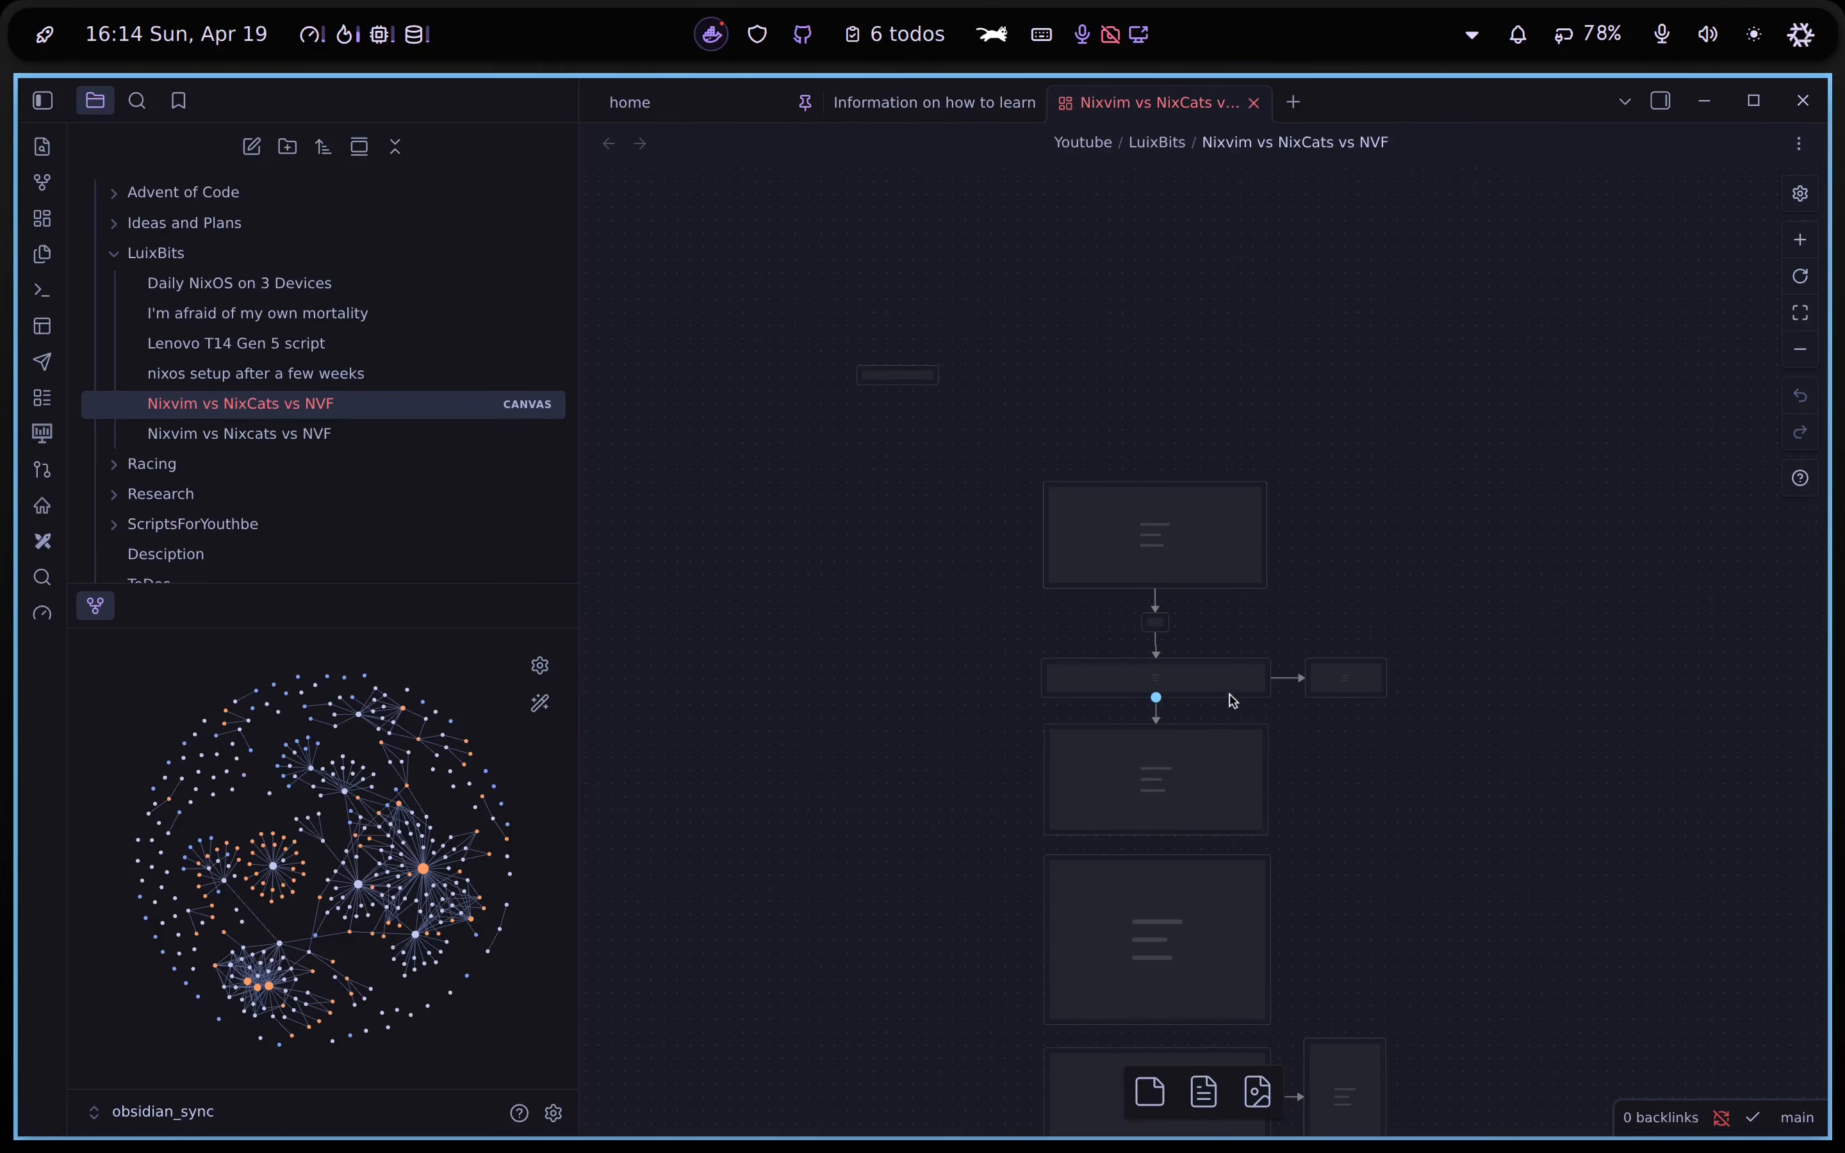
scroll(923, 500, "down", 3)
scroll(979, 505, "down", 6)
scroll(979, 508, "down", 2)
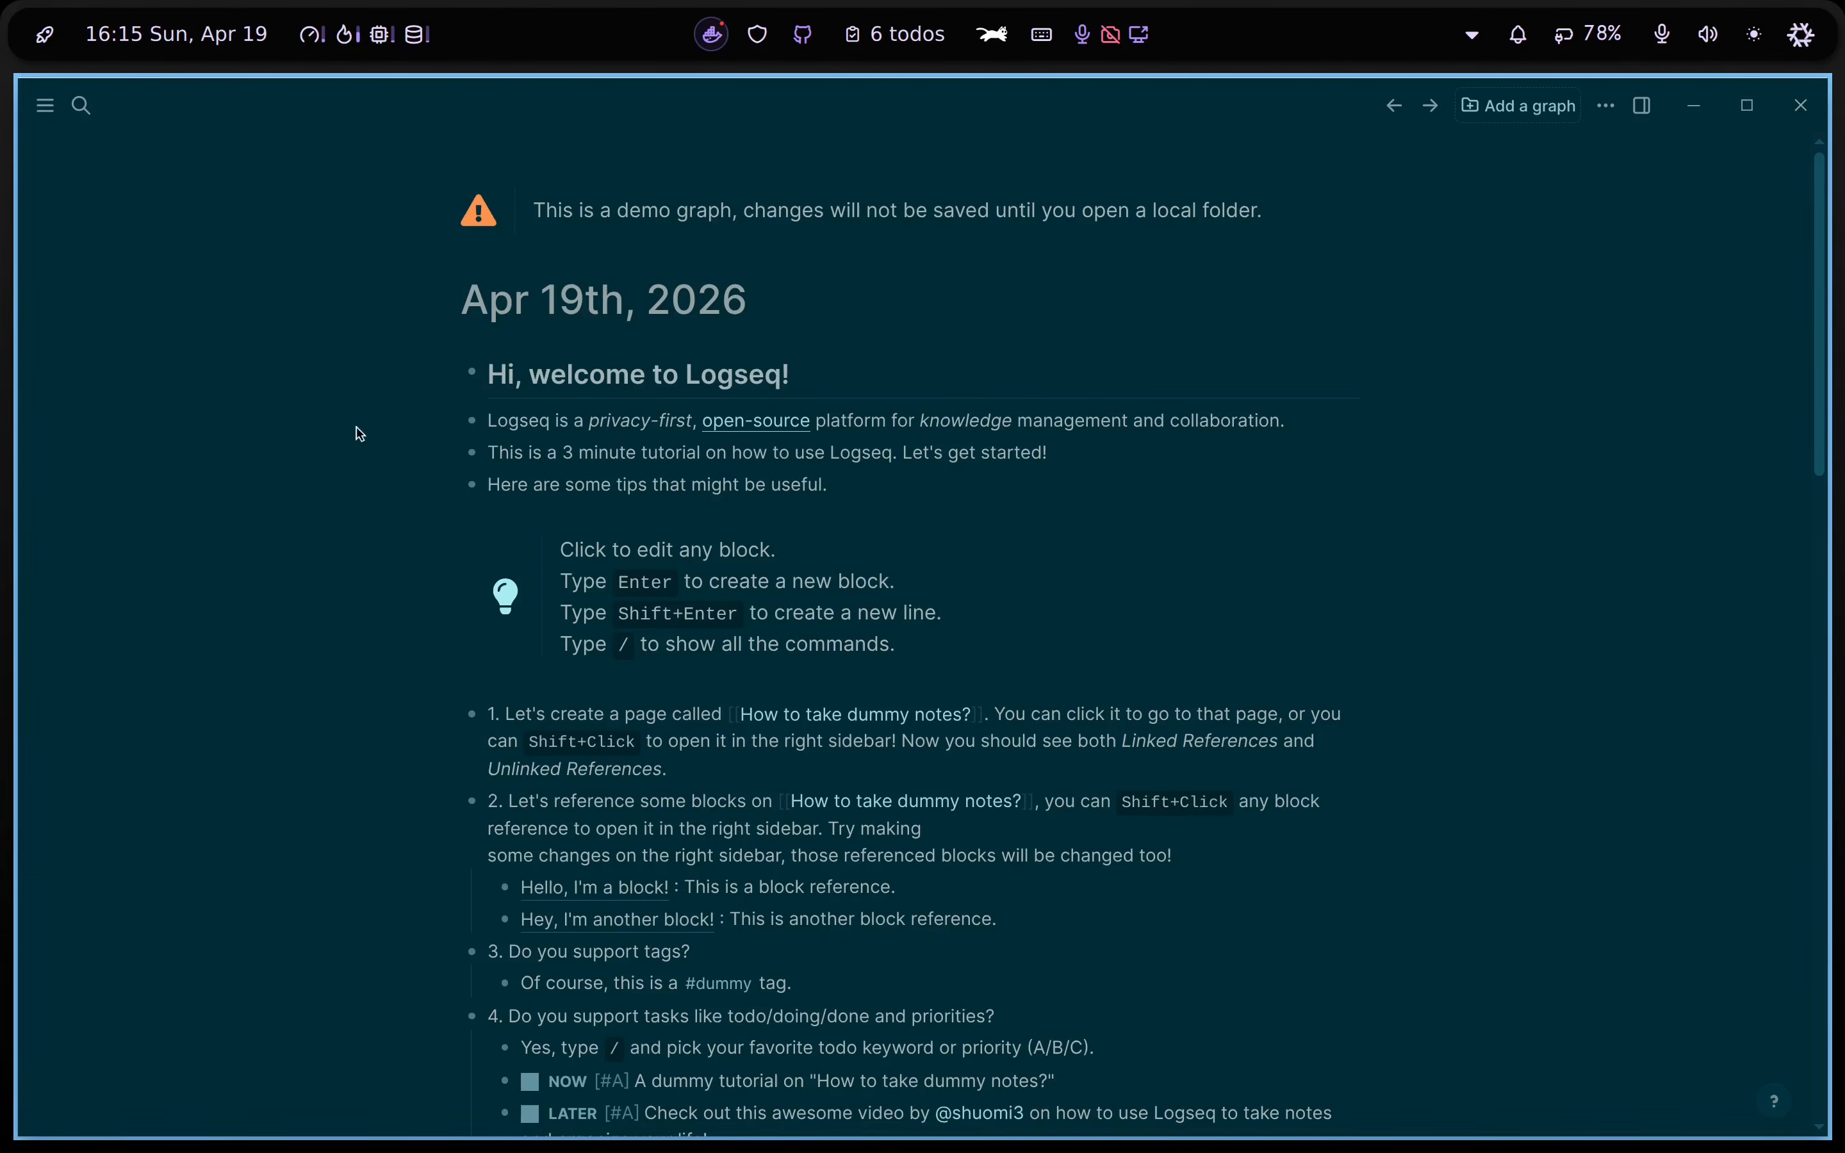
Add the Documents/log_luix folder as a local graph and place the cursor in today's first journal block
left_click(1520, 107)
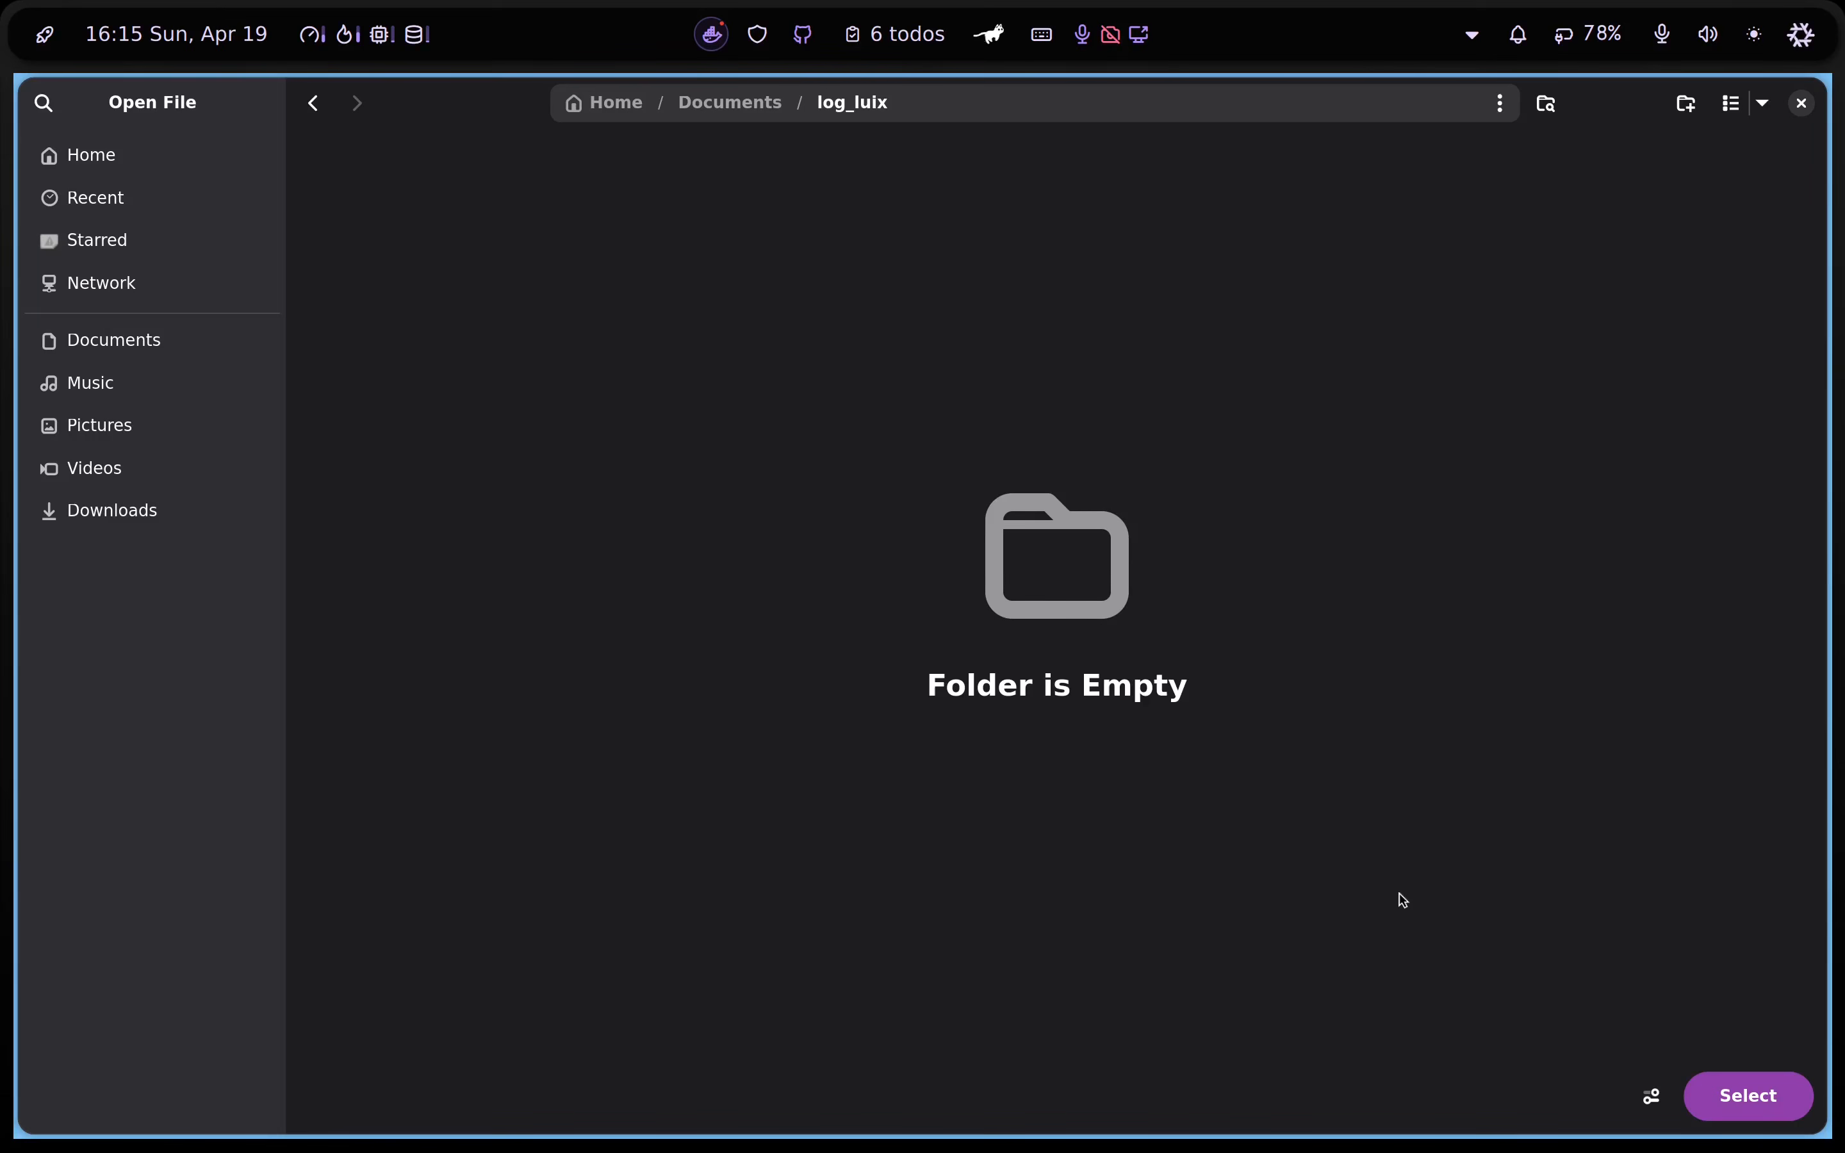
left_click(1754, 1095)
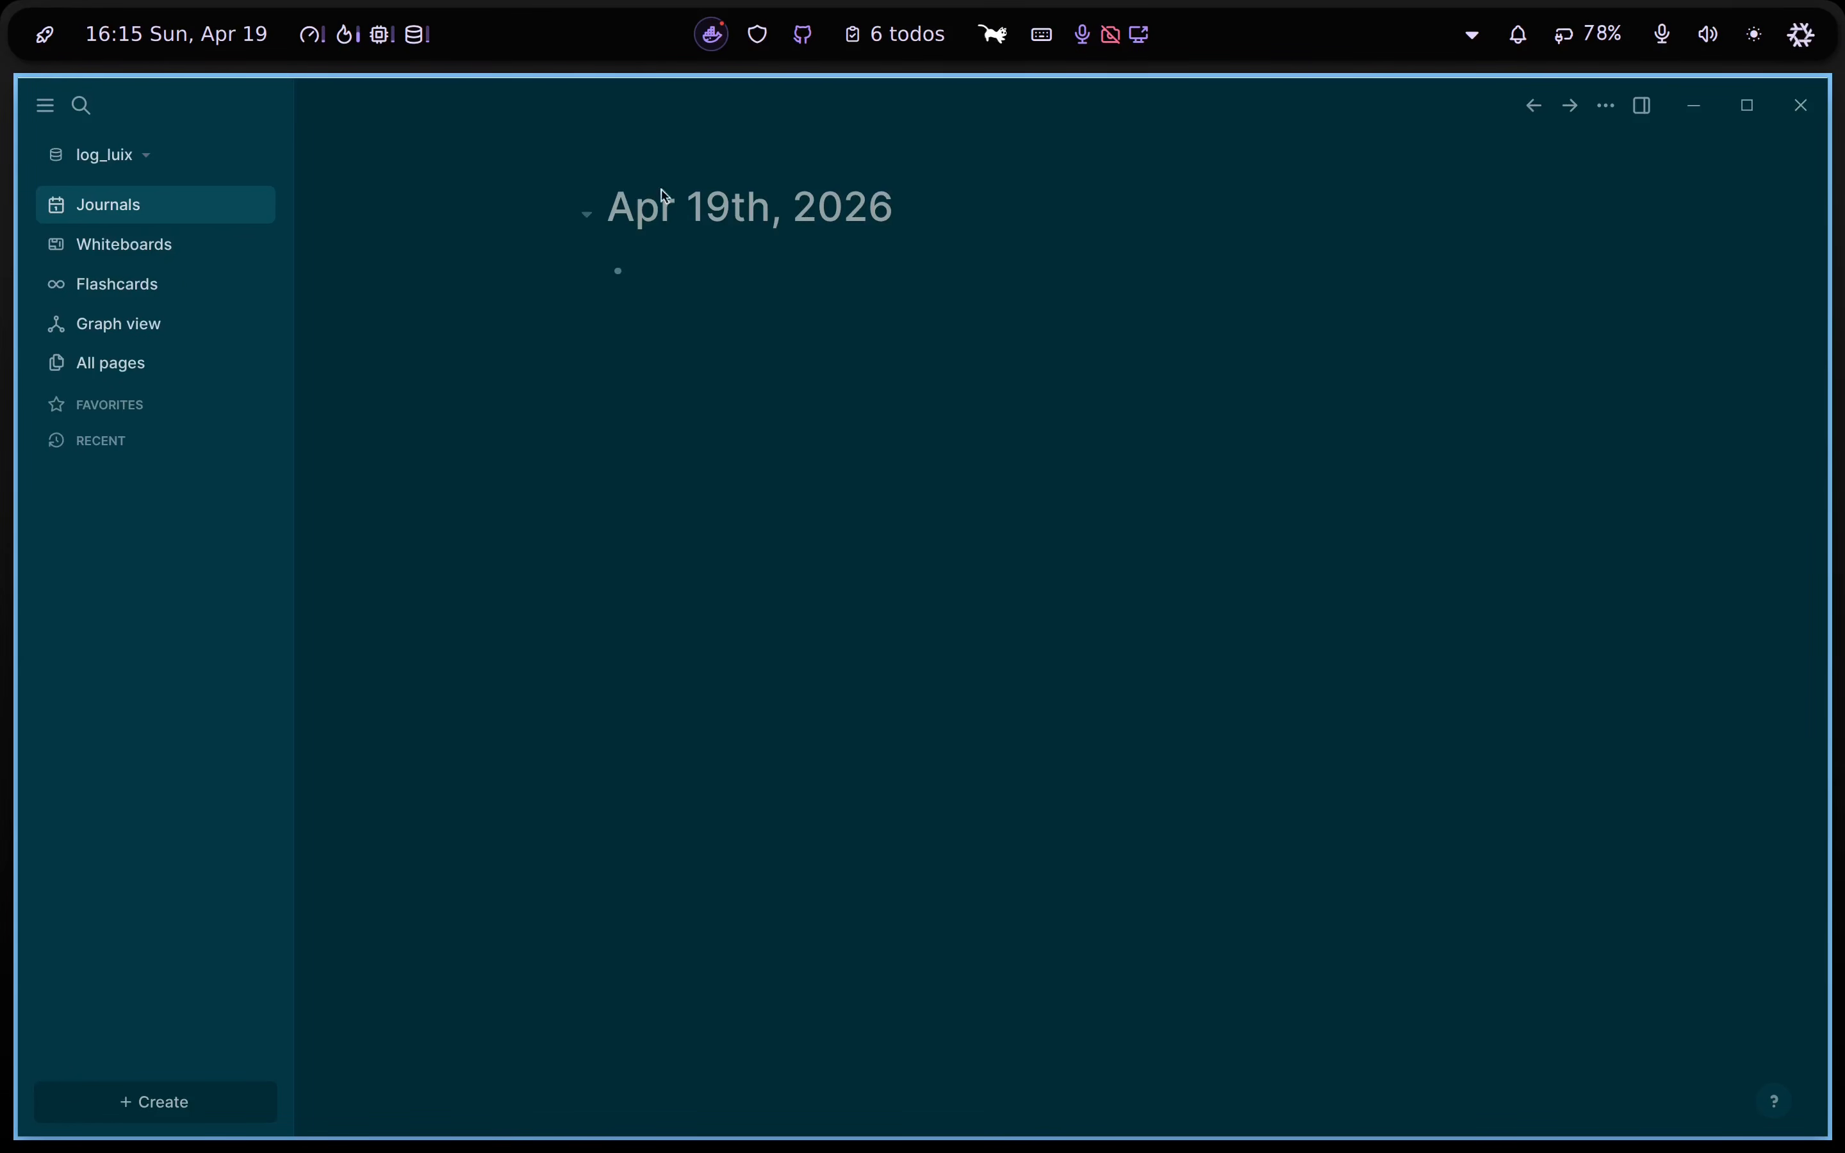
left_click(655, 284)
Set the accent color to purple in the general settings
left_click(1606, 105)
left_click(1509, 161)
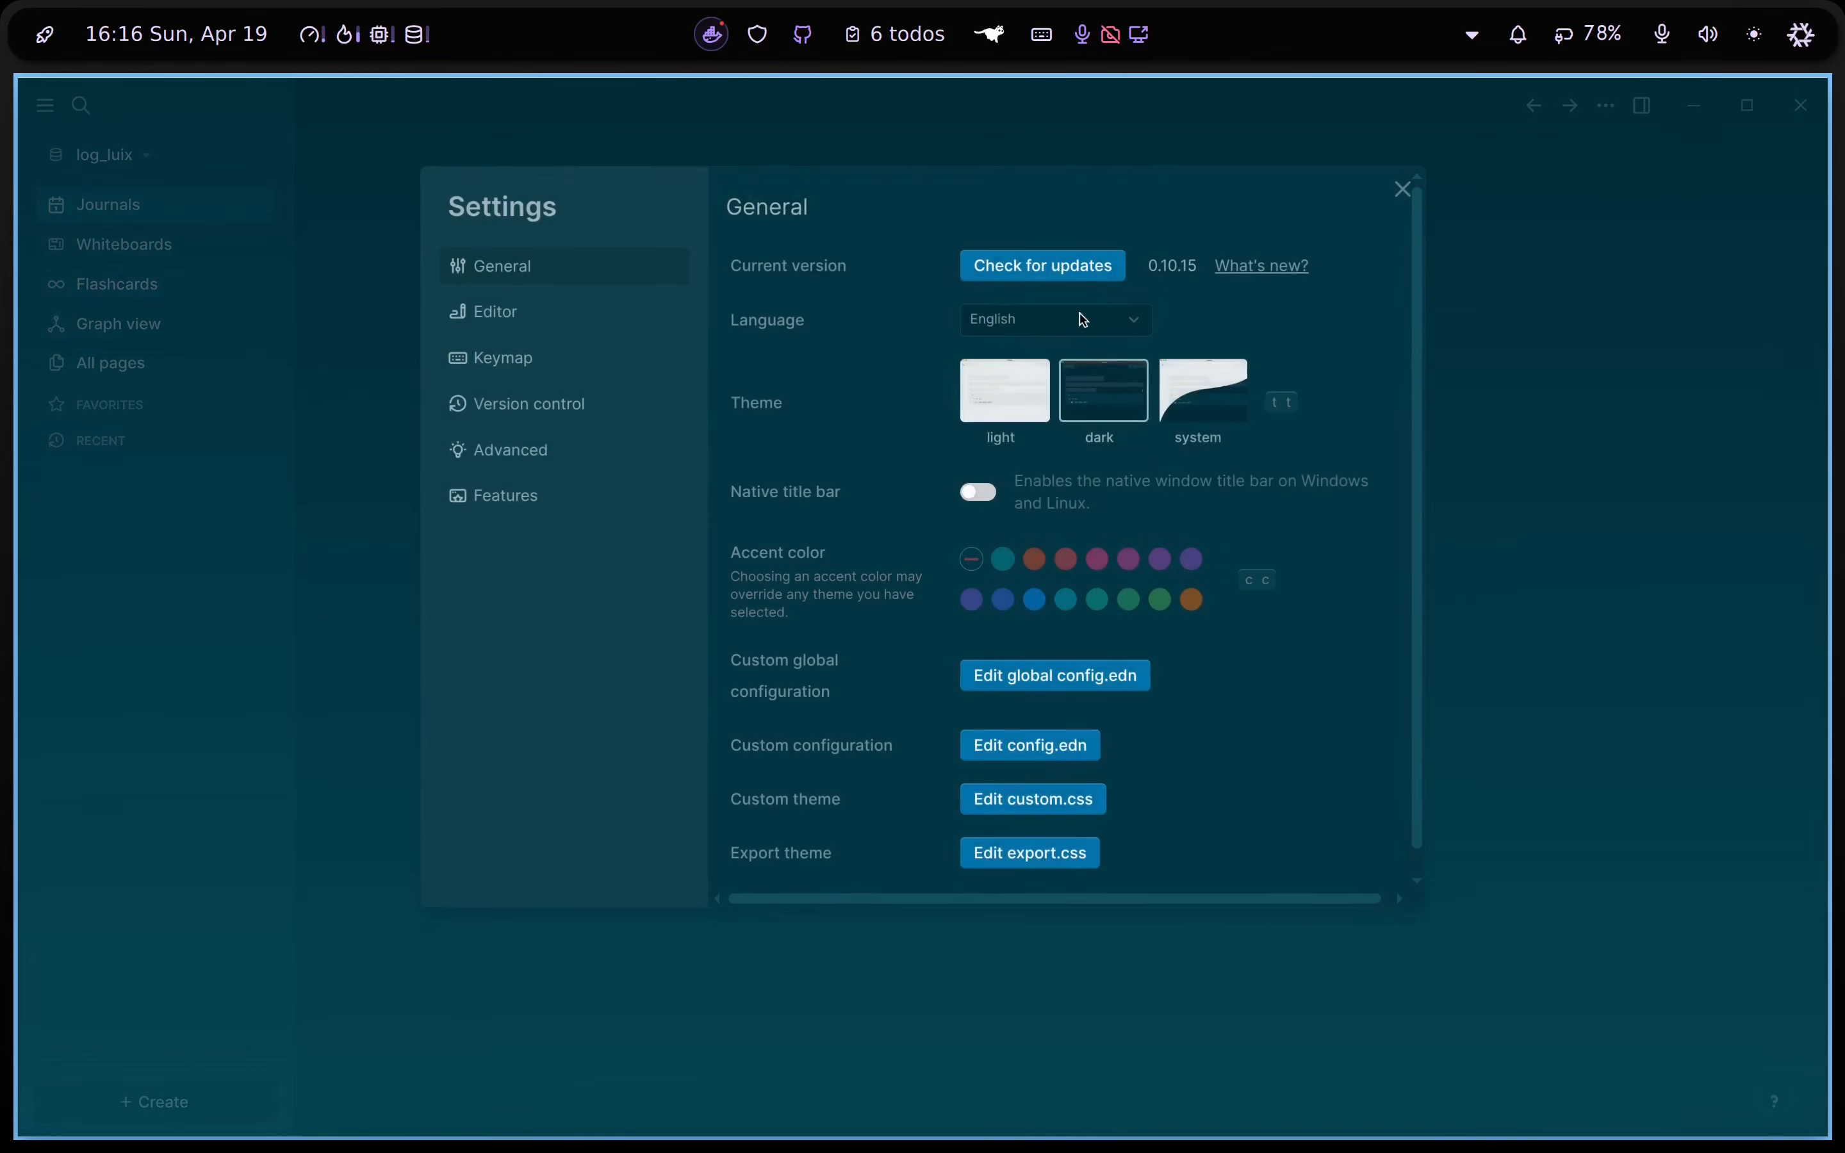
left_click(1191, 559)
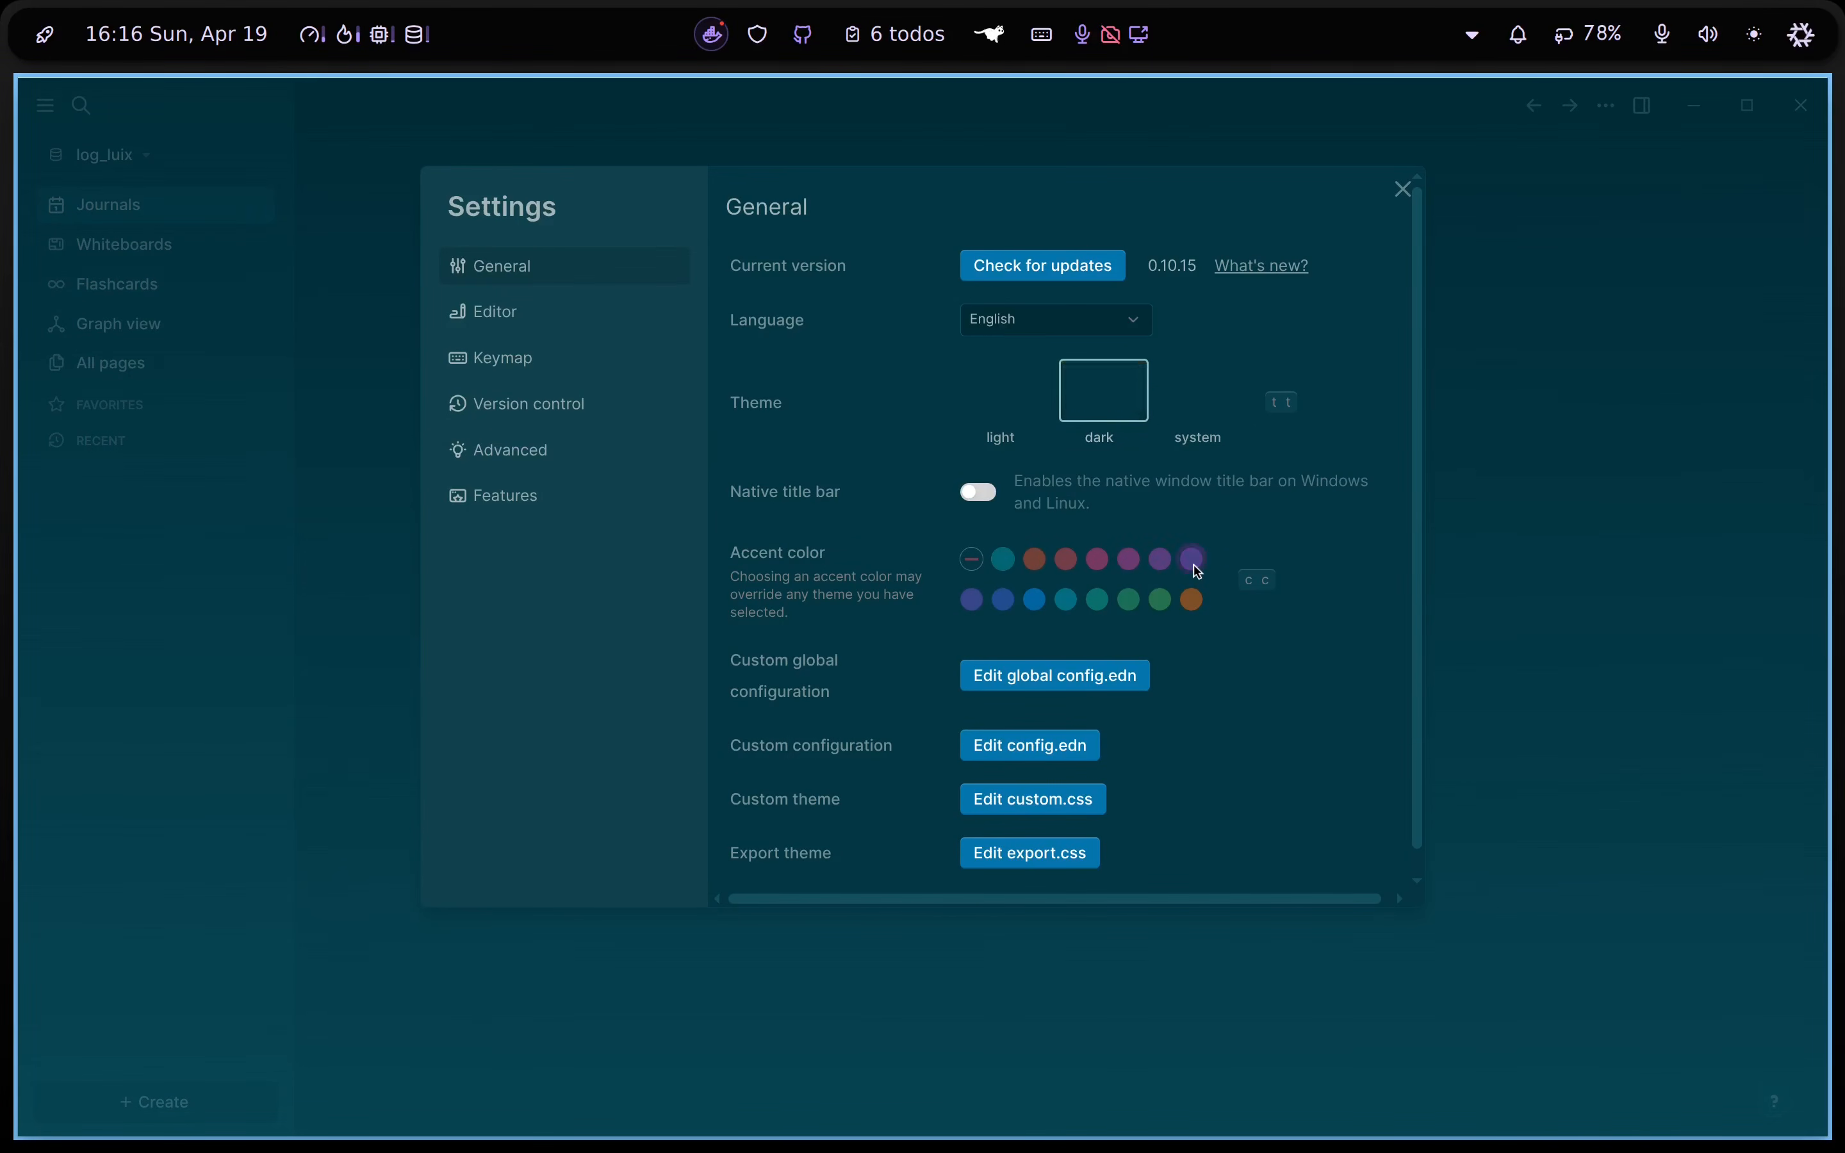
Set the preferred date format to yyyy/MM/dd in the editor settings
left_click(550, 314)
left_click(1057, 316)
scroll(1052, 457, "down", 5)
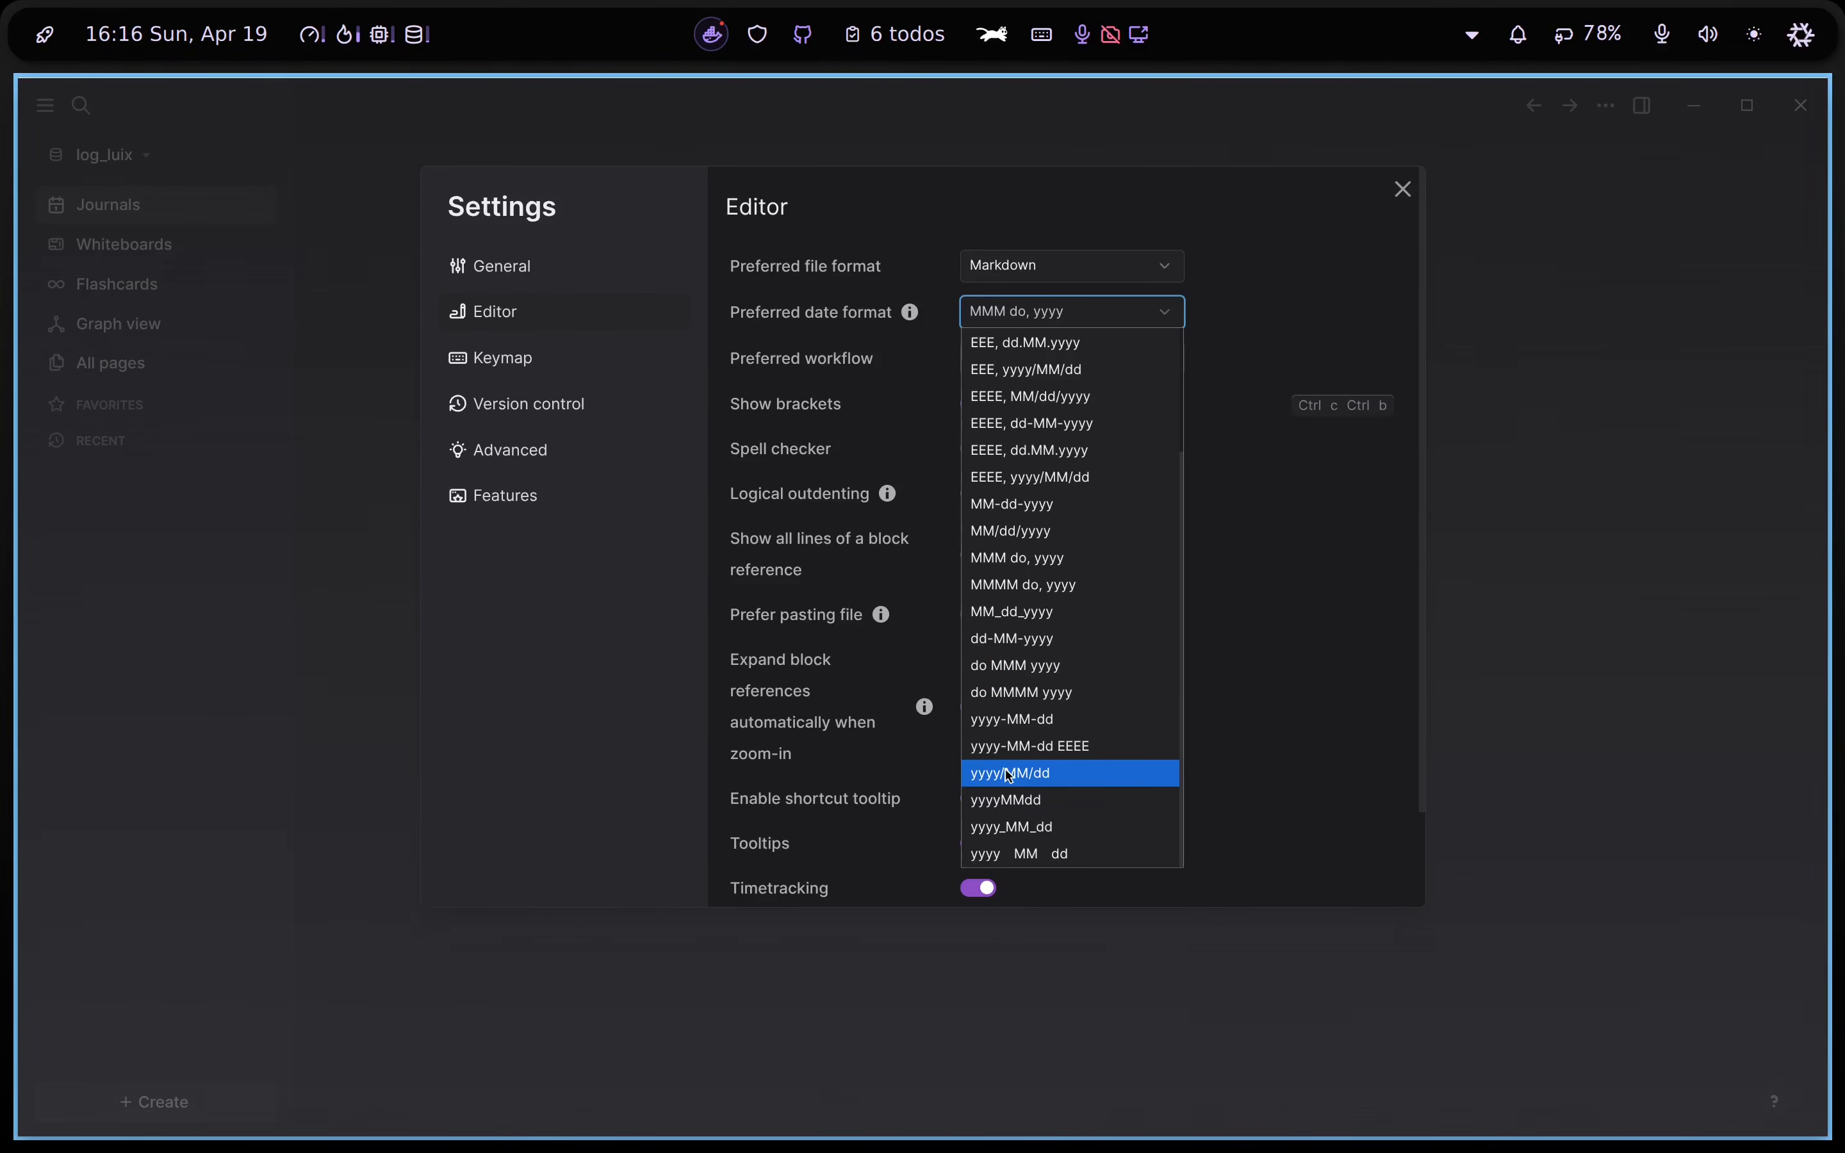
left_click(1010, 776)
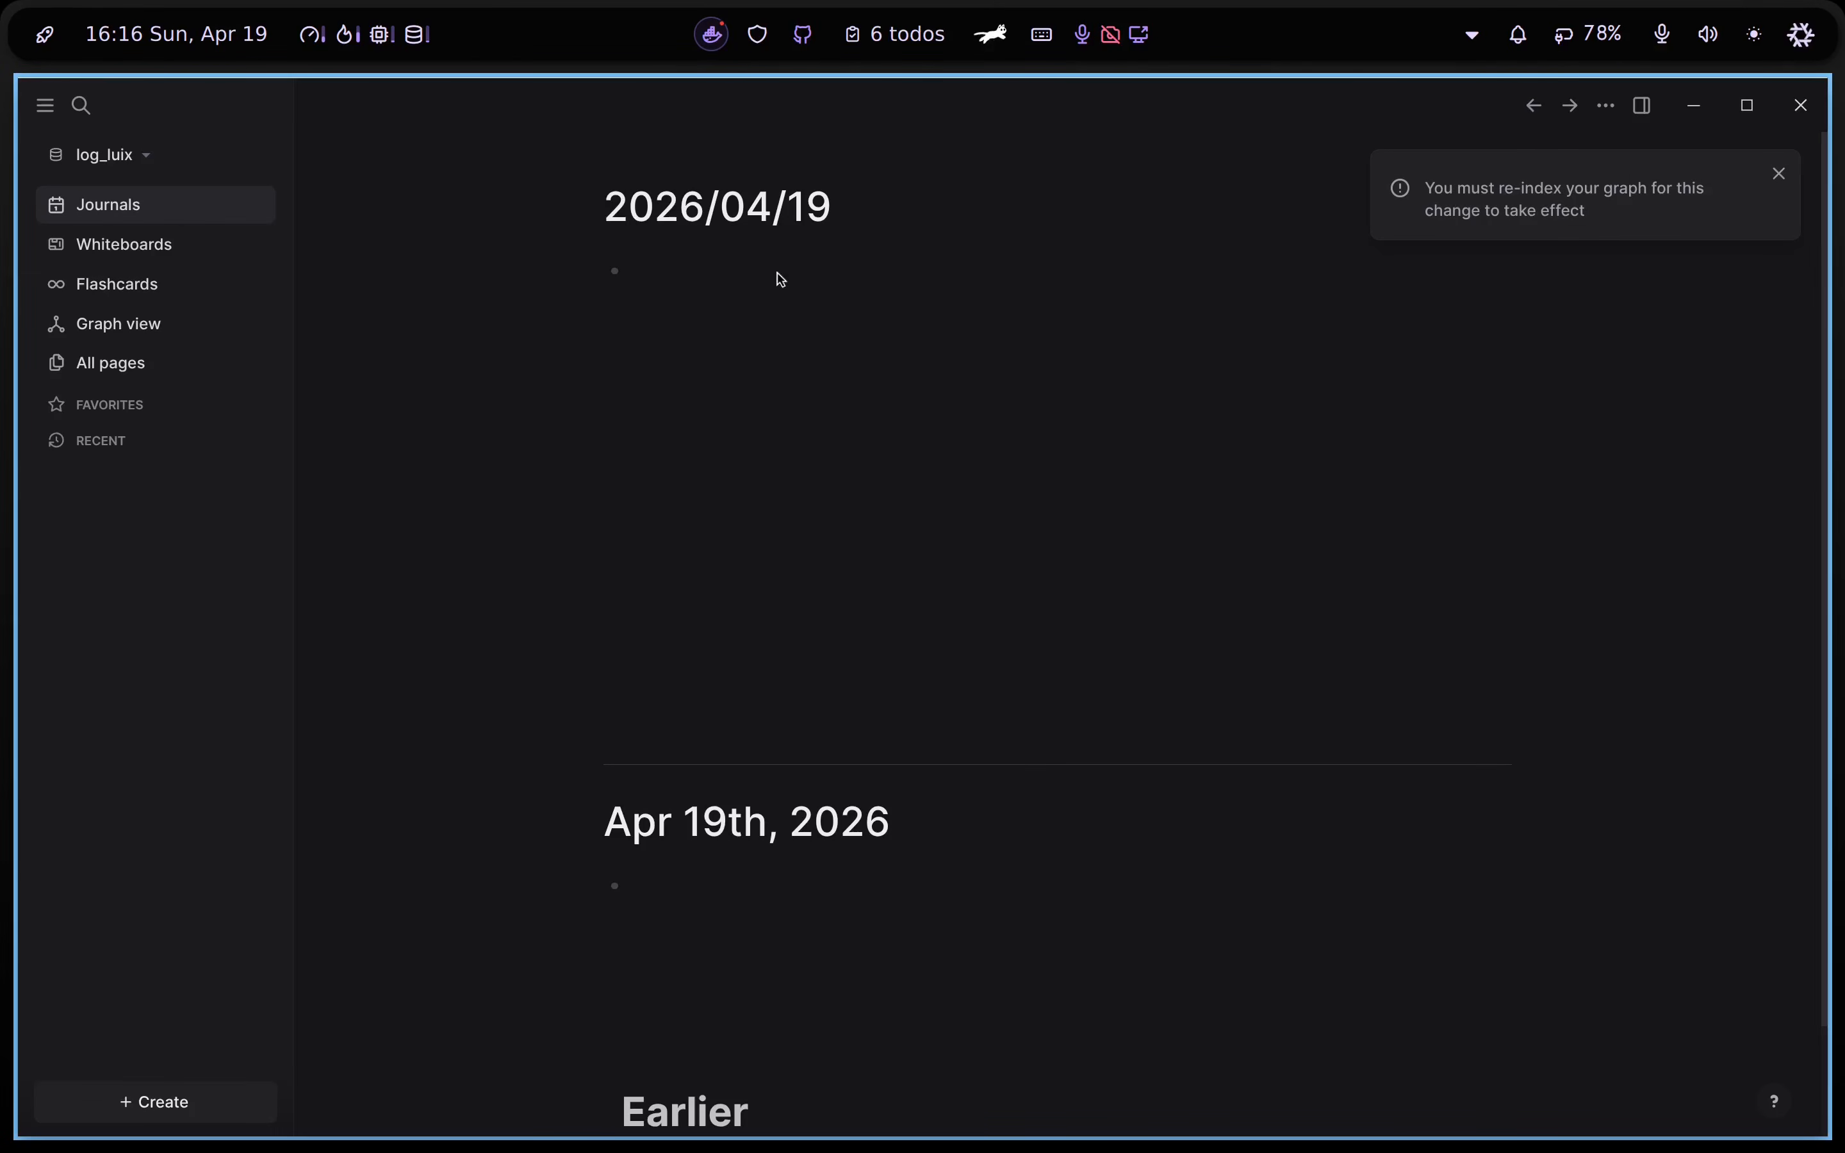
Dismiss the re-index notice and set the preferred date format to yyyy-MM-dd
left_click(1606, 107)
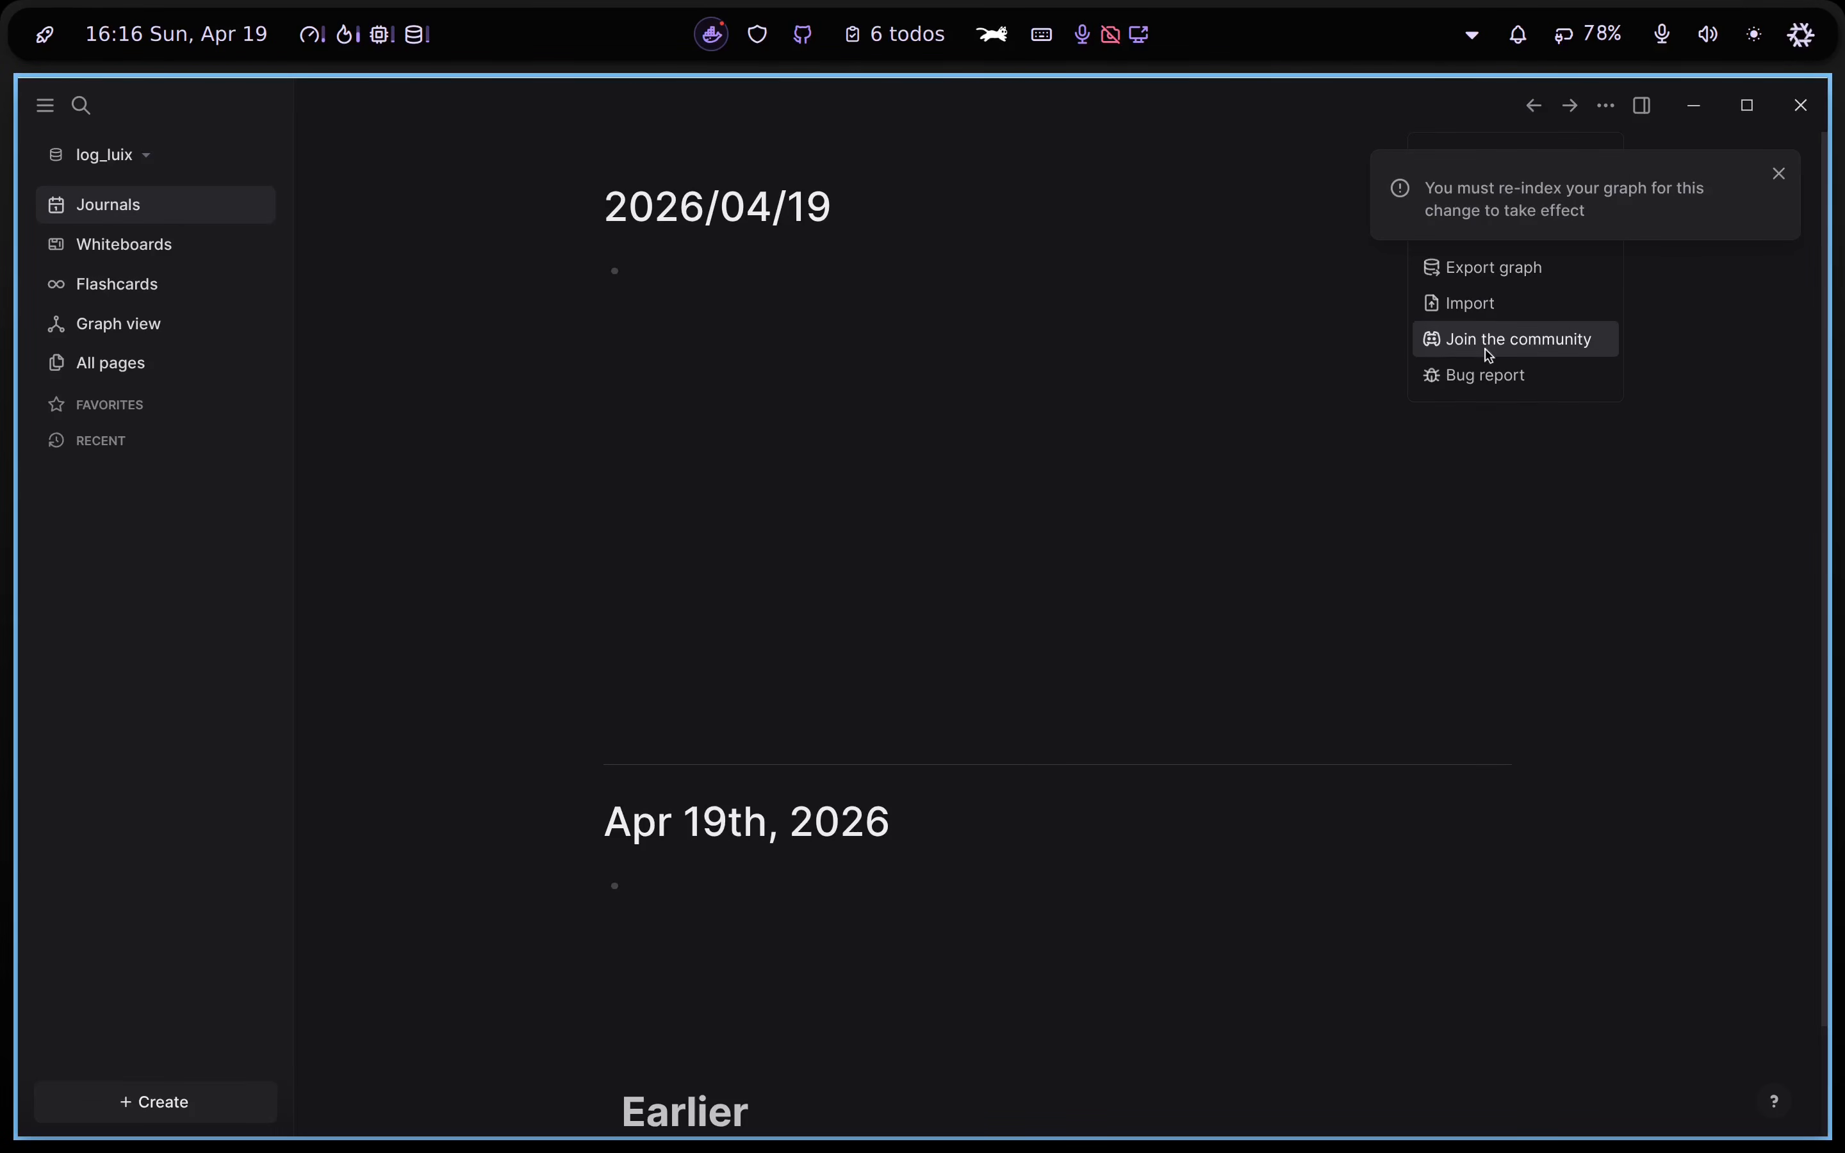
left_click(1772, 181)
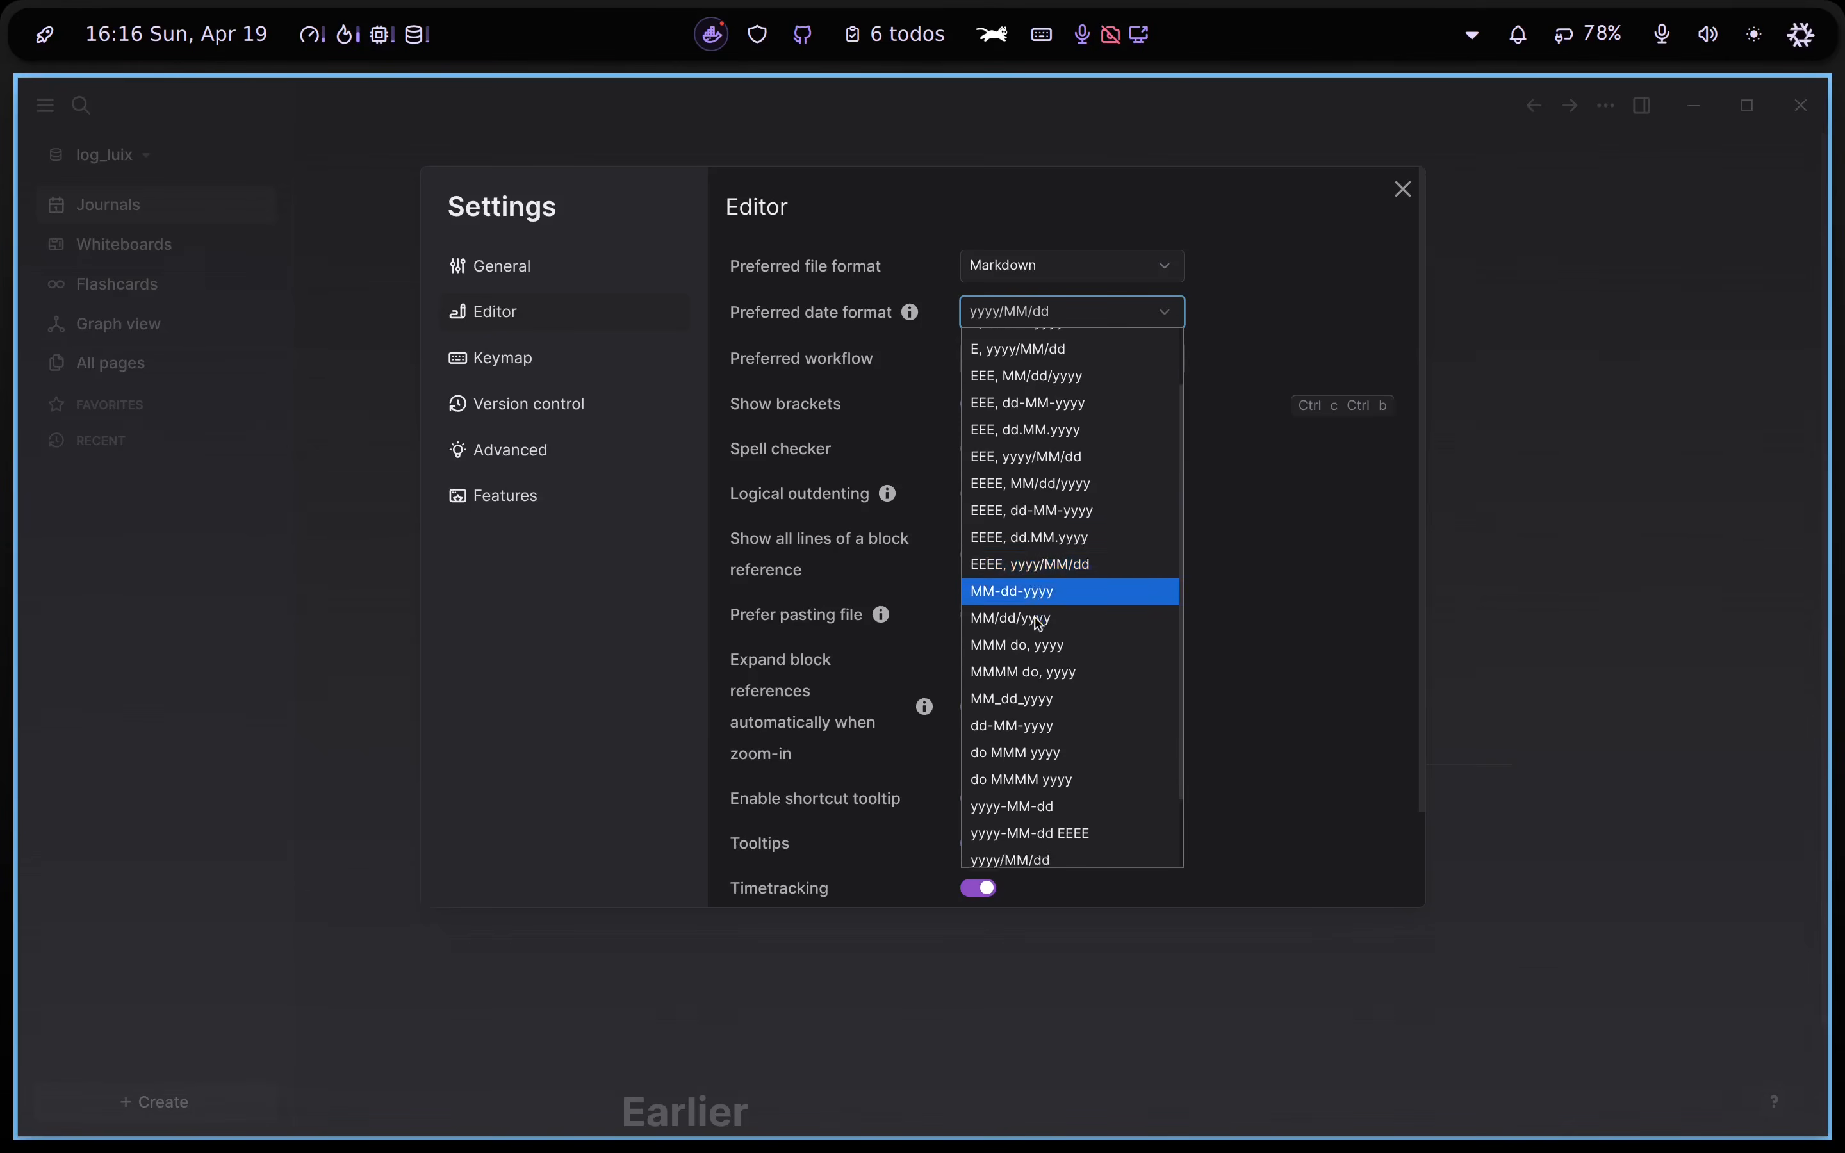
scroll(1068, 648, "up", 1)
scroll(1052, 686, "down", 3)
left_click(1038, 731)
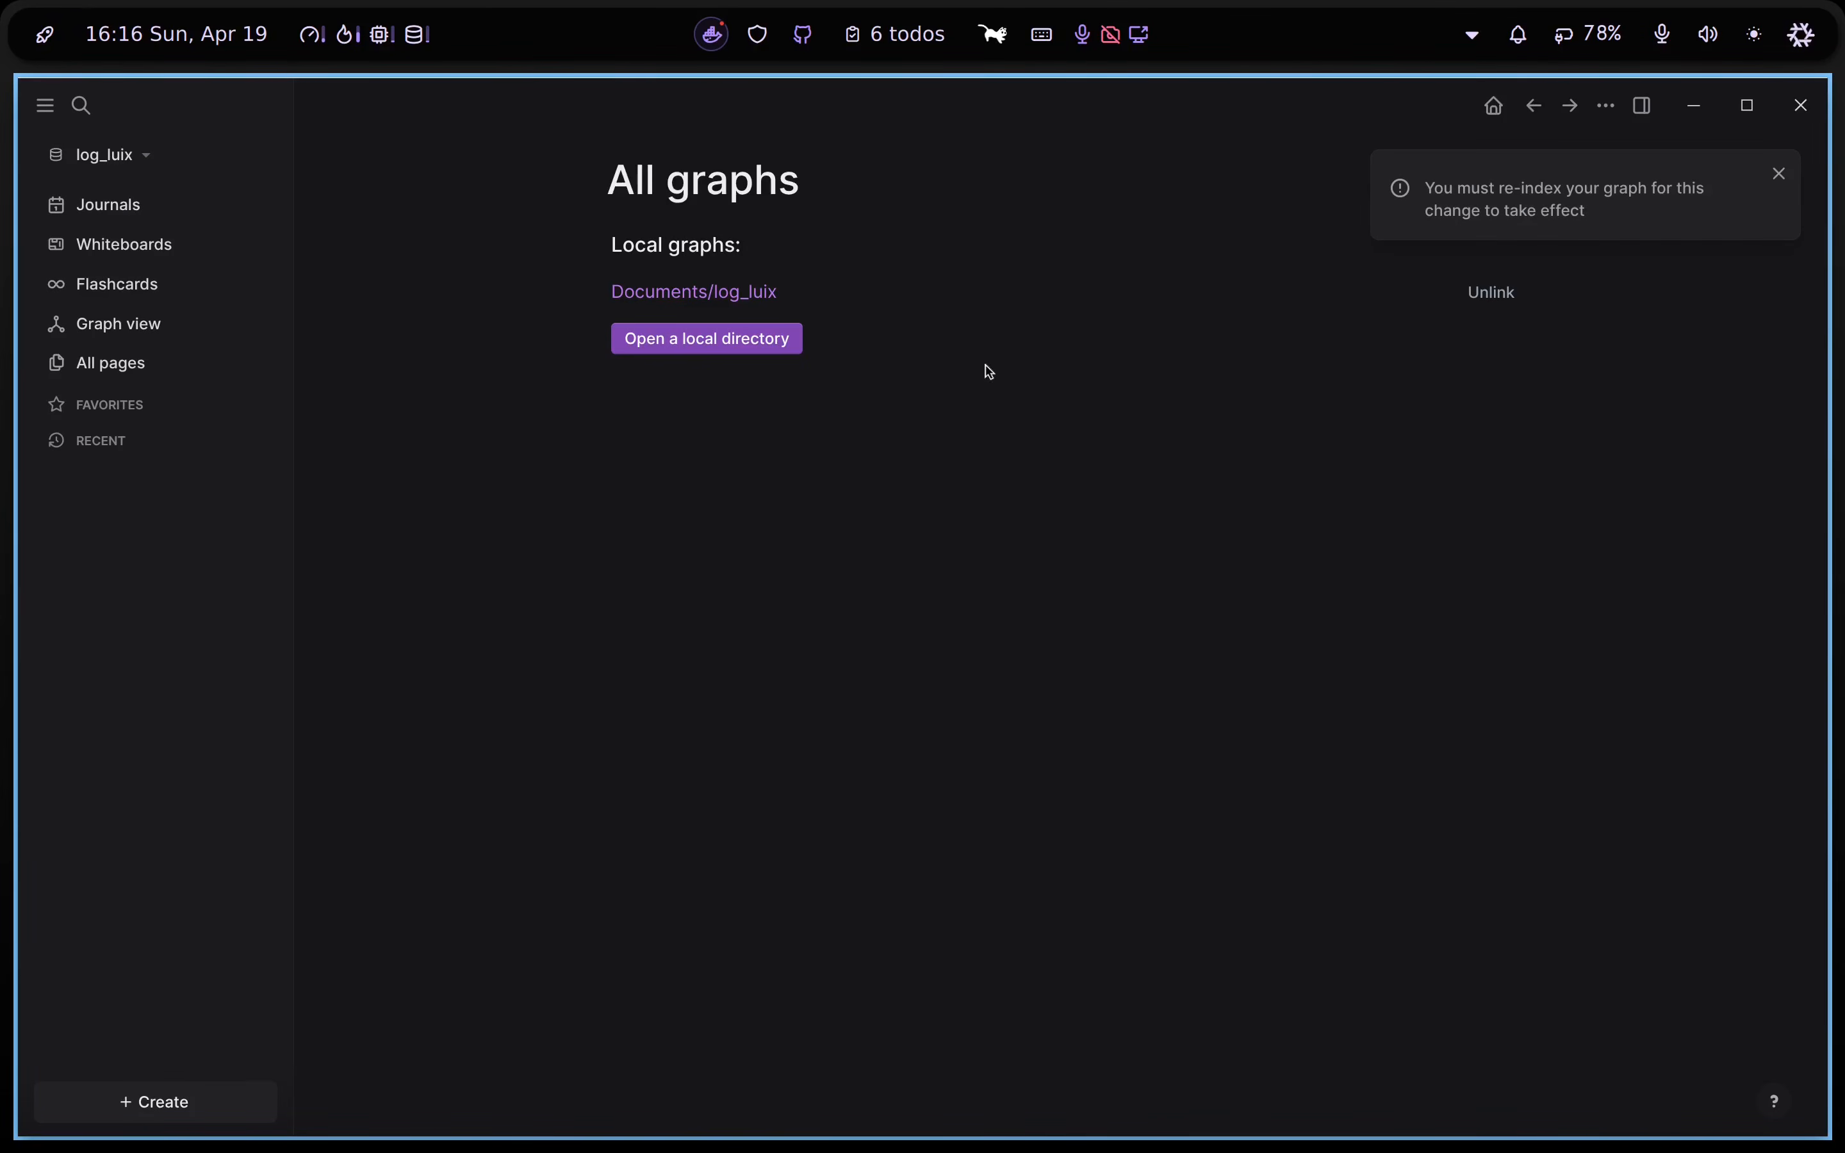
Delete the duplicate journal pages titled 2026/04/19 and Apr 19th, 2026
scroll(1006, 490, "down", 5)
scroll(820, 635, "up", 5)
scroll(735, 856, "down", 5)
right_click(665, 486)
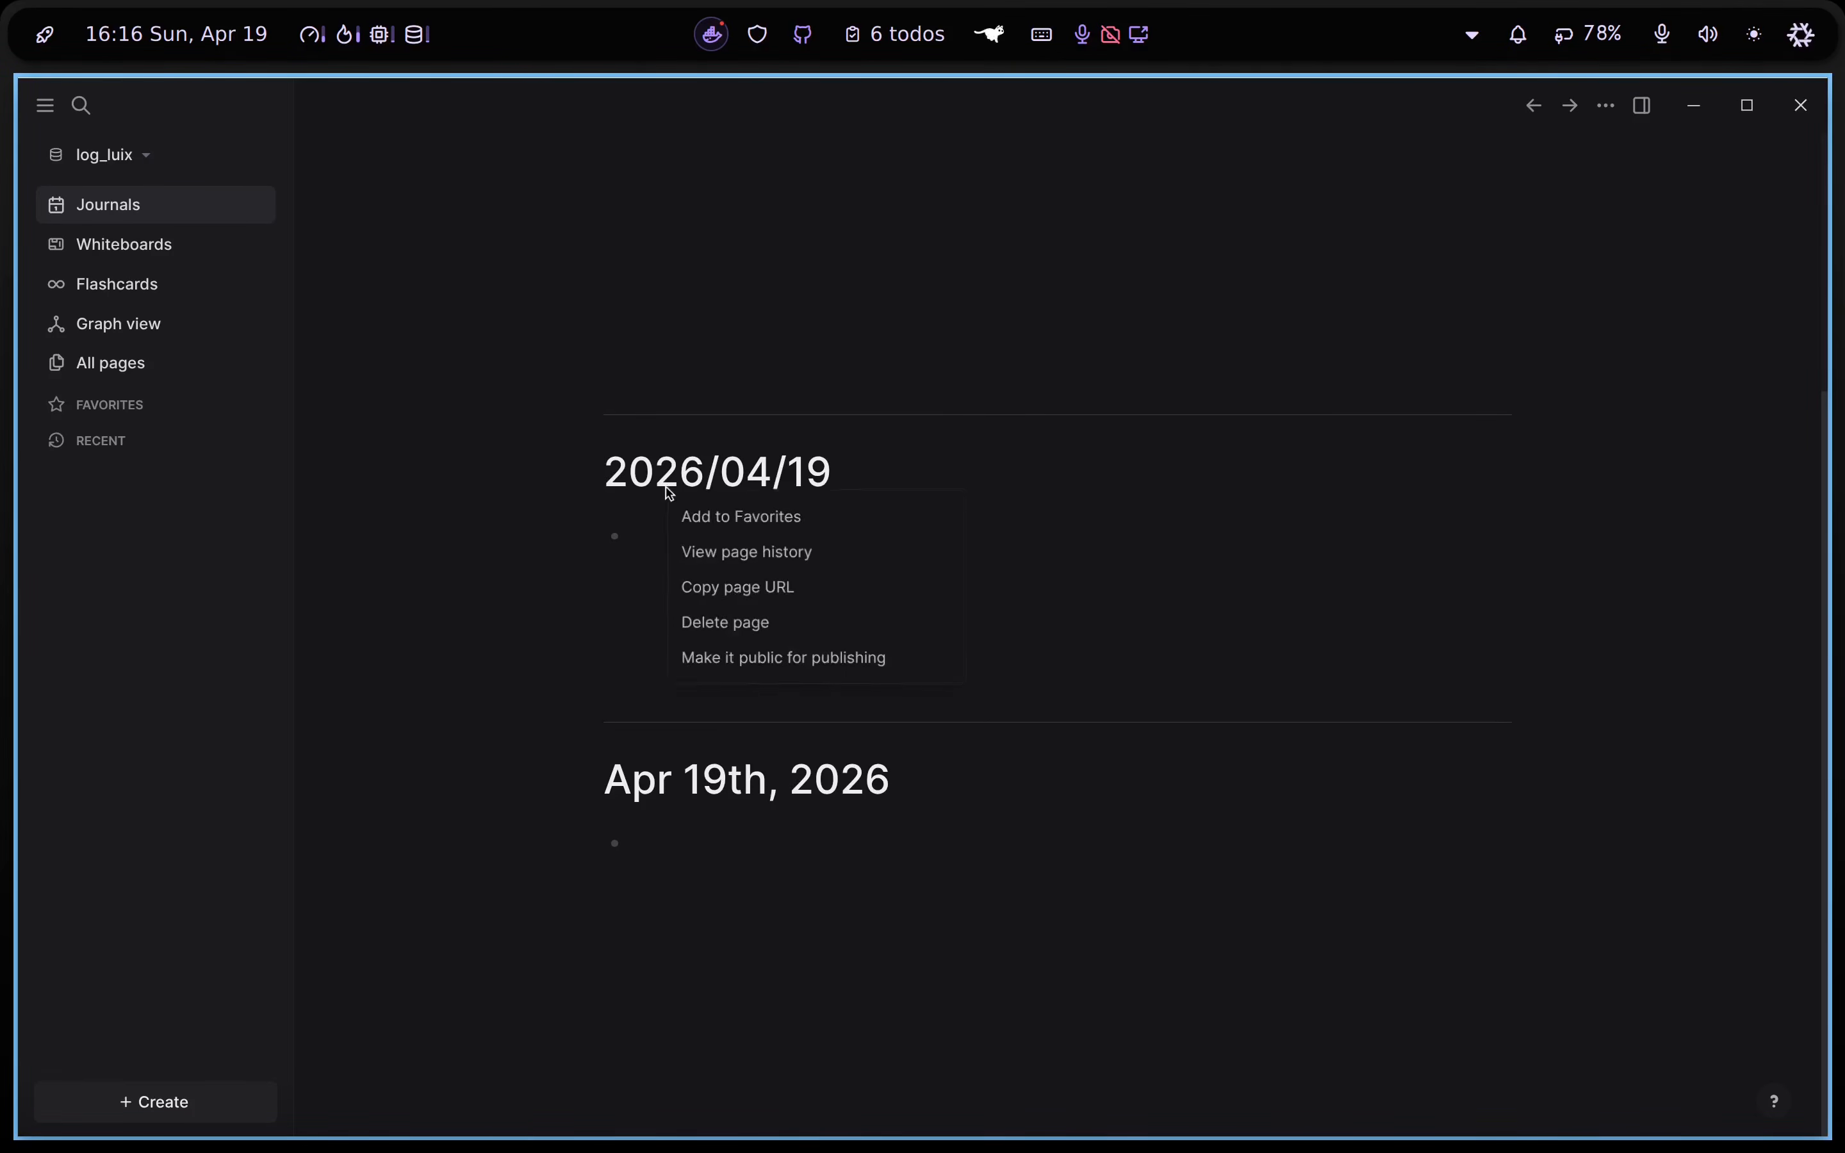
left_click(758, 620)
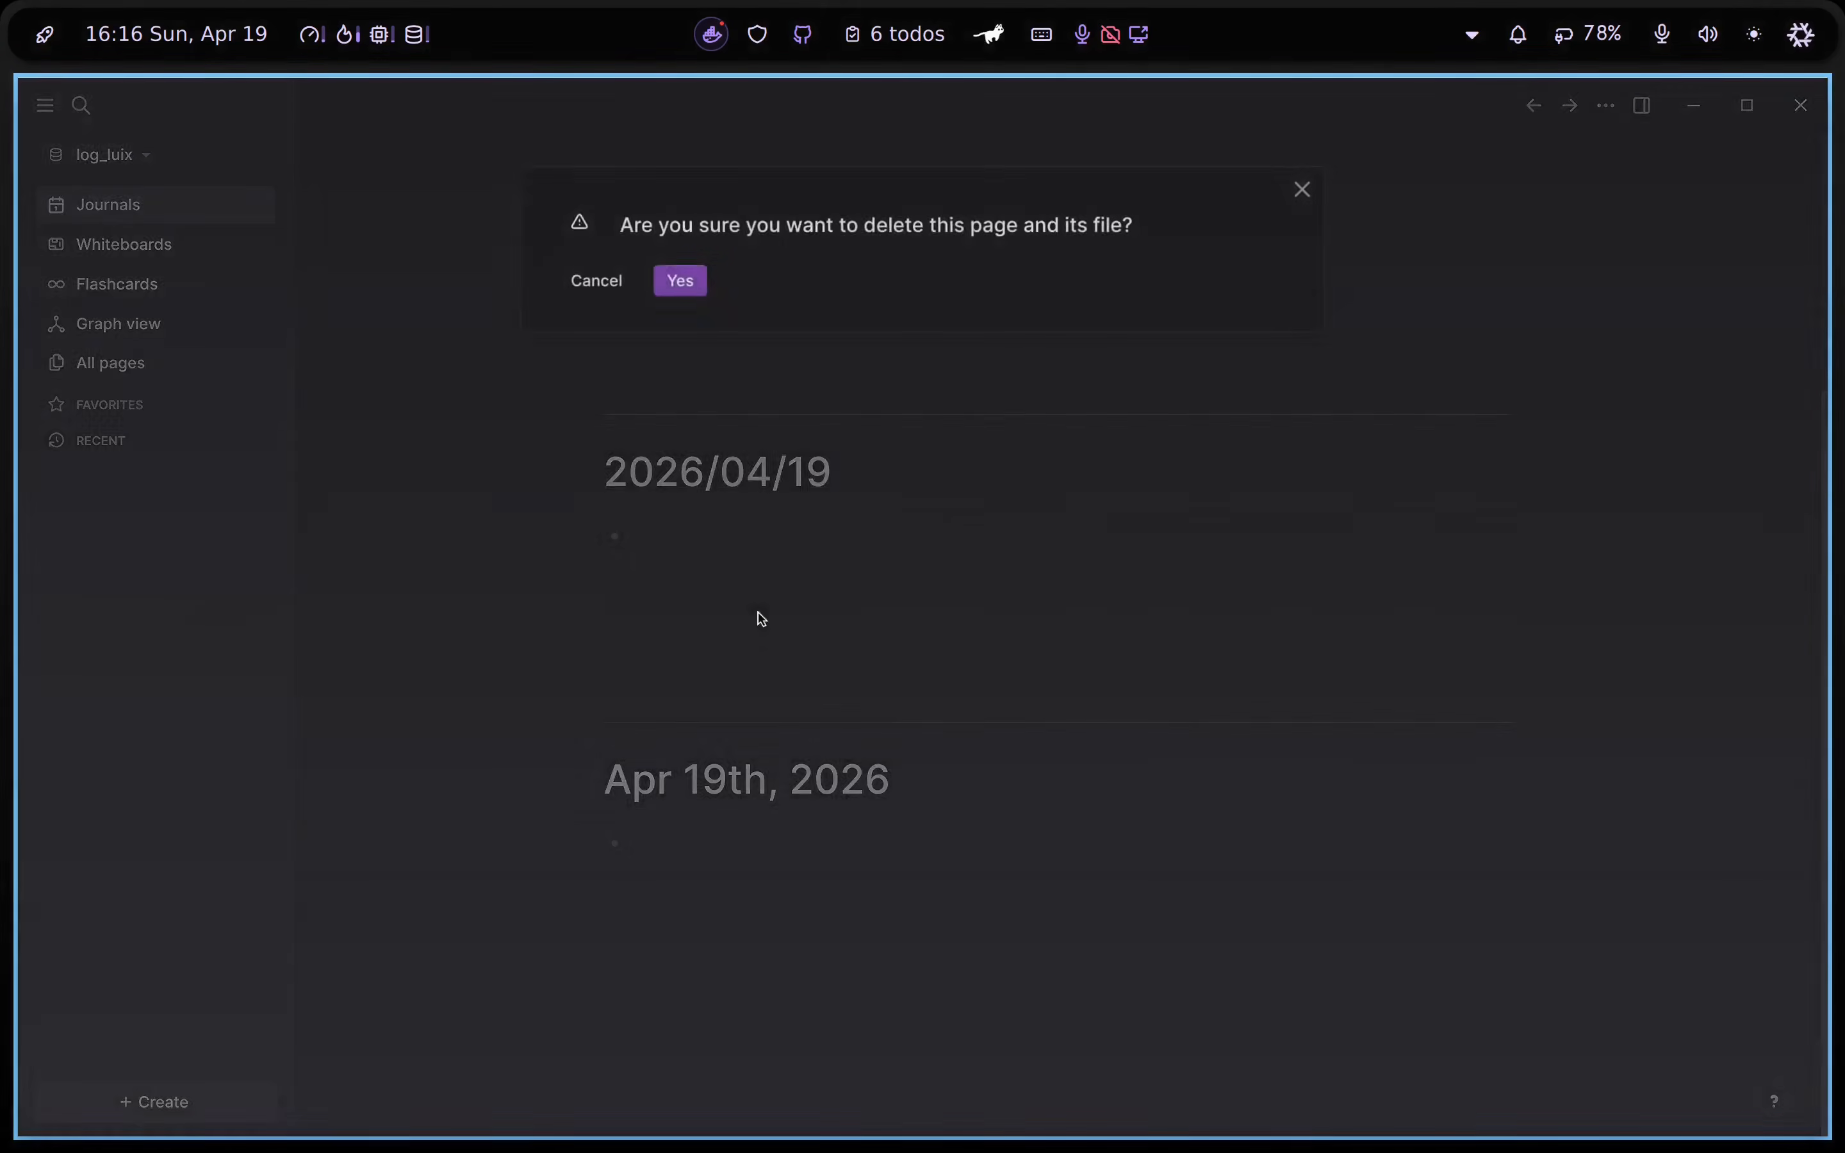
left_click(680, 280)
right_click(769, 805)
left_click(826, 933)
left_click(679, 280)
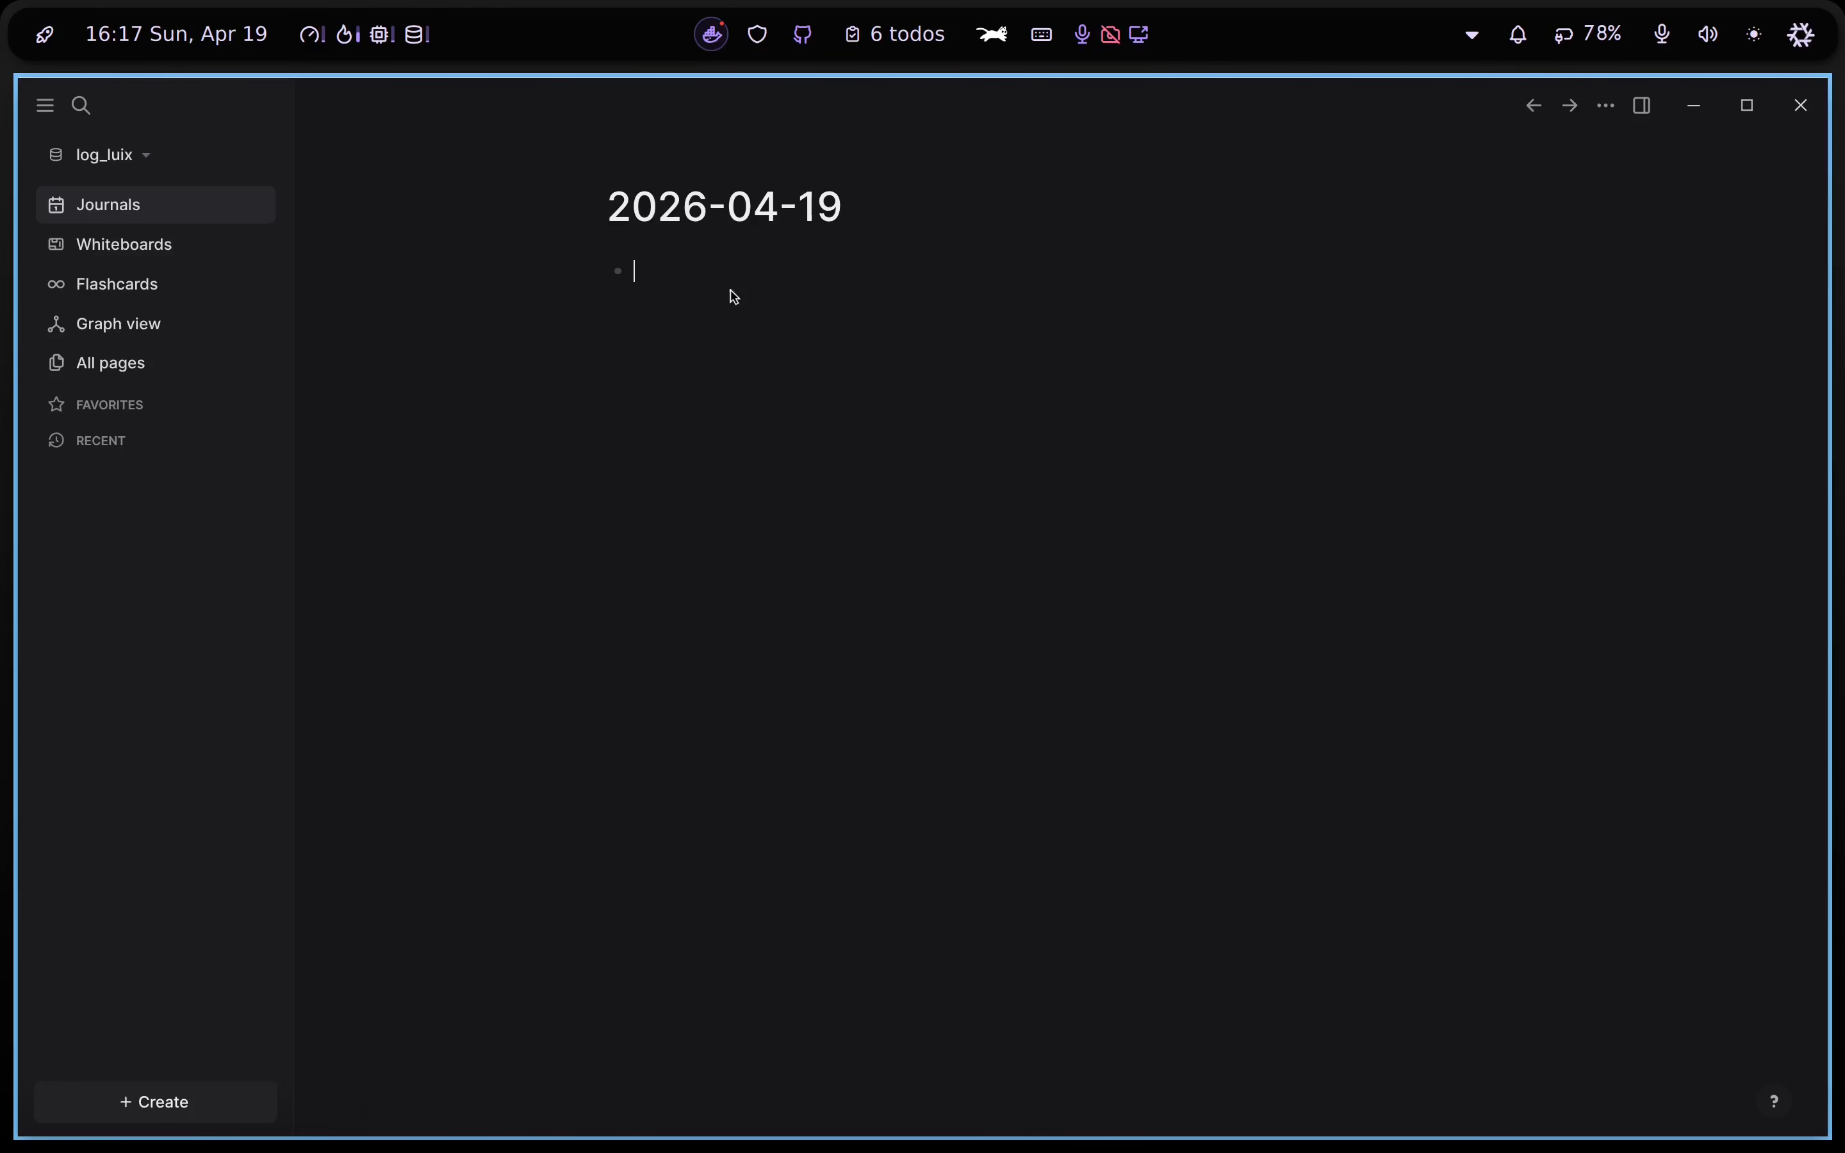
Enter the test bullets asdf, asdf, asd and fasdf in the 2026-04-19 journal
type("asdf")
key("Return")
type("asdf")
key("Return")
type("asd")
key("Return")
type("fasdf")
key("Return")
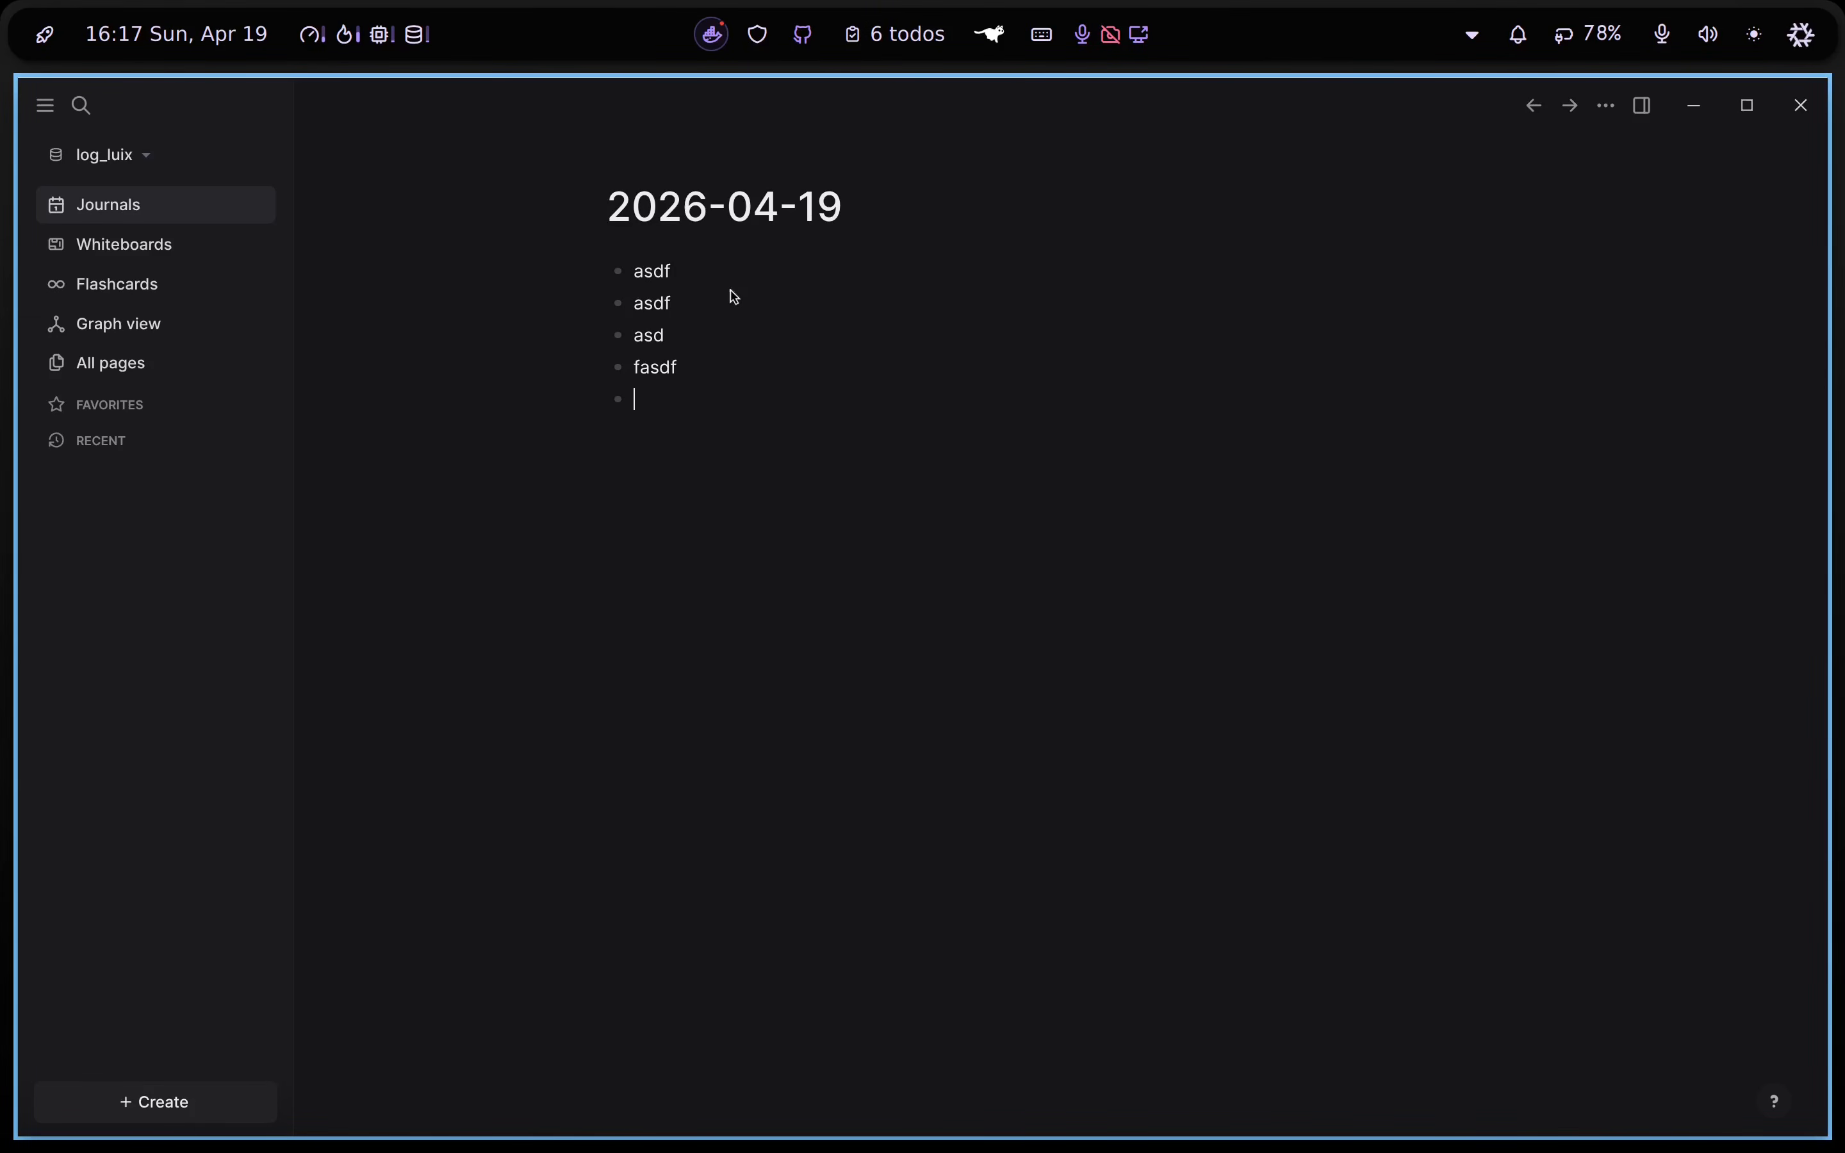
Add the test bullets asdf, asdf and asdfasdf below the list, indenting each one level deeper than the previous
key("Tab")
type("asdf")
key("Return")
key("Tab")
type("asdf")
key("Return")
key("Tab")
type("asdfasdf")
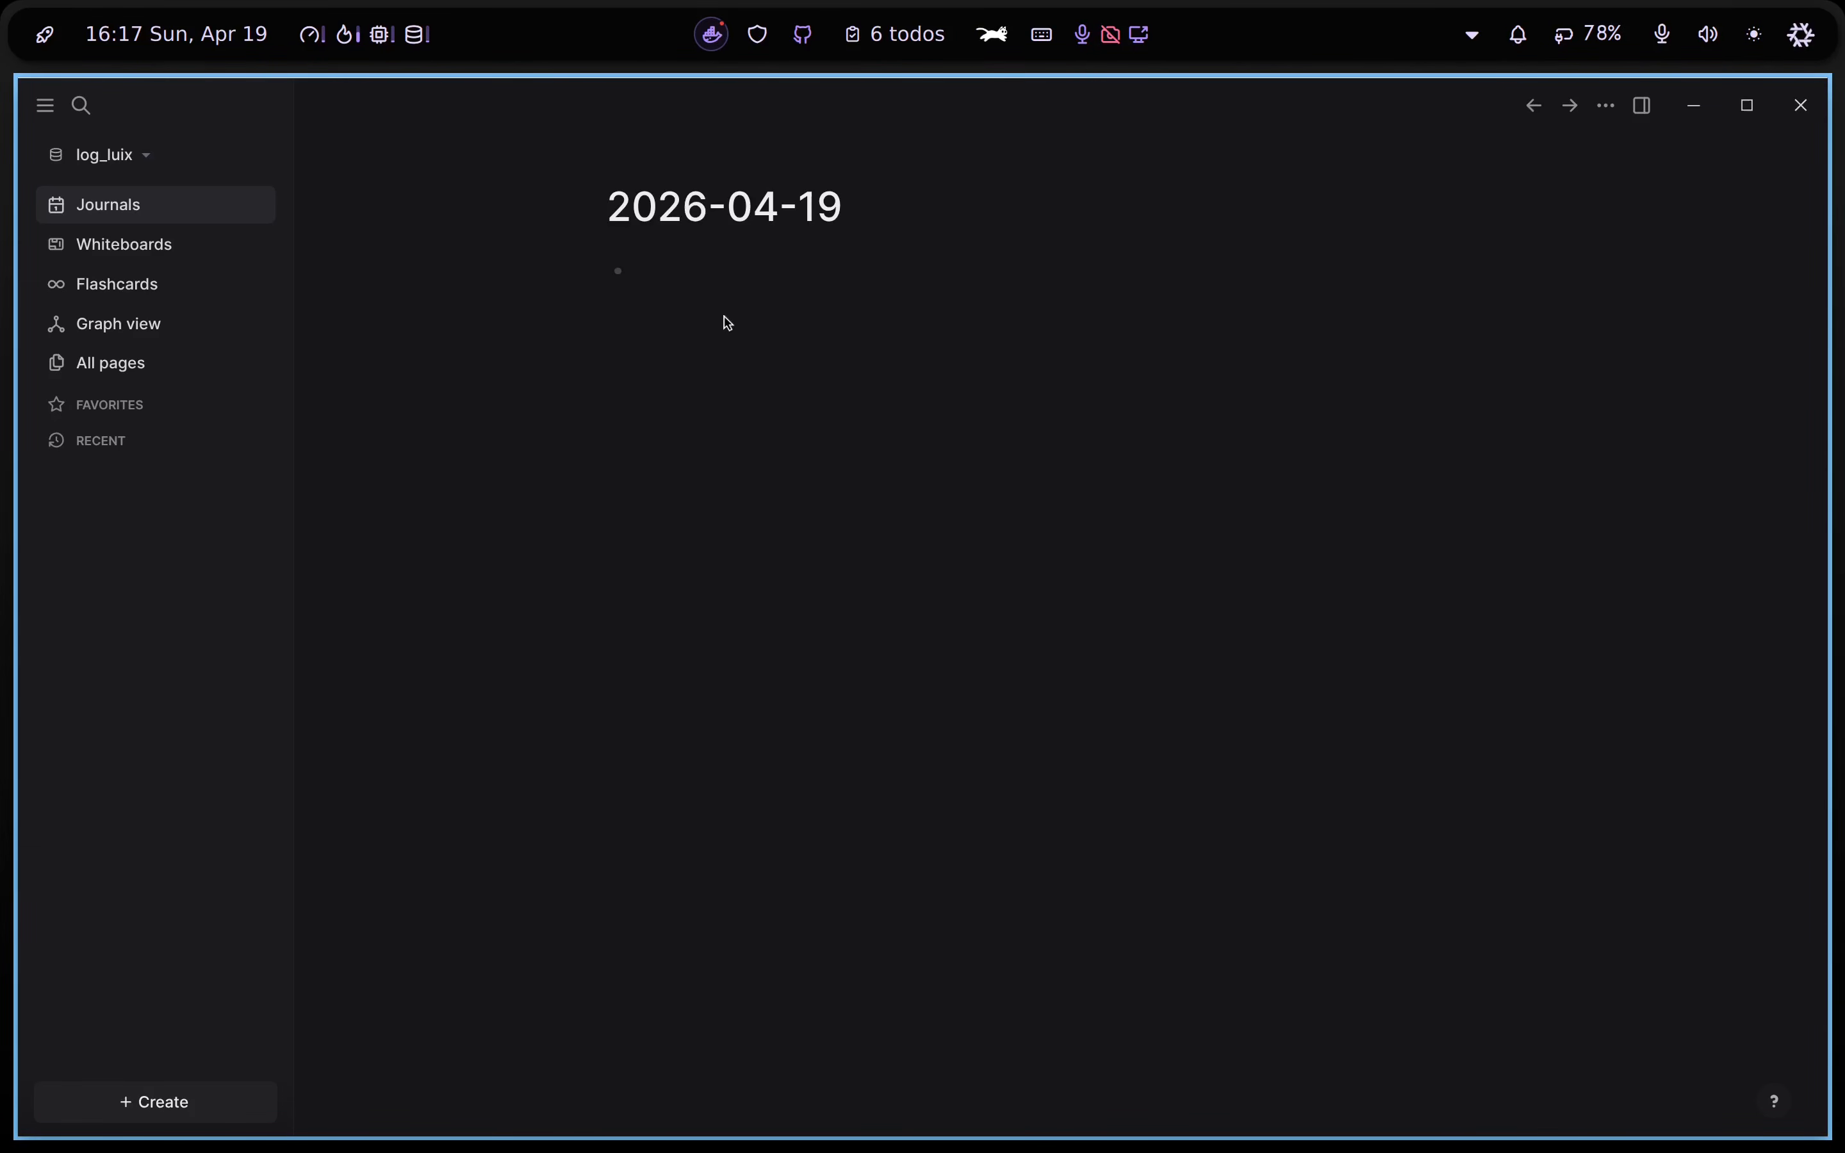
Add bullets linking to new pages Youtube and Work in the 2026-04-19 journal
type("[[Youtube")
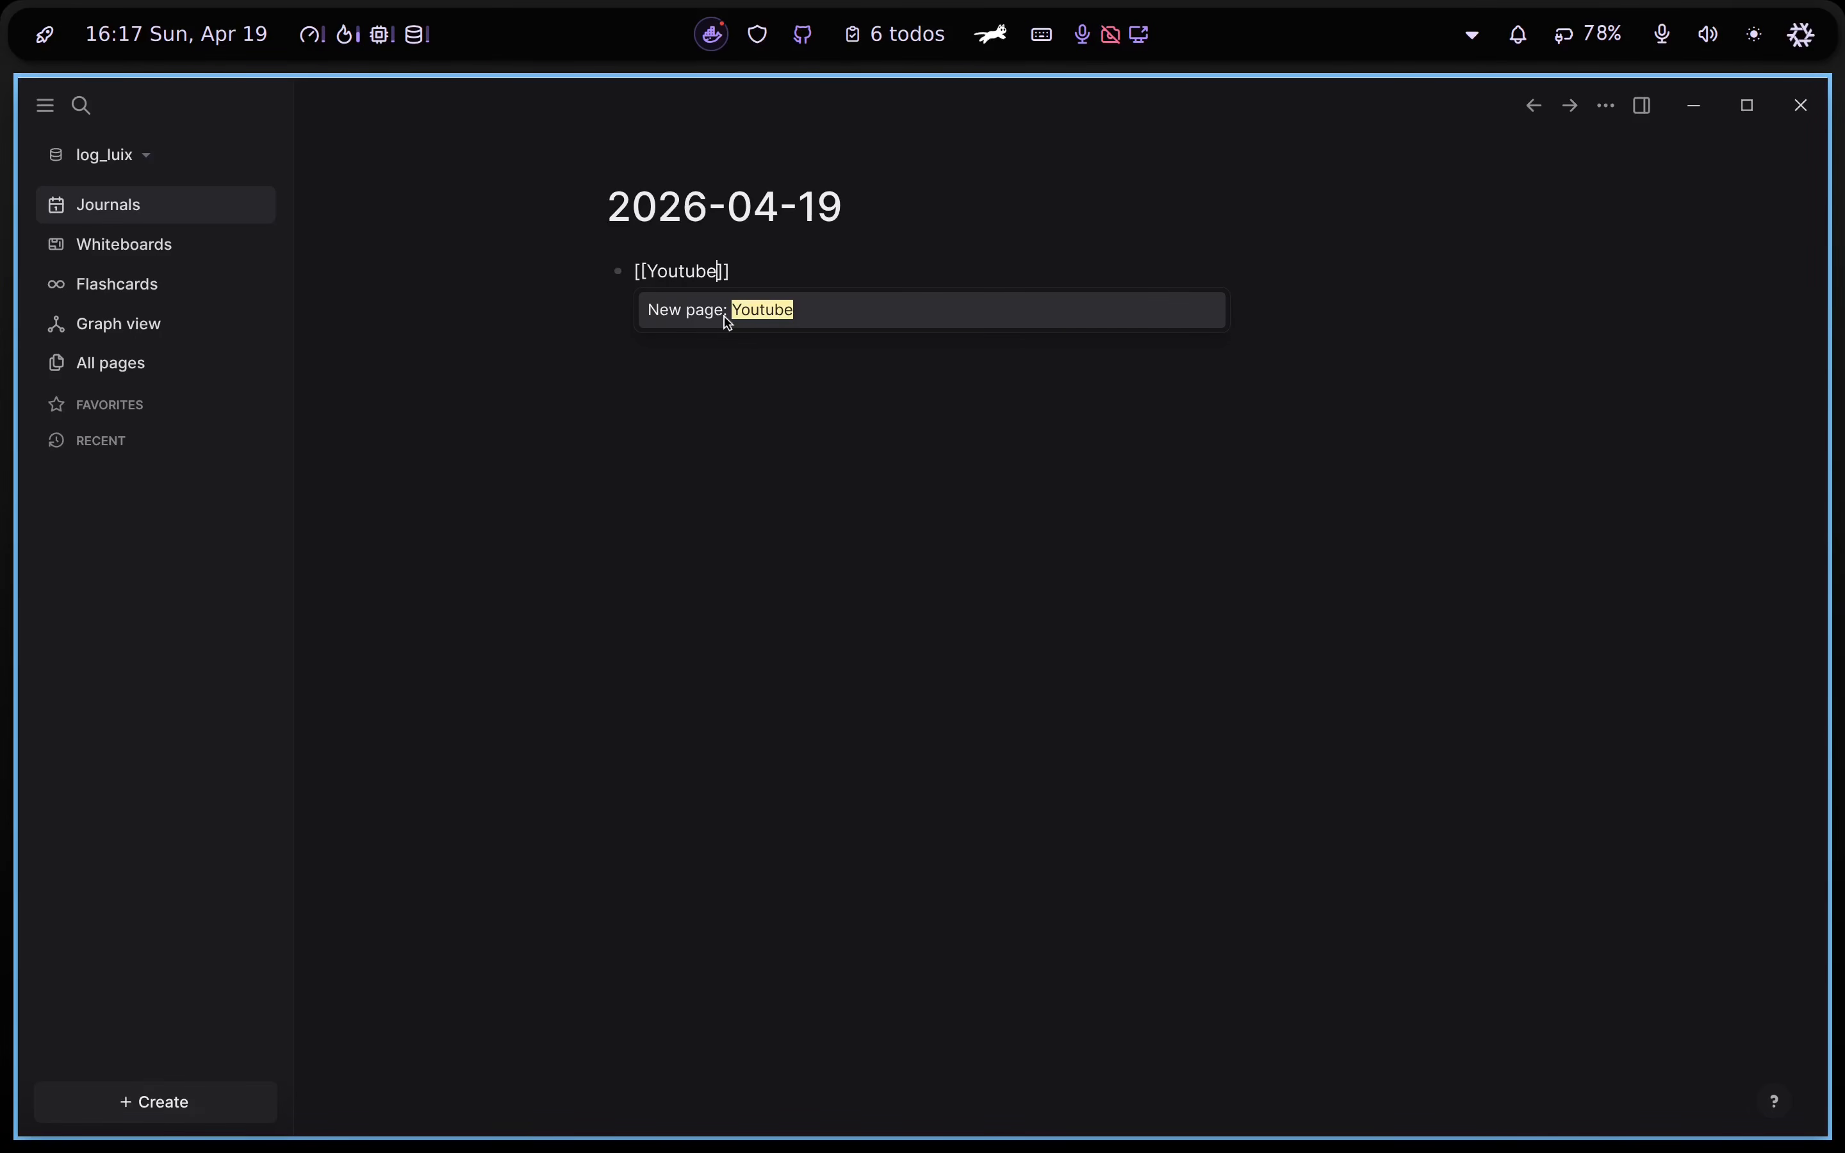
key("Return")
key("Return")
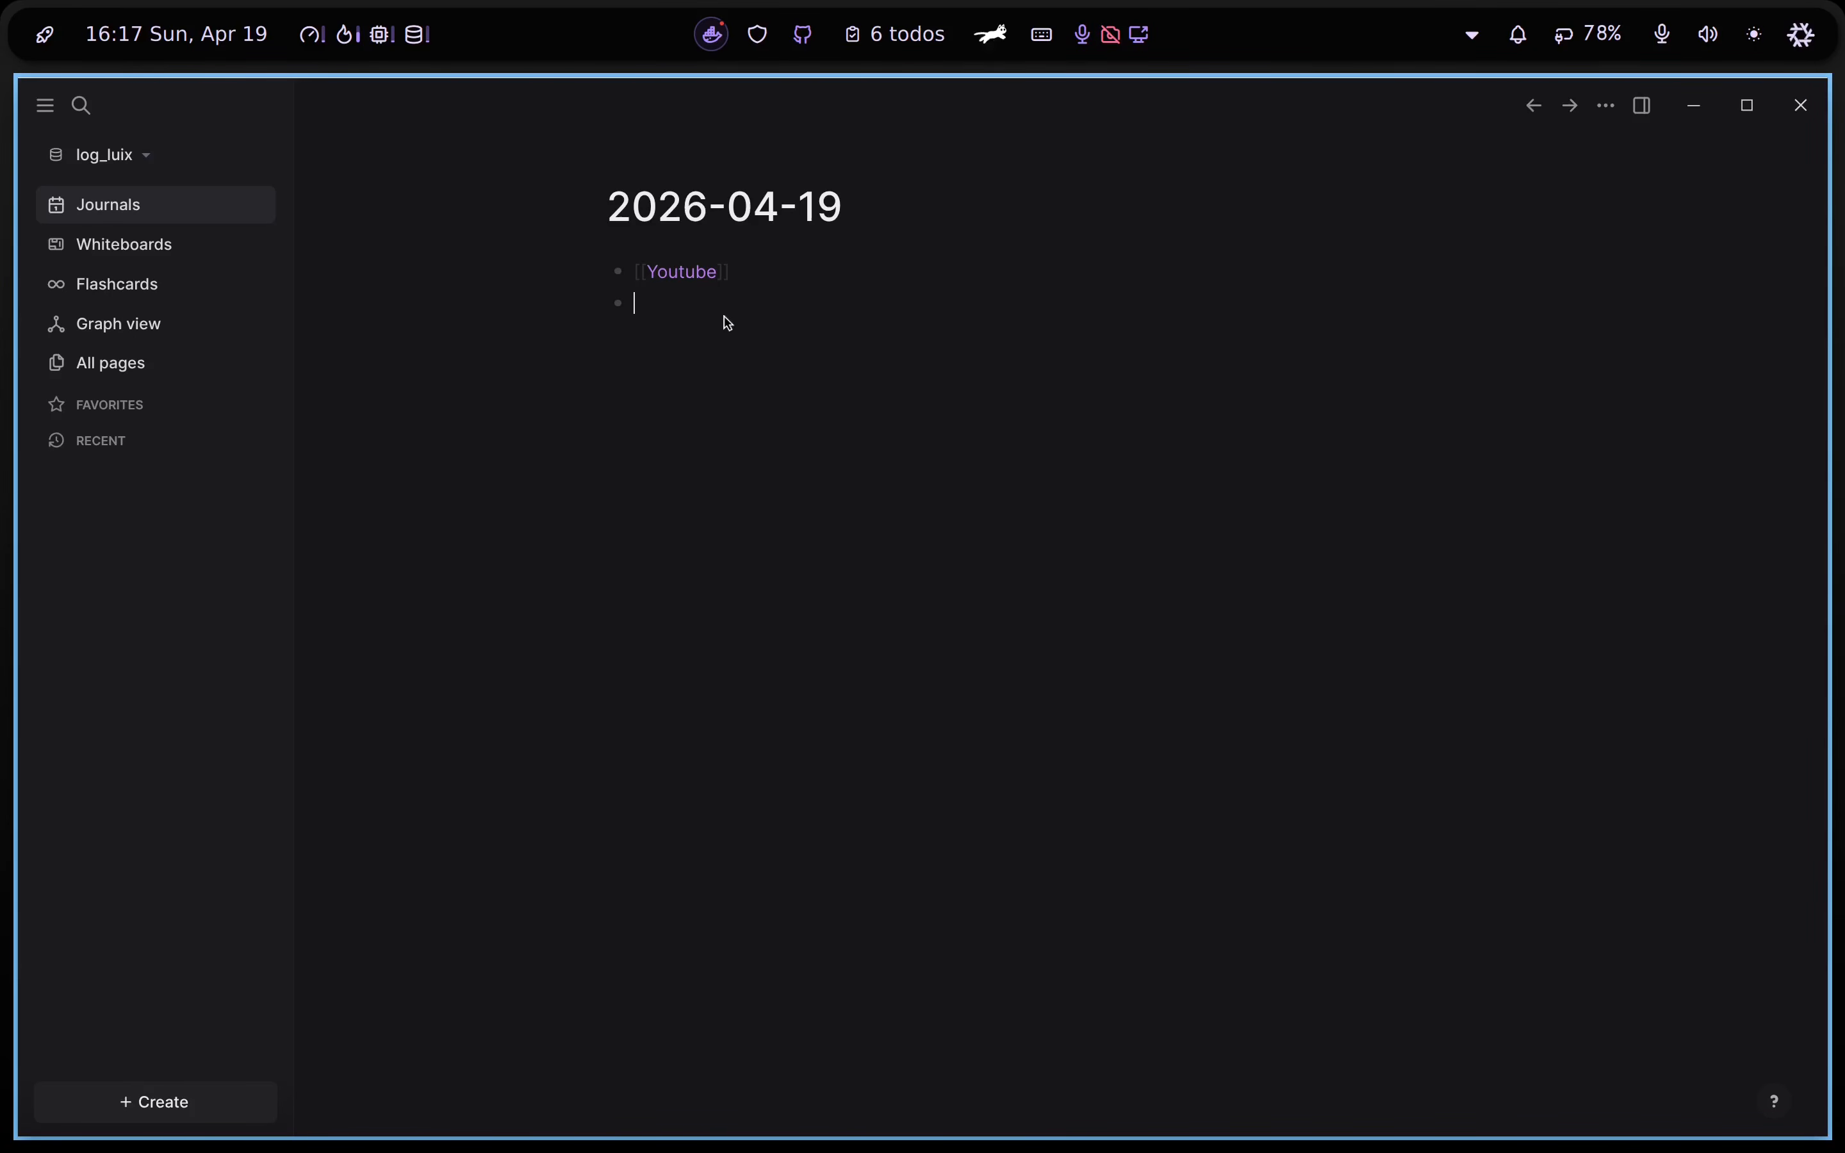
type("[[Work")
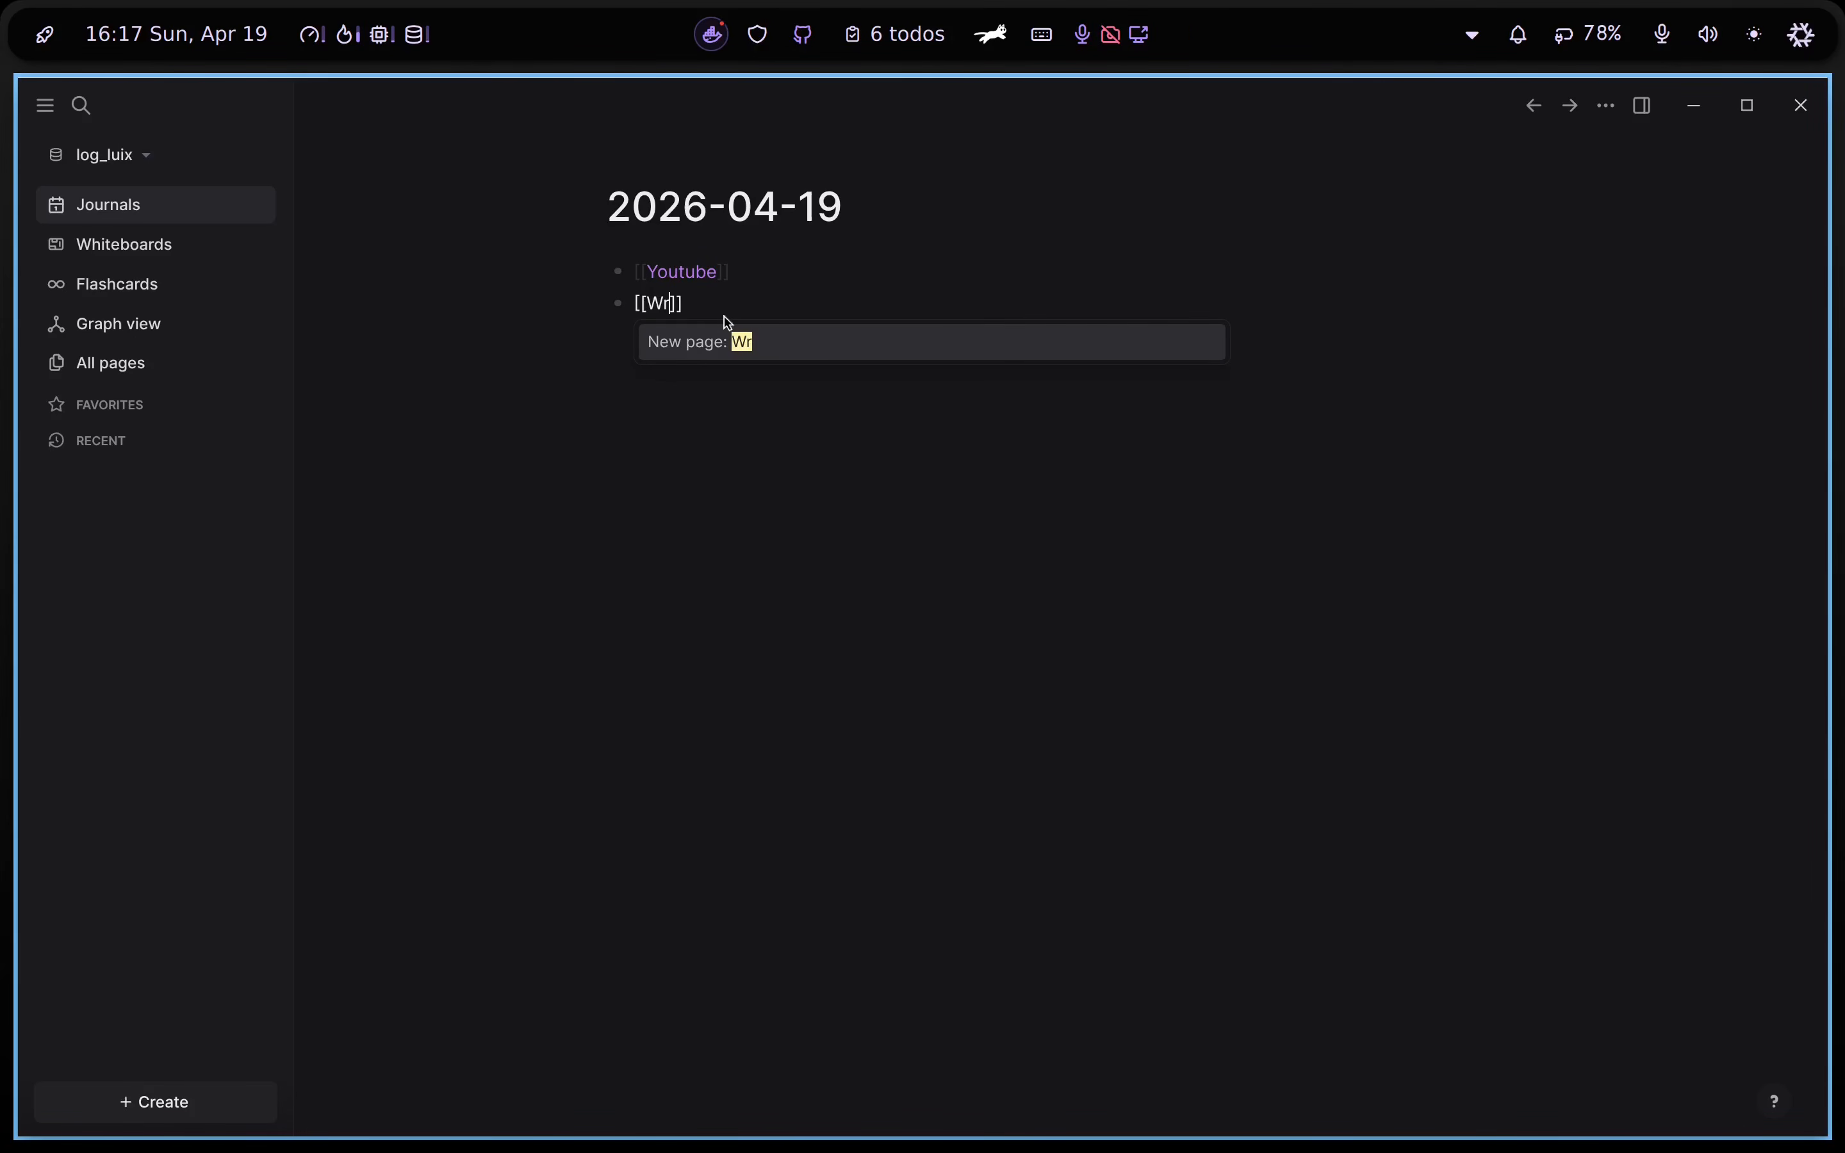
key("Return")
key("Return")
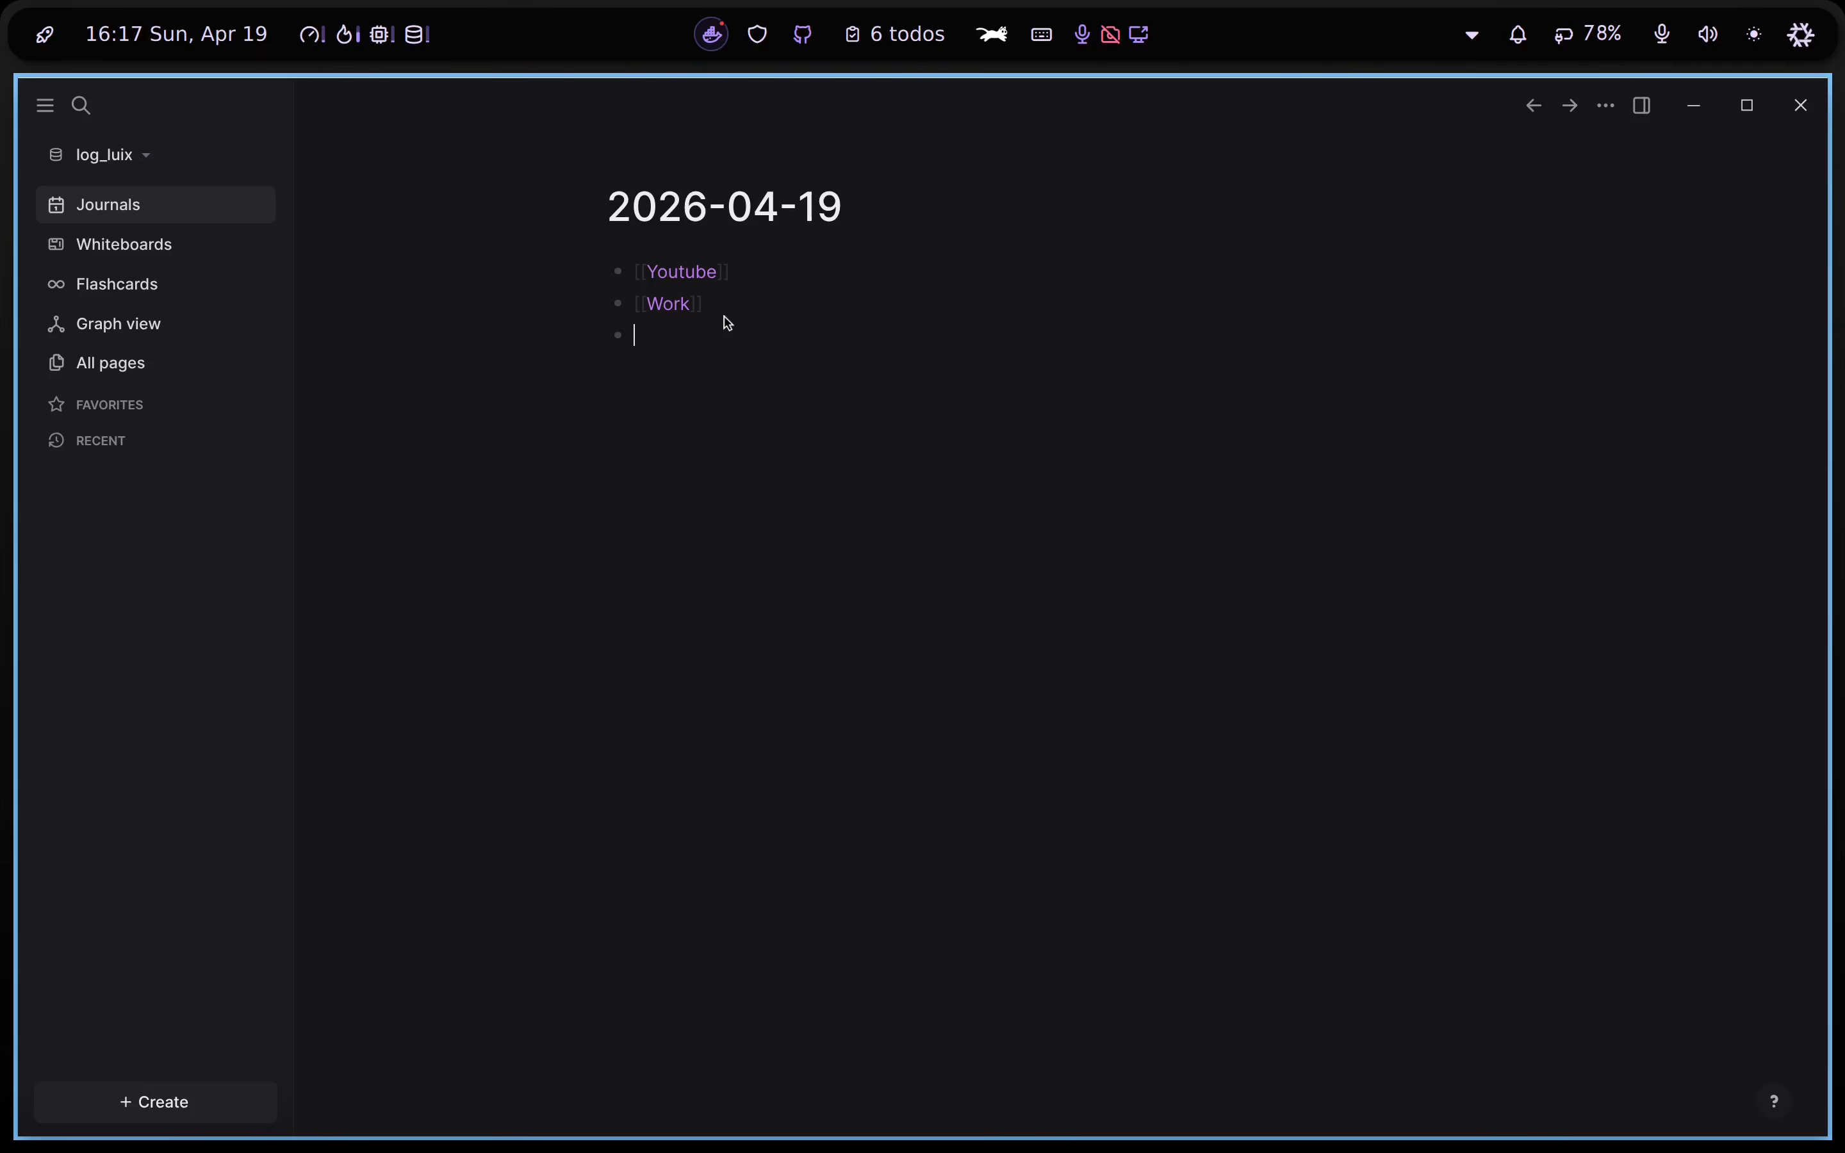
Add journal bullets linking to new pages Japanese and Private below the Work link
type("[[Japanese")
key("Return")
type("[[Private")
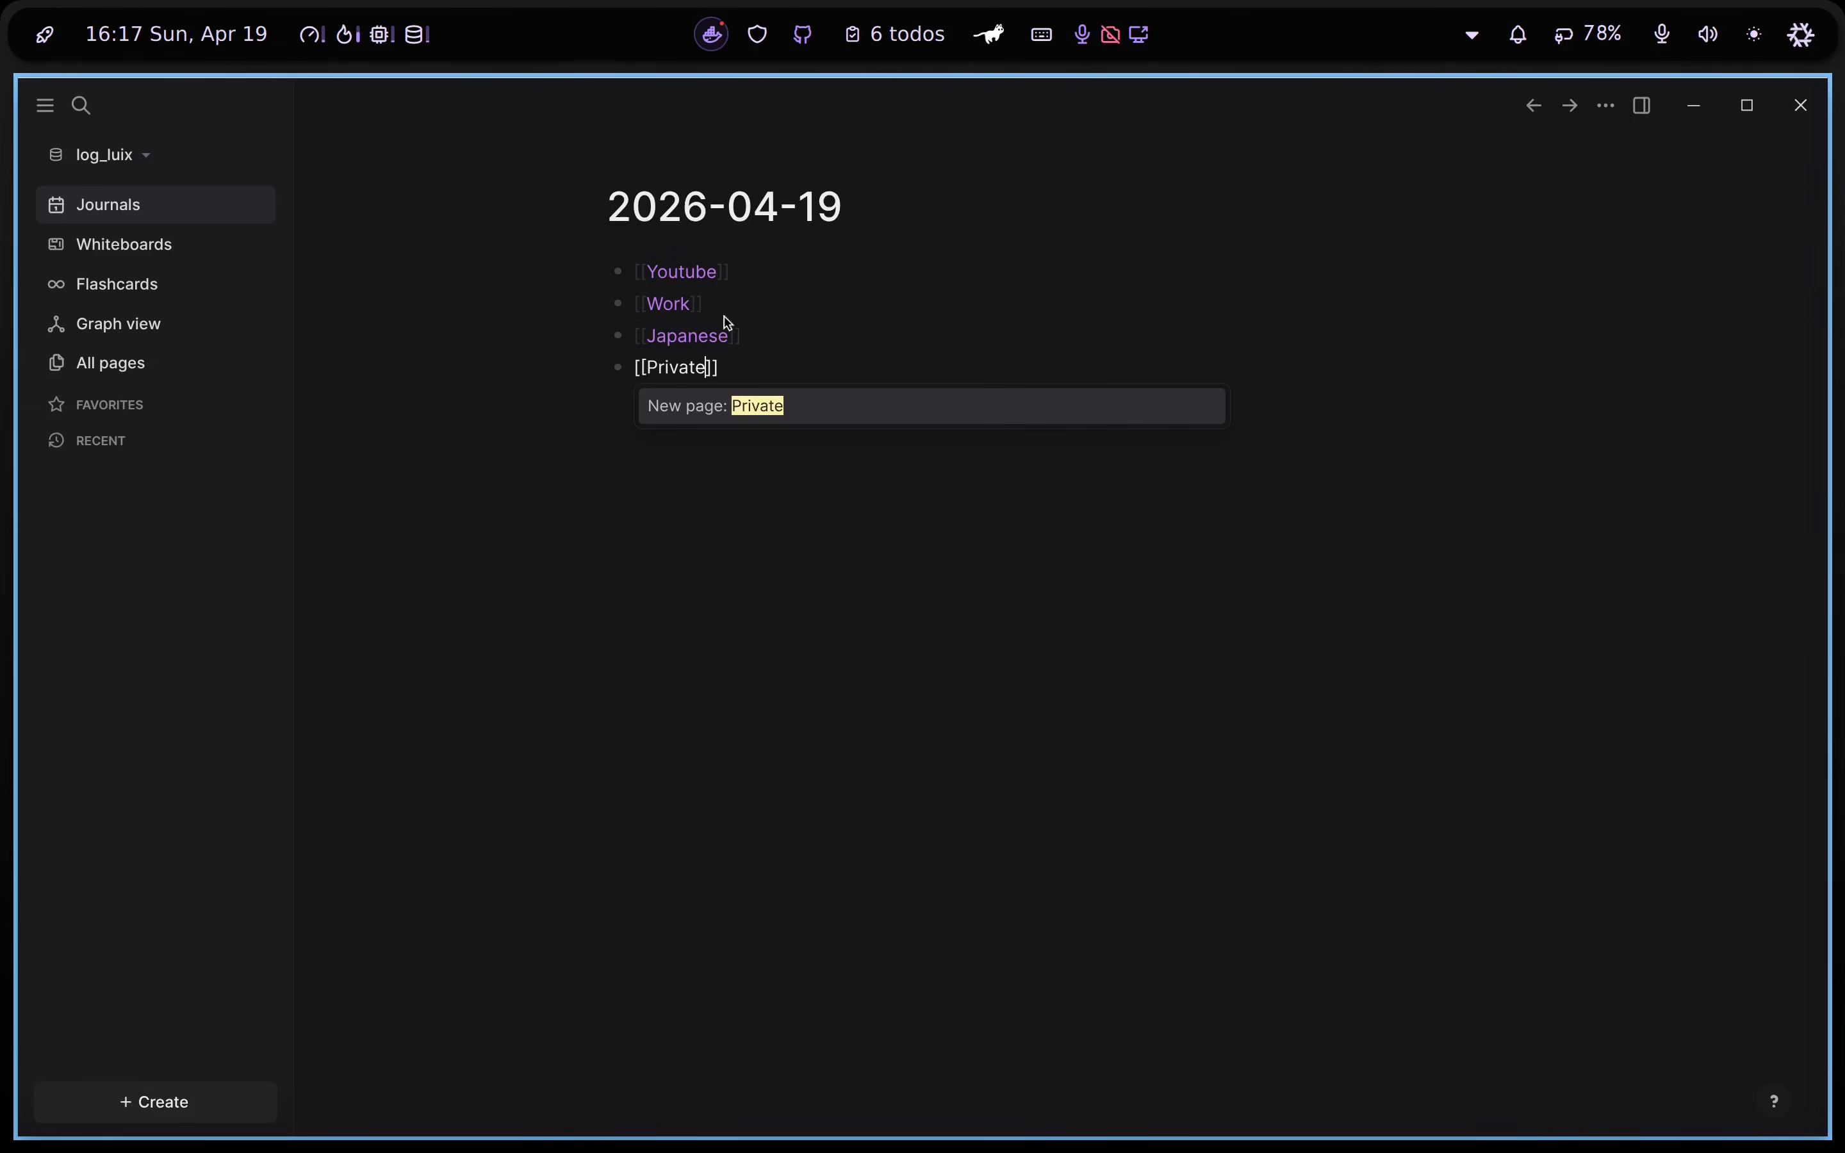
key("Return")
key("Return")
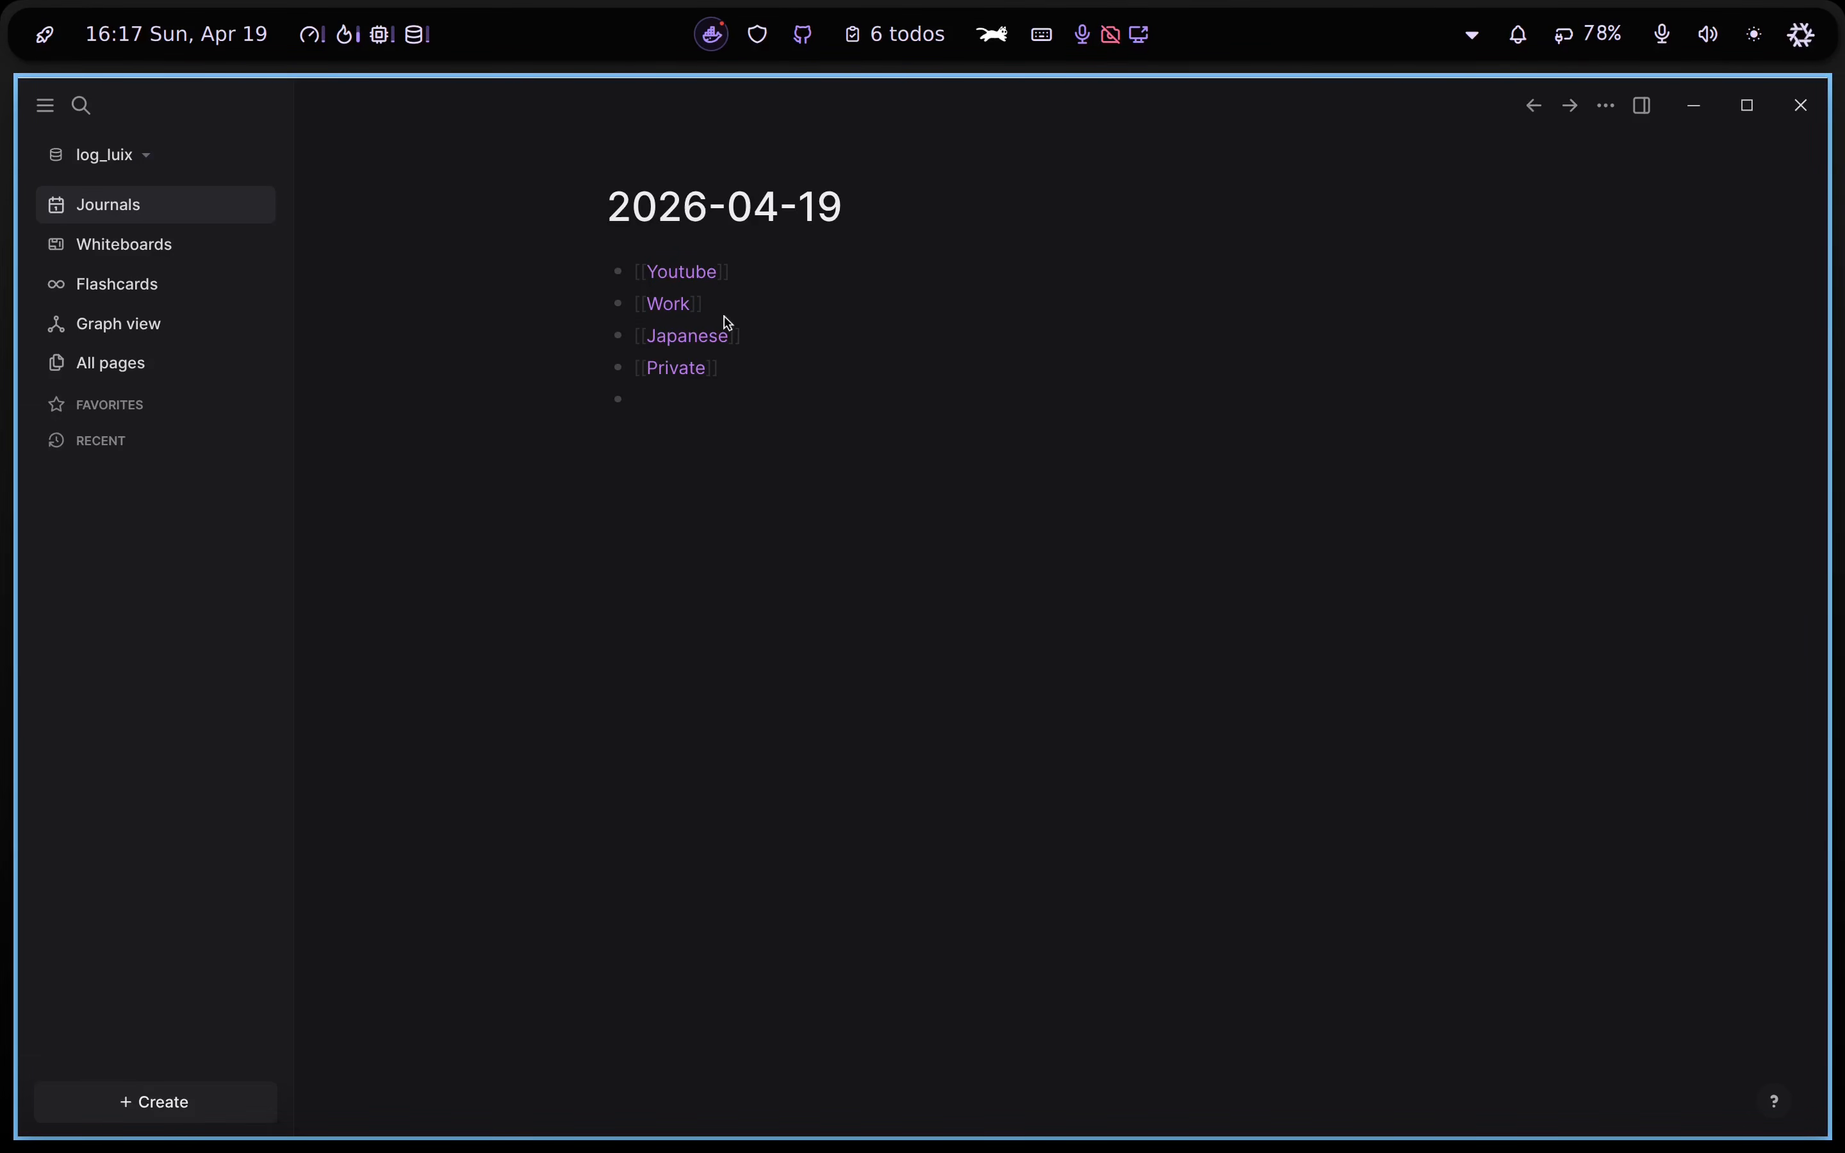
Add a bullet linking to a new page Template and a bullet reading "Logseq day 1 installed!"
type("[[Template")
key("Return")
key("Return")
type("Logseq day 1 installed!")
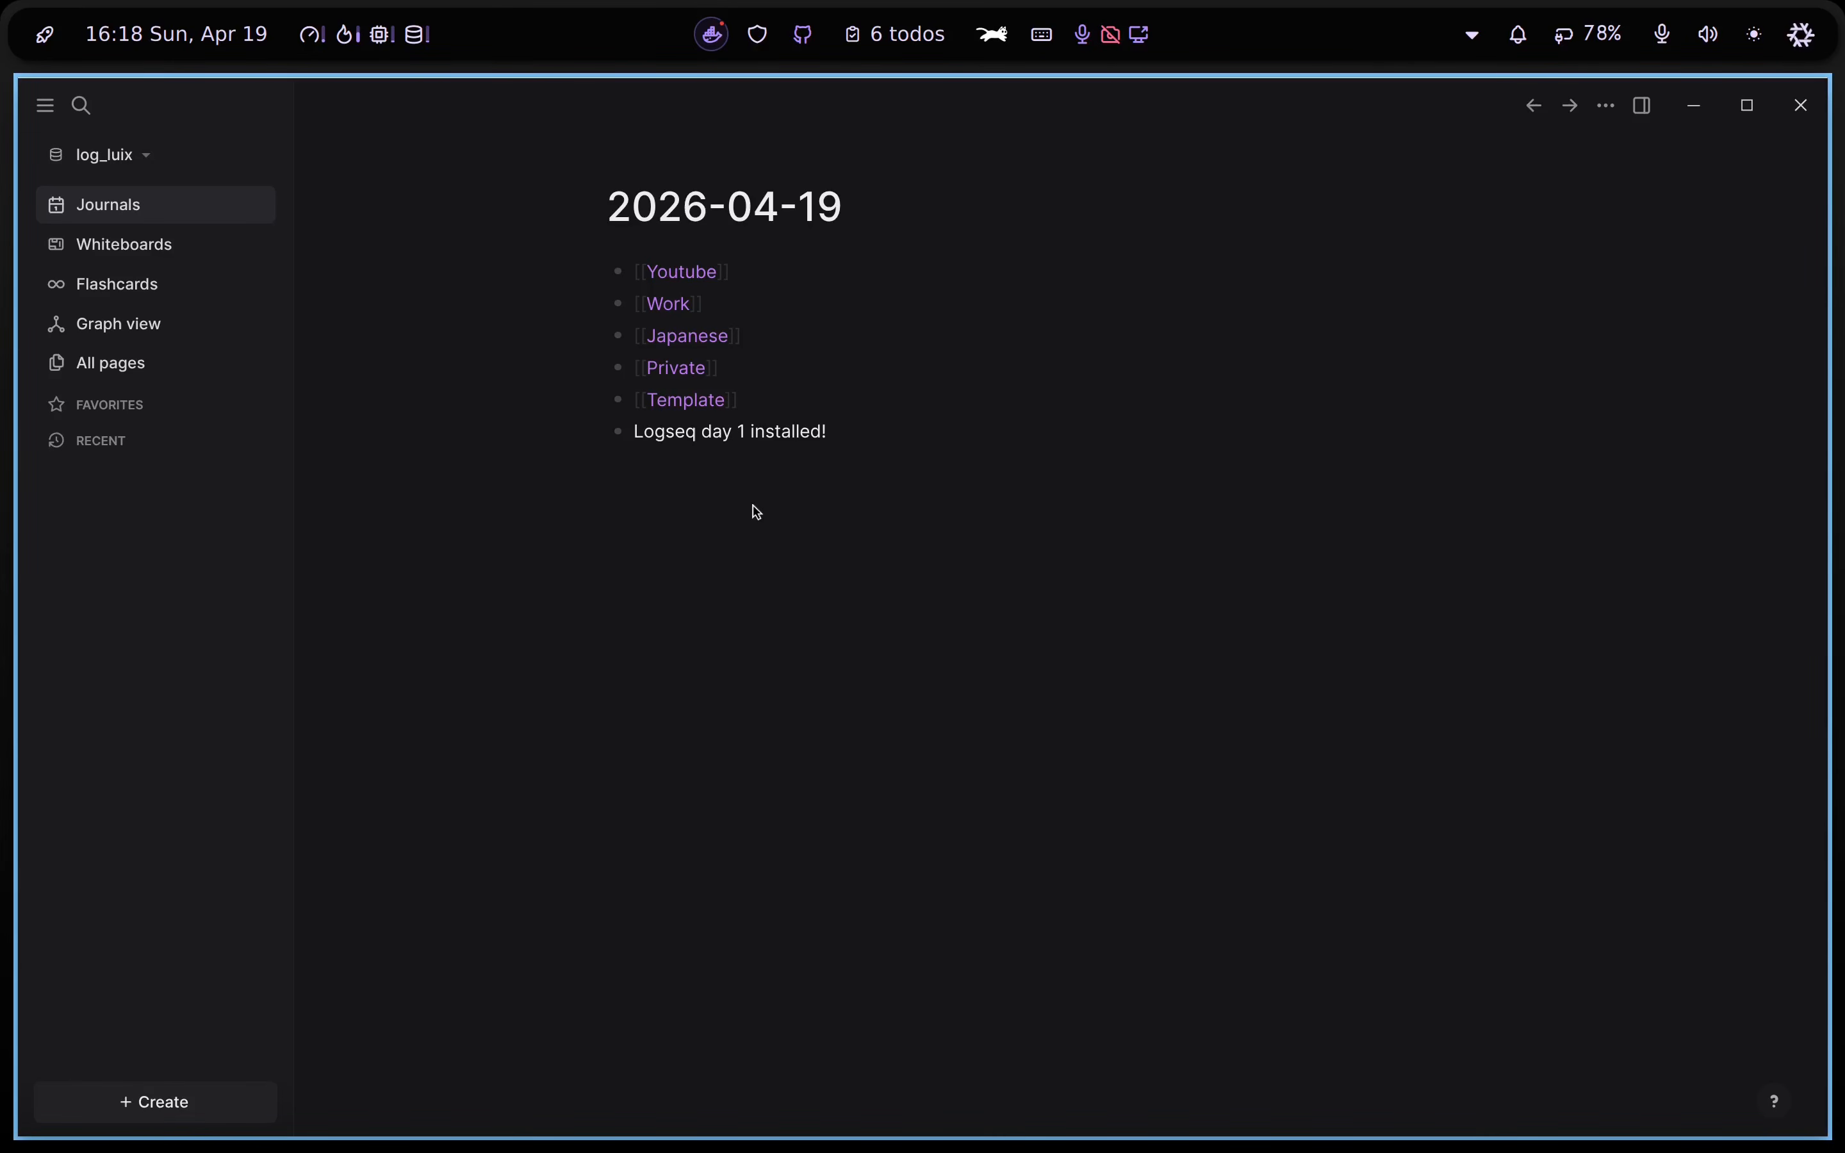
Open the Youtube page and add a bullet linking to a new page Research
left_click(700, 281)
type("[[")
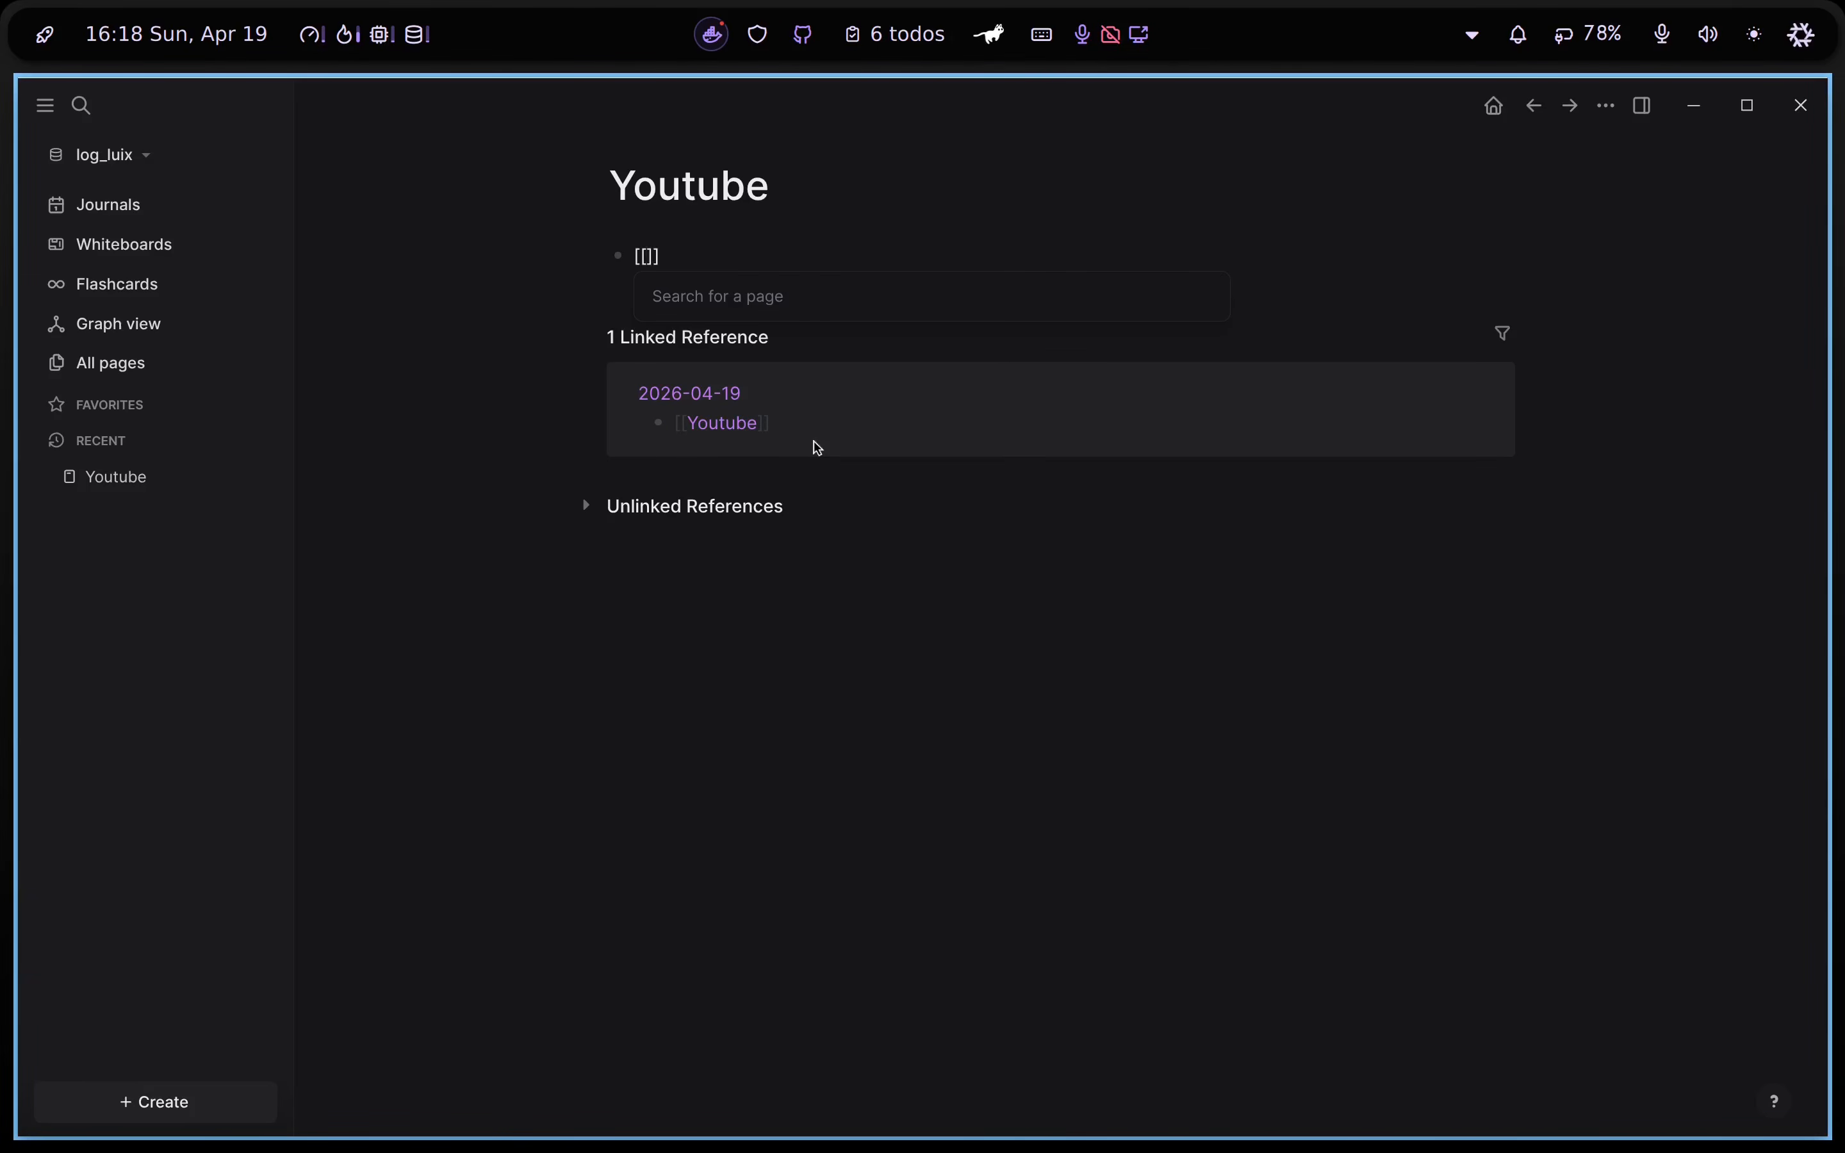
type("Researcg")
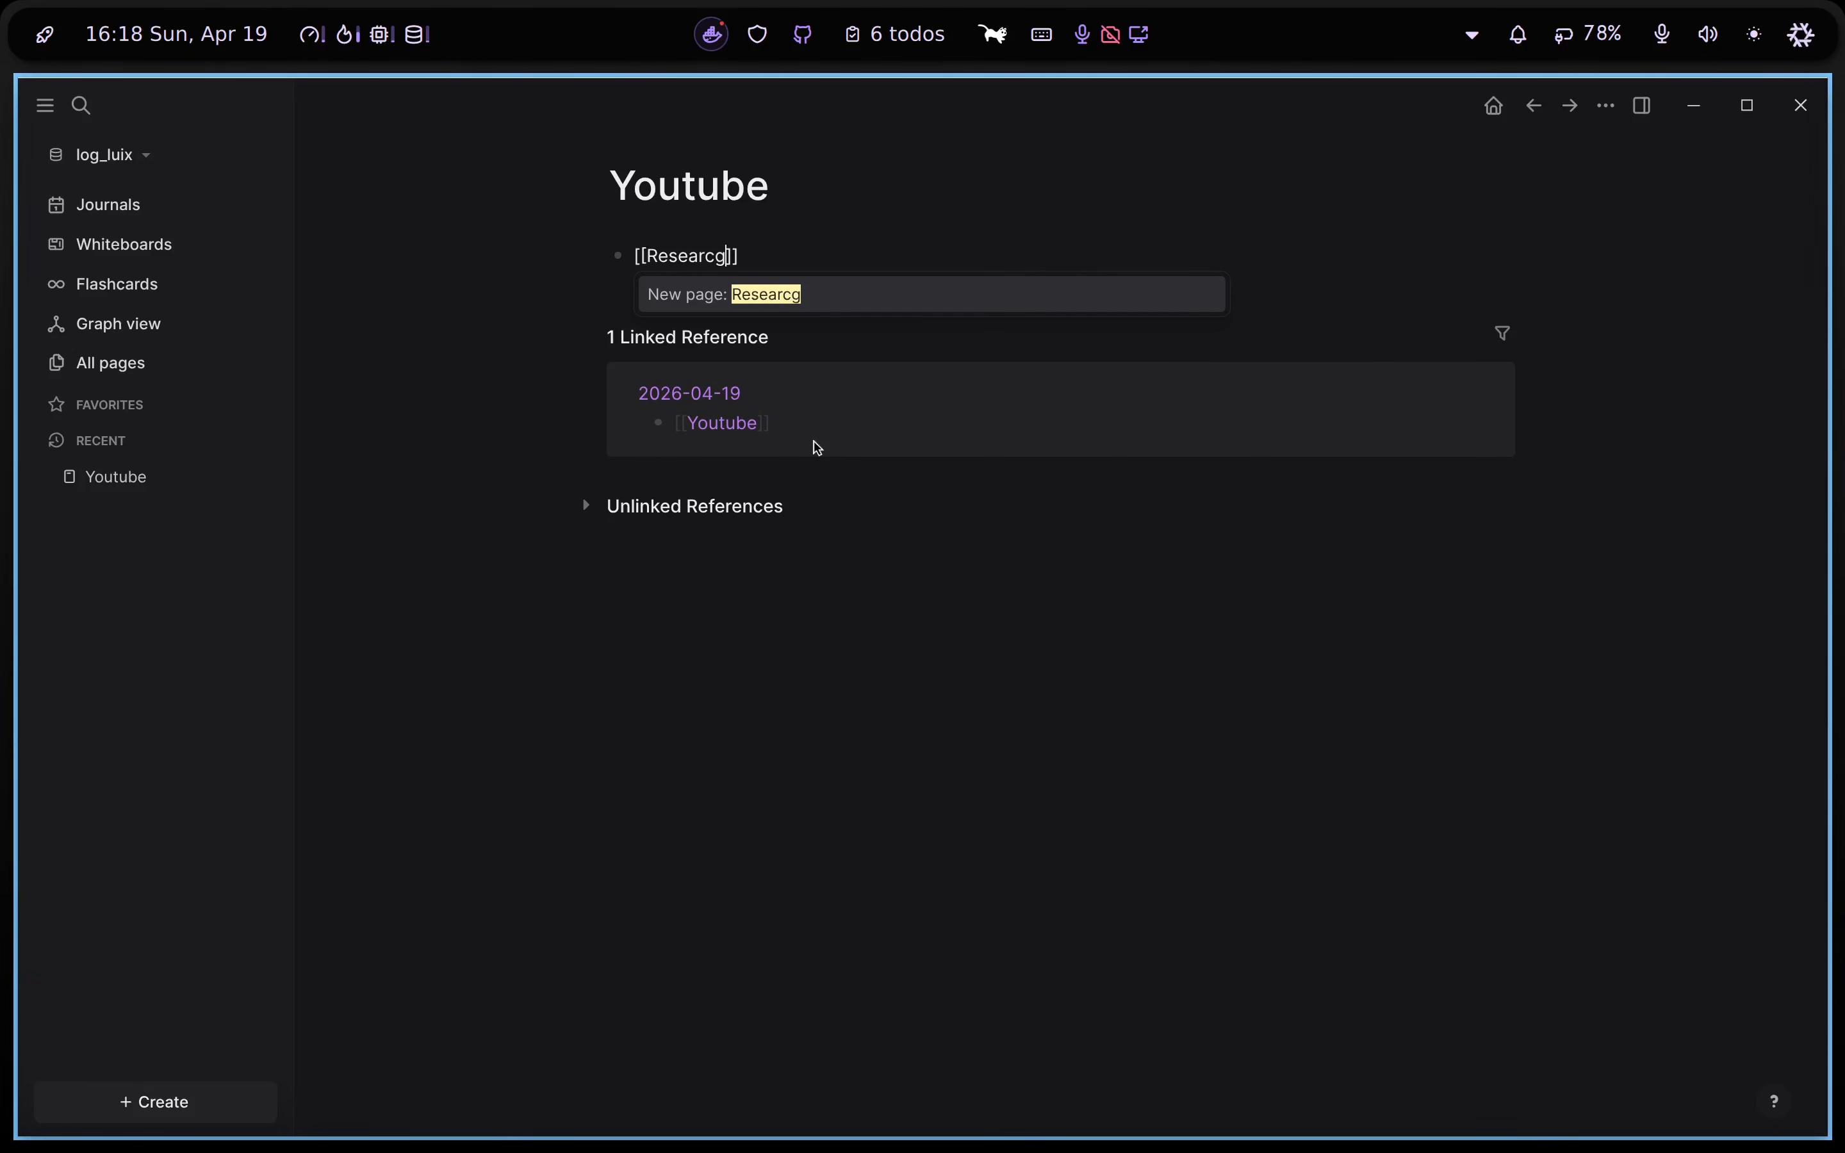
key("BackSpace")
type("h")
key("Return")
key("Return")
Add a bullet linking to a new page Video Scripts below the Research link
type("[[Video SCri")
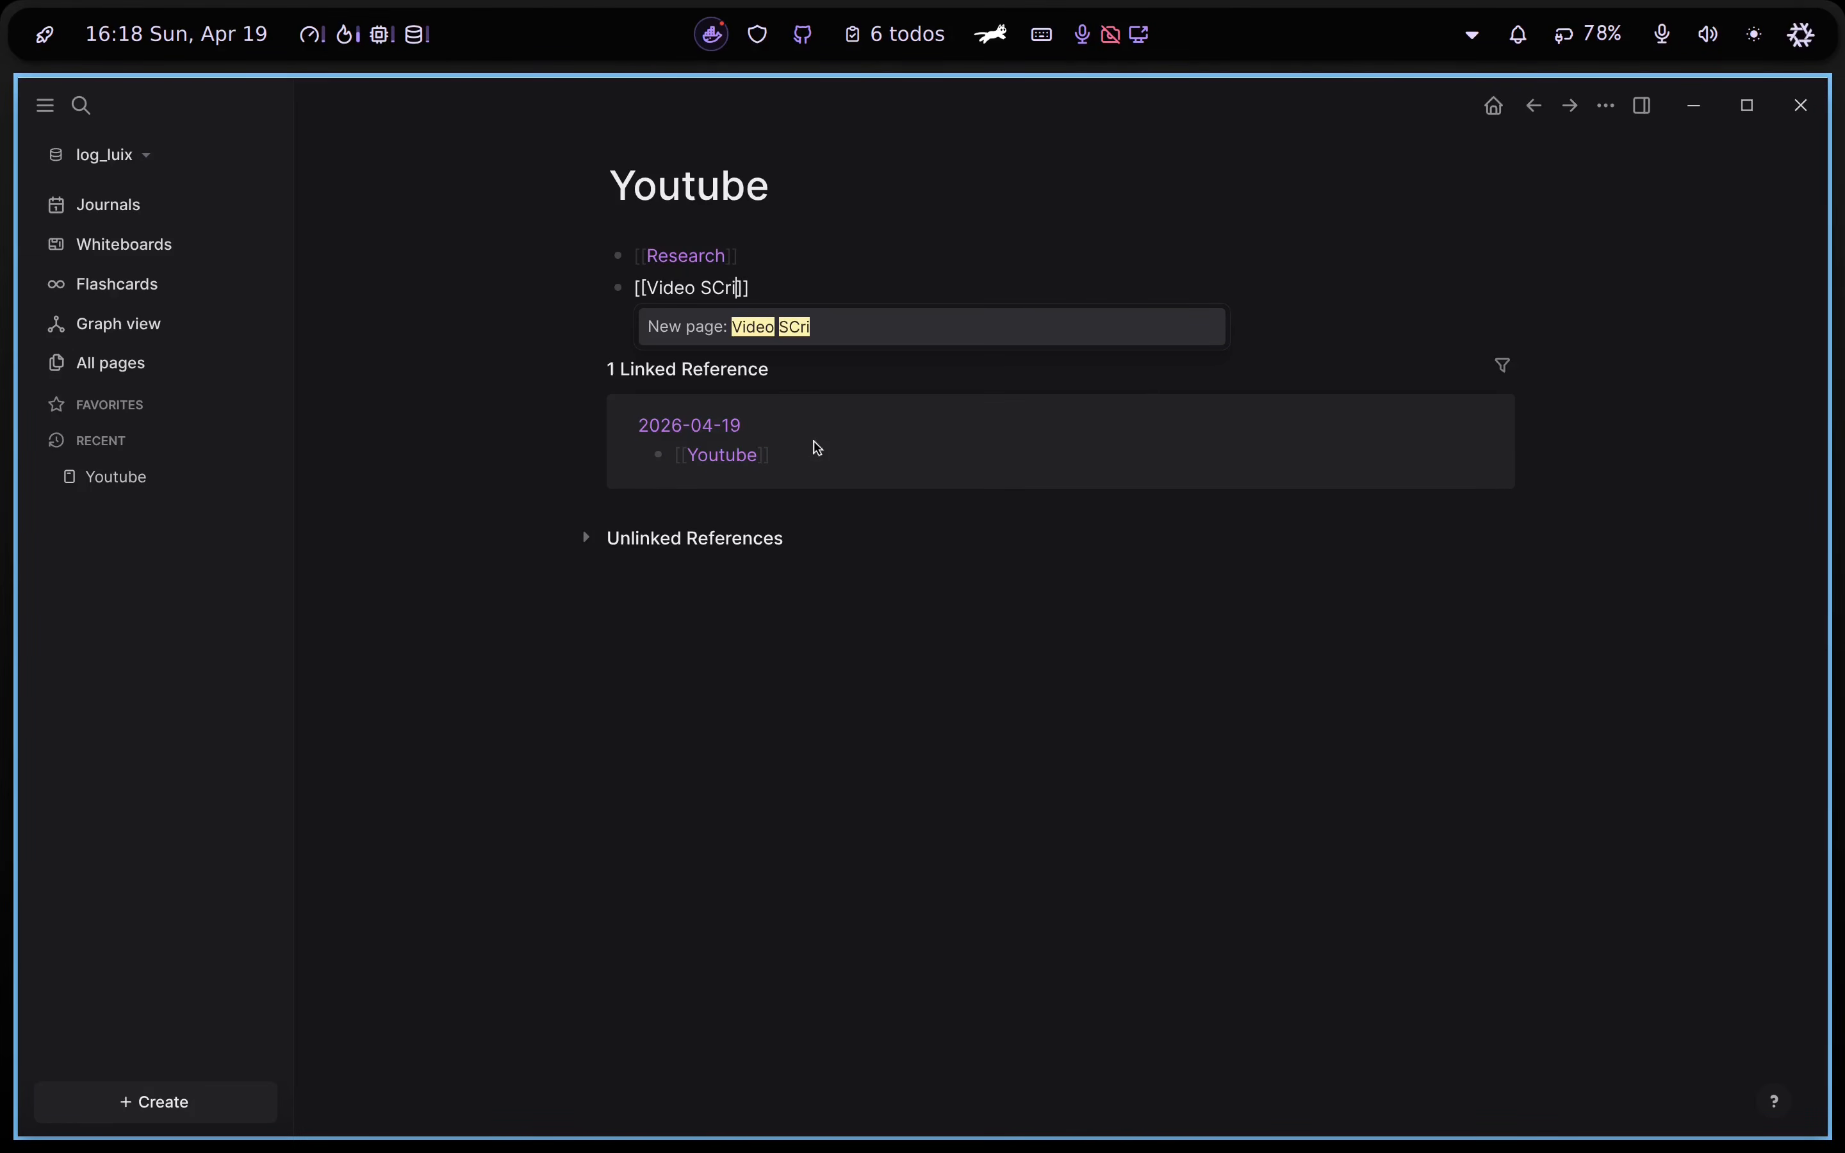
key("BackSpace")
key("BackSpace")
key("BackSpace")
type("cripts")
key("Return")
key("Return")
Nest four tag bullets under Video Scripts: #raw, #editing, #released and #dead
key("Tab")
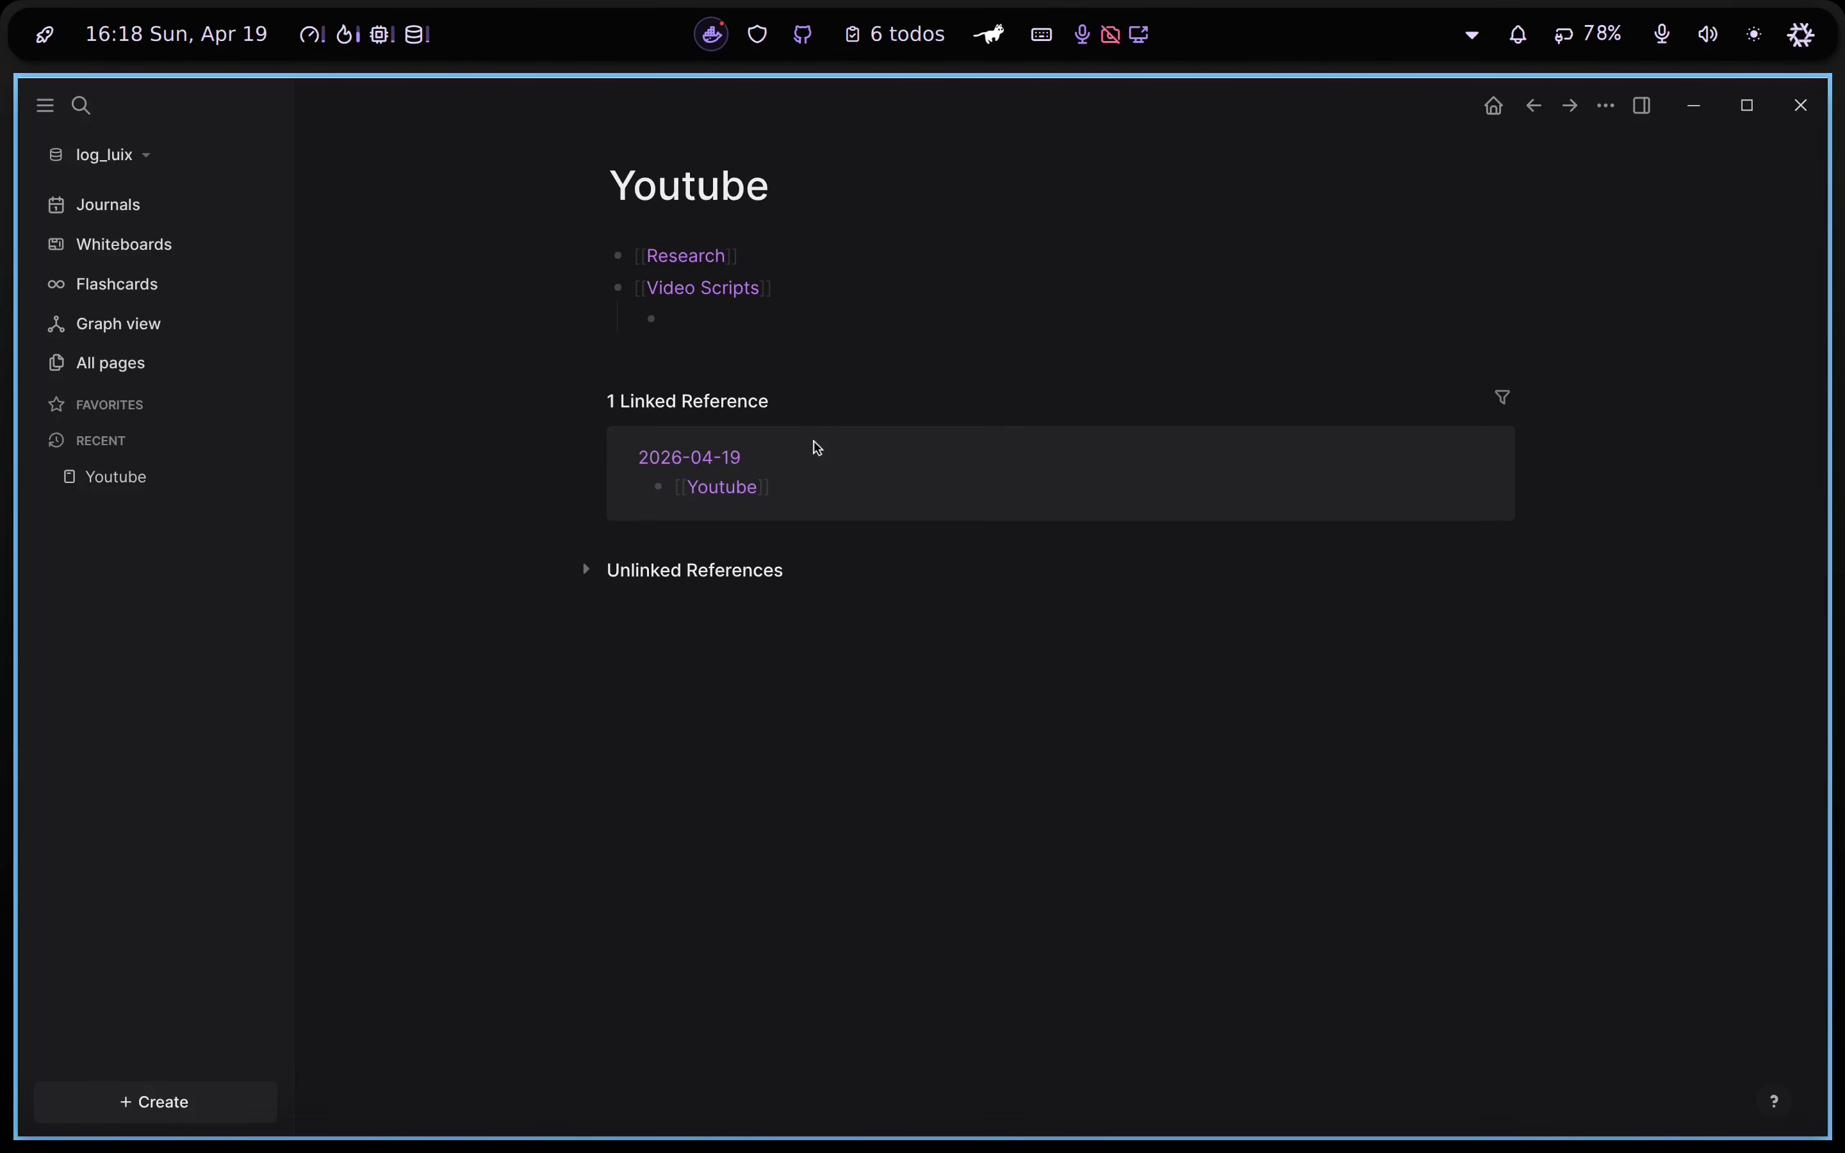
type("#raw")
key("Return")
key("Return")
type("#editing")
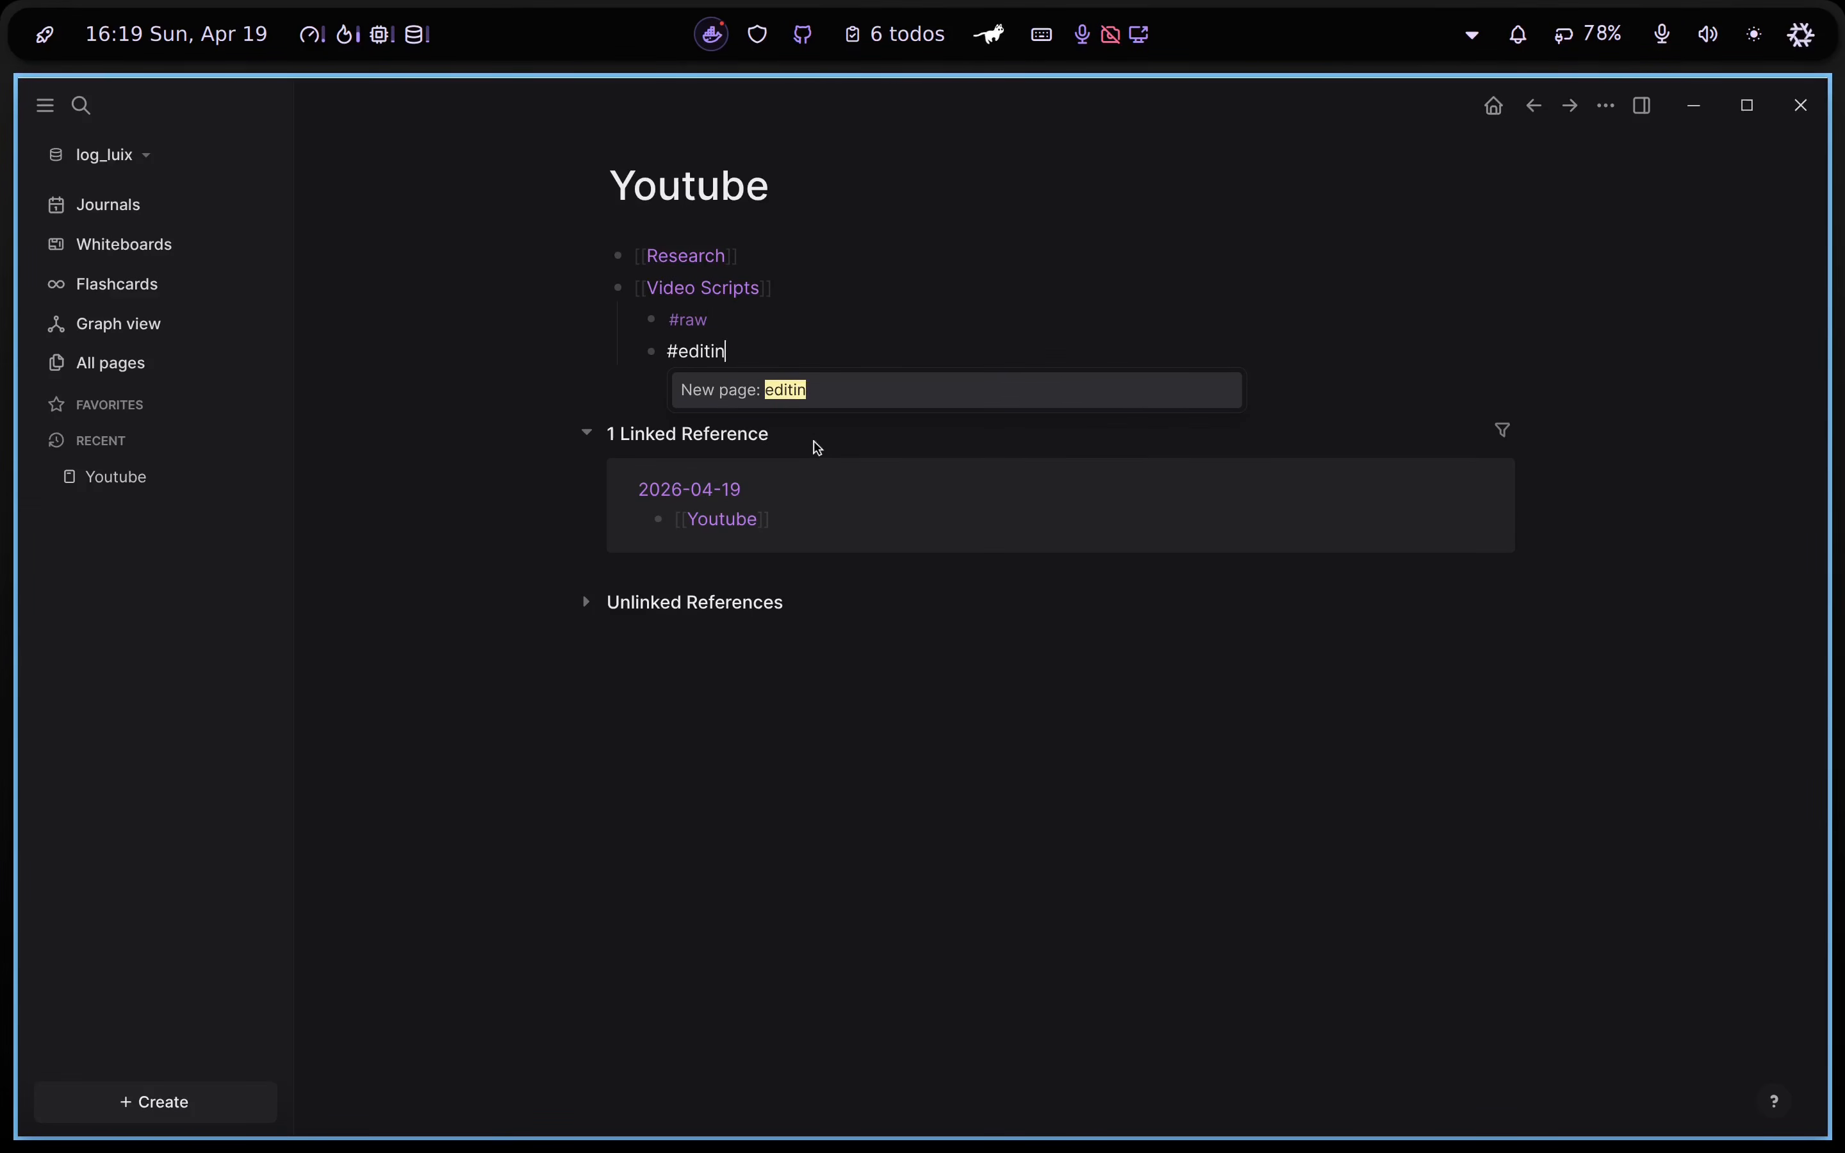
key("Return")
key("Return")
type("#released")
key("Return")
key("Return")
type("#dead")
key("Return")
key("Return")
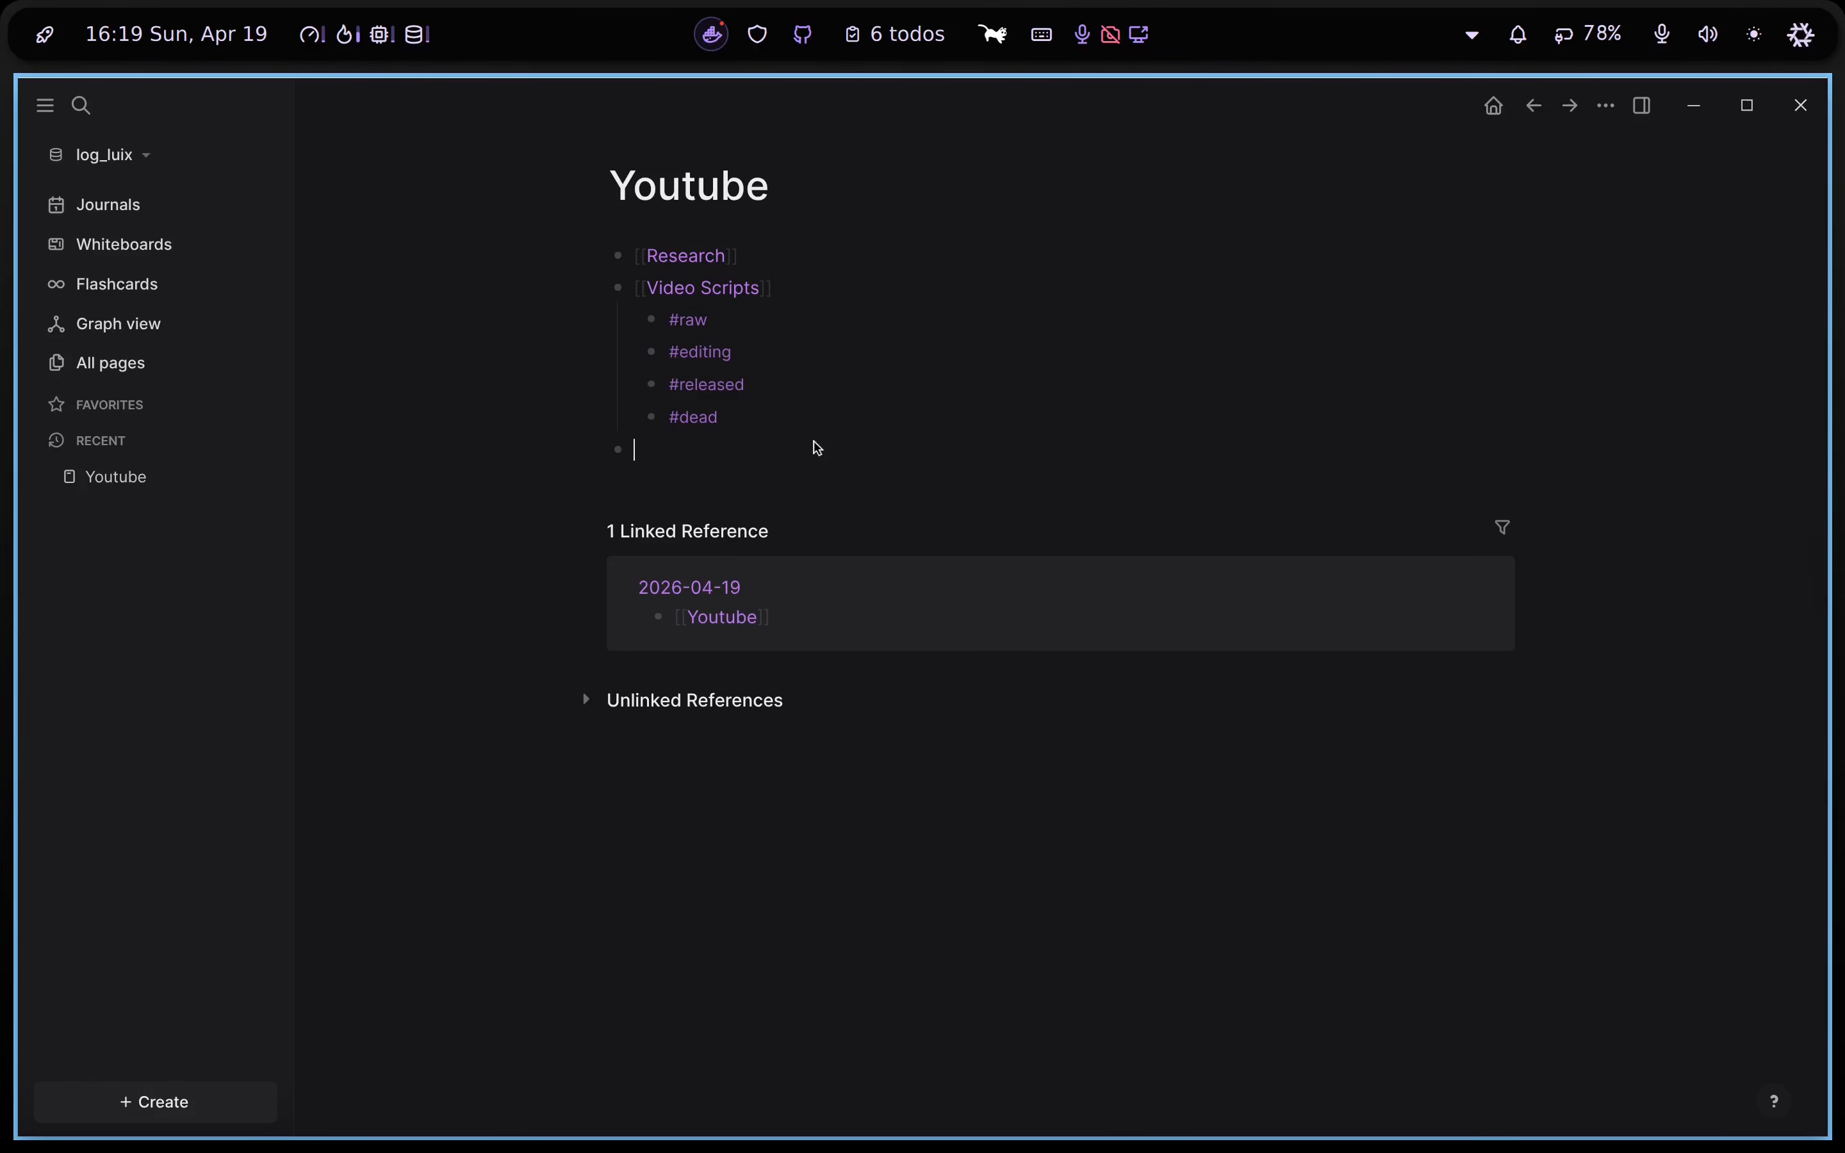
Add a top-level bullet linking to a new page Ideas on the Youtube page
type("[[Ideas")
key("Return")
key("Return")
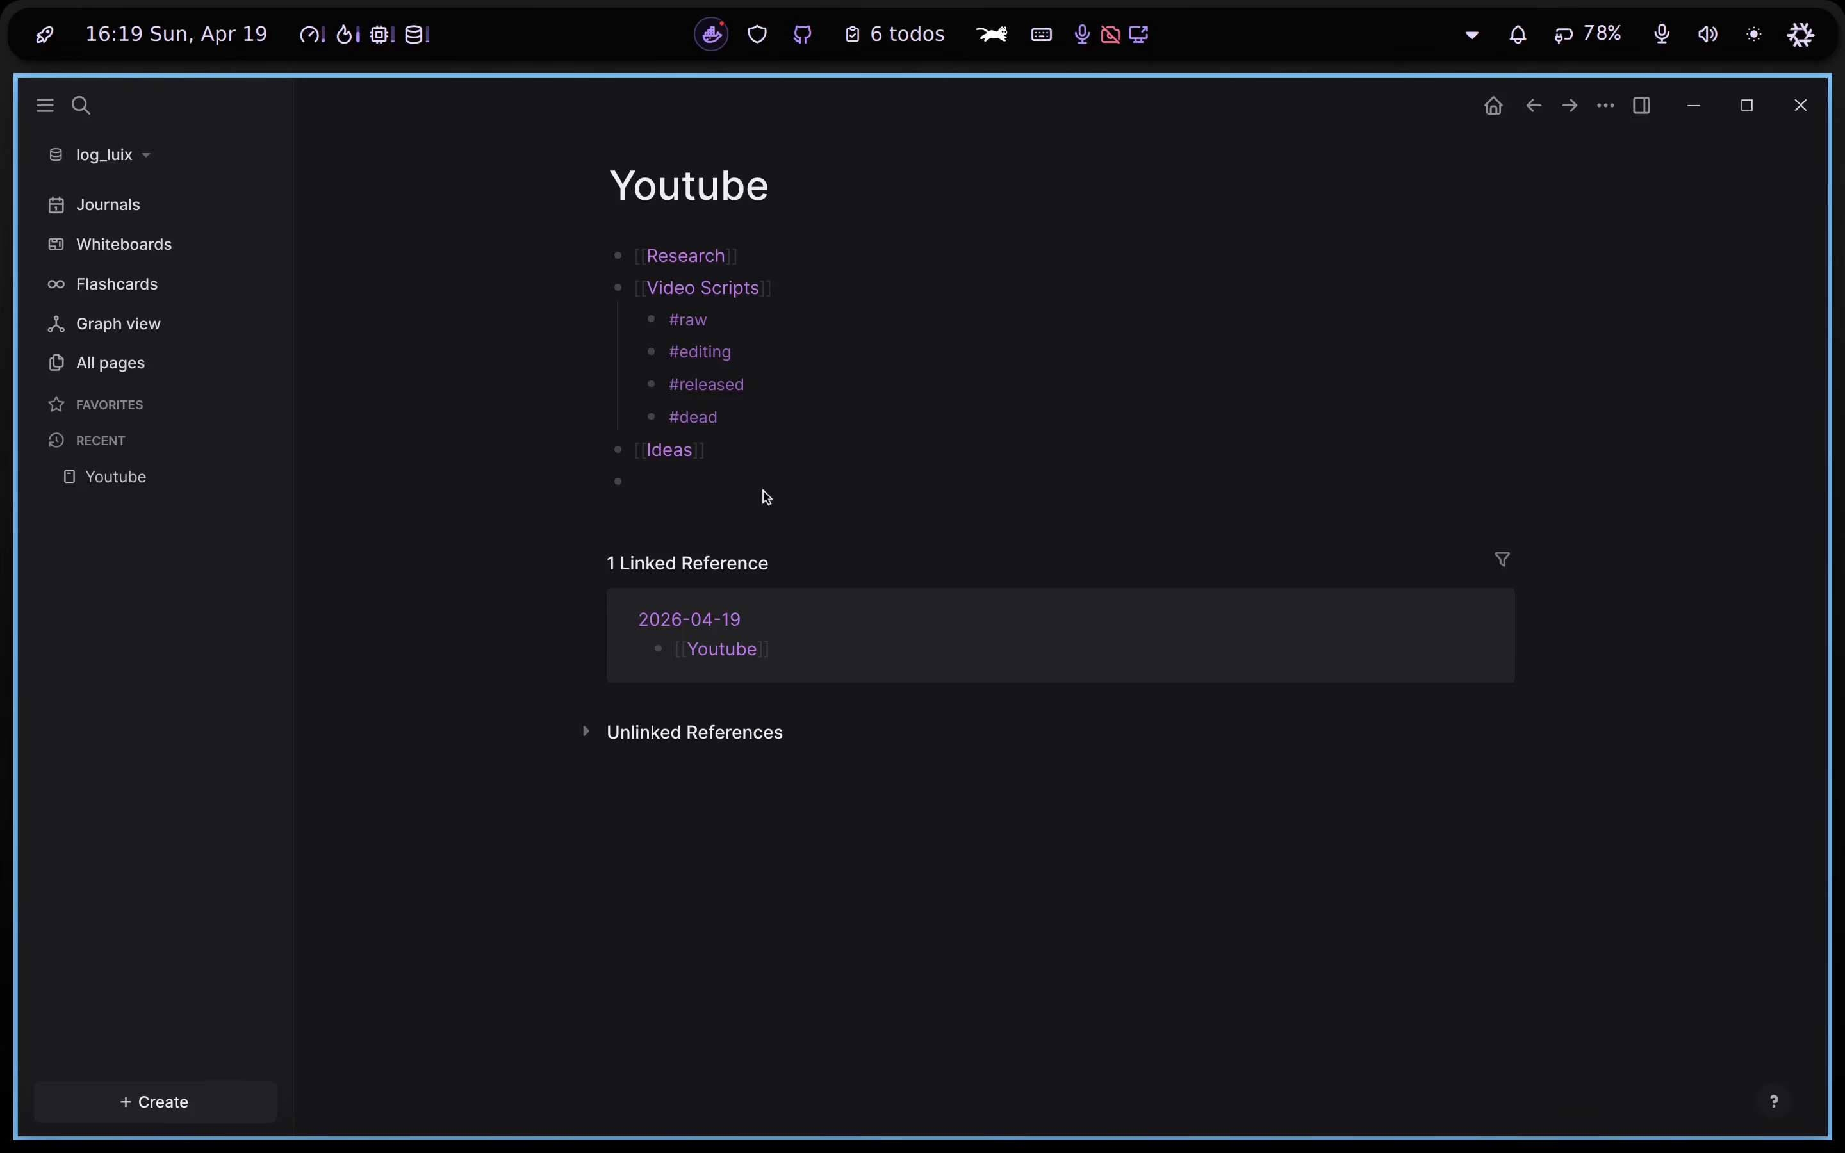
Open the Ideas page and enter Logseq as its first bullet, followed by a new bullet
left_click(670, 454)
type("Logseq")
key("Return")
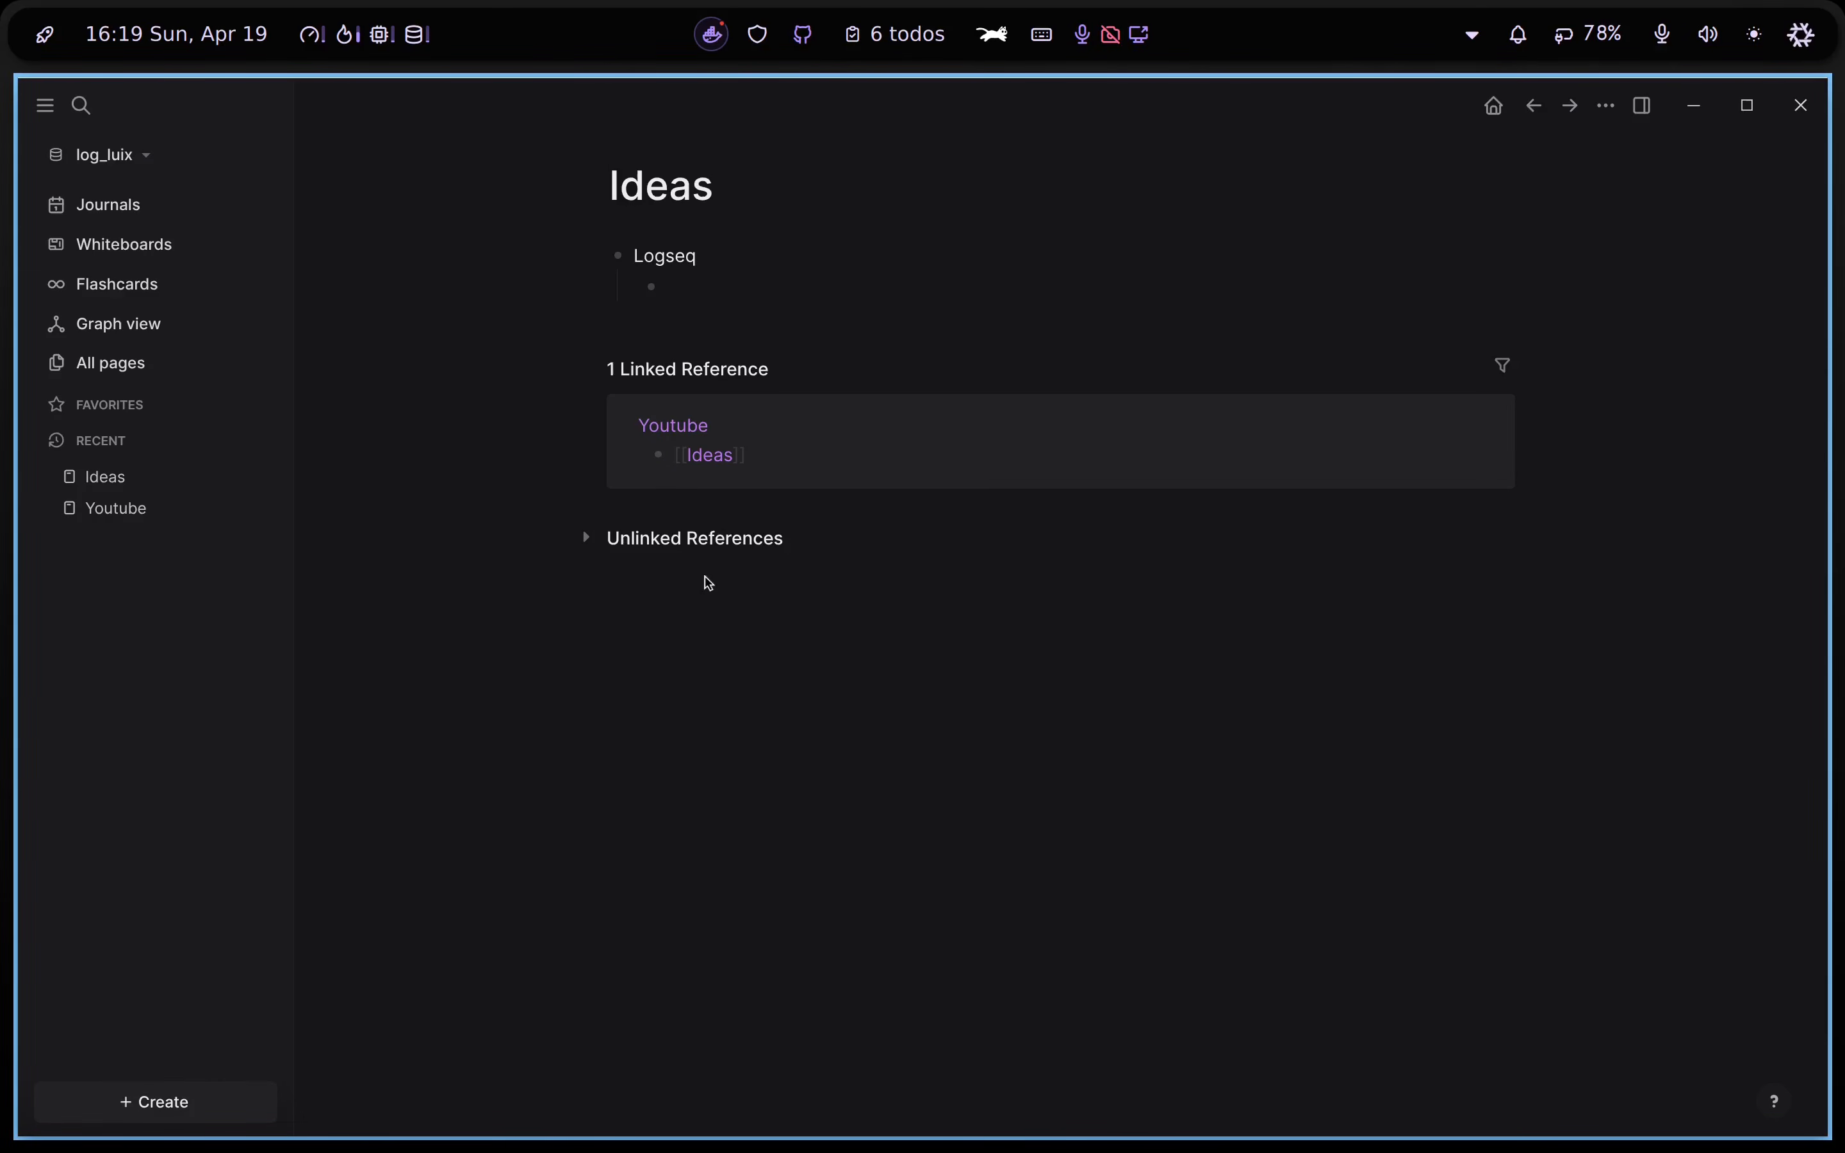
Mark the empty bullet nested under Logseq as a TODO task with the slash command
type("/Z")
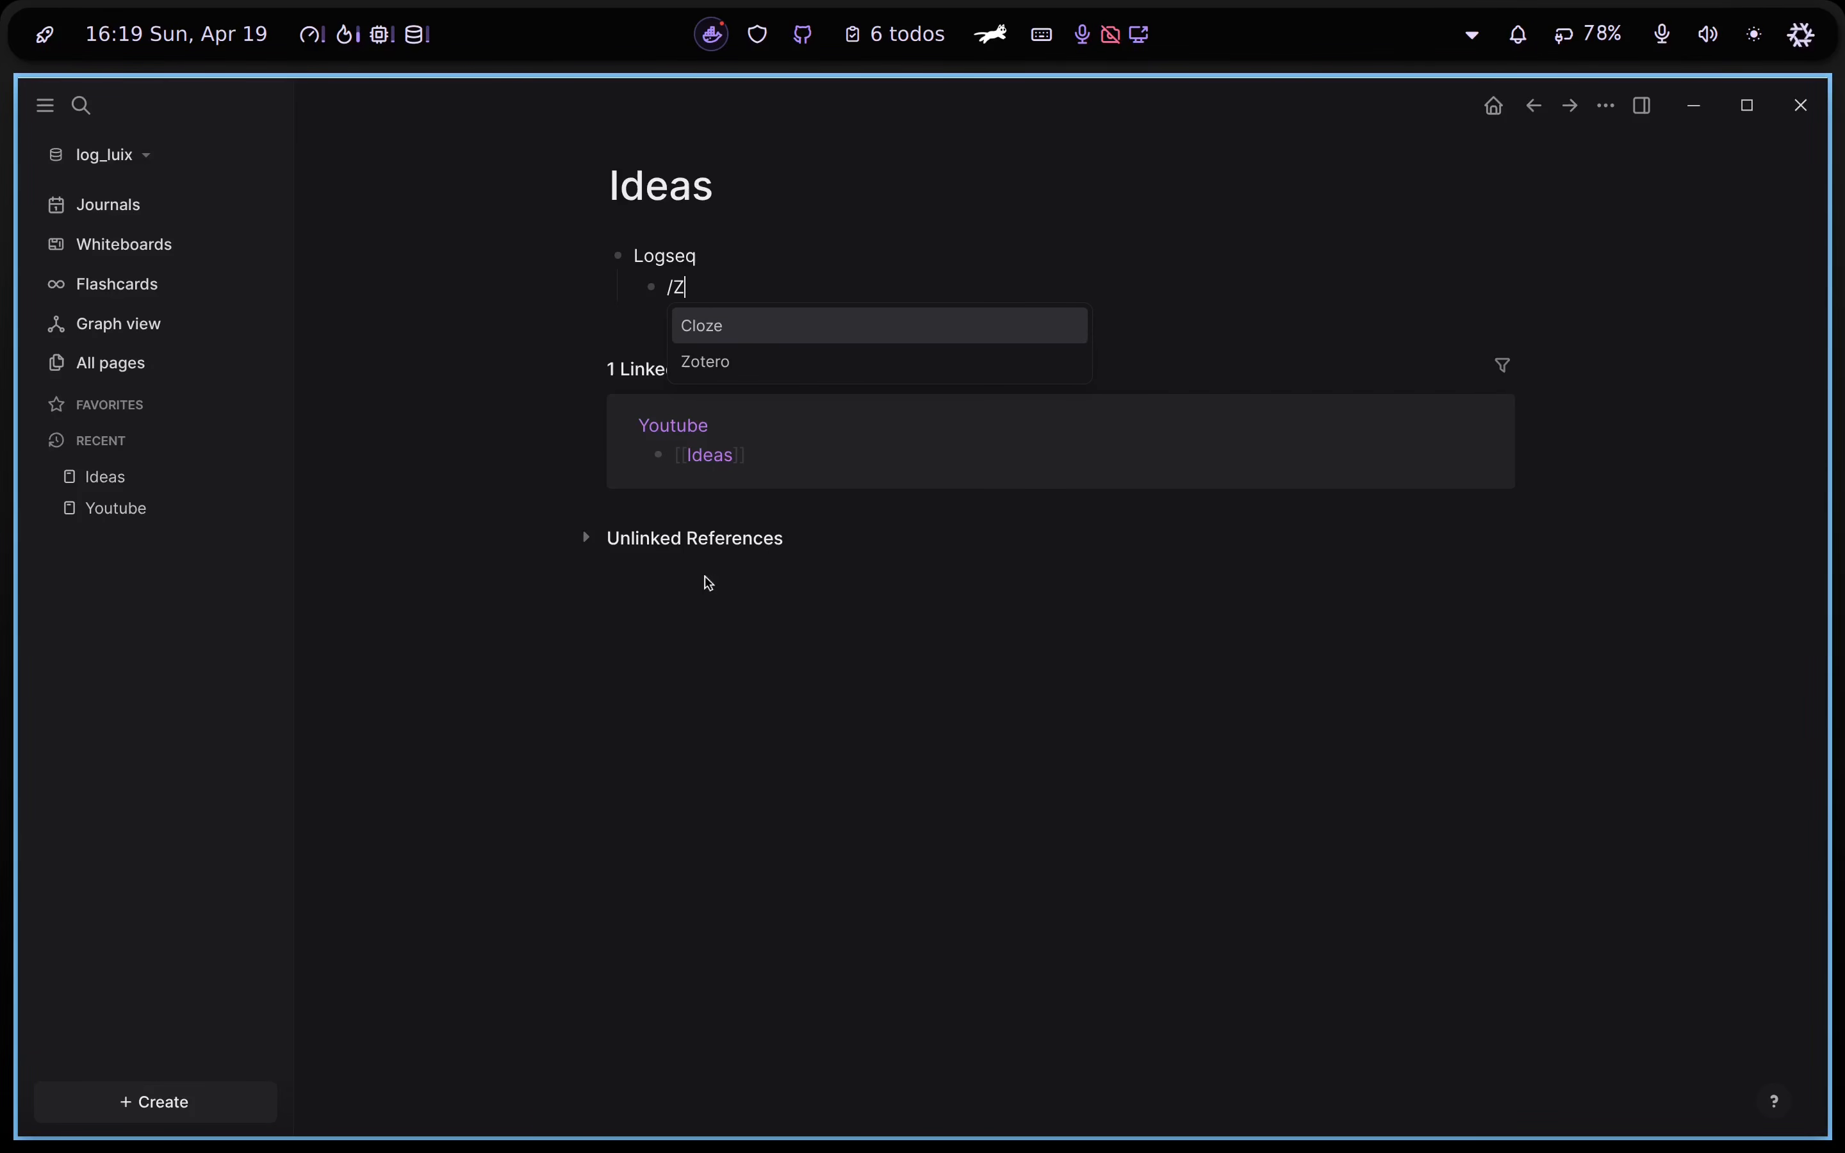
key("Down")
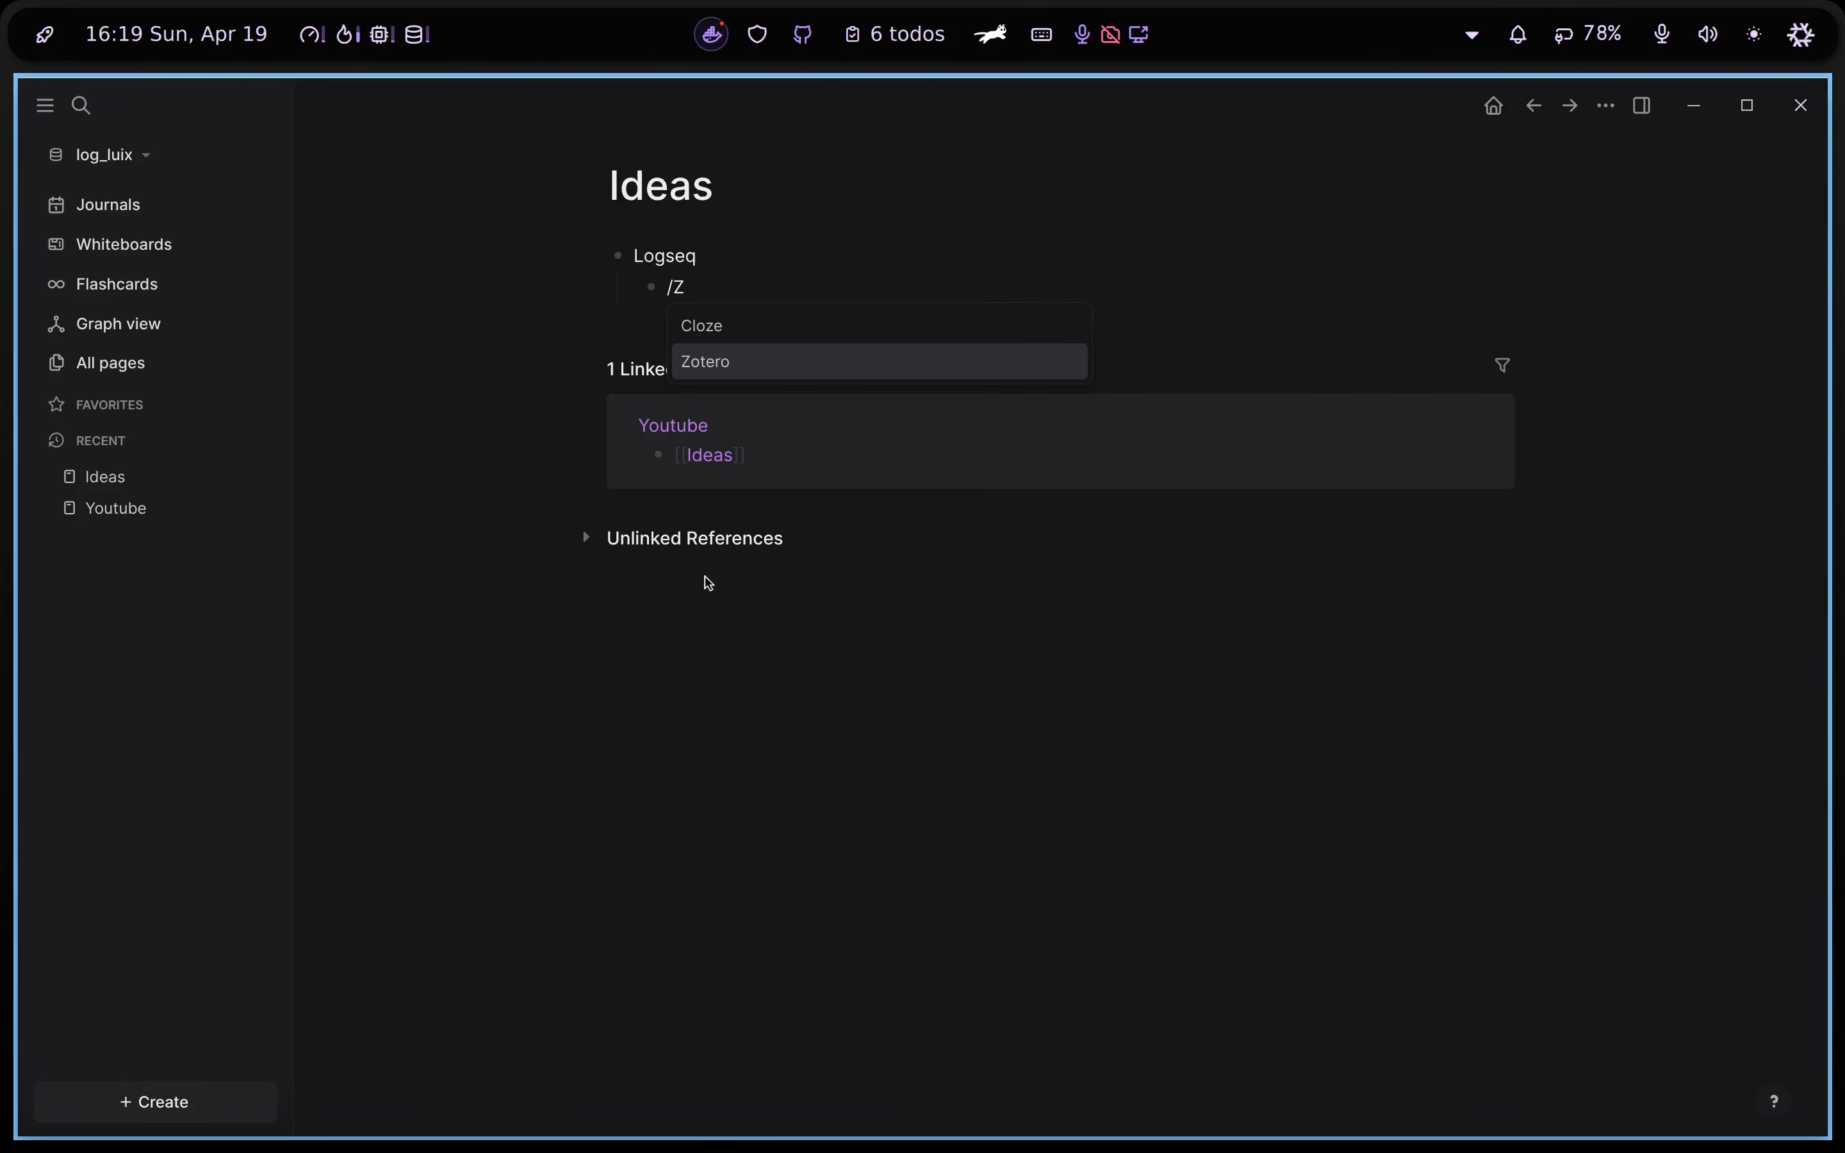
key("BackSpace")
type("Todo")
key("Return")
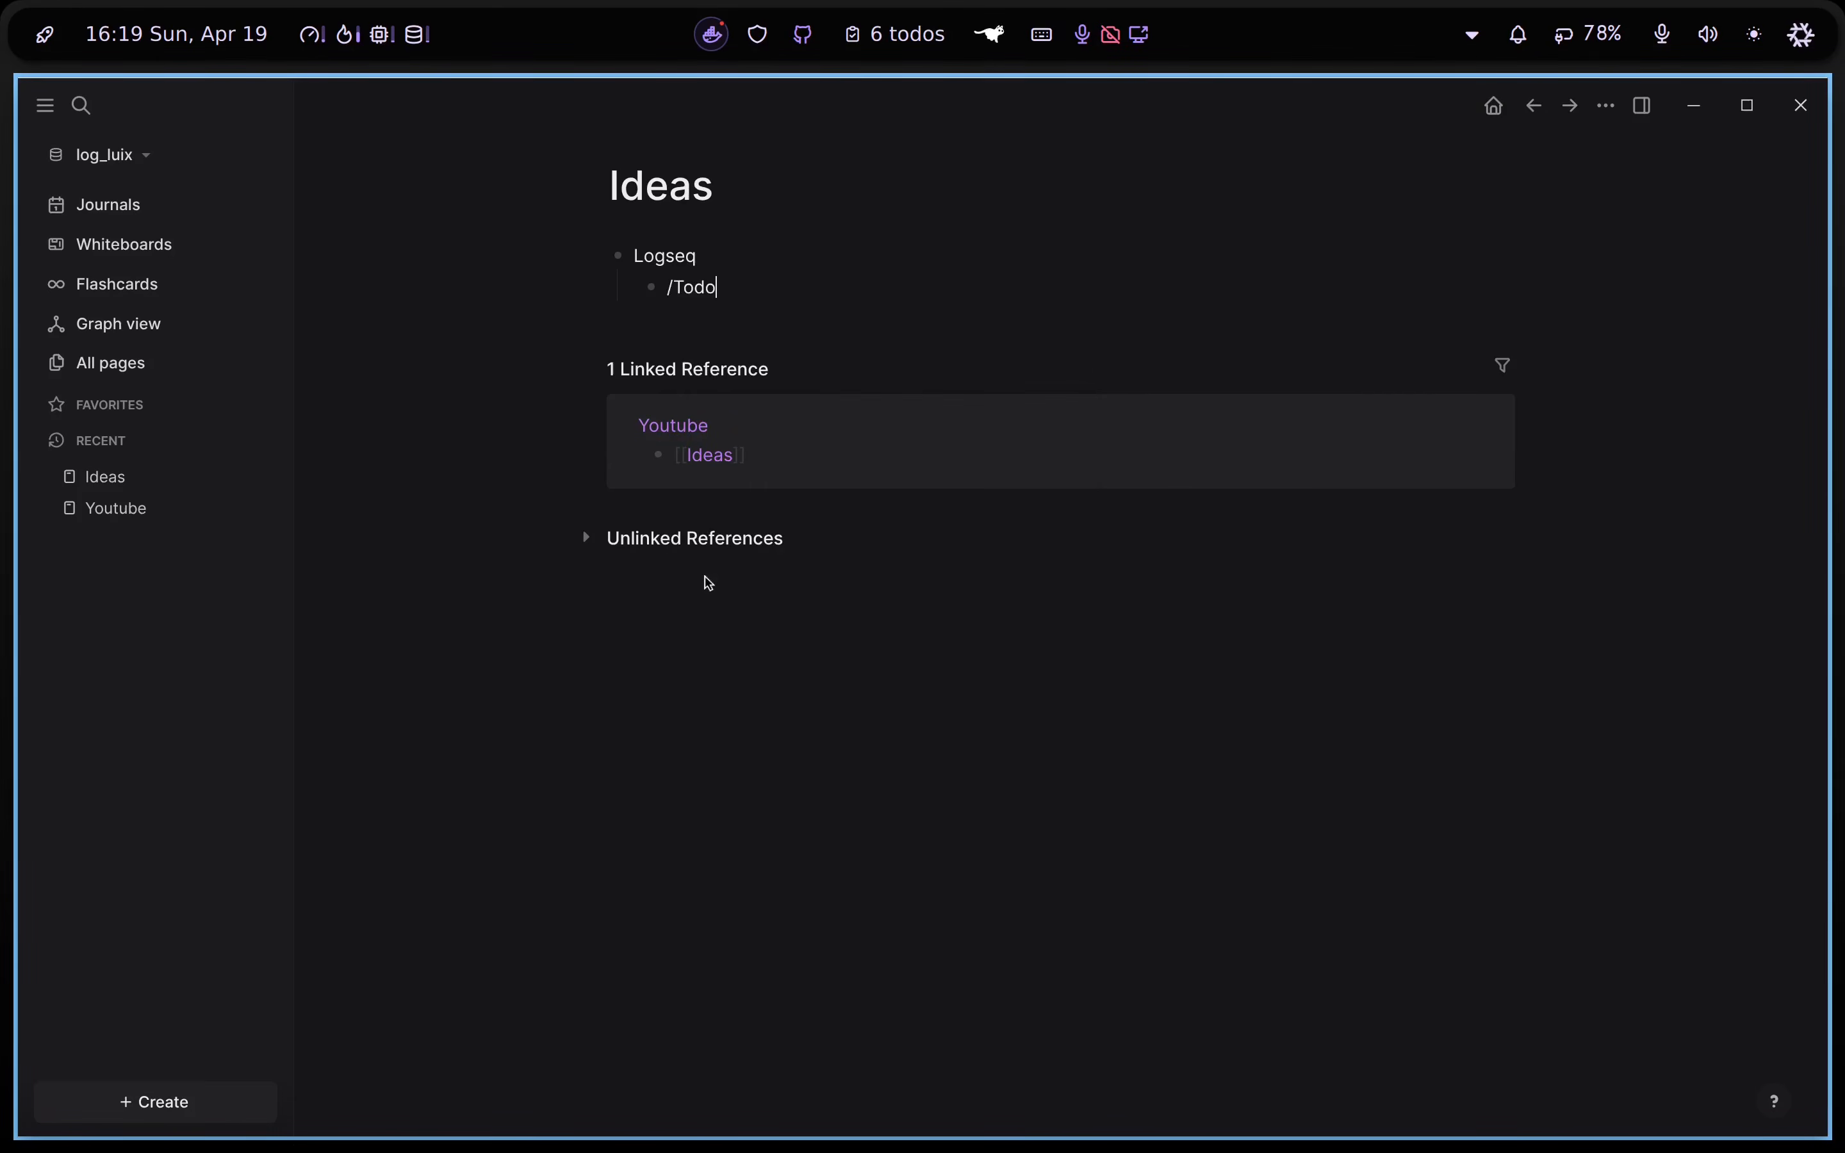
Insert a link to the date 2026-04-19 in the TODO bullet with the Date picker command
type("/n")
key("BackSpace")
type("da")
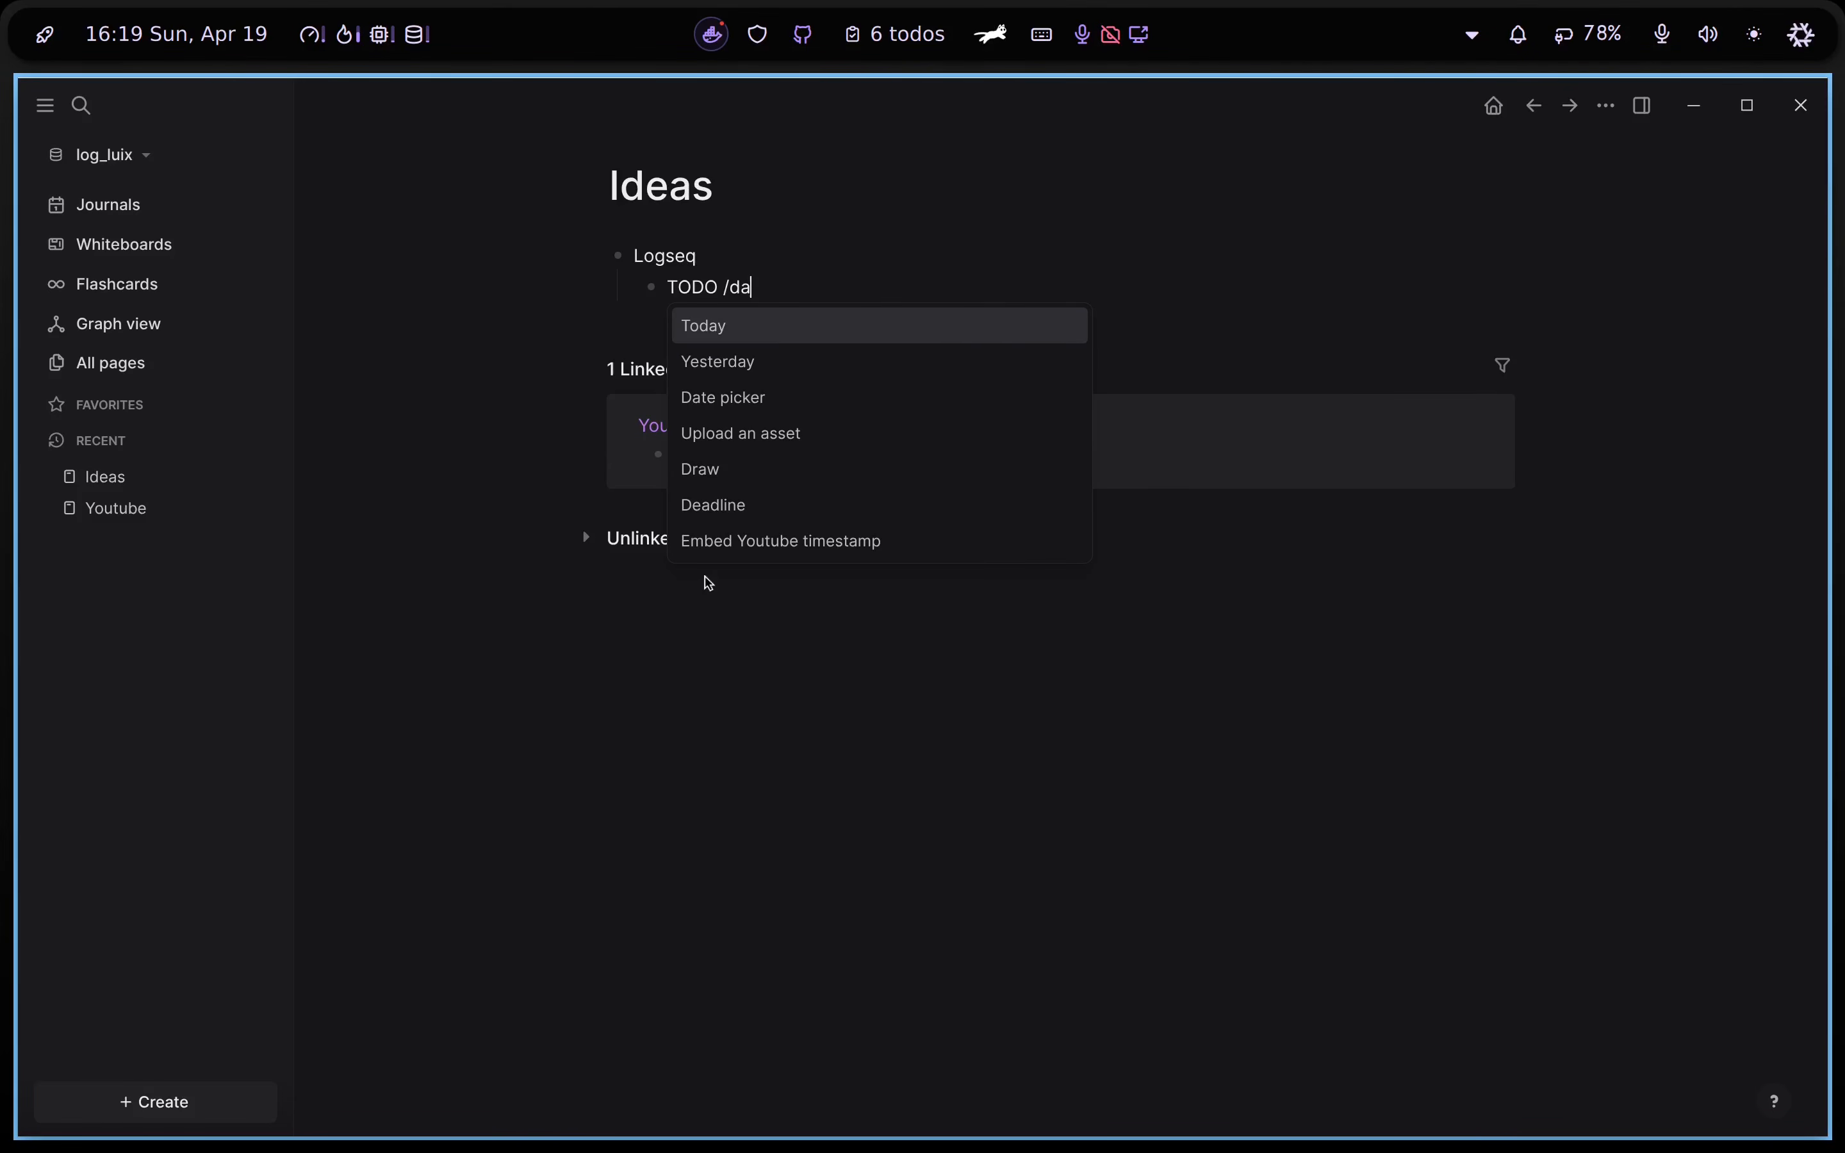
key("Down")
key("Down")
key("Return")
key("Return")
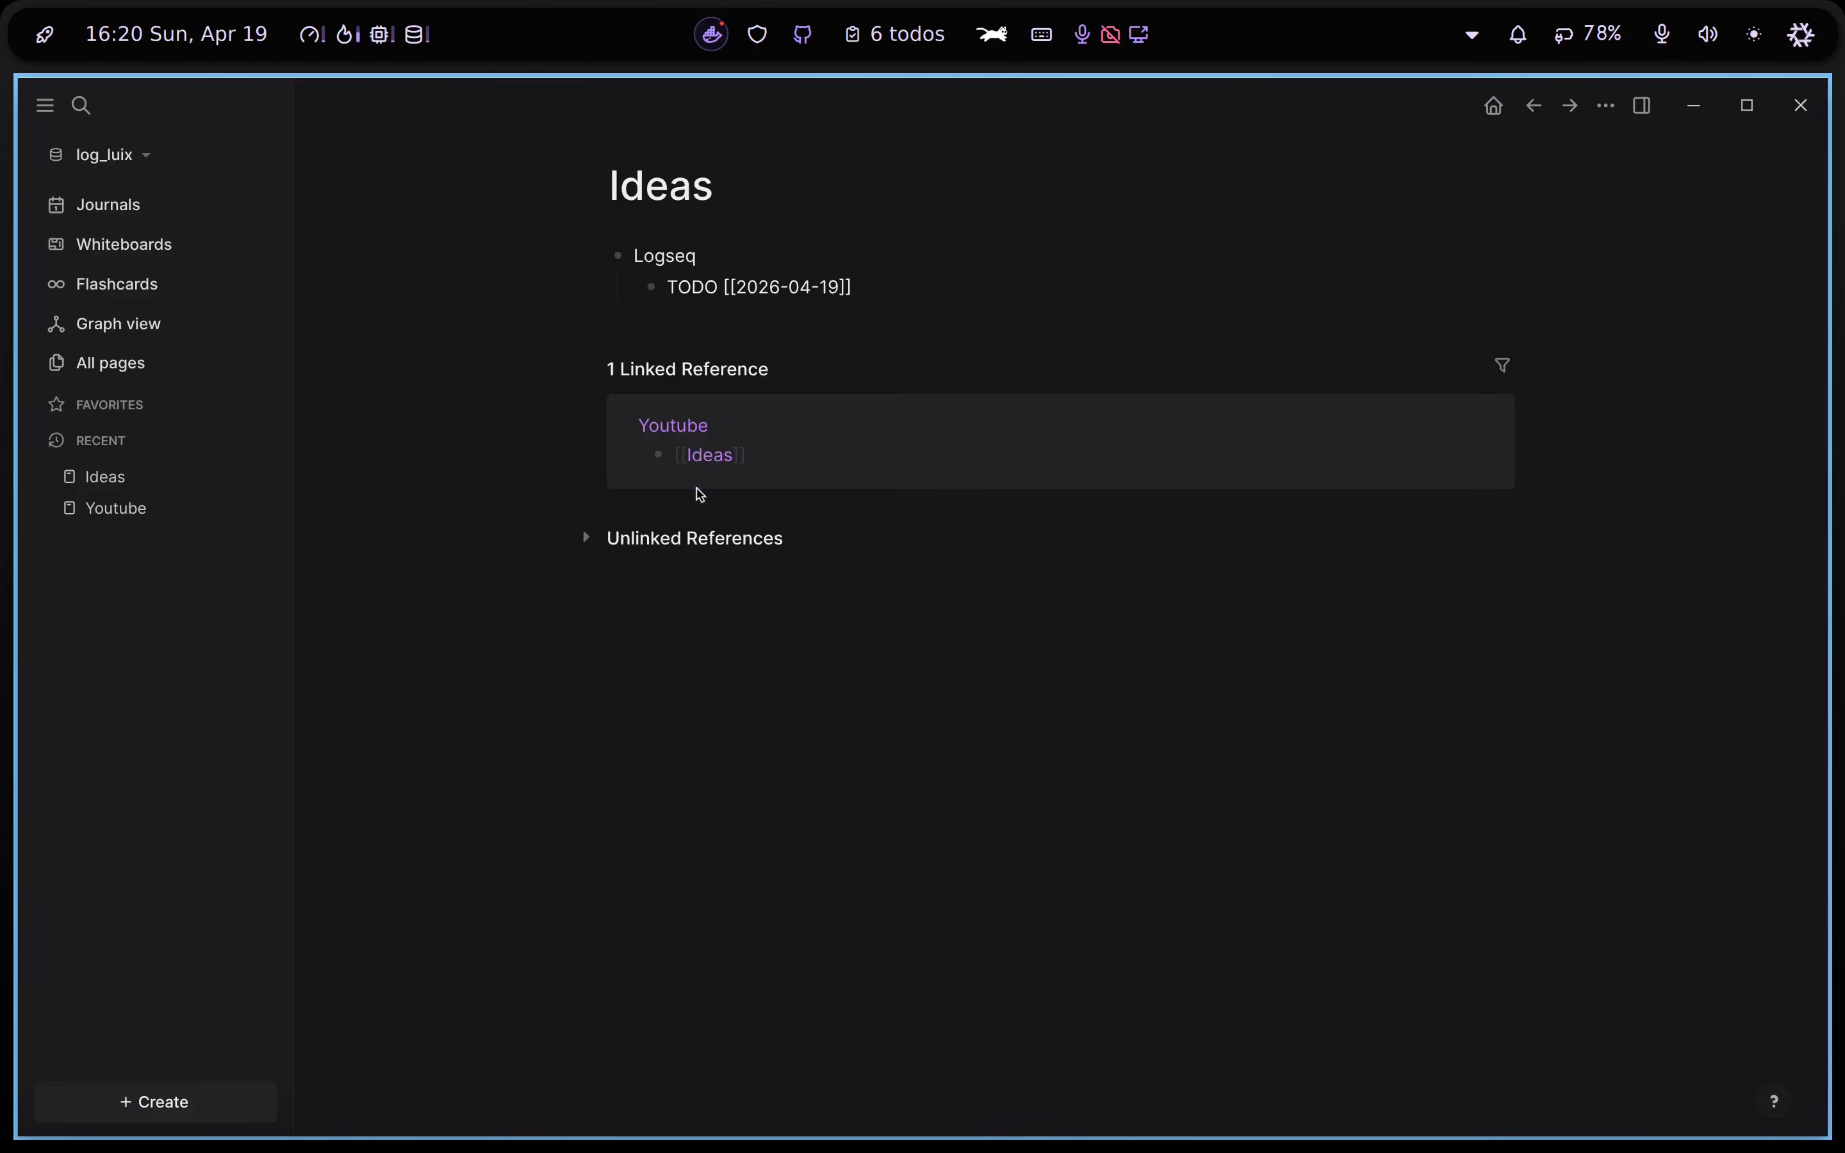
Complete the dated TODO with the text Install logseq and add a TODO task Create the basic structure below it
type("Install logseq")
key("Return")
type("/to")
key("Return")
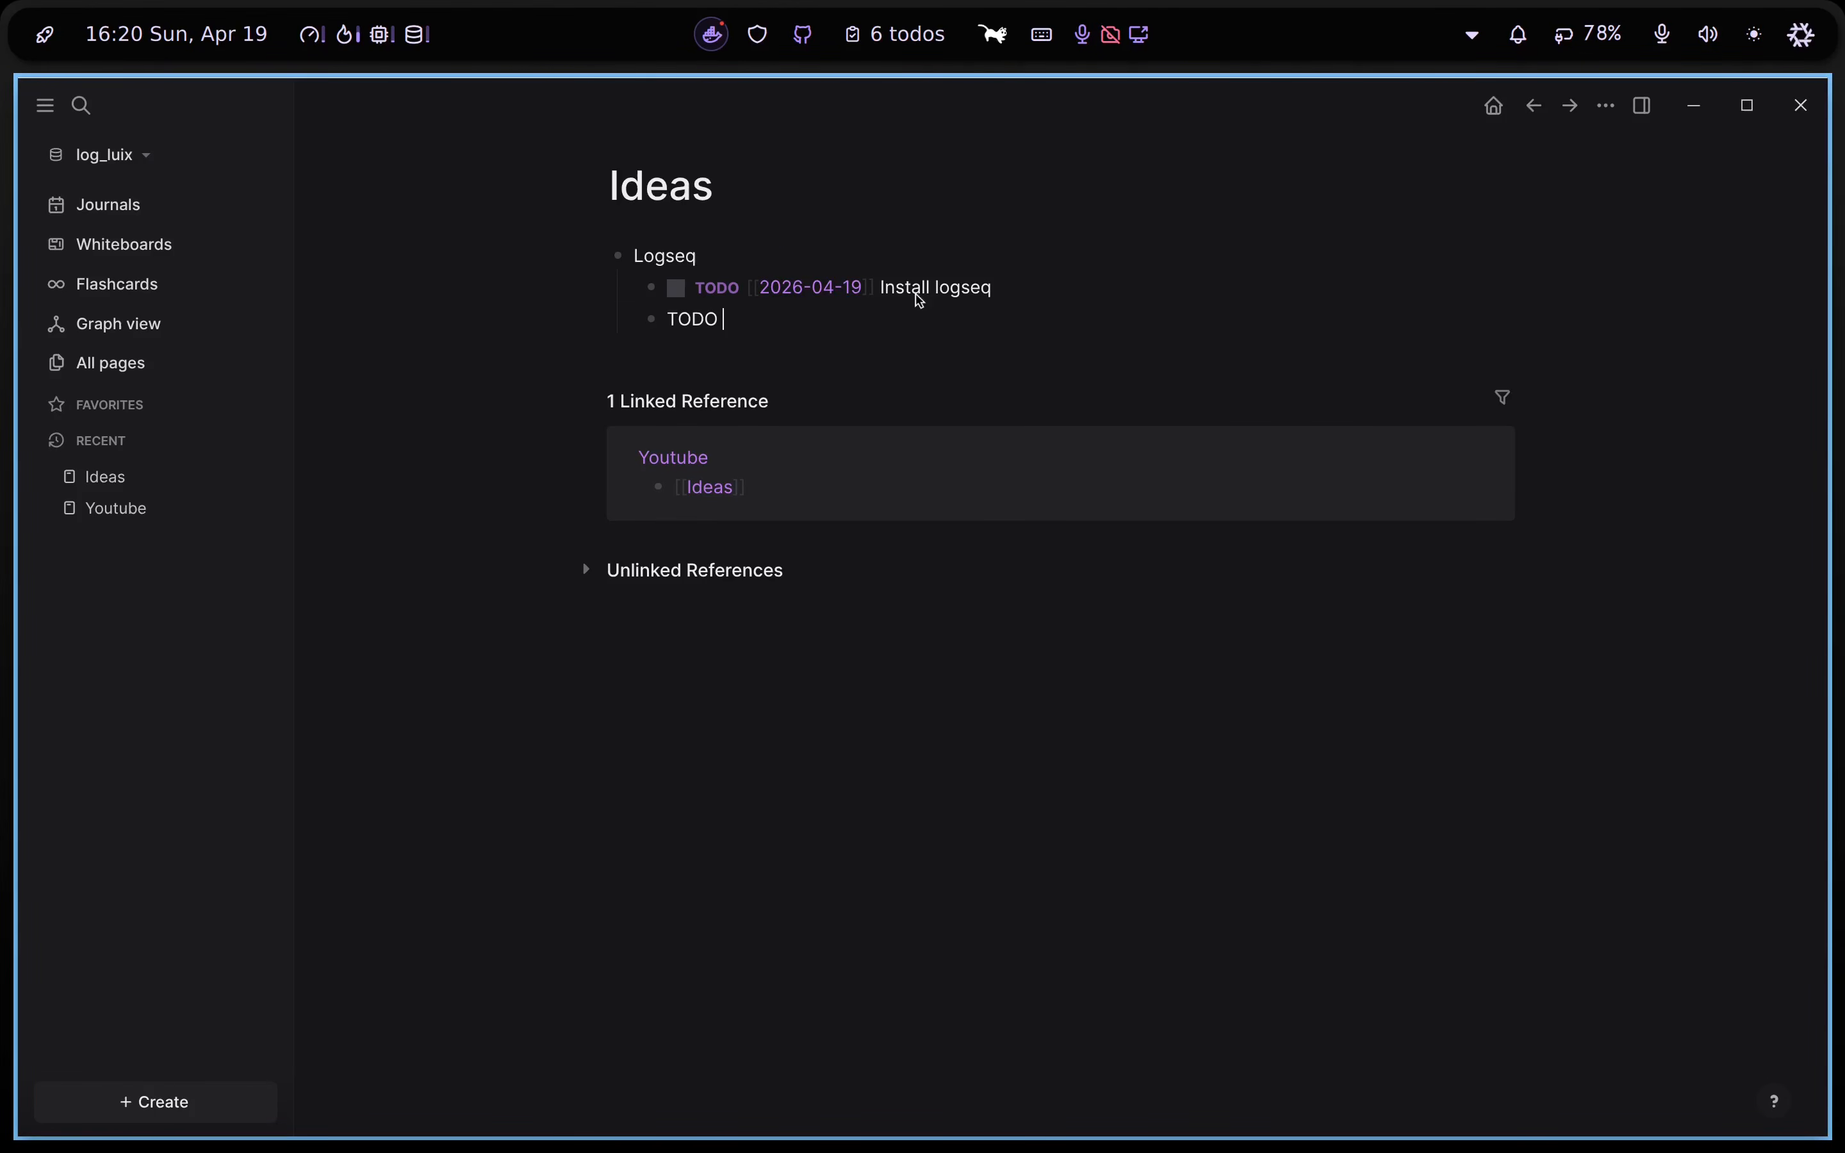
type("Create the basic structure")
key("Return")
Add the TODO tasks Create Templates and "Media import and management, pdf, images, links" under Logseq
type("Create Templates")
key("Return")
type("/")
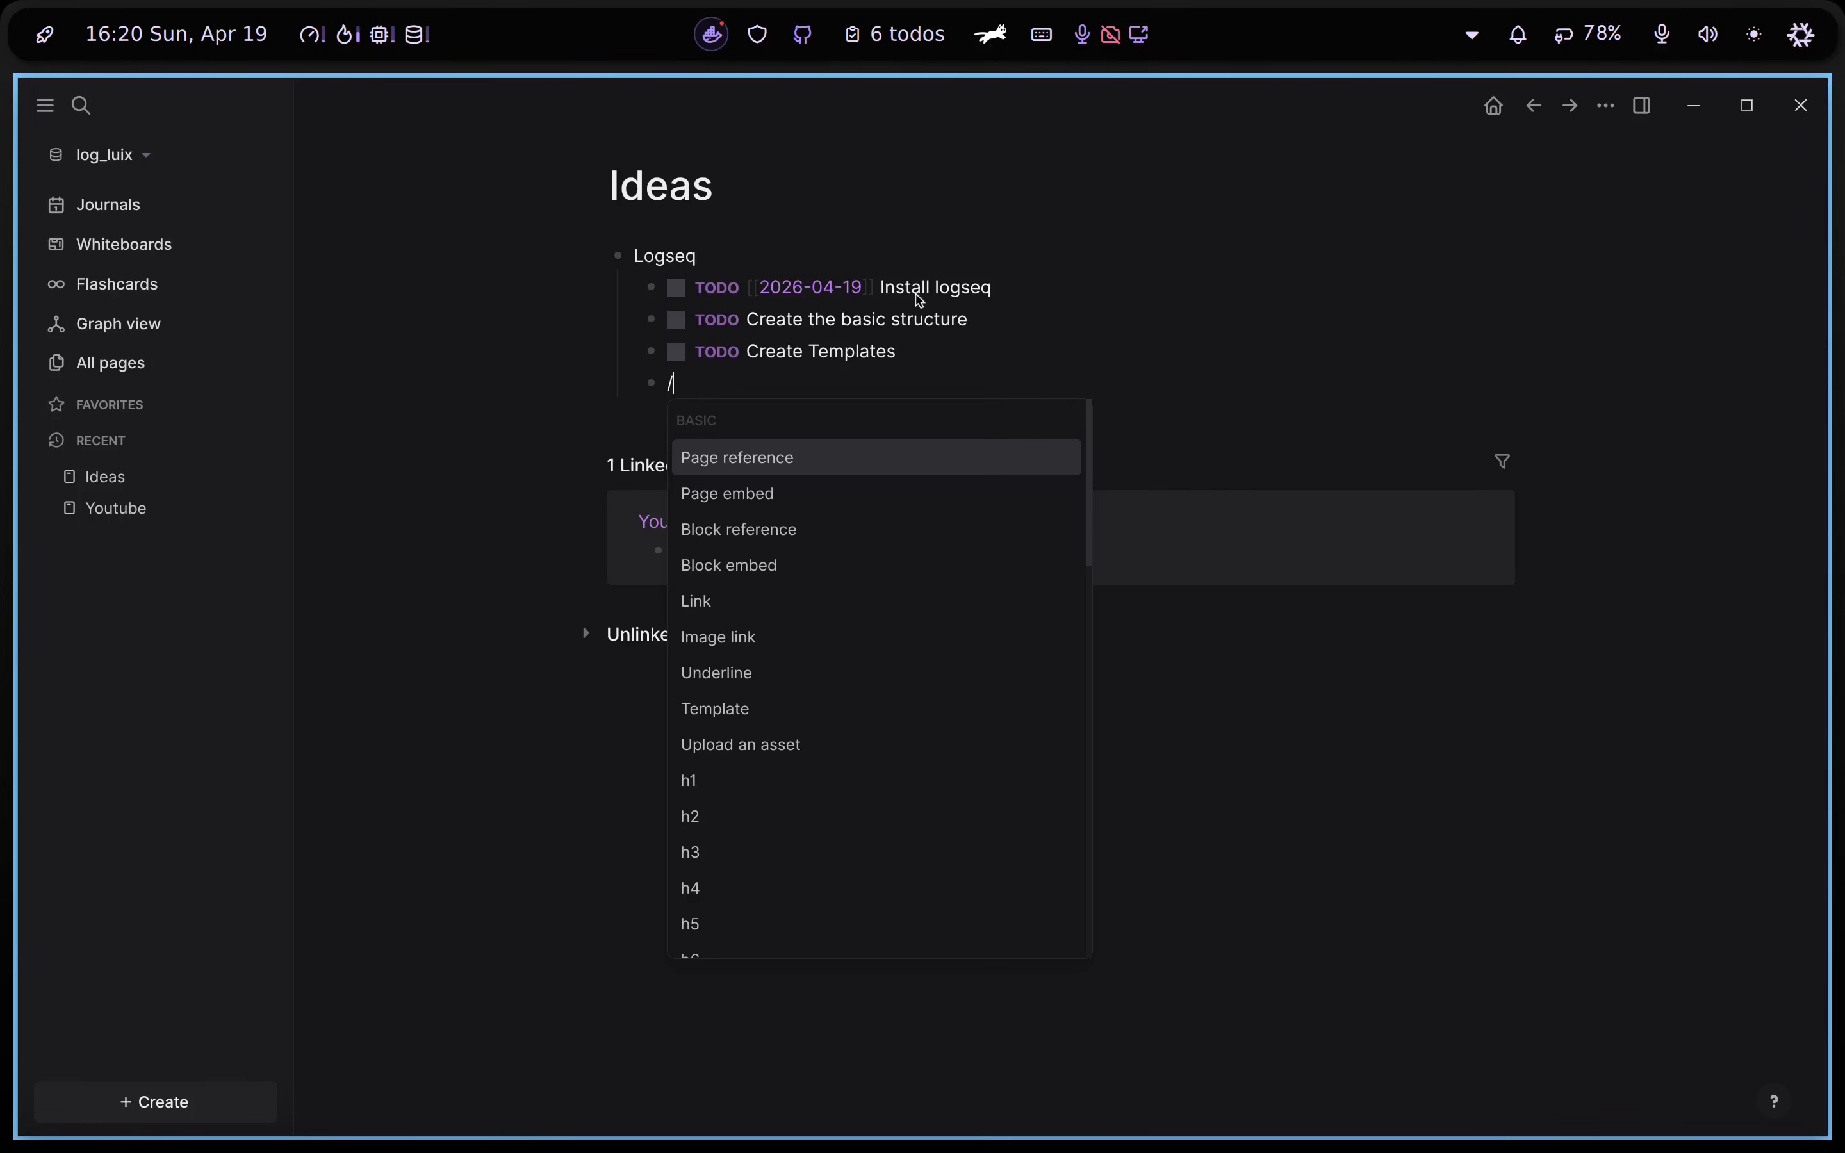
type("to")
key("Return")
type("Media import and mana")
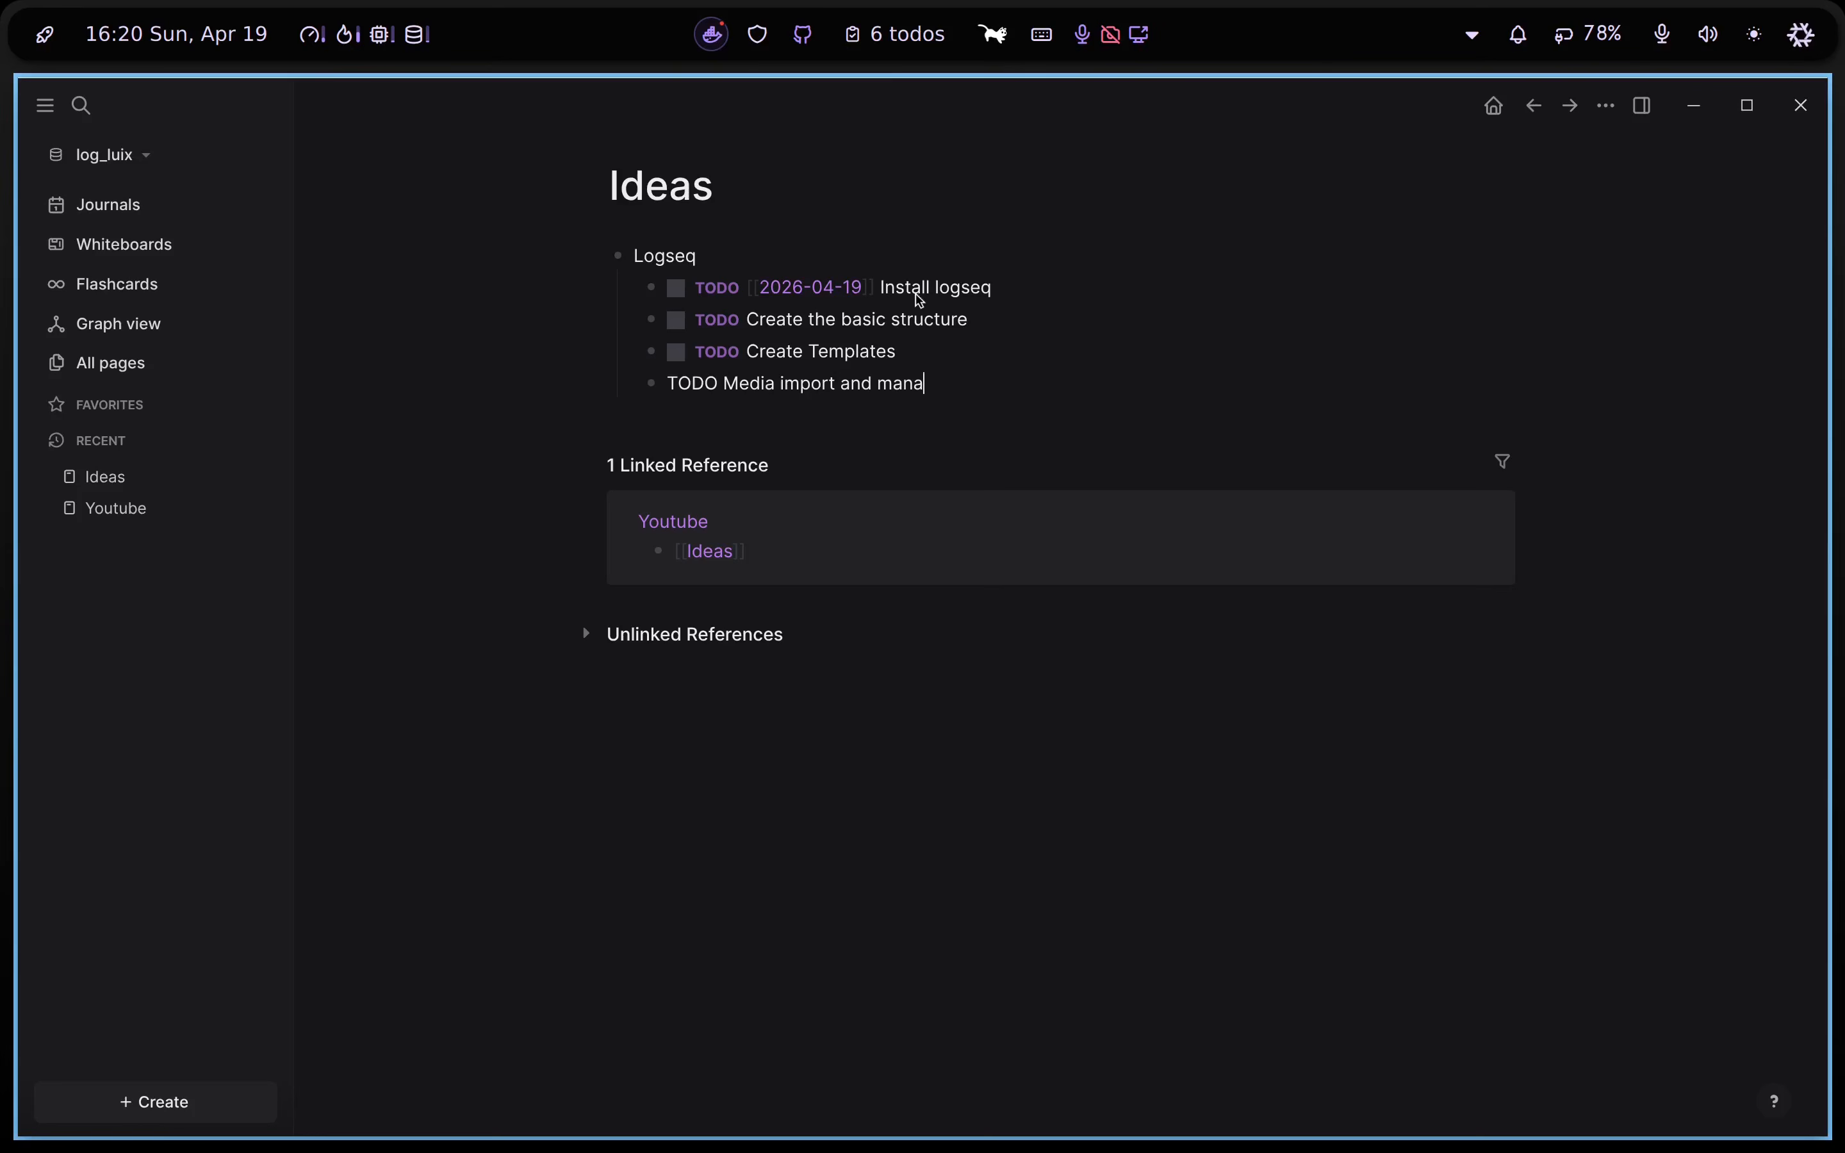
type("gement, pdf, images, links")
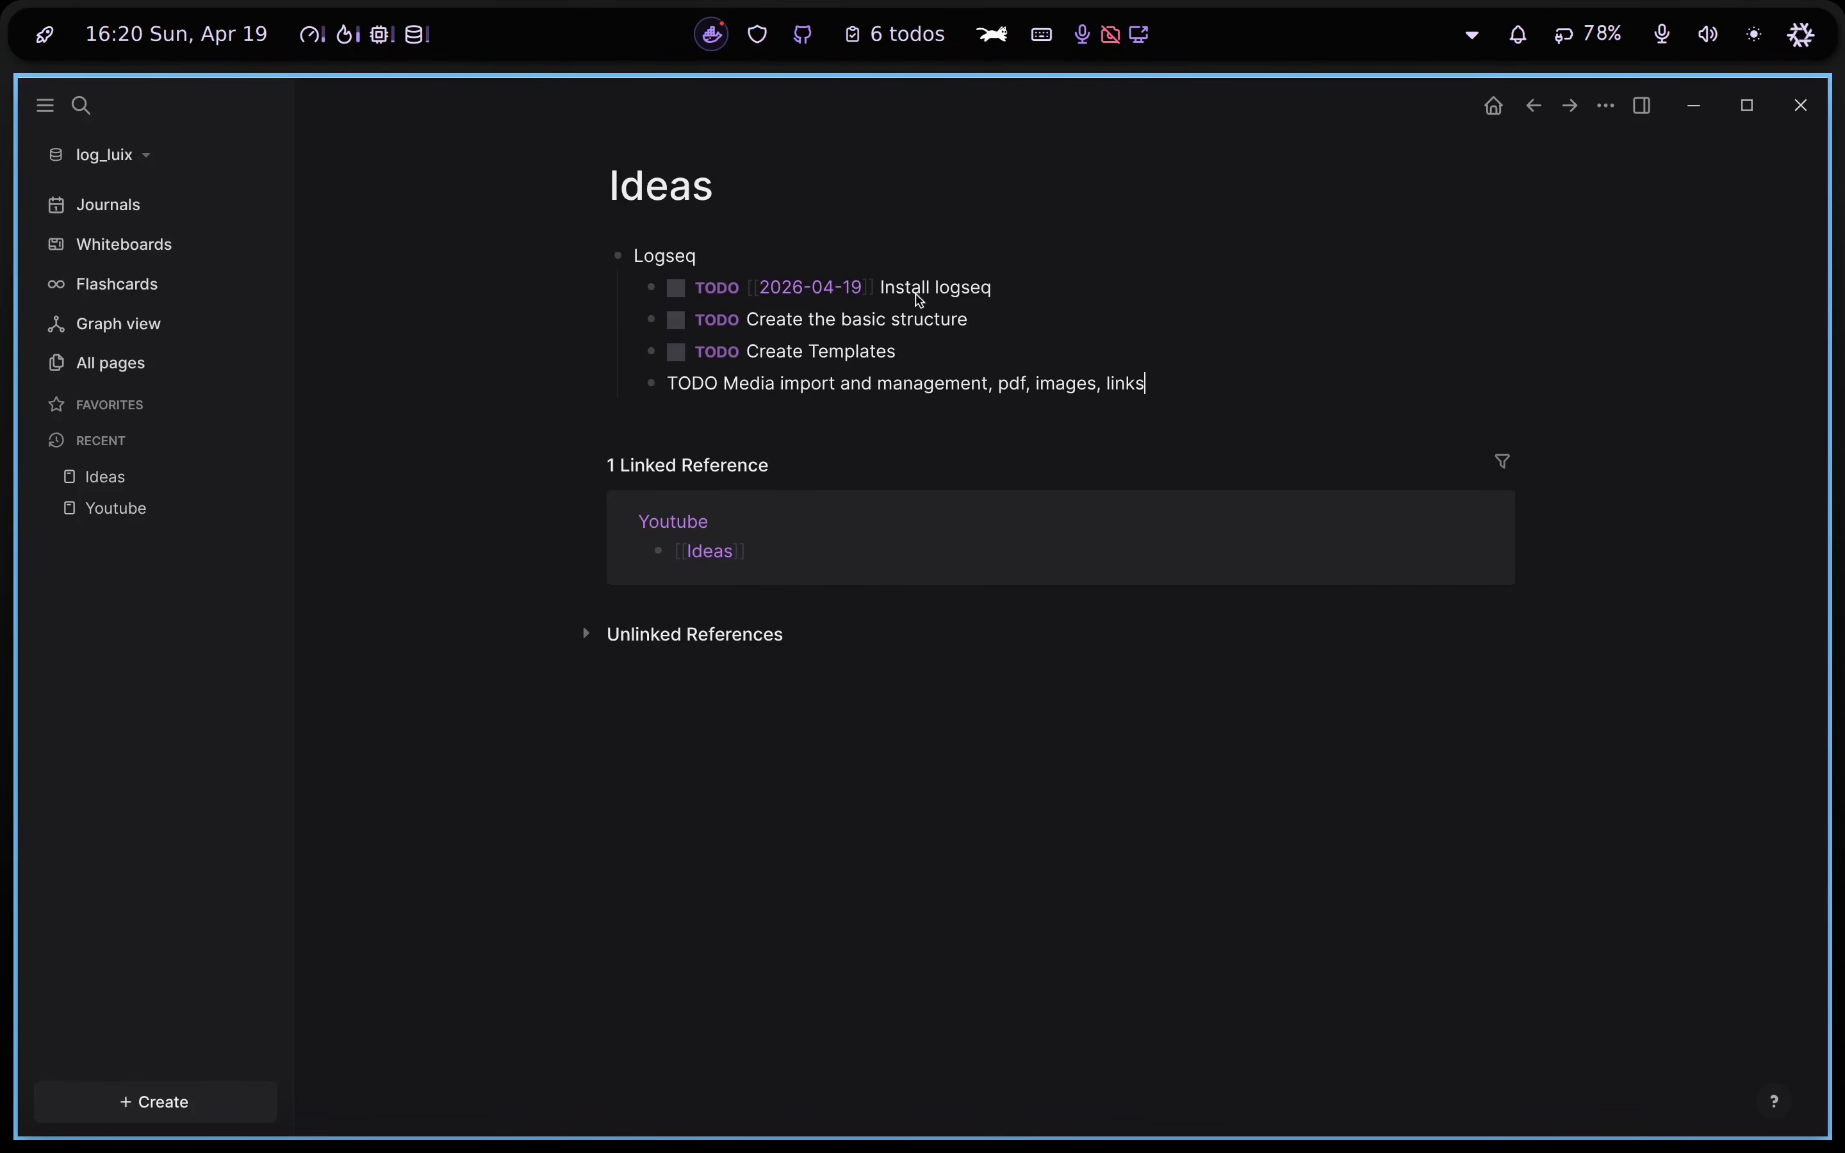
key("Return")
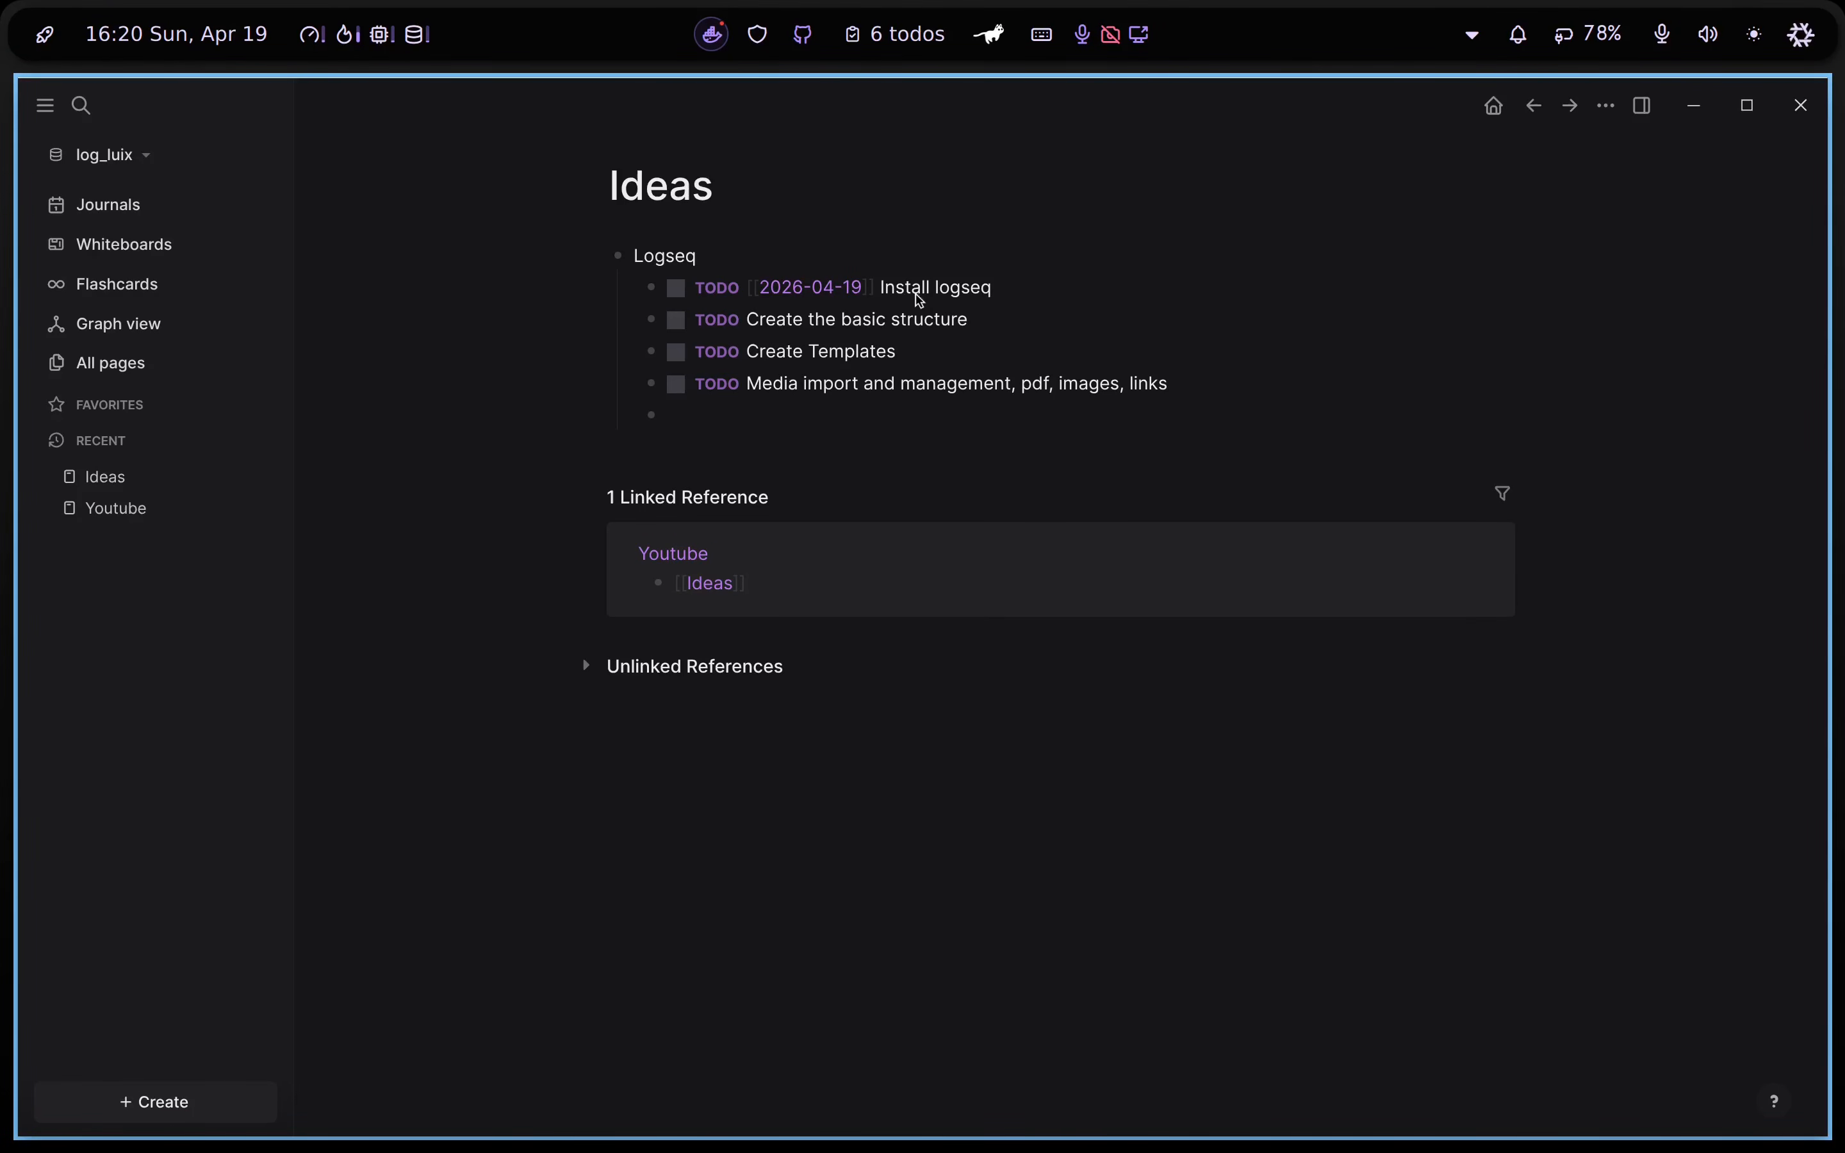
Add a TODO task Presentations under Logseq, followed by a new bullet
key("ctrl+Return")
type("Presentations")
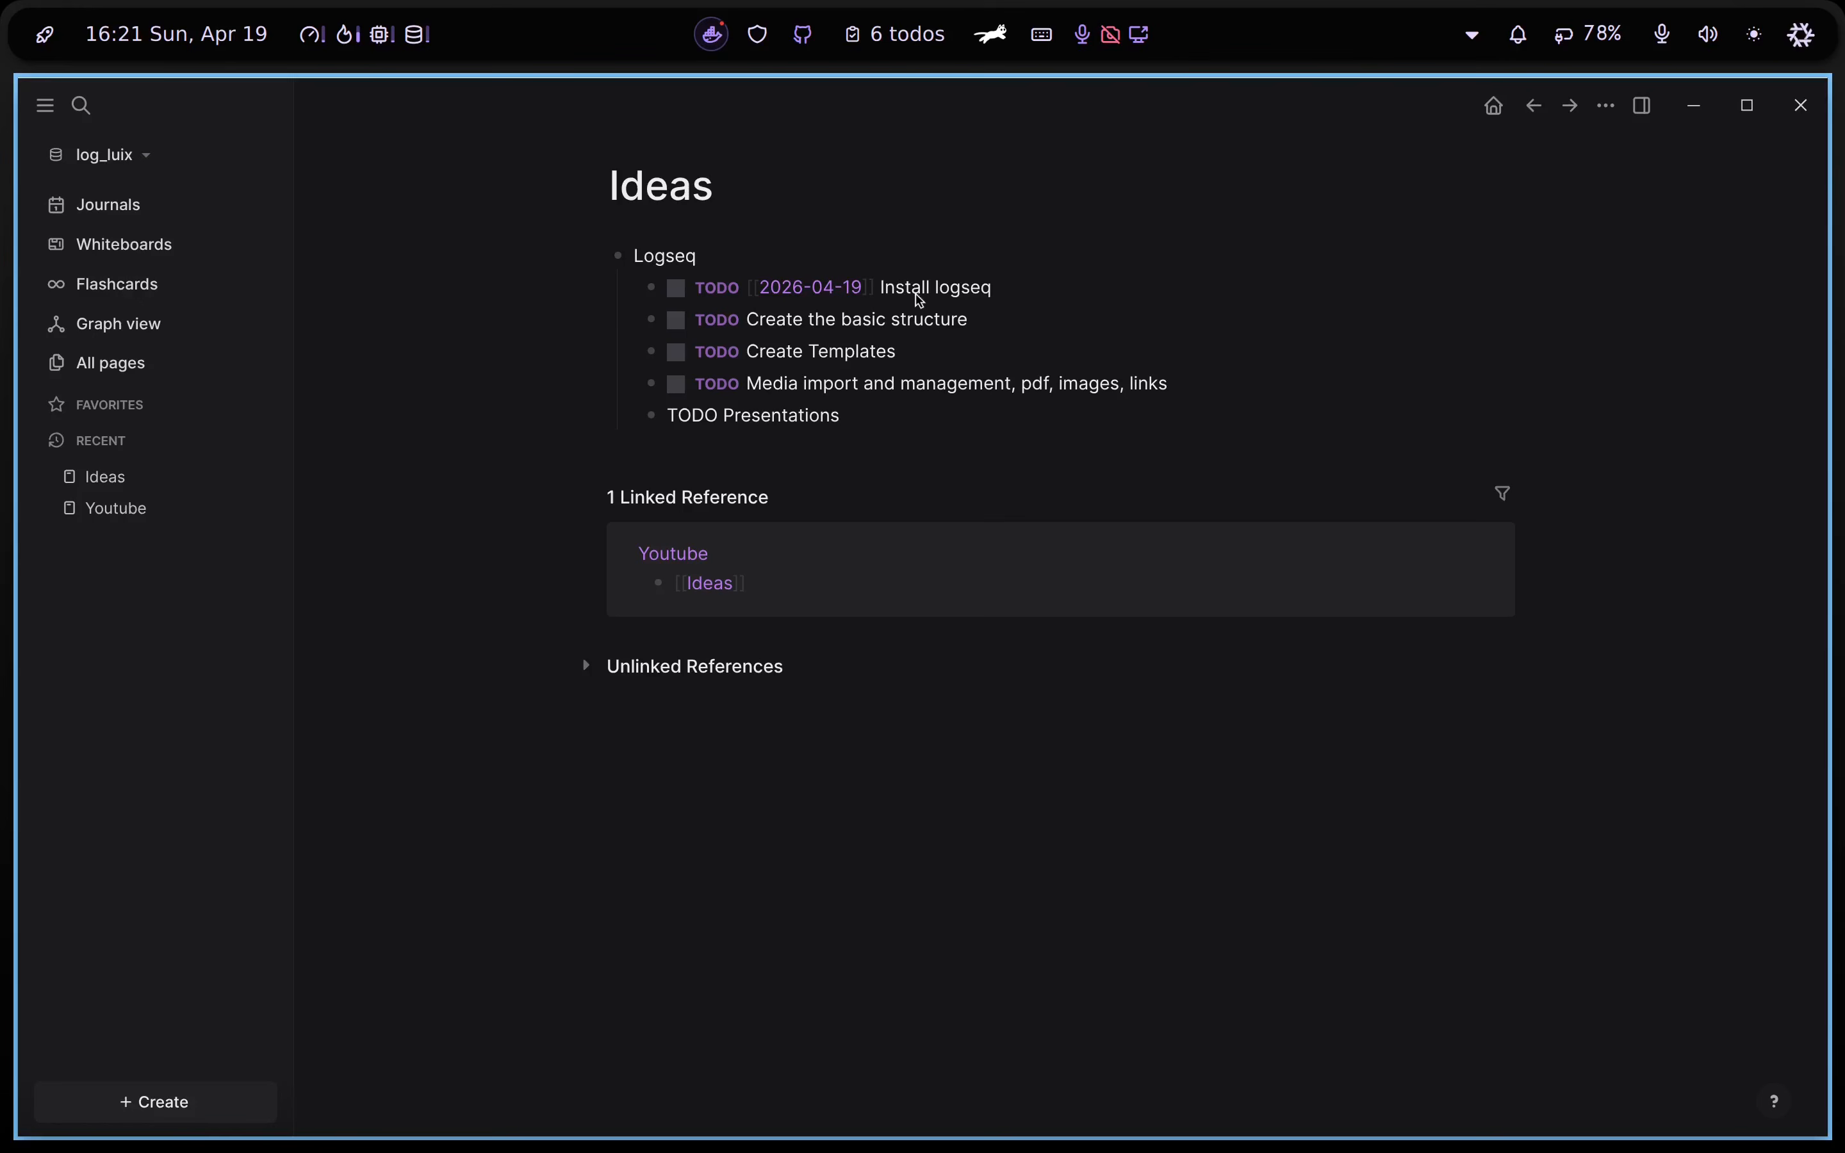
key("Return")
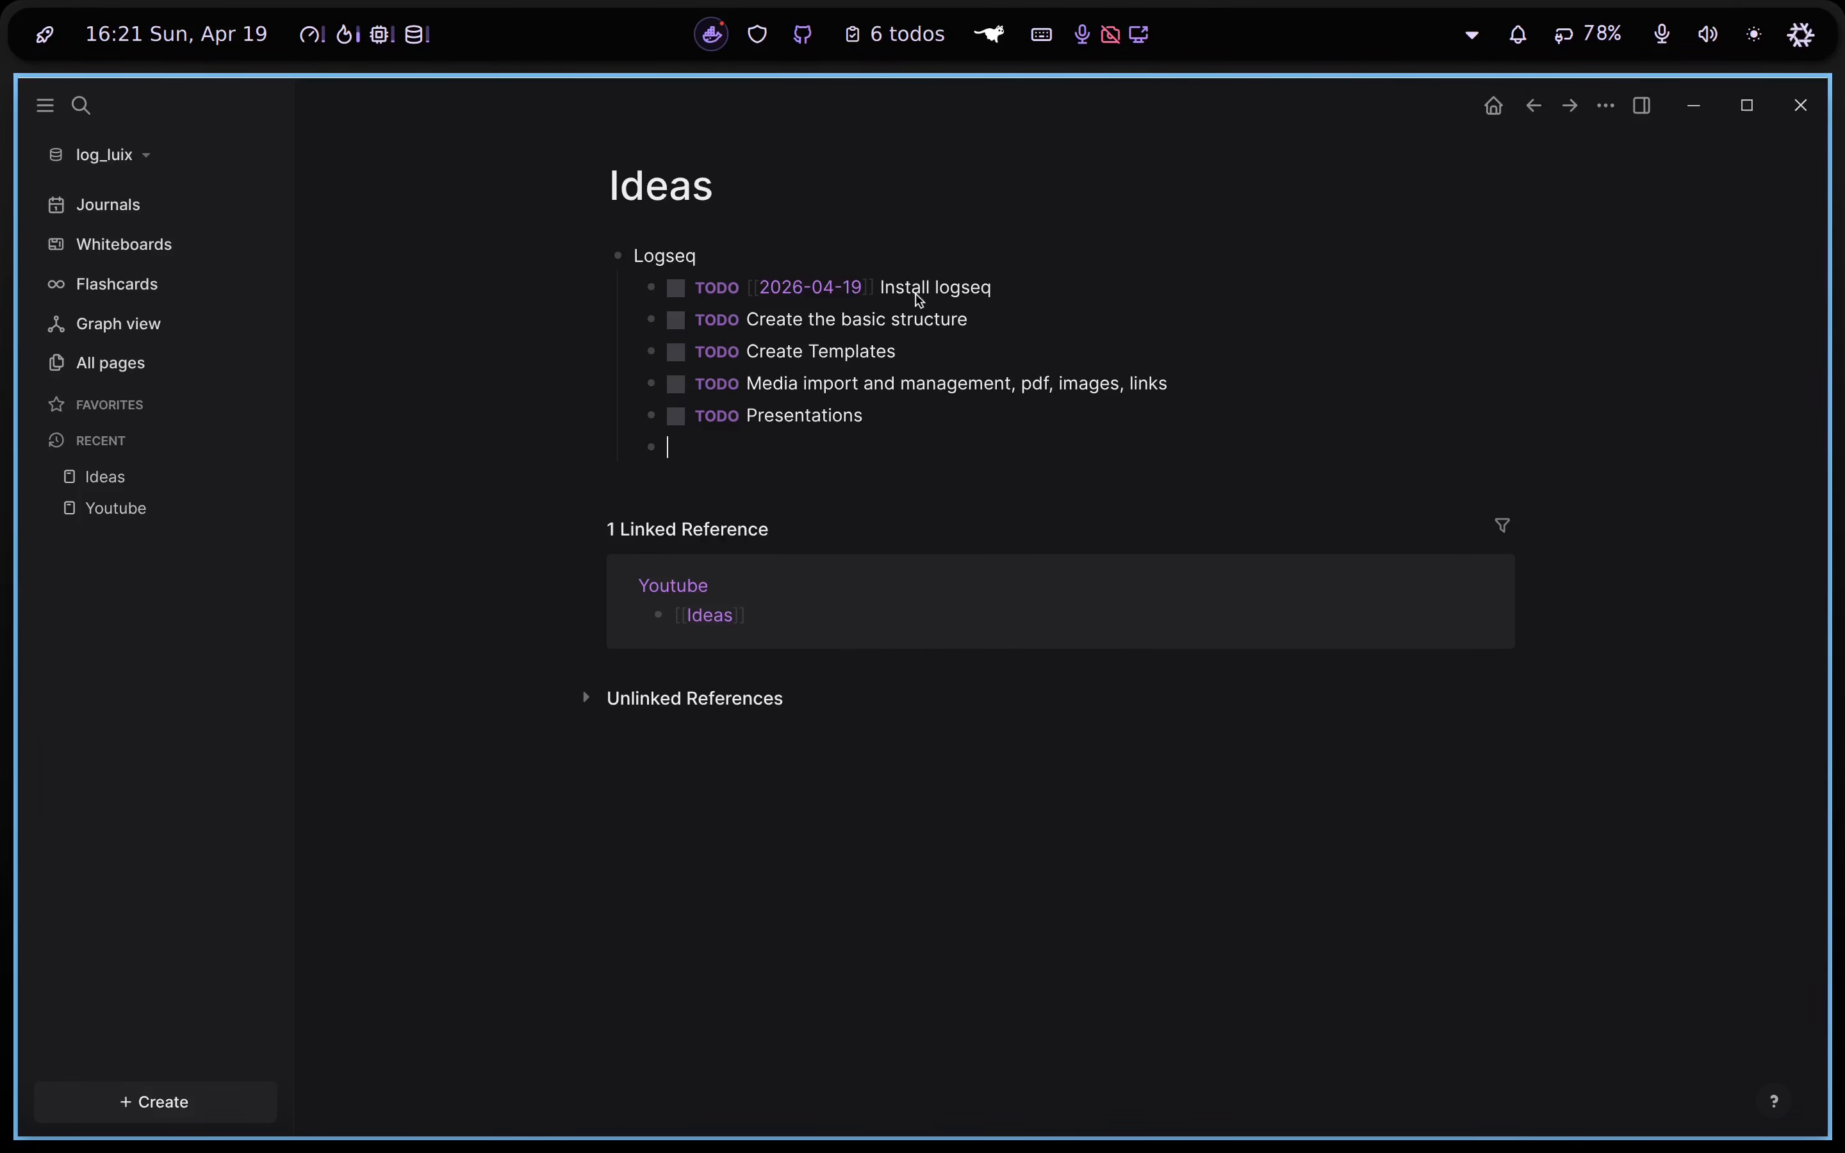
type("/")
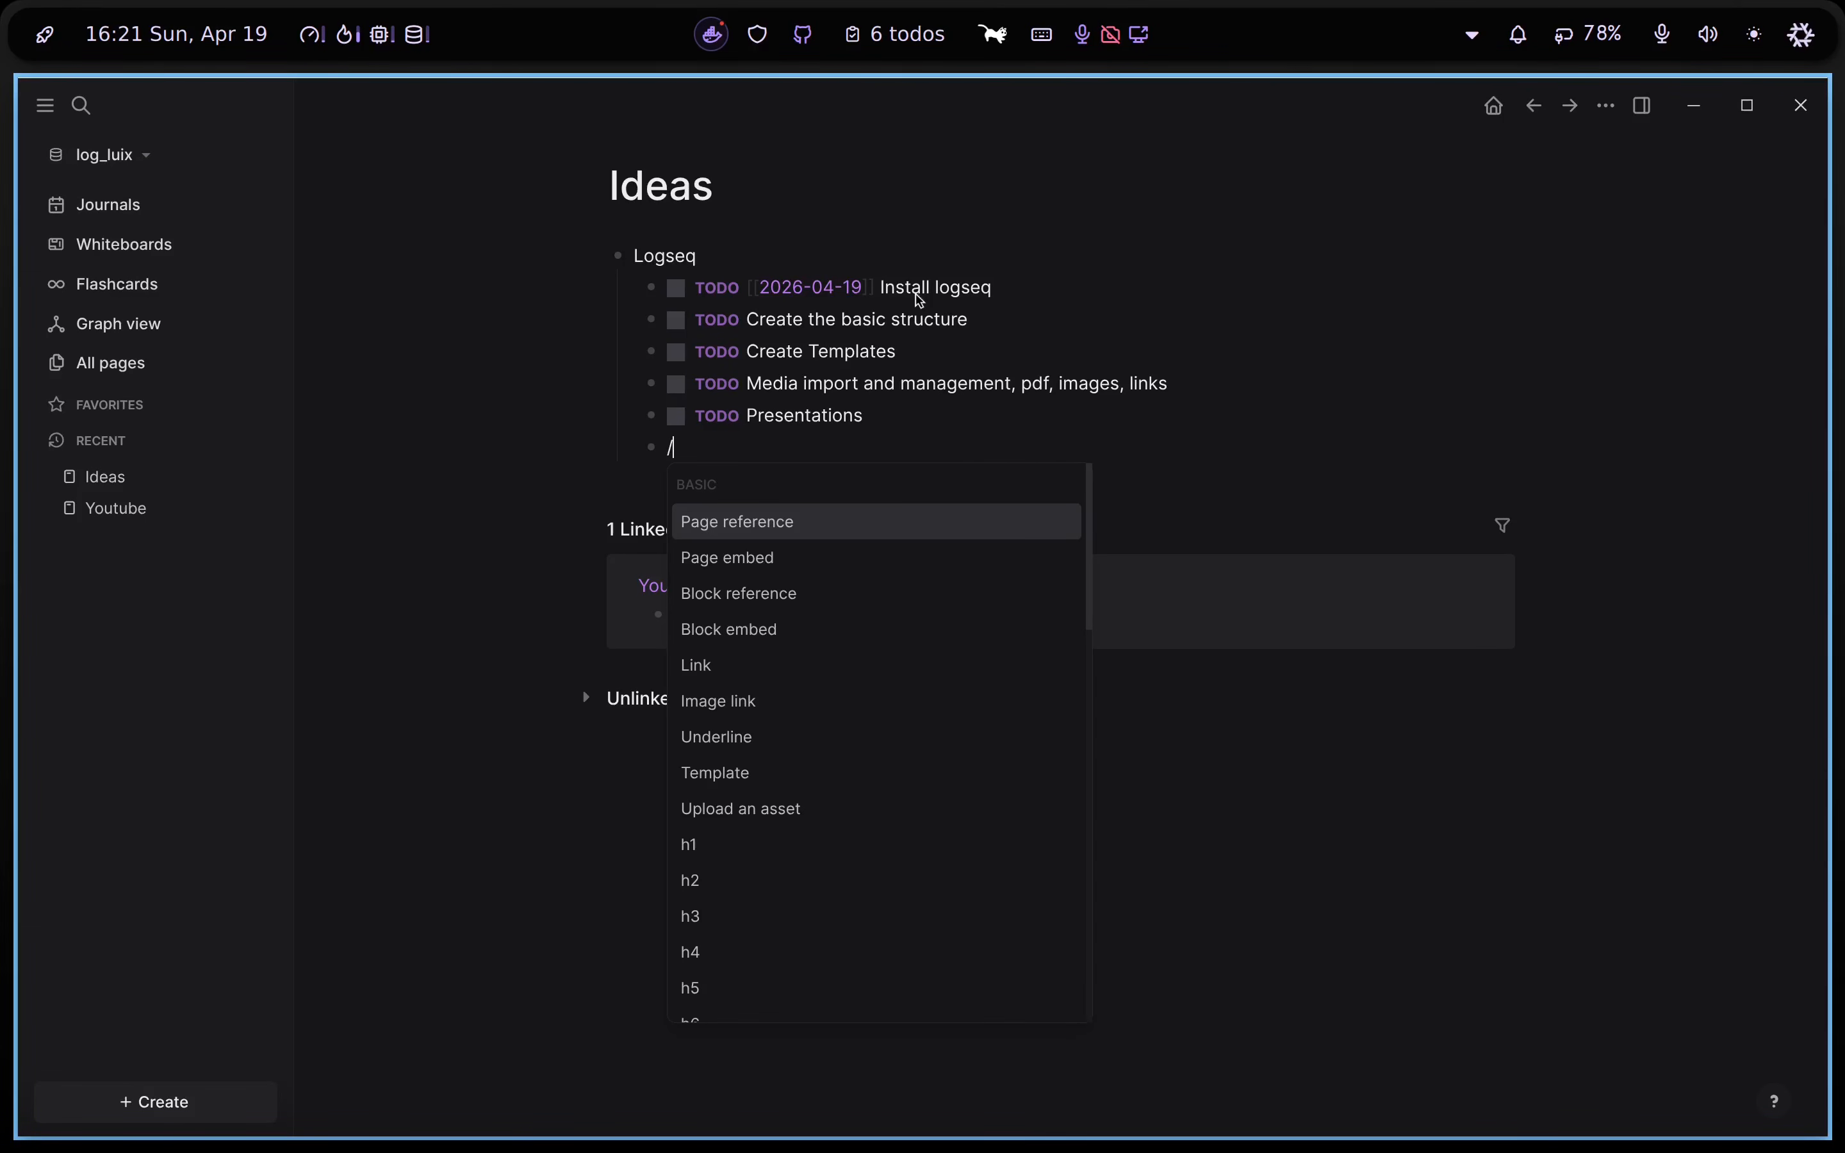
type("Pluzgi")
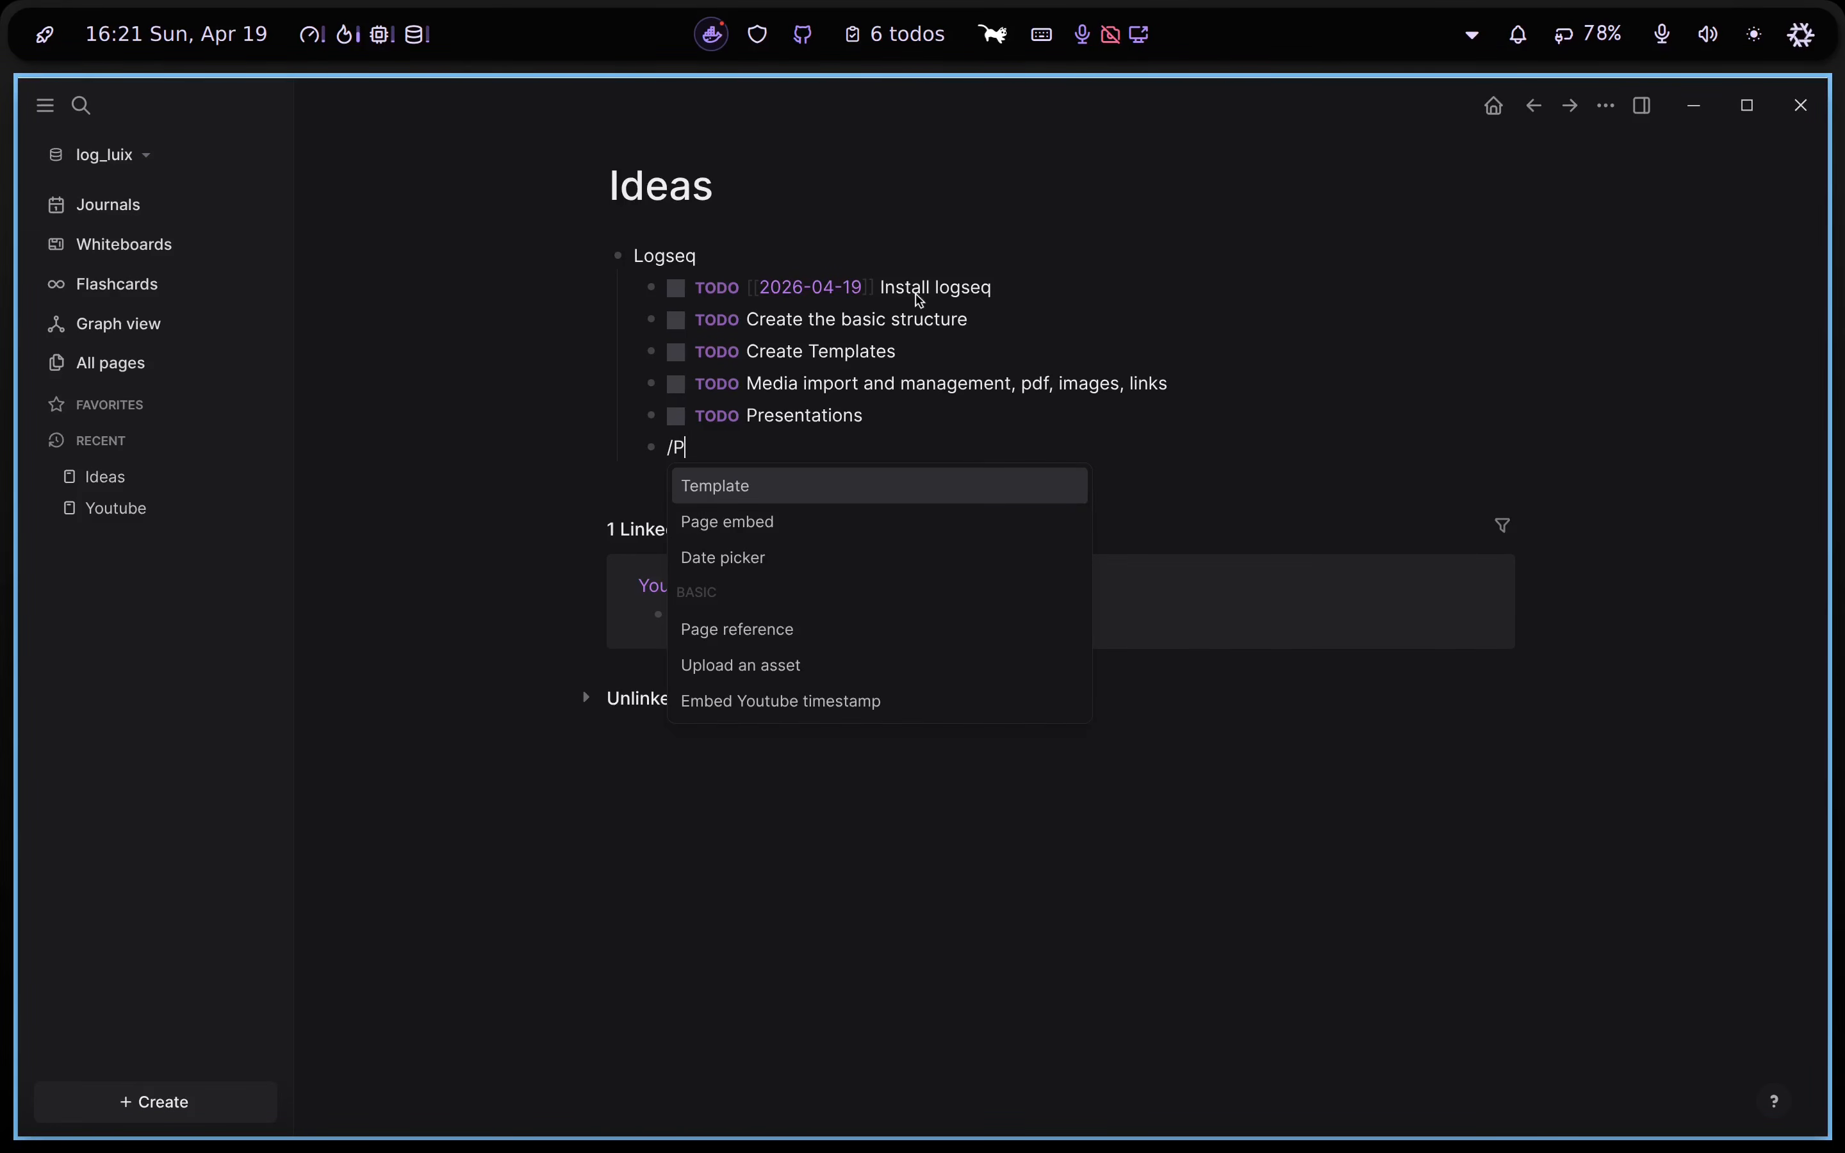
key("BackSpace")
key("BackSpace")
key("BackSpace")
key("BackSpace")
key("BackSpace")
key("BackSpace")
key("BackSpace")
Enter the TODO task Plugins and themes as the last item under Logseq, followed by an empty top-level bullet
type("TODO Plugins")
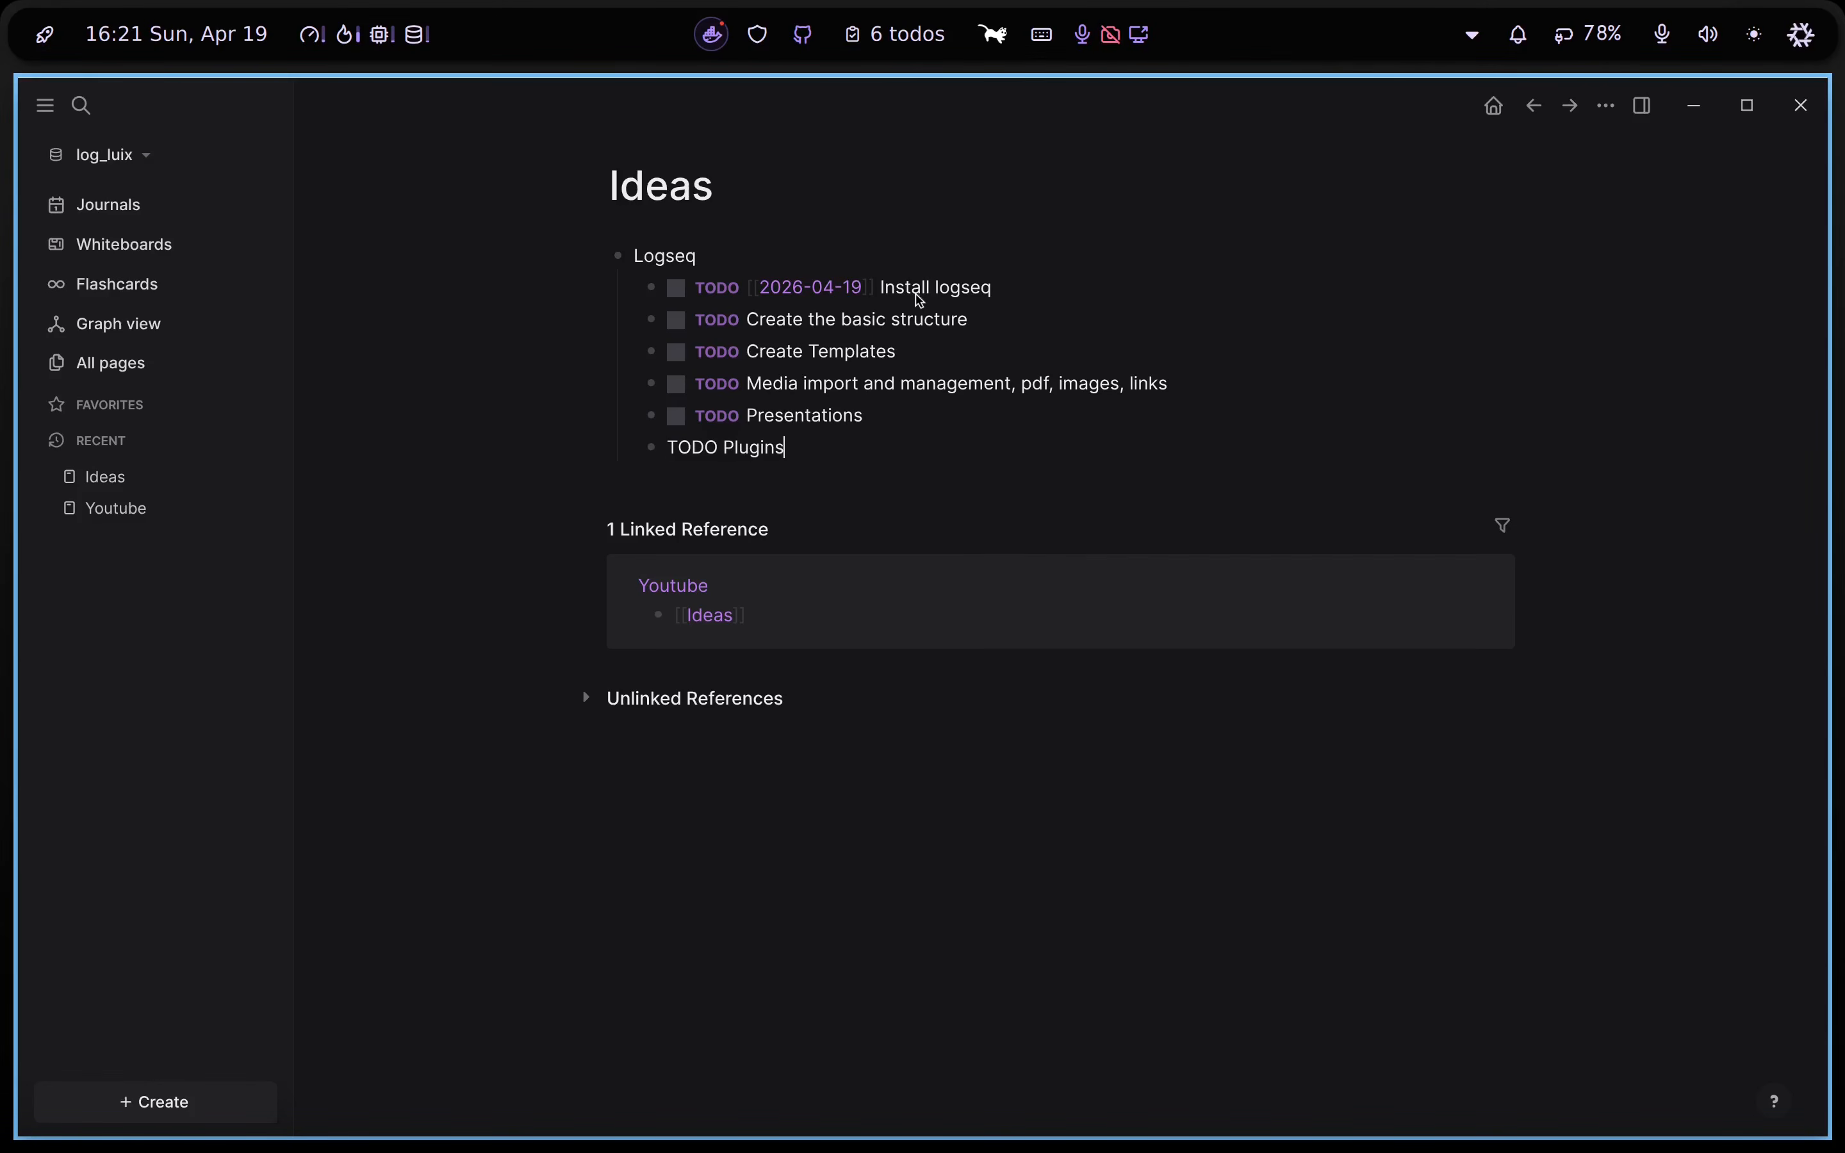
type(" and themes")
key("Return")
key("Return")
Insert a TODO task Logseq features directly after Create the basic structure
left_click(987, 323)
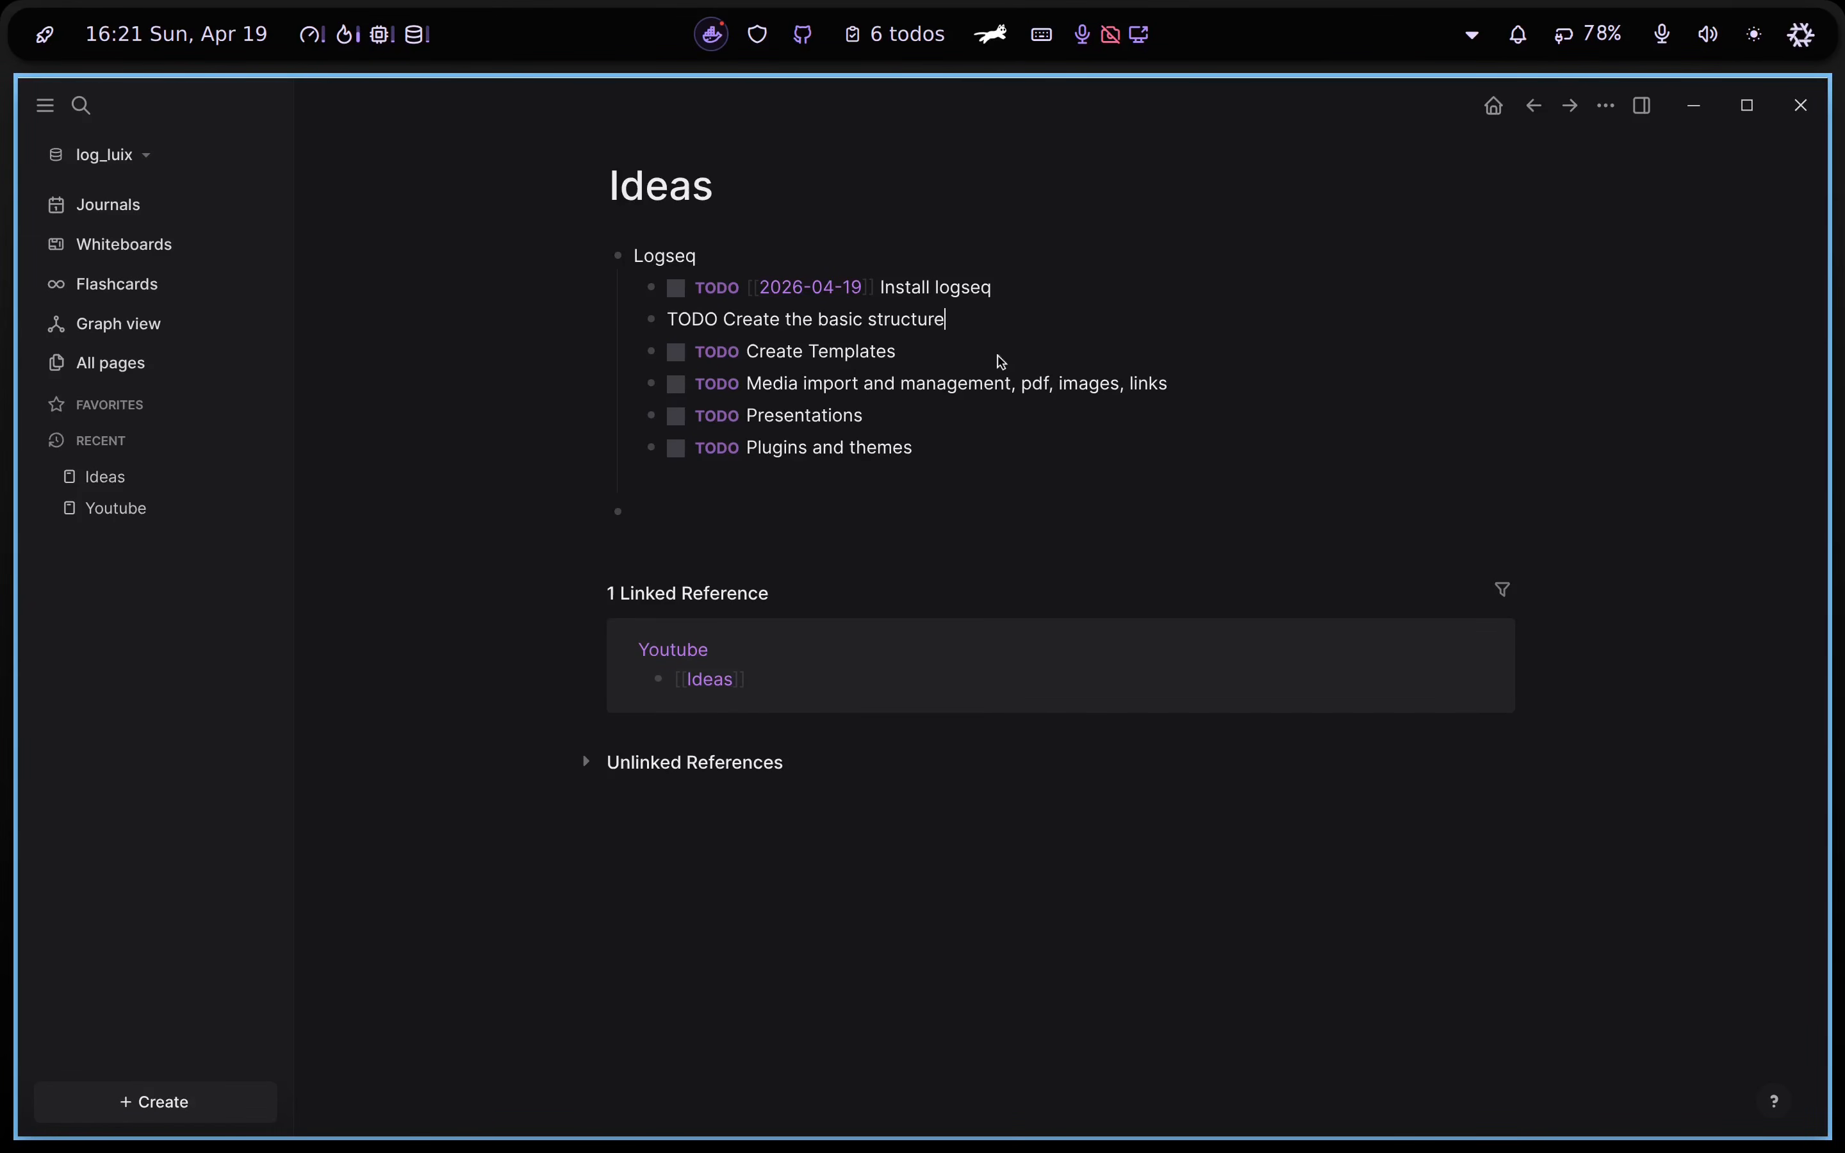
key("Return")
type("/")
key("BackSpace")
type("/Zo")
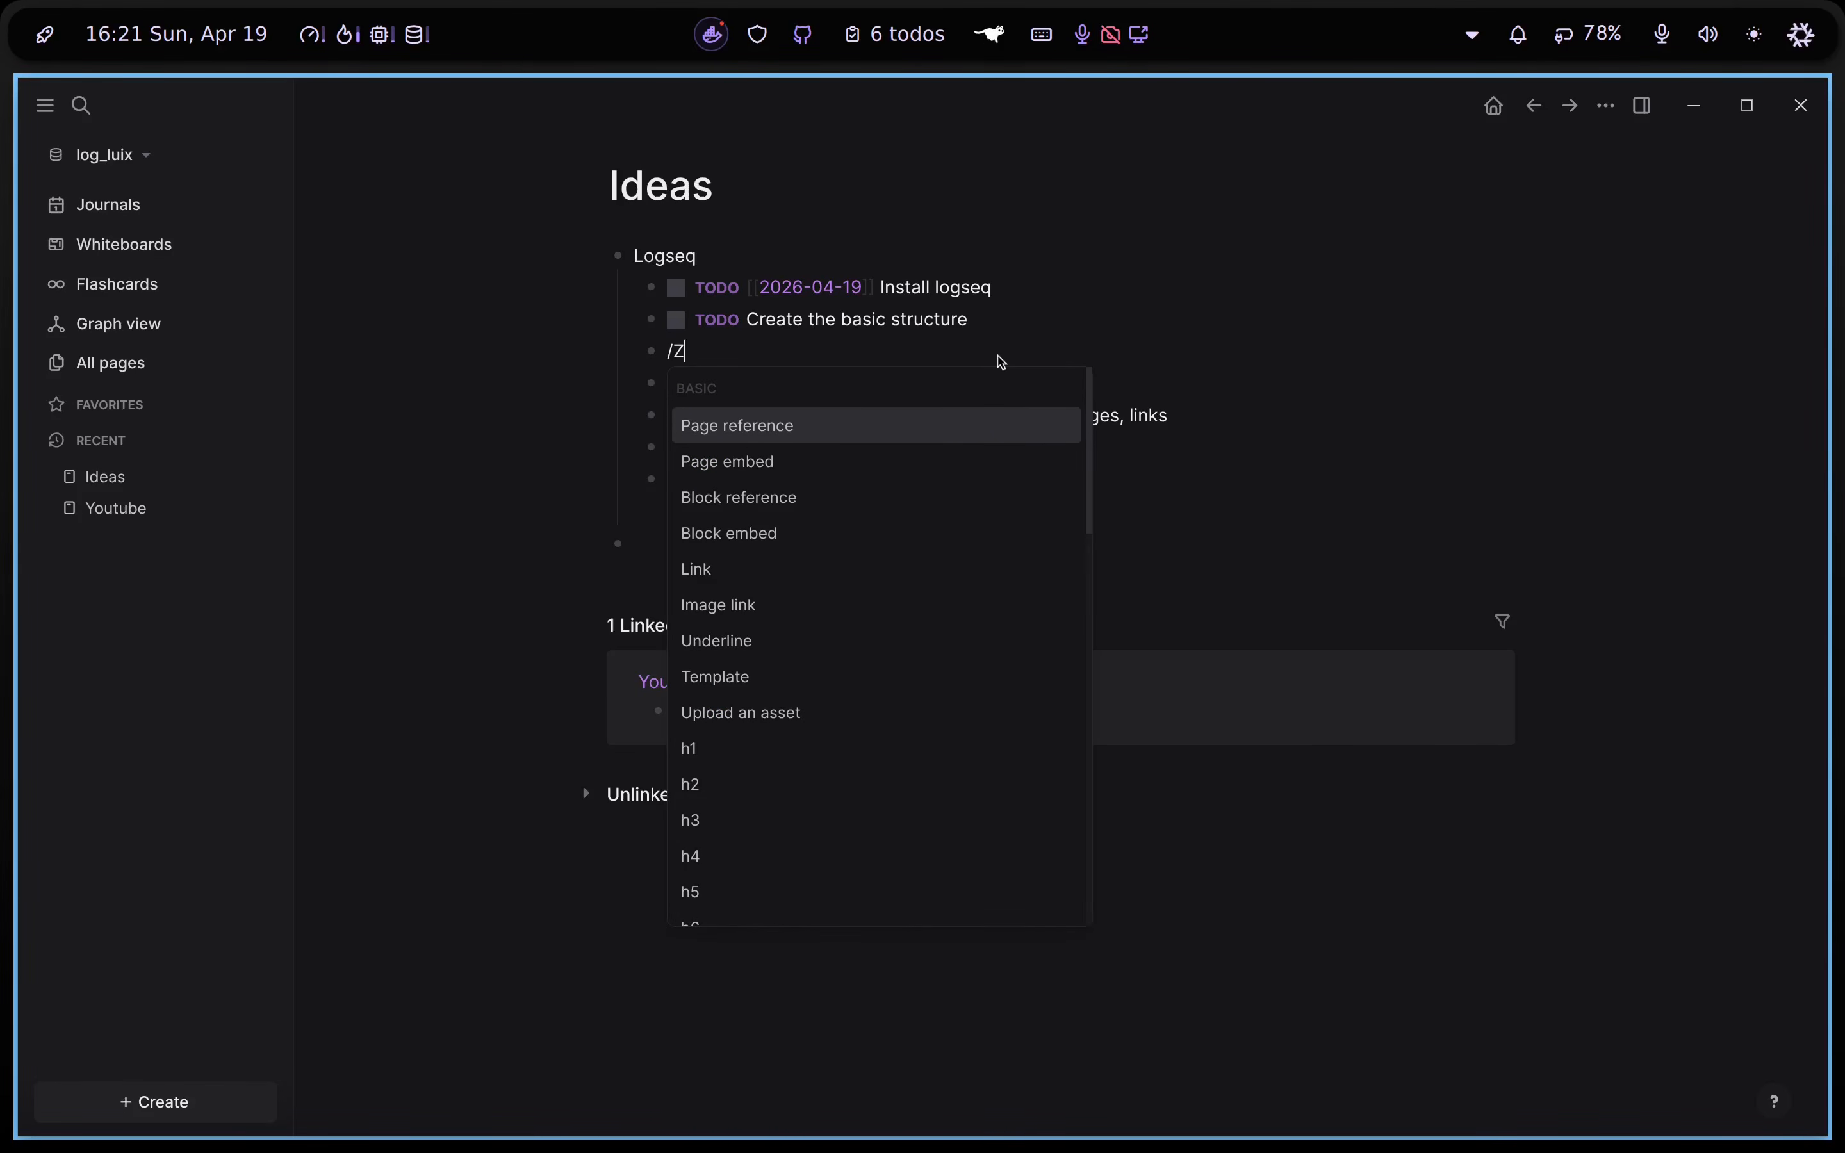
key("BackSpace")
key("BackSpace")
type("T")
key("Return")
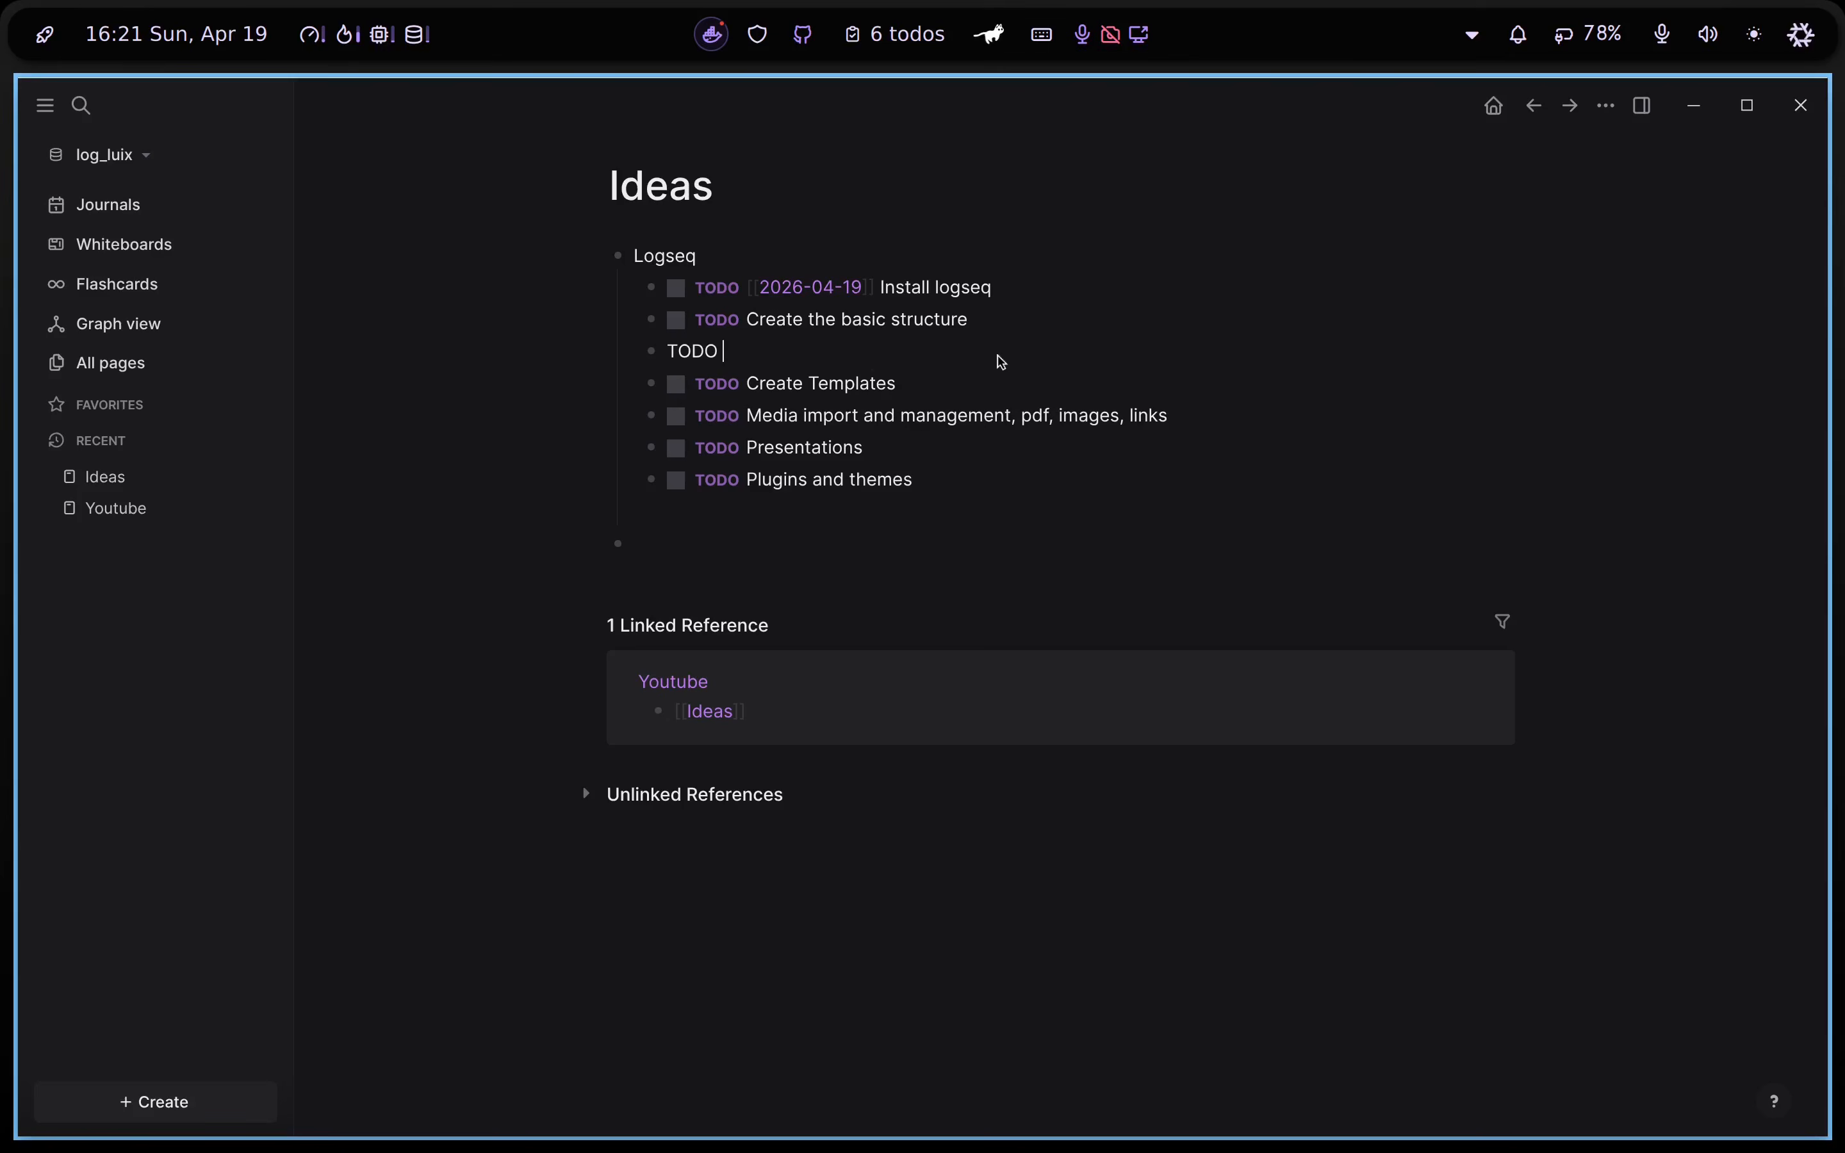
type("Logseq features")
key("Return")
key("BackSpace")
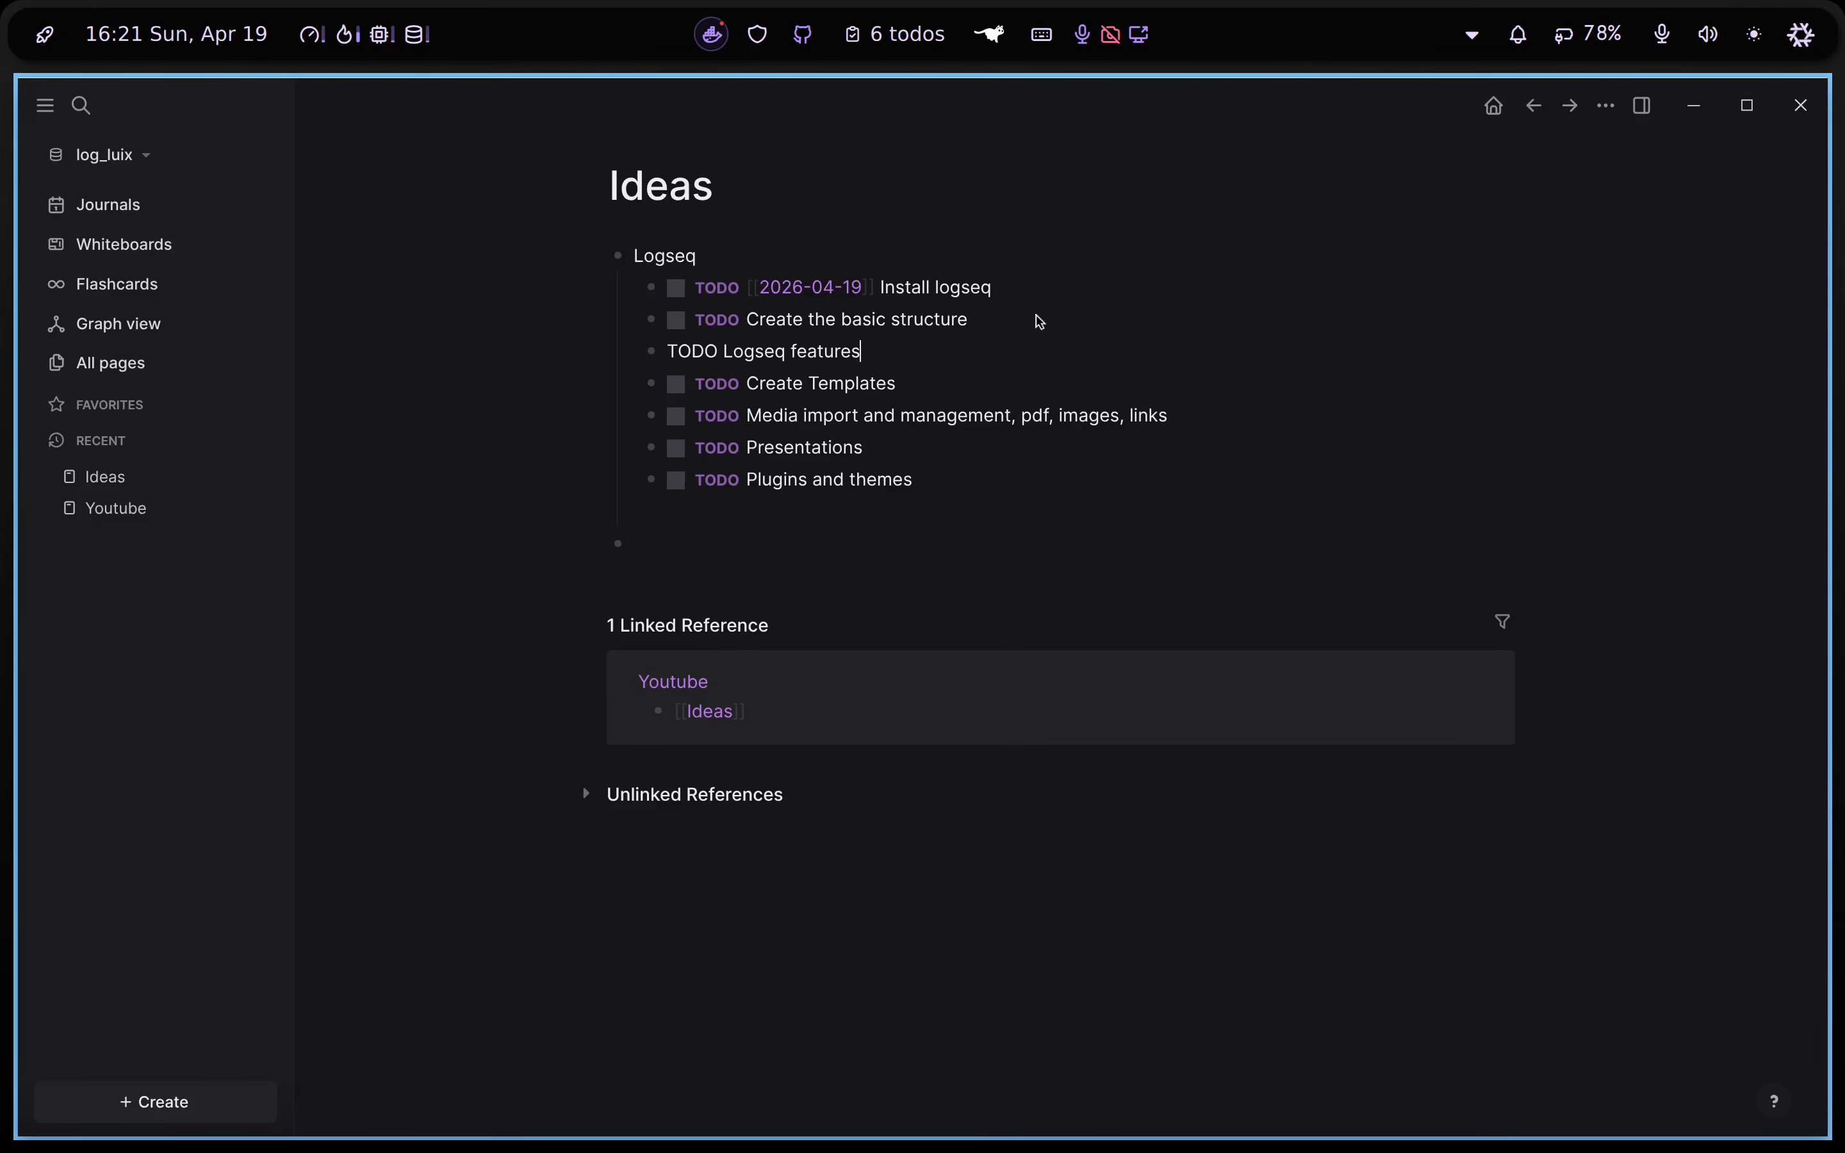
Mark the Install logseq task as done and open the 2026-04-19 journal page by way of the Youtube page
left_click(1048, 489)
left_click(675, 287)
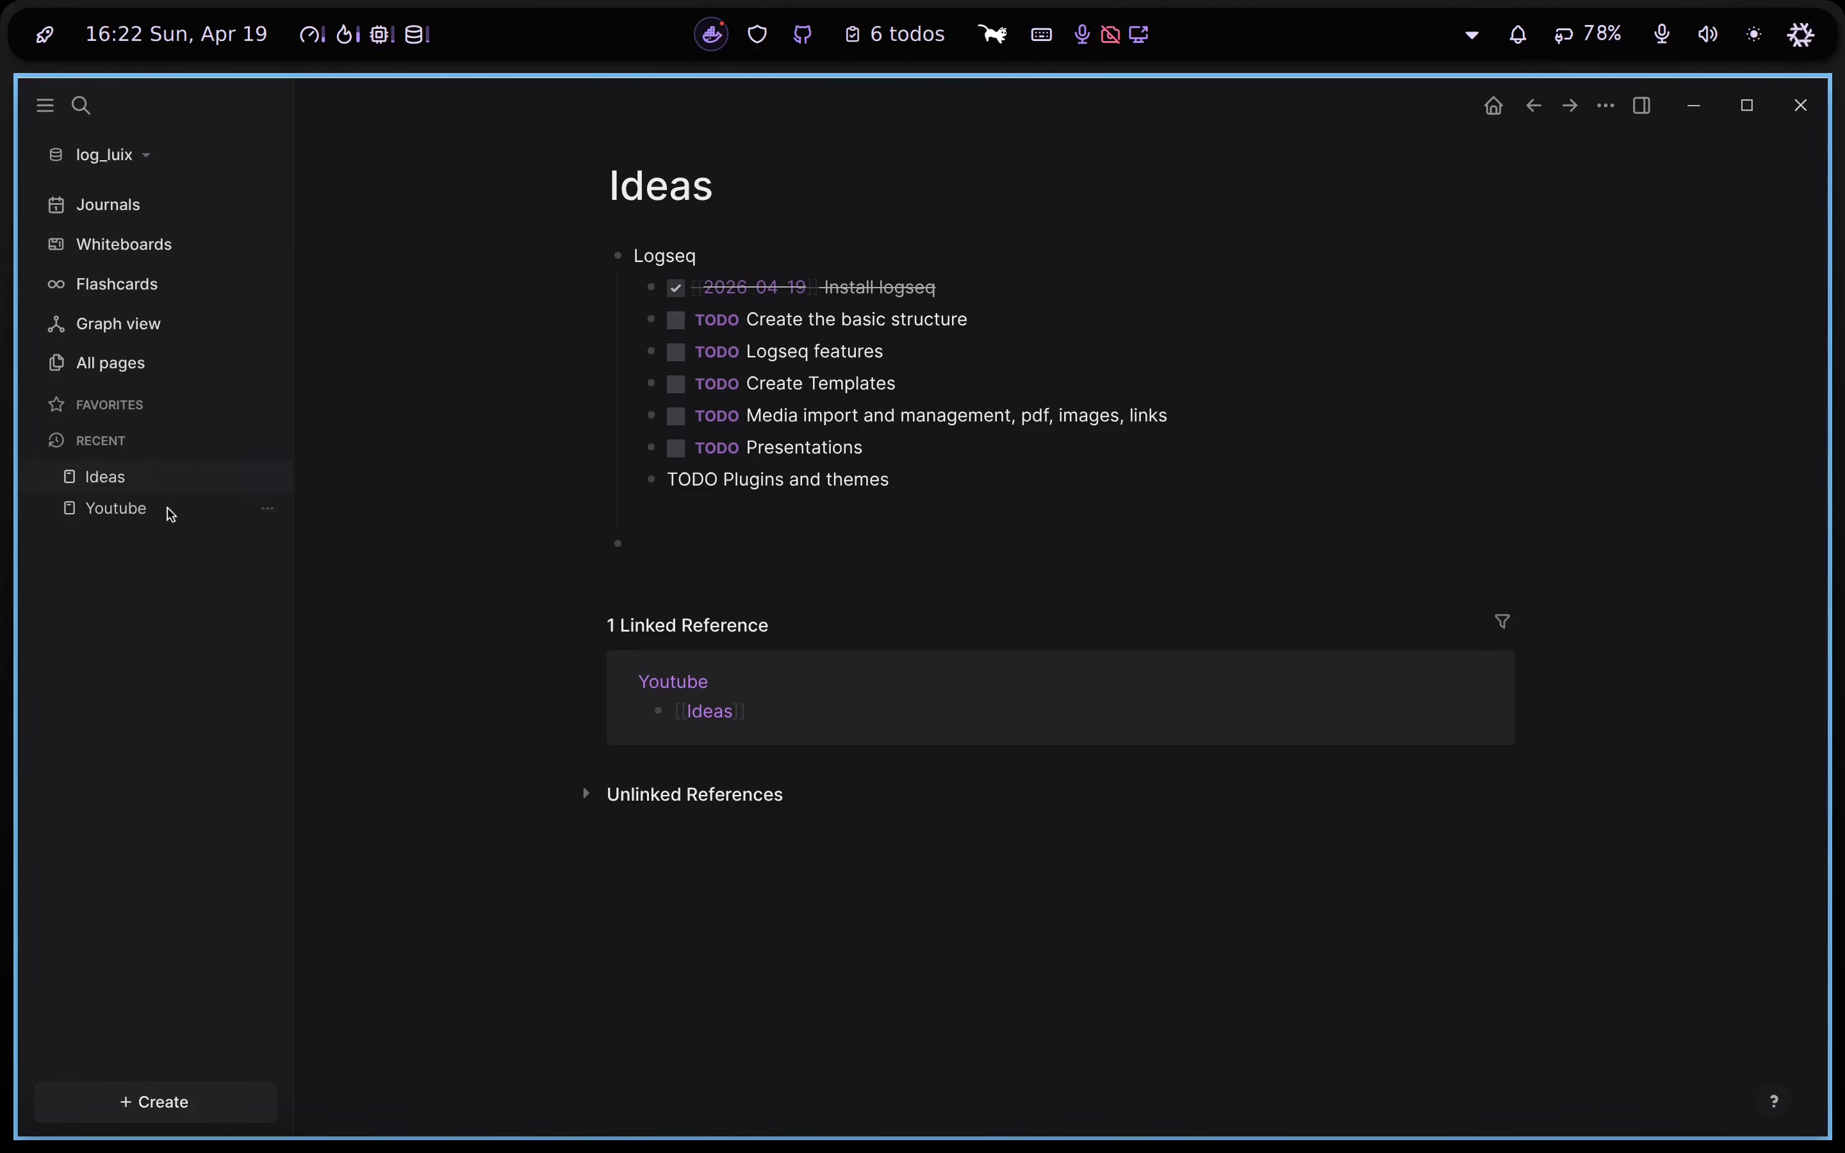
left_click(681, 689)
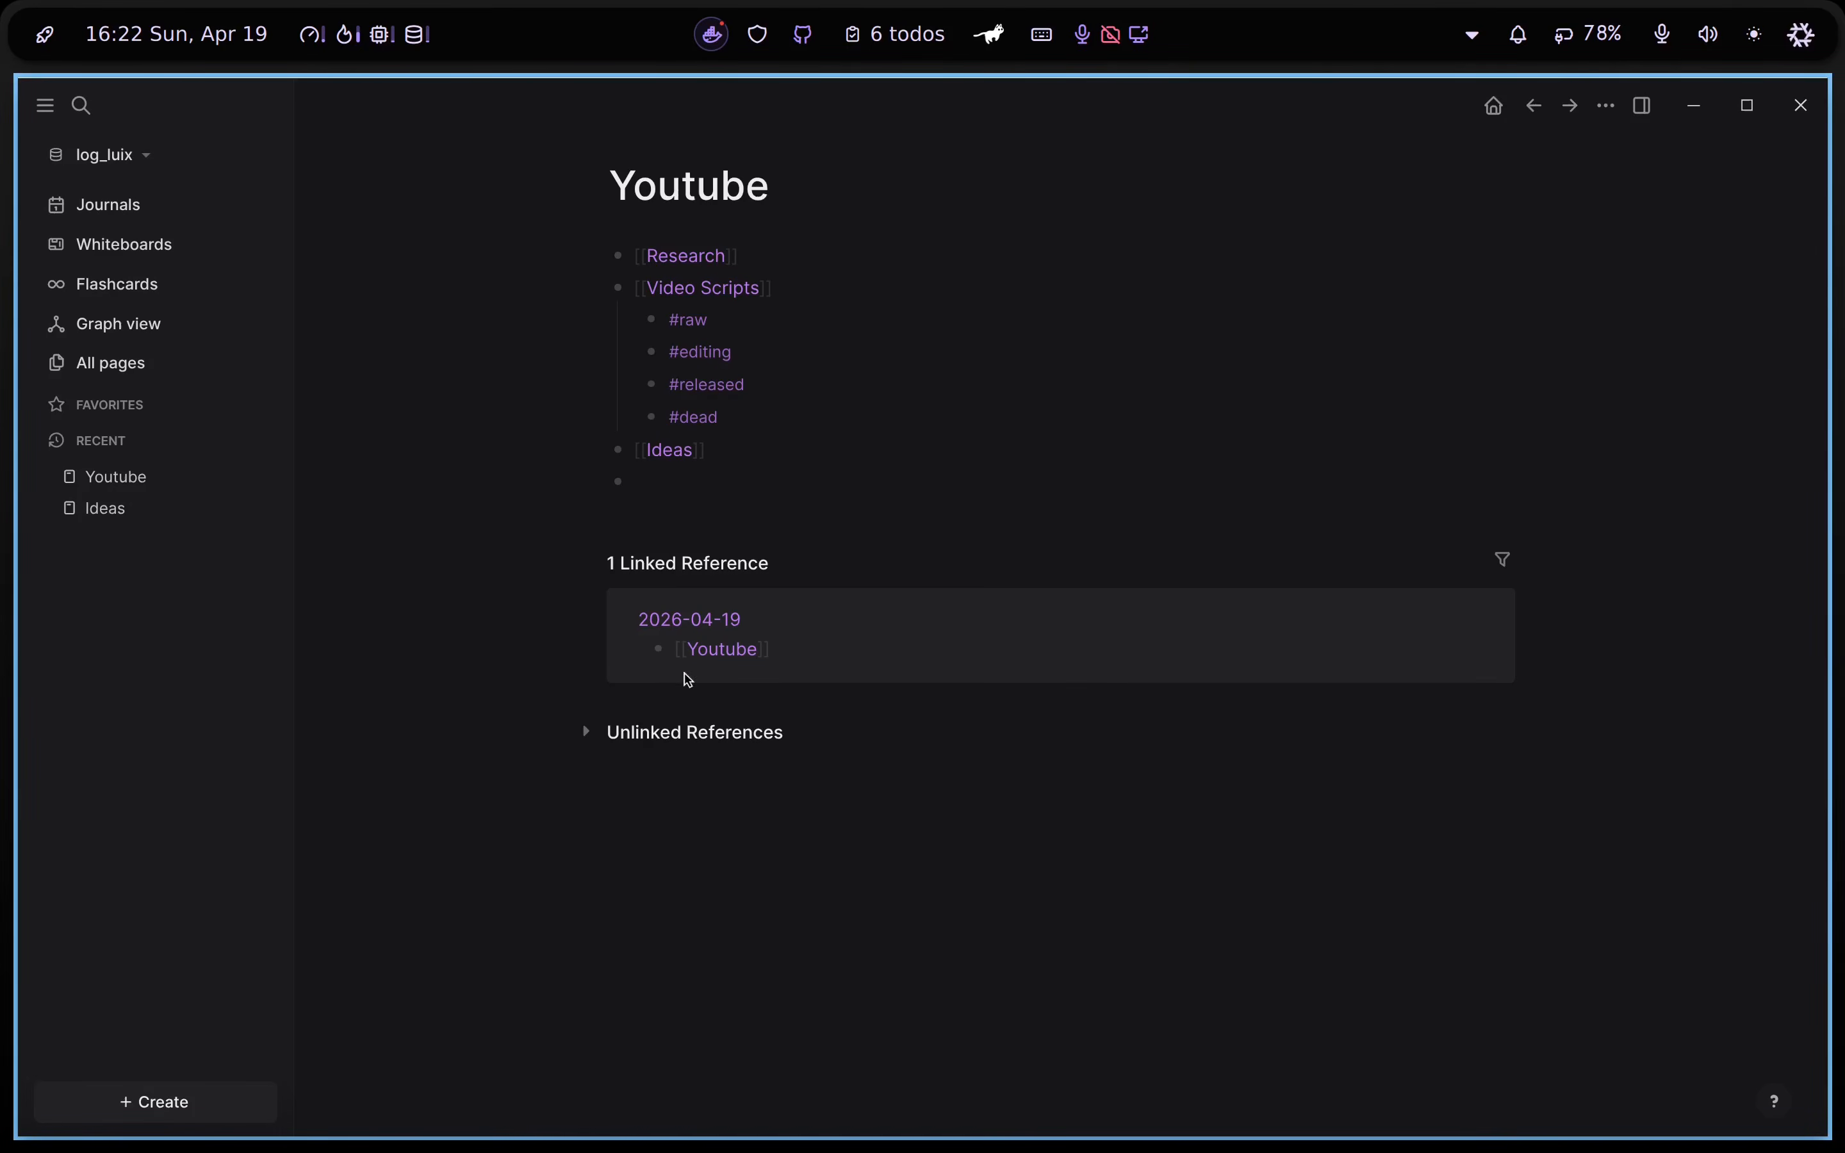
left_click(694, 618)
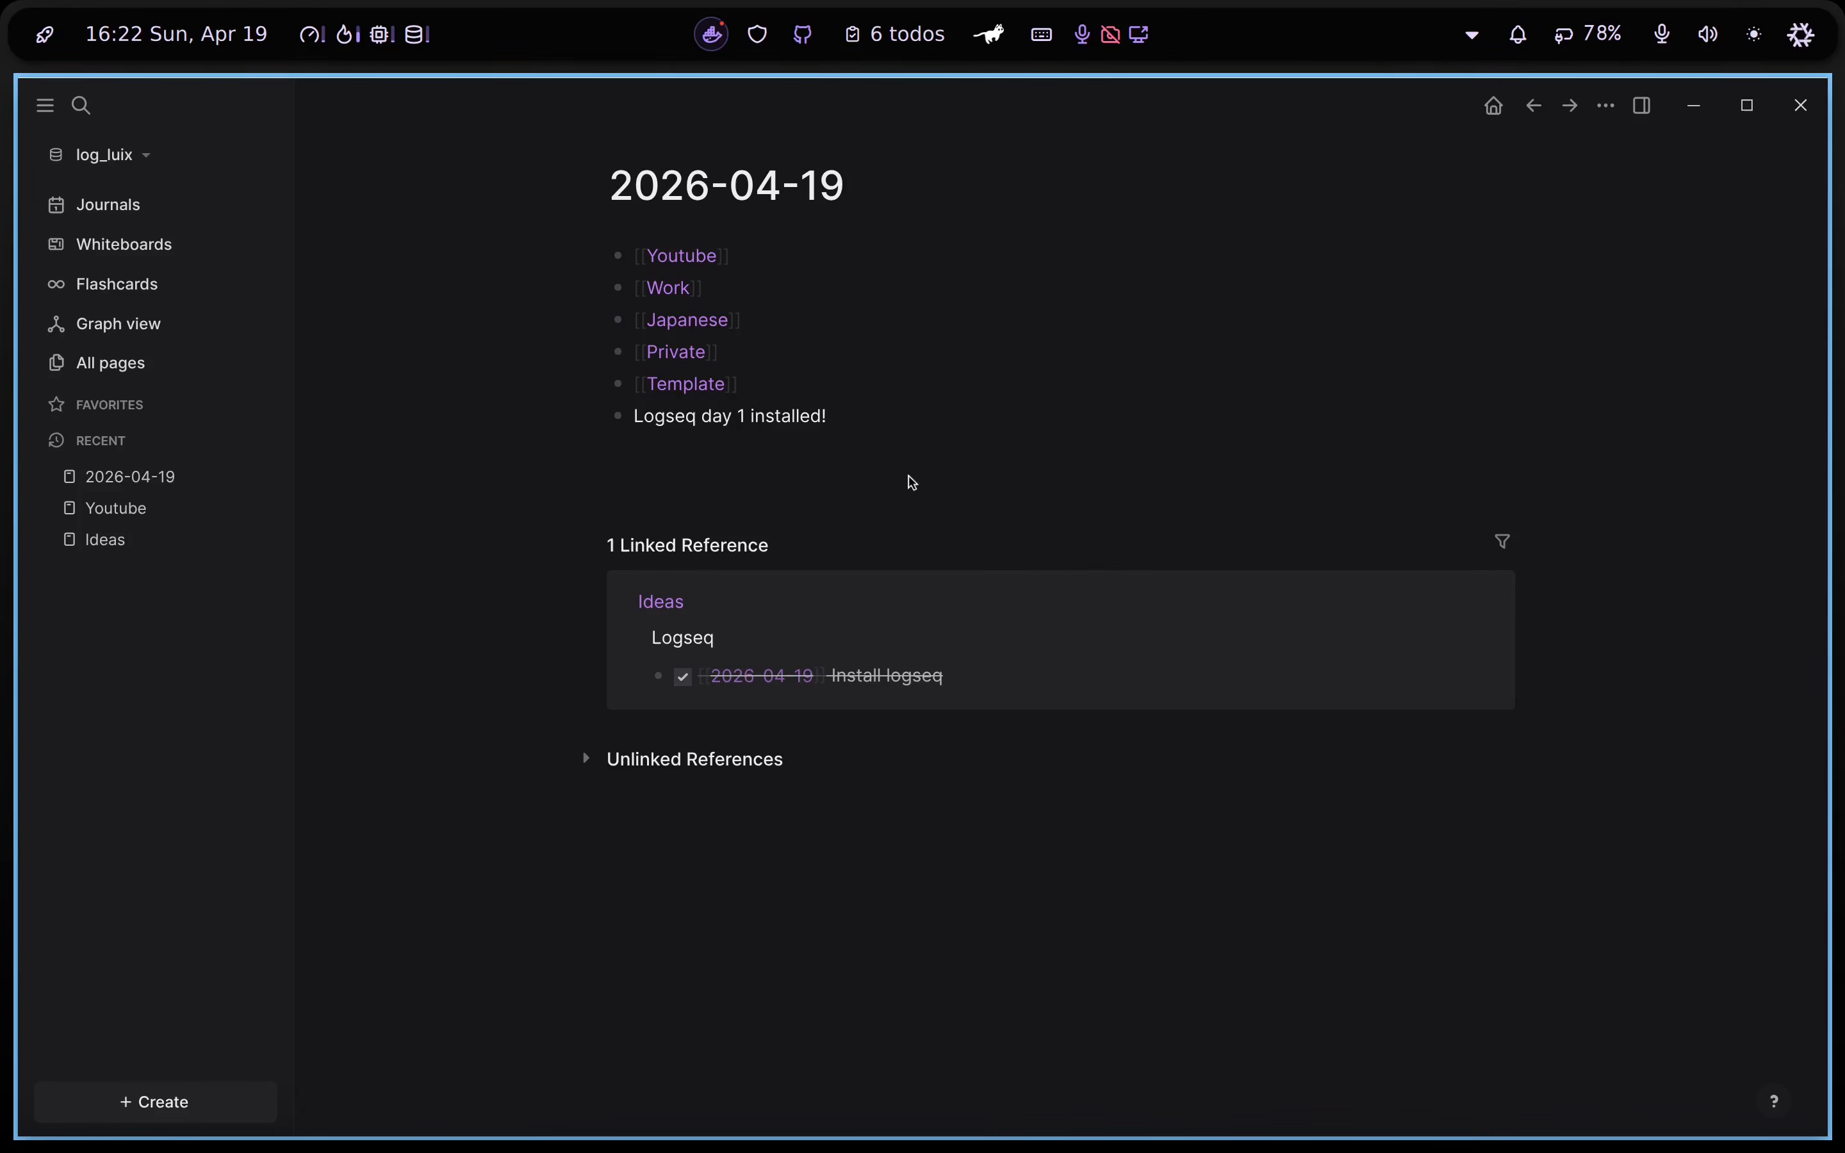
Create a new page named home
left_click(183, 1100)
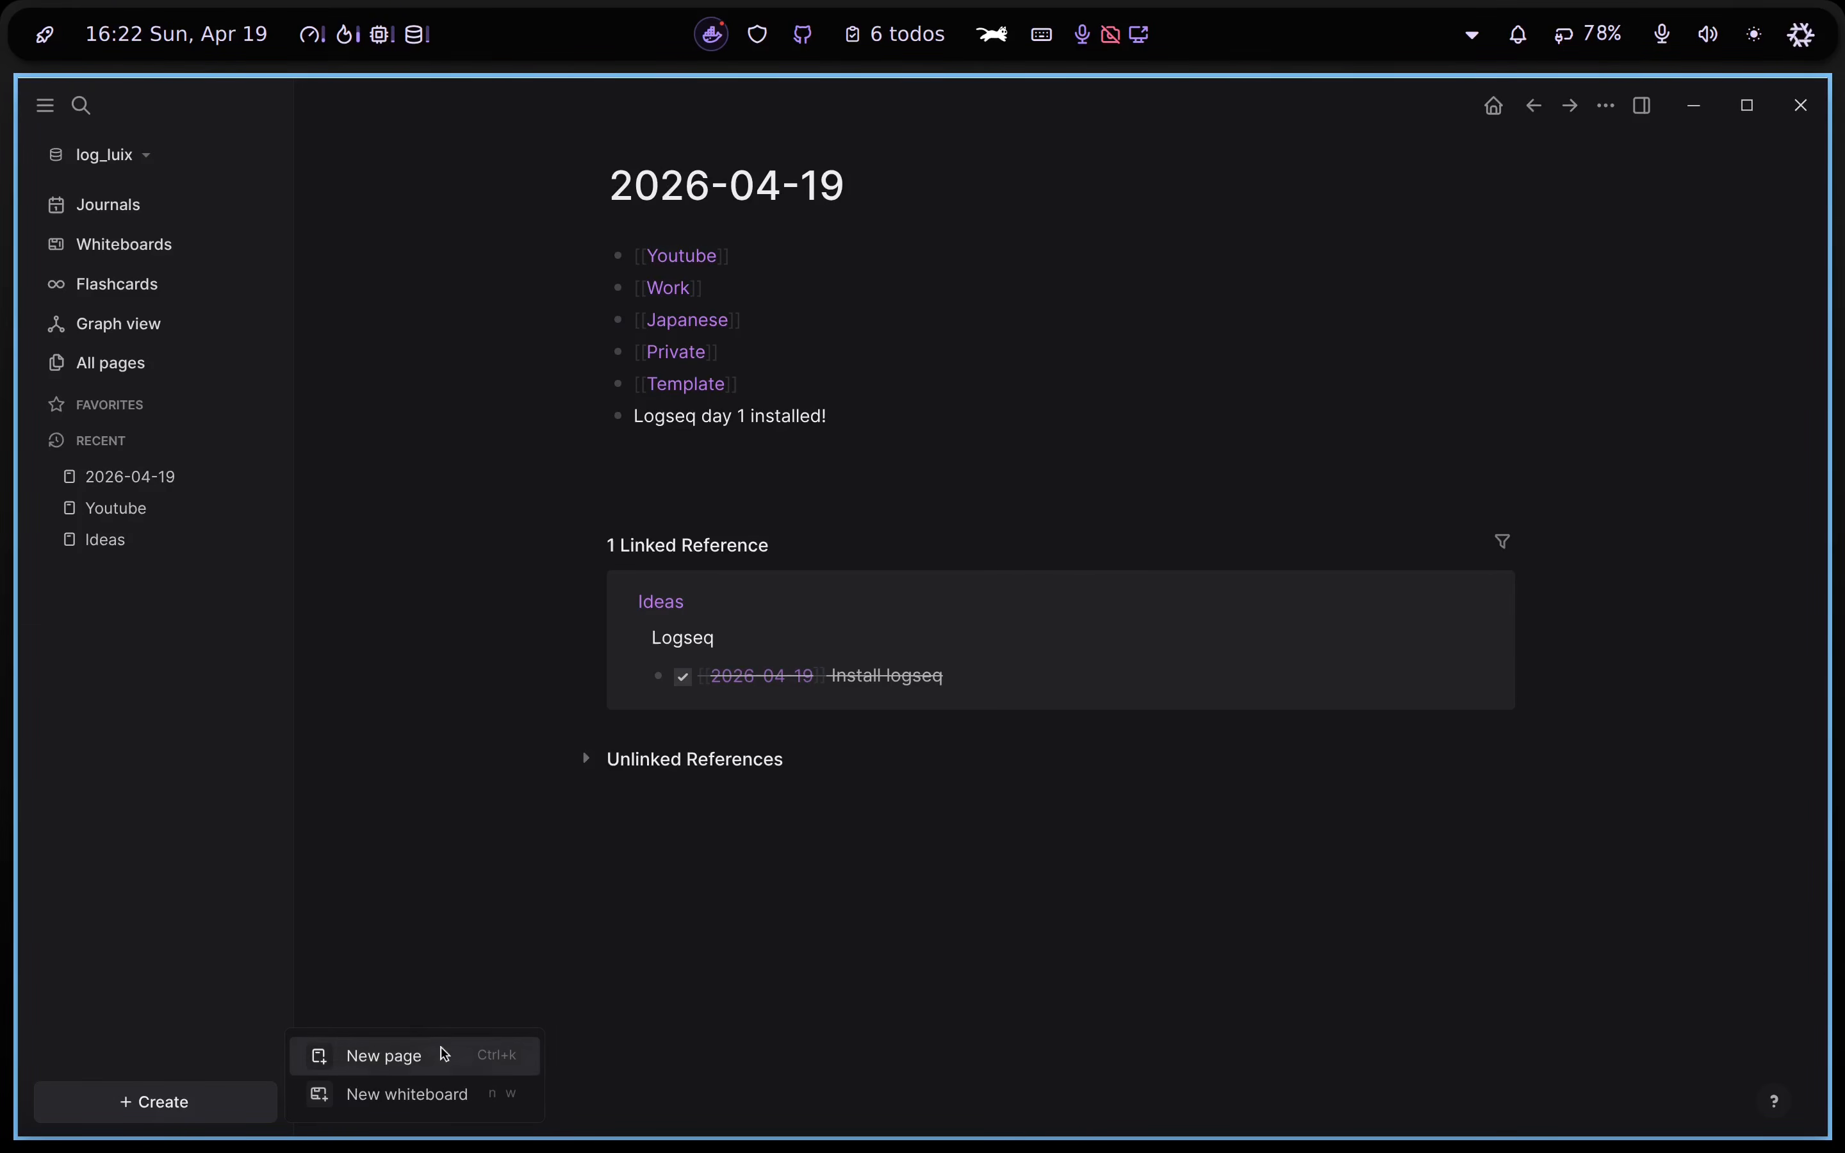
left_click(385, 1061)
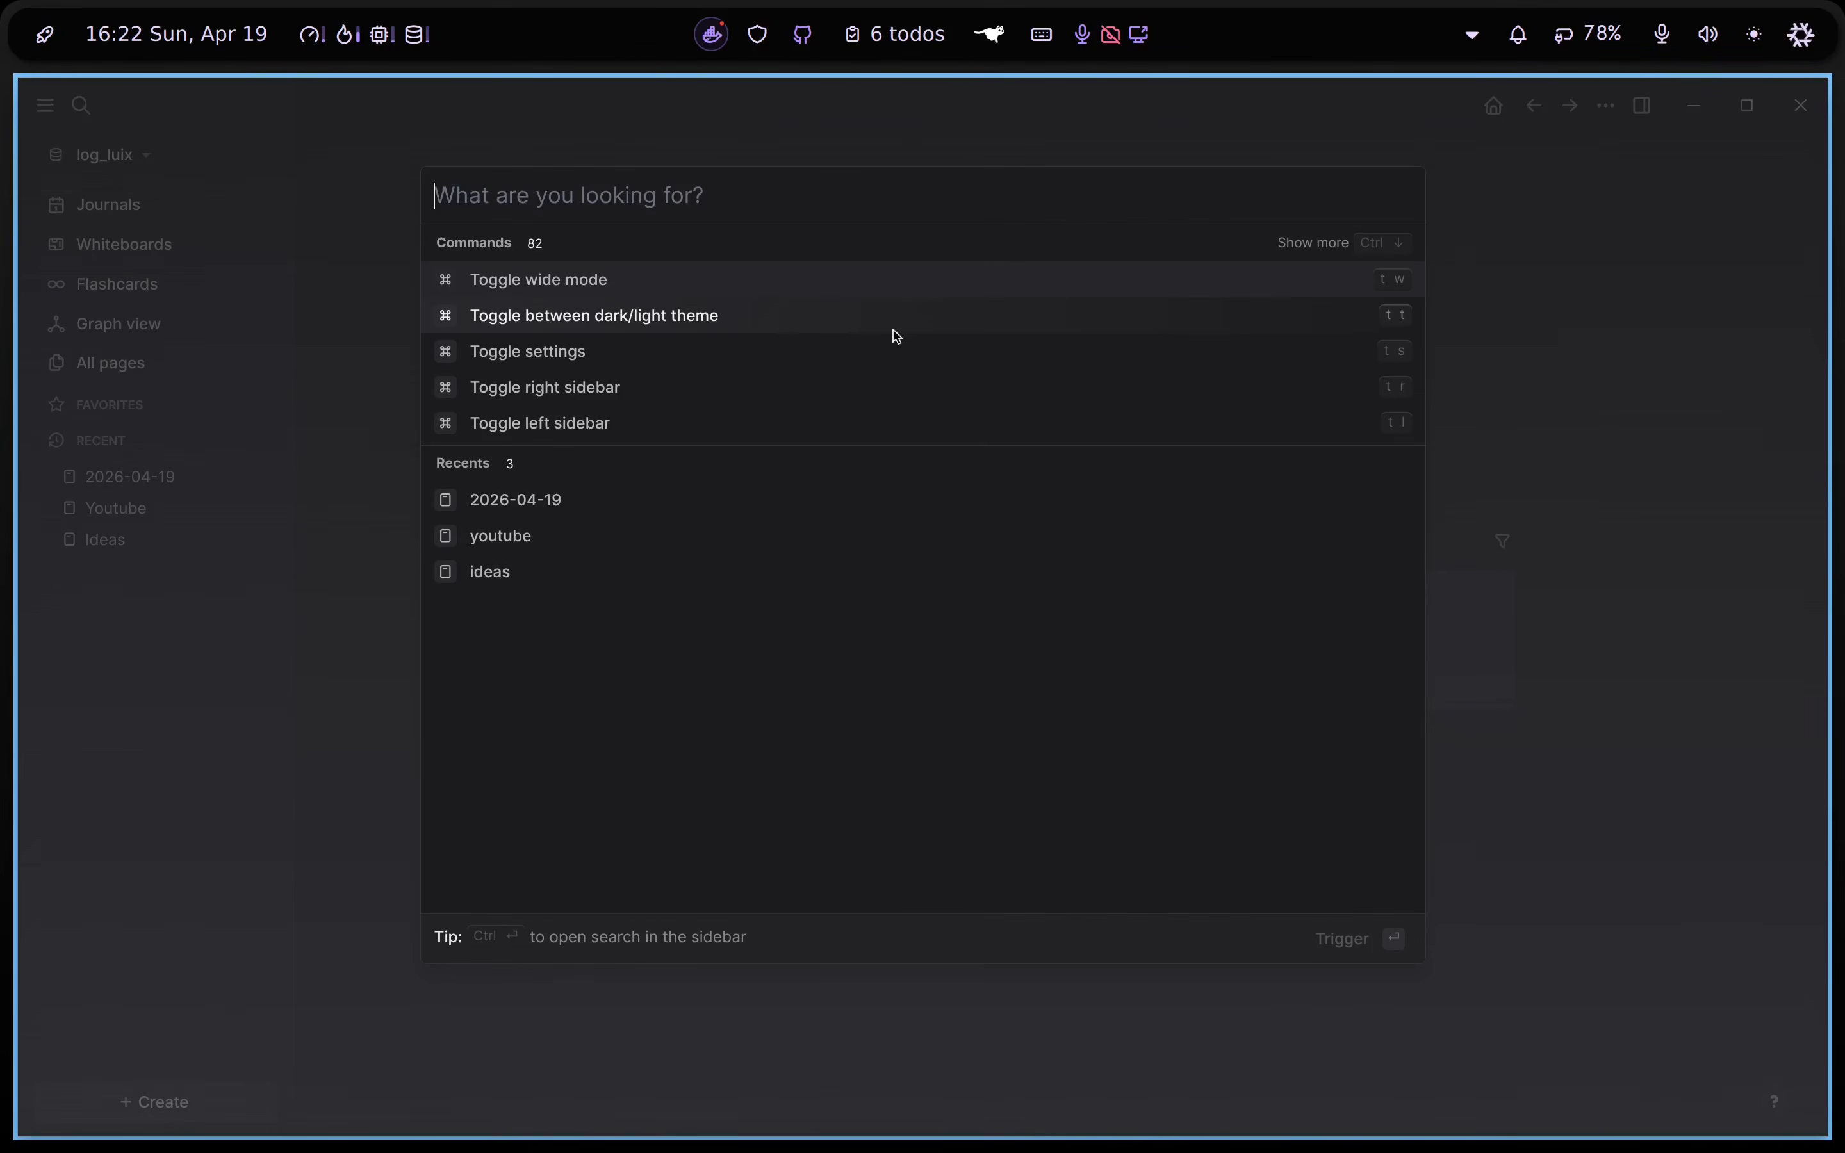
type("home")
key("Return")
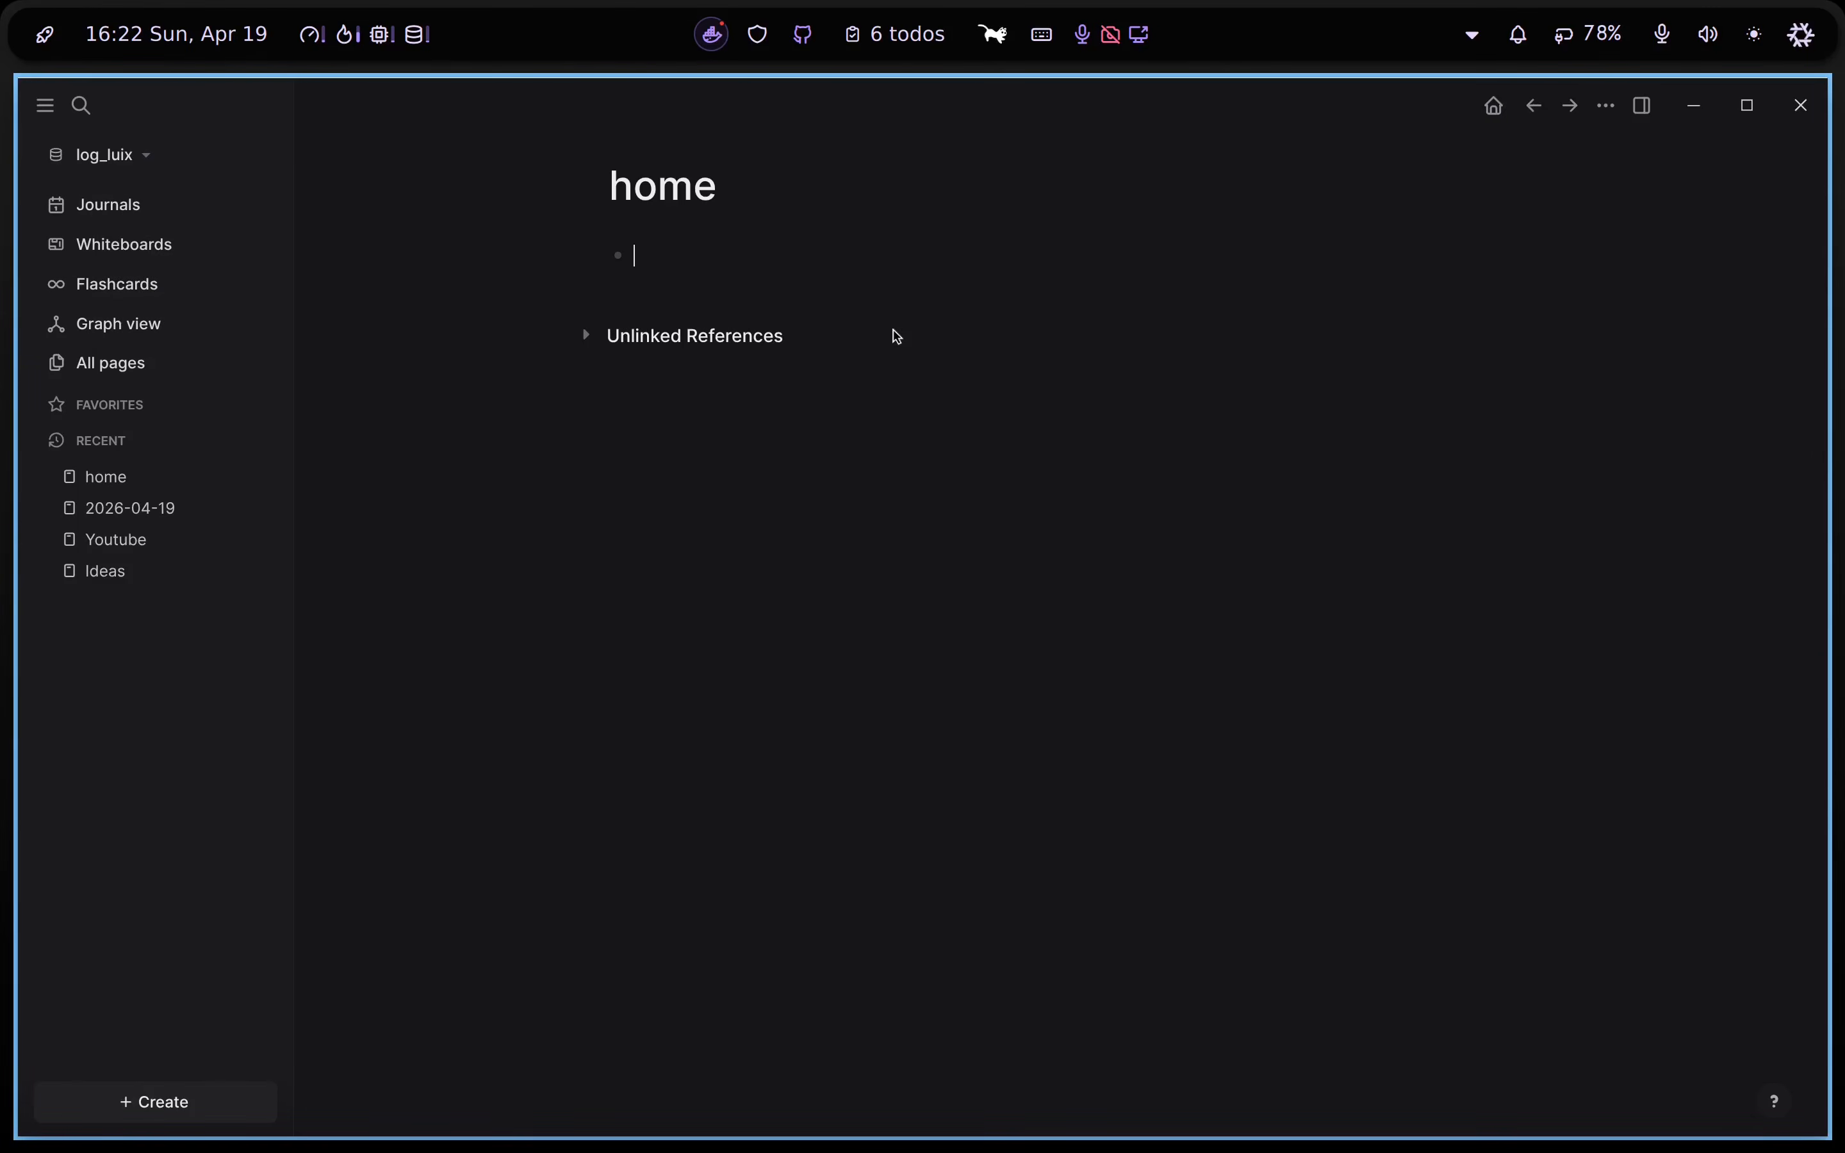
List links to the Youtube, Work, Japanese, Private and Template pages as separate bullets on the home page
type("[[Yout")
key("Return")
key("Return")
type("[[Work")
key("Return")
key("Return")
type("[[Japanese")
key("Return")
key("Return")
type("[[Private")
key("Return")
key("Return")
type("[[Template")
key("Return")
key("Escape")
Add the home page to the favorites
right_click(140, 489)
left_click_drag(114, 482, 120, 408)
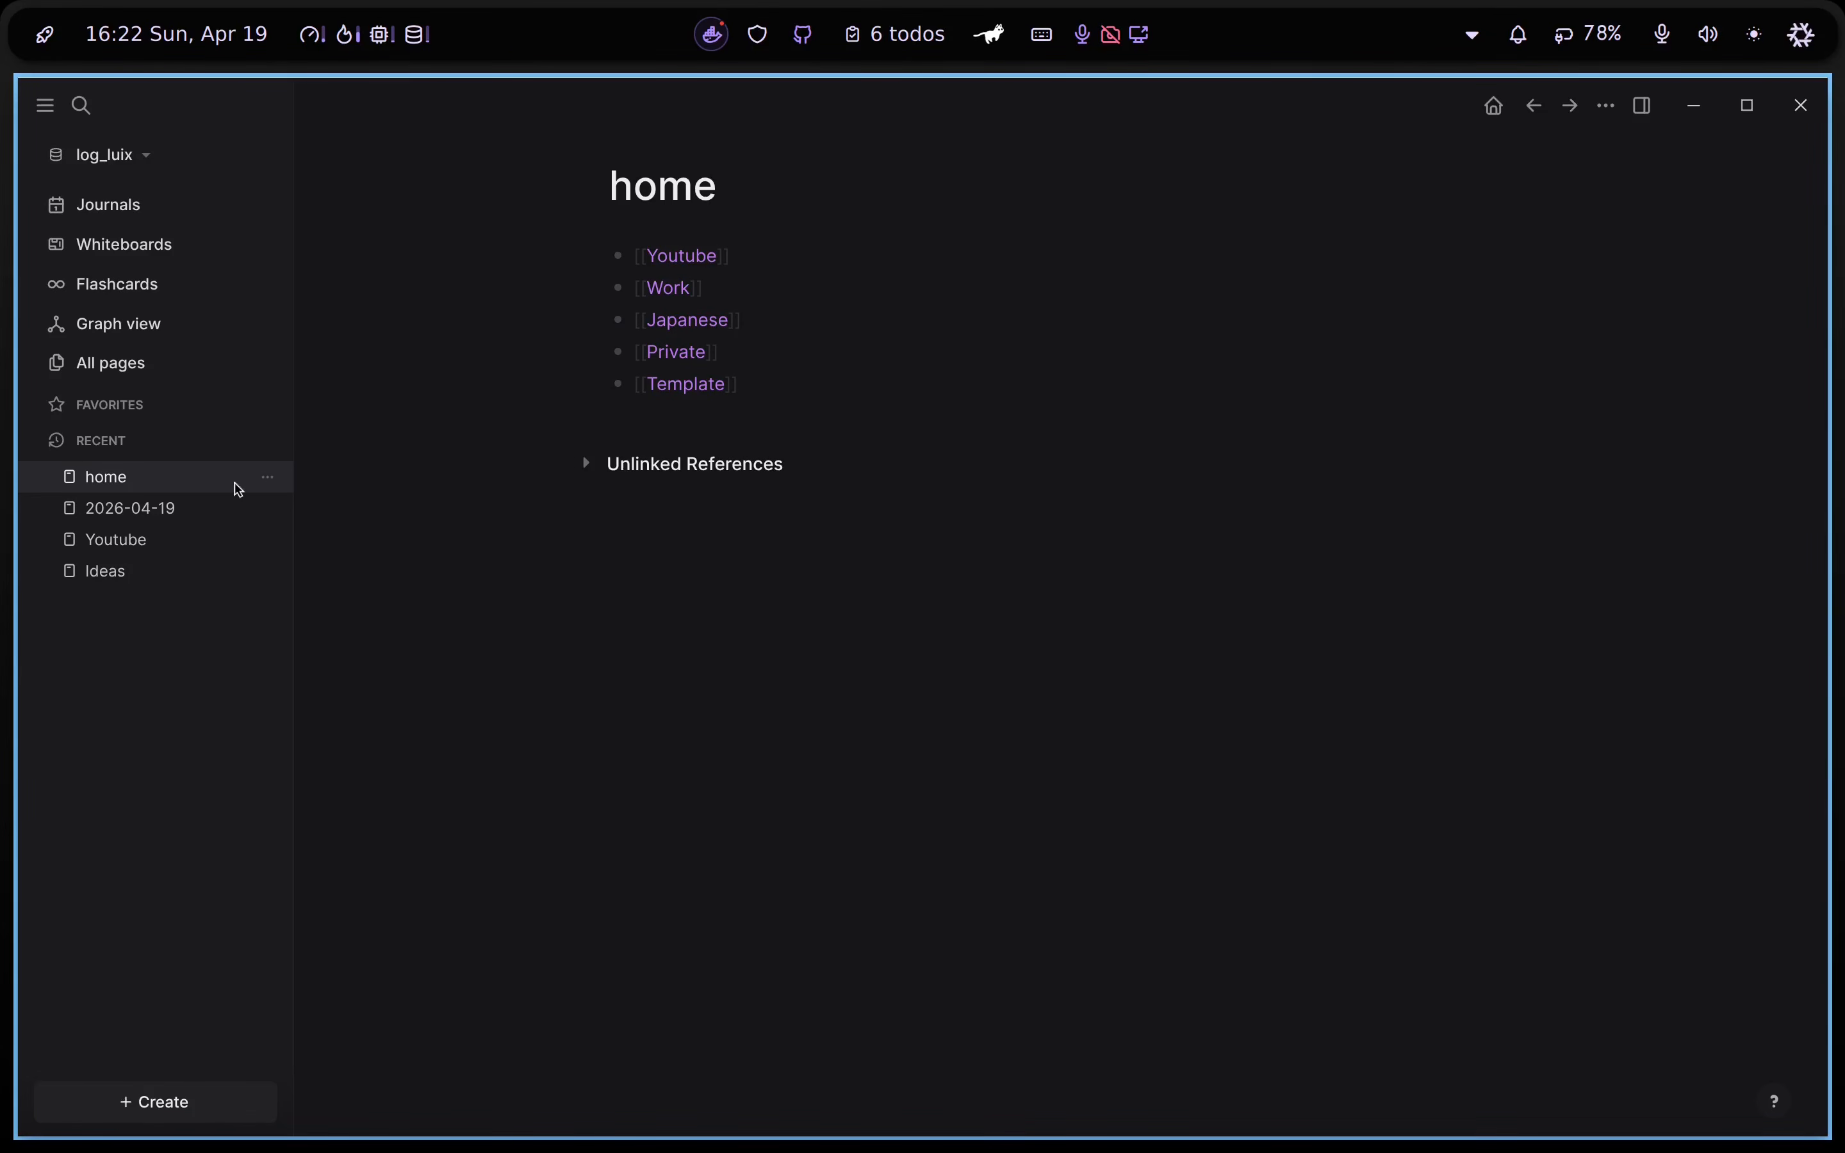
right_click(624, 199)
left_click(486, 259)
right_click(1104, 488)
right_click(1003, 690)
left_click(814, 572)
right_click(709, 222)
left_click(796, 232)
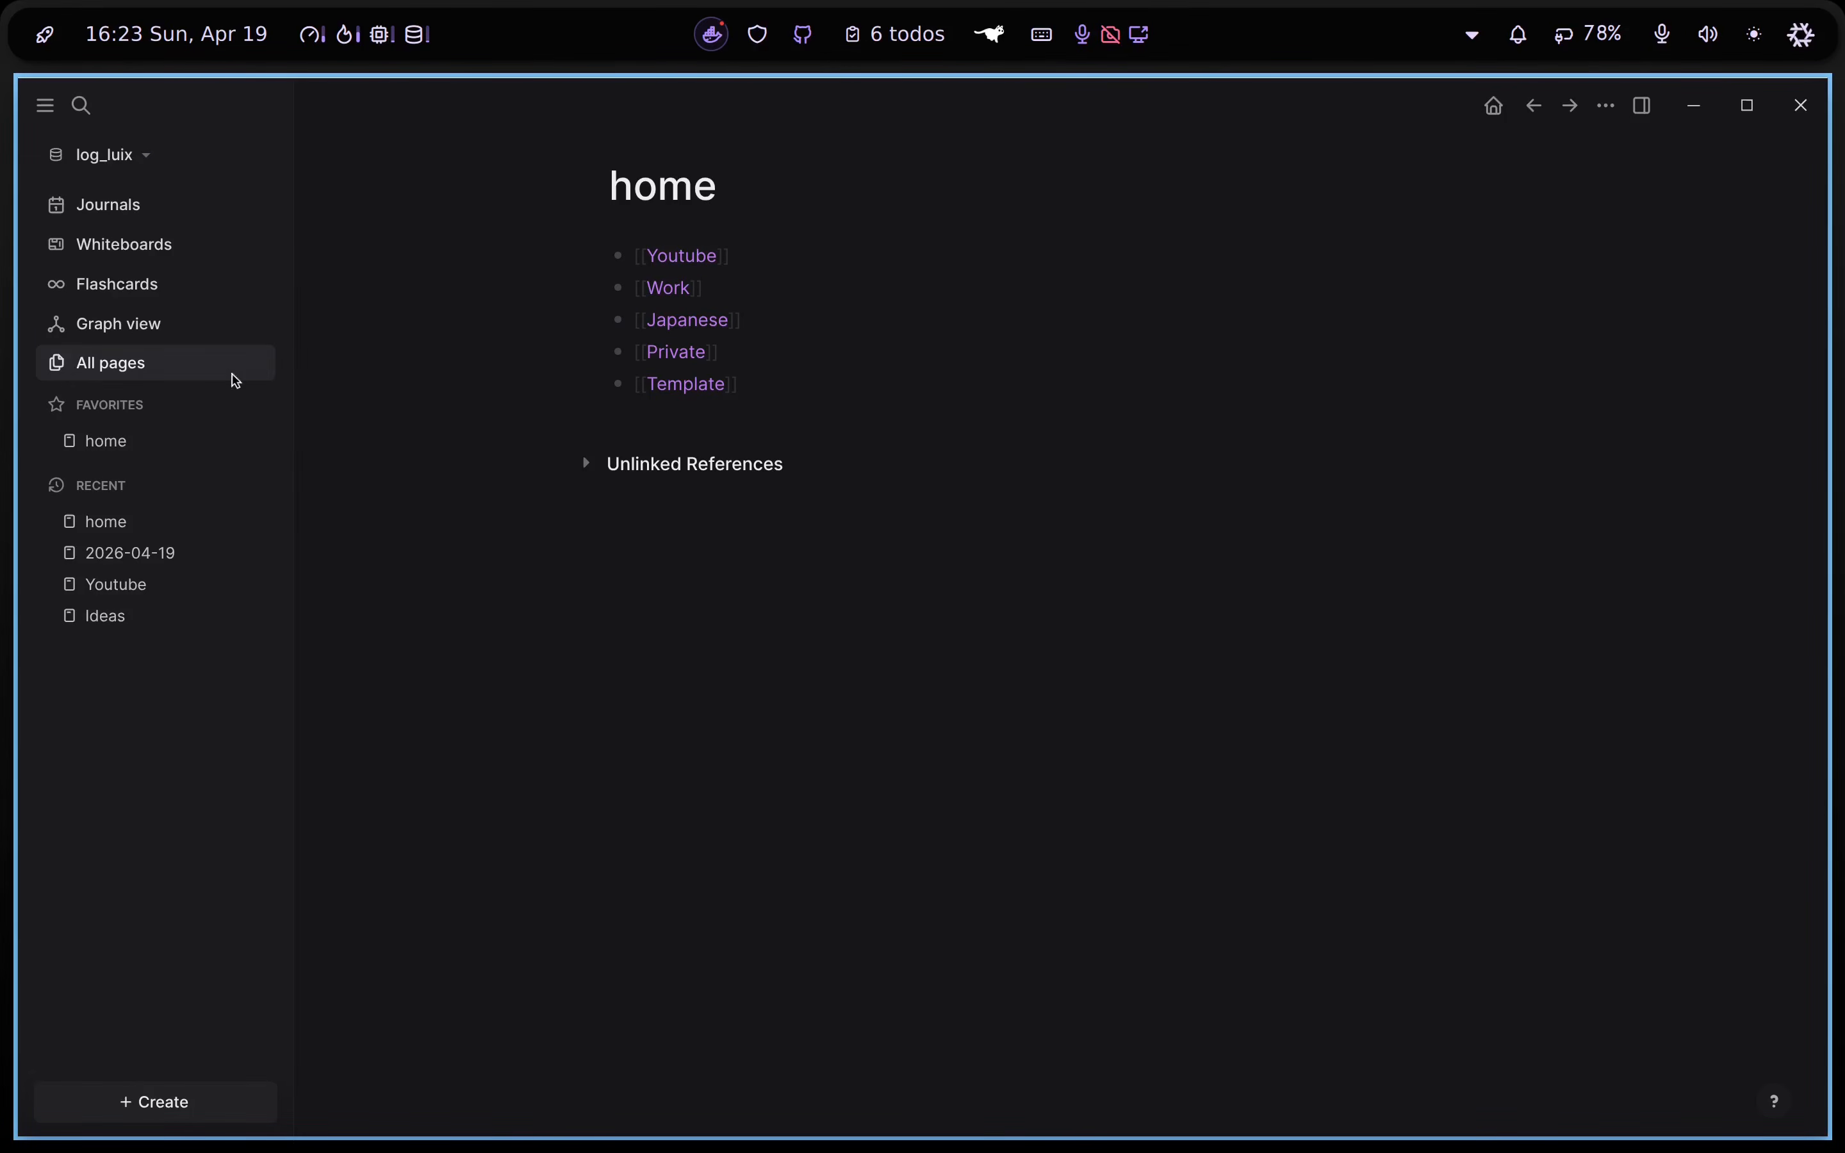
Open the Japanese page and add bullets linking to new pages Wordlist, Lesson 1 and Lesson 2
left_click(699, 324)
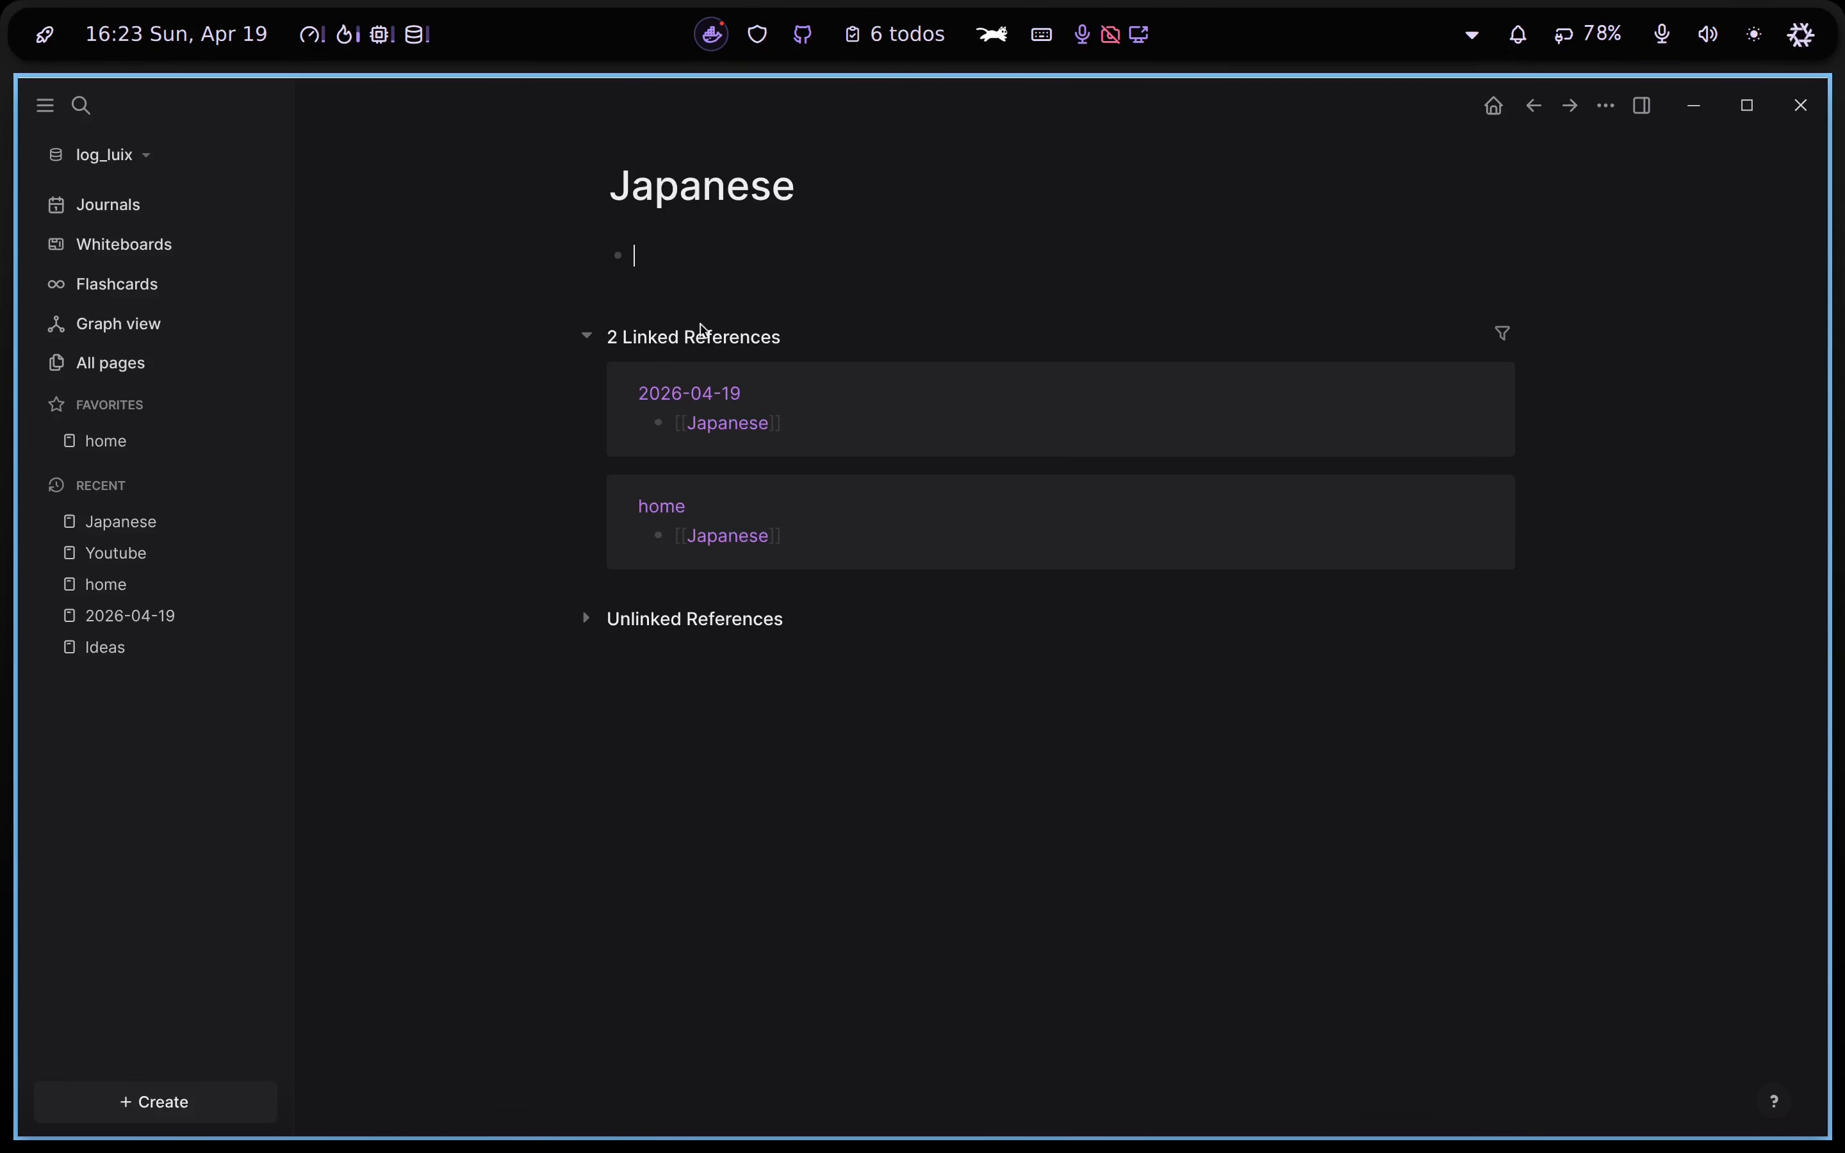
type("[[Wordlist")
key("Return")
key("Return")
type("[[Lesson 1")
key("Return")
key("Return")
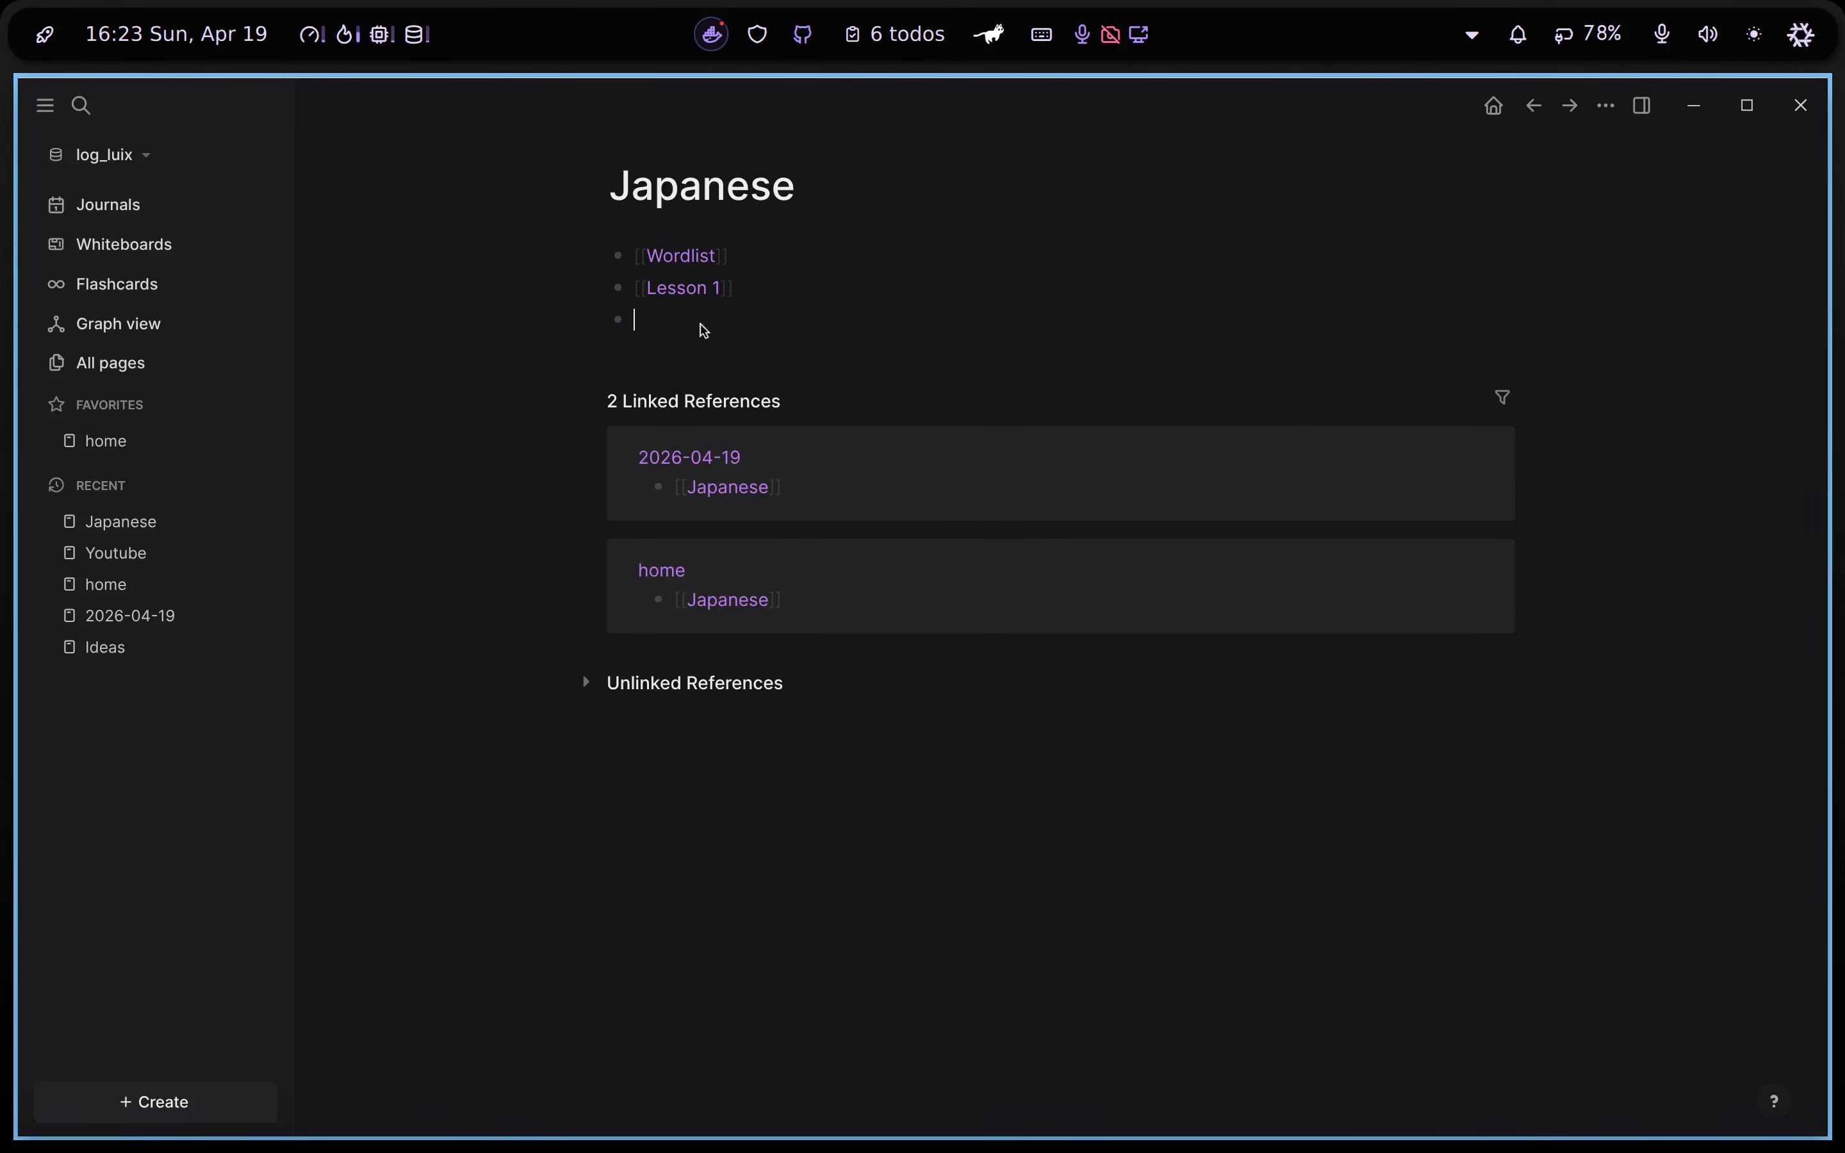
type("[[Lesson 2")
key("Return")
key("Return")
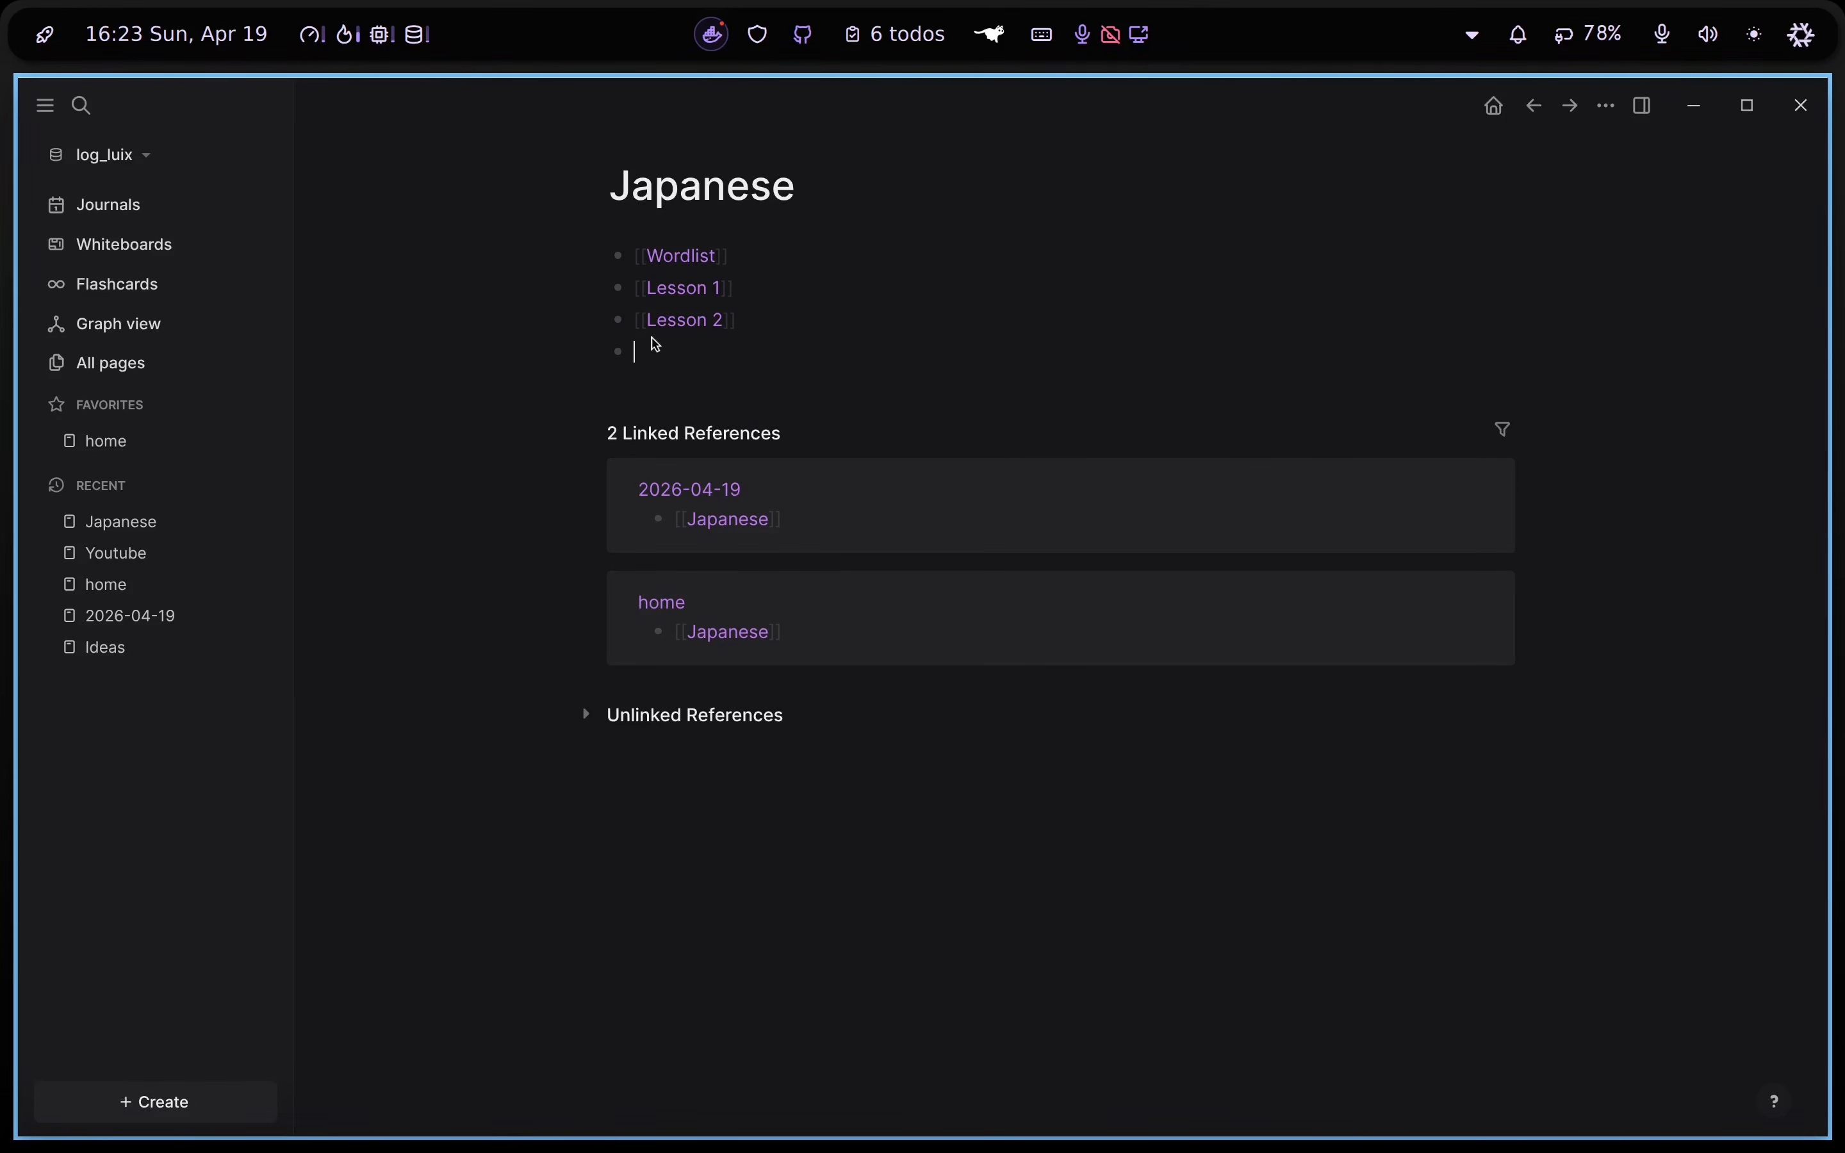
Open the Wordlist page and create a flashcard with Inu #card as the question and Dog nested as the answer
left_click(683, 260)
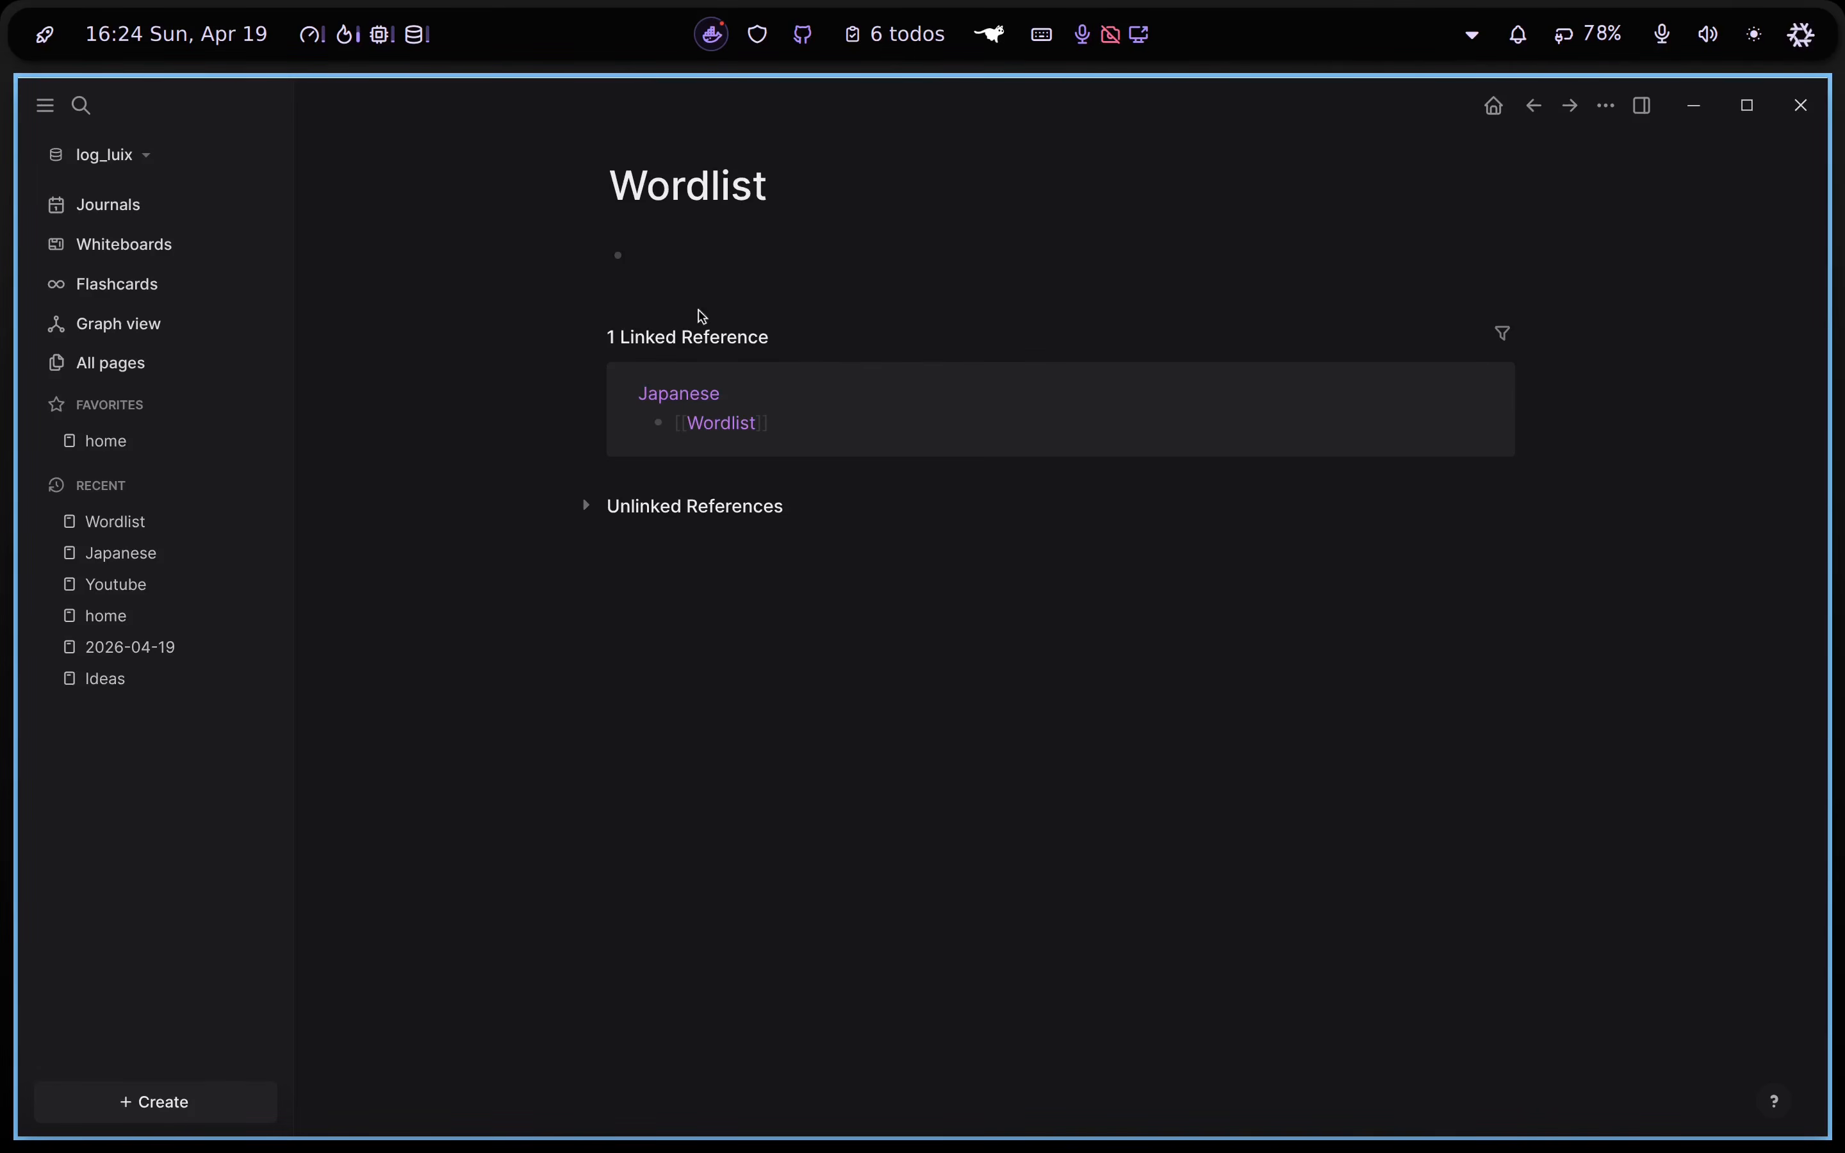
type("Inu #card")
key("Escape")
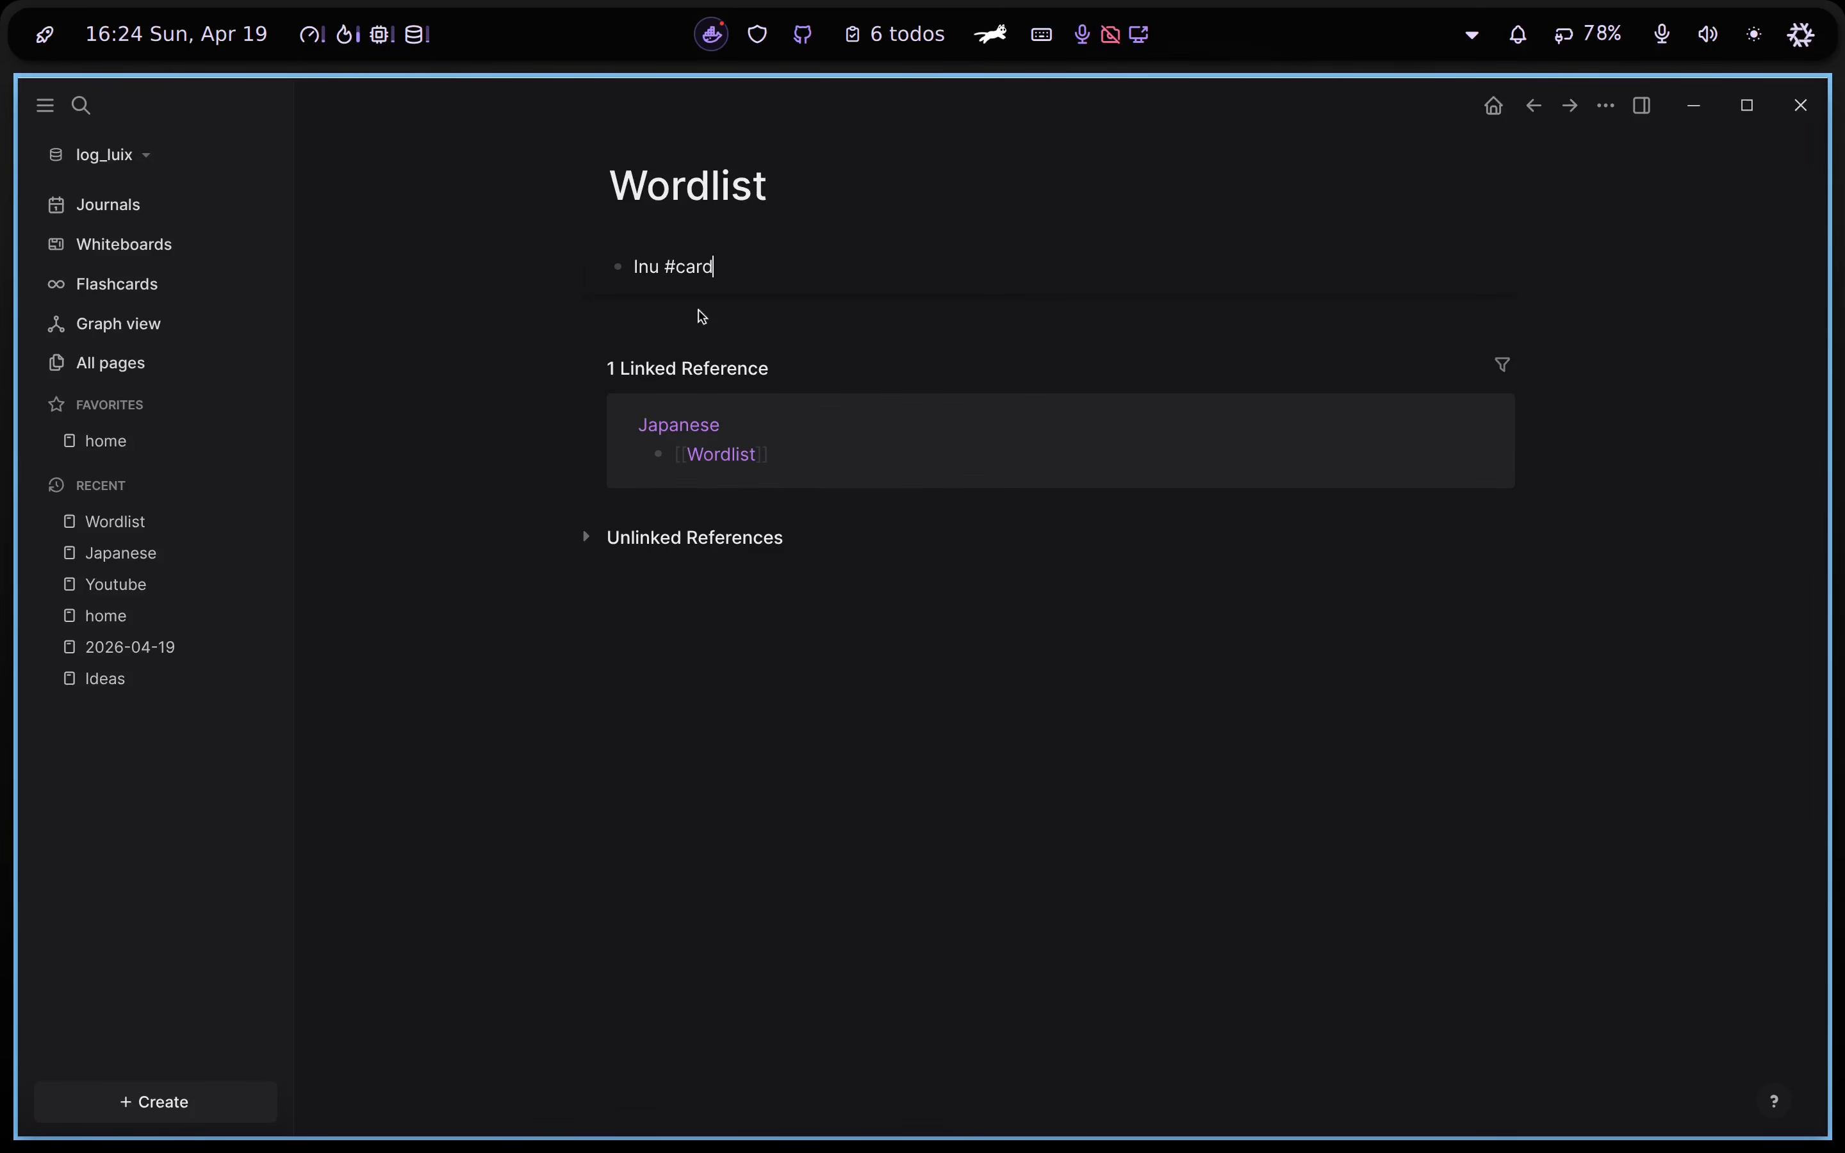
key("Return")
key("Tab")
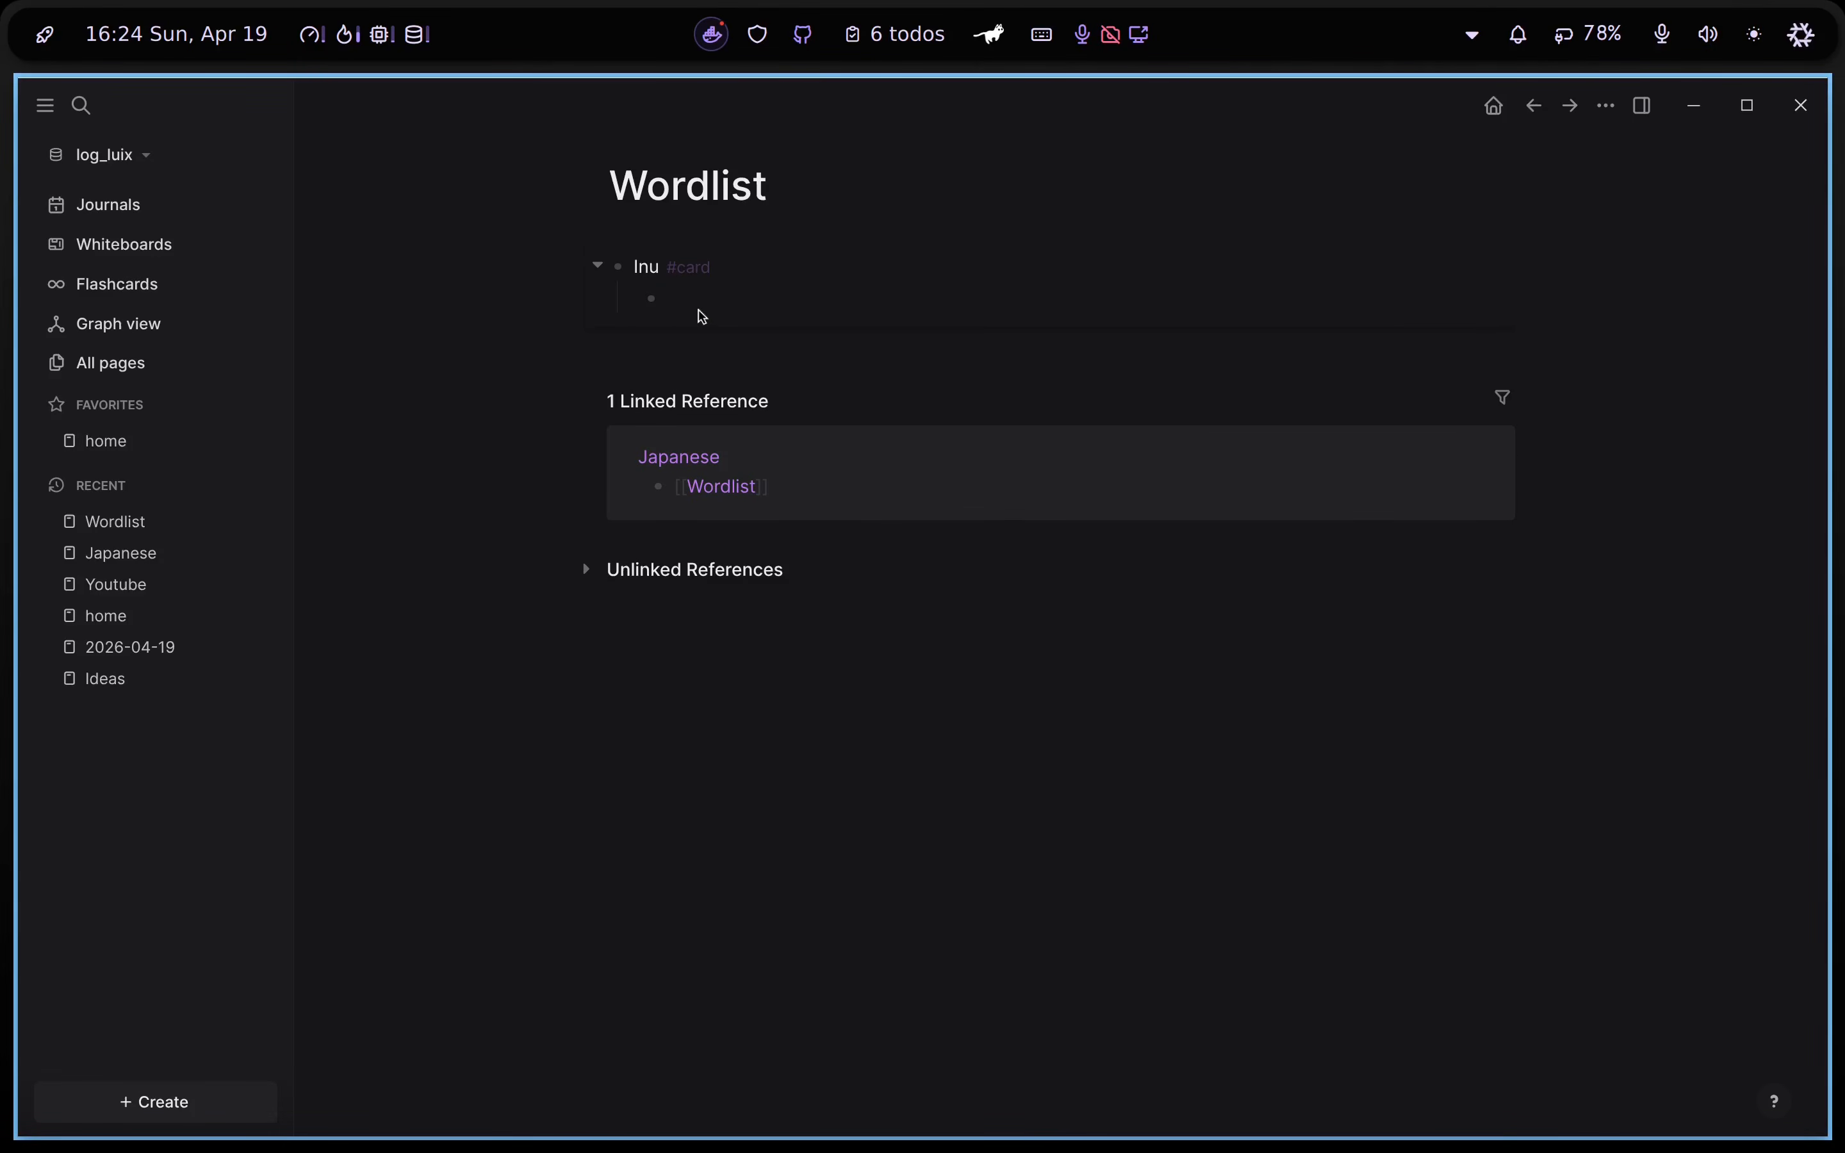
type("Dog")
key("Return")
Add a second top-level flashcard with Neko #card as the question and Cat nested as the answer
key("shift+Tab")
type("Neko")
key("Return")
key("Tab")
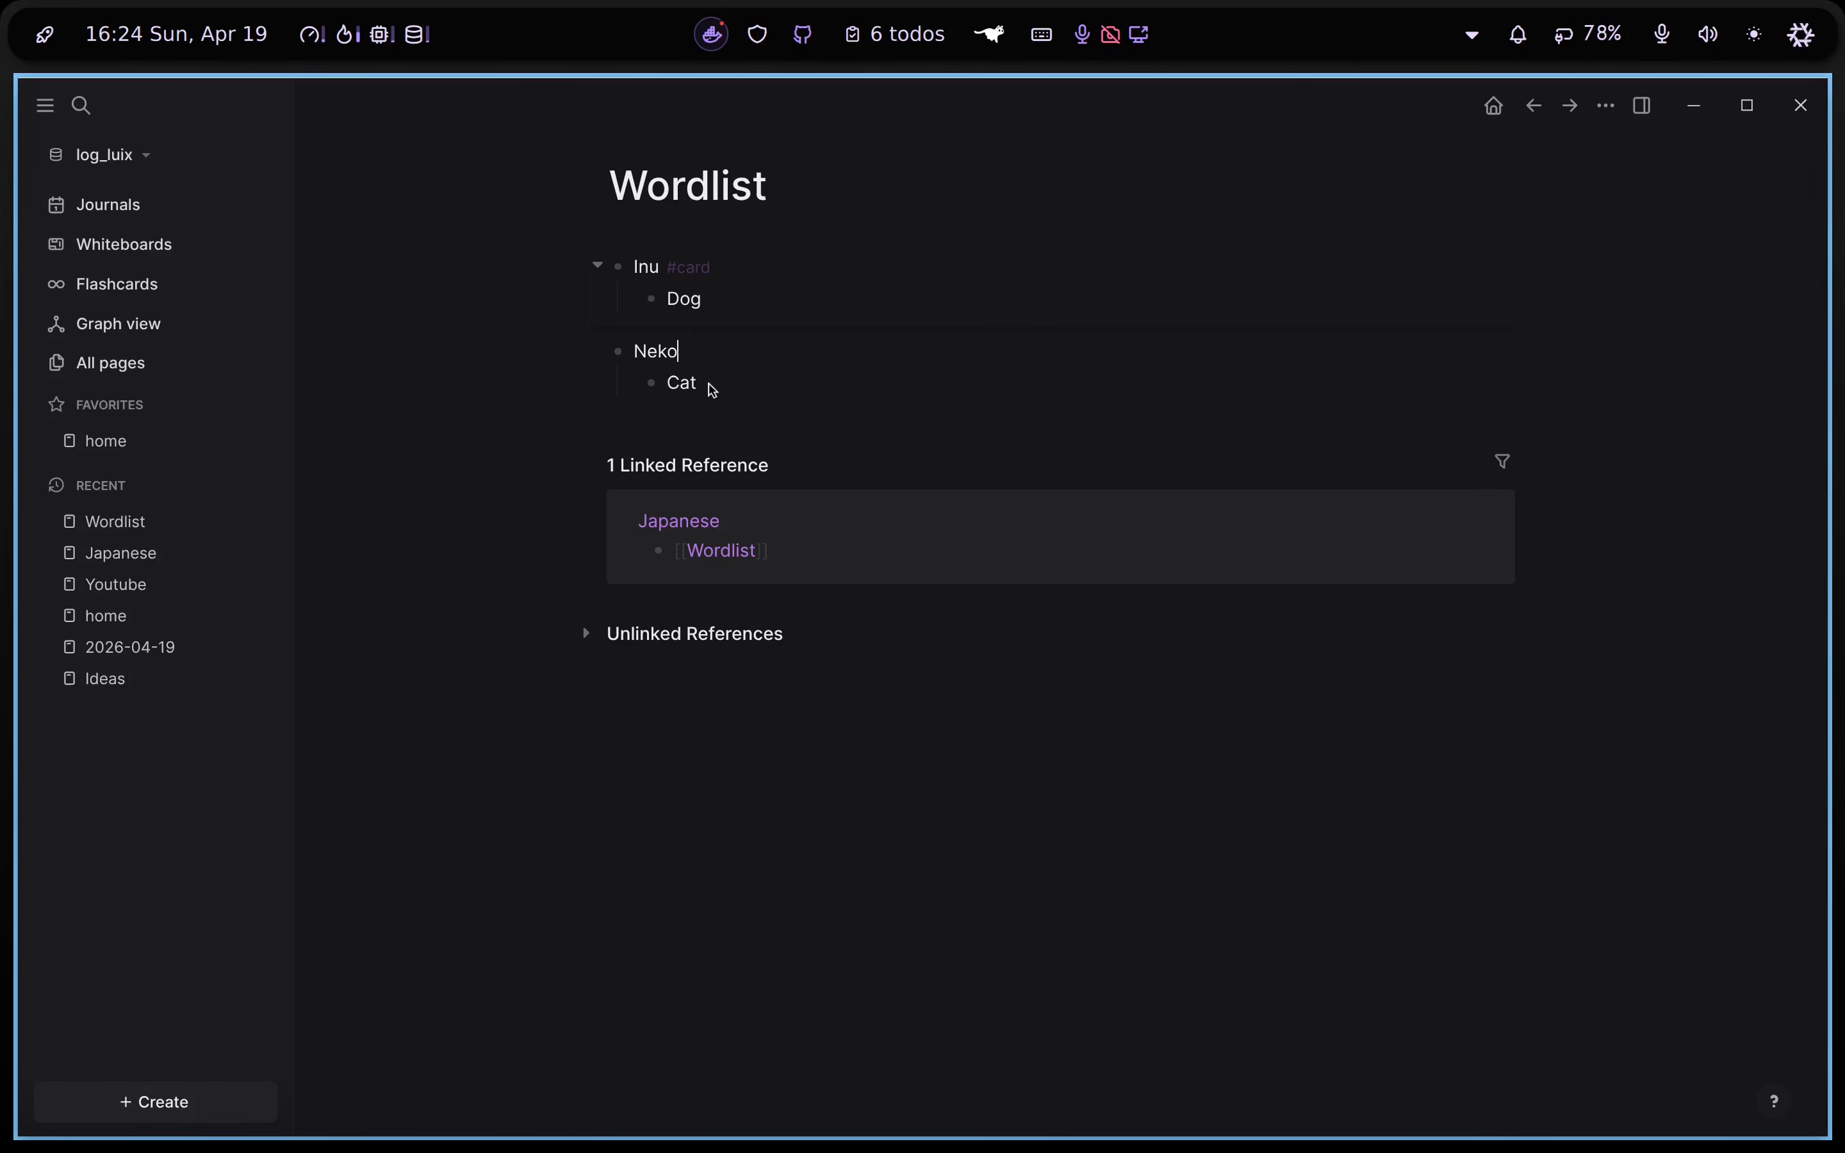
type("#card")
key("Escape")
key("Escape")
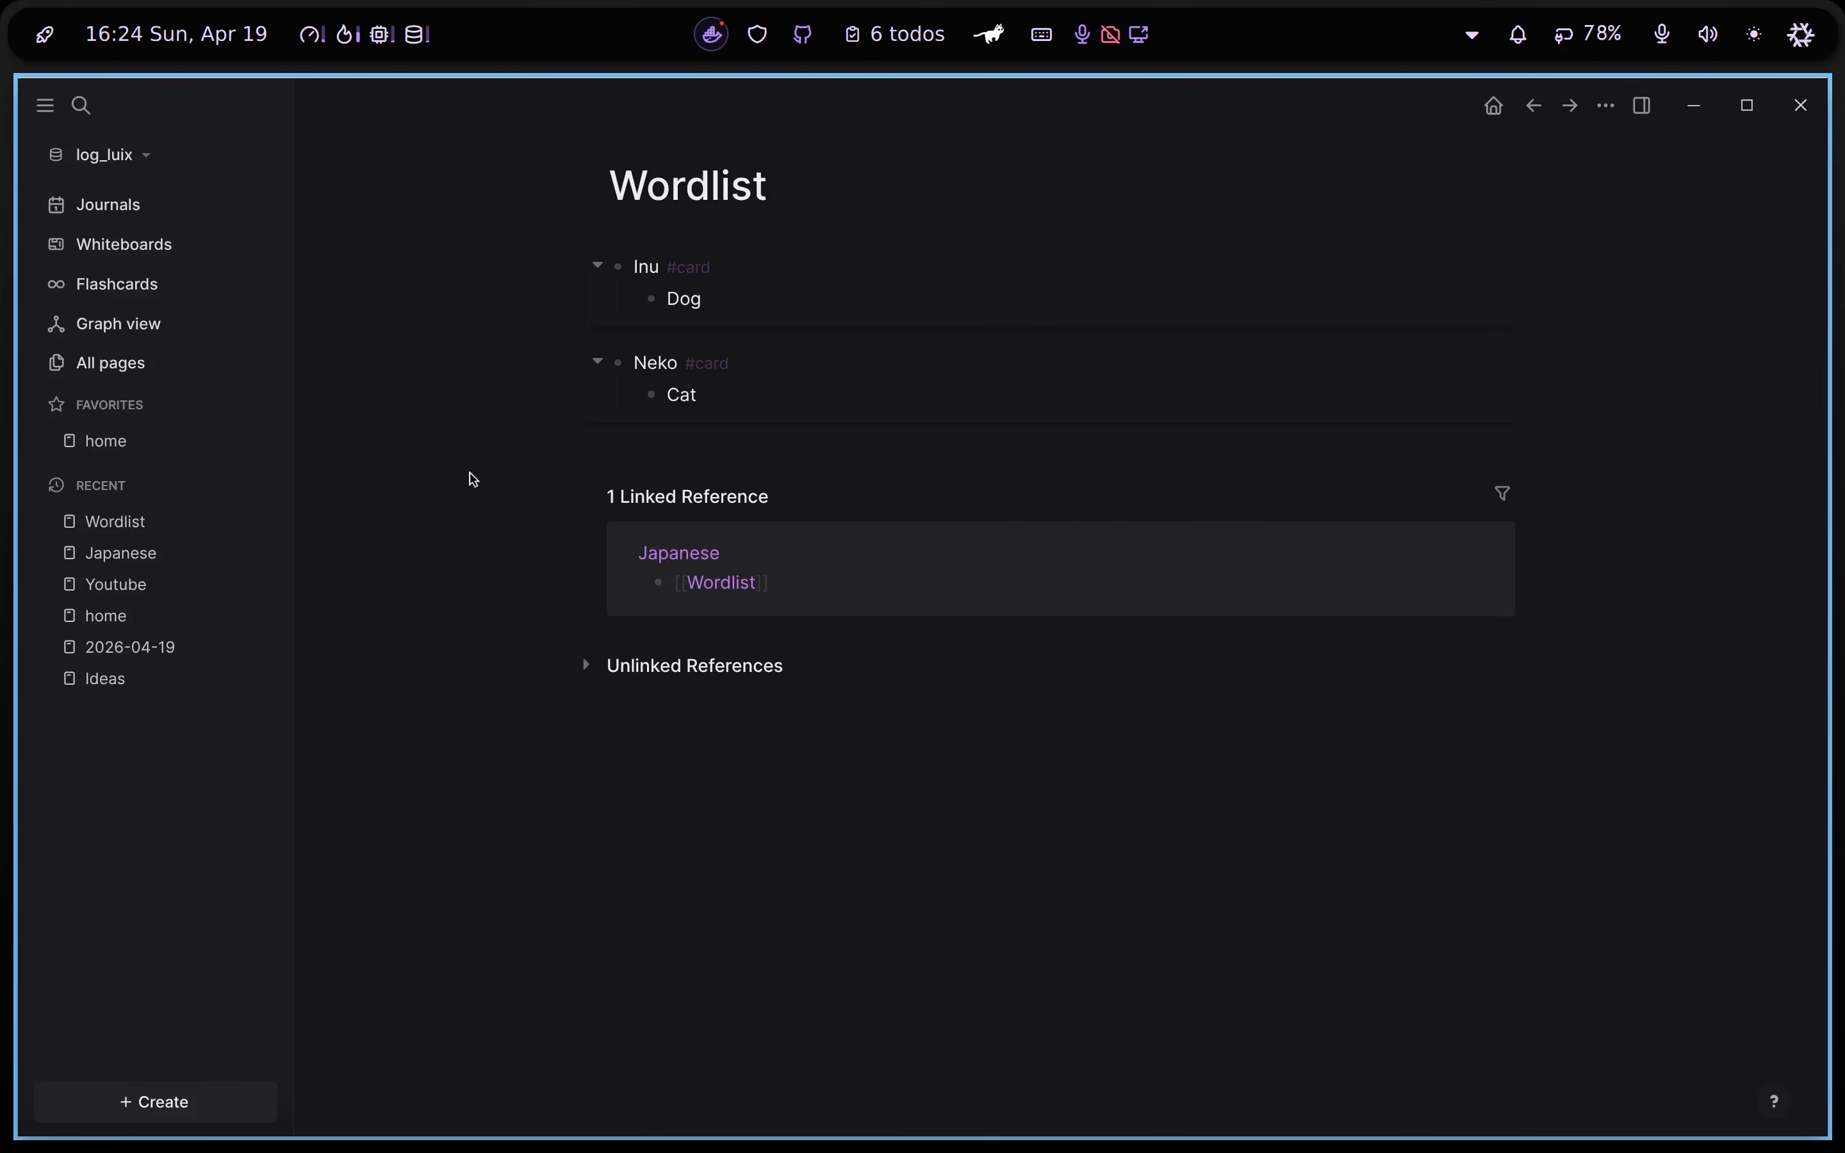
Open the flashcards review, step through the Inu and Neko cards with their answers, and close it
left_click(152, 301)
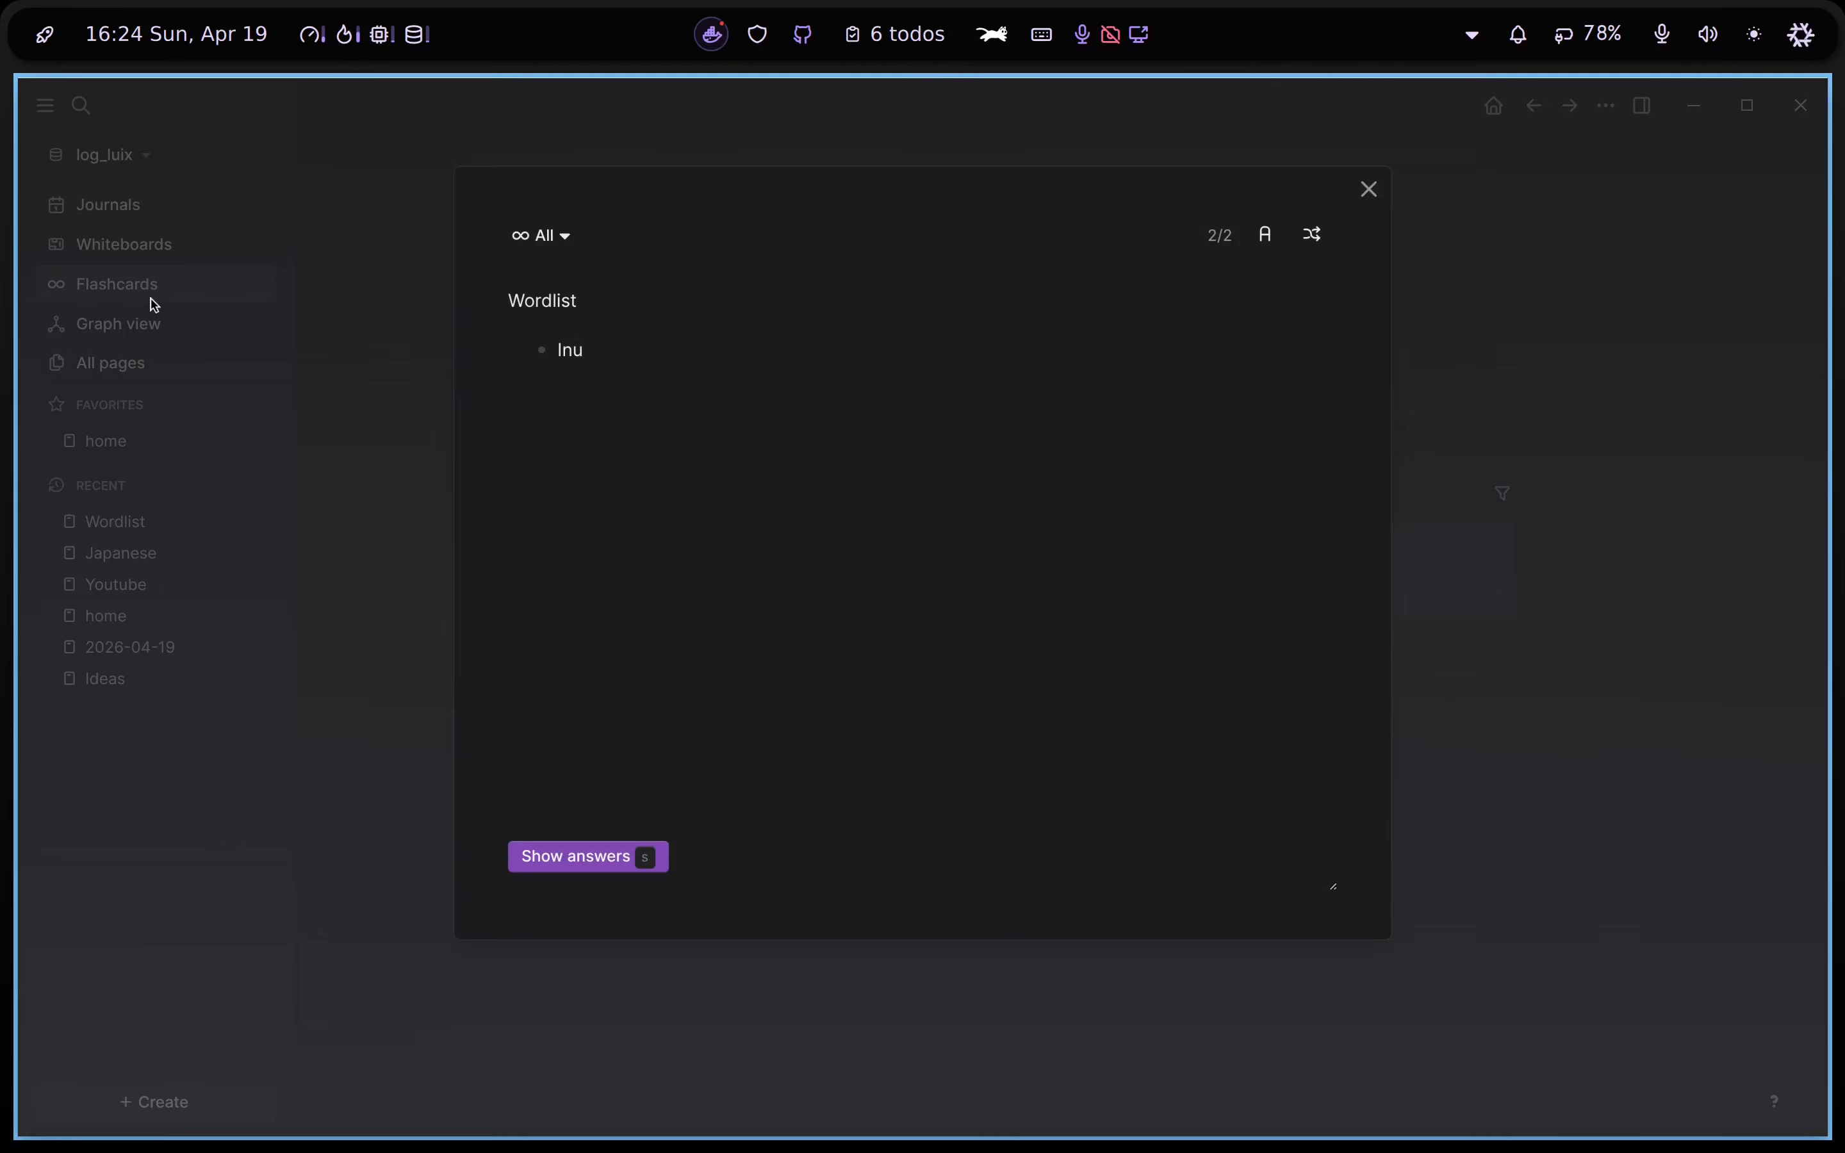
left_click(1268, 243)
left_click(949, 862)
left_click(597, 861)
left_click(587, 859)
left_click(585, 858)
left_click(602, 854)
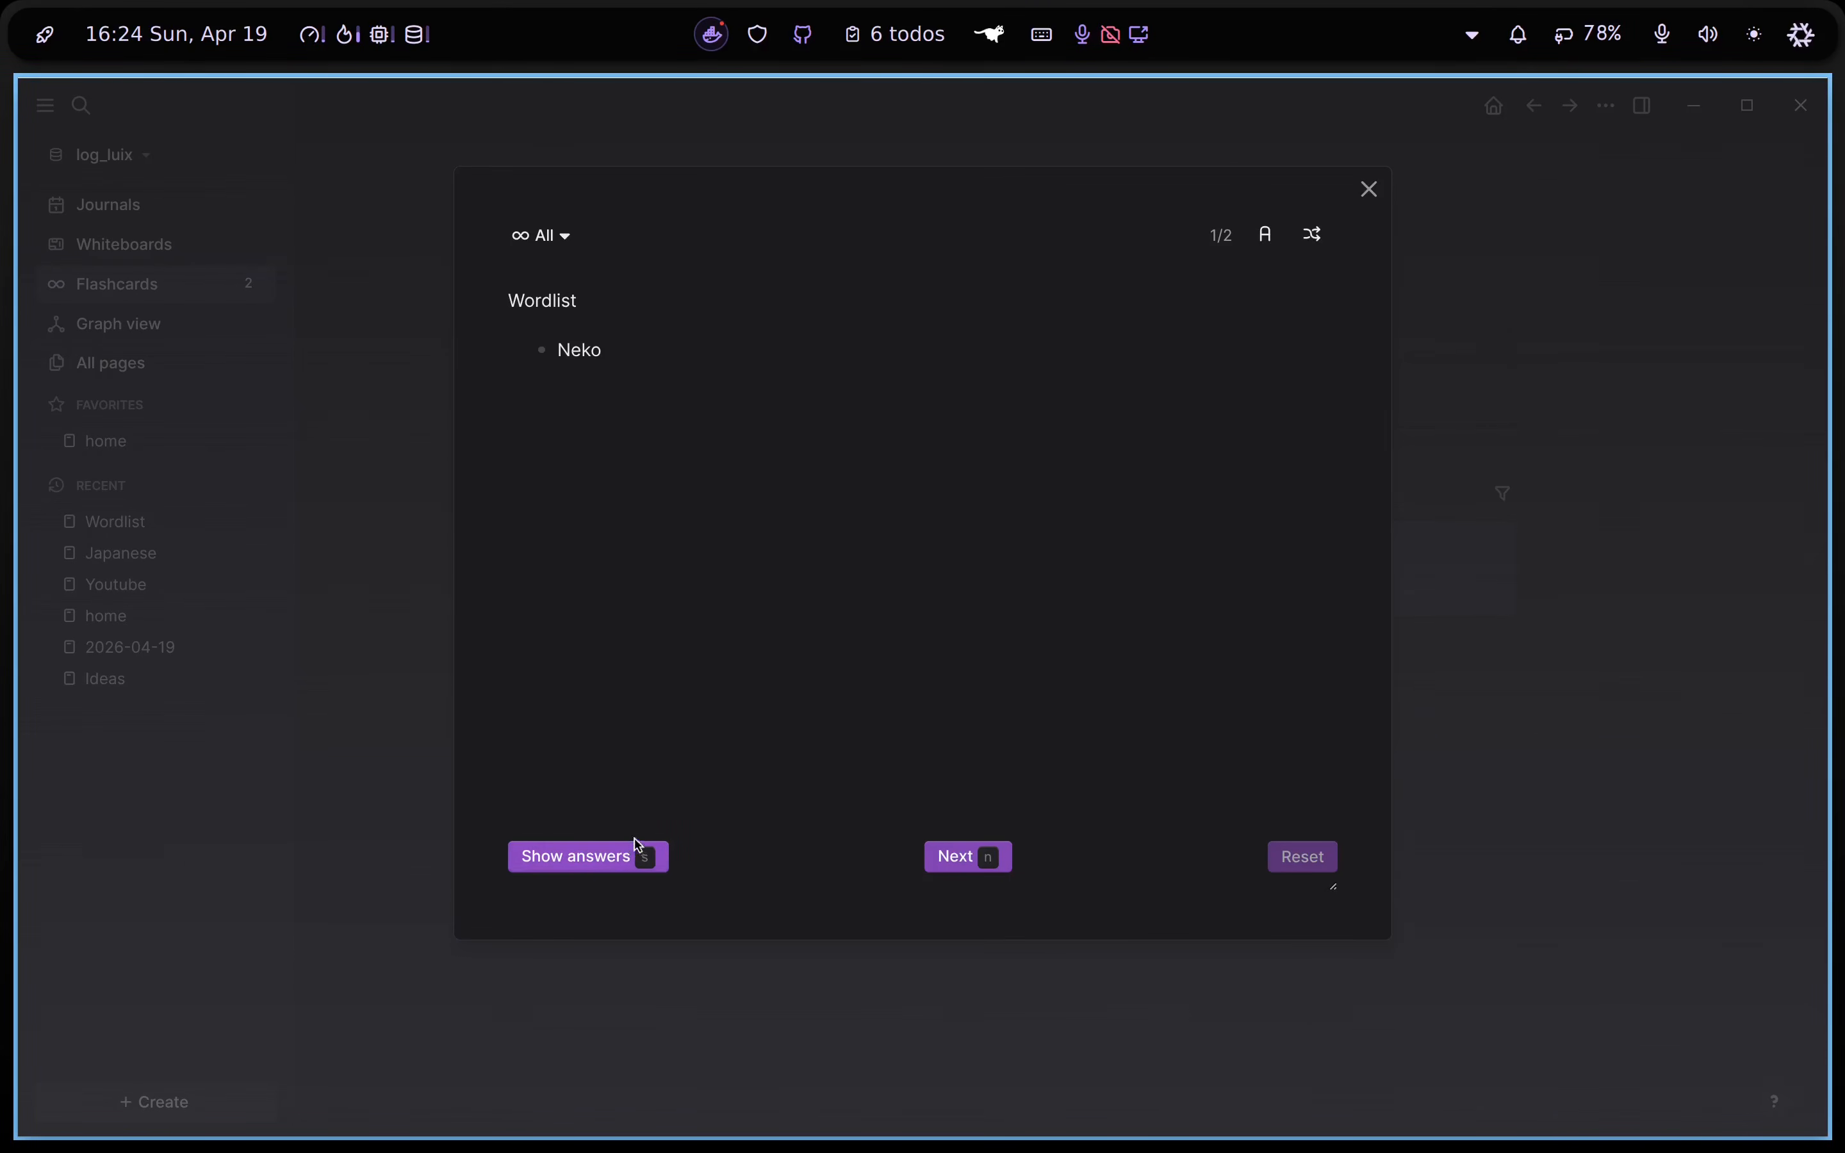
key("Escape")
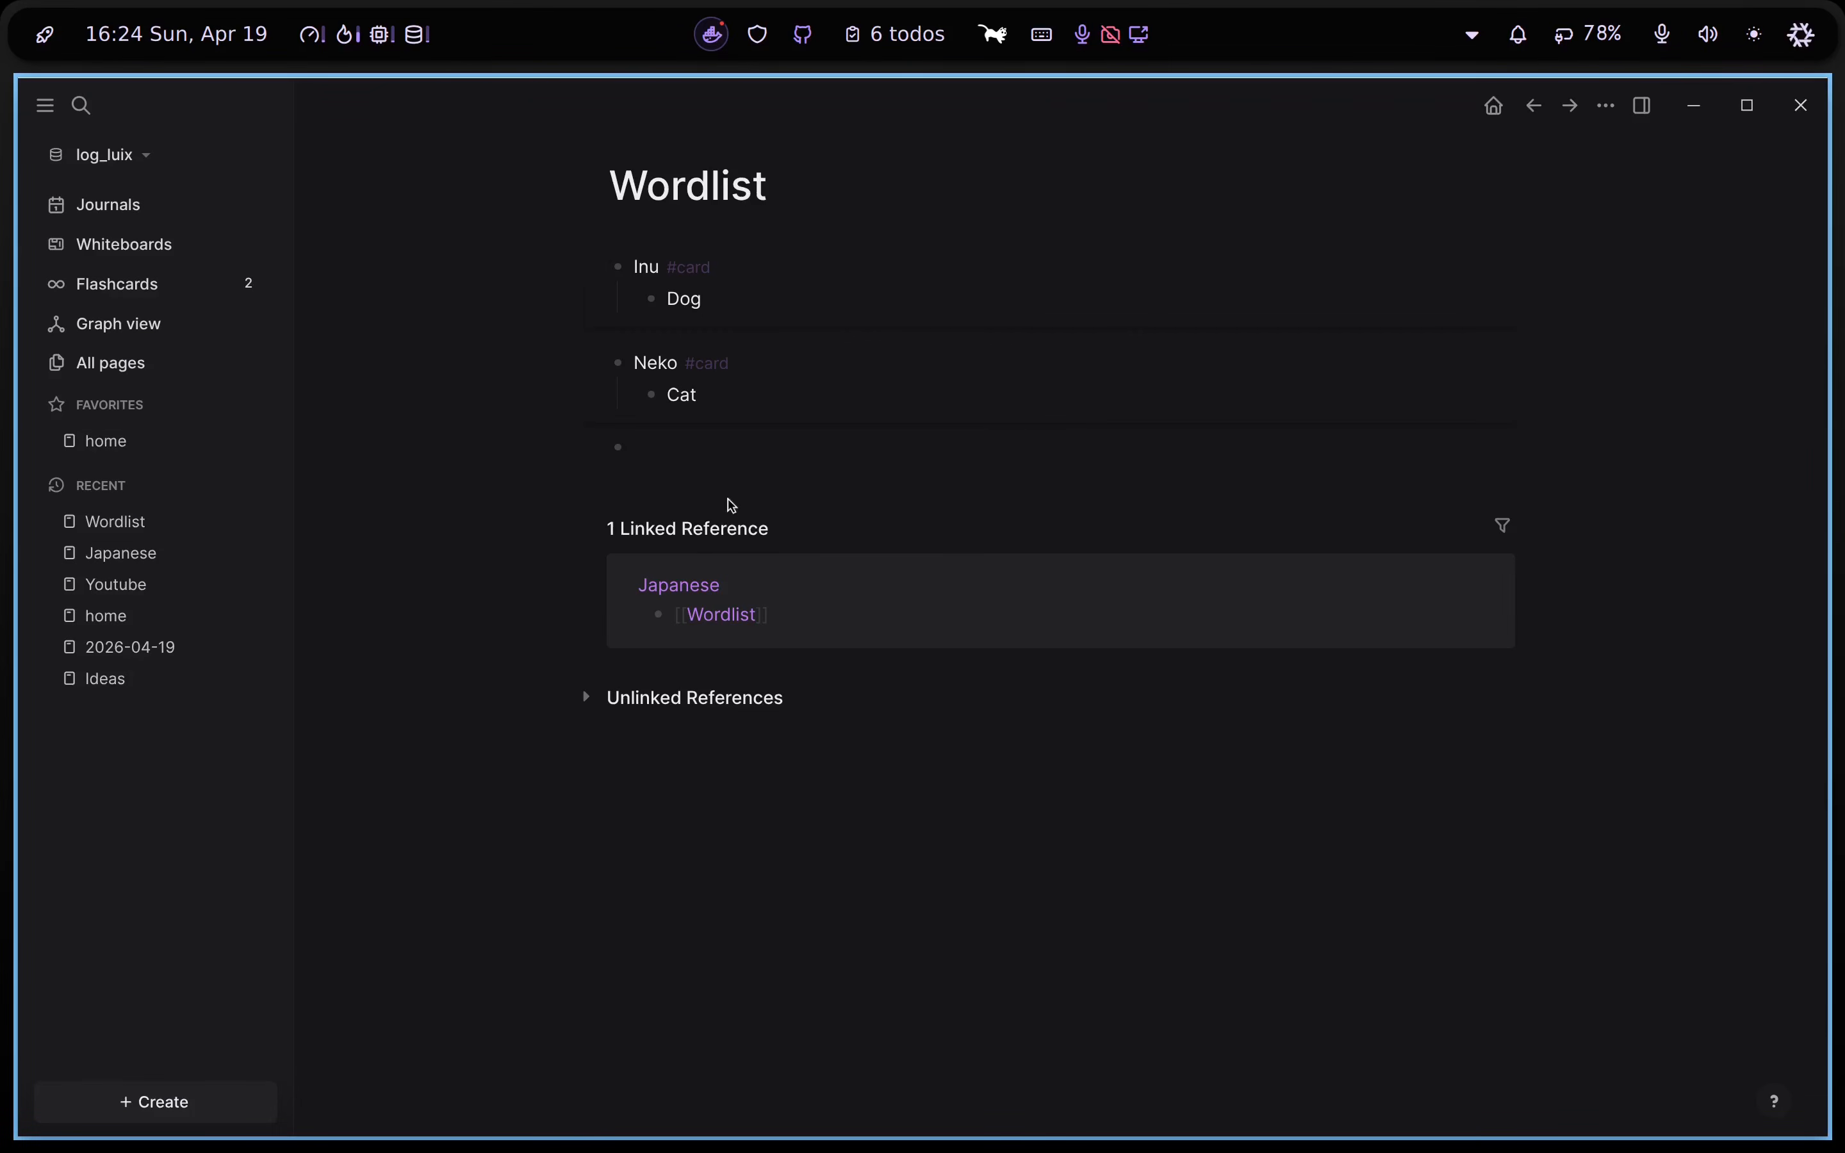
Embed a {{cards}} block in a new bullet below the Neko card and tag both the Neko and Inu cards with #japanese
key("Return")
type("{{cards")
left_click(814, 380)
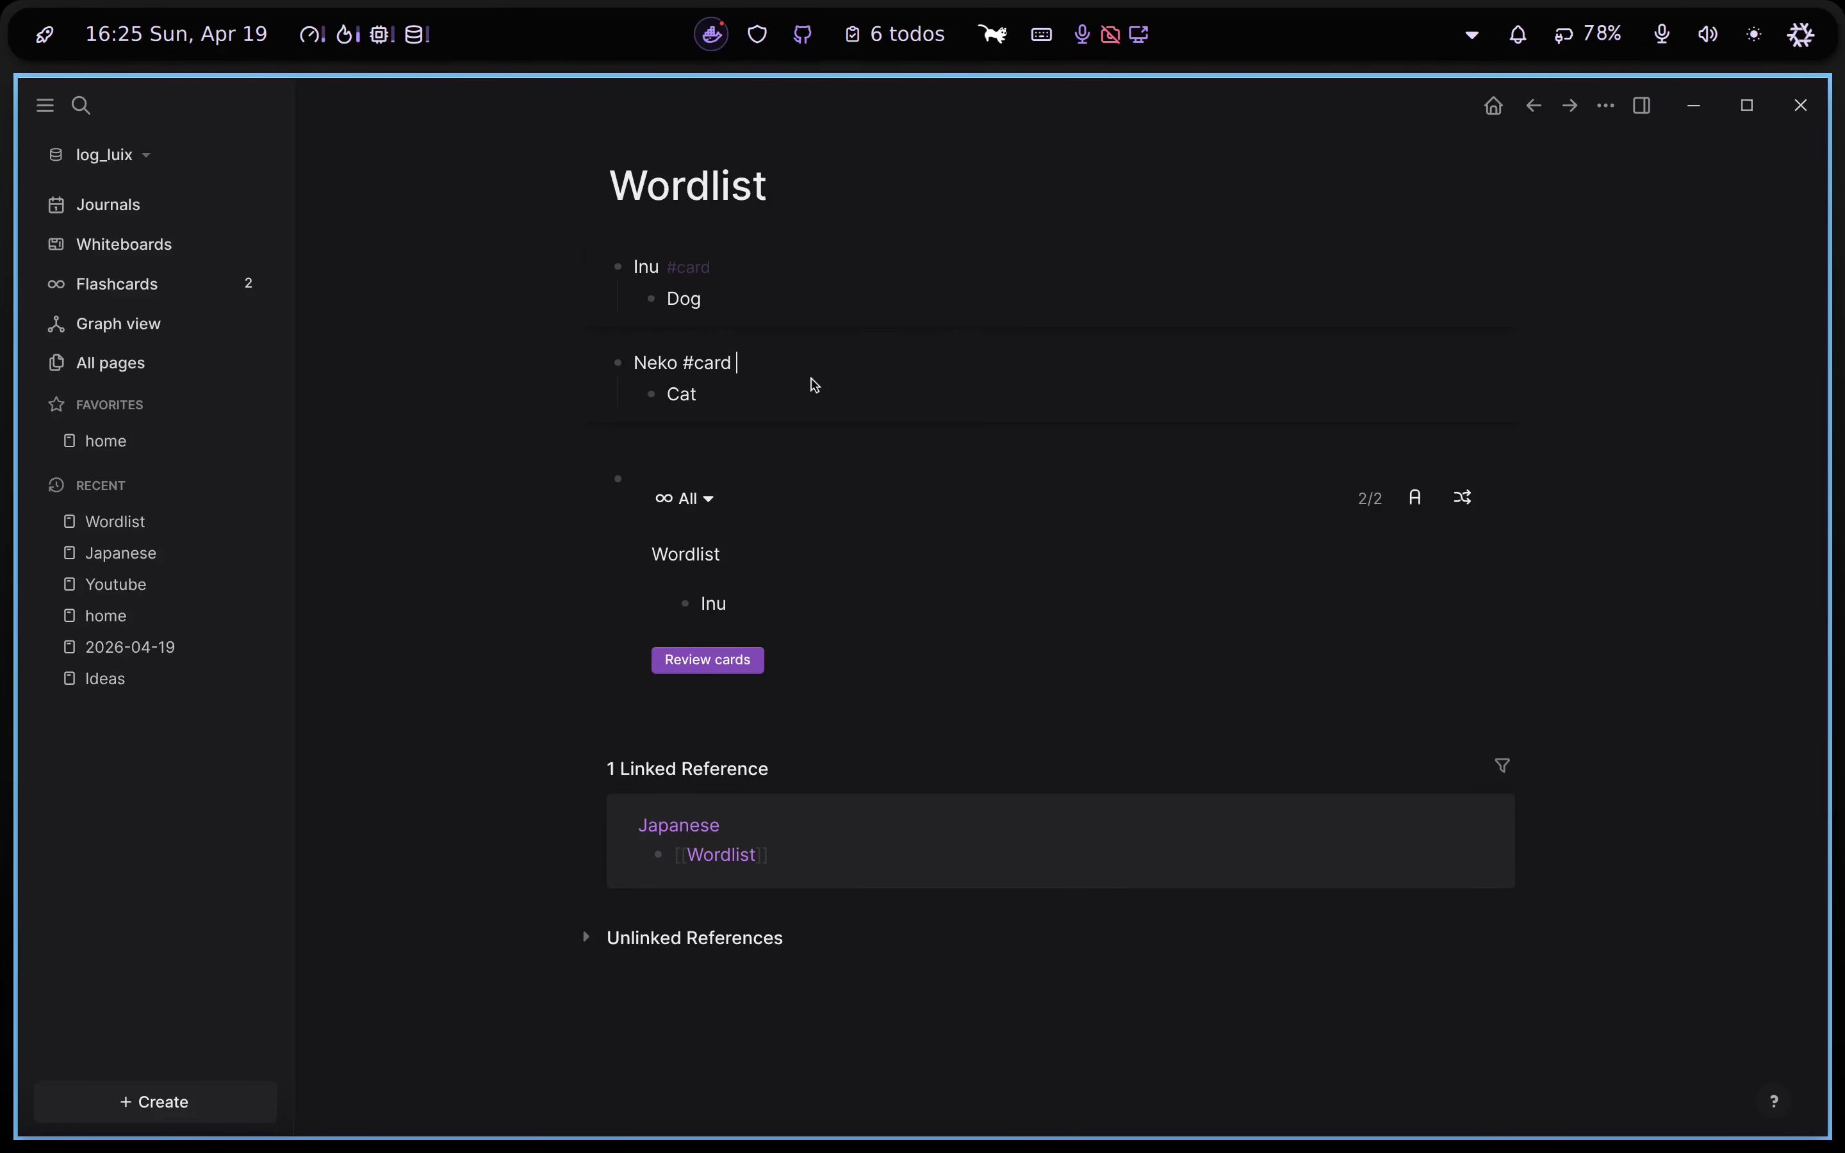
type("#japanese")
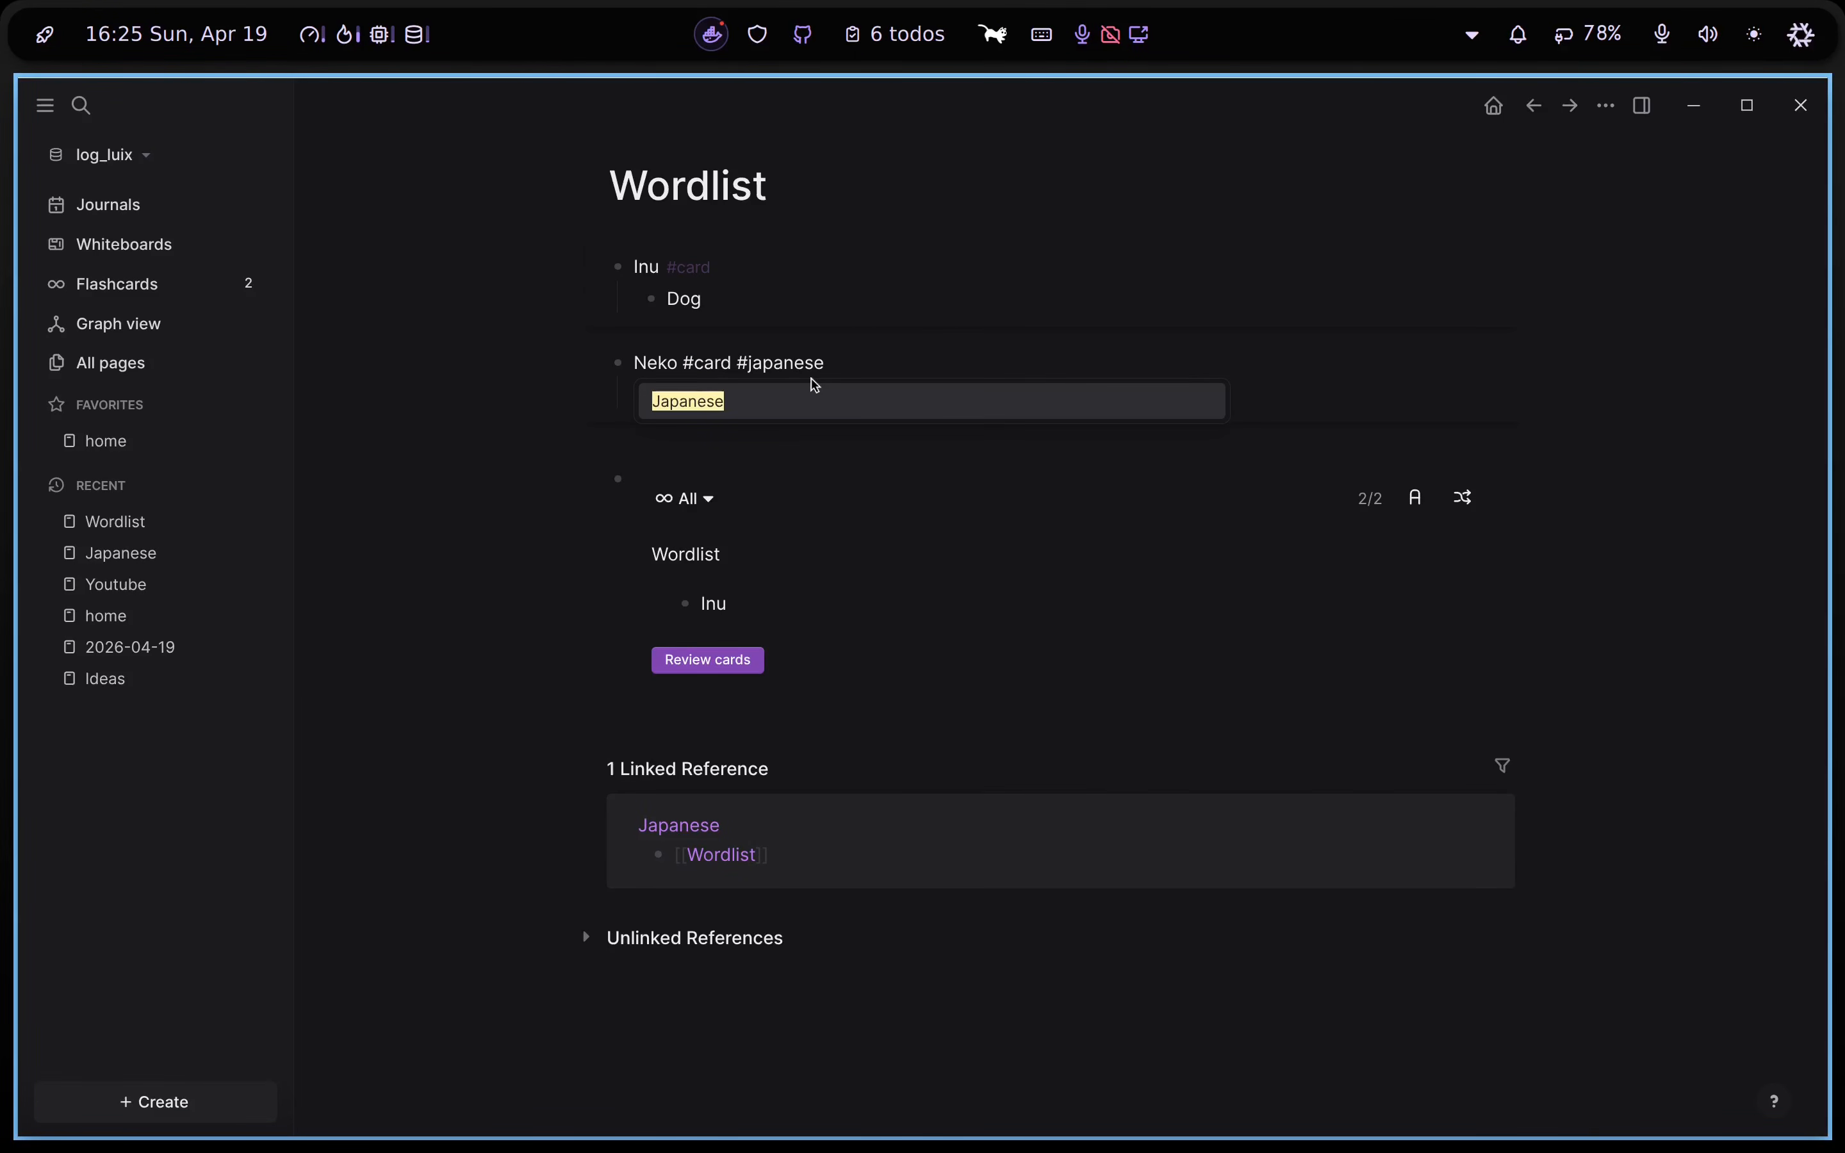
left_click(822, 276)
type("#japanese")
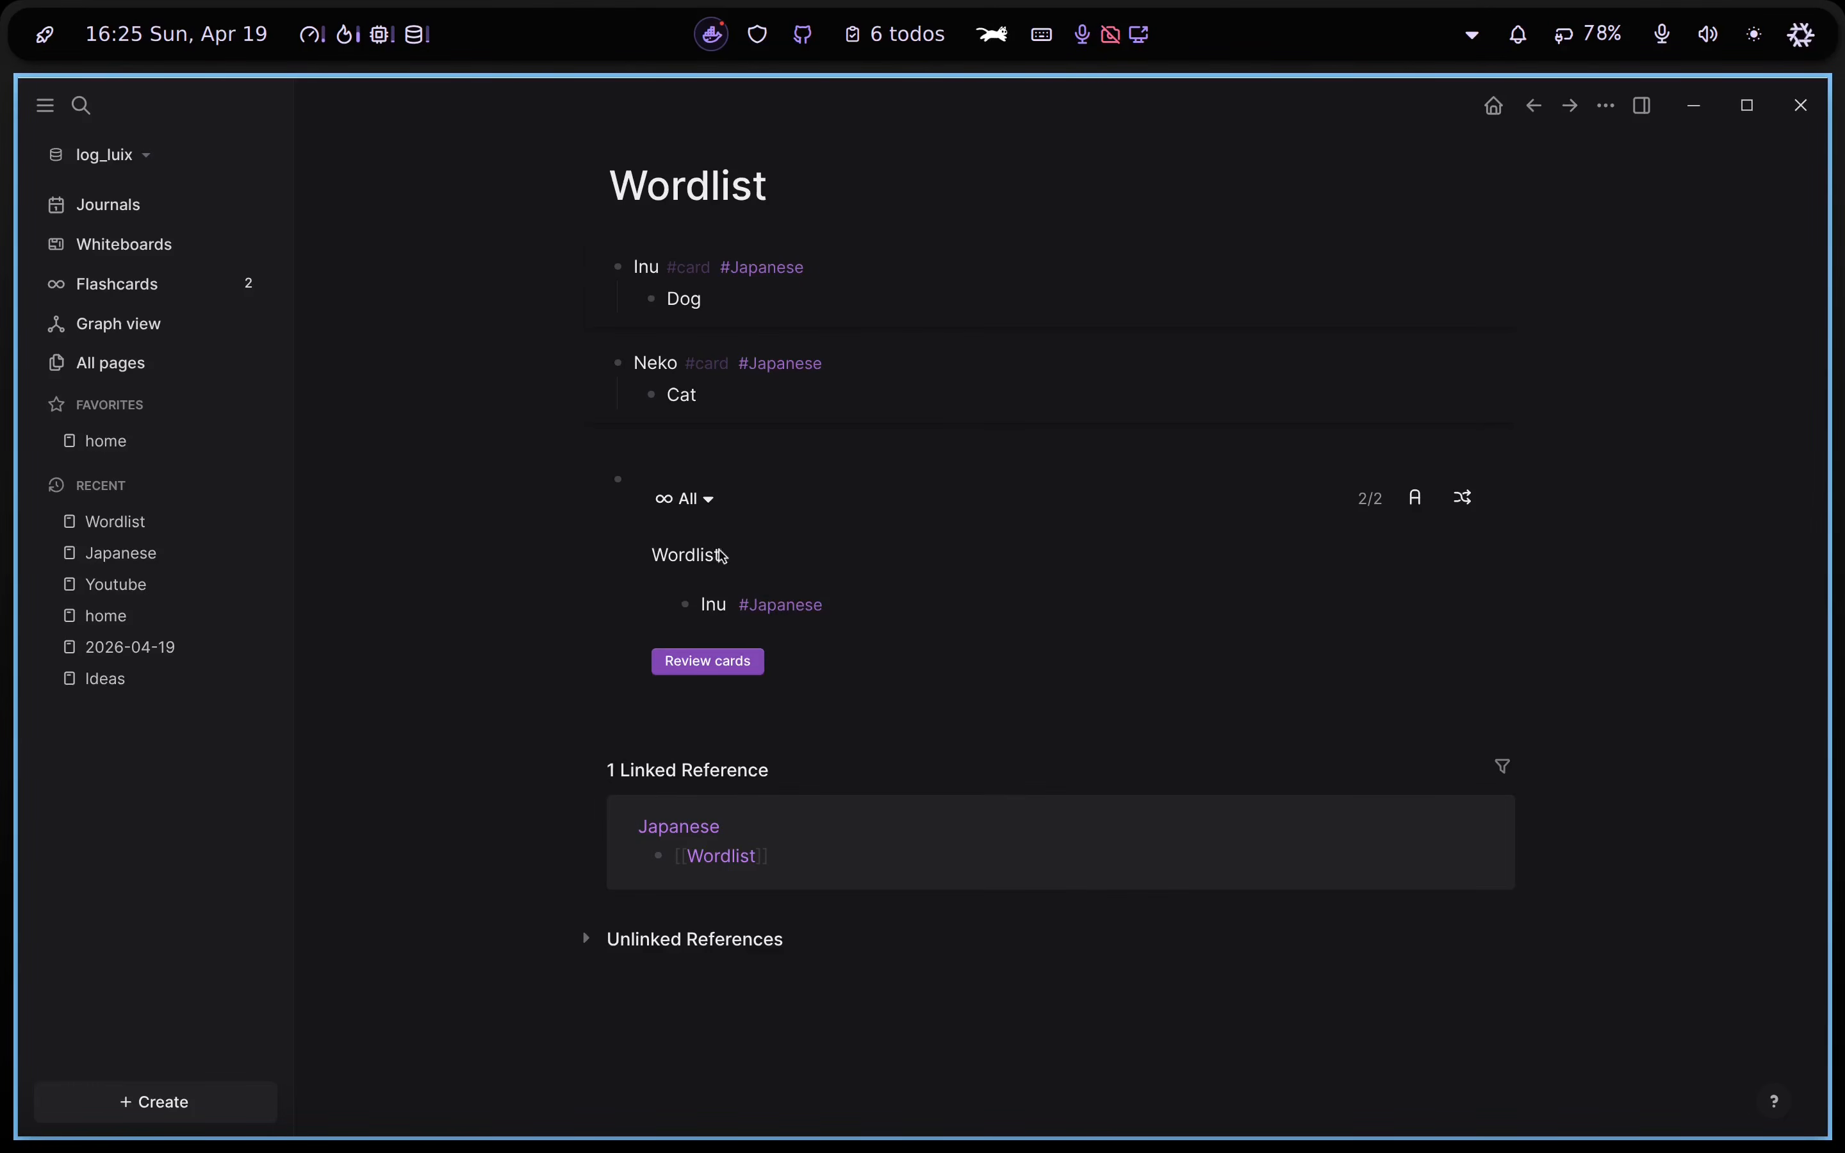
Add a Test #card #test bullet between the Neko card and the embedded cards block
left_click(799, 489)
left_click(768, 435)
left_click(750, 441)
type("Test #card ")
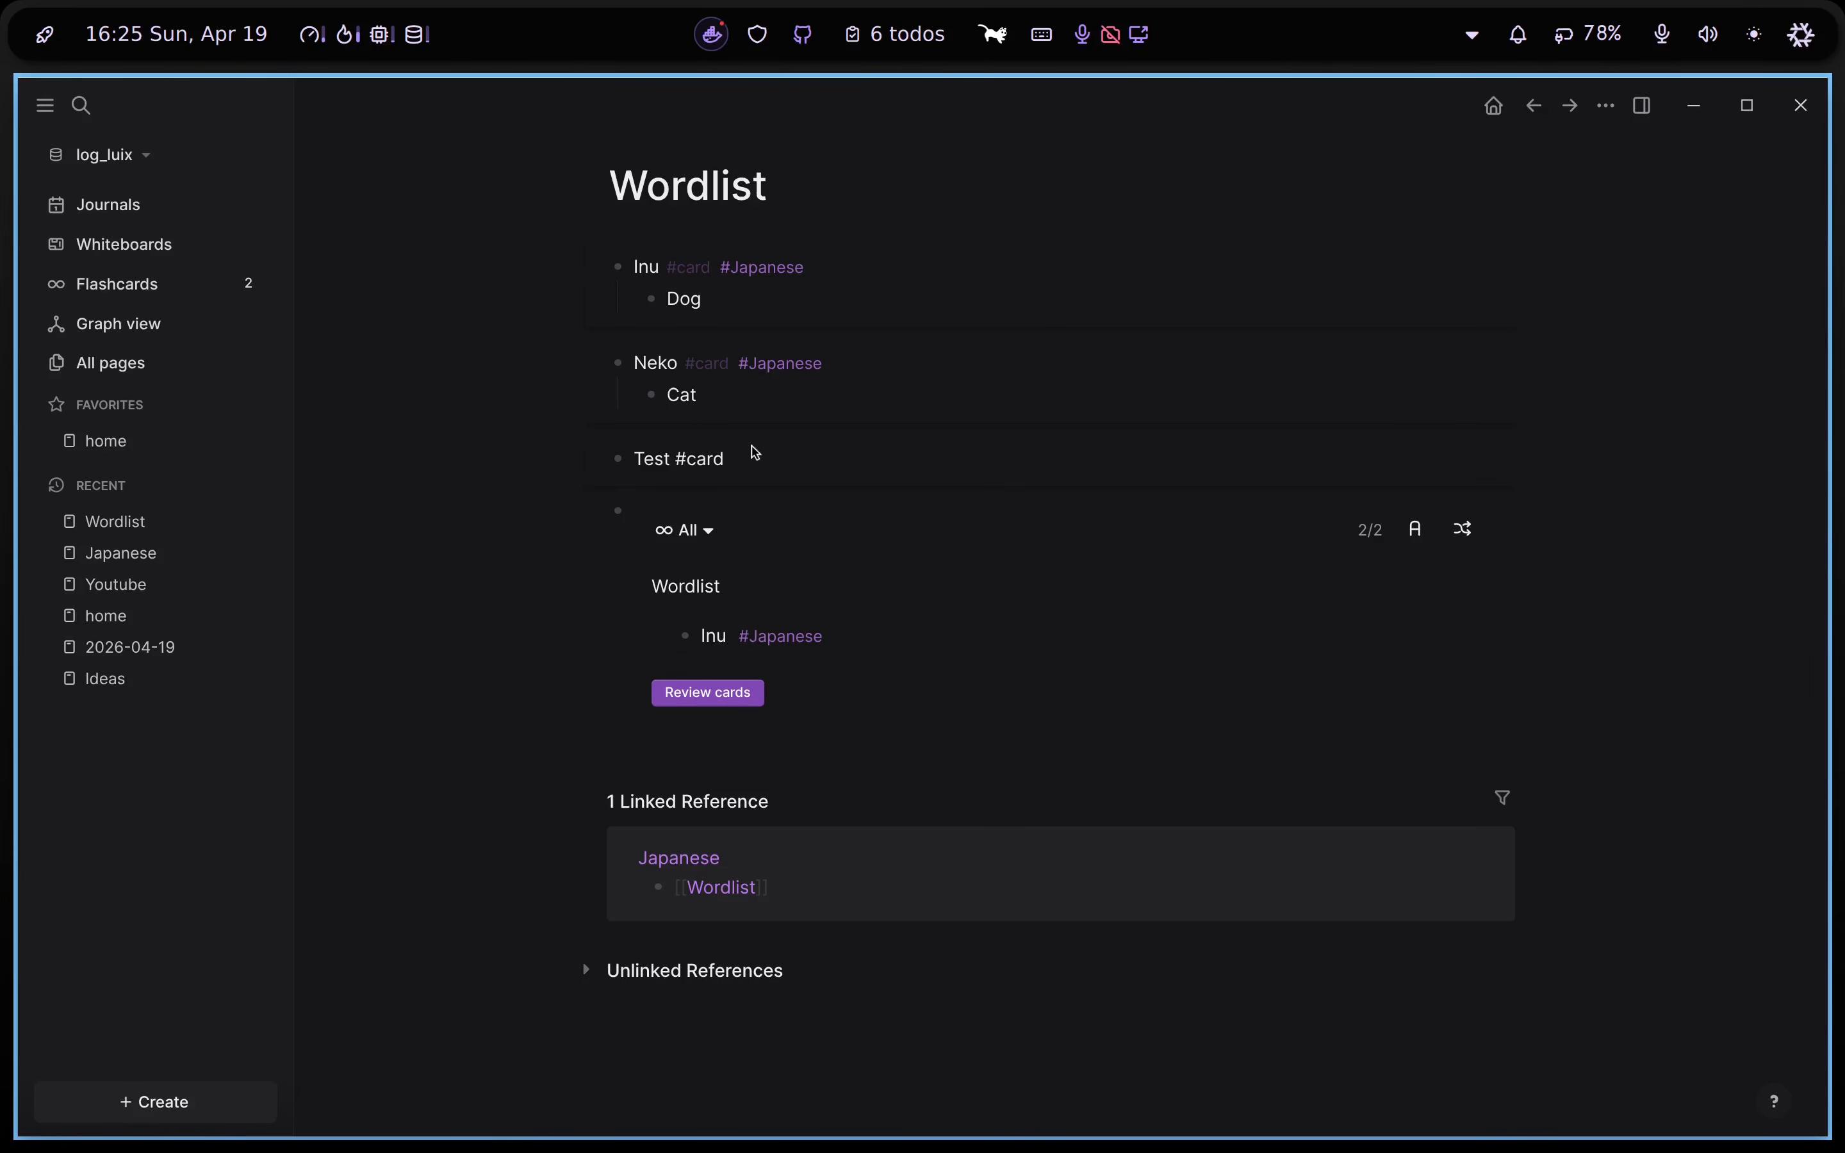
type("#test")
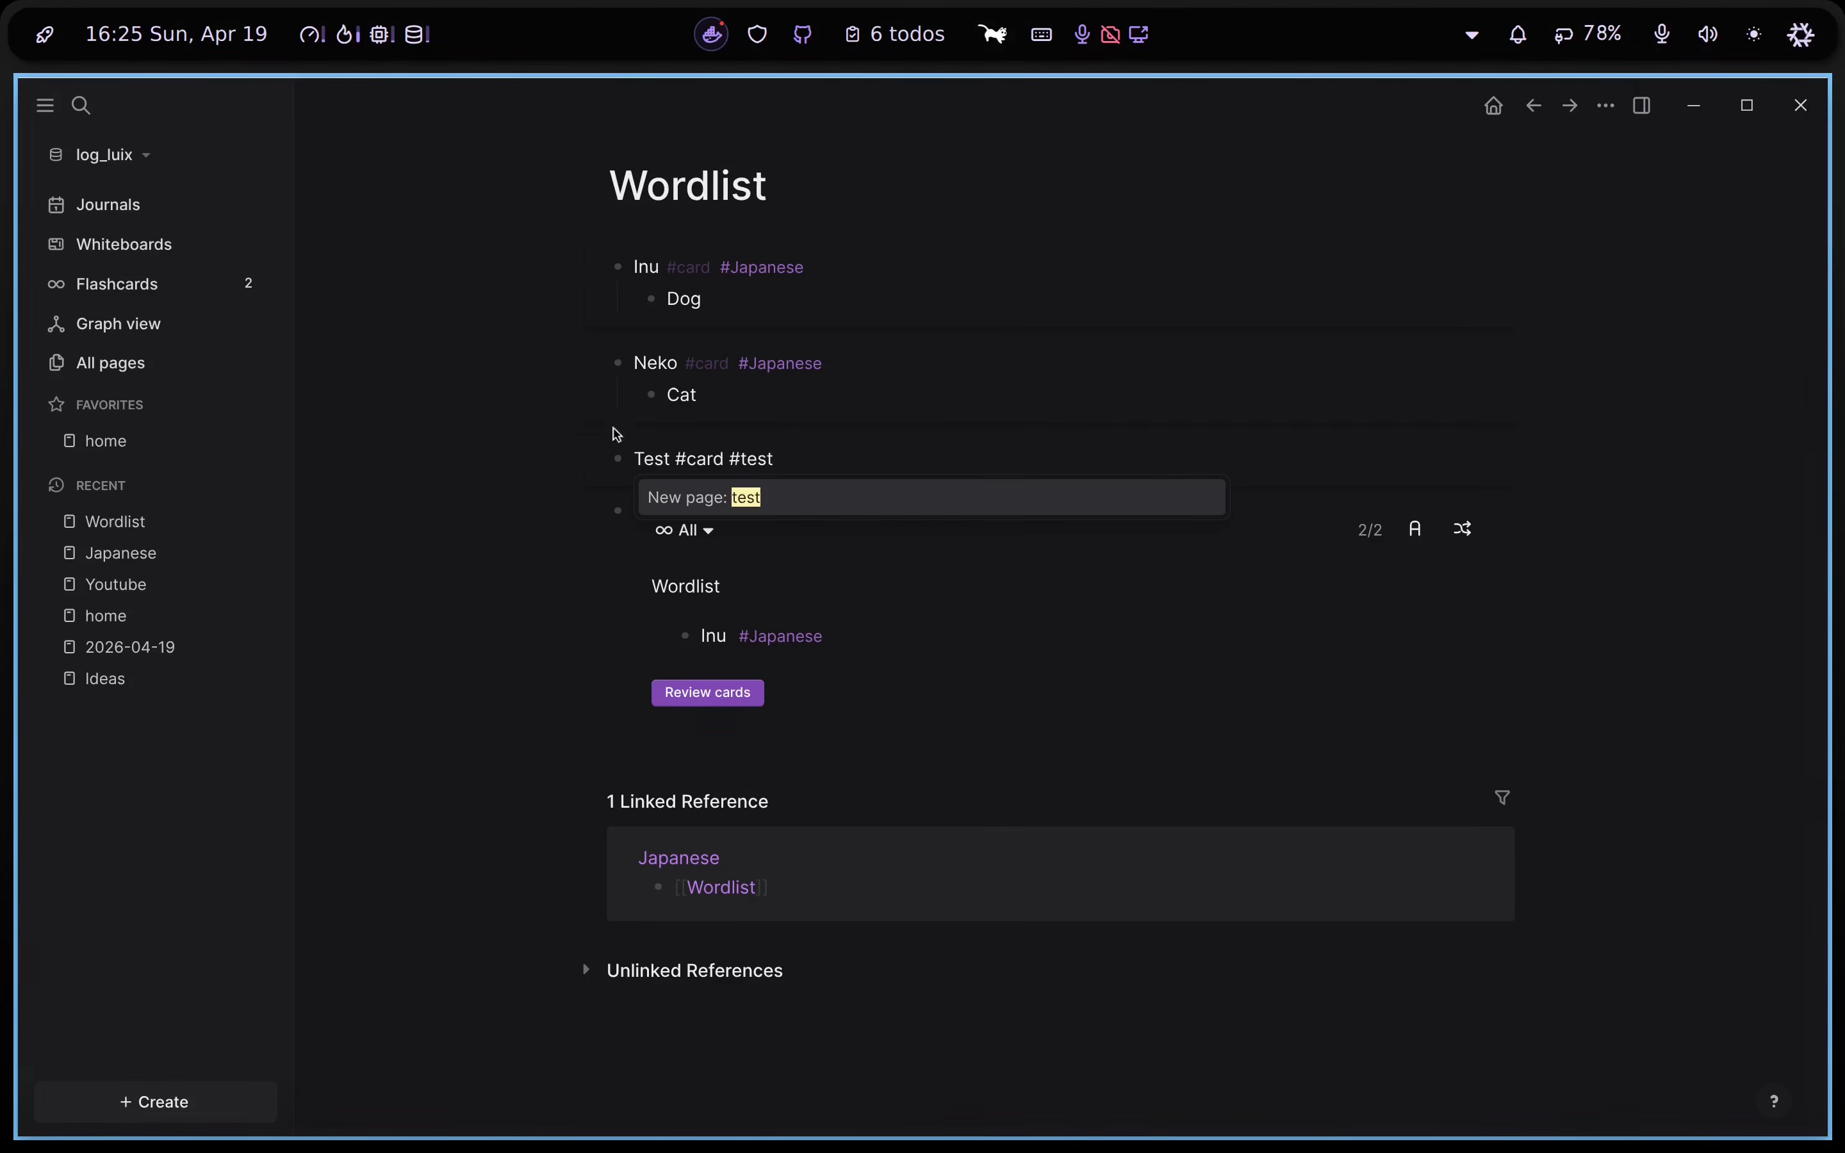
Open the flashcards review, skip through all the cards in the All deck and close it
left_click(175, 285)
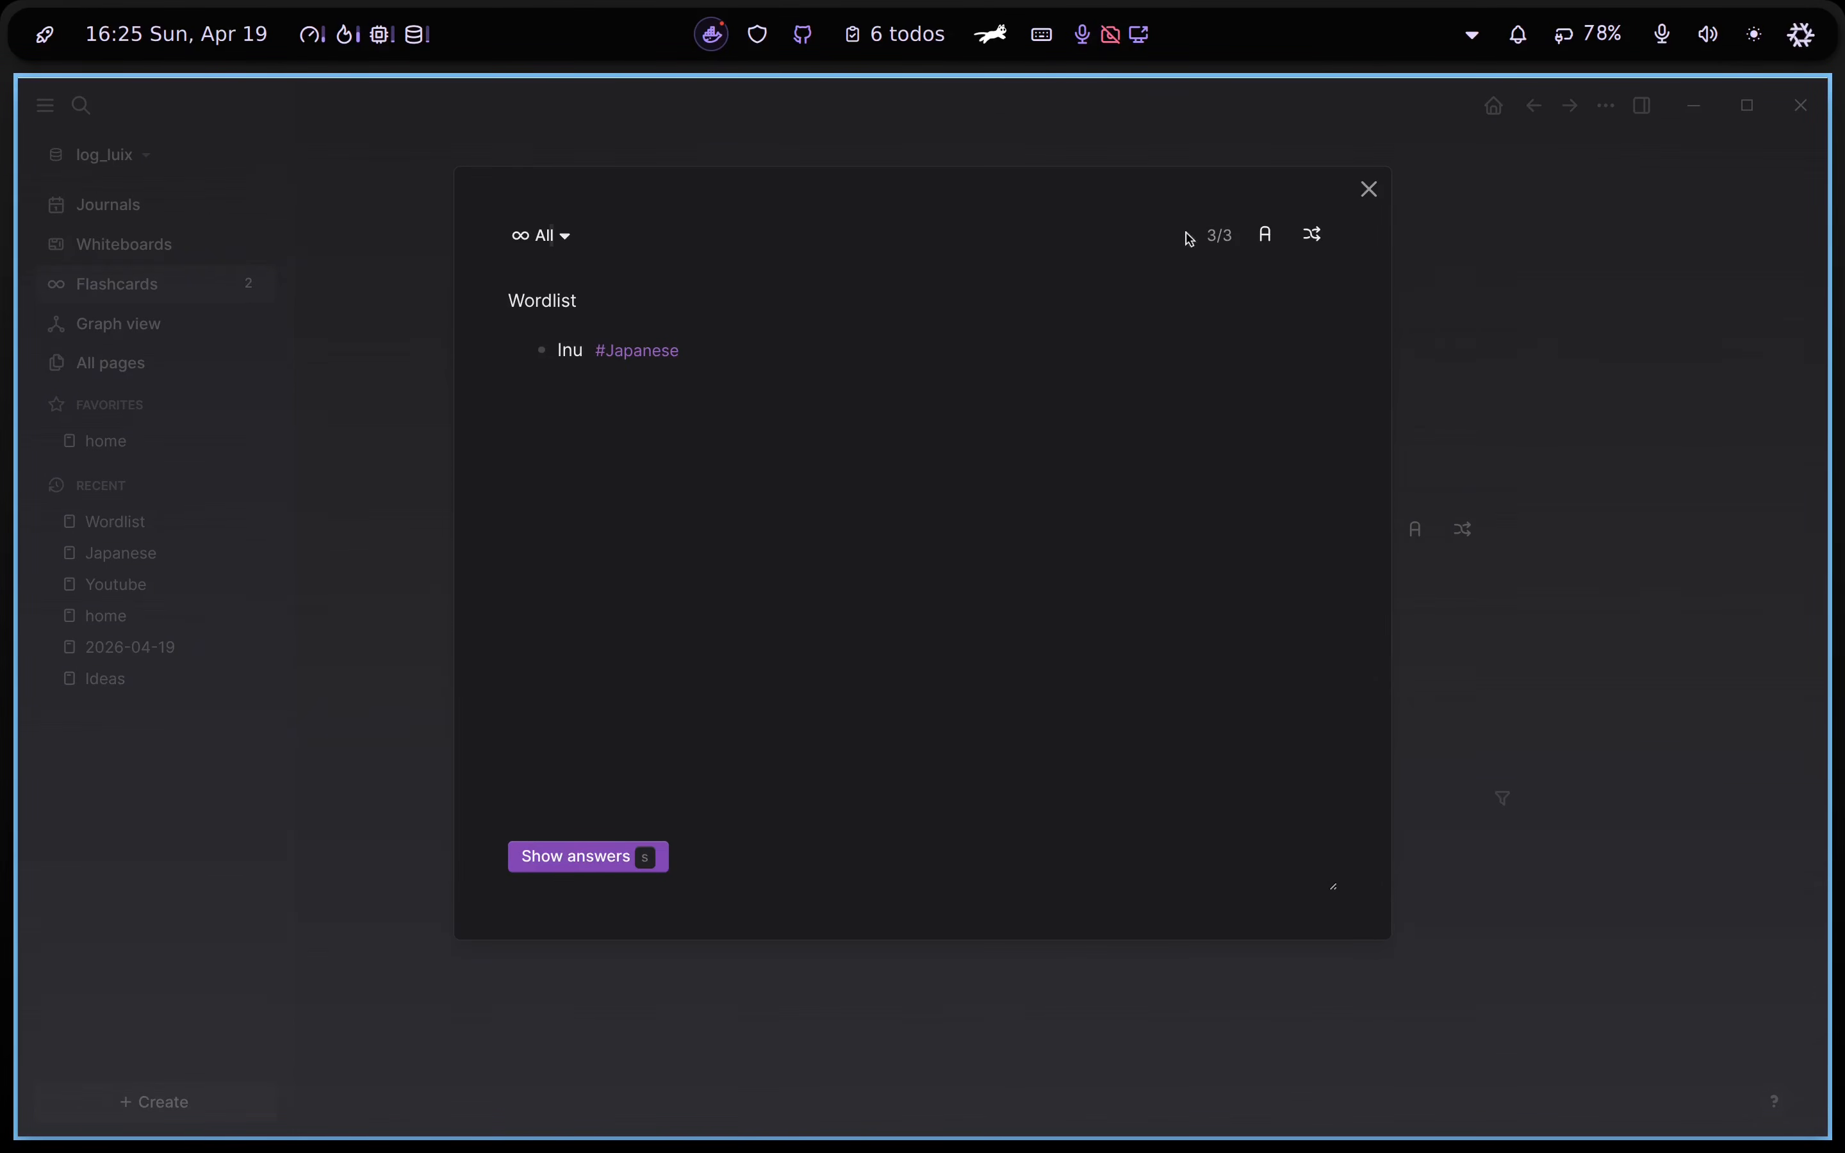
left_click(1266, 234)
left_click(957, 862)
left_click(958, 862)
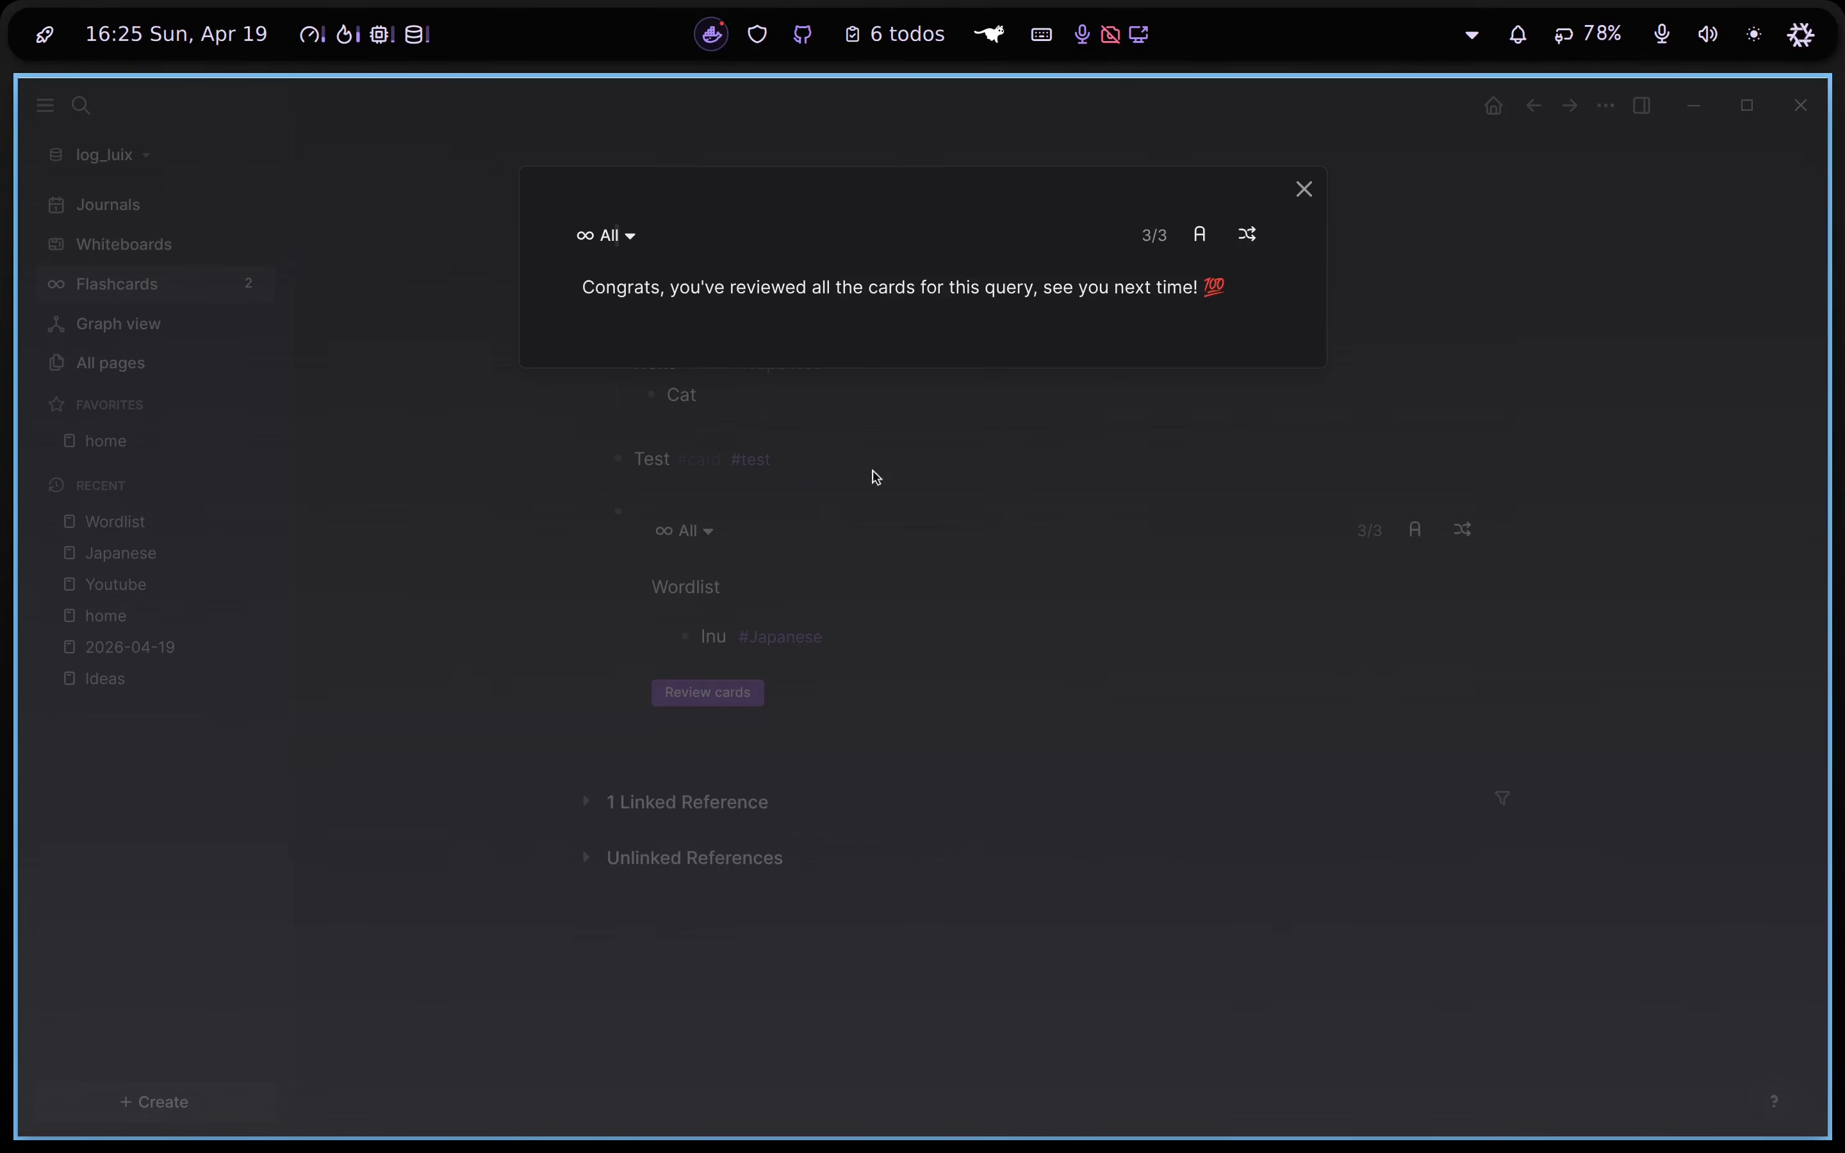
left_click(1304, 191)
Restrict the embedded cards block to the Japanese tag so that it reads {{cards Japanese}}
left_click(741, 594)
type("apanese")
key("Escape")
View the embedded block's deck choices, open the review of the Japanese cards and close it
left_click(757, 532)
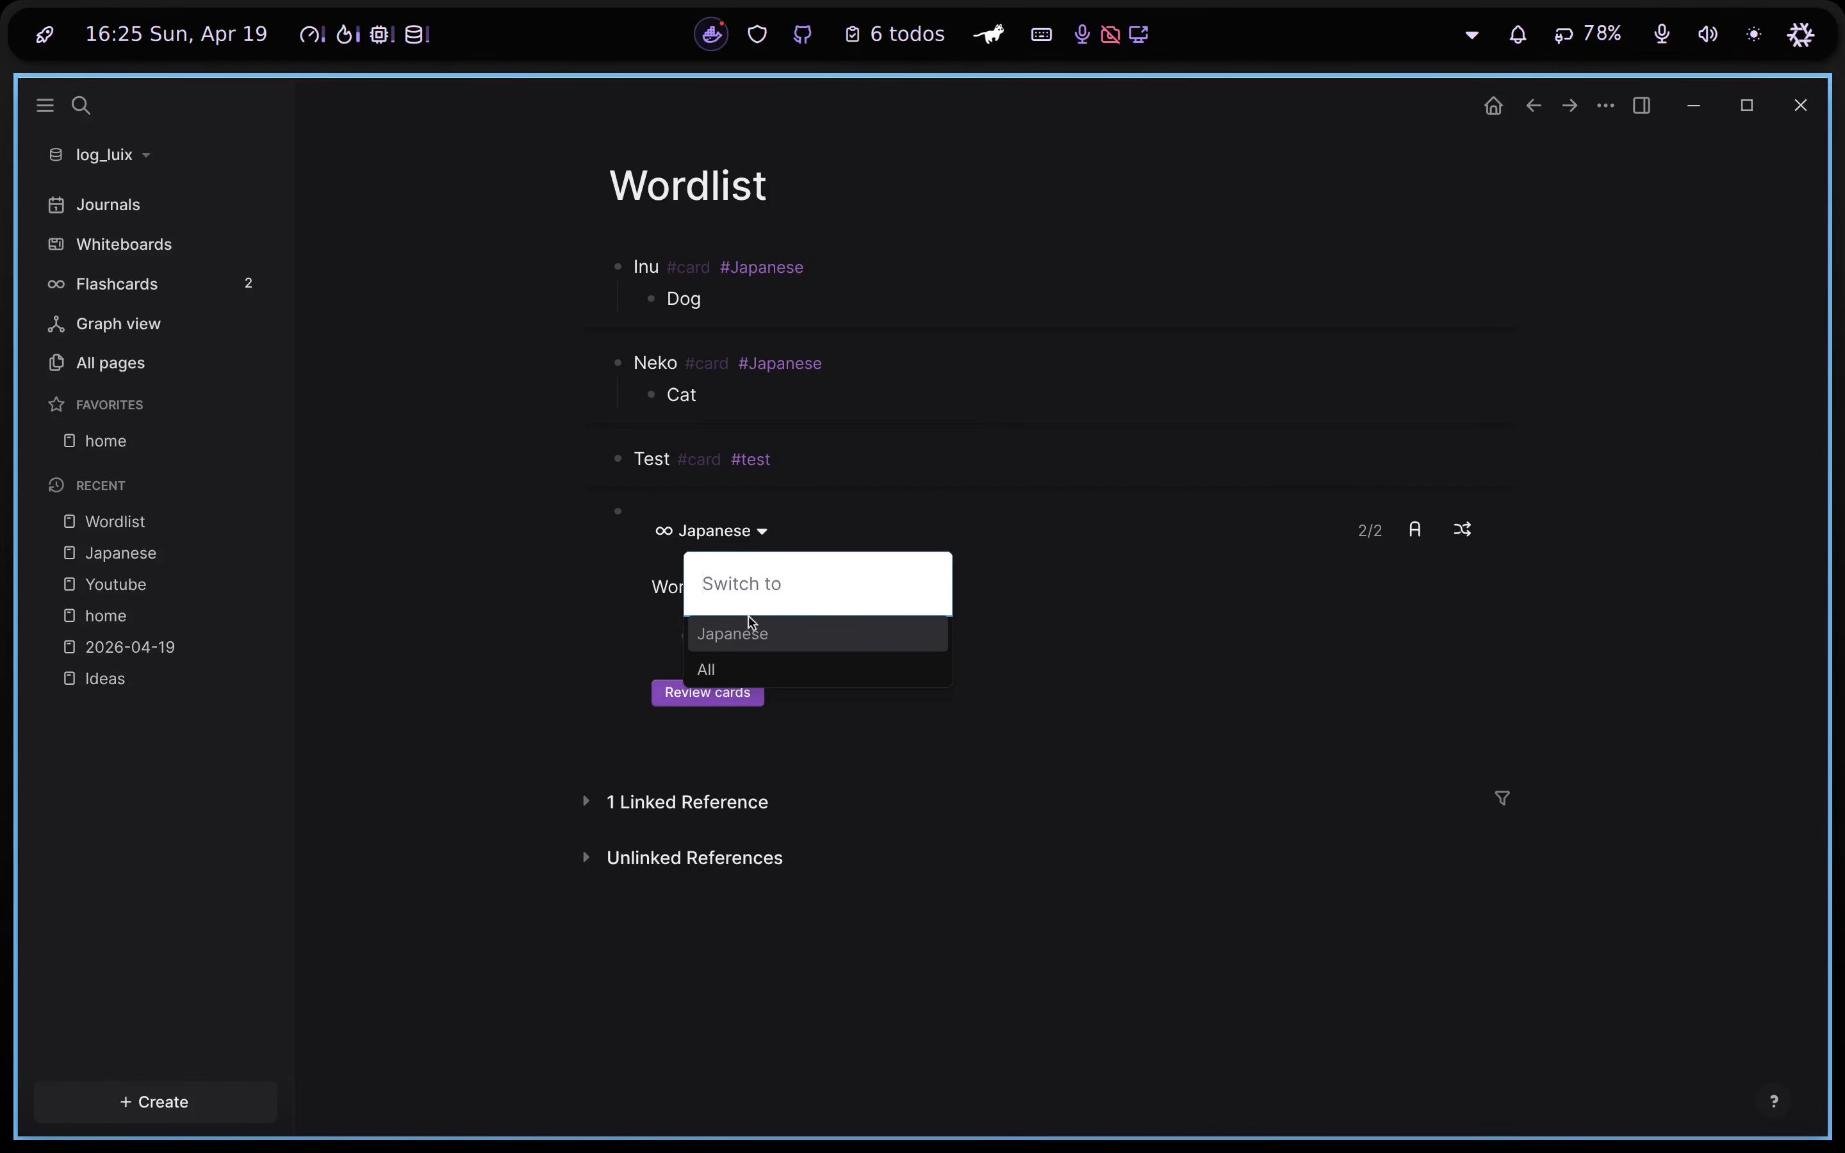
left_click(707, 696)
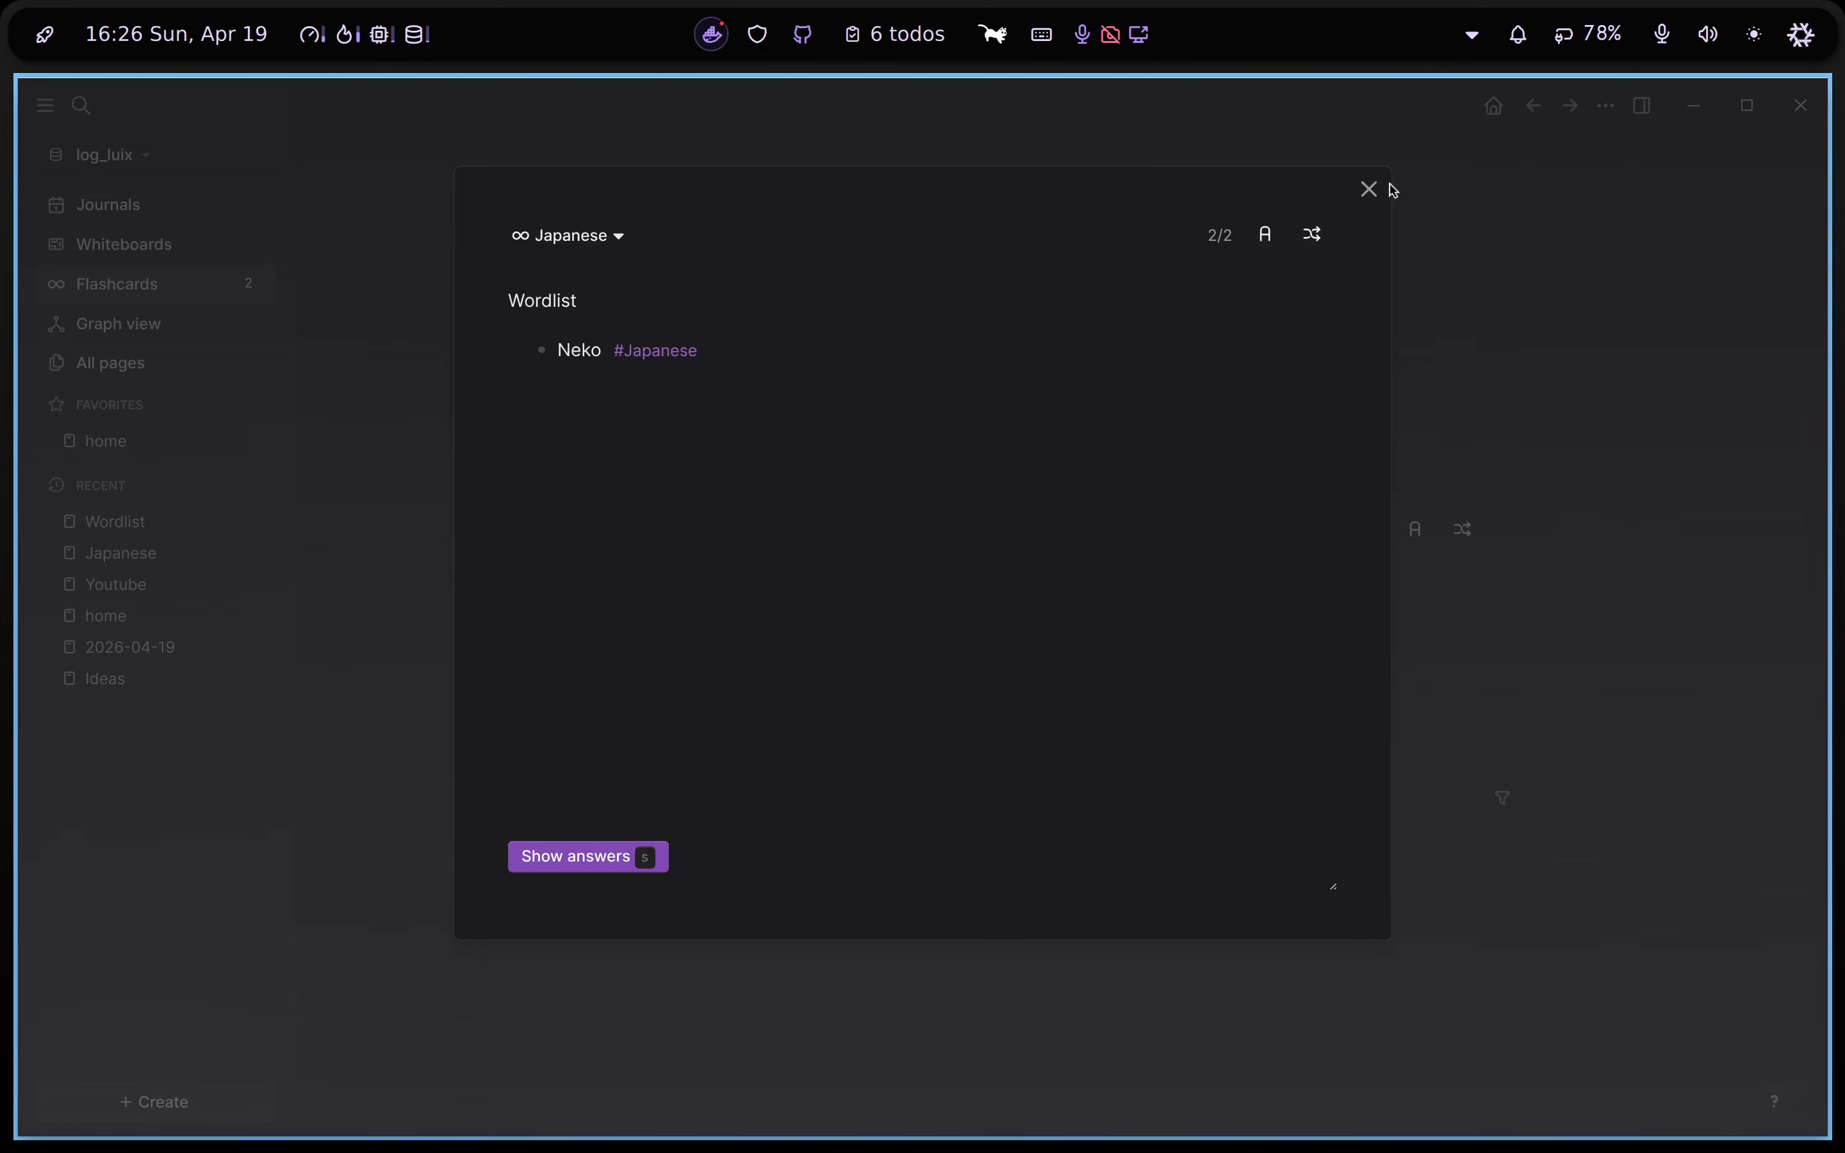
left_click(1370, 189)
Add an unfiltered {{cards}} block below the Japanese one and tag Inu with #lesson1 and Neko with #lesson2
left_click(732, 531)
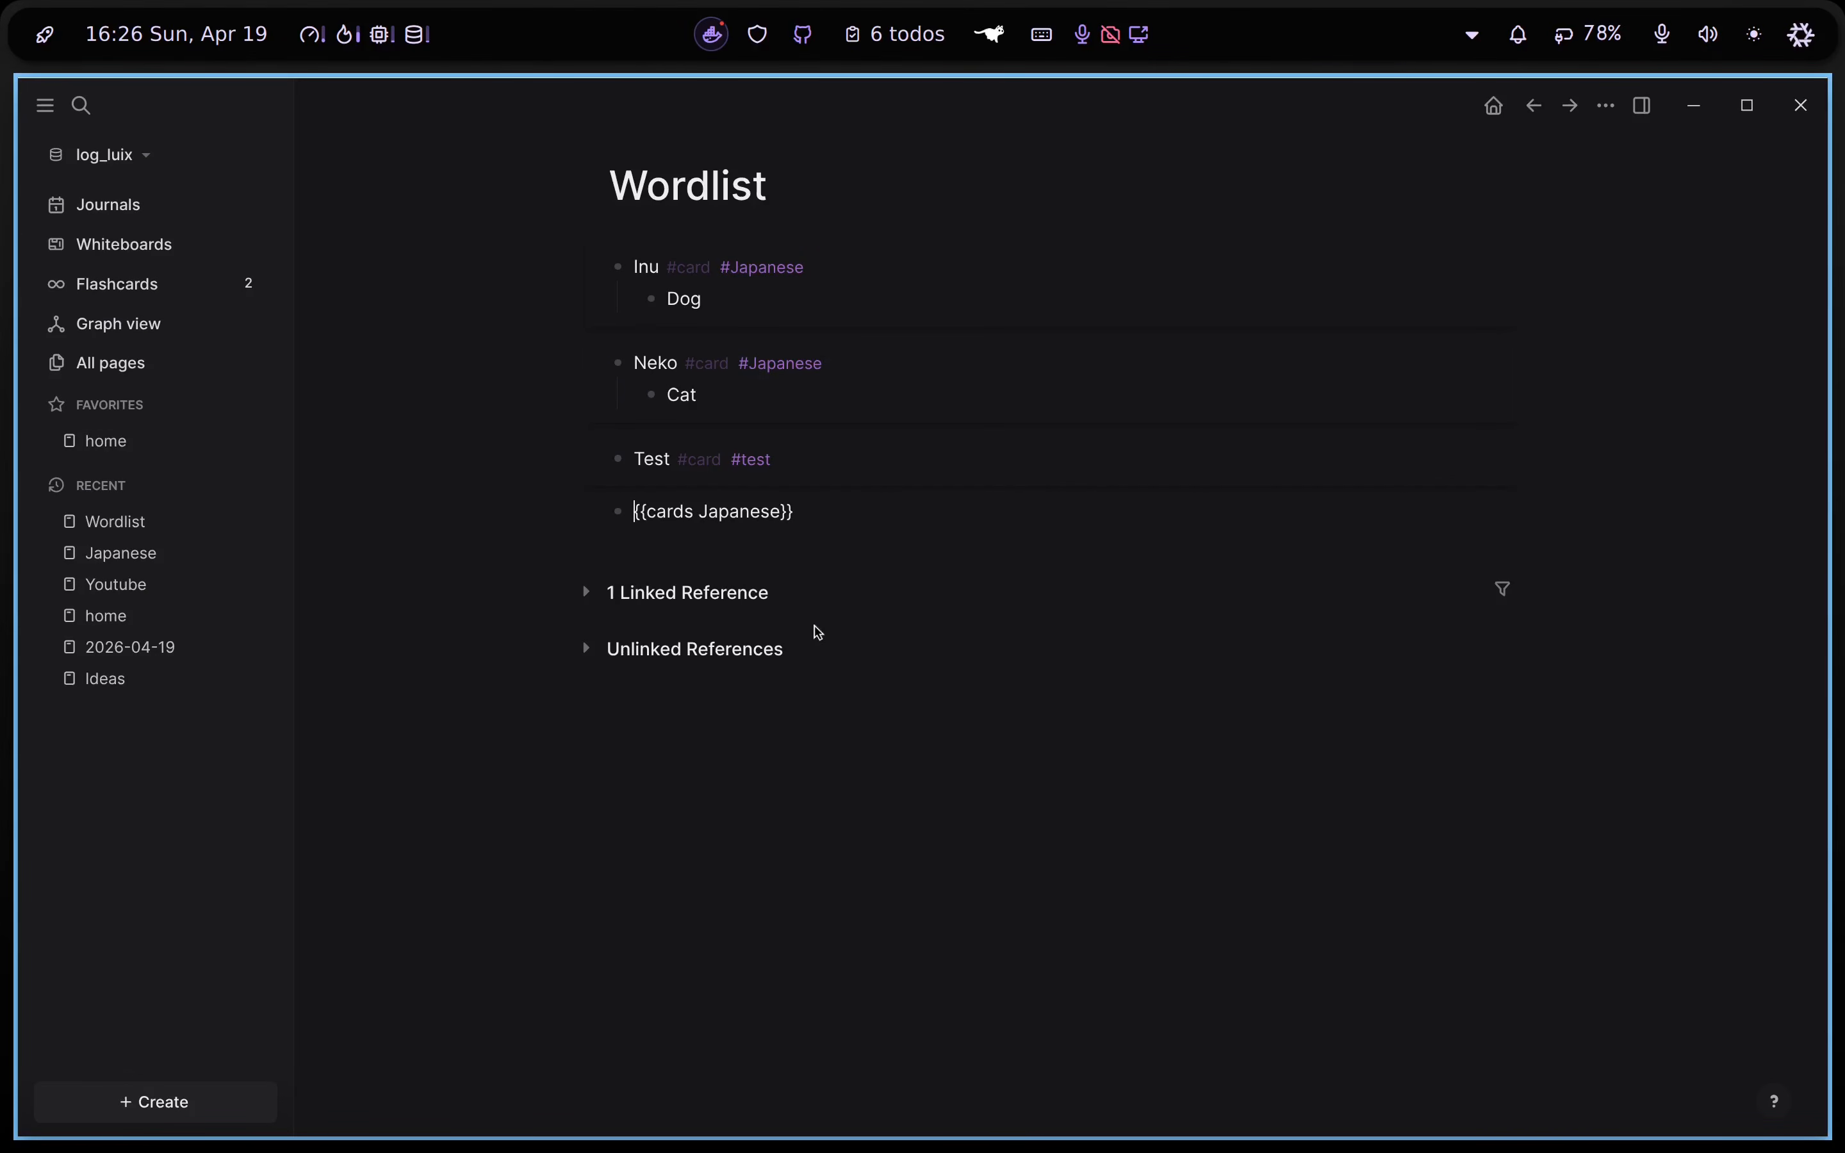
key("Return")
type("{{car")
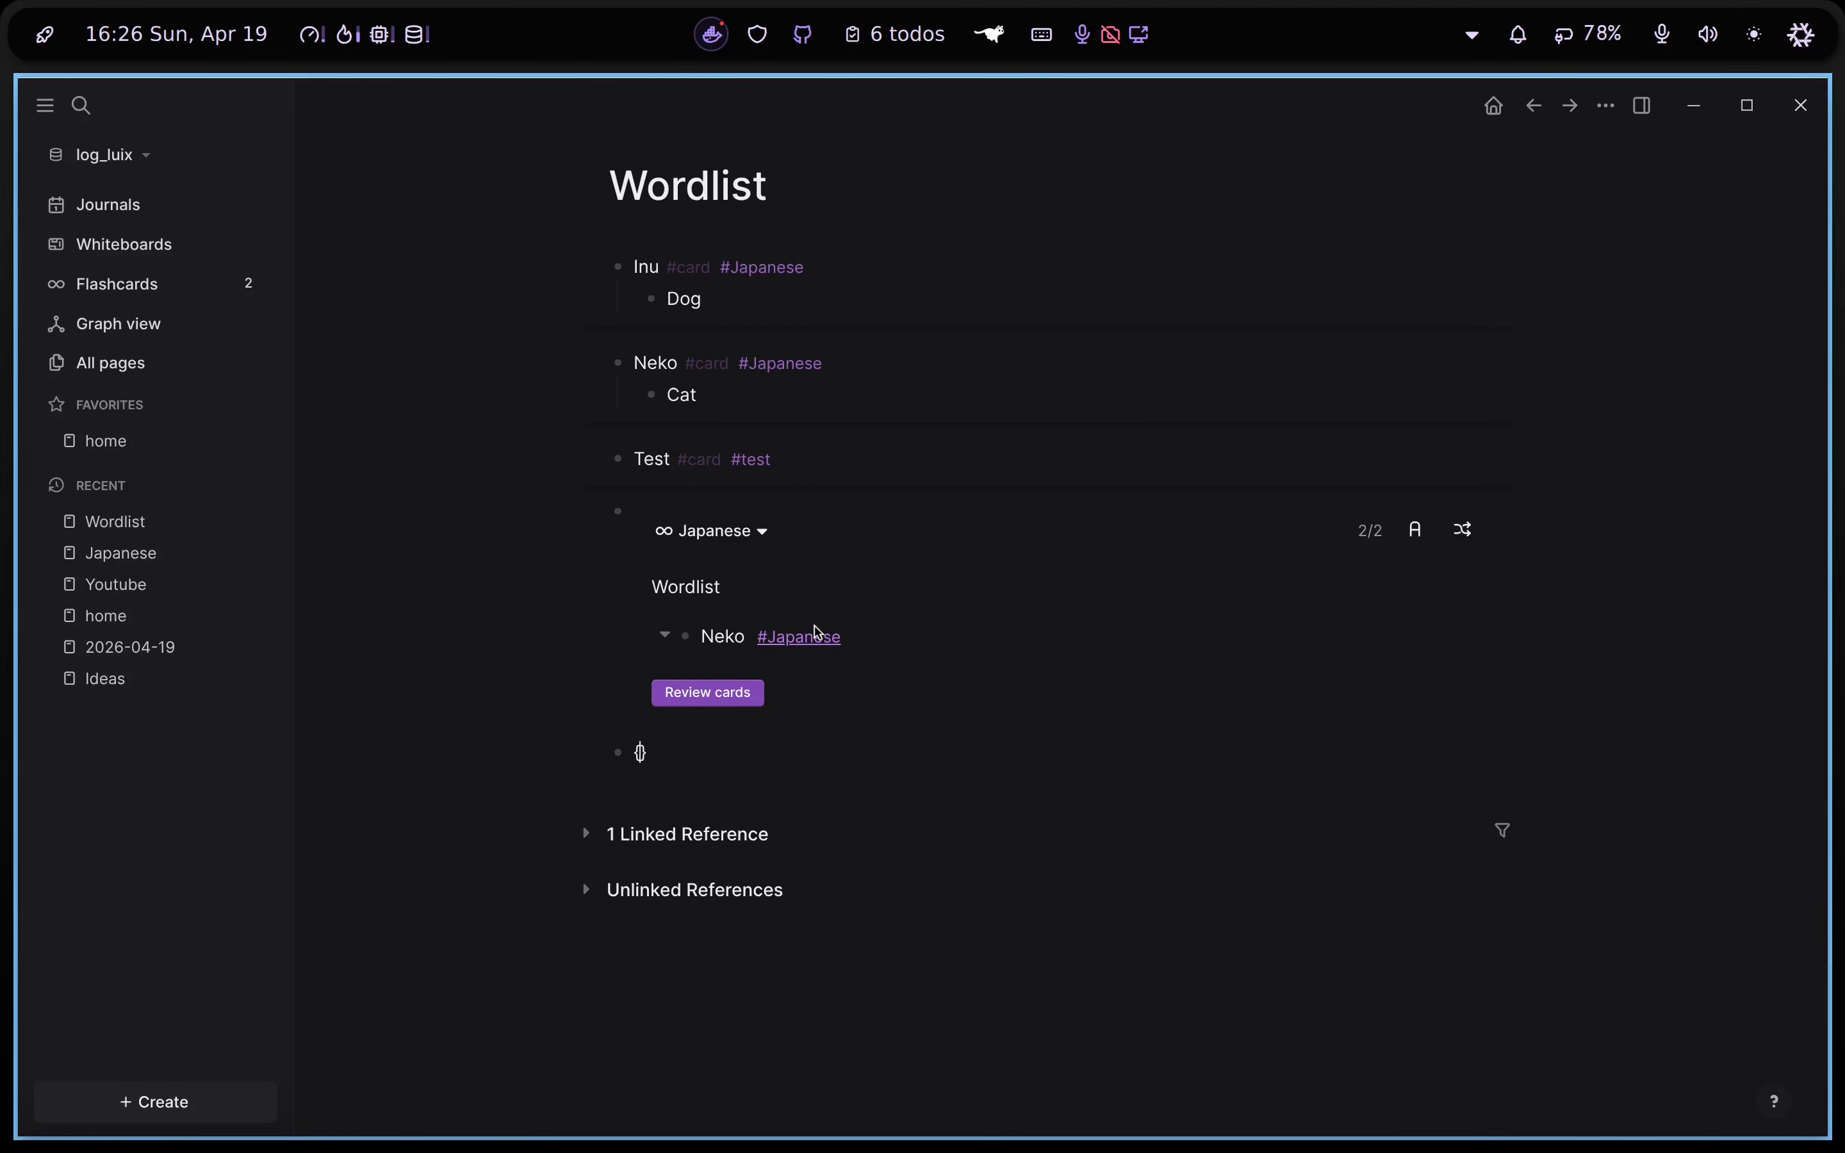
type("ds")
left_click(883, 789)
scroll(838, 762, "down", 2)
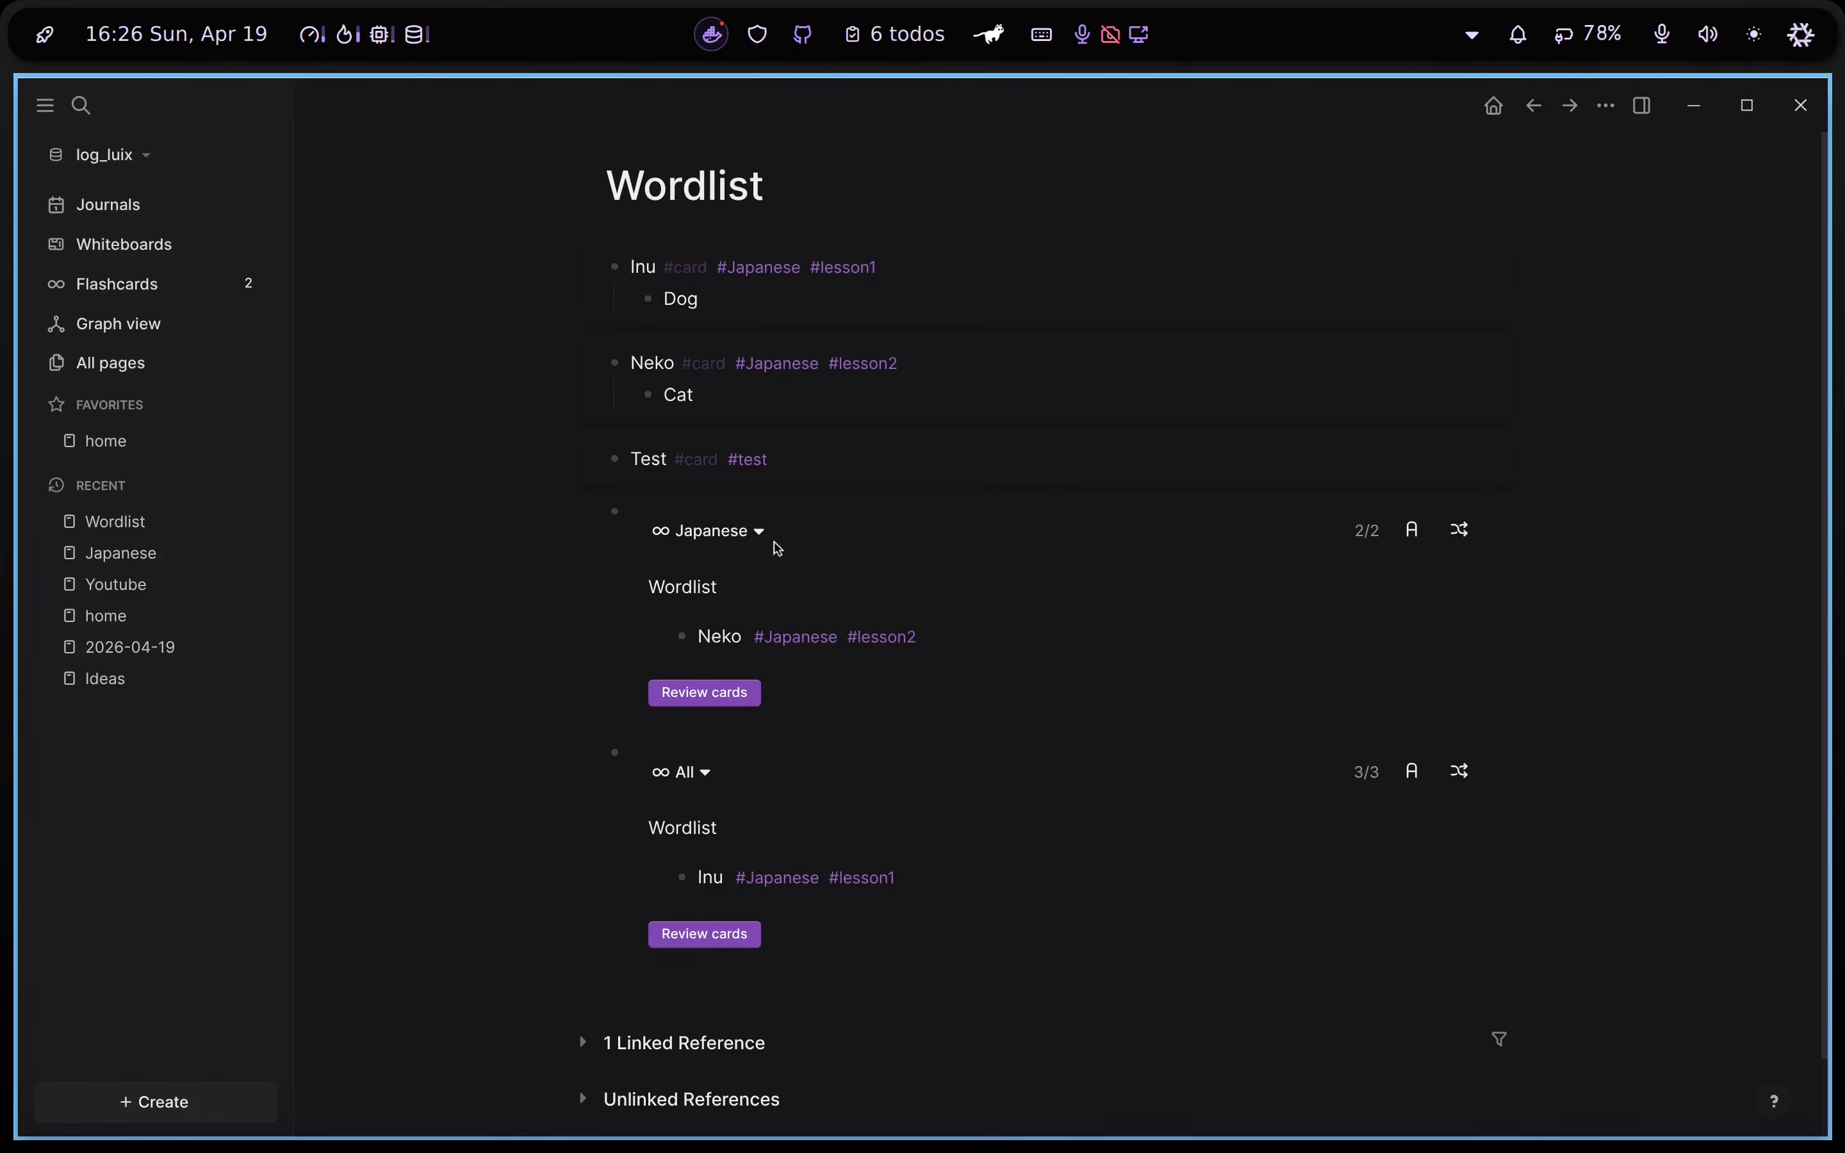
Go through the linked Japanese page to the Lesson 1 page and insert a {{cards lesson1}} block followed by an empty bullet
left_click(581, 1041)
scroll(568, 840, "down", 2)
scroll(648, 877, "down", 1)
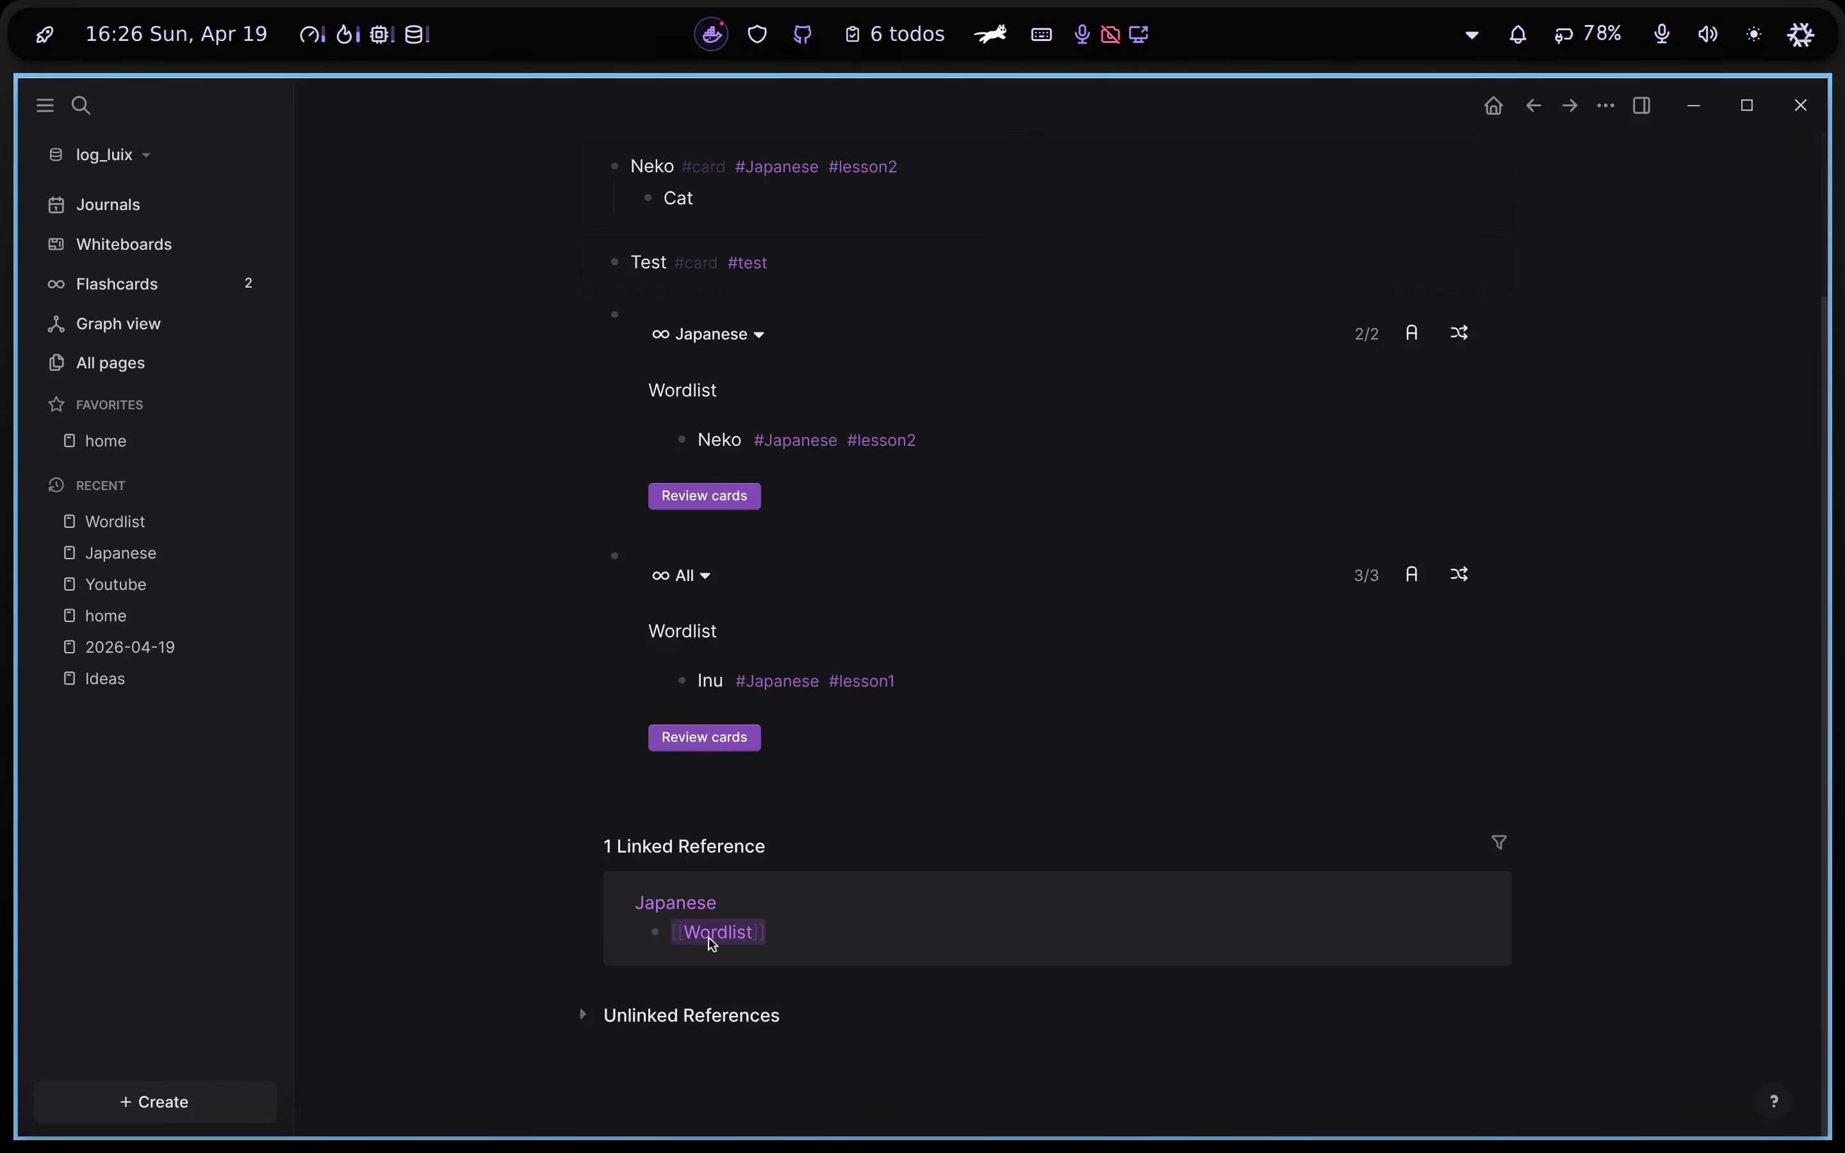
left_click(695, 912)
left_click(707, 294)
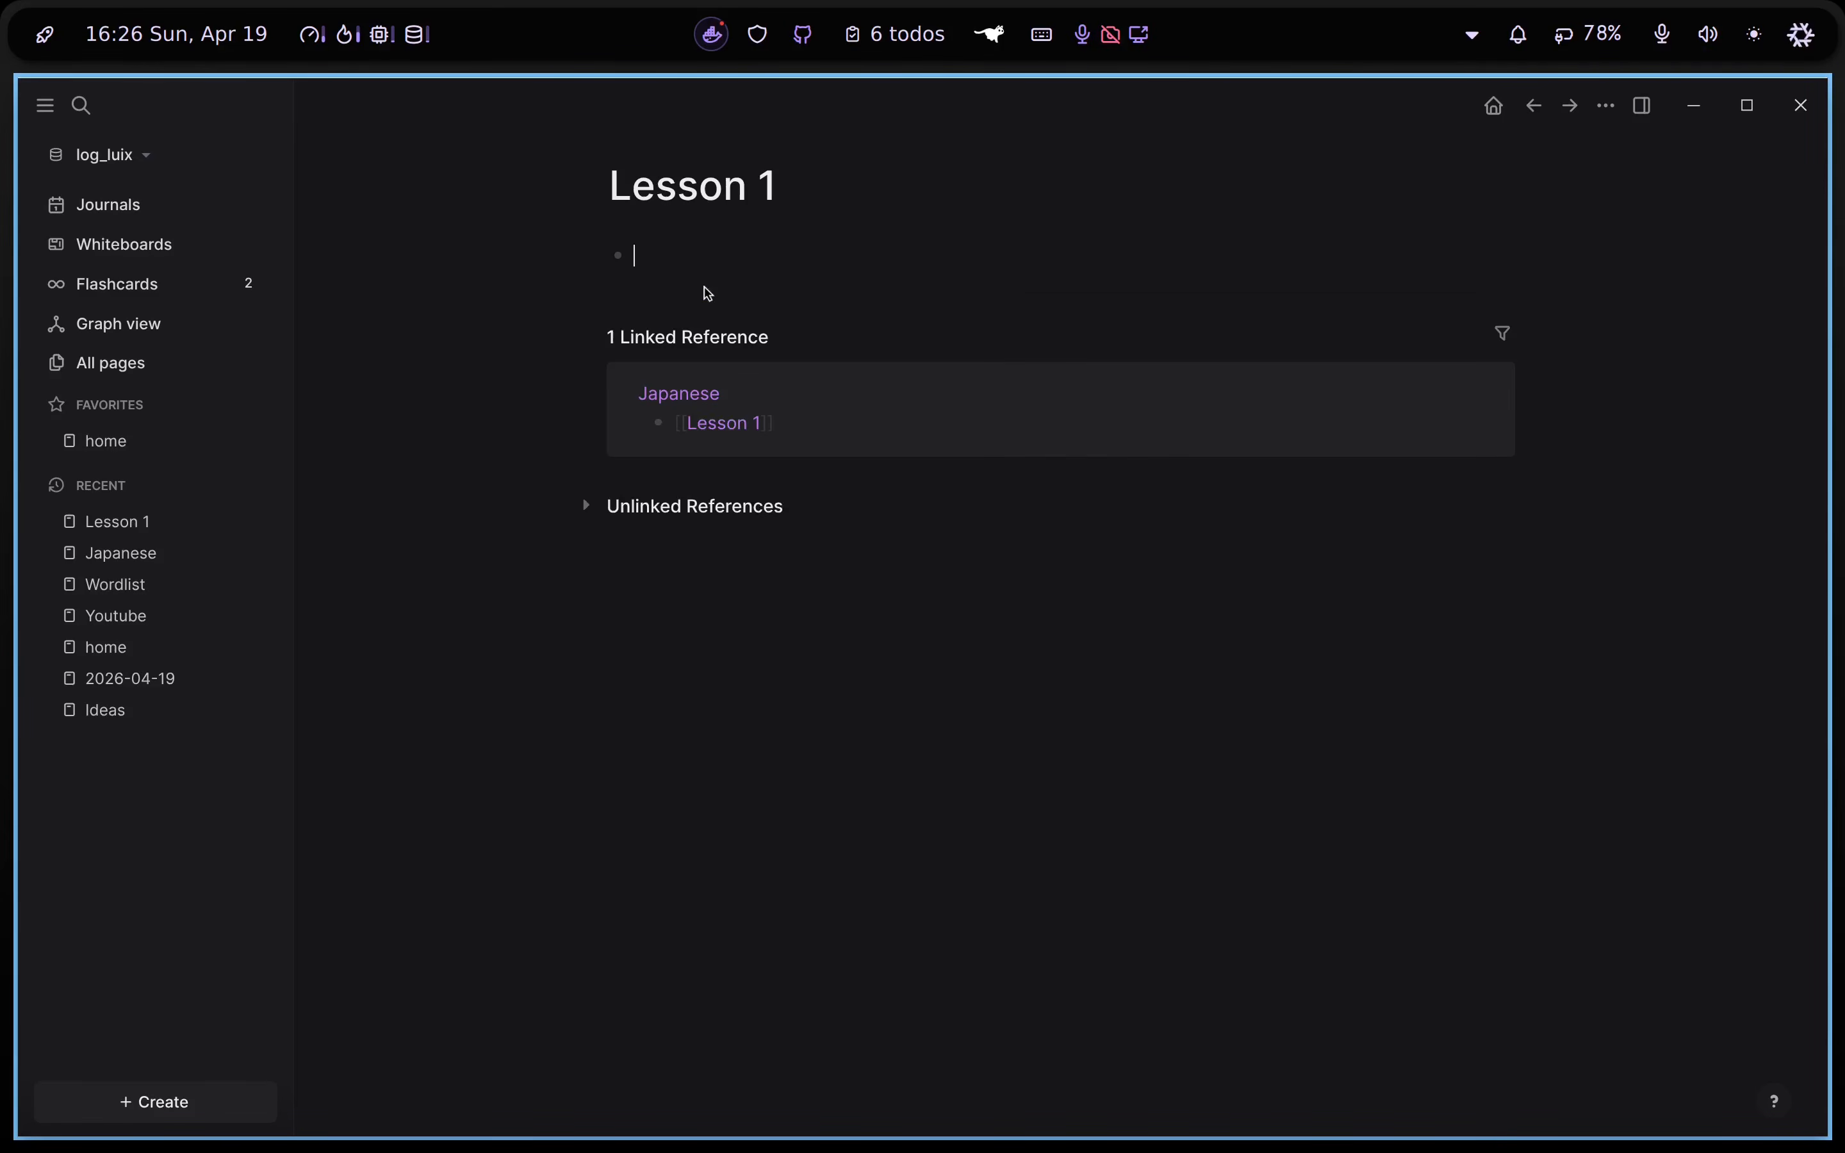
type("{{cards lesson1}}")
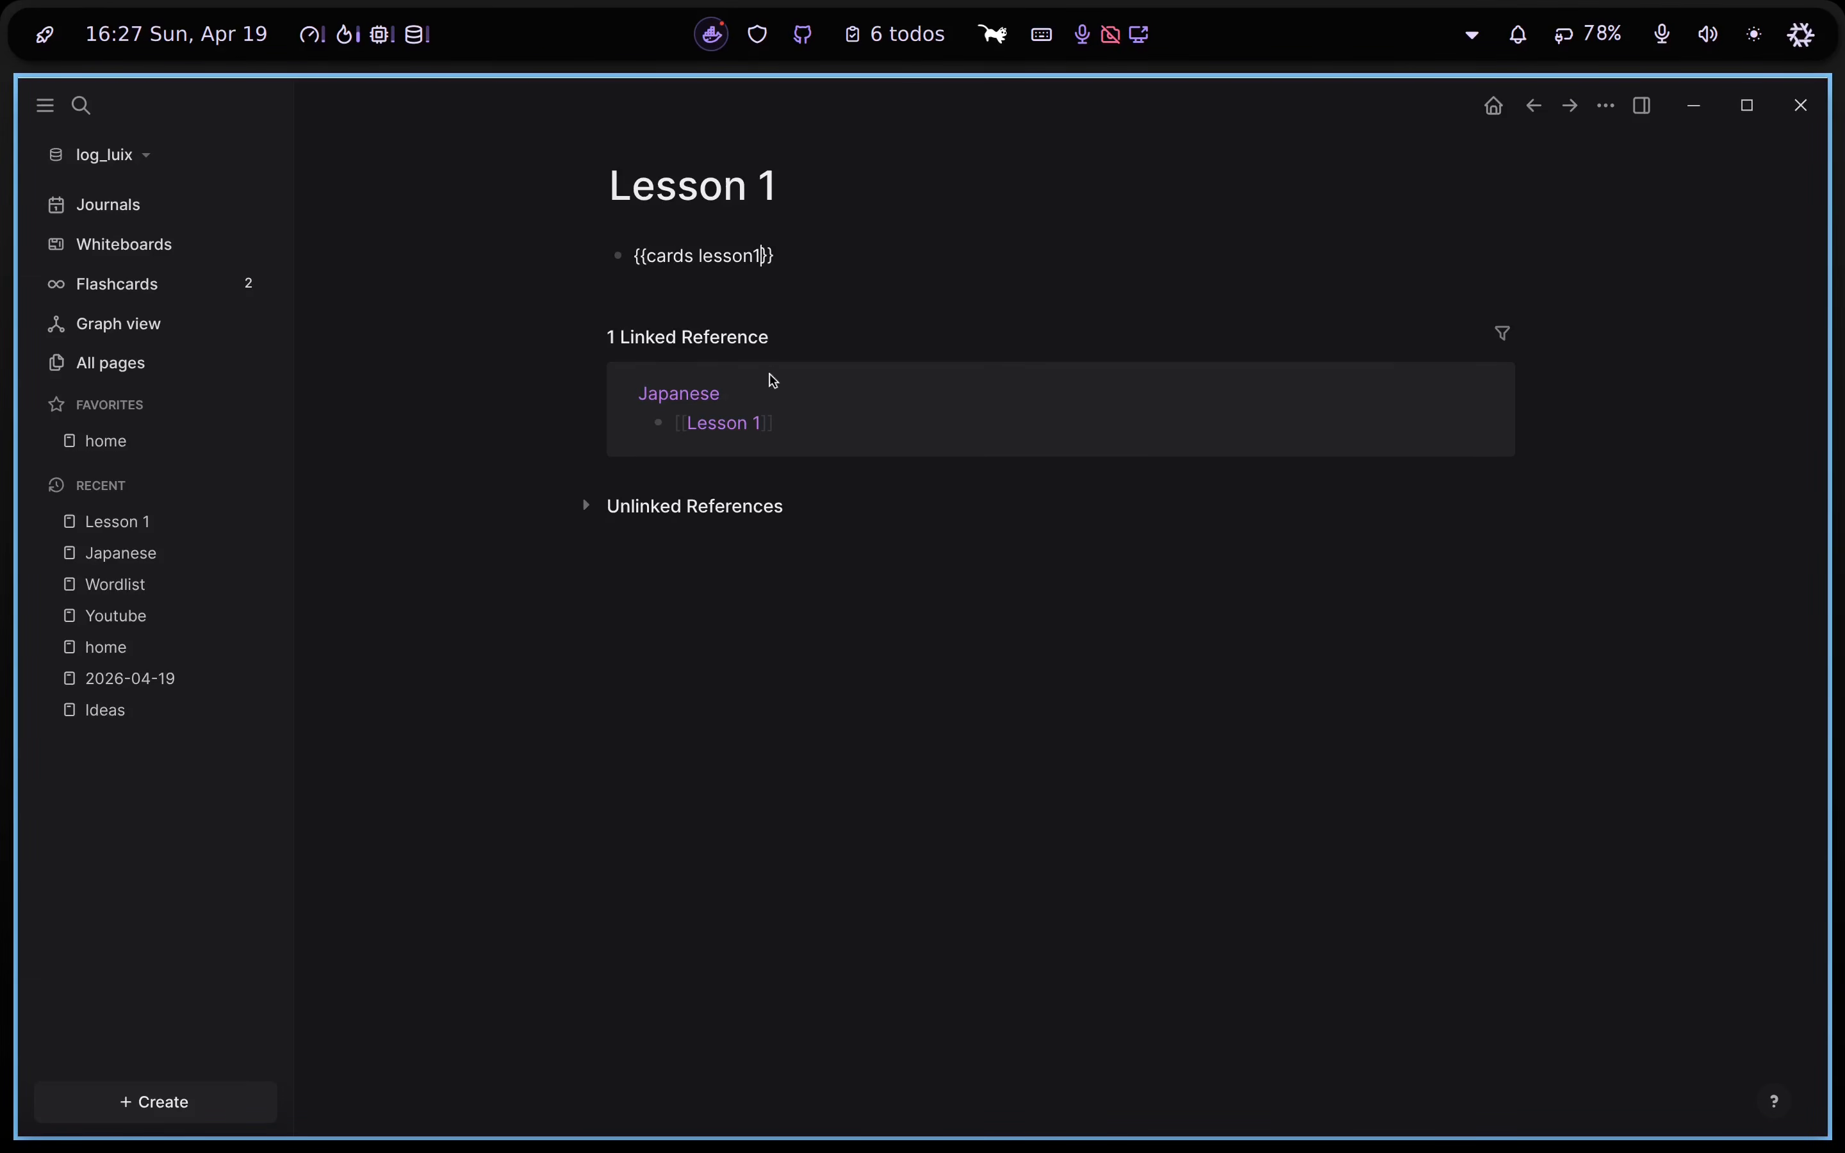
key("Return")
Start reviewing the lesson1 cards, show the Inu card's answer, inspect its tags and close the review
left_click(722, 440)
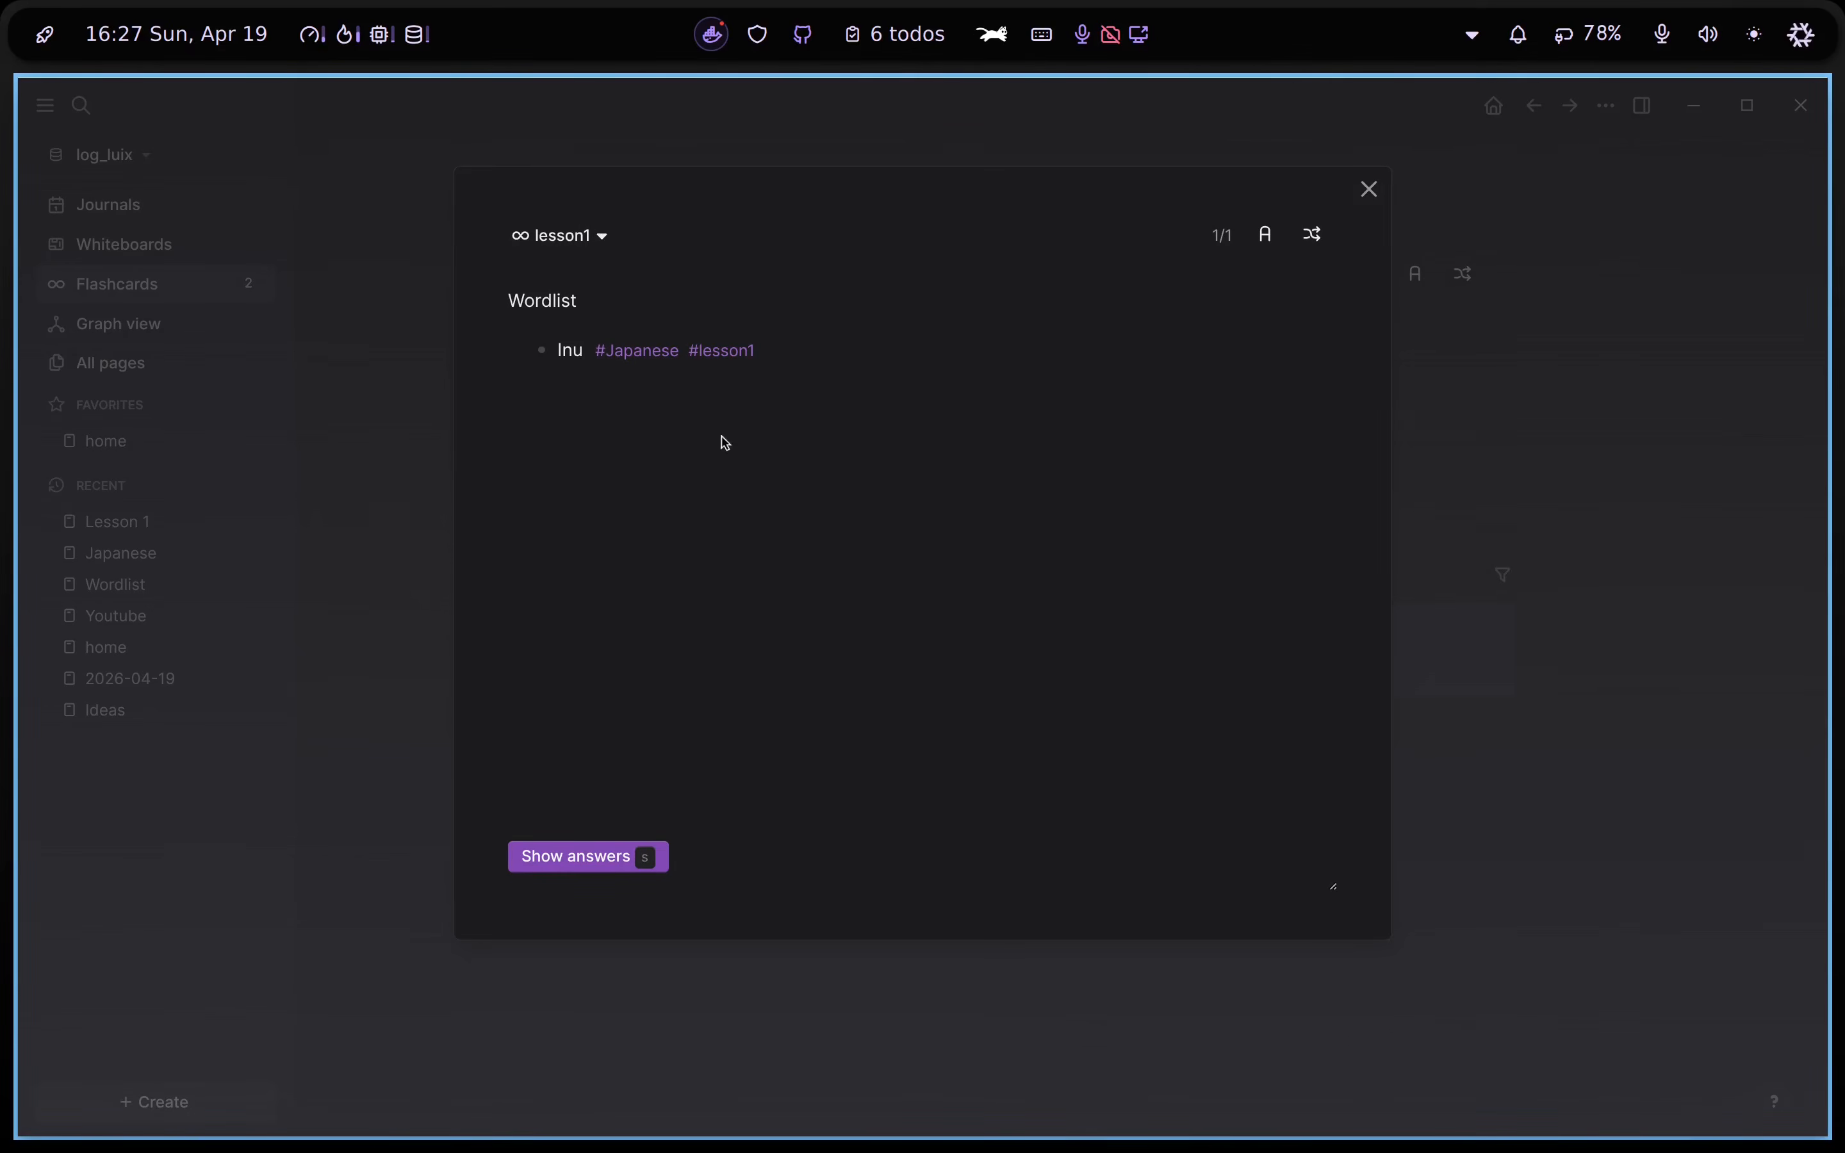
left_click(613, 860)
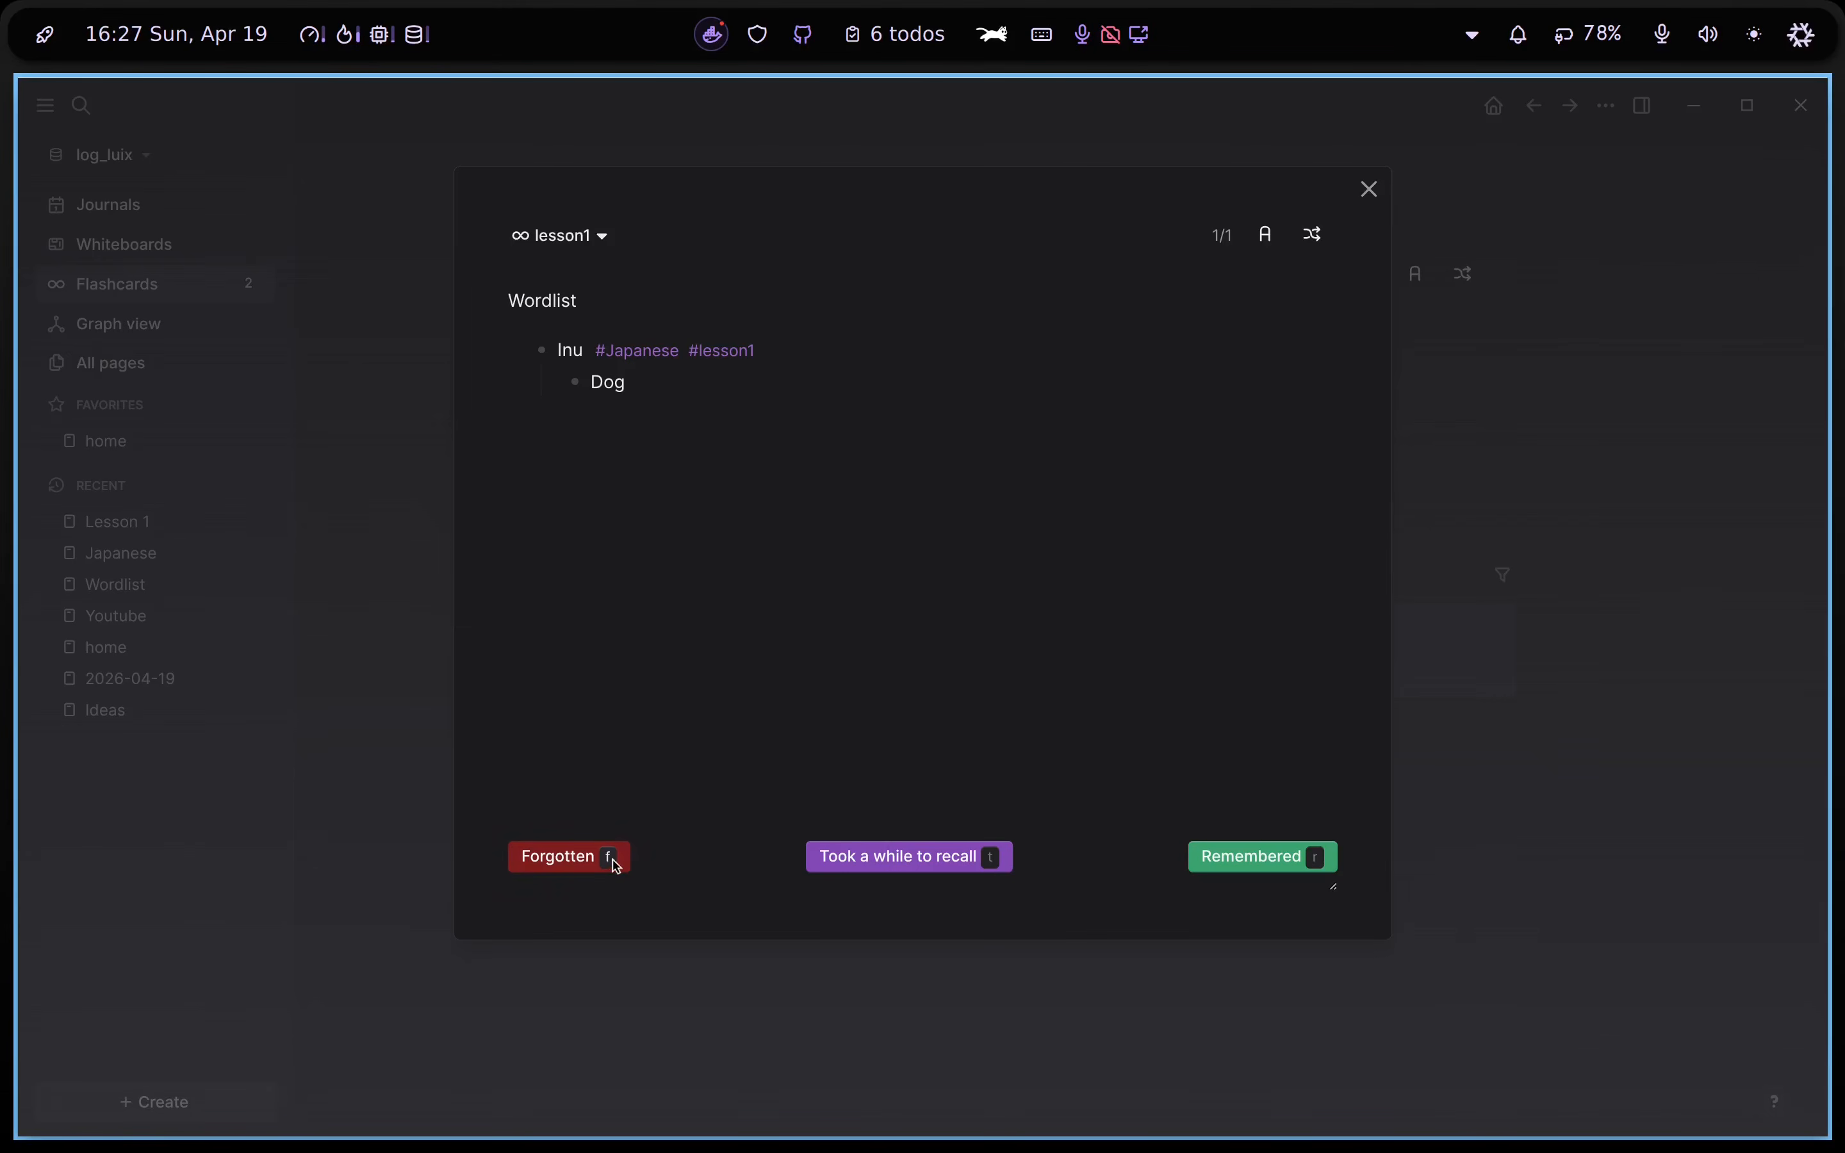
left_click(796, 357)
key("Escape")
left_click(784, 359)
key("Escape")
left_click(795, 364)
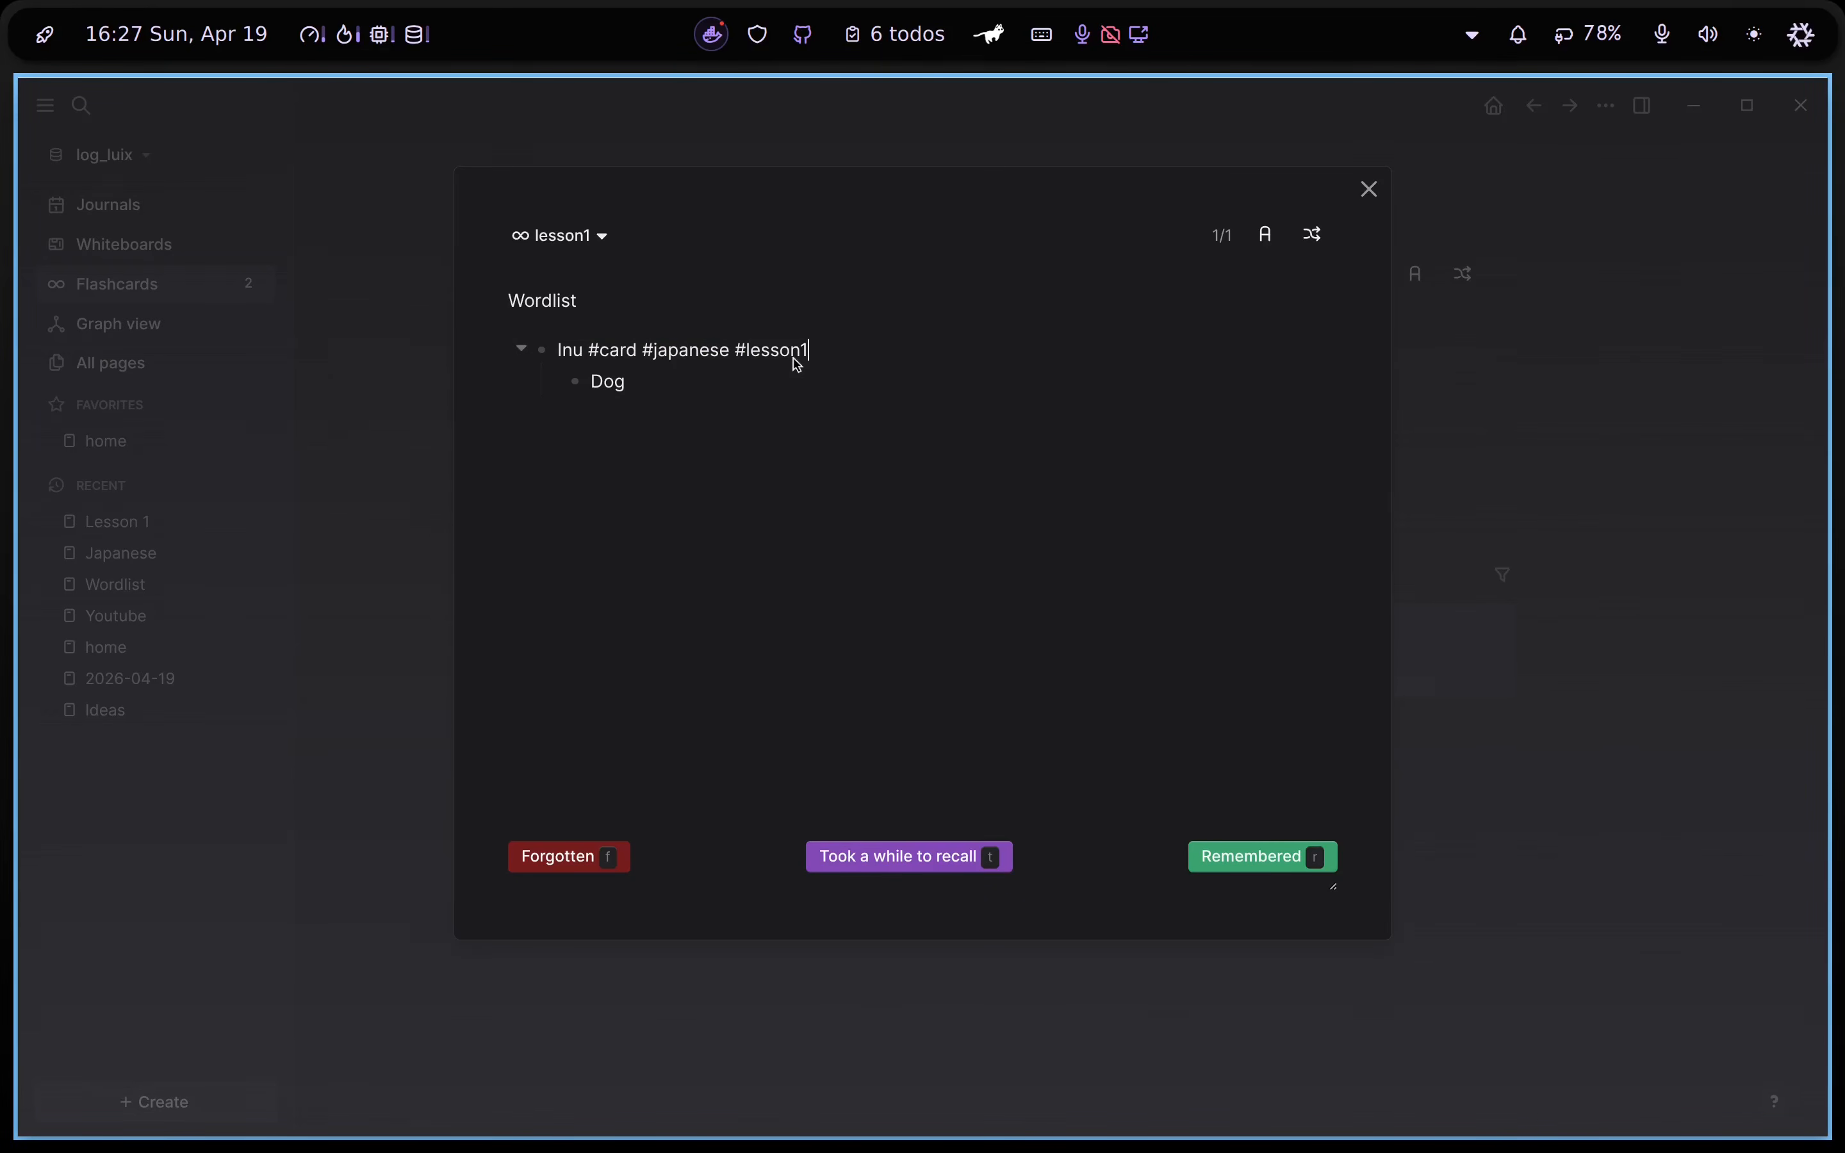
key("Escape")
key("Escape")
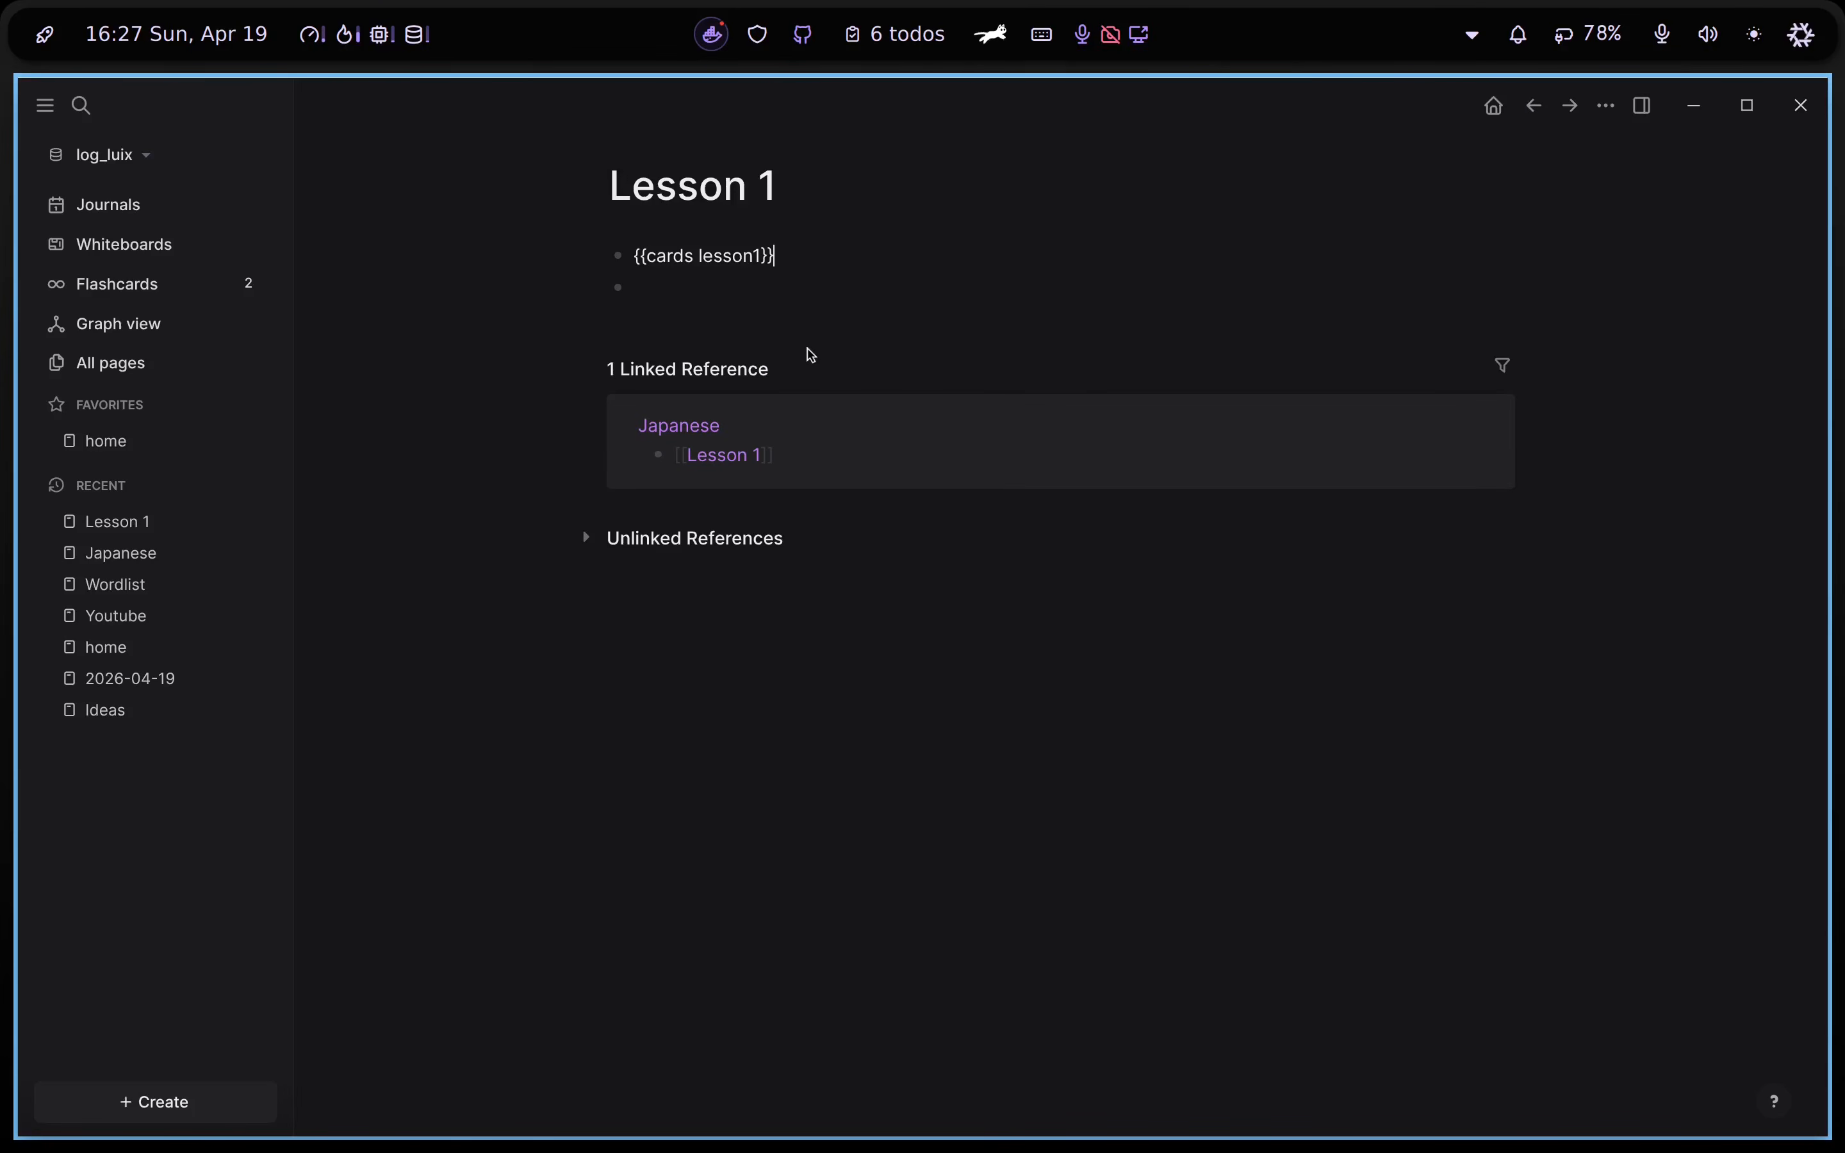
Return to the Wordlist page, look through the available decks in the flashcards review and close it
left_click(1458, 287)
left_click(645, 634)
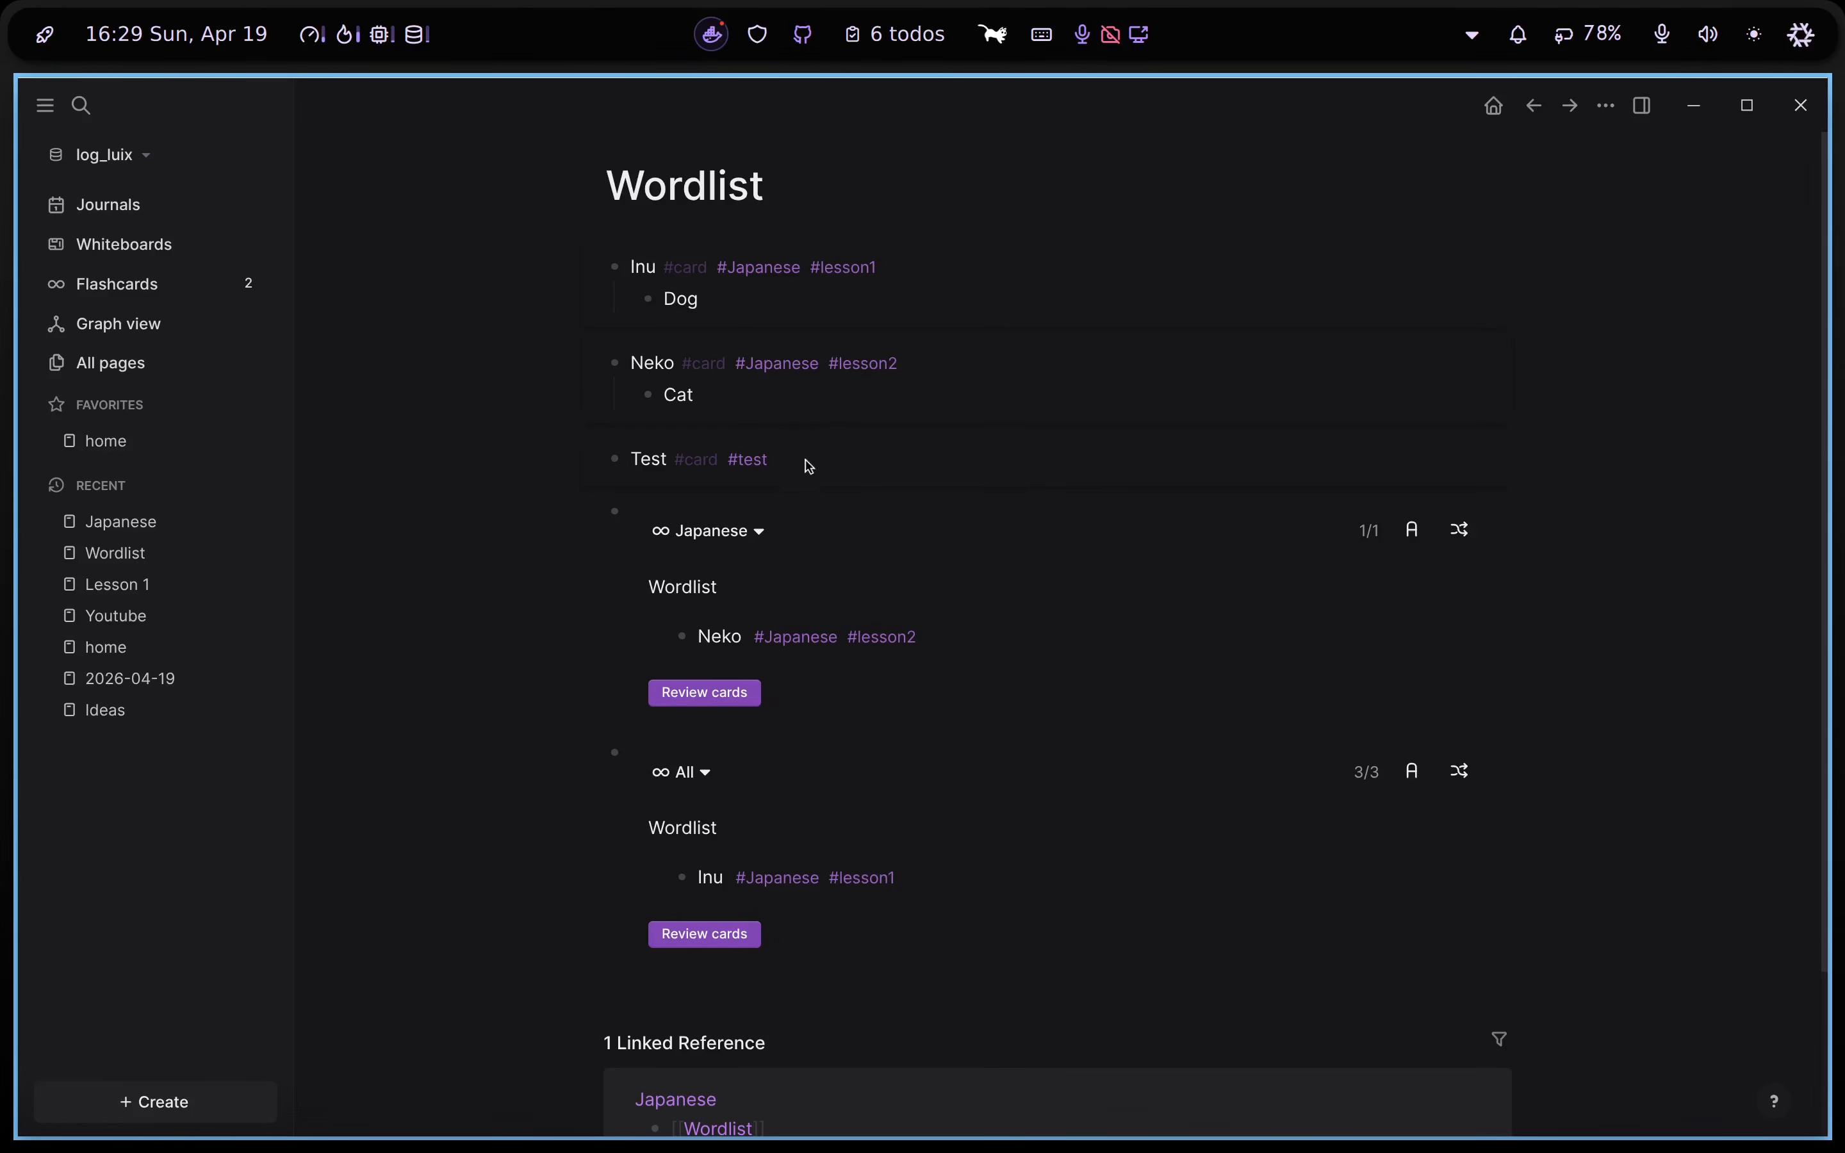
left_click(204, 297)
left_click(569, 235)
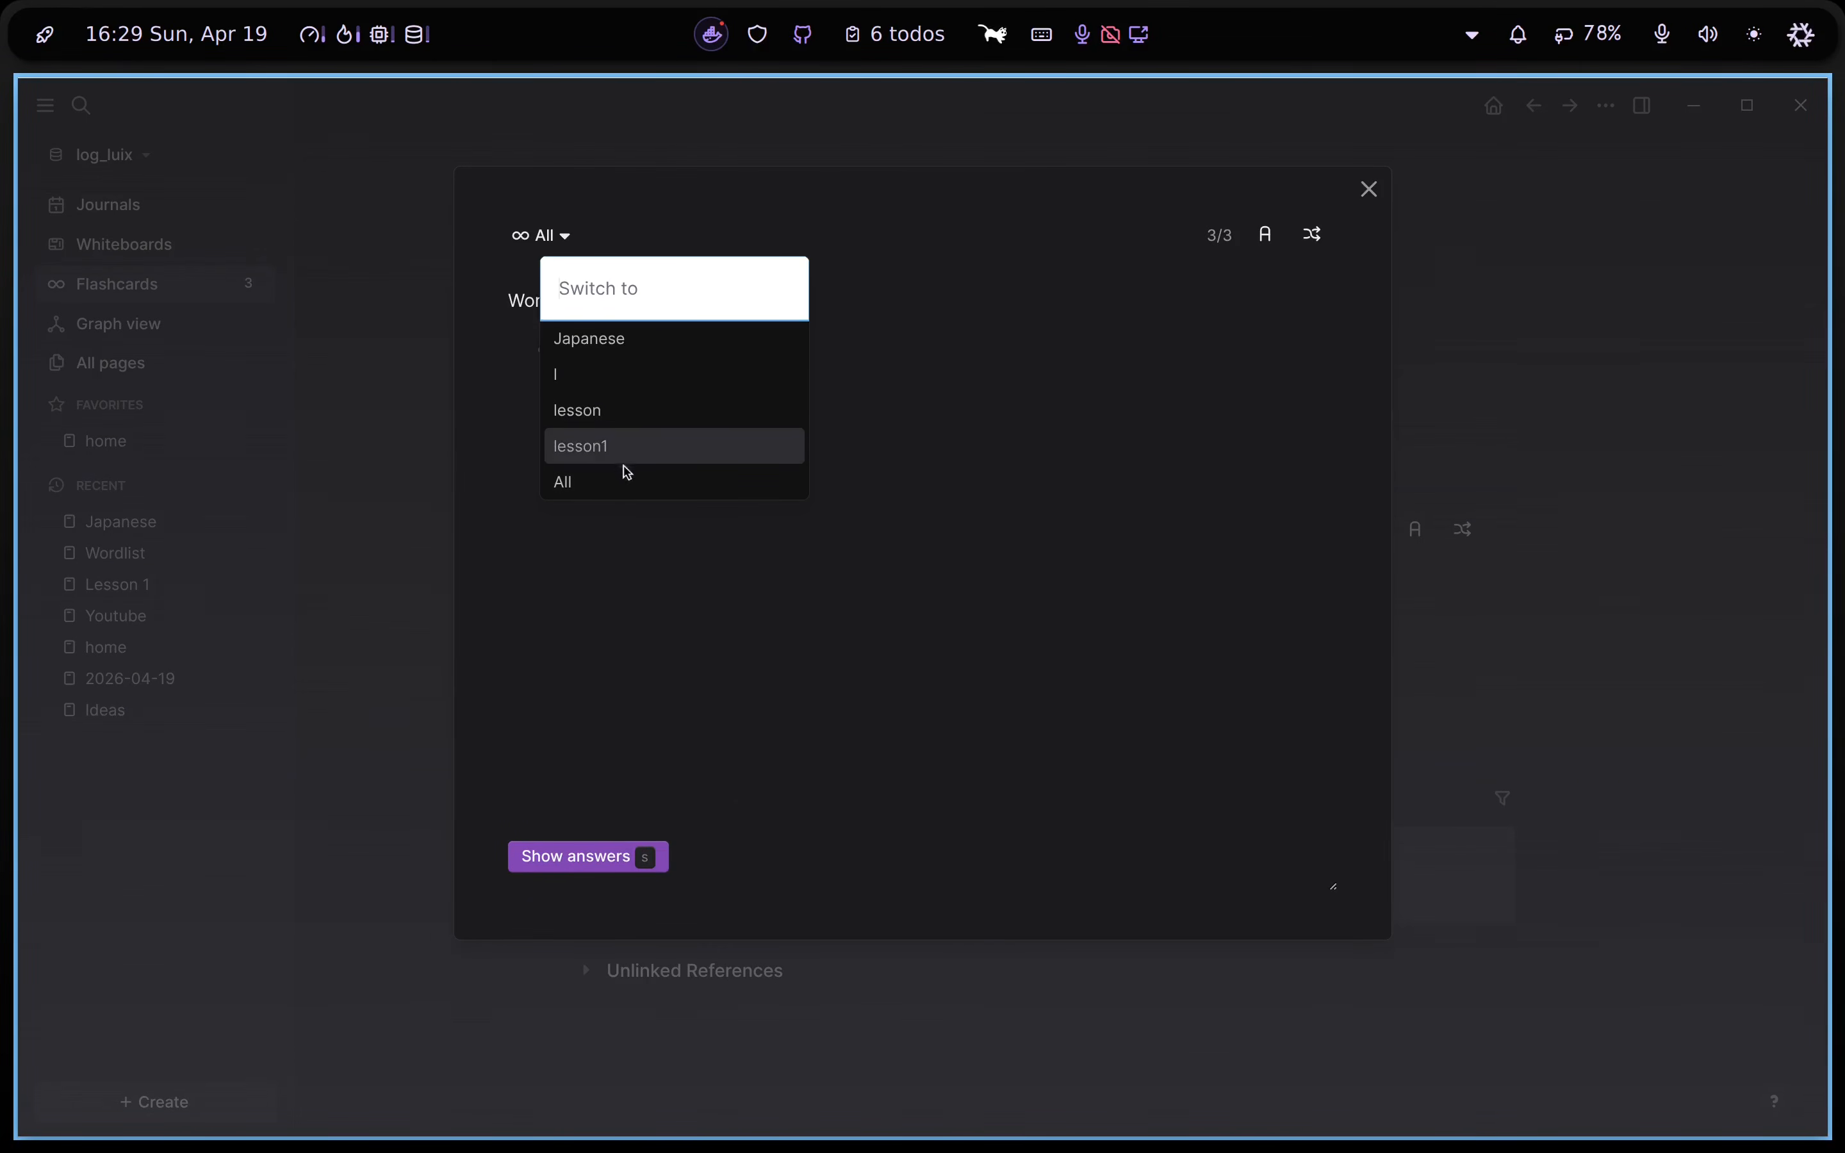
key("Escape")
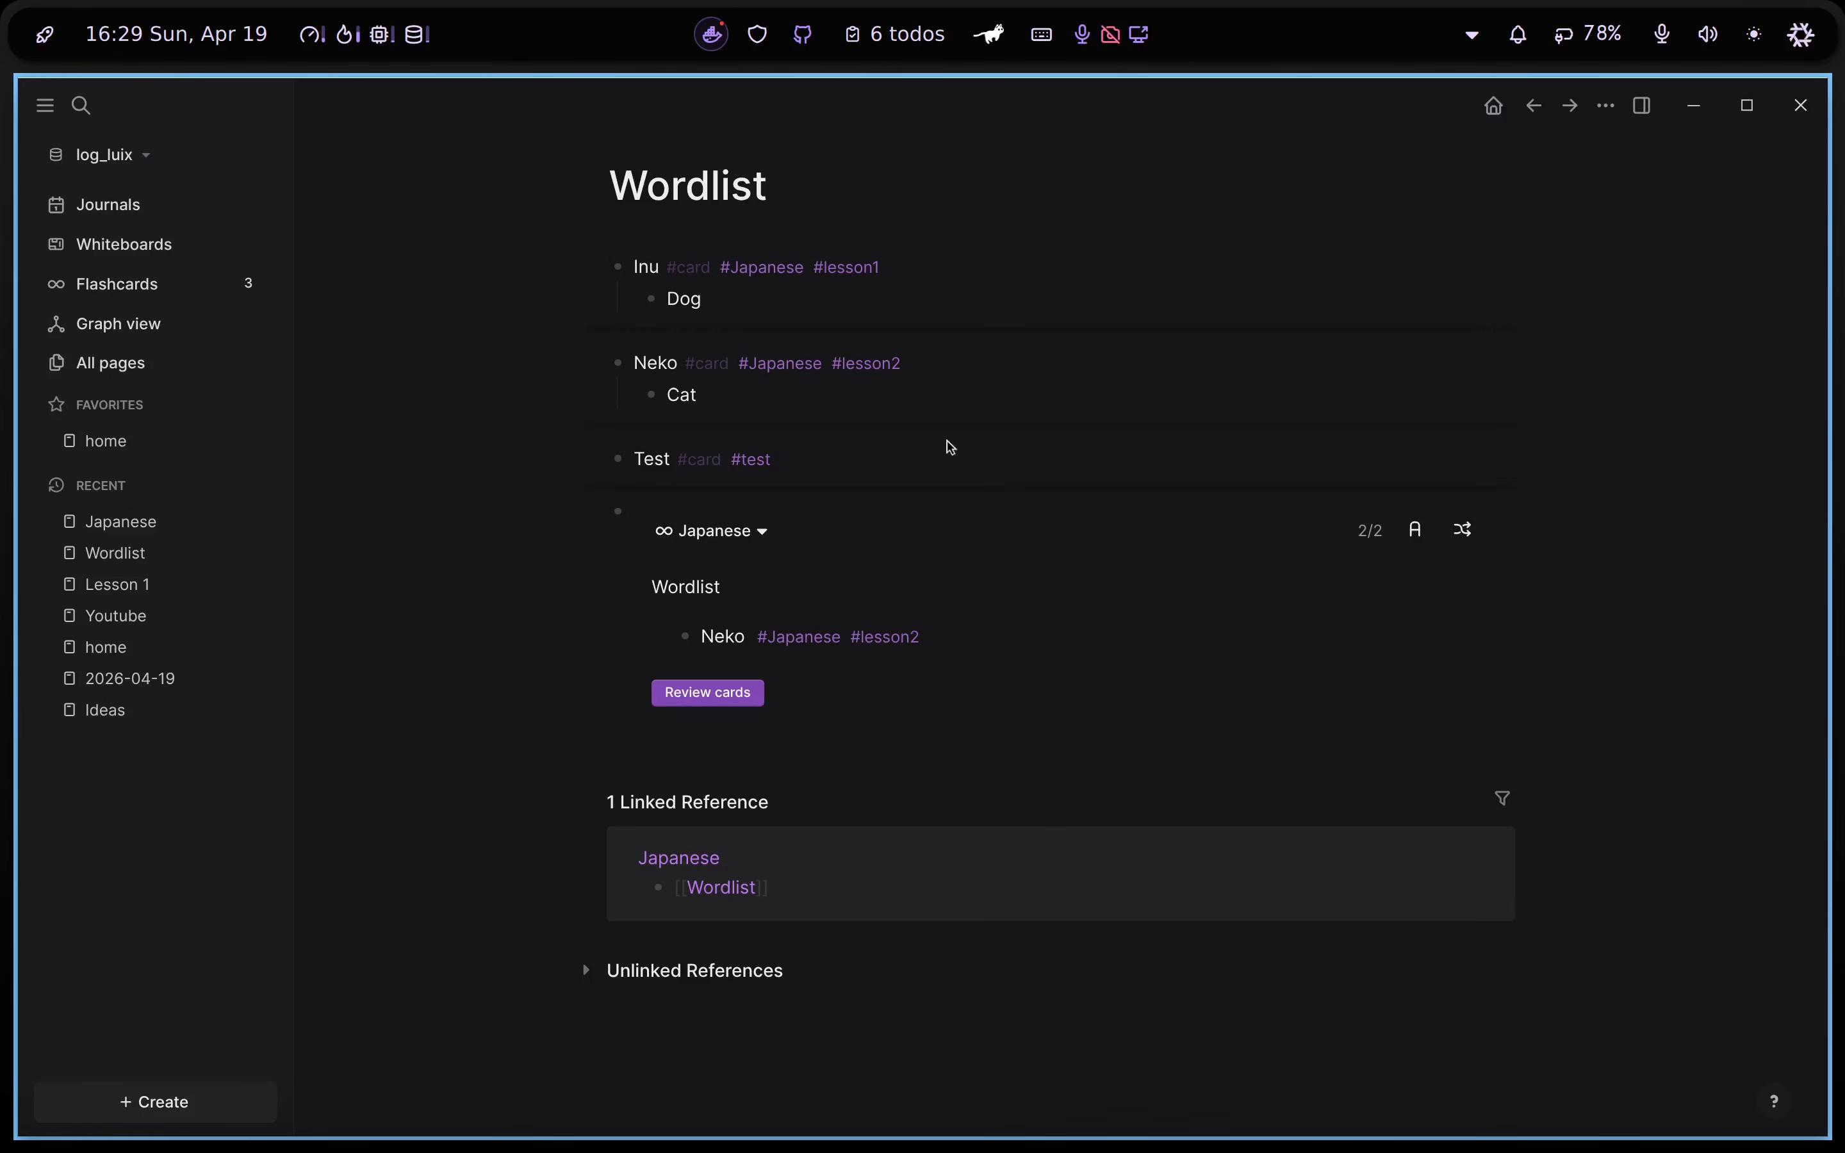
Open the whiteboards section, start whiteboarding and follow the quick tour into a new Untitled whiteboard
left_click(157, 248)
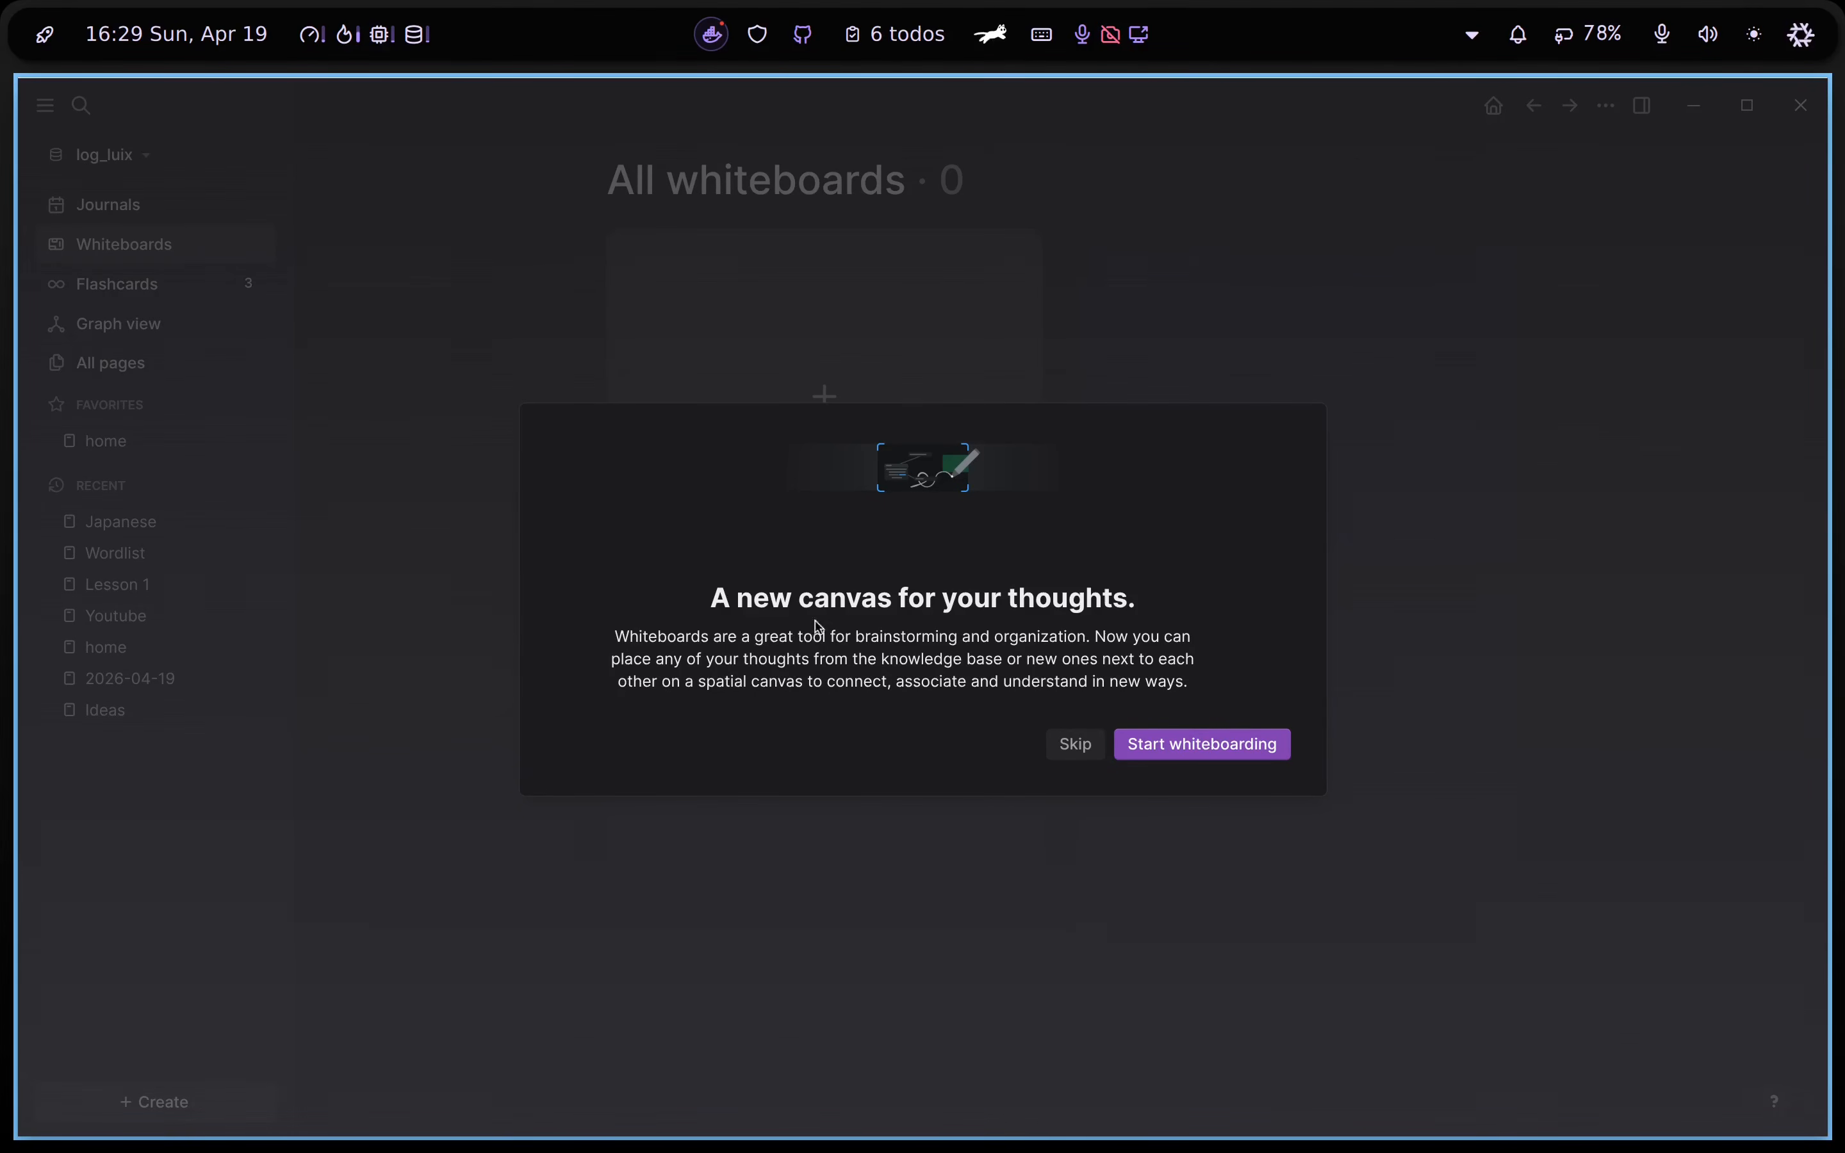
key("Return")
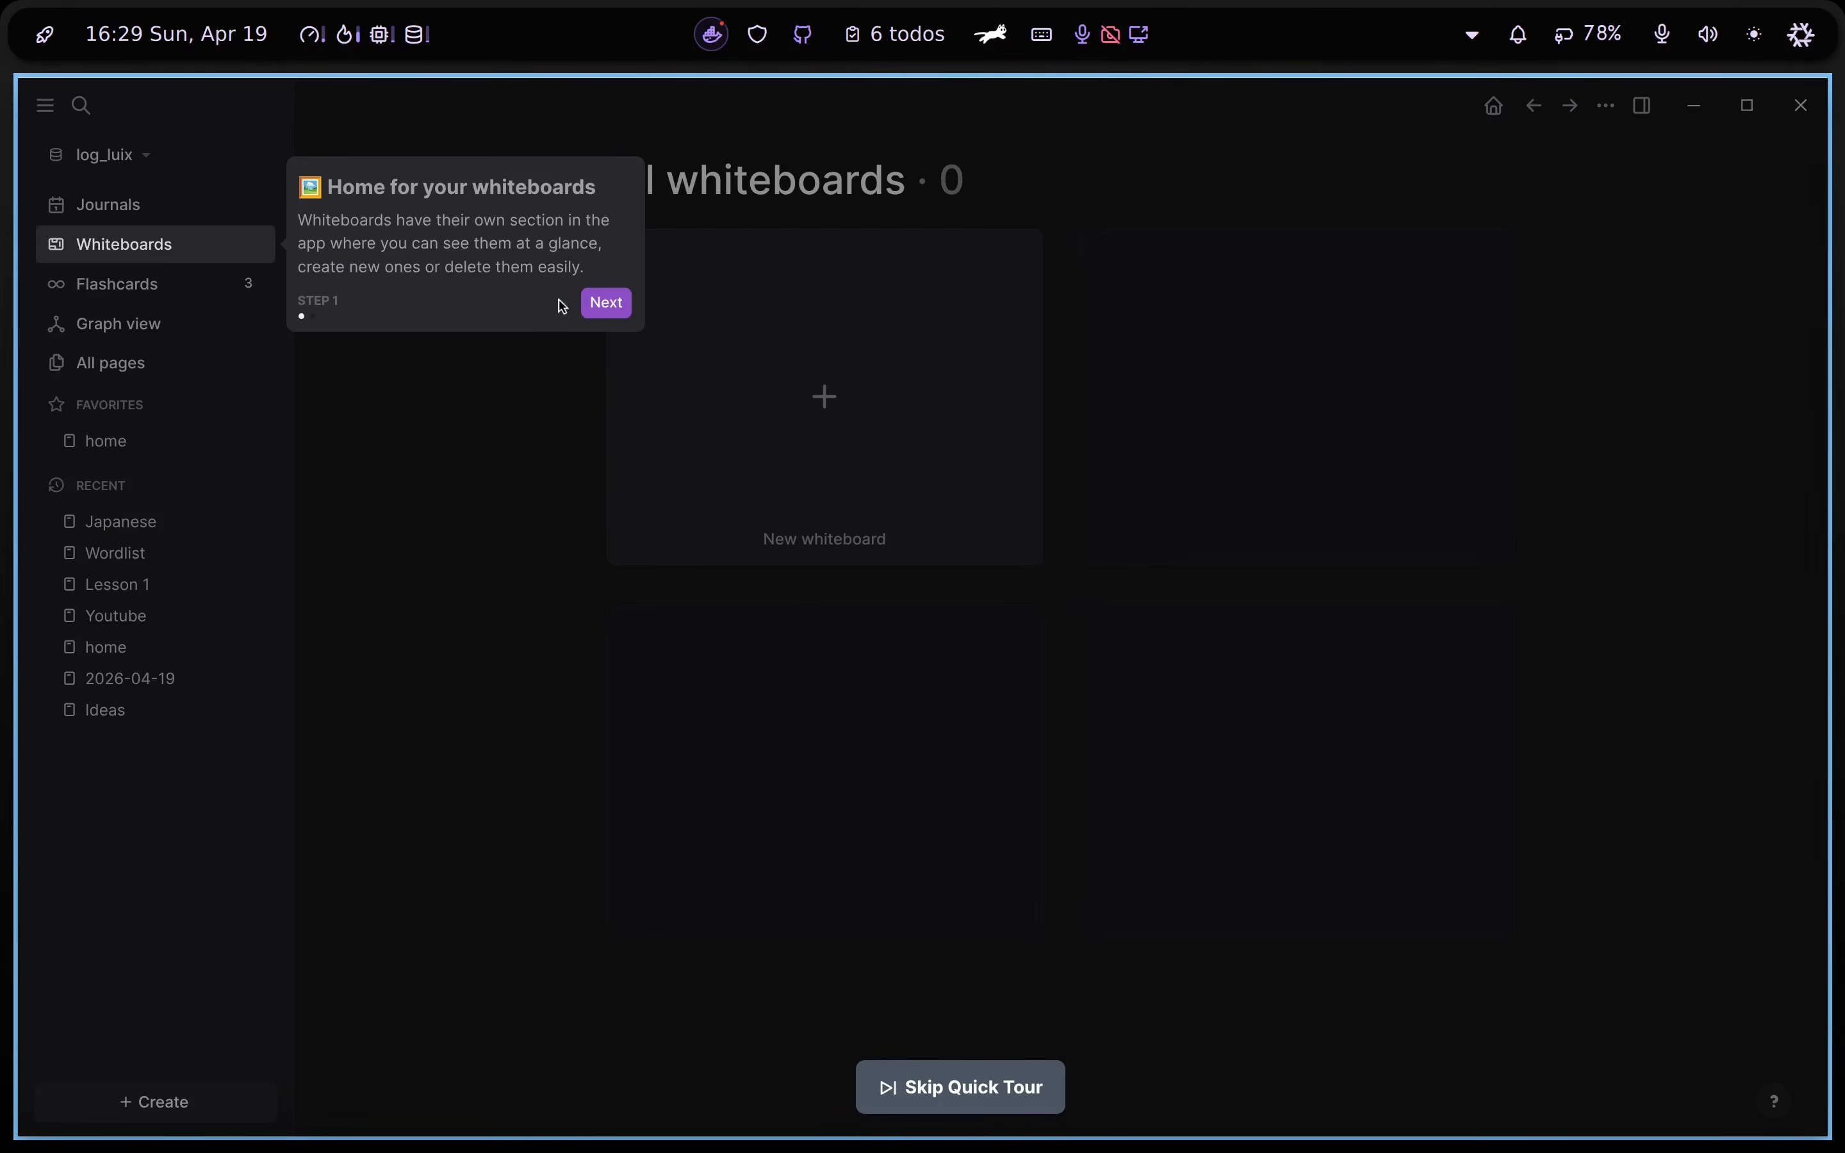
left_click(597, 303)
left_click(955, 720)
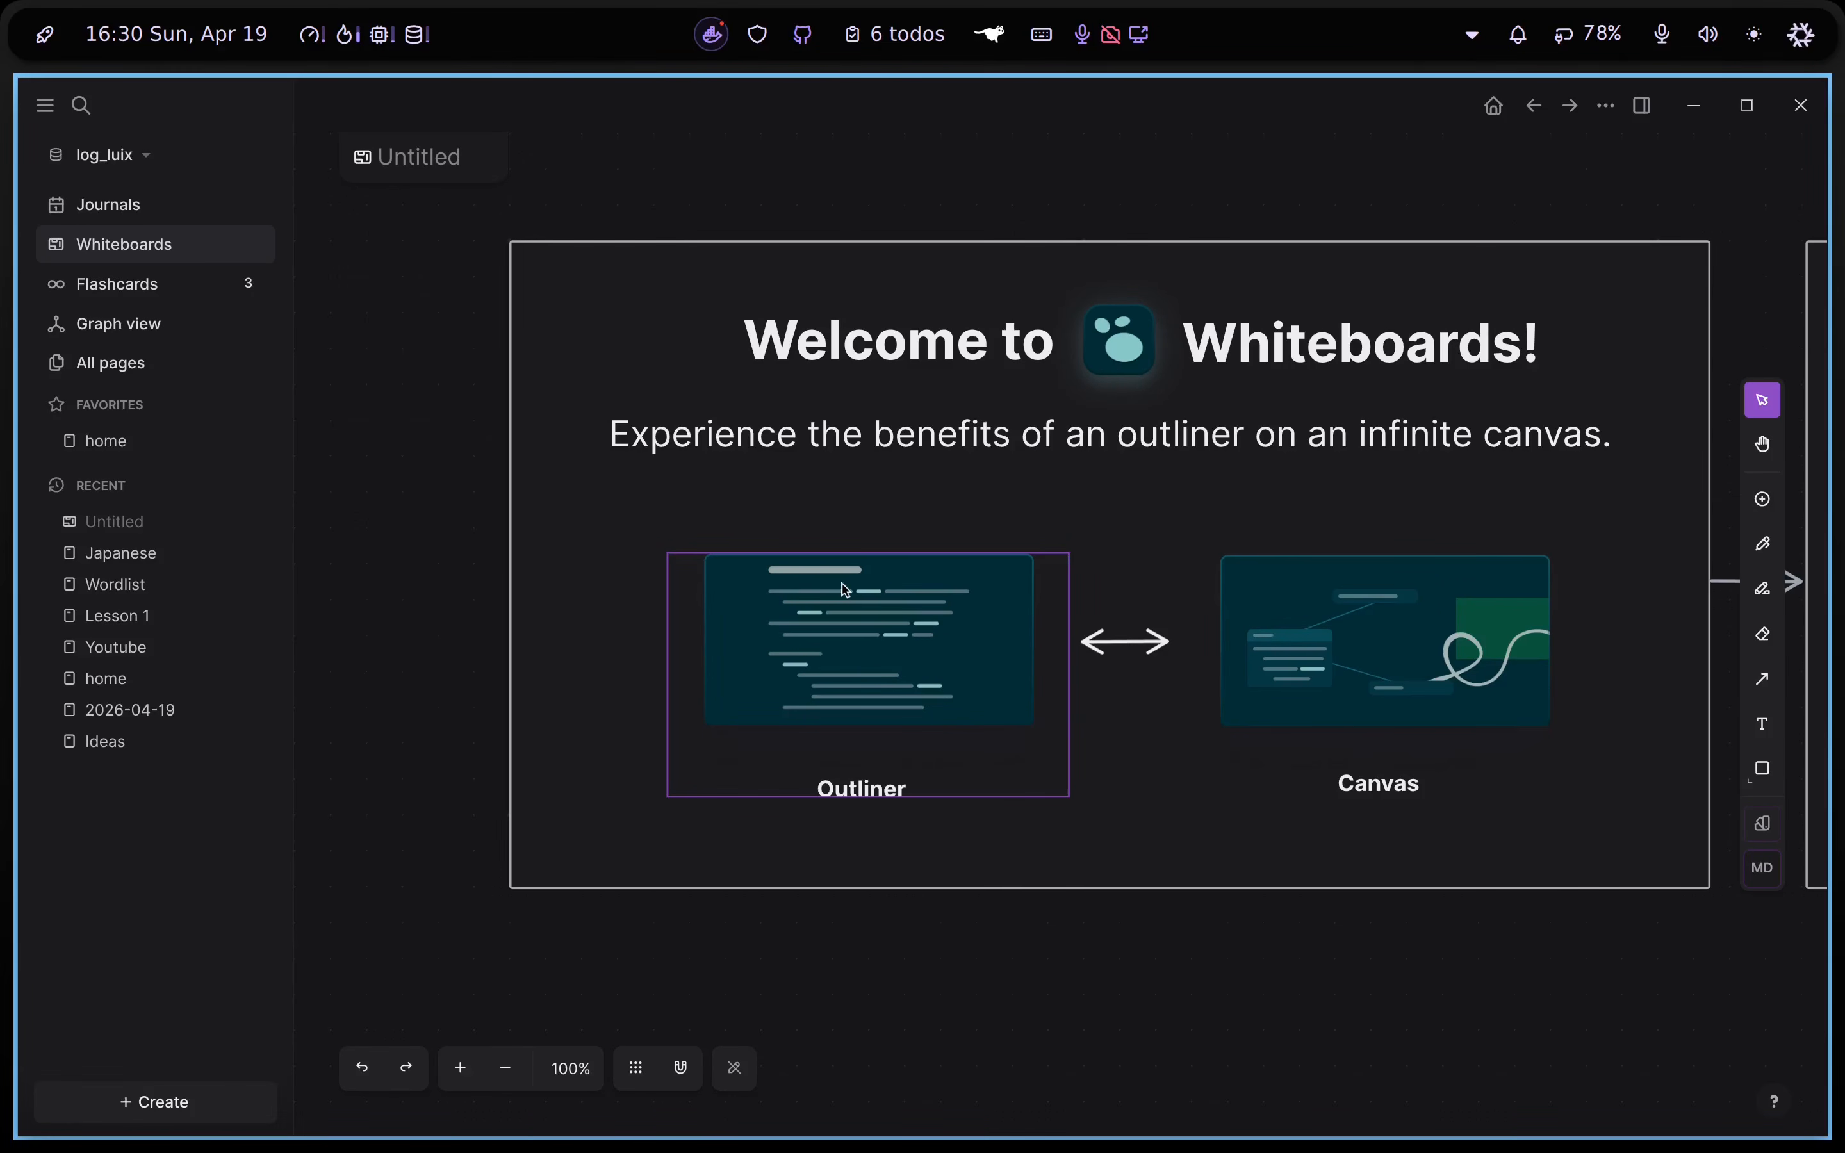
Draw a connector arrow from the "Quick intro to your toolbox" frame to the "Get started adding blocks" frame
scroll(842, 590, "right", 12)
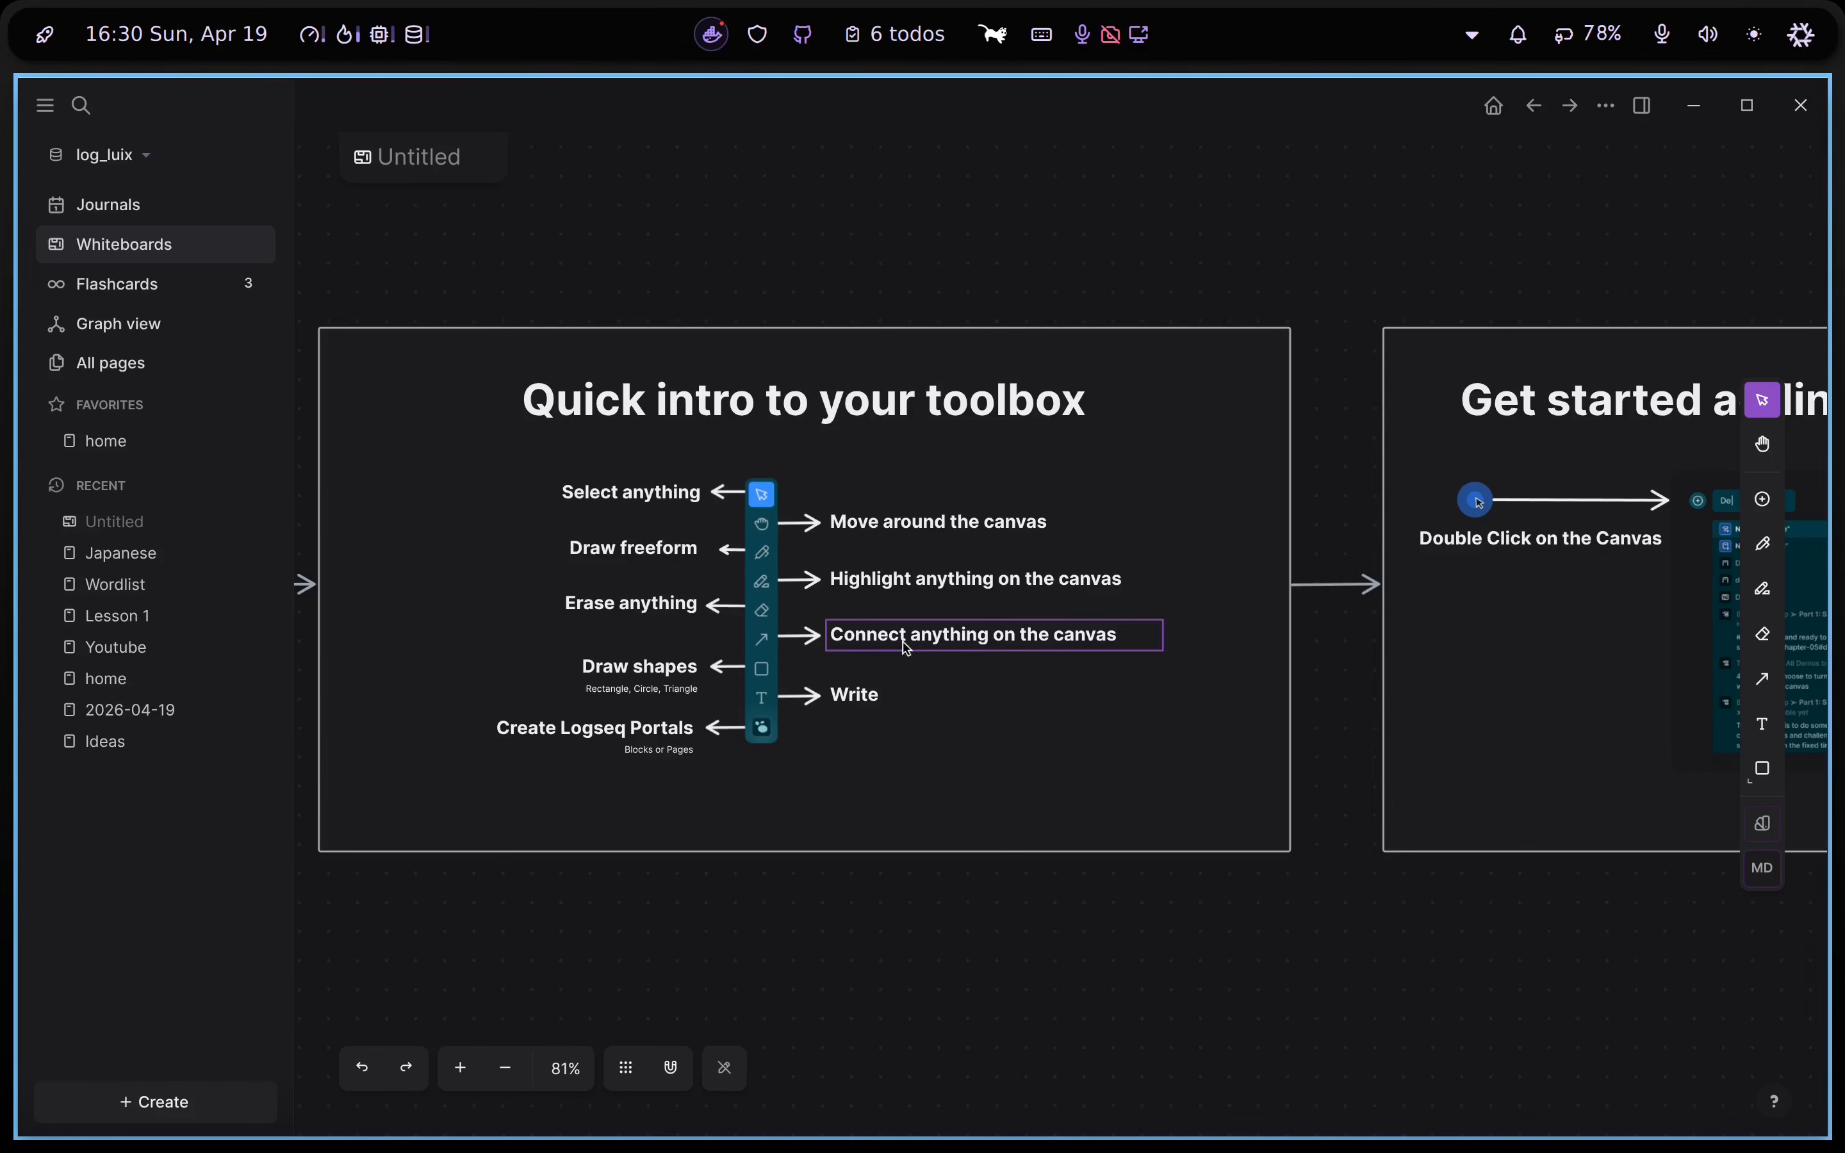
key("c")
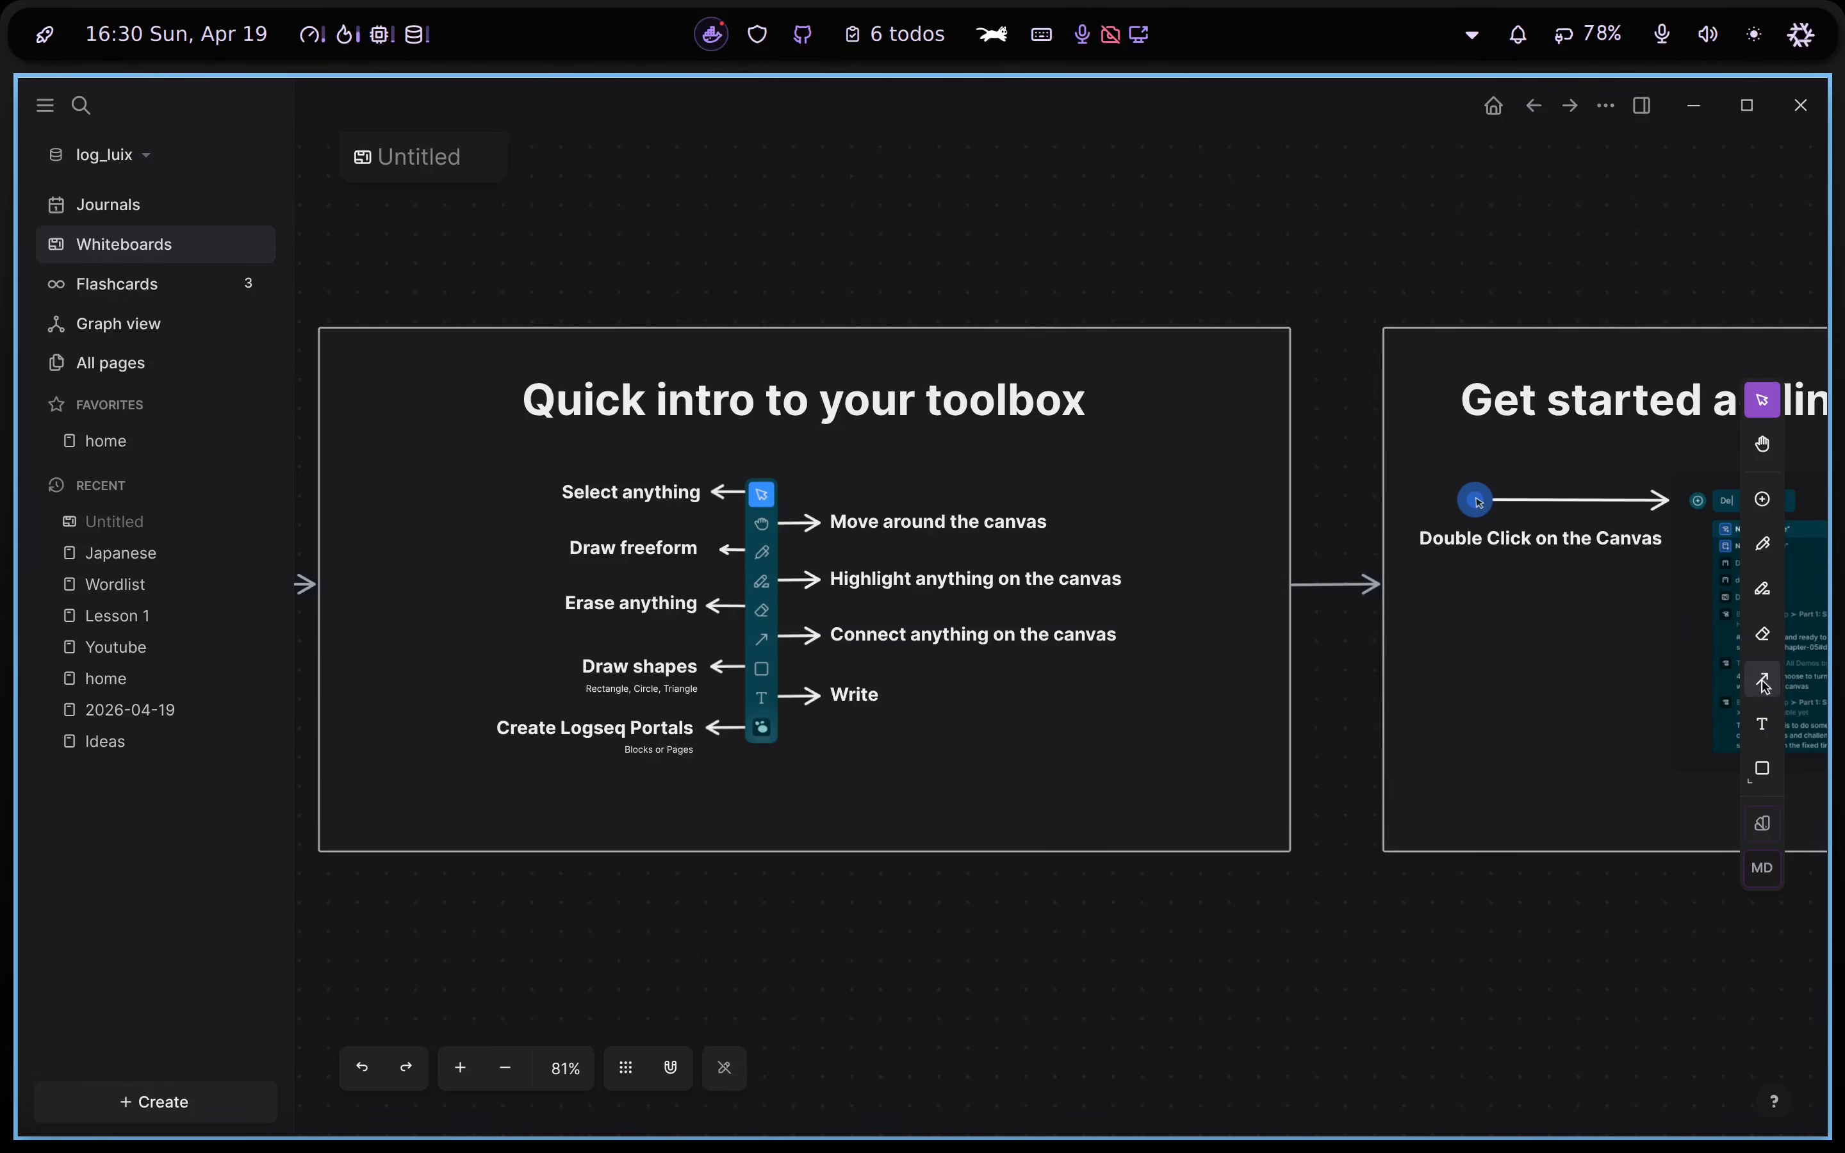
left_click_drag(1270, 790, 1425, 766)
left_click(1348, 913)
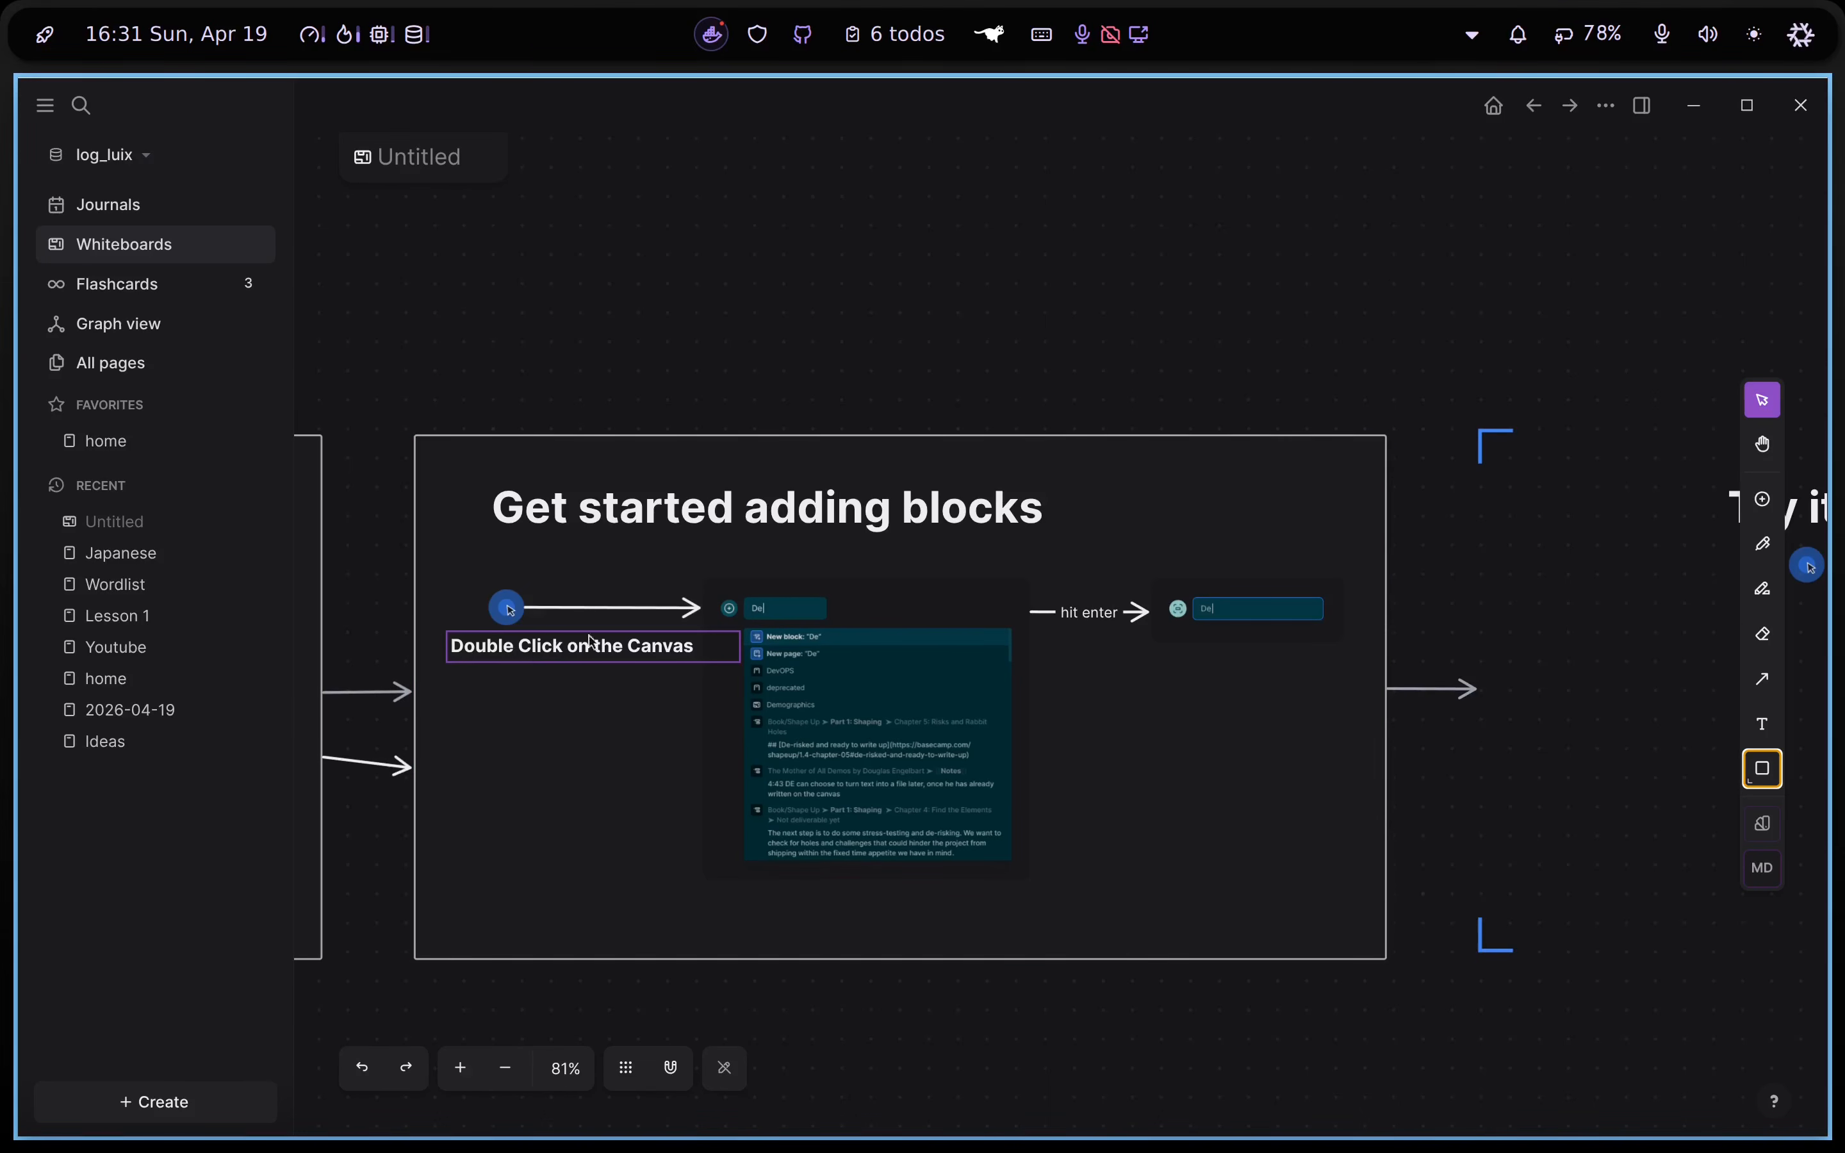
Add a block to the "Try it out right here" area containing "test block" with a [[log]] link below it
scroll(701, 560, "down", 1)
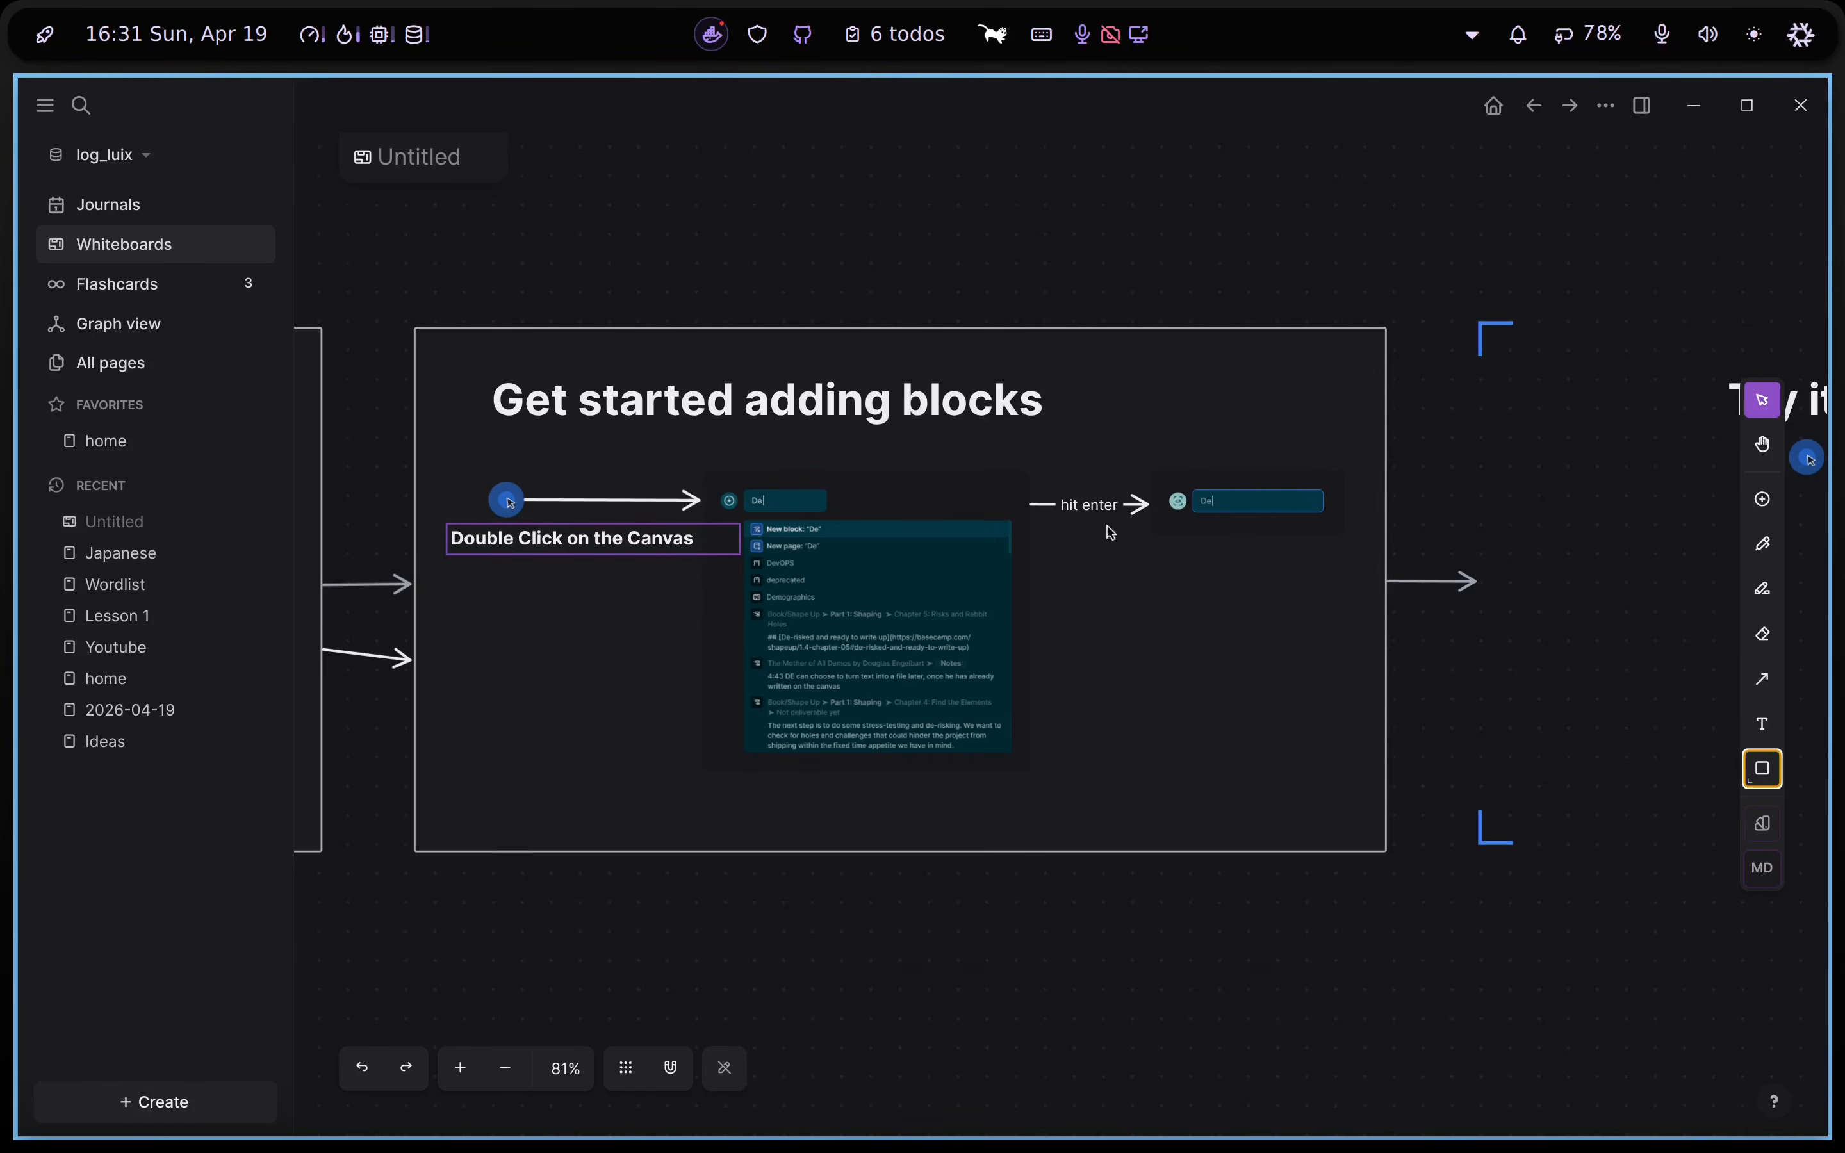
scroll(1155, 531, "right", 10)
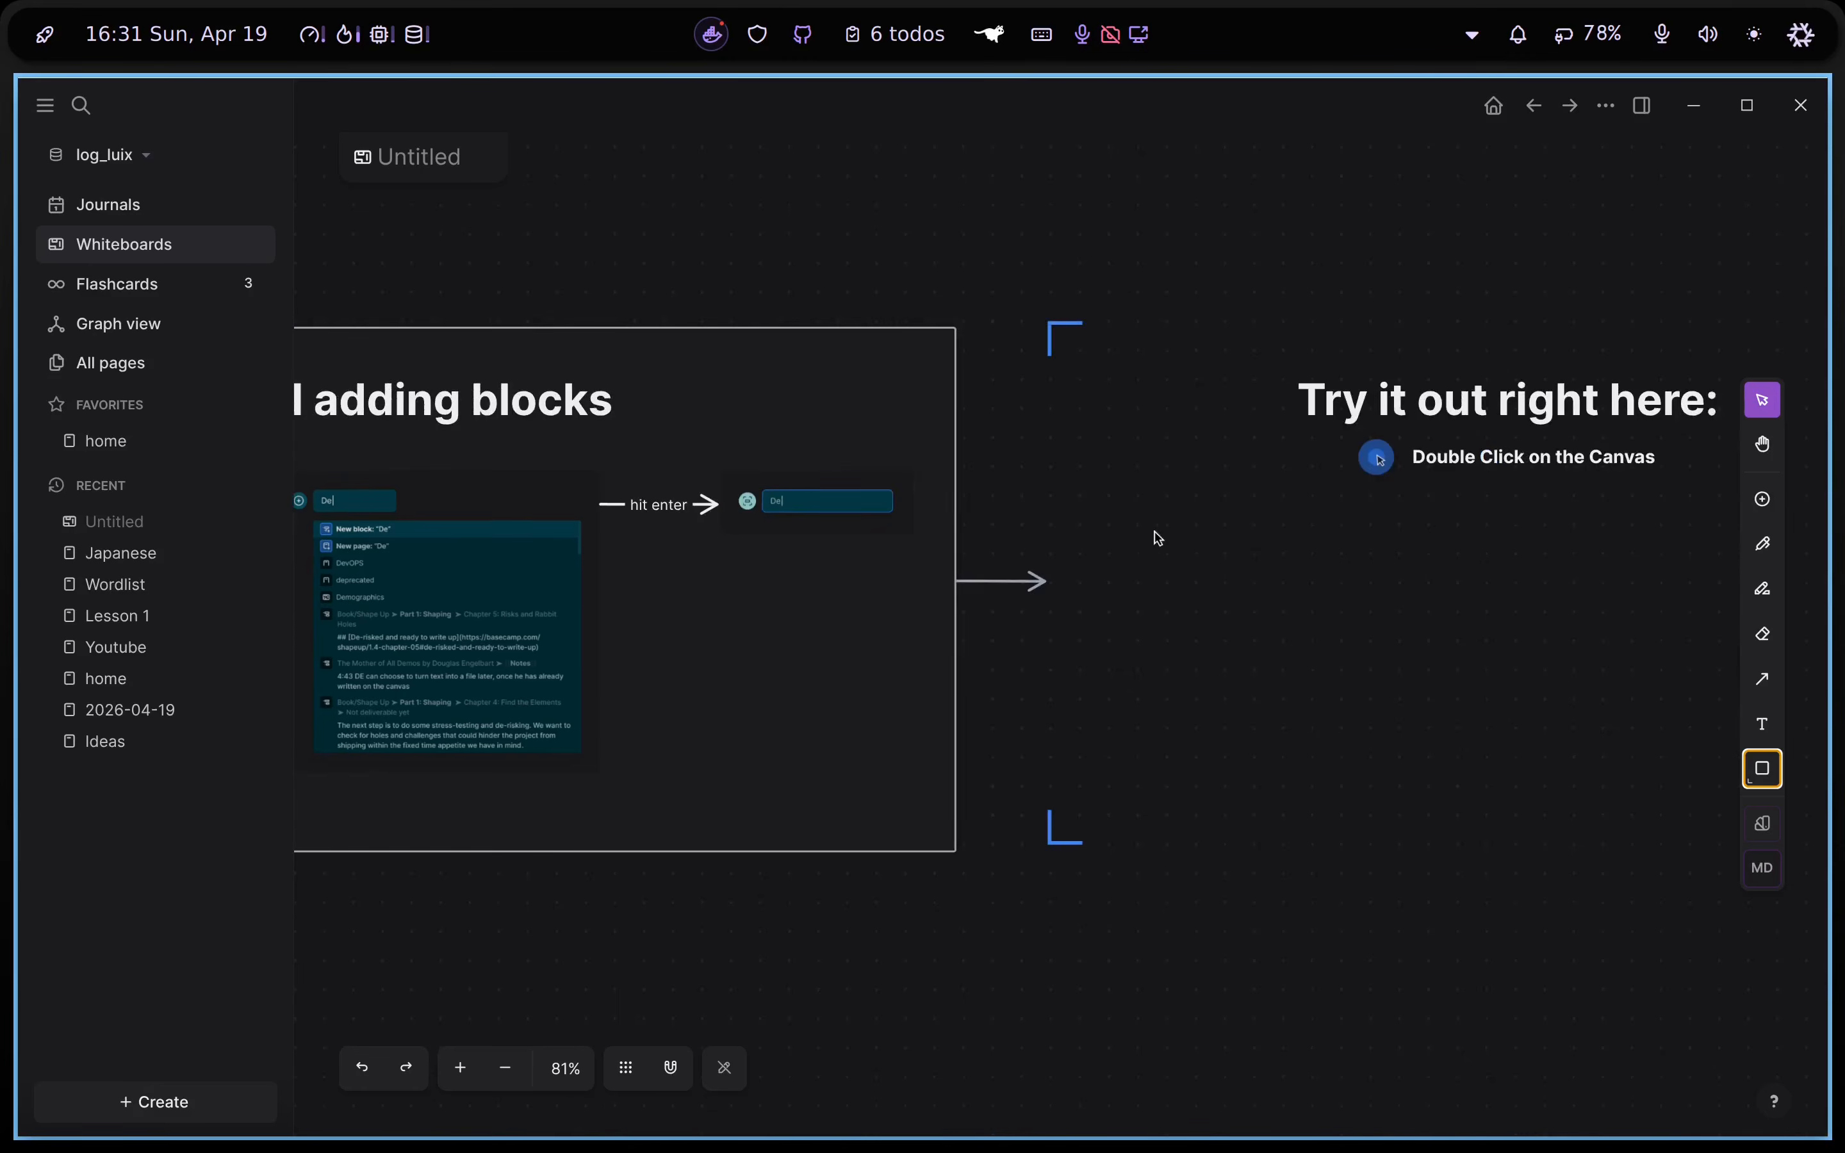
double_click(968, 601)
type("test block")
key("shift+Return")
type("#this is a test")
key("shift+Return")
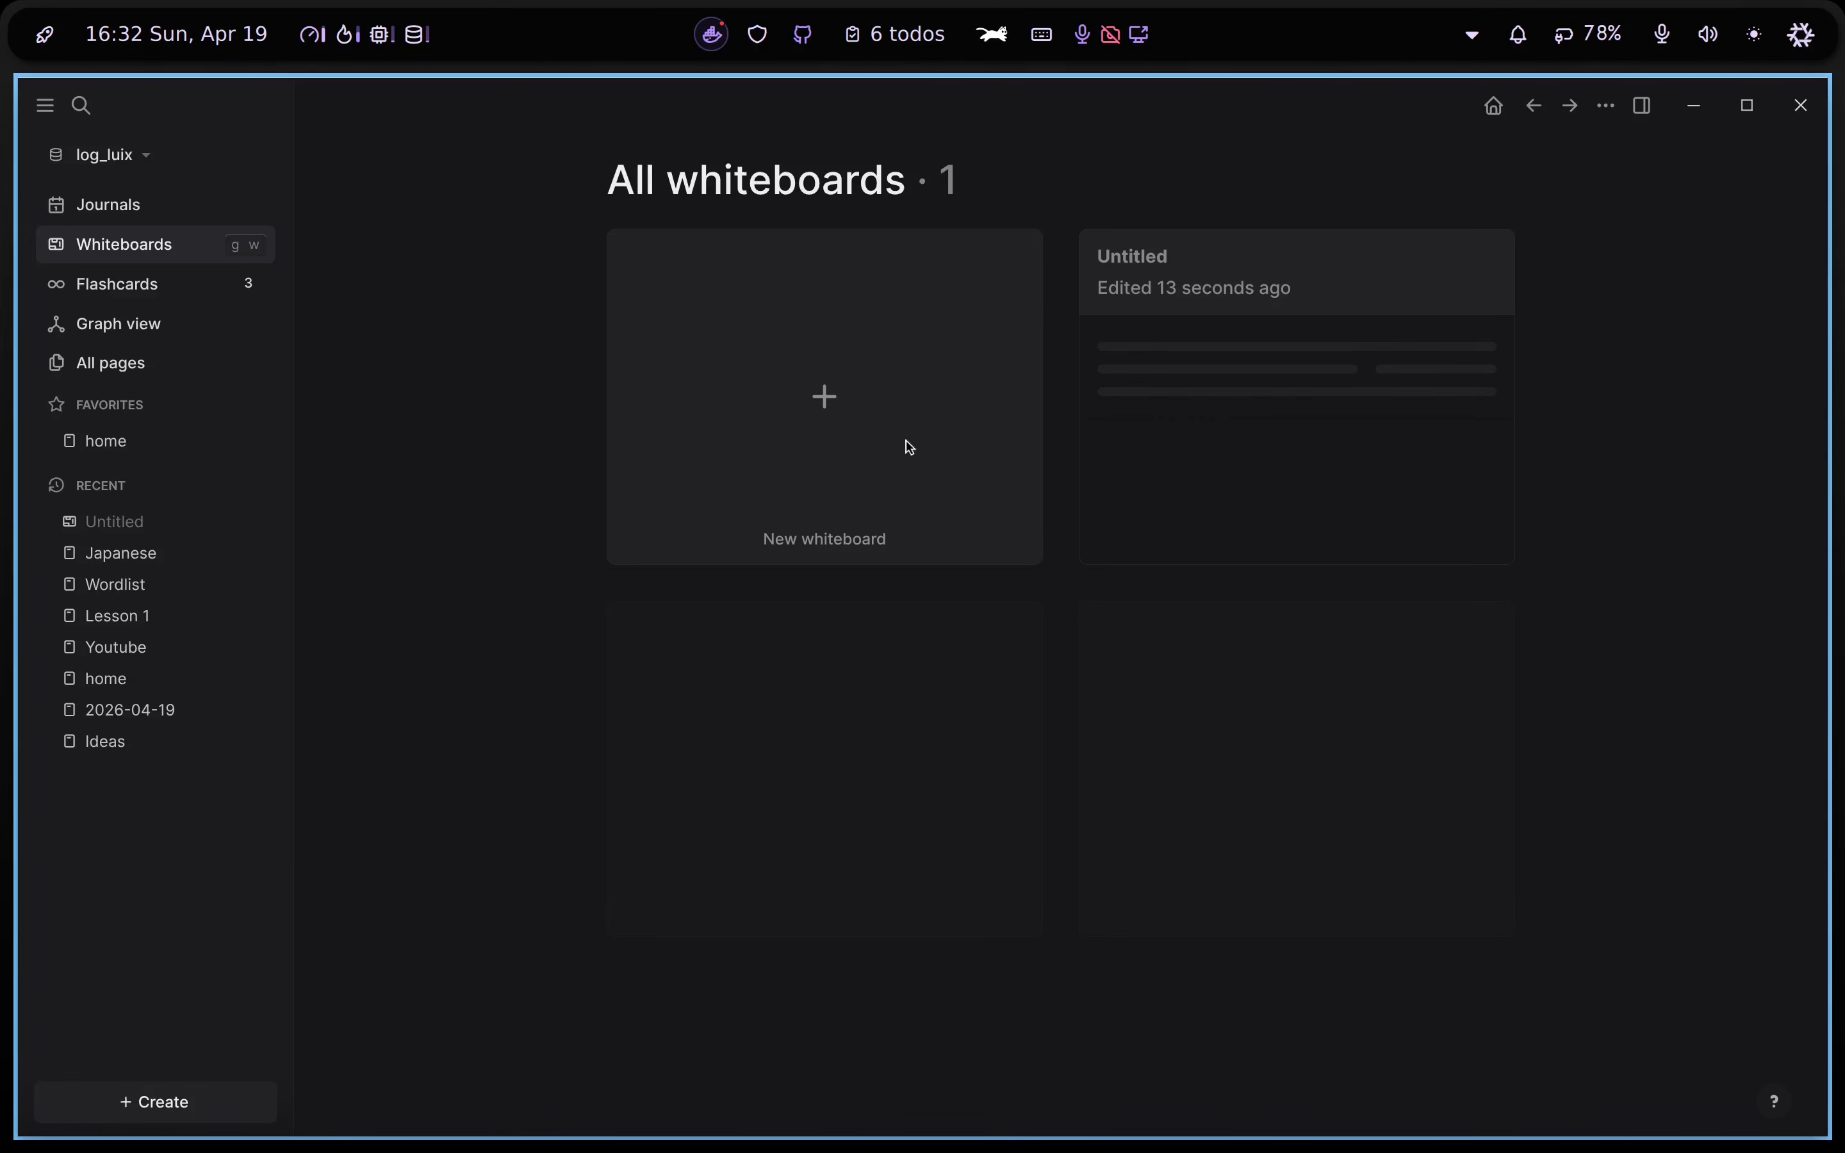
Check the CPU, memory and network usage in the System Monitor and close it
left_click(423, 37)
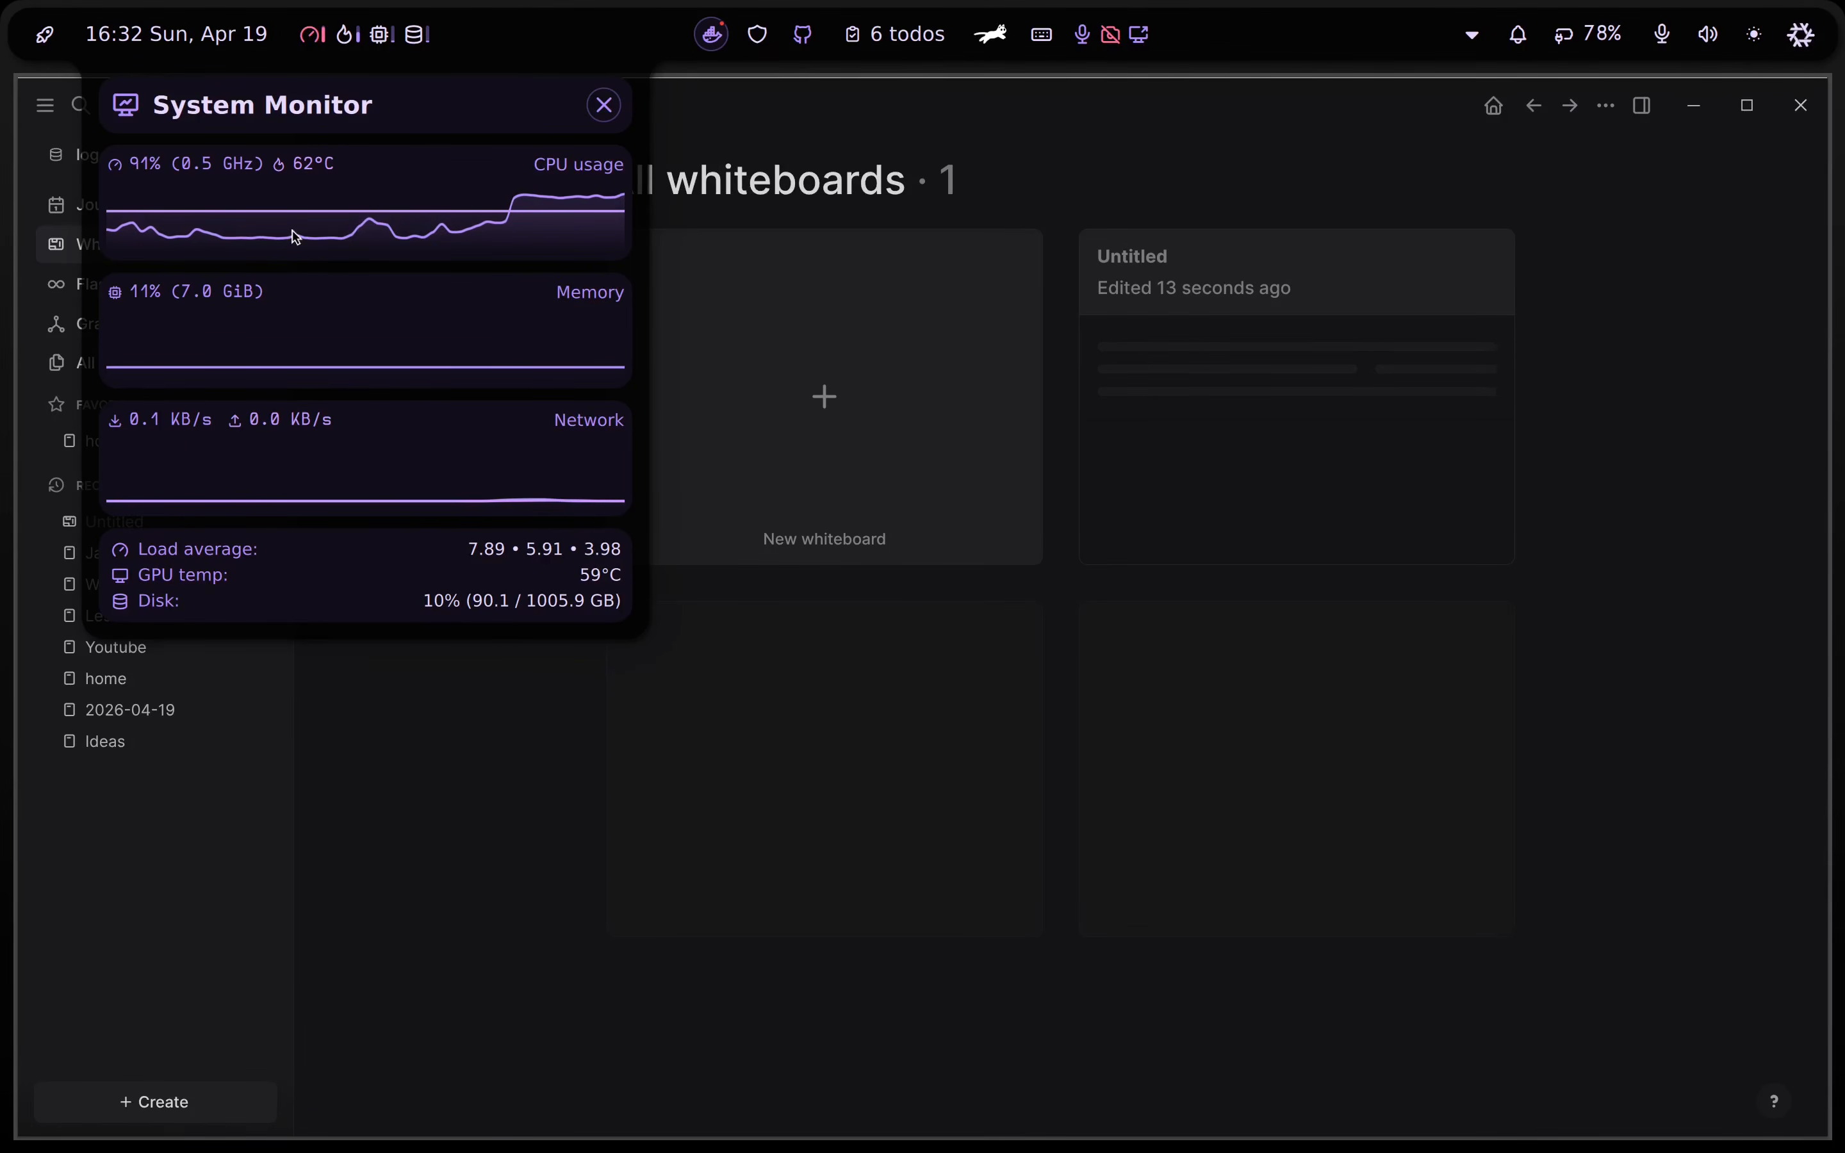
left_click(990, 33)
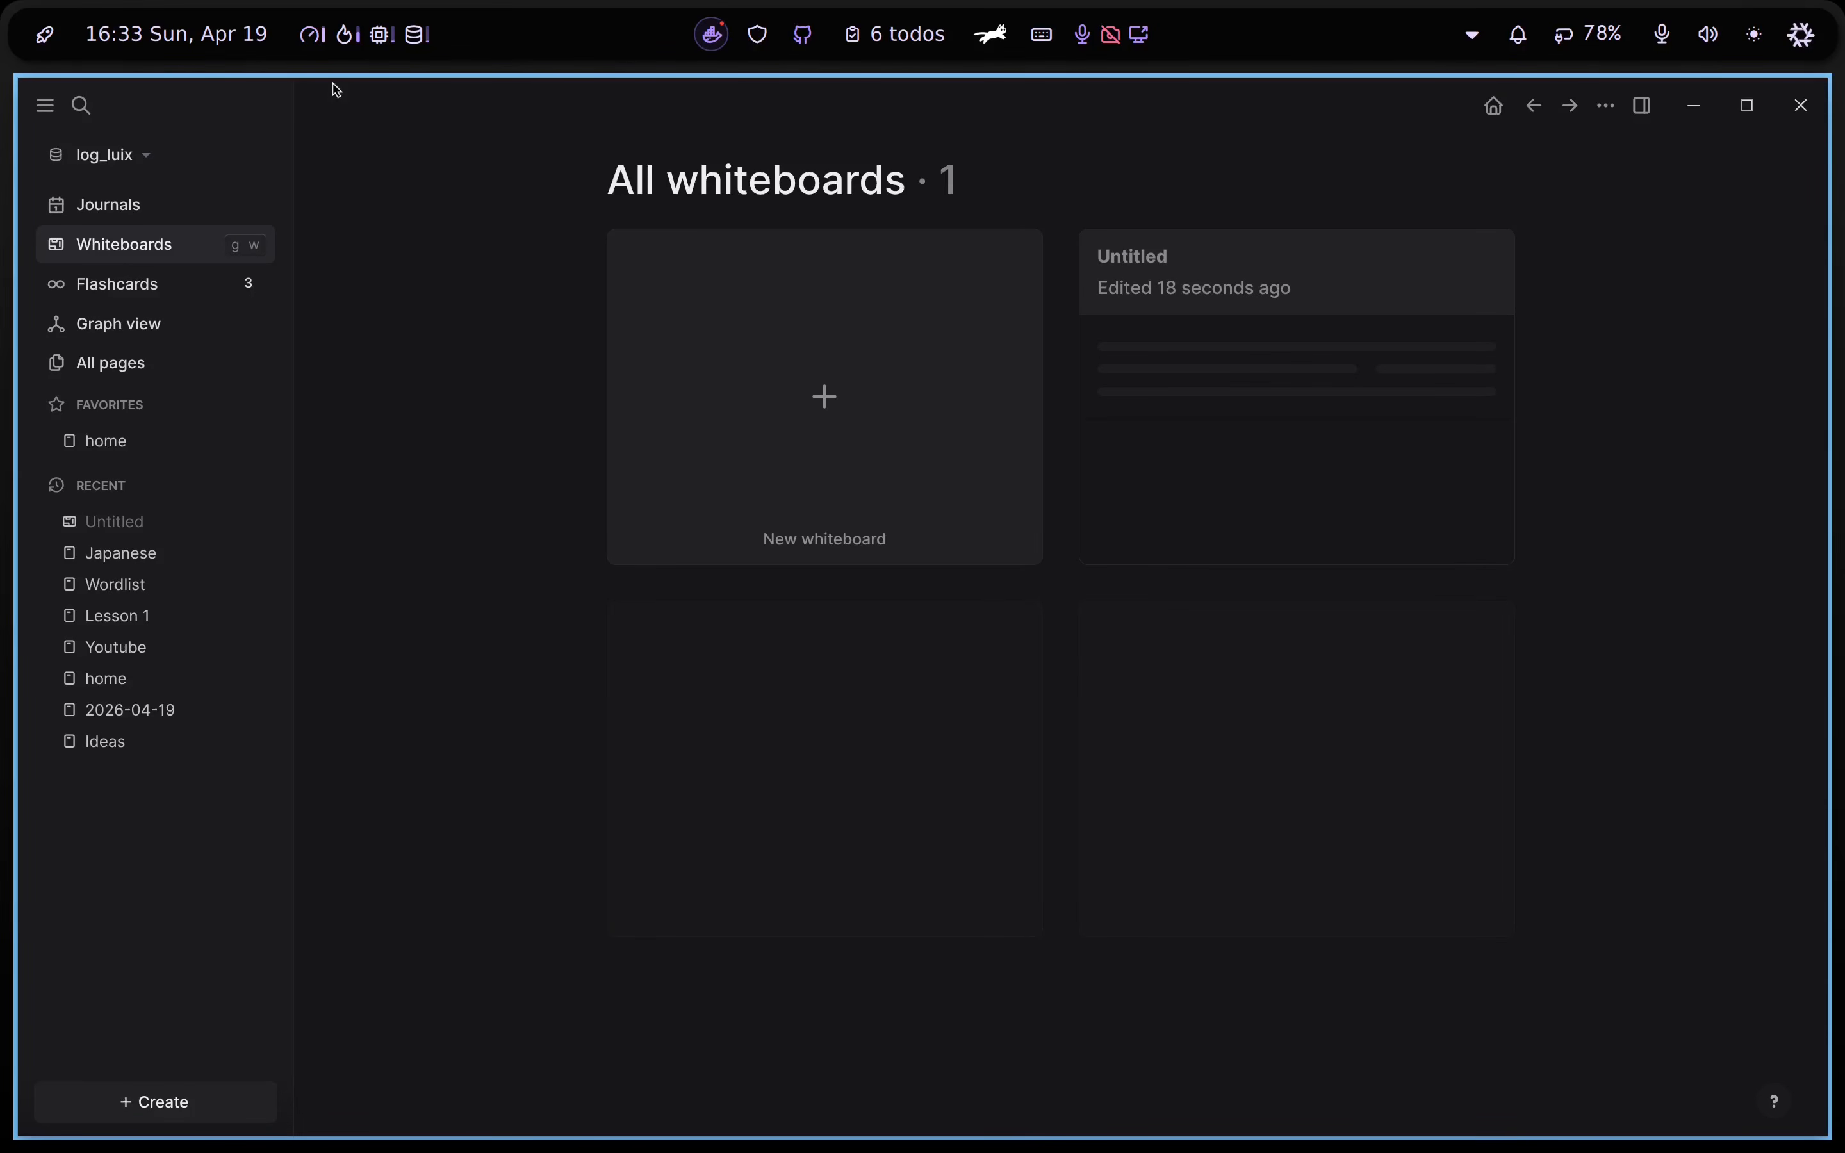
left_click(346, 37)
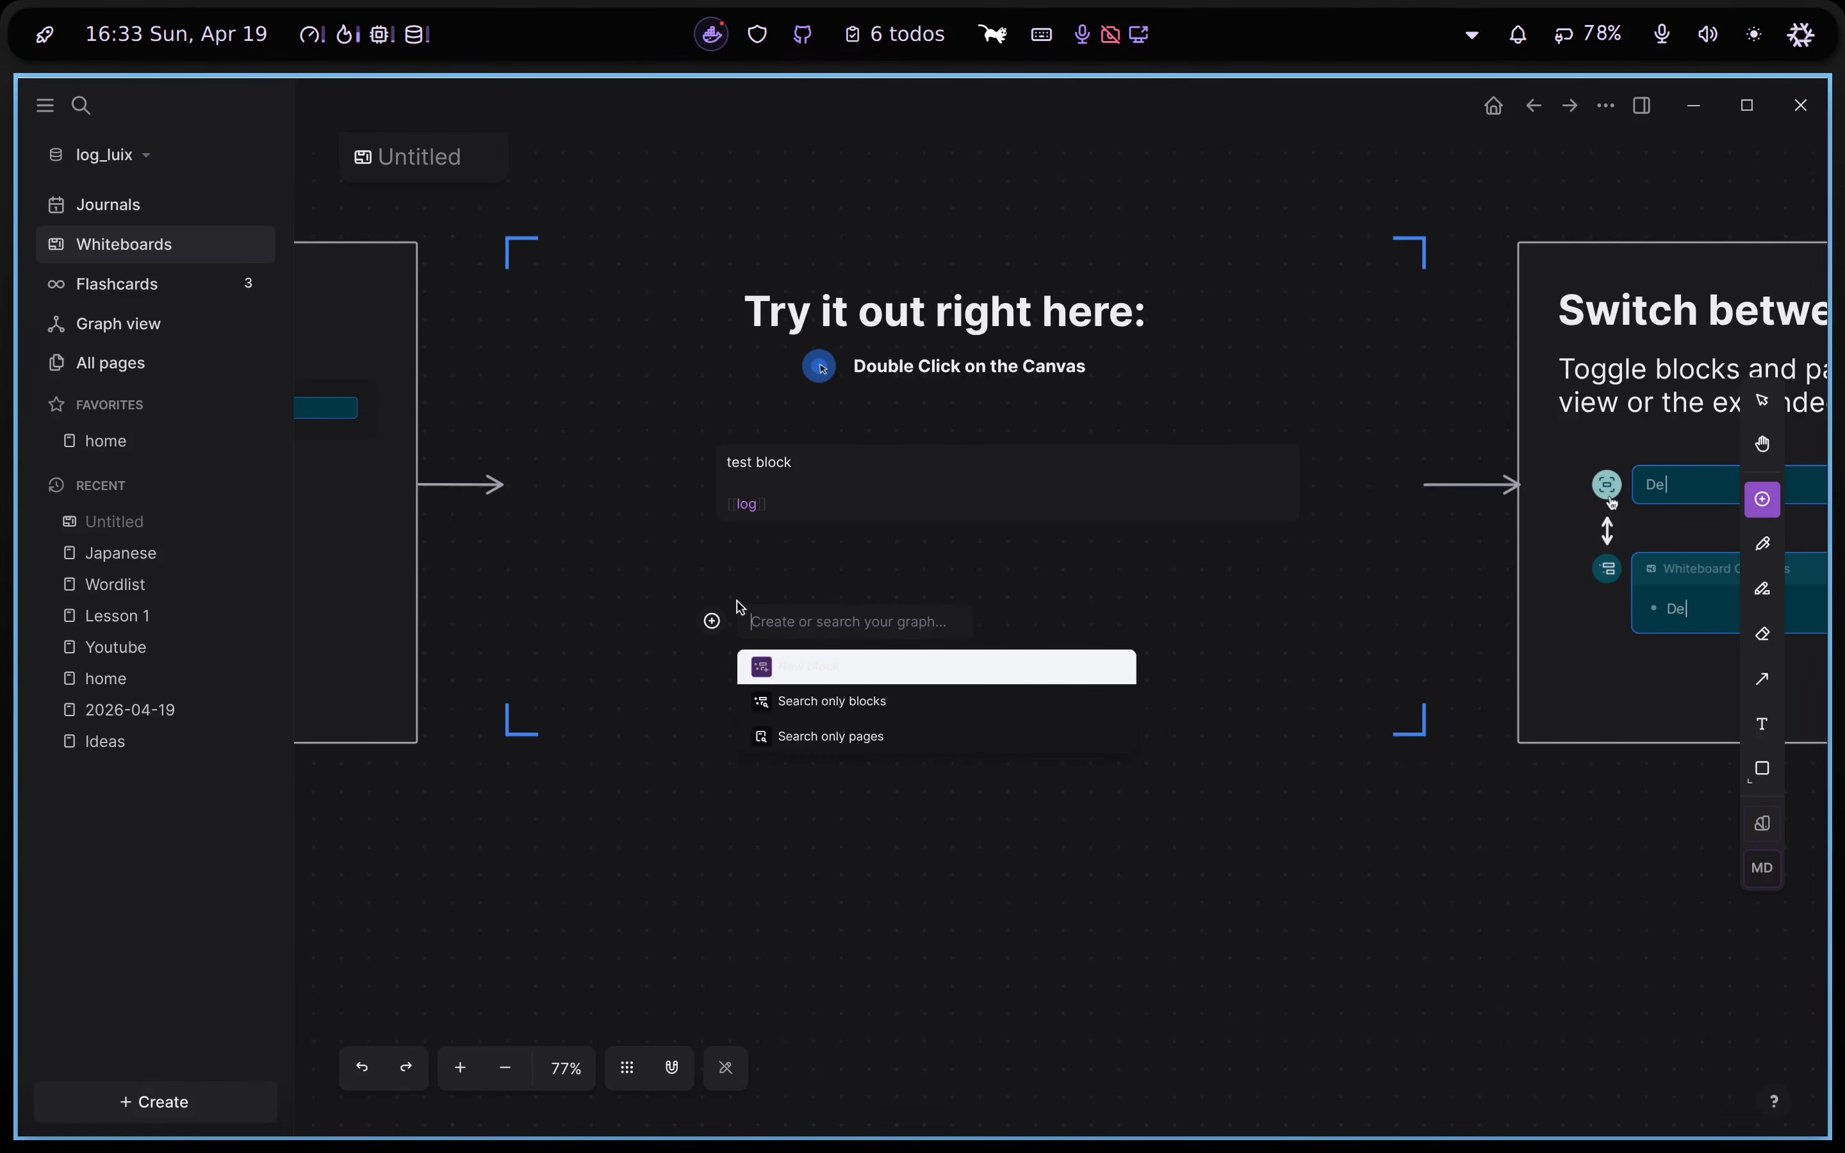
Place the Japanese page on the whiteboard below the "test block" and adjust its size and position
type("Japa")
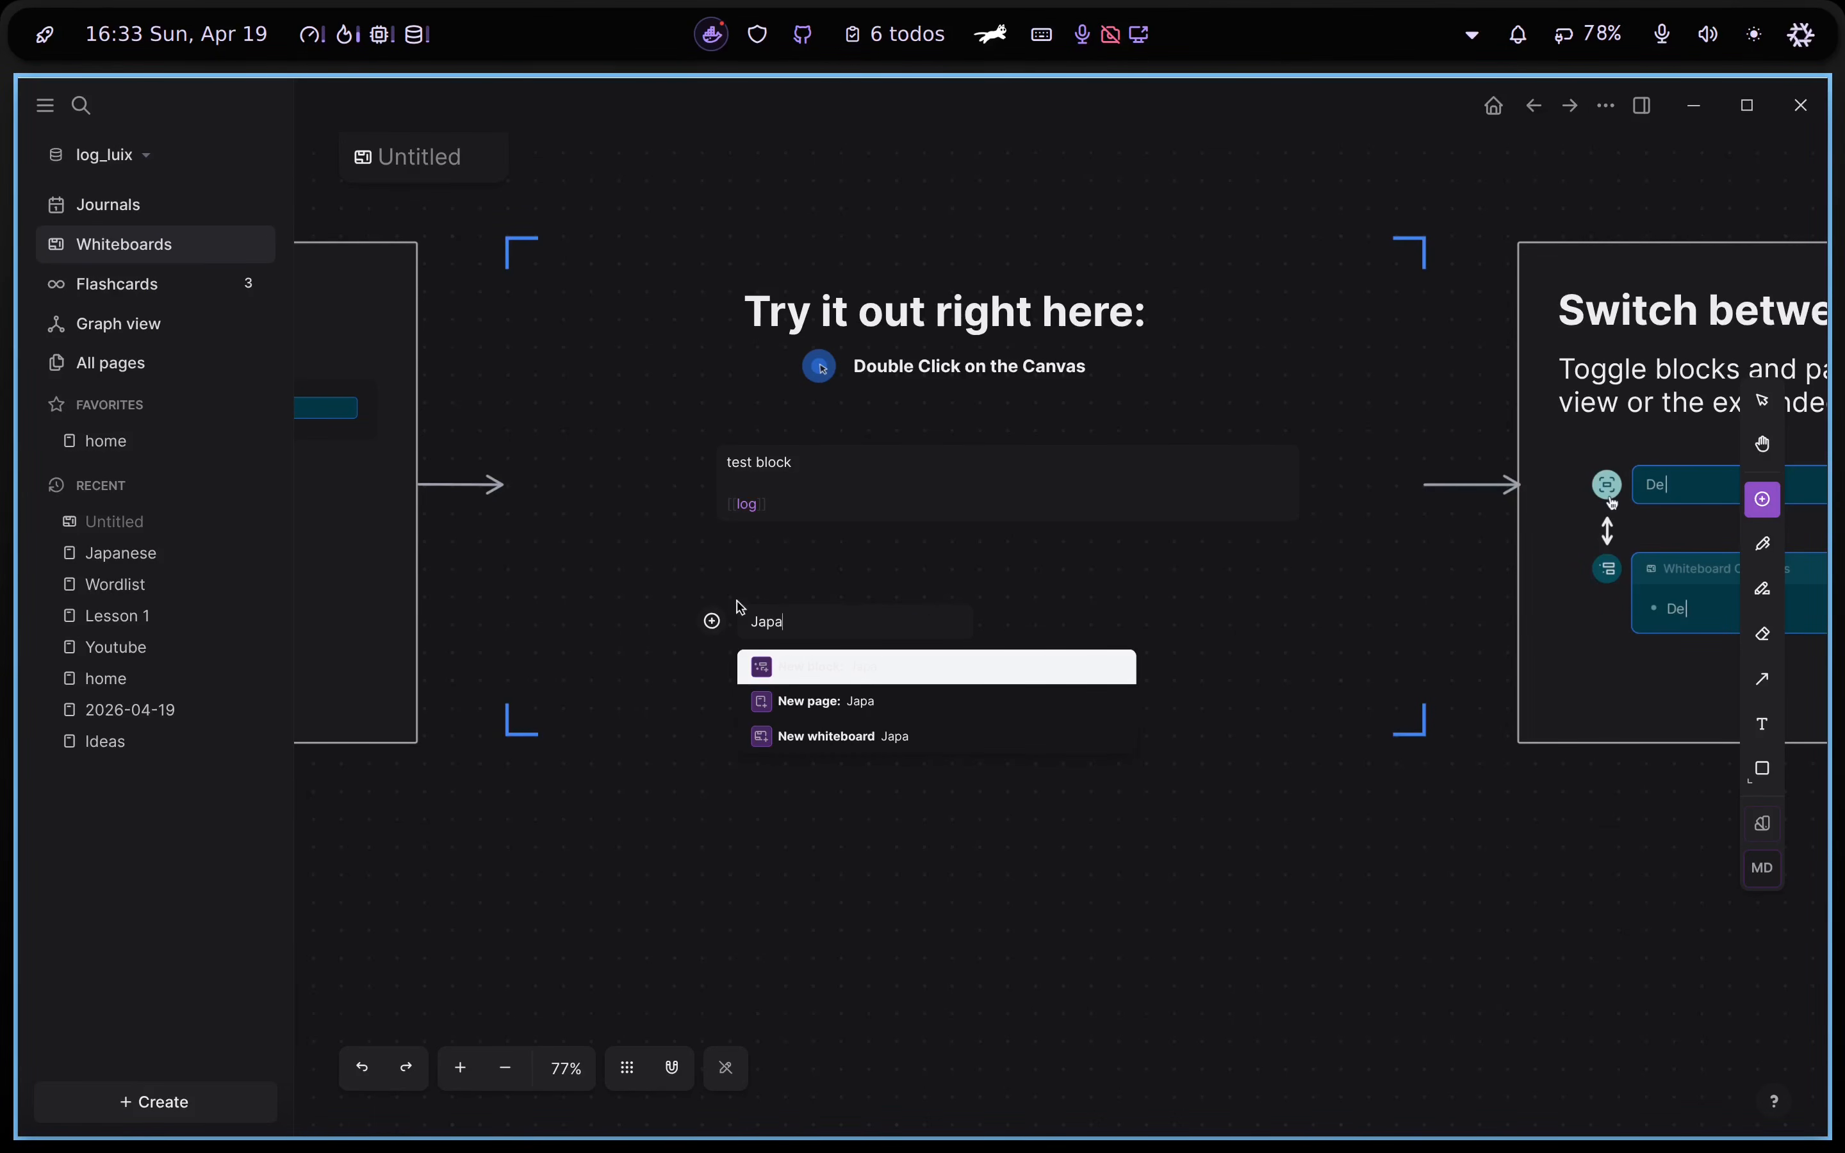
type("nese")
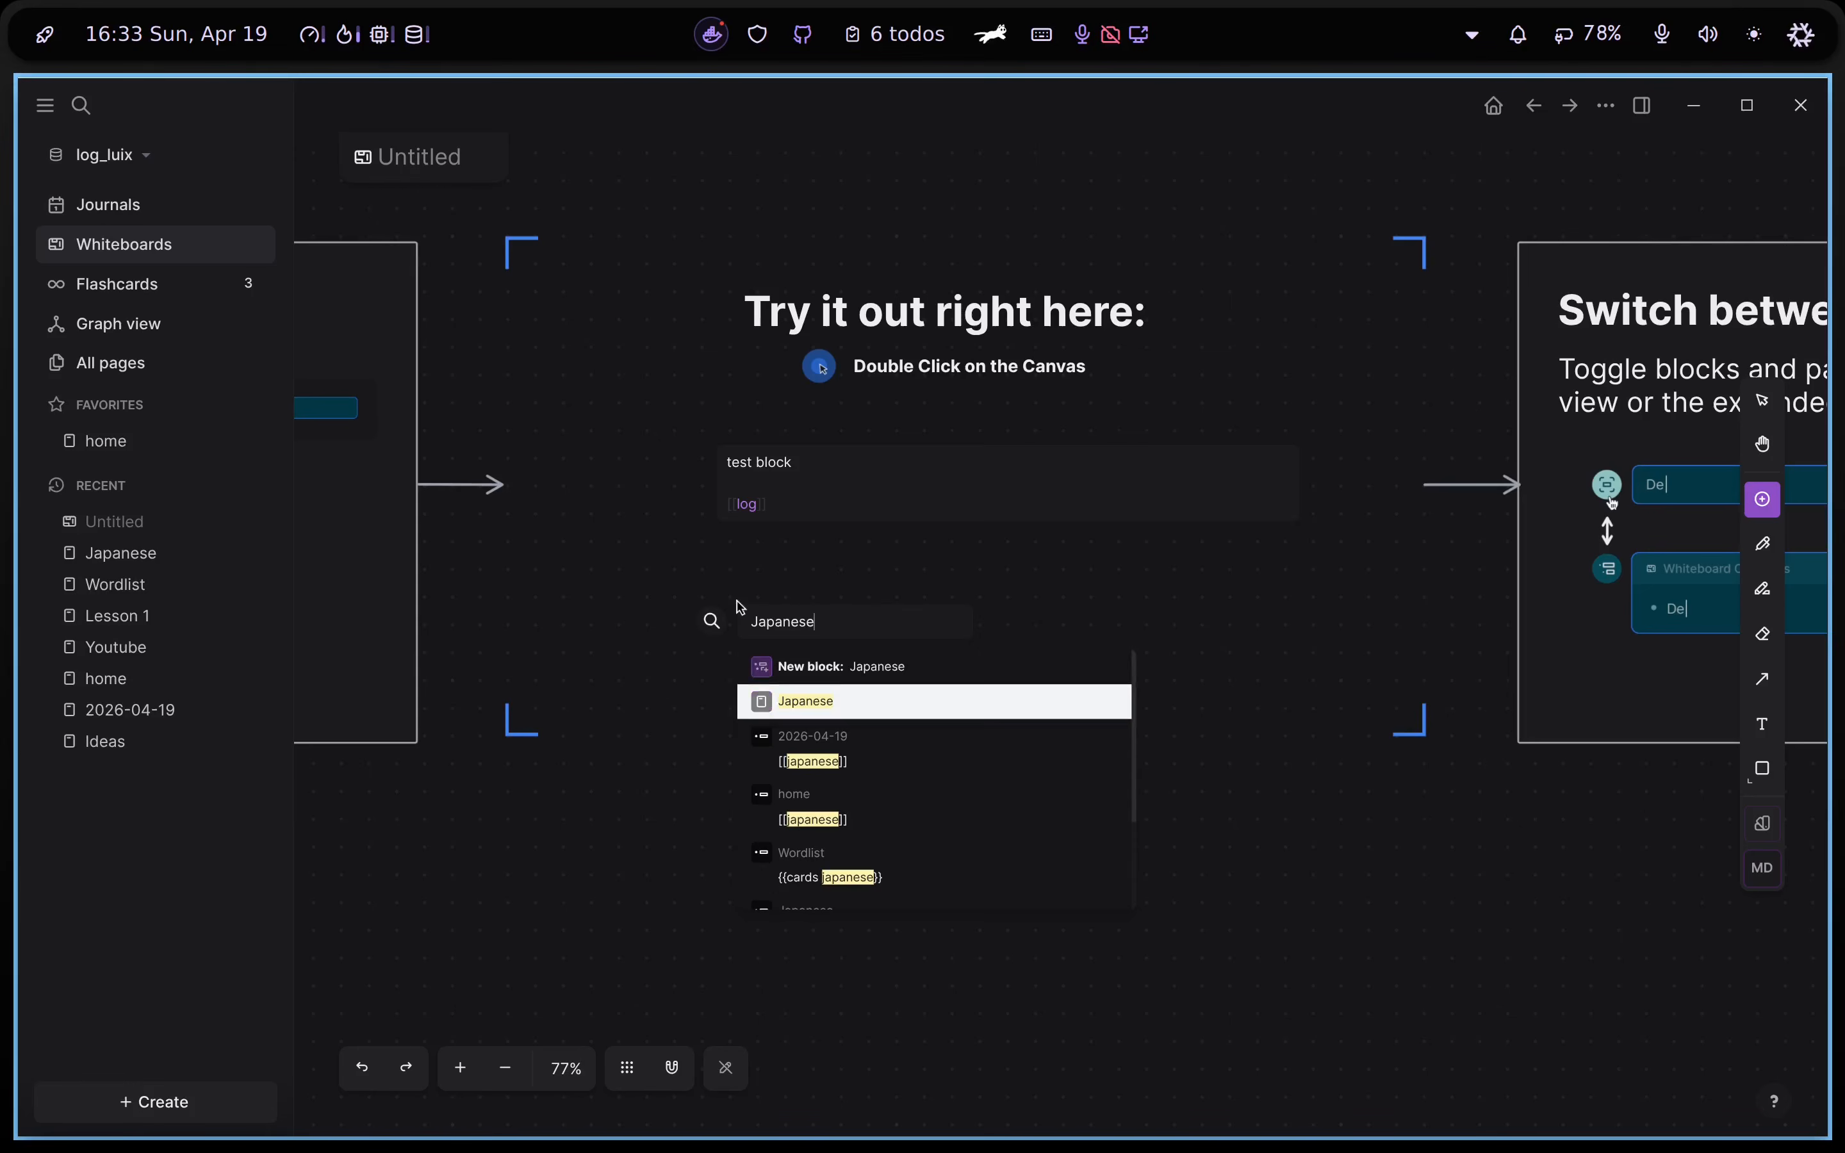
key("Down")
key("Return")
left_click(1335, 912)
left_click_drag(1211, 734, 1070, 766)
mouse_move(934, 785)
left_mouse_down()
mouse_move(954, 806)
mouse_move(924, 867)
mouse_move(964, 822)
left_mouse_up()
Draw a connector arrow from the Japanese page up to the "test block"
key("7")
mouse_move(911, 752)
left_mouse_down()
mouse_move(890, 466)
mouse_move(894, 531)
left_mouse_up()
left_click(1546, 828)
left_click_drag(1547, 828, 1387, 754)
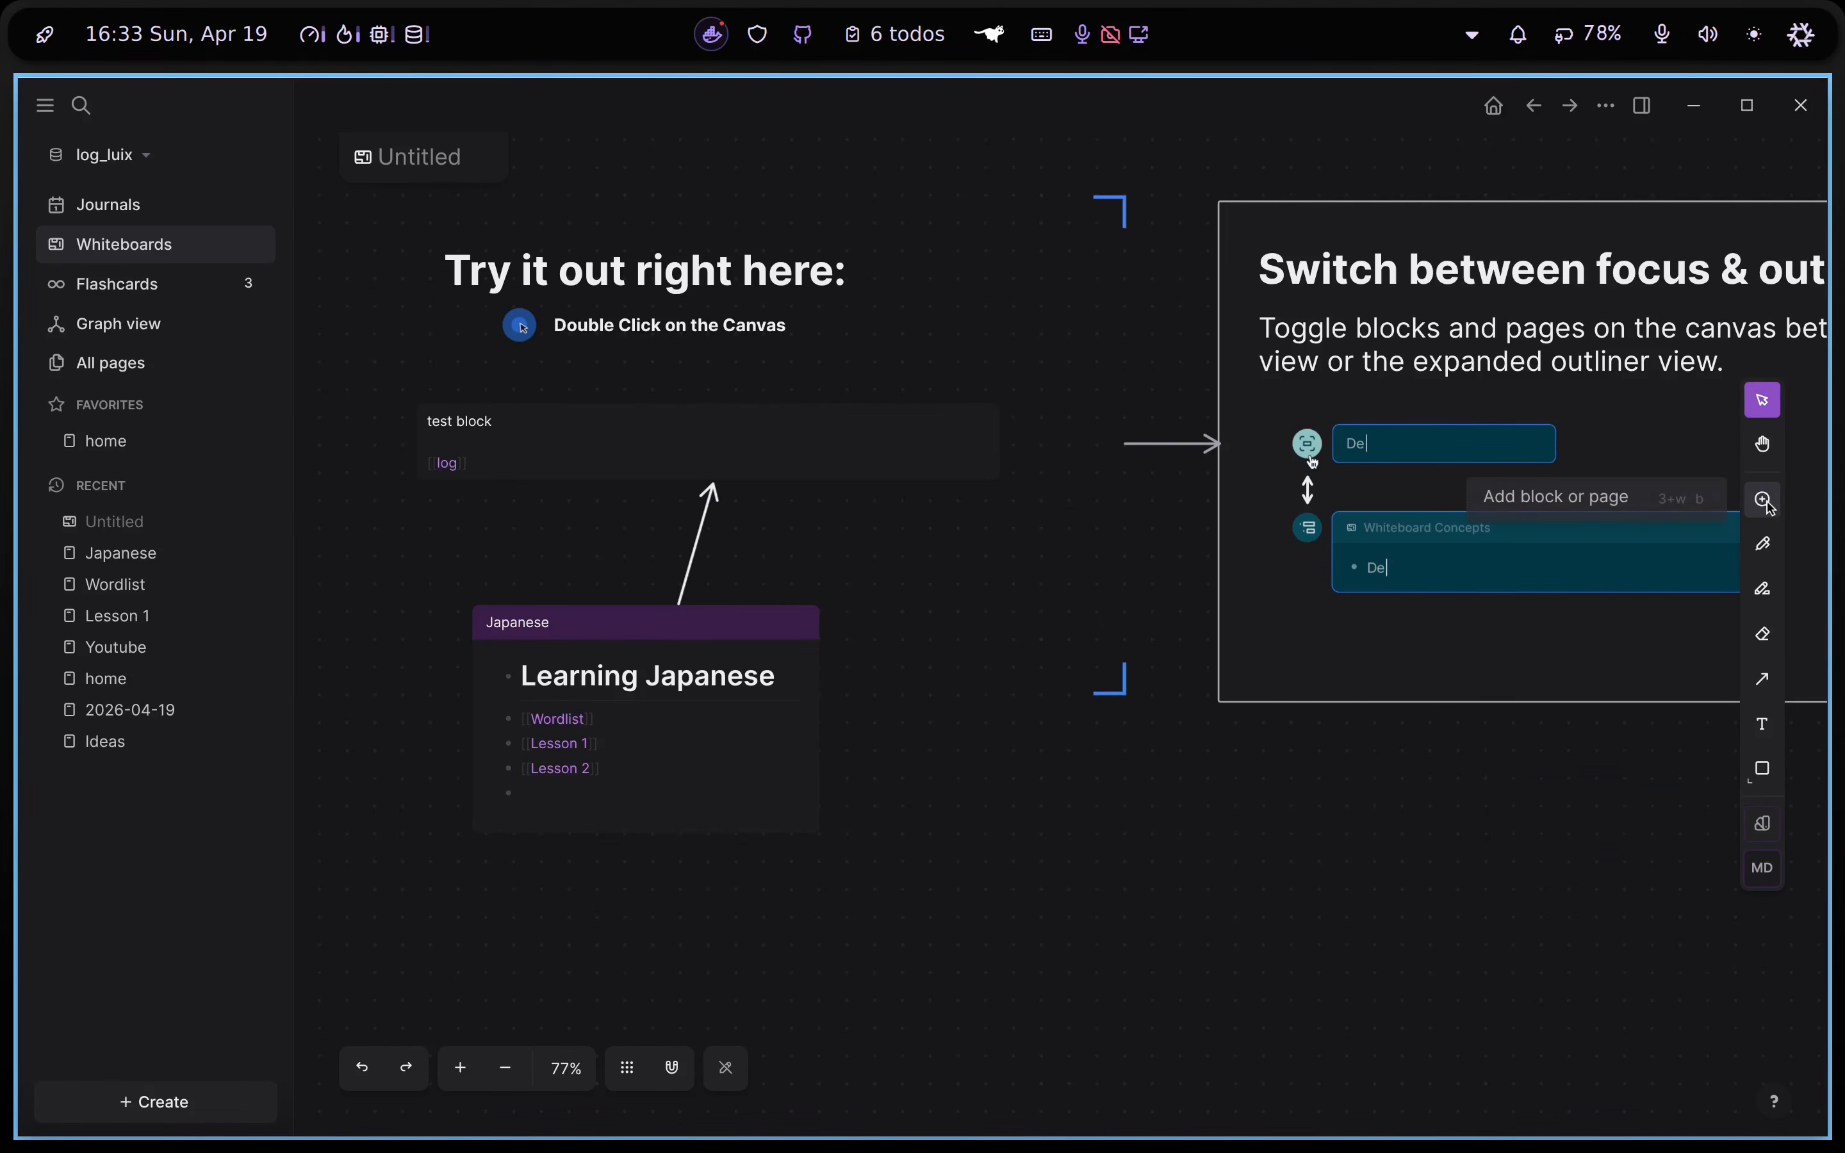
Sketch a freehand bone-like shape with the pencil on the empty canvas below and beside the Japanese page
left_click(1763, 543)
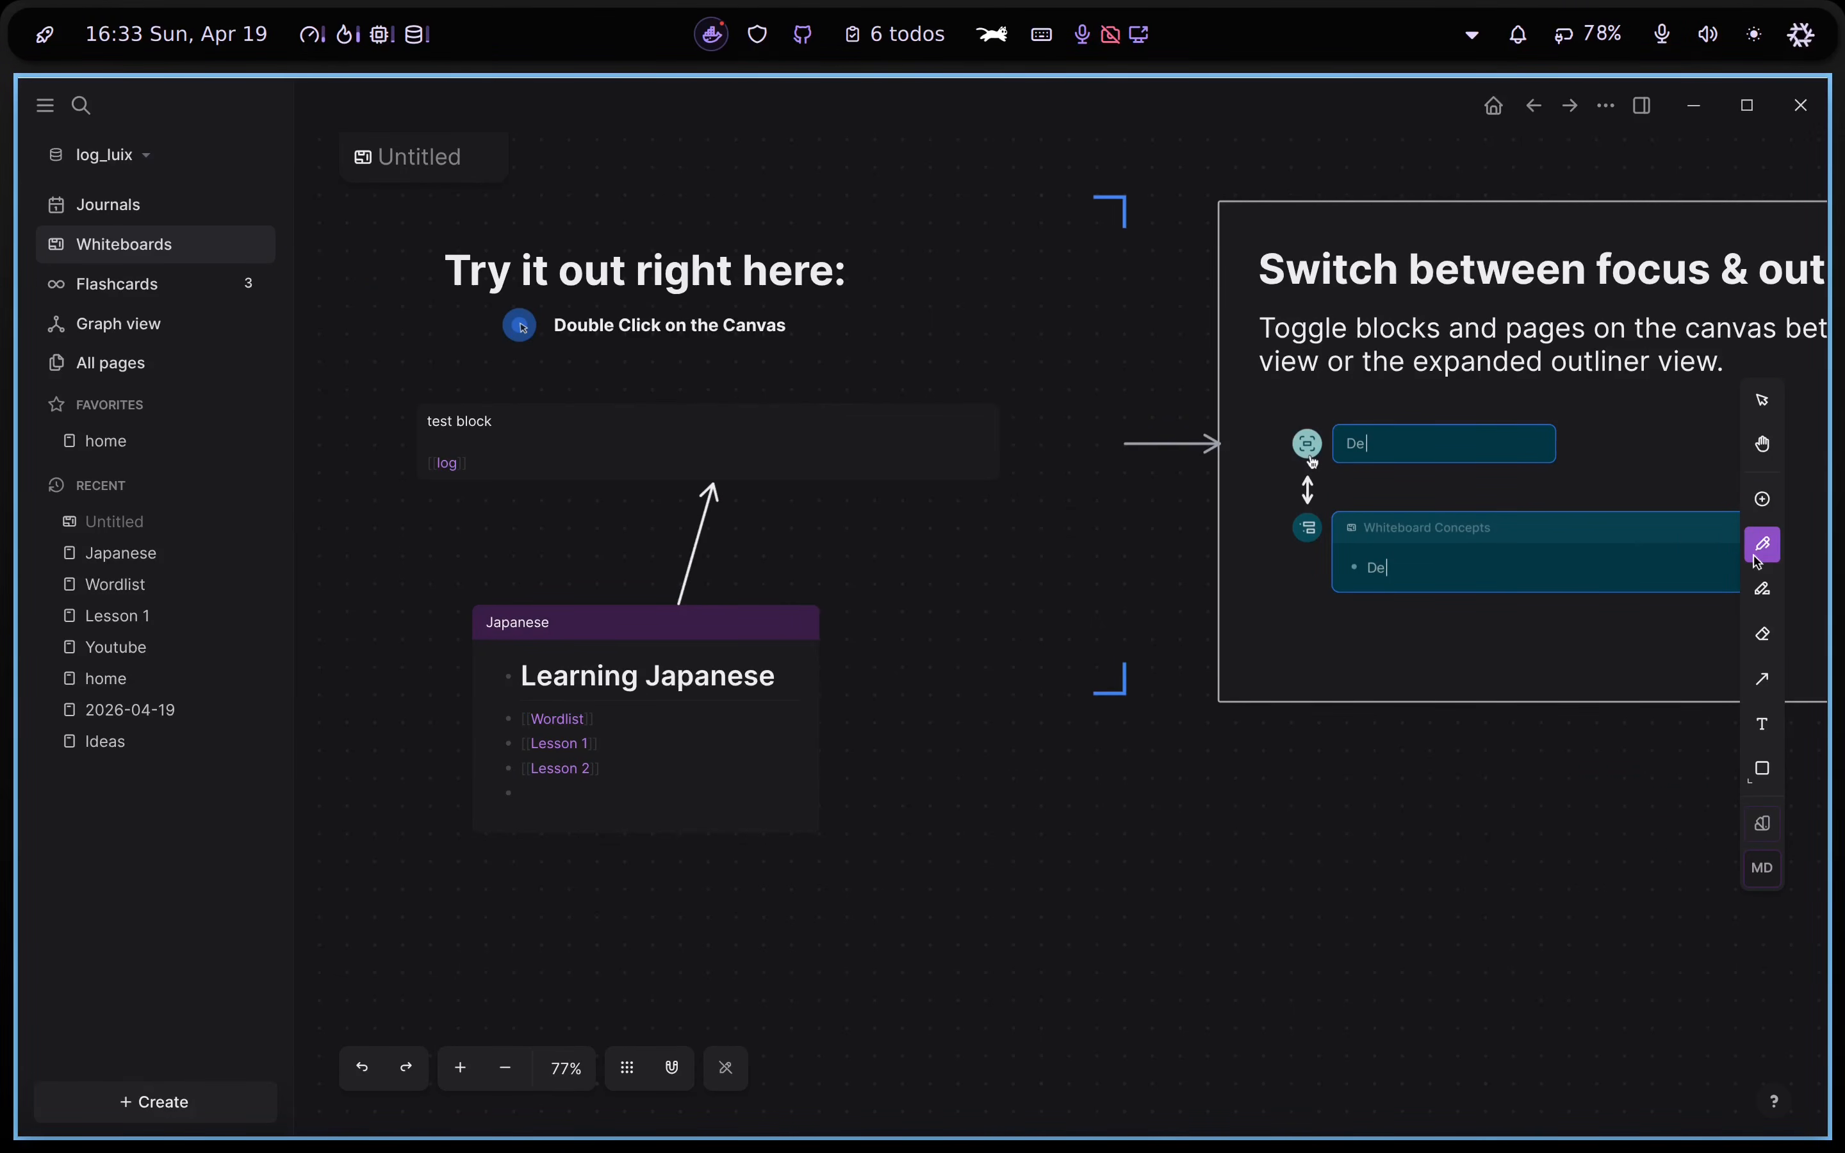
mouse_move(973, 936)
left_mouse_down()
mouse_move(1038, 1001)
mouse_move(1154, 906)
mouse_move(1120, 878)
mouse_move(1051, 954)
left_mouse_up()
scroll(1331, 857, "right", 10)
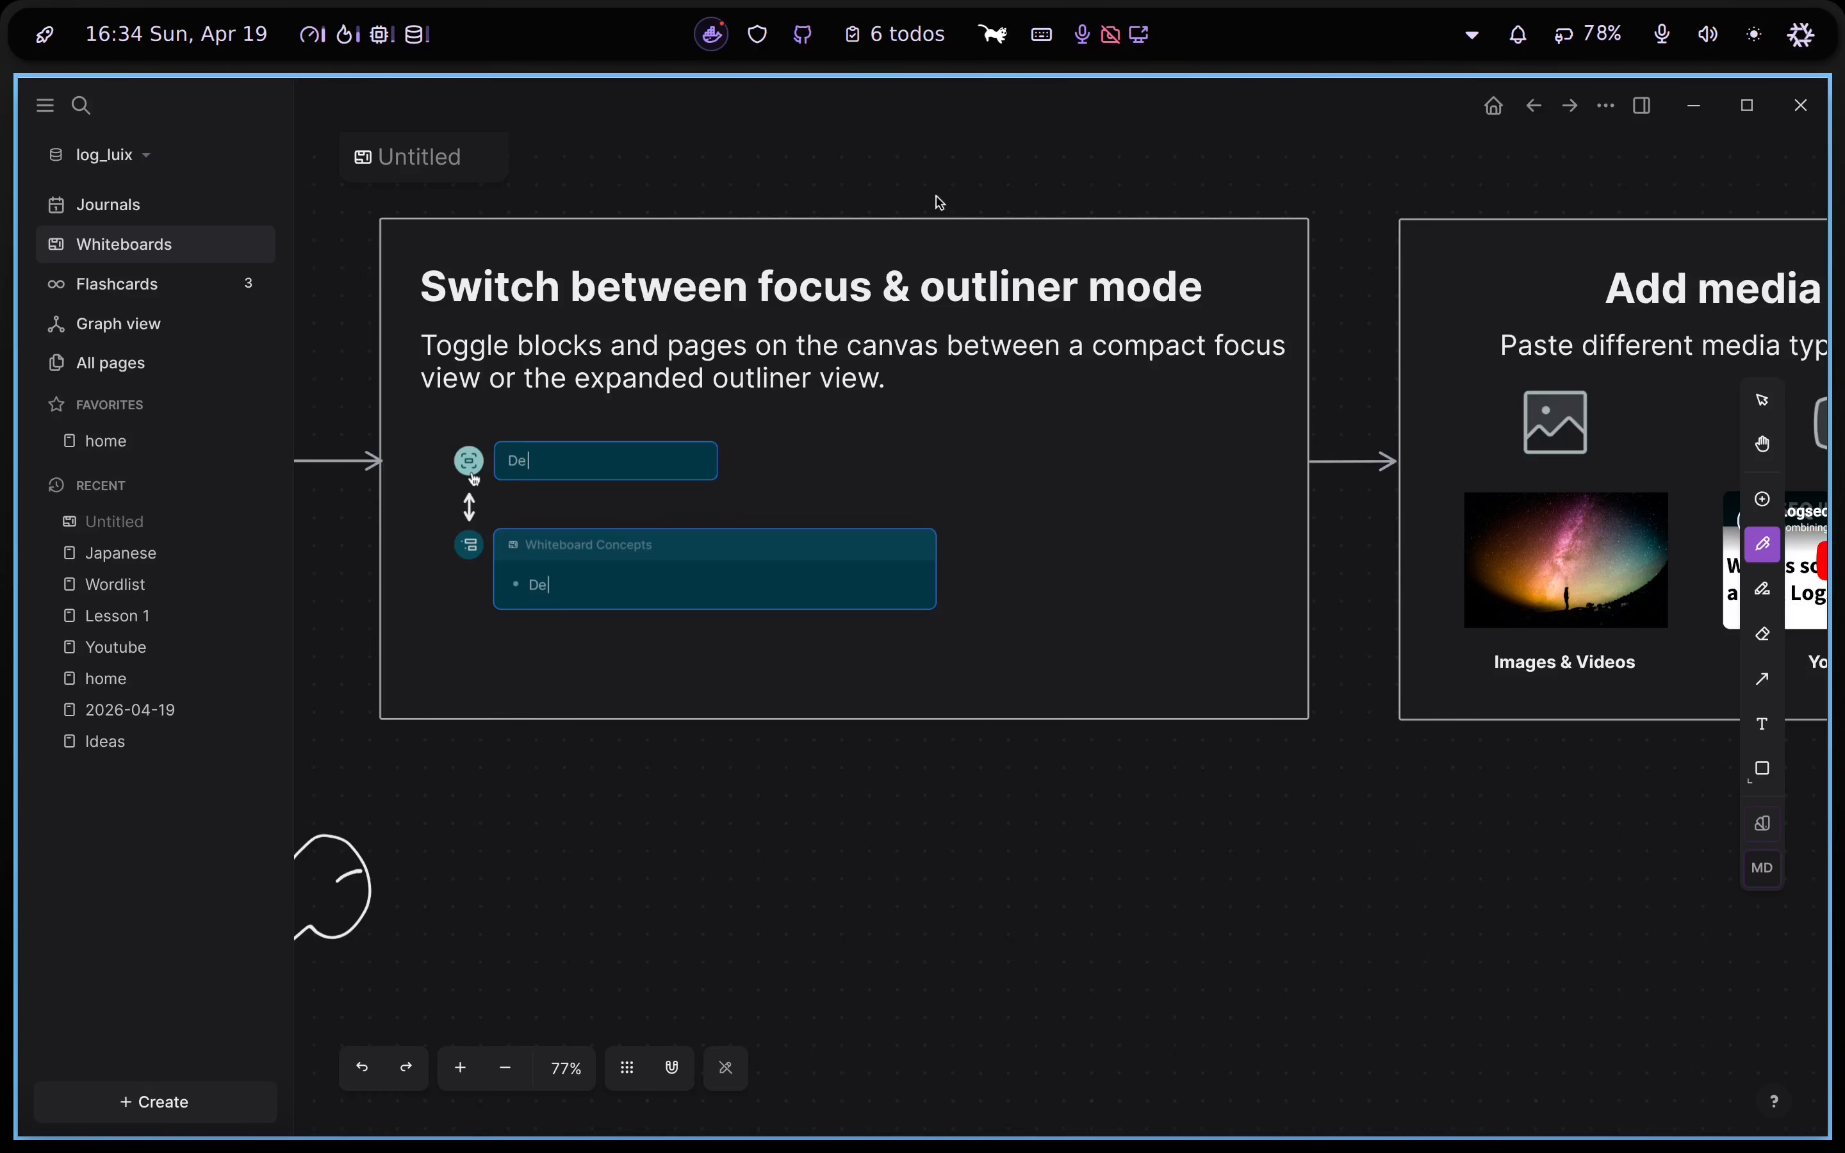
left_click_drag(839, 813, 31, 854)
left_click_drag(960, 928, 1242, 653)
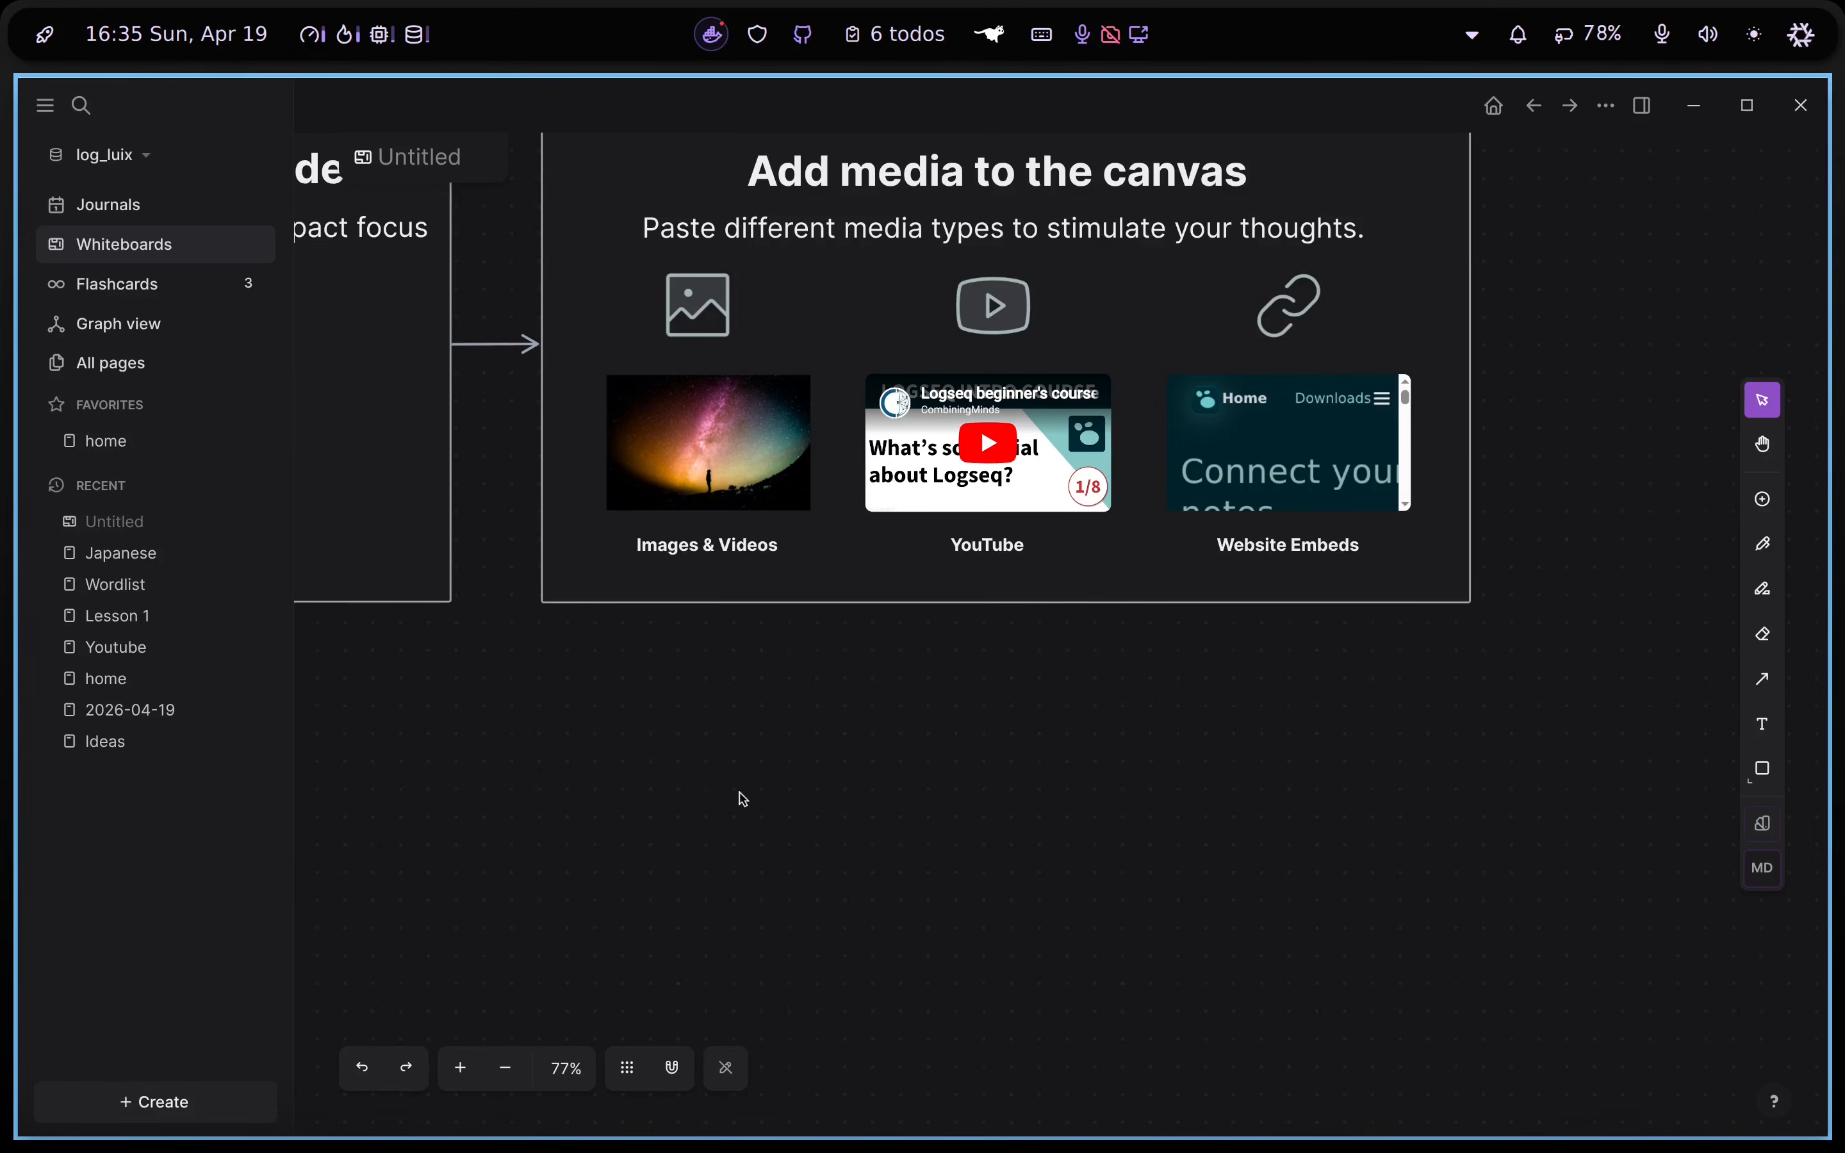
double_click(739, 792)
type("https://youtu.be/FO3xjD1L1yA")
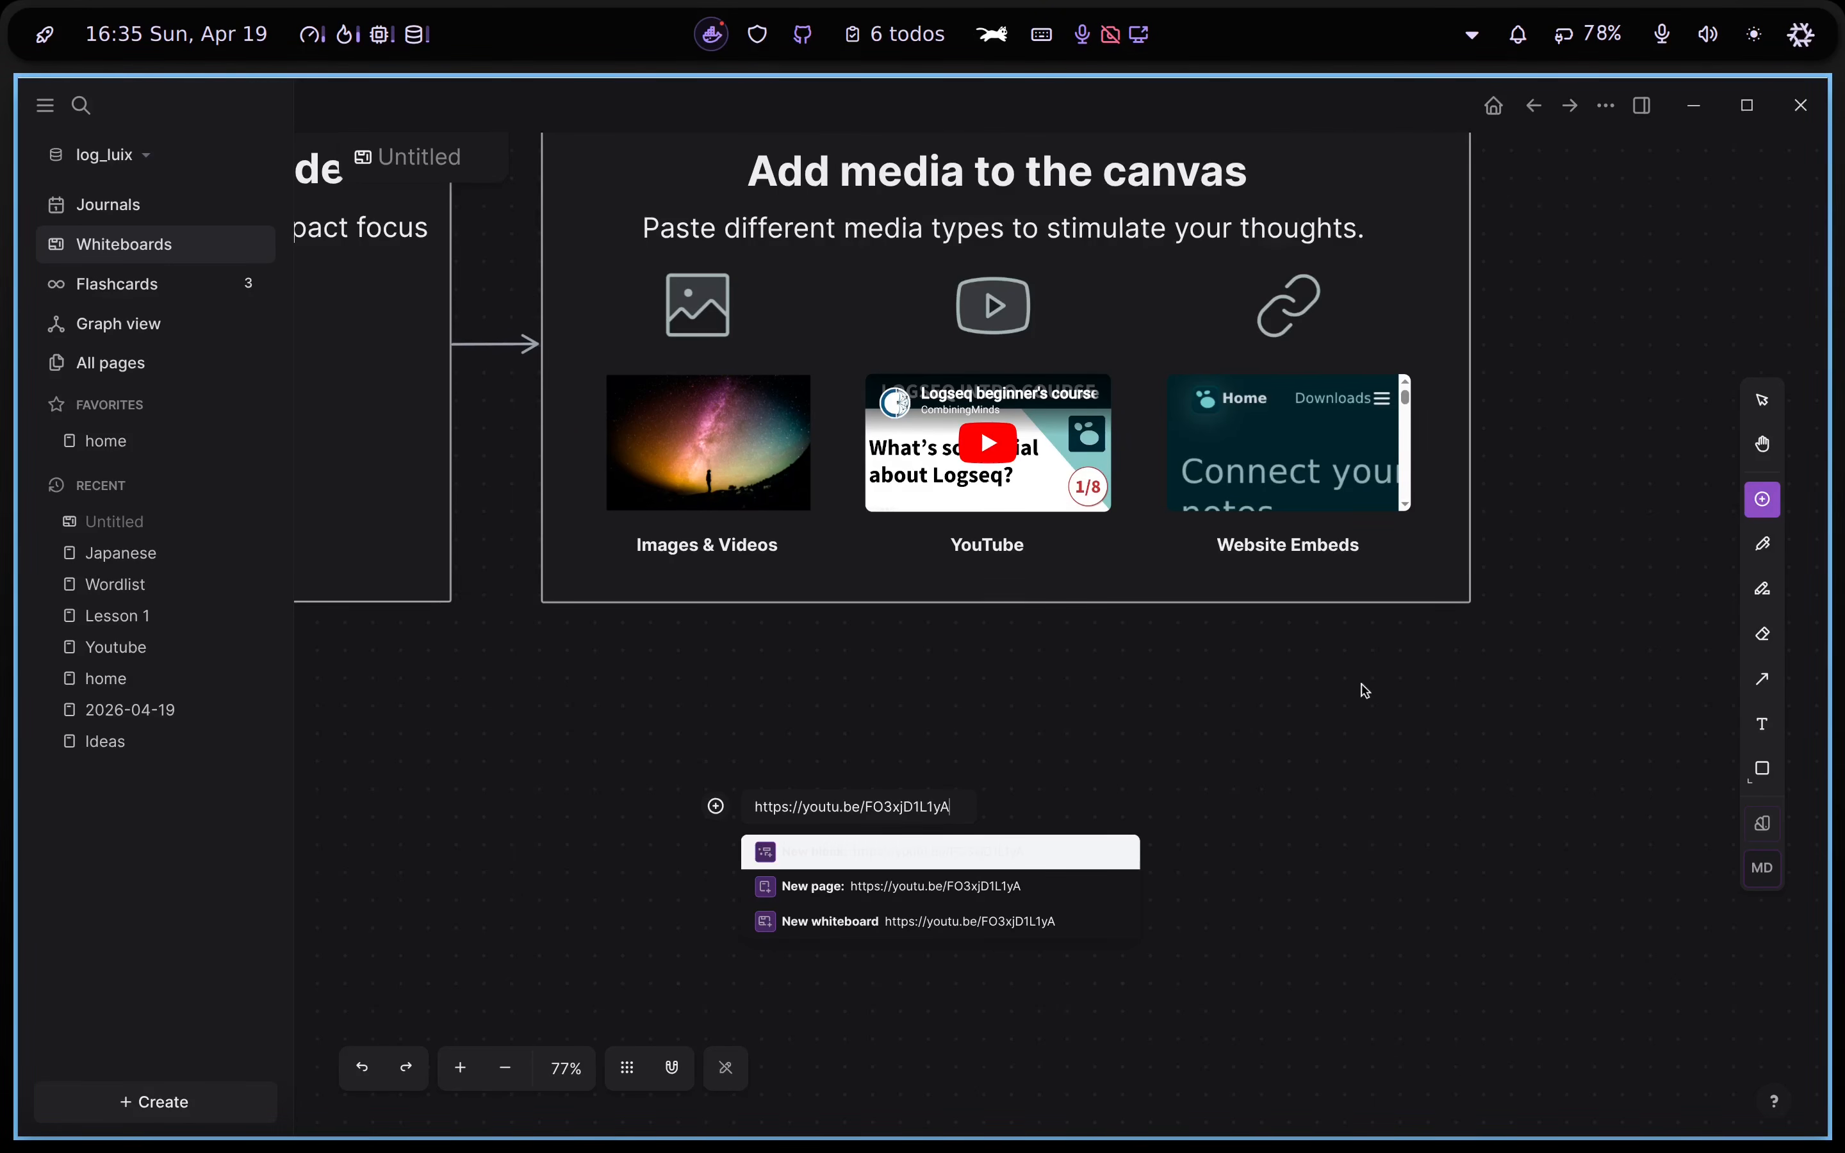
key("Return")
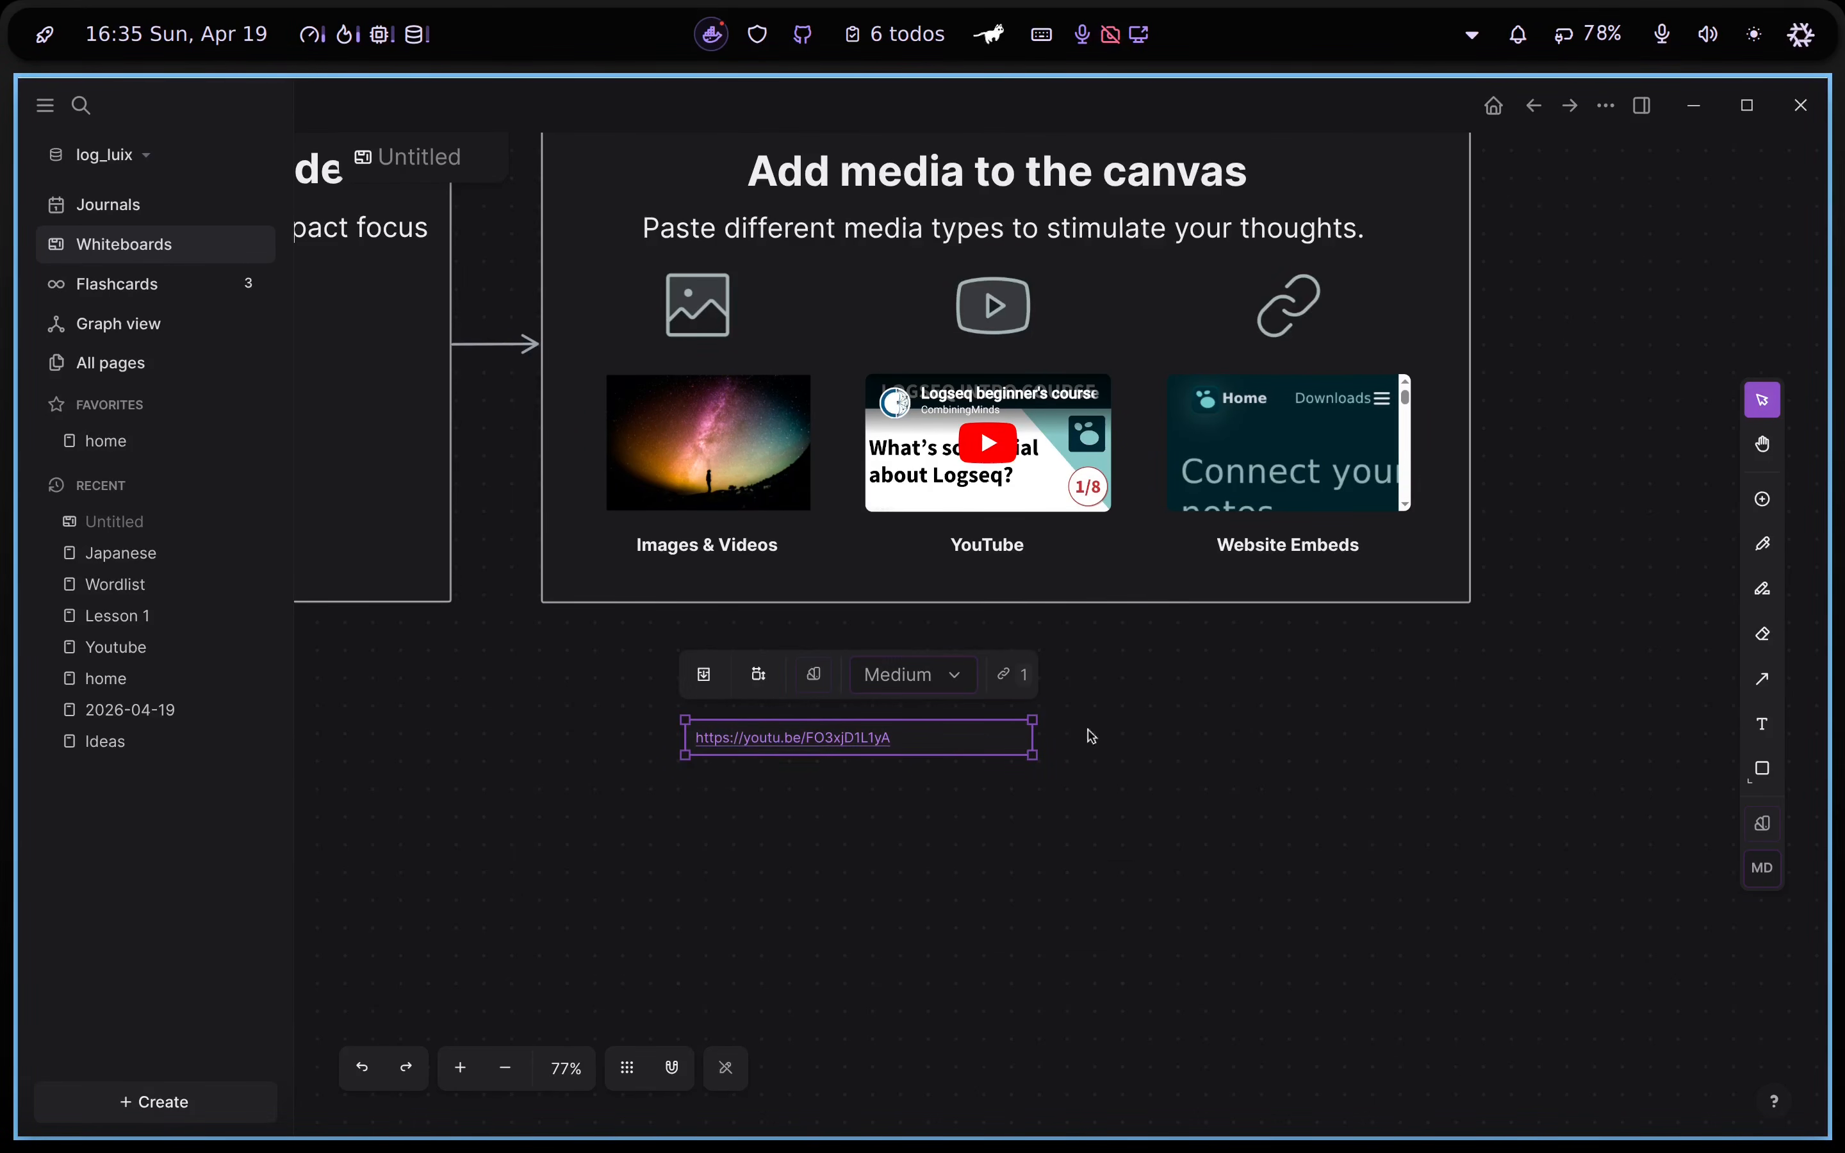
double_click(799, 743)
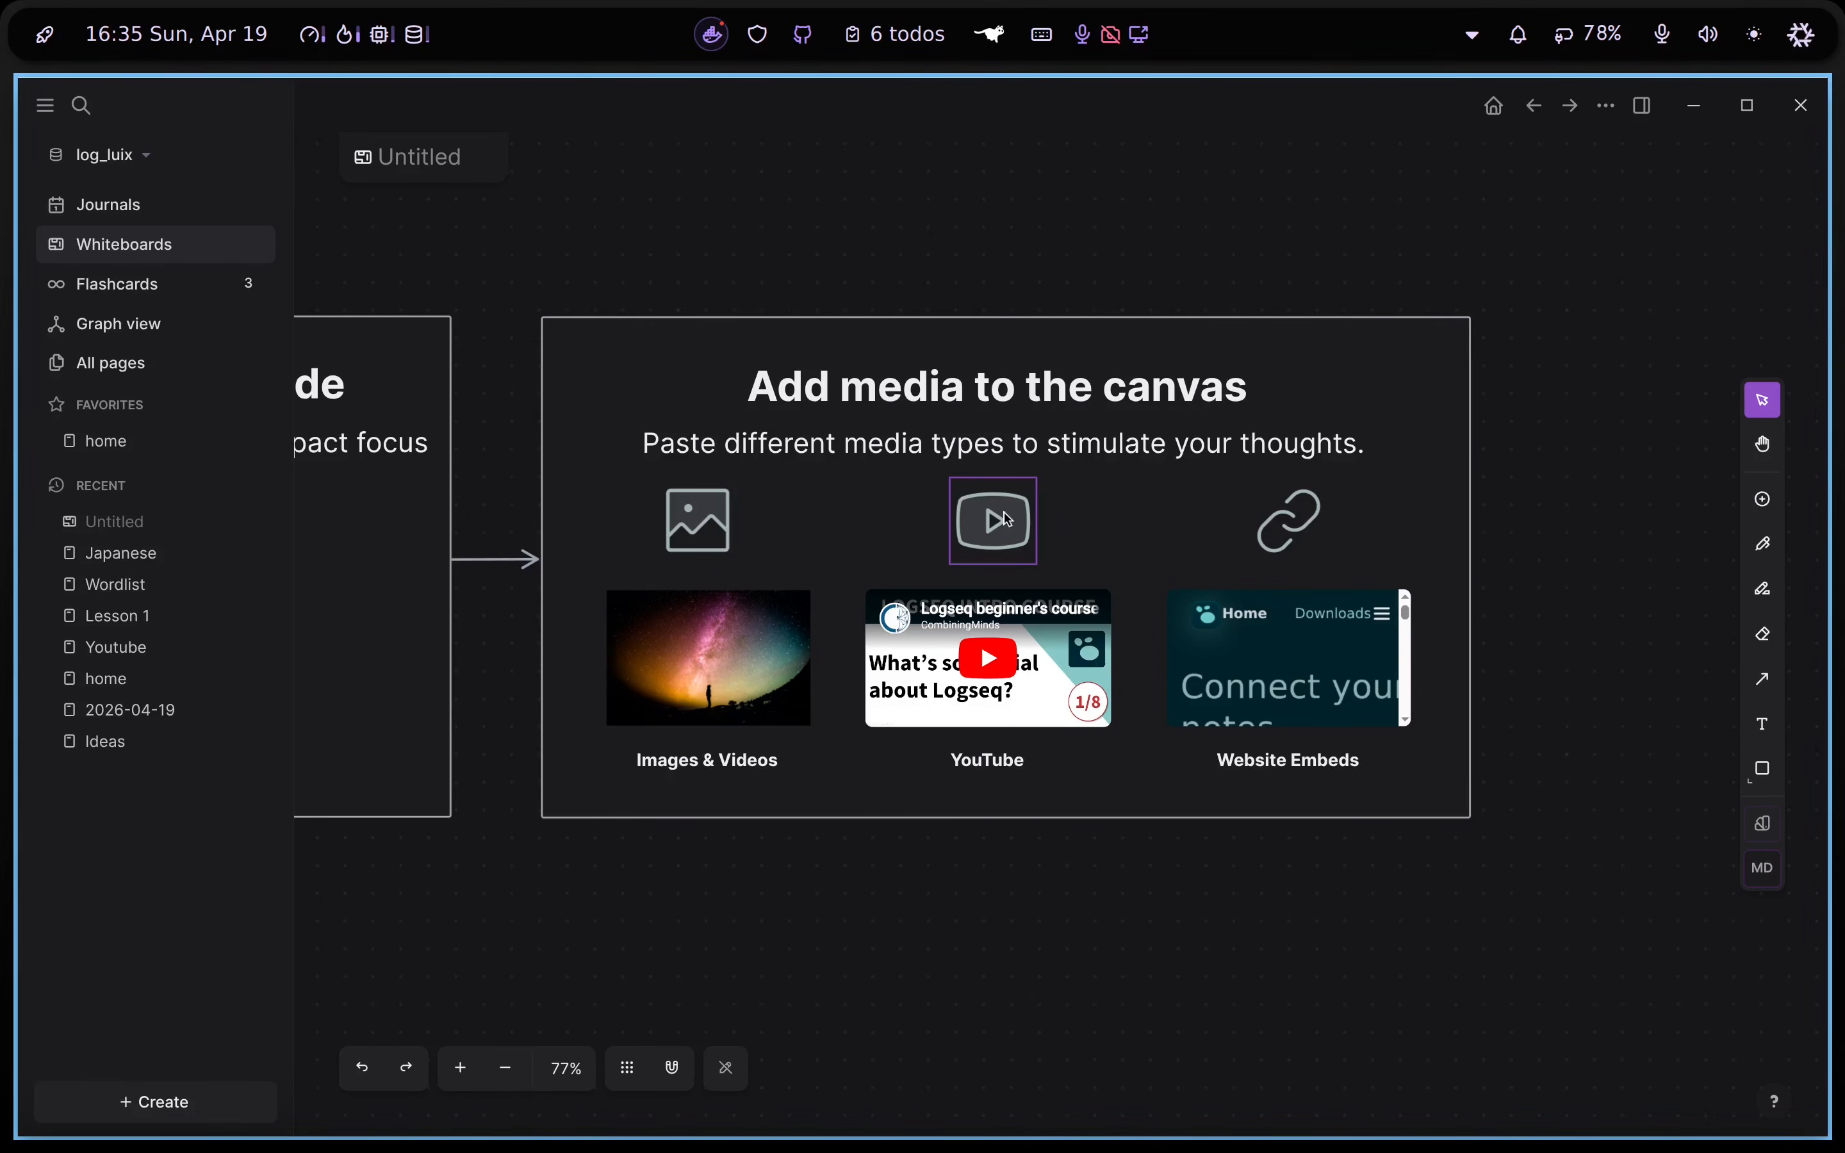
left_click(897, 717)
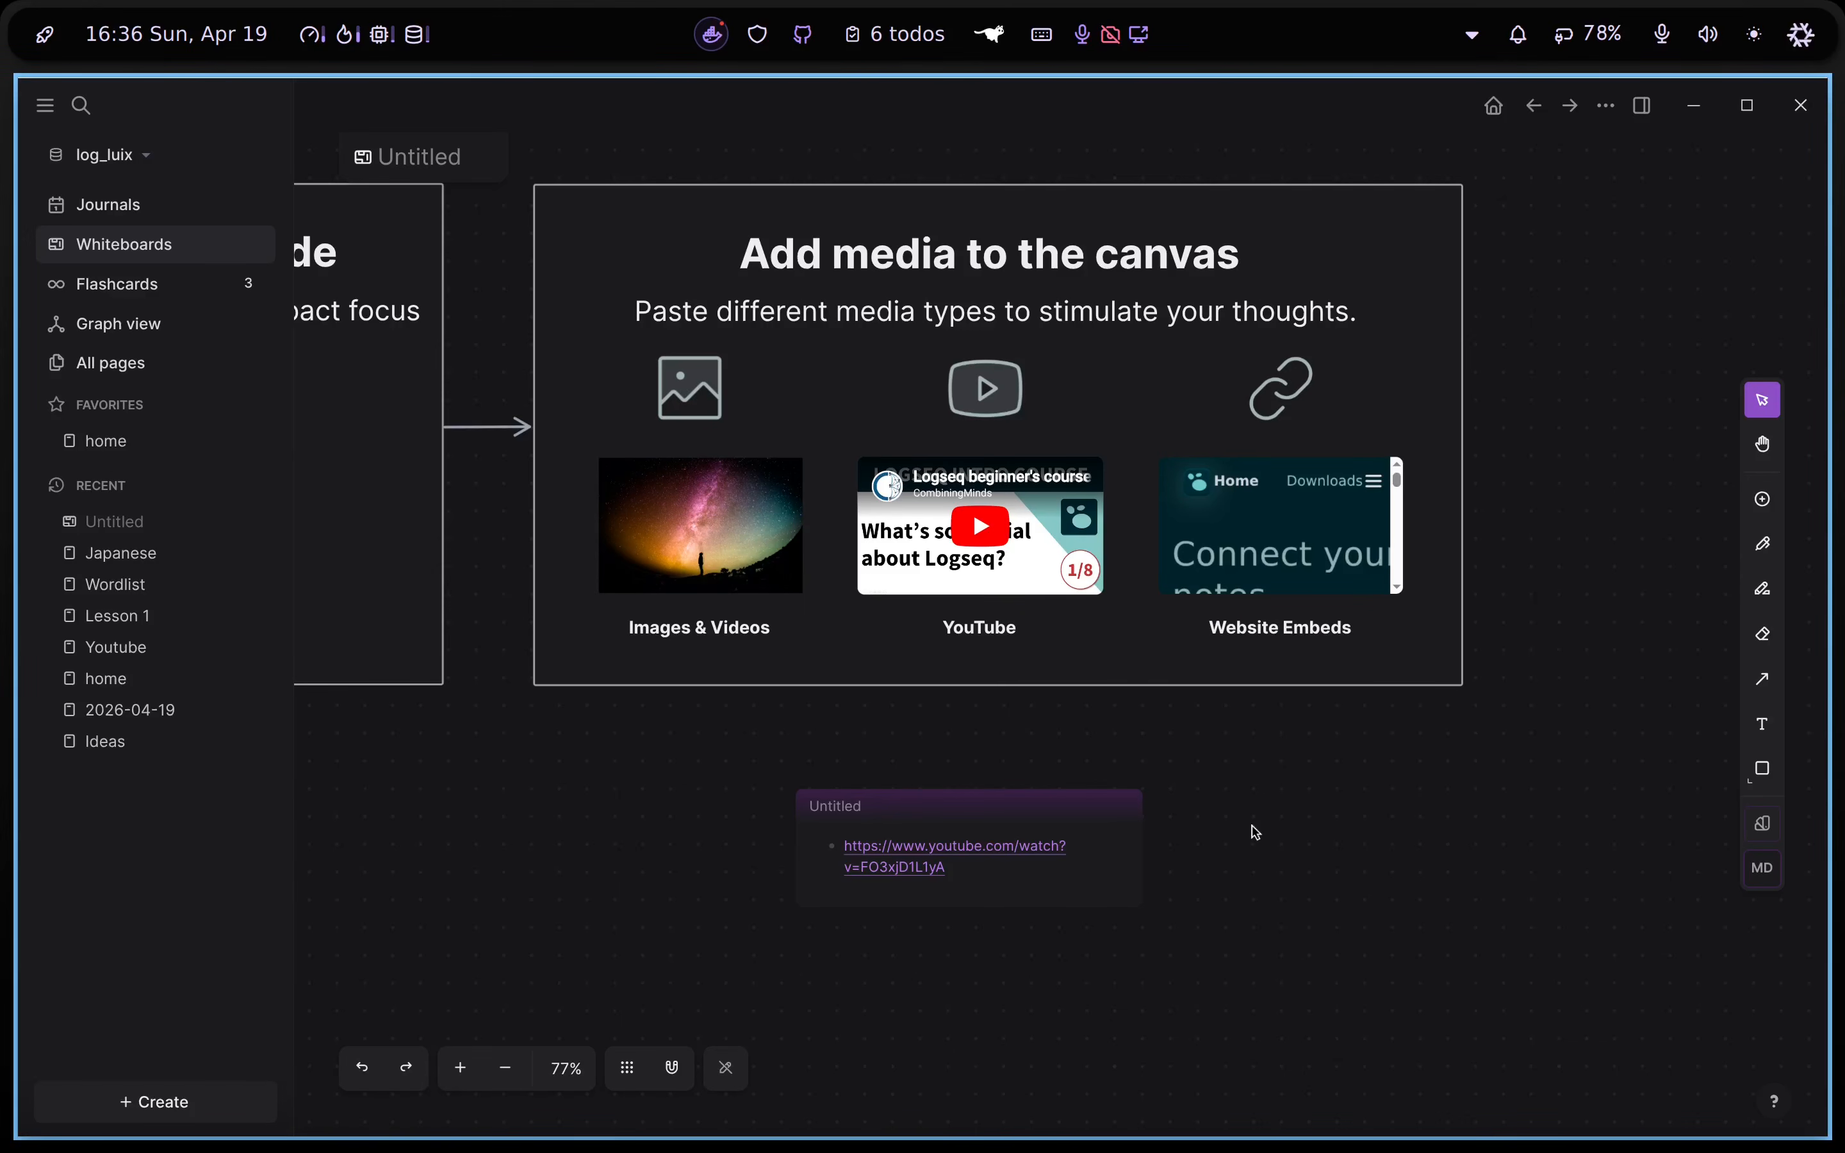
key("ctrl+v")
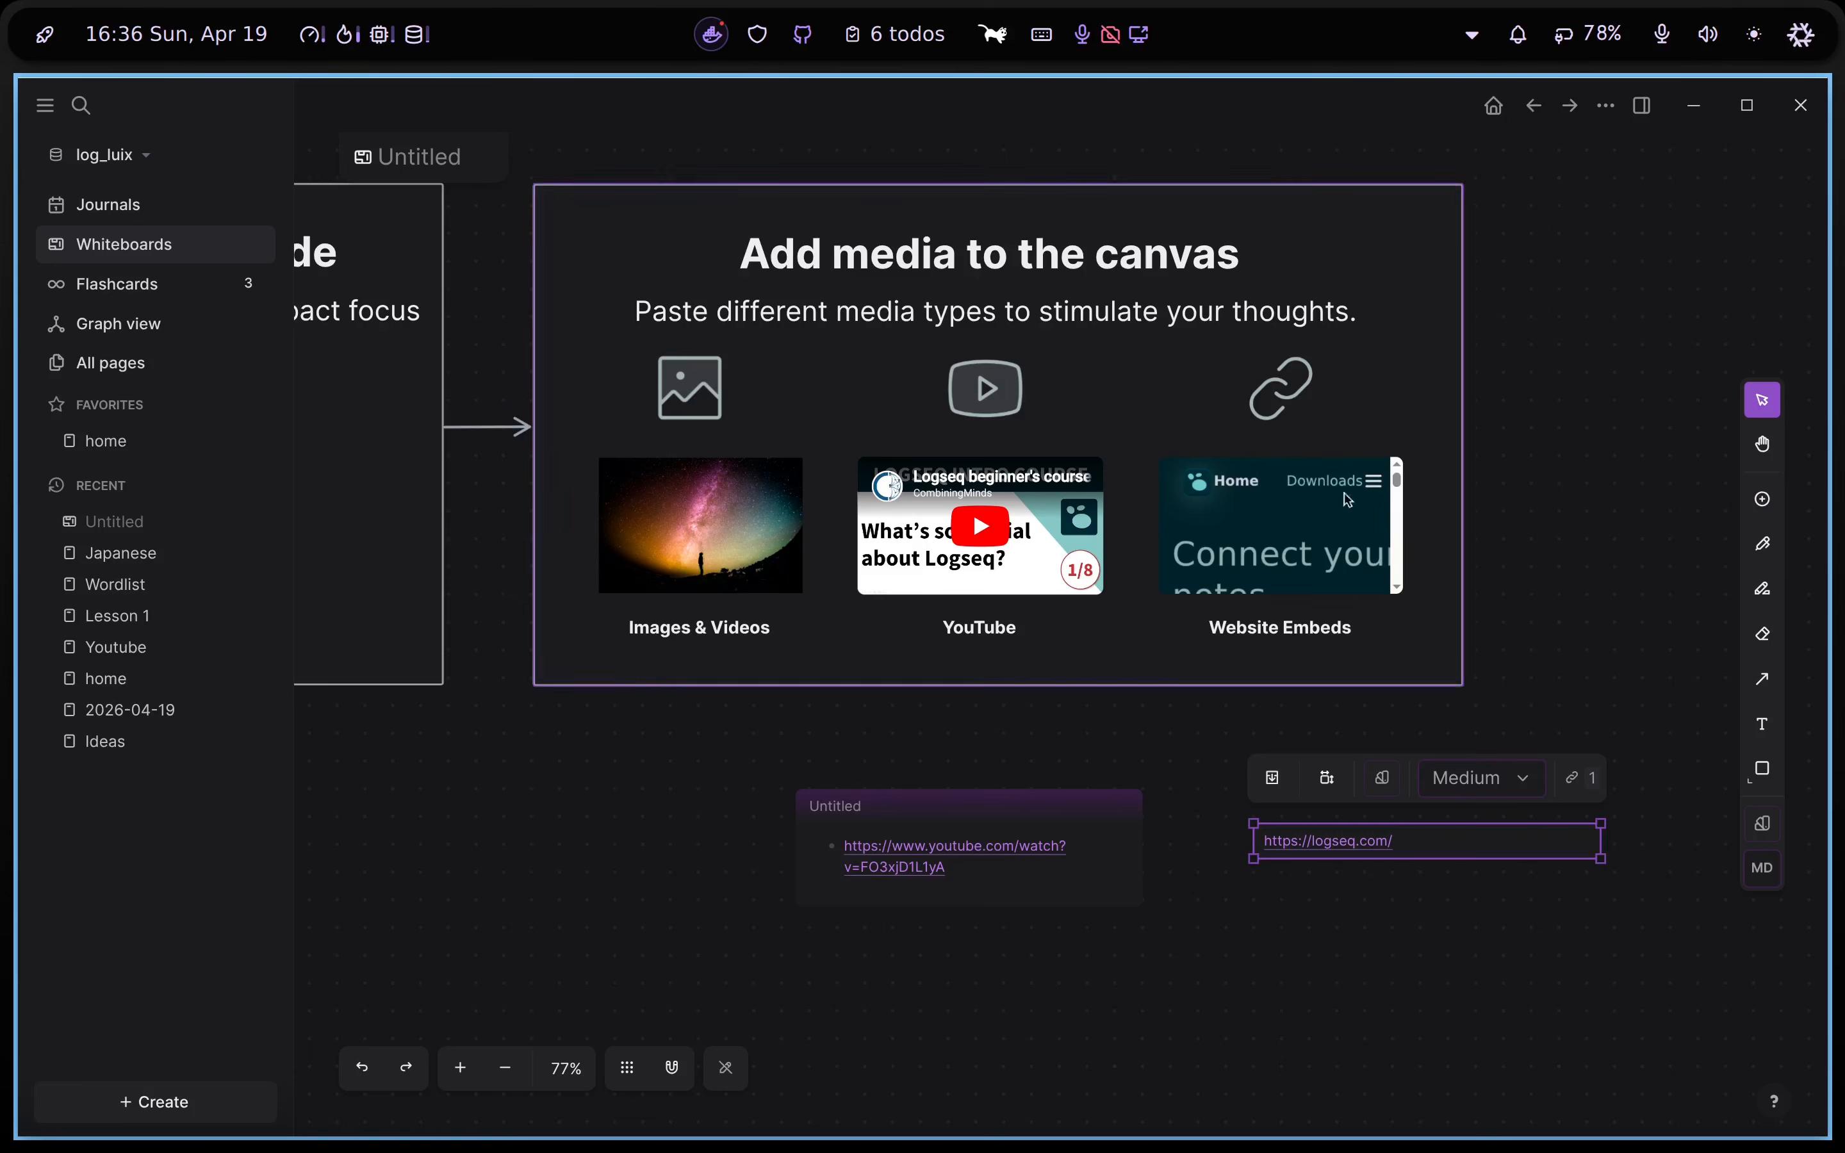
left_click(1259, 518)
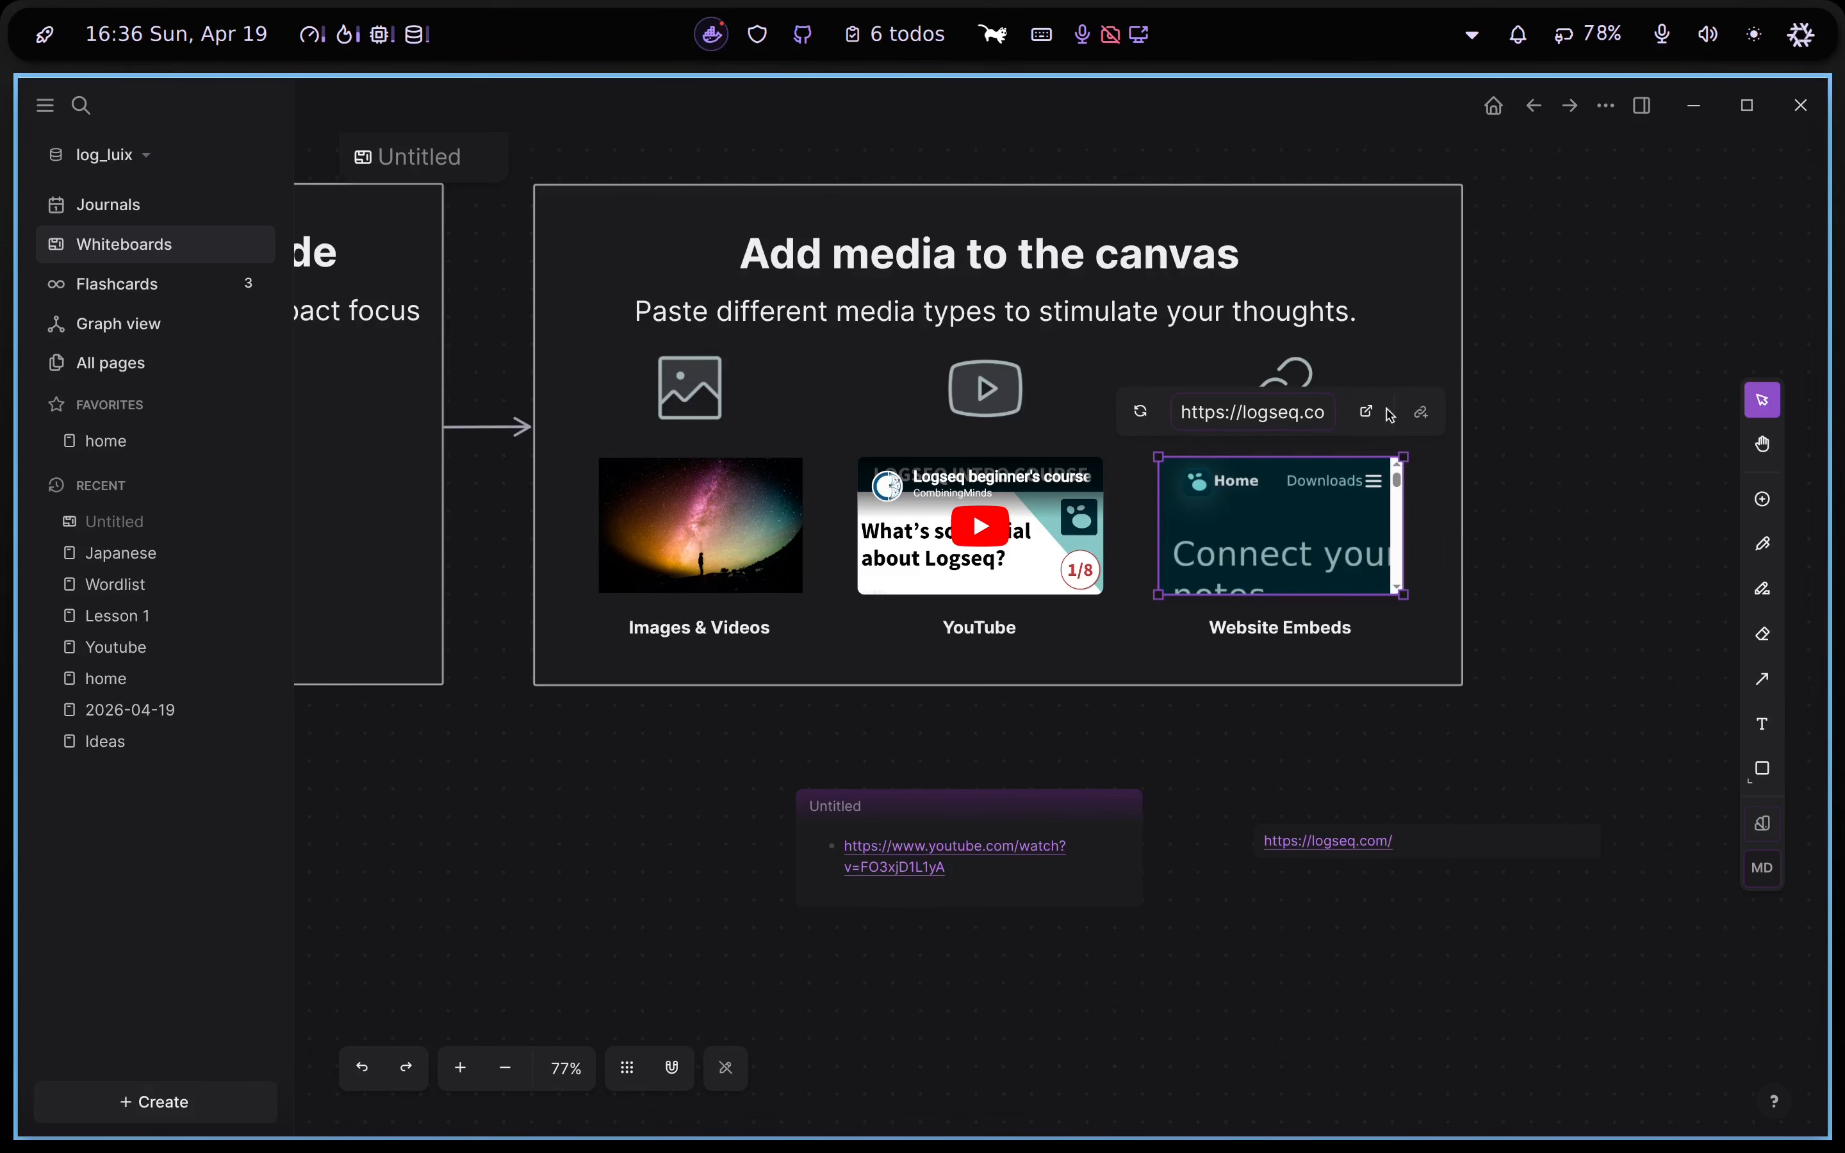
left_click(953, 868)
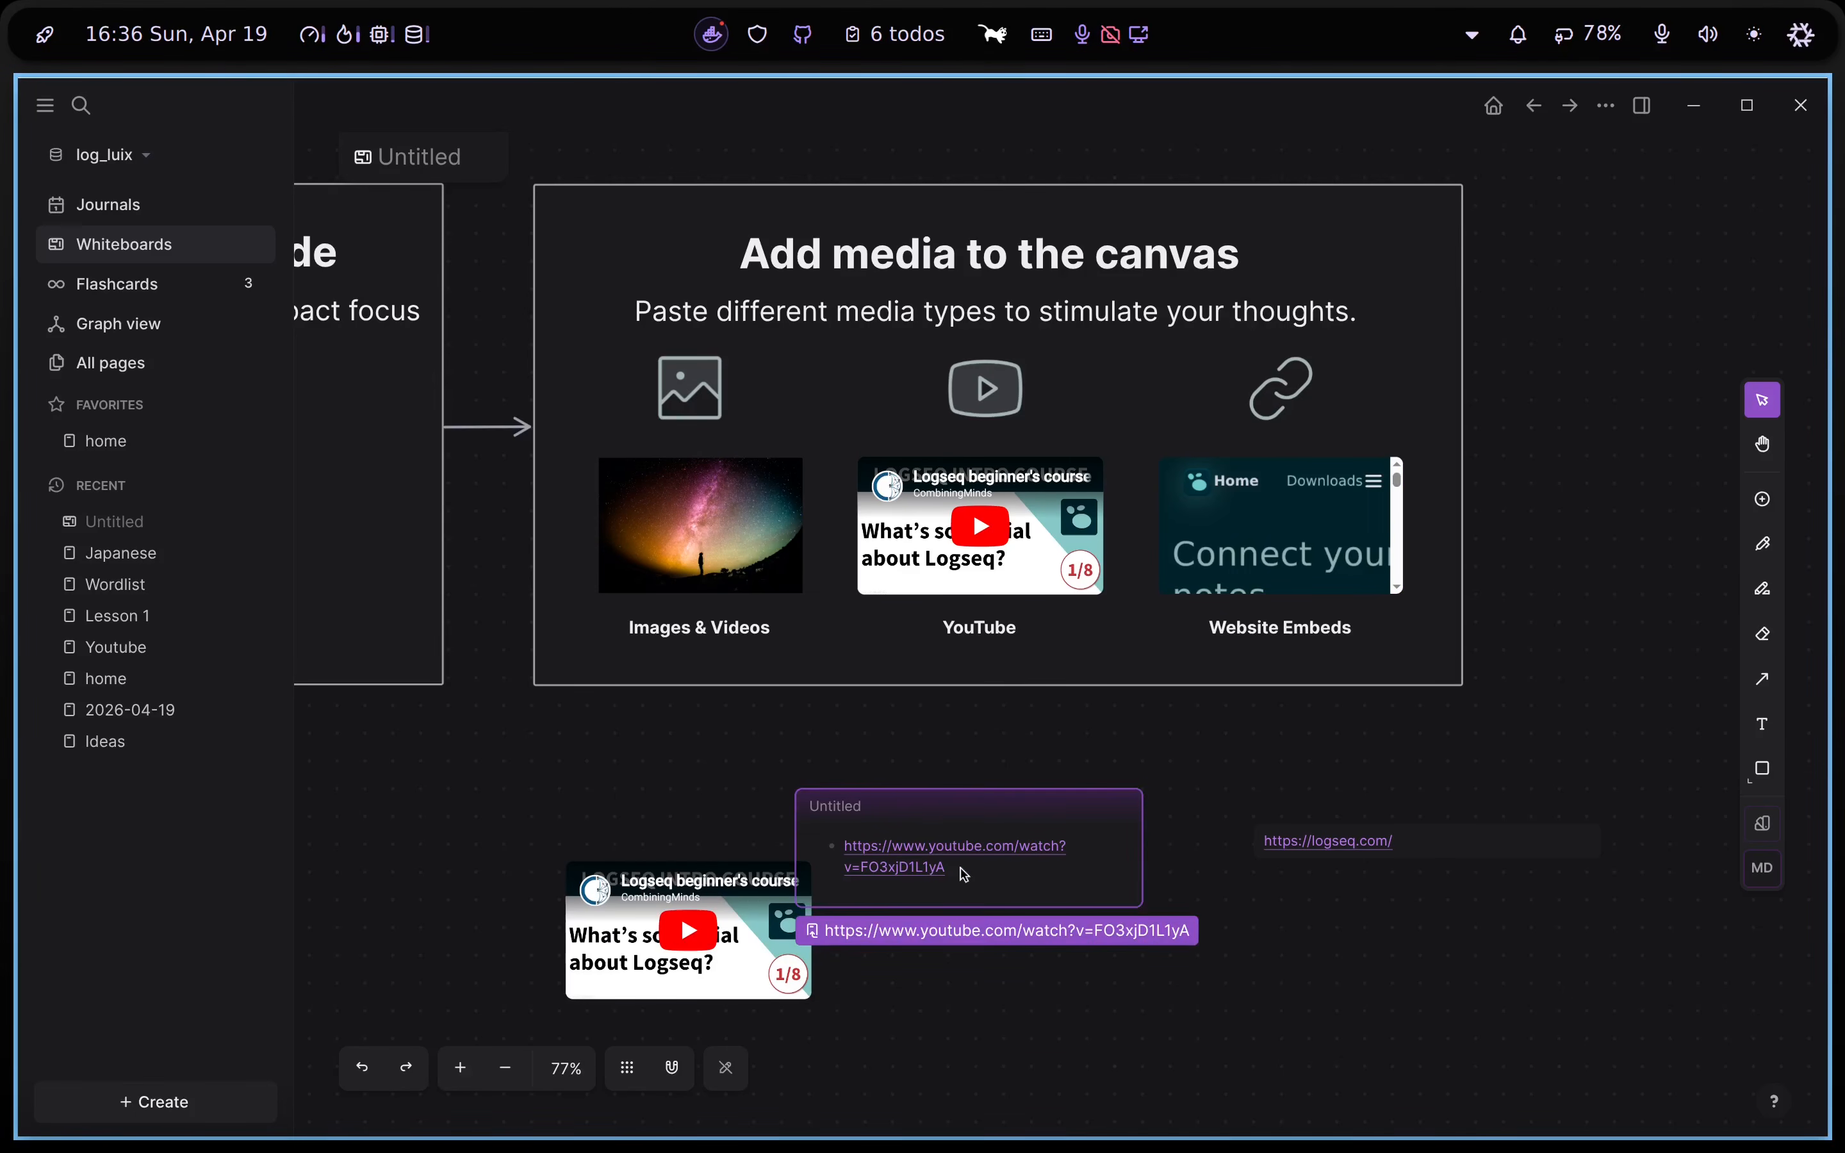
left_click_drag(962, 874, 826, 836)
left_click(806, 980)
left_click(739, 958)
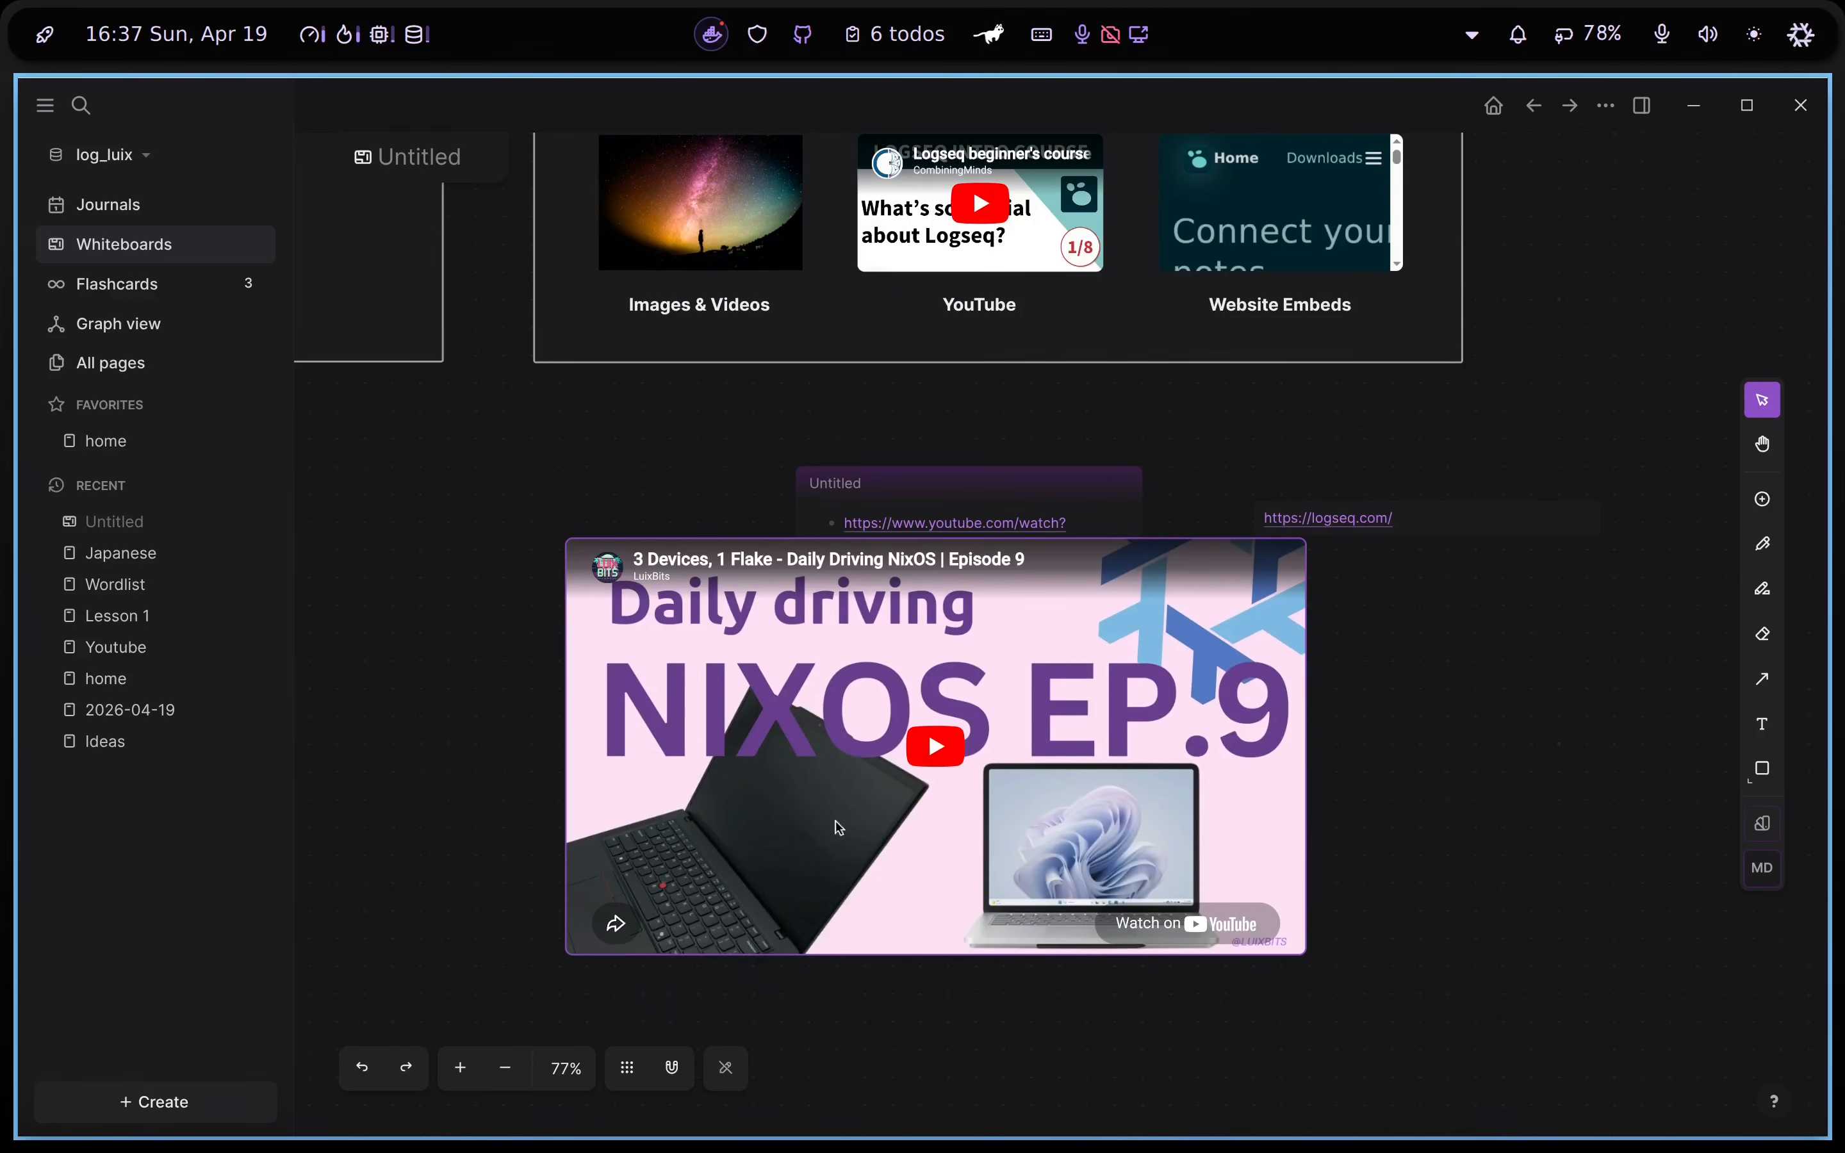
left_click_drag(915, 841, 1067, 722)
scroll(992, 730, "down", 2)
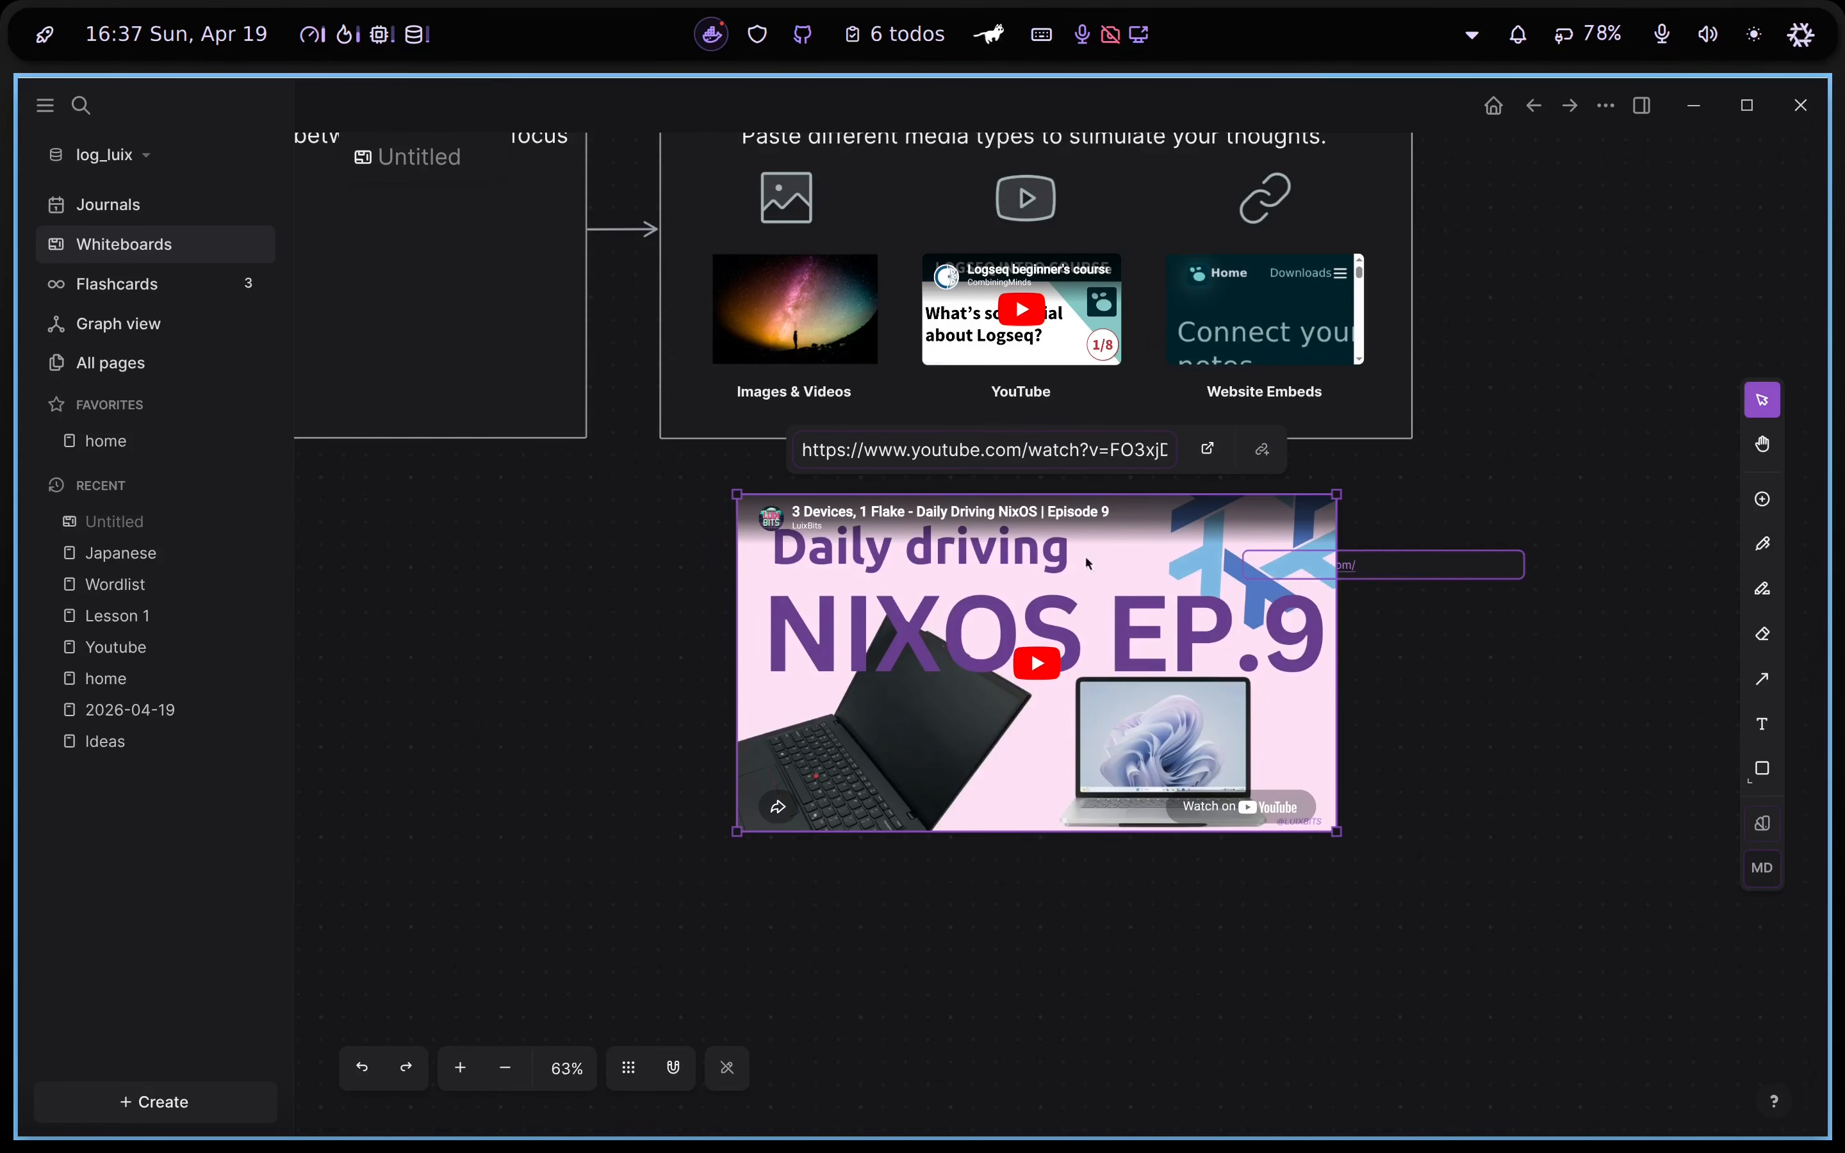
left_click_drag(1502, 667, 1507, 861)
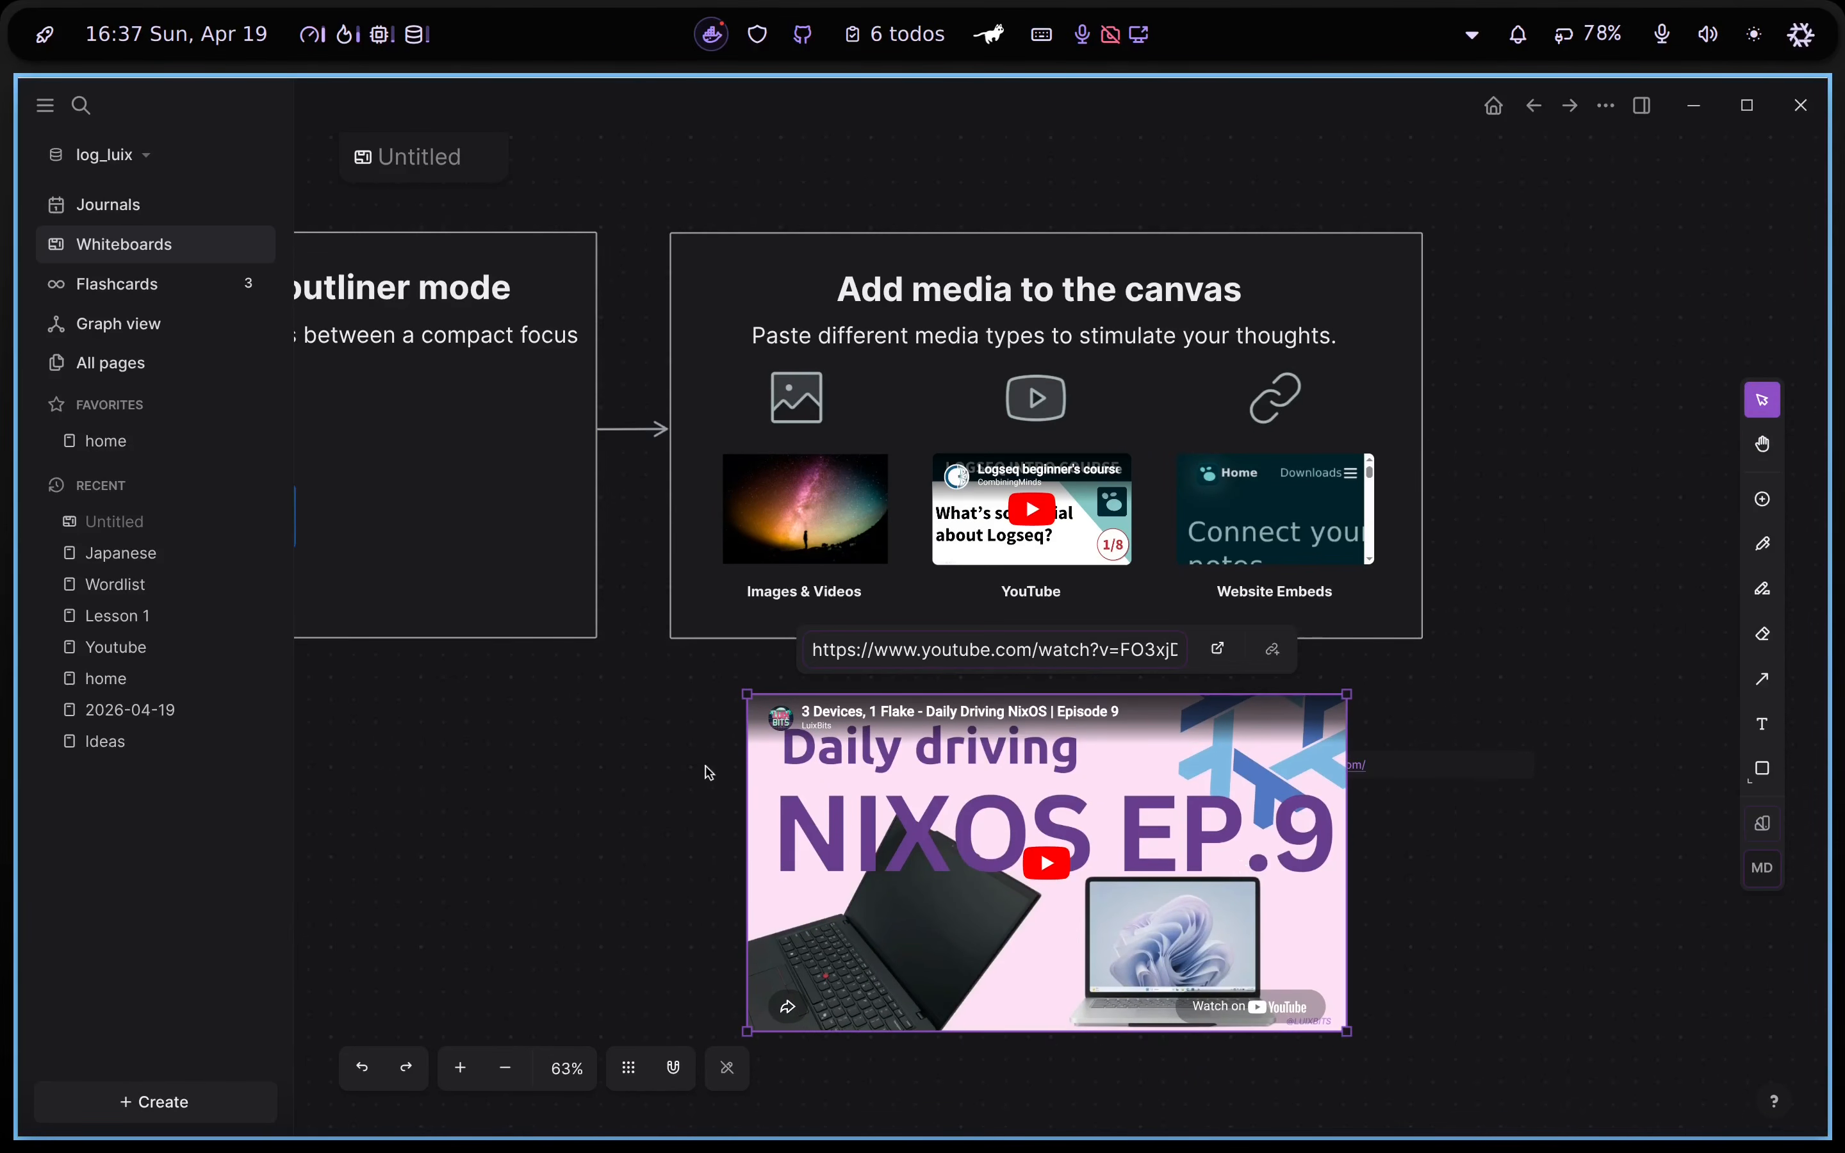
scroll(709, 772, "down", 2)
left_click_drag(490, 859, 918, 716)
left_click_drag(680, 791, 1076, 860)
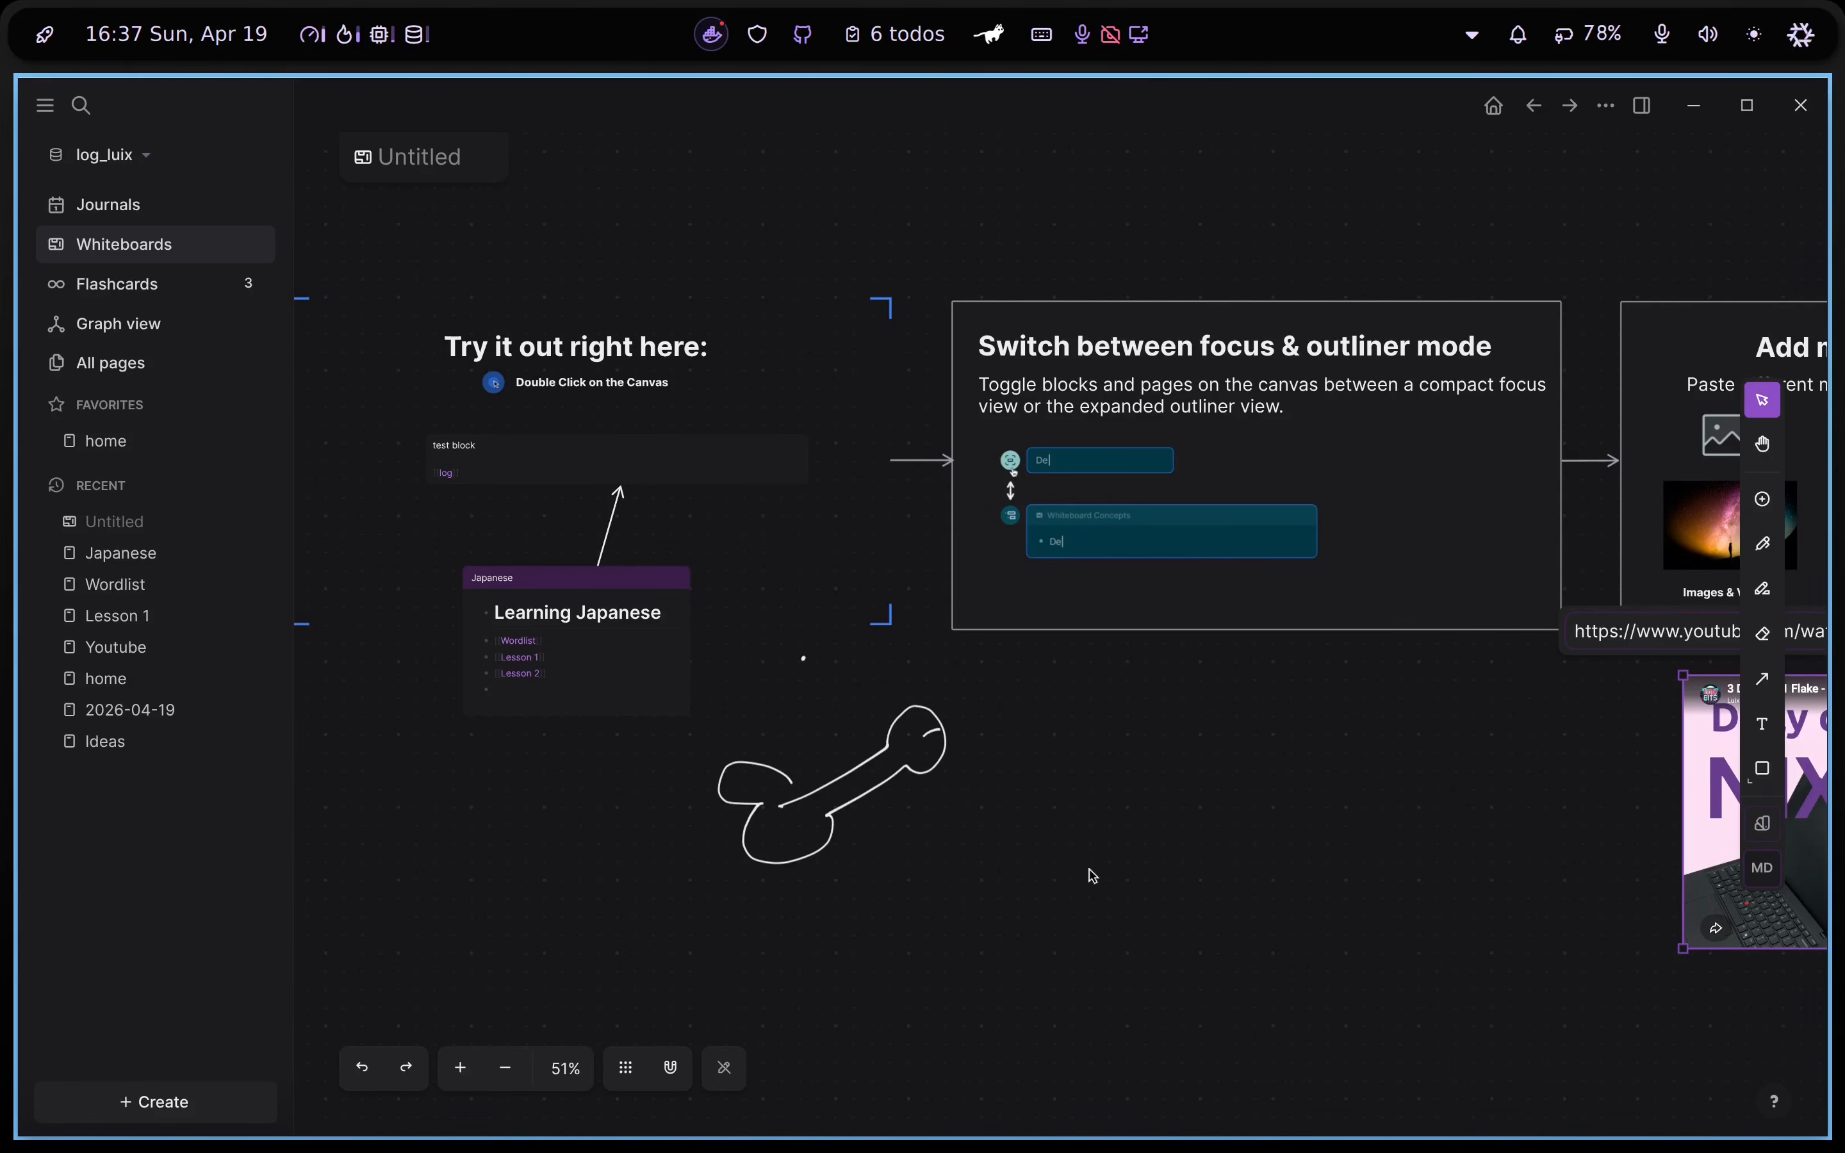
left_click_drag(1326, 853, 673, 802)
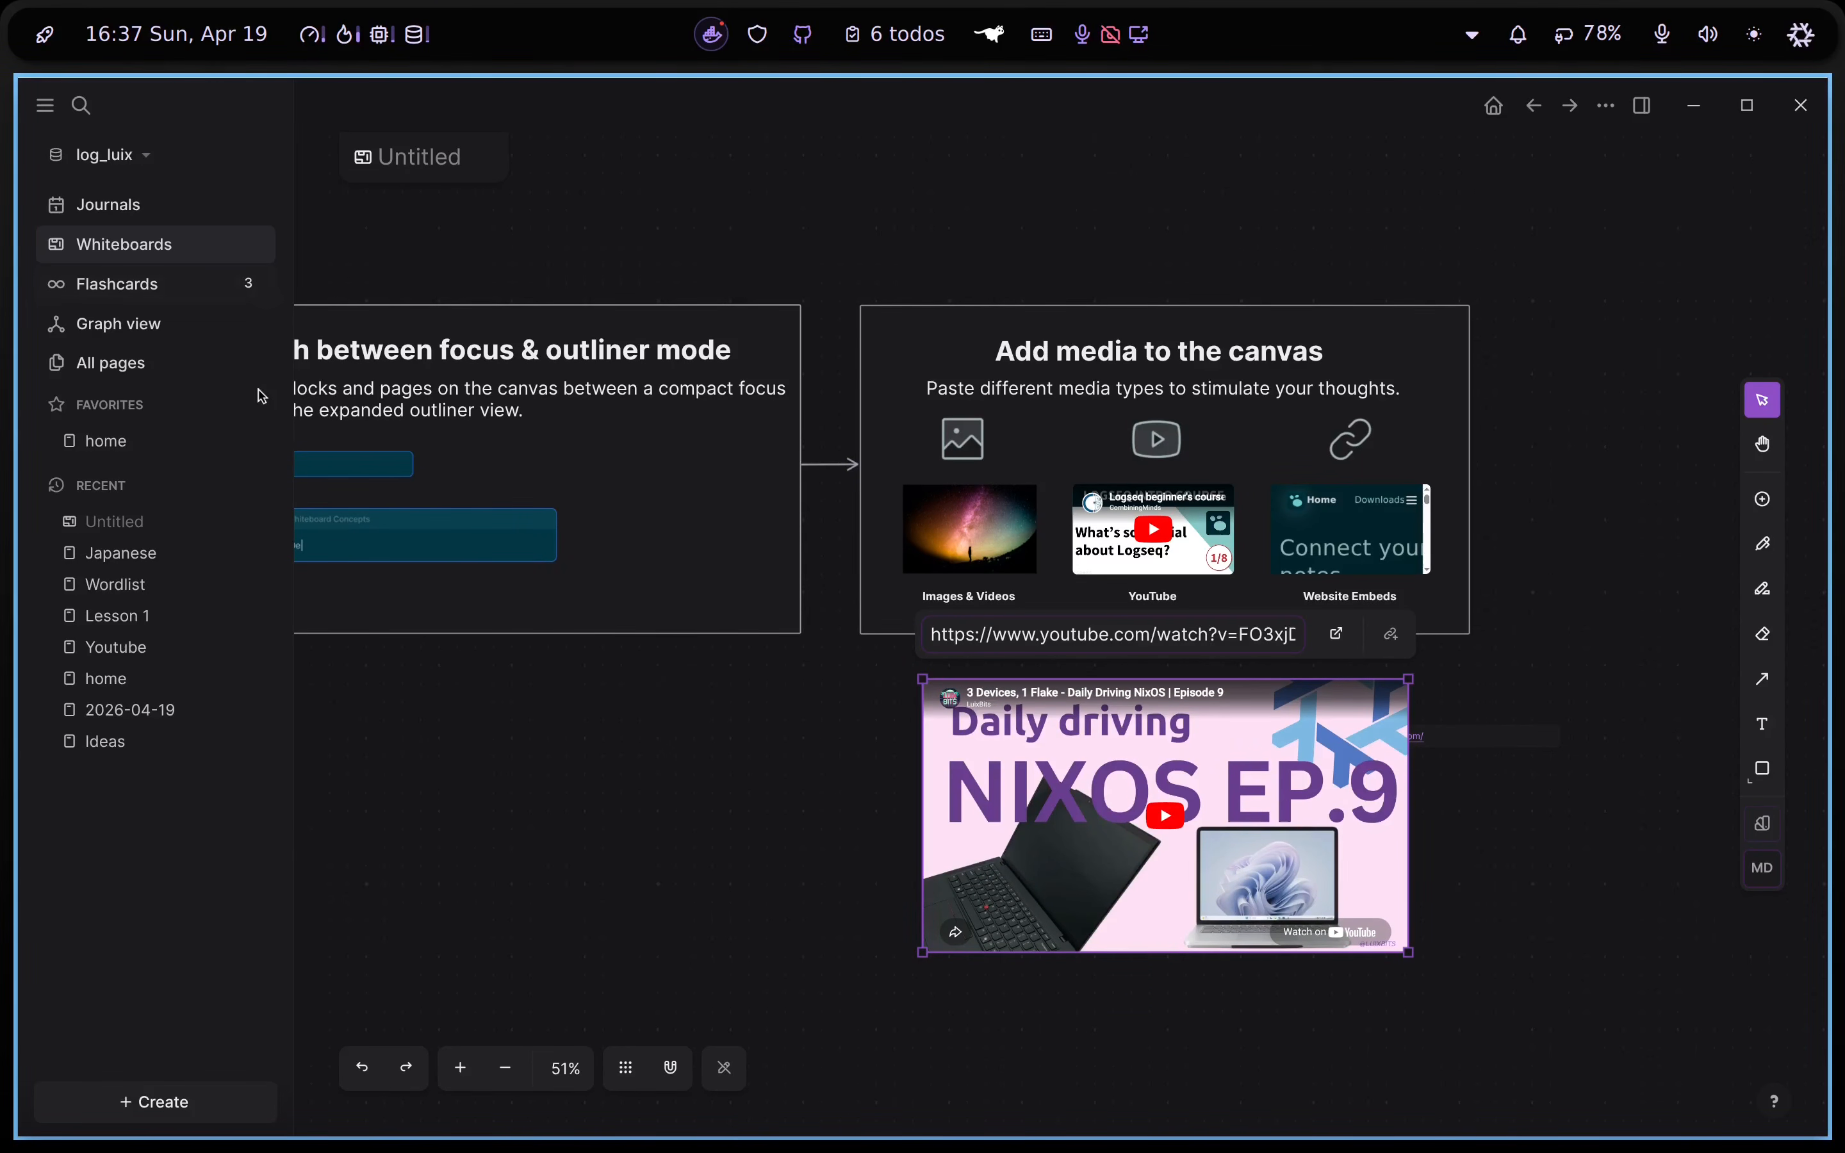
Open the graph view and examine how the home, Japanese and Lesson 2 nodes connect to other pages
left_click(161, 324)
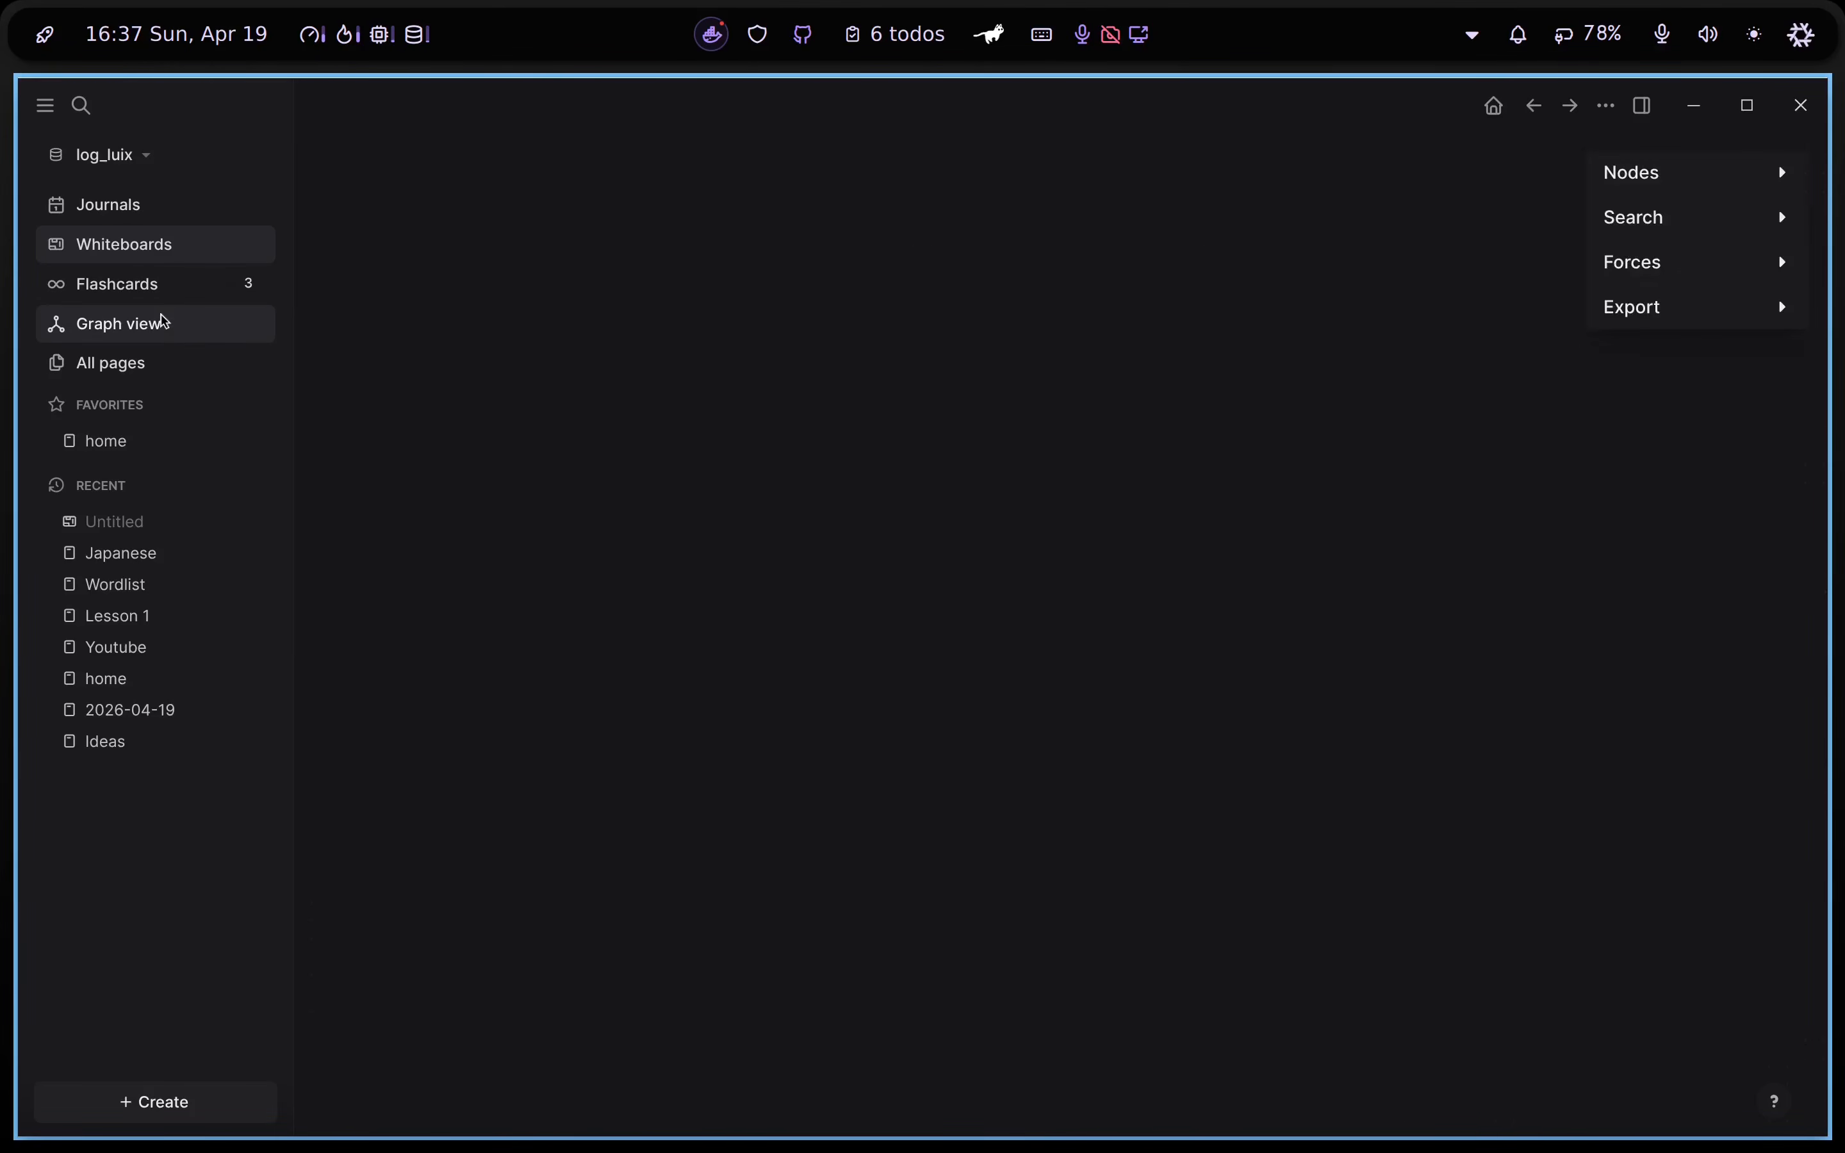
scroll(1323, 740, "up", 5)
scroll(1323, 740, "down", 4)
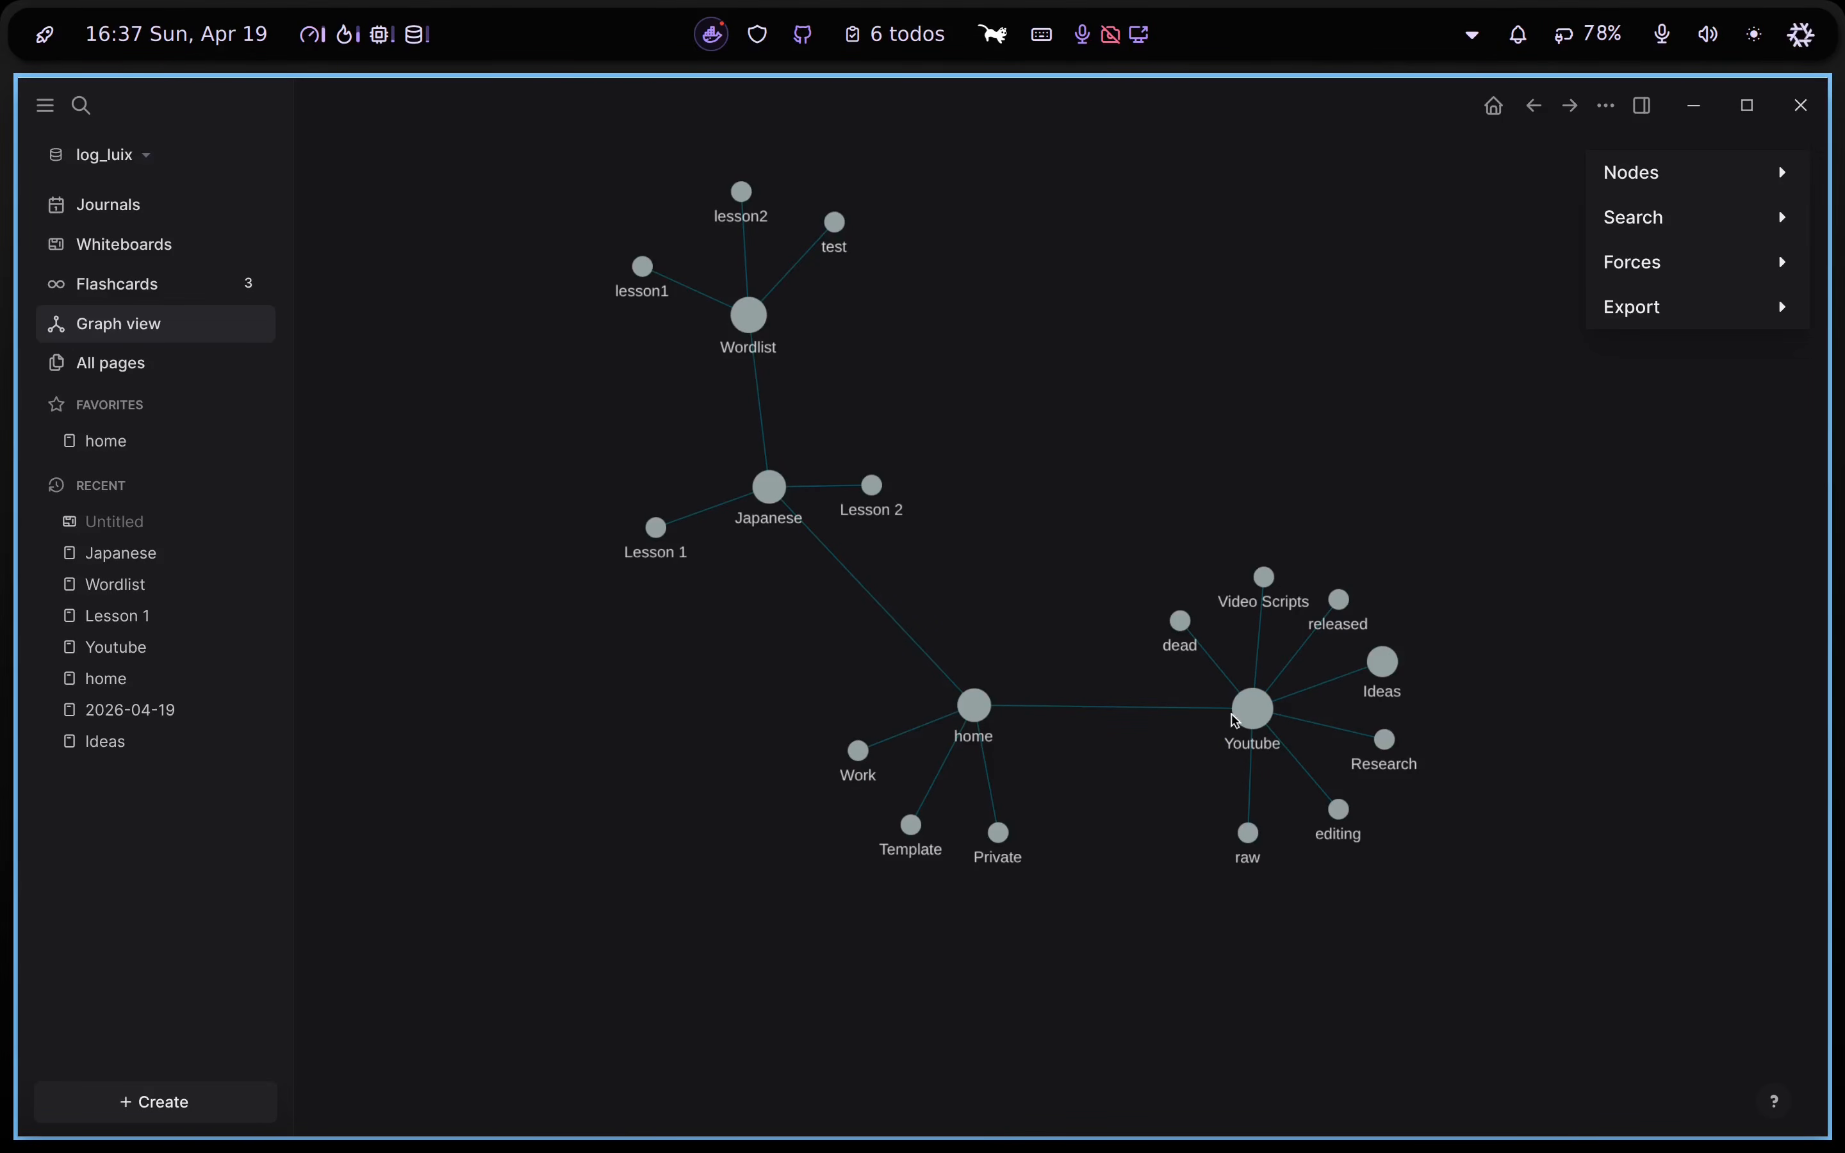
left_click(974, 706)
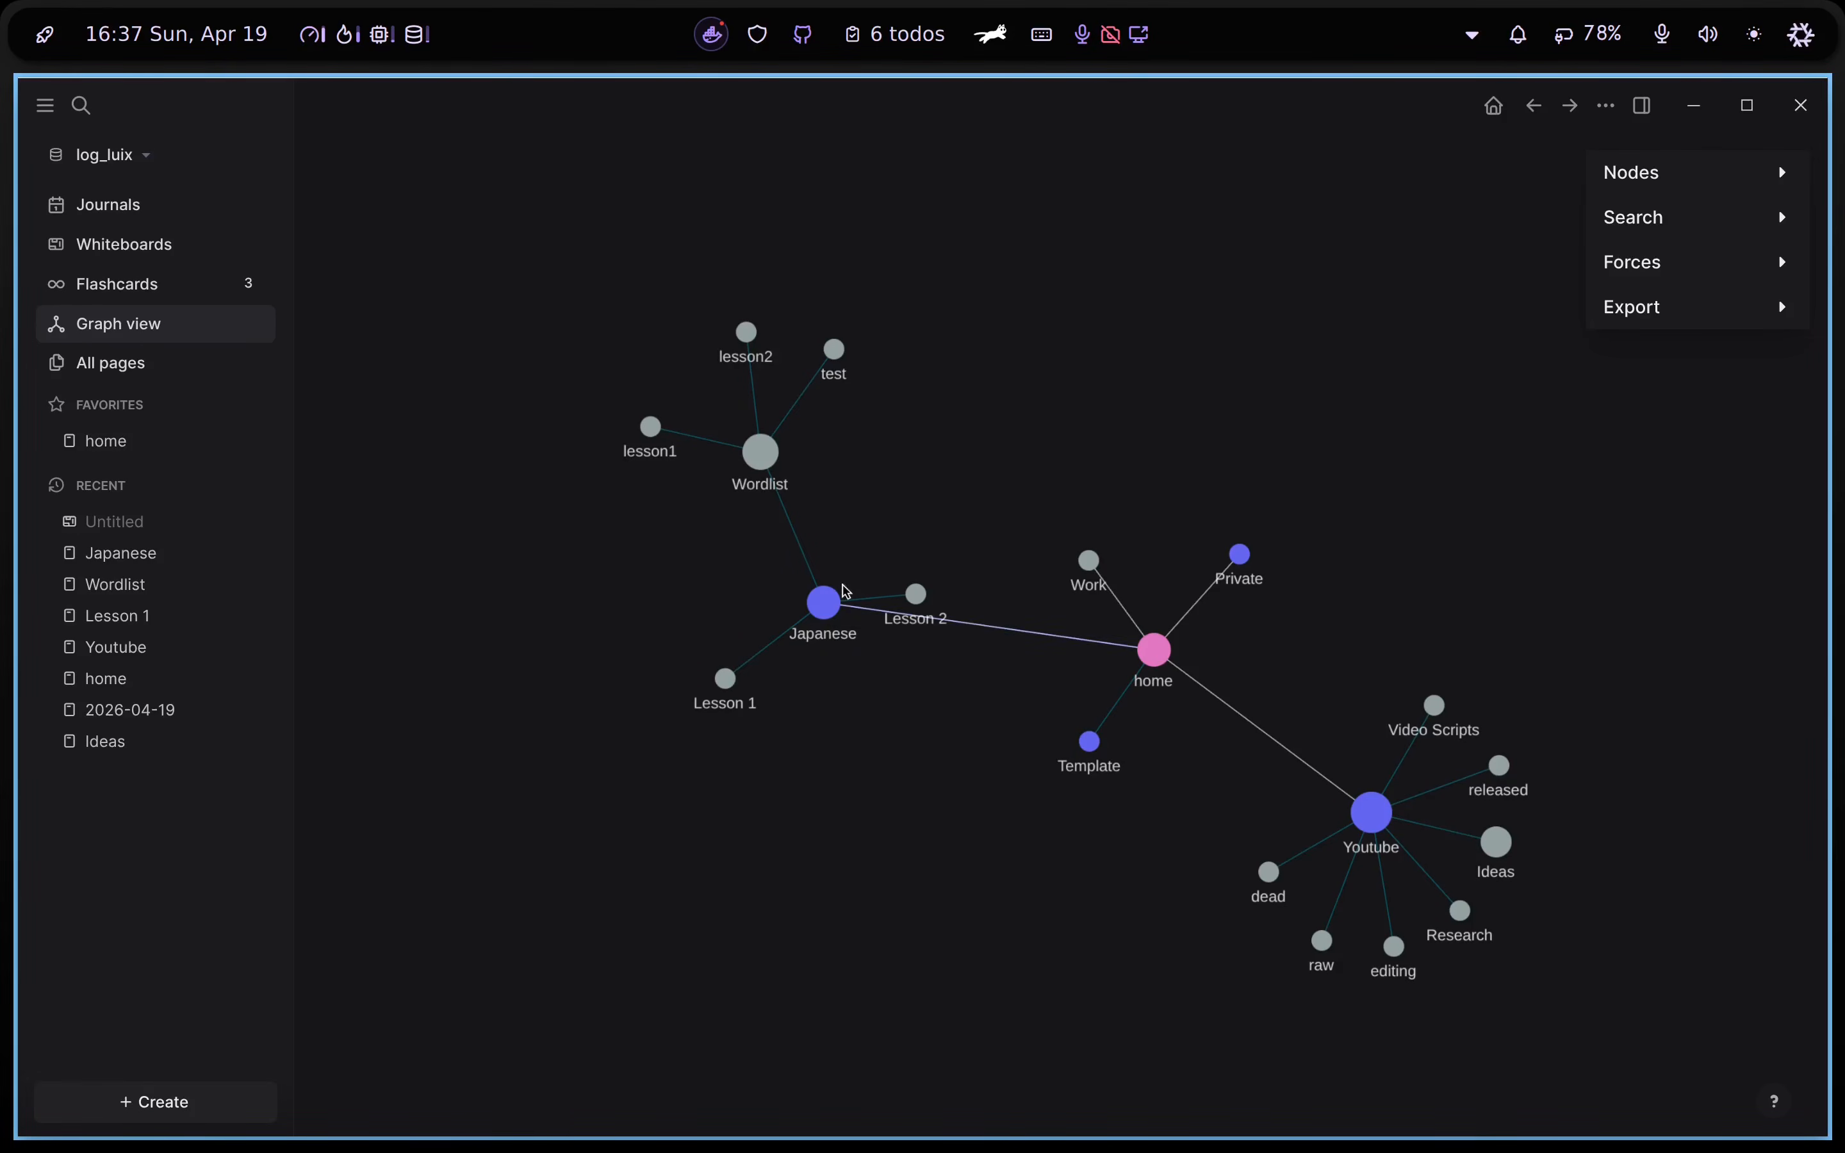
scroll(825, 608, "up", 5)
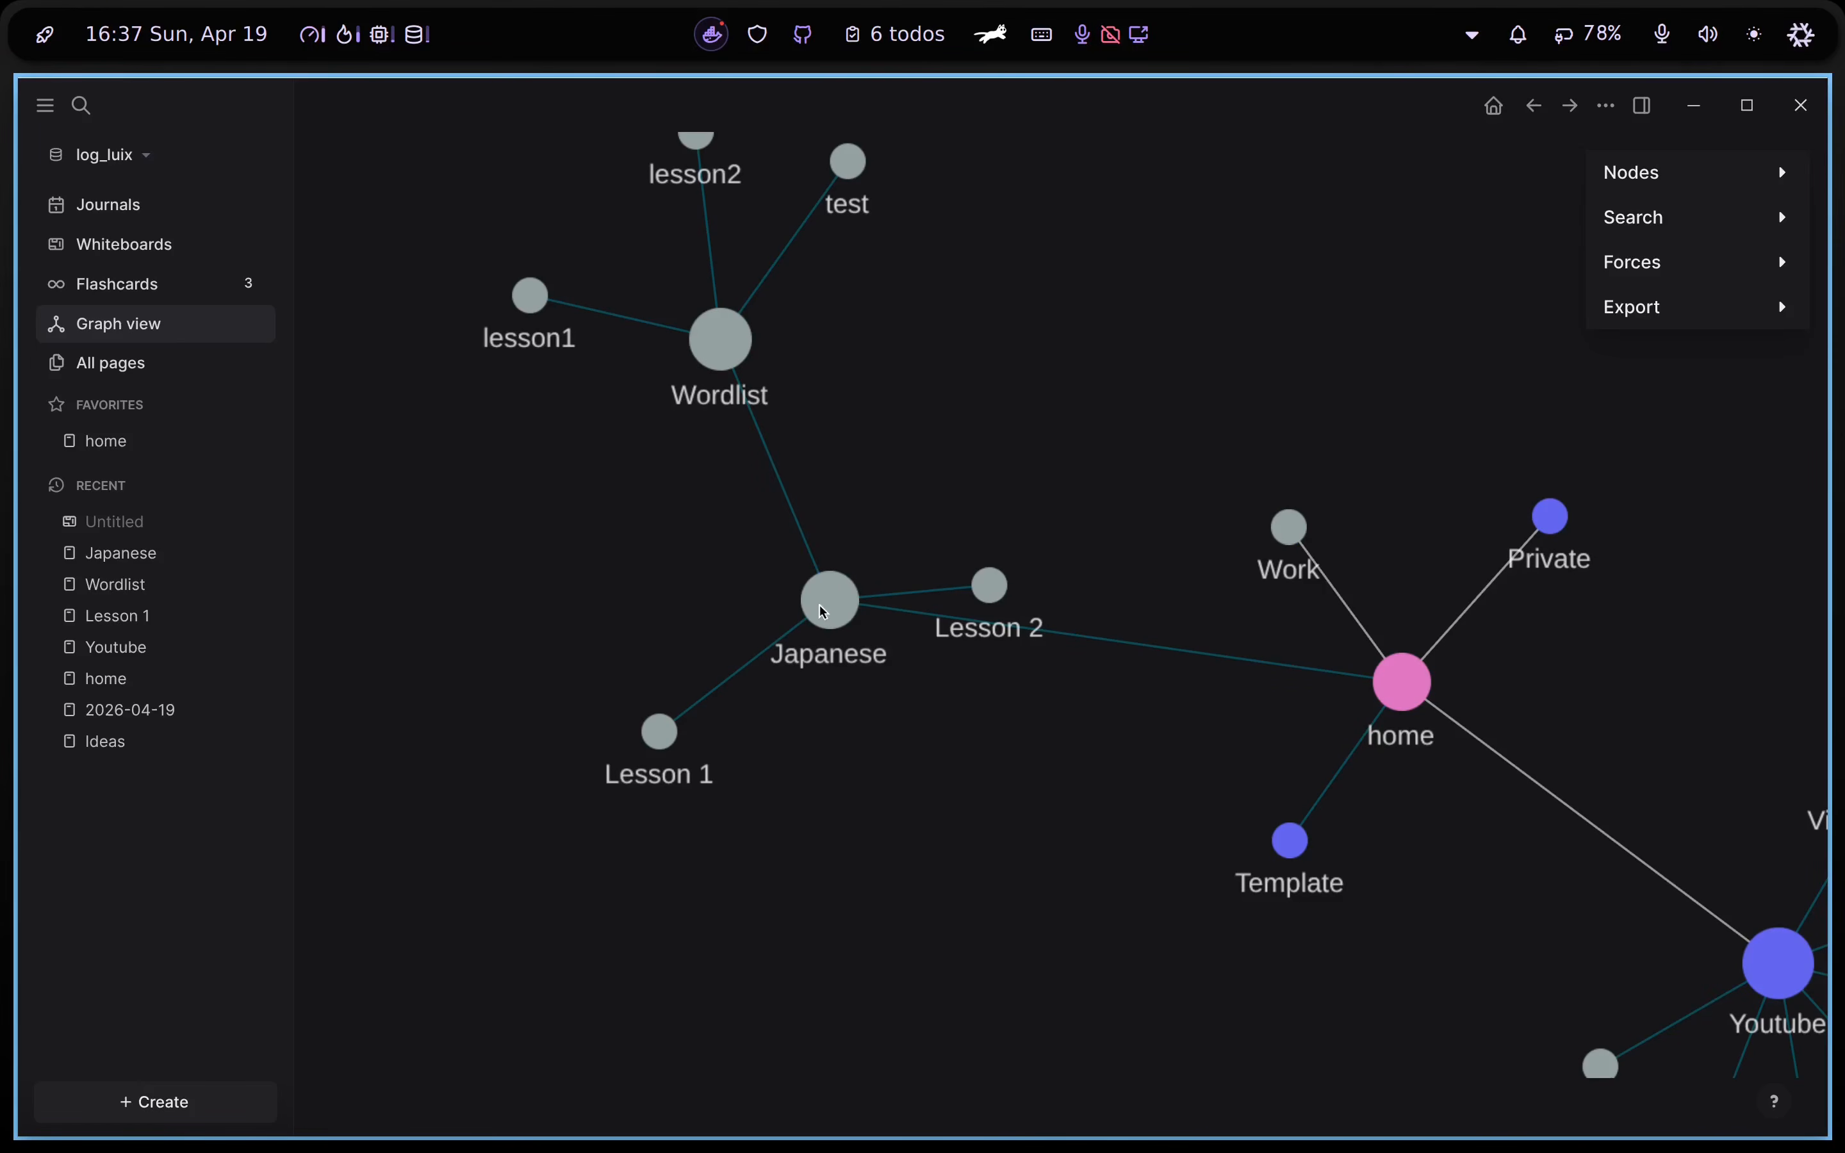
left_click_drag(990, 587, 958, 521)
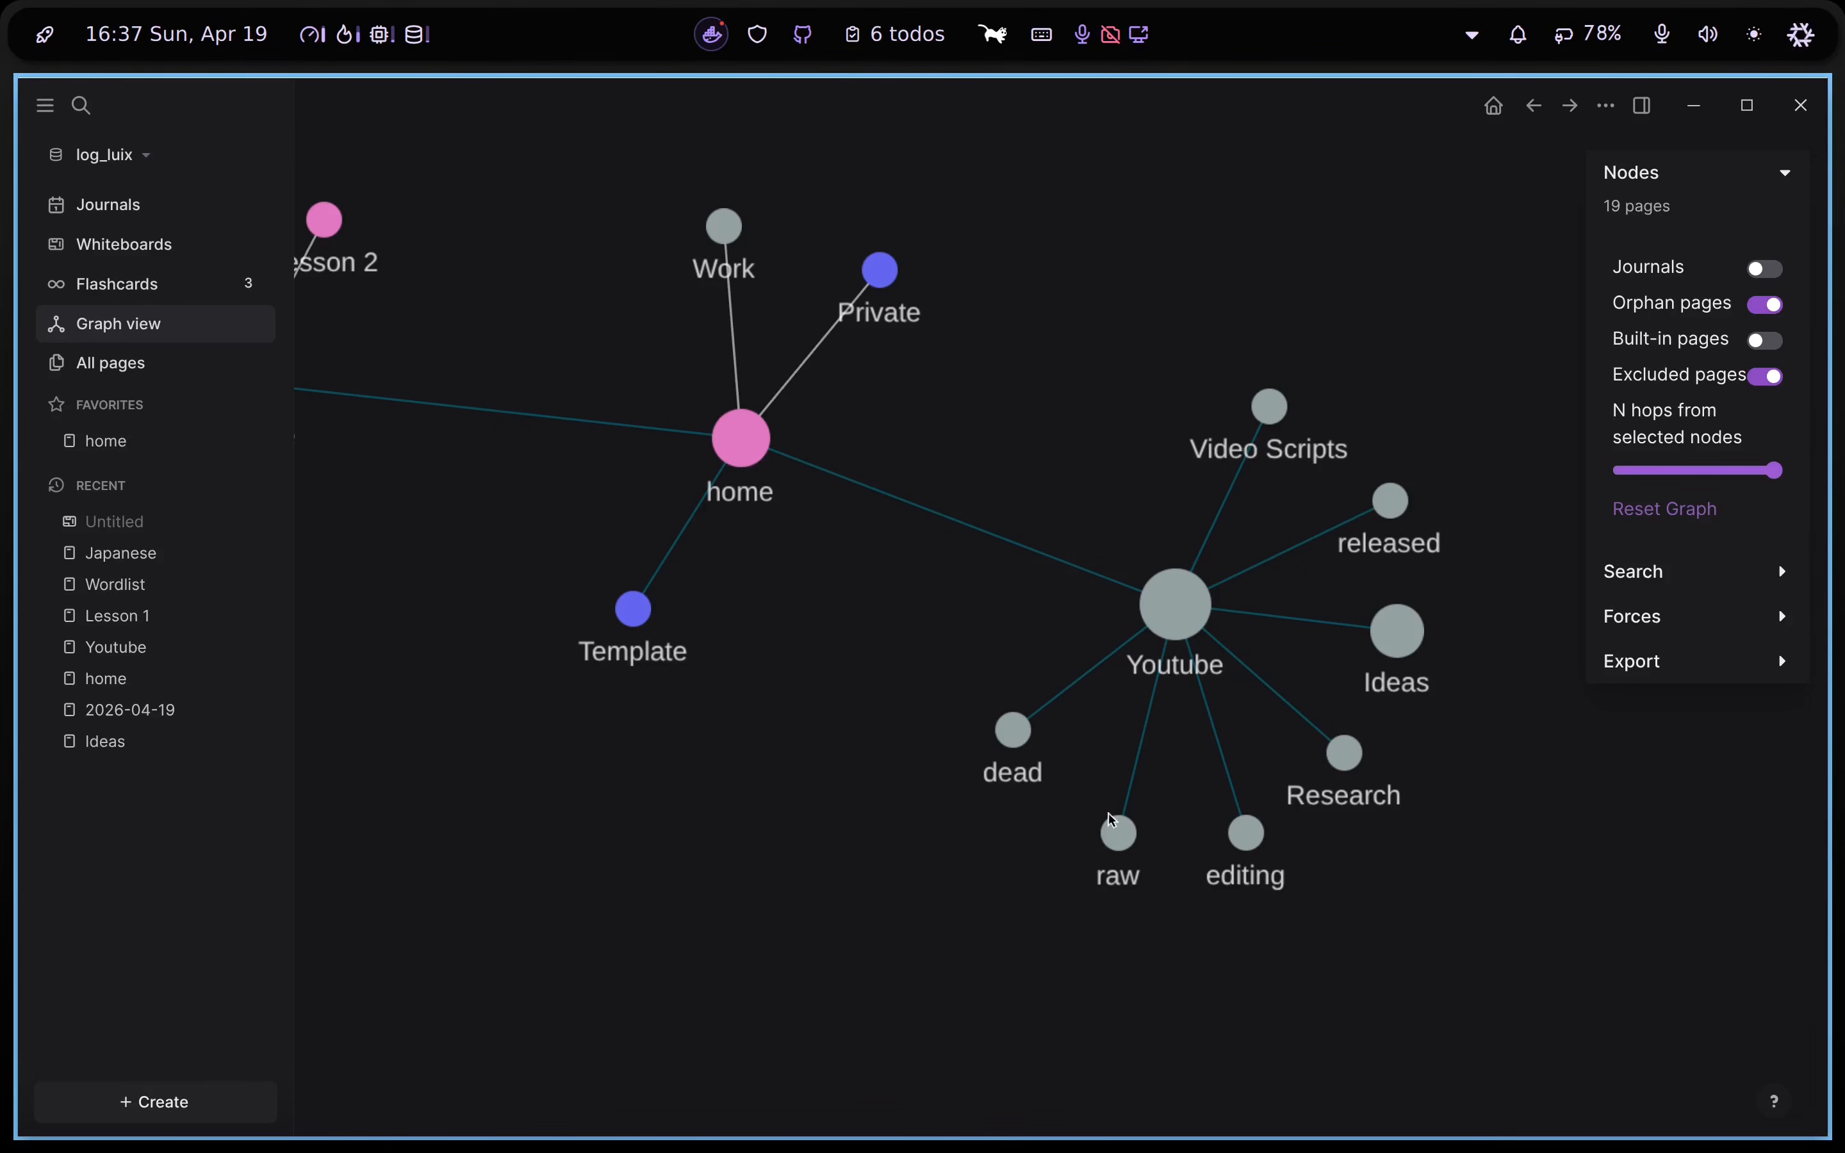
Open the Youtube page from its graph node and follow its #raw tag
left_click(1175, 604)
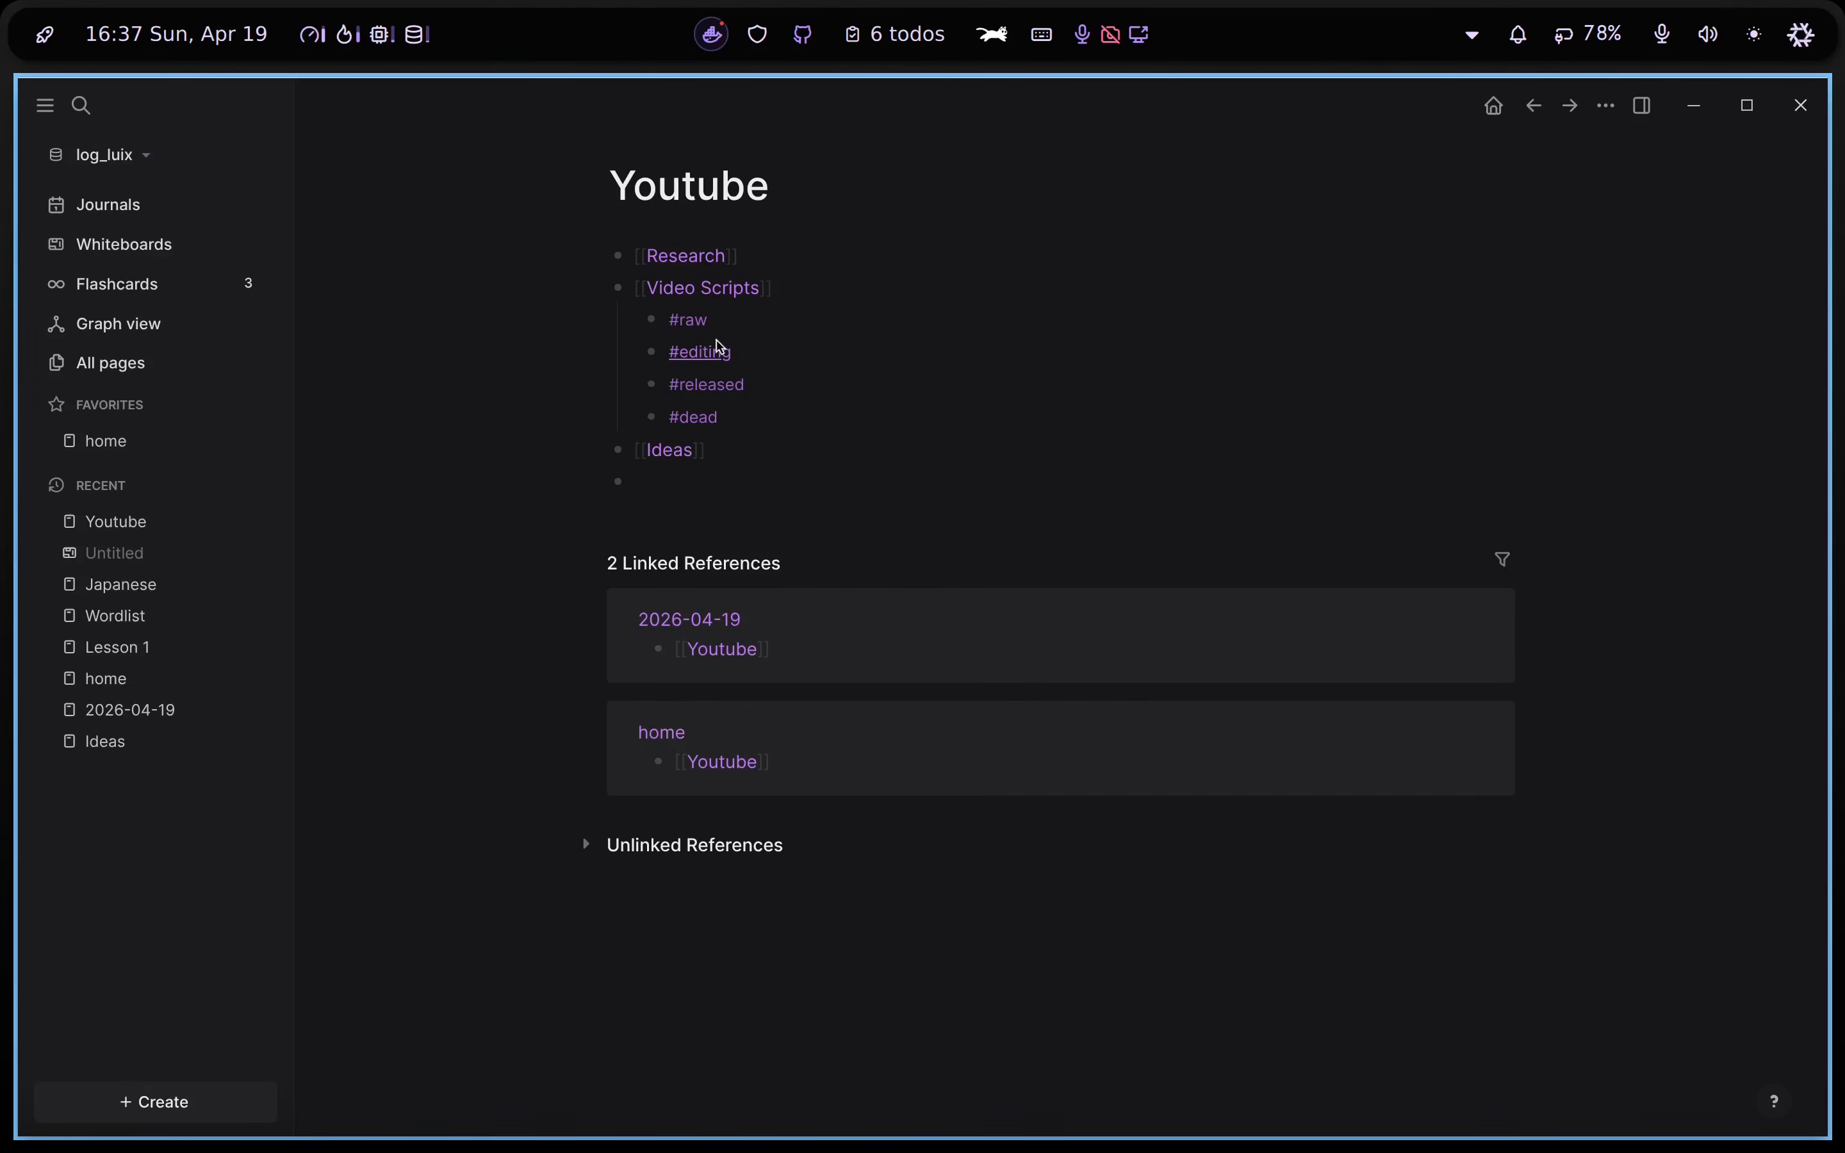
left_click(906, 412)
left_click(701, 326)
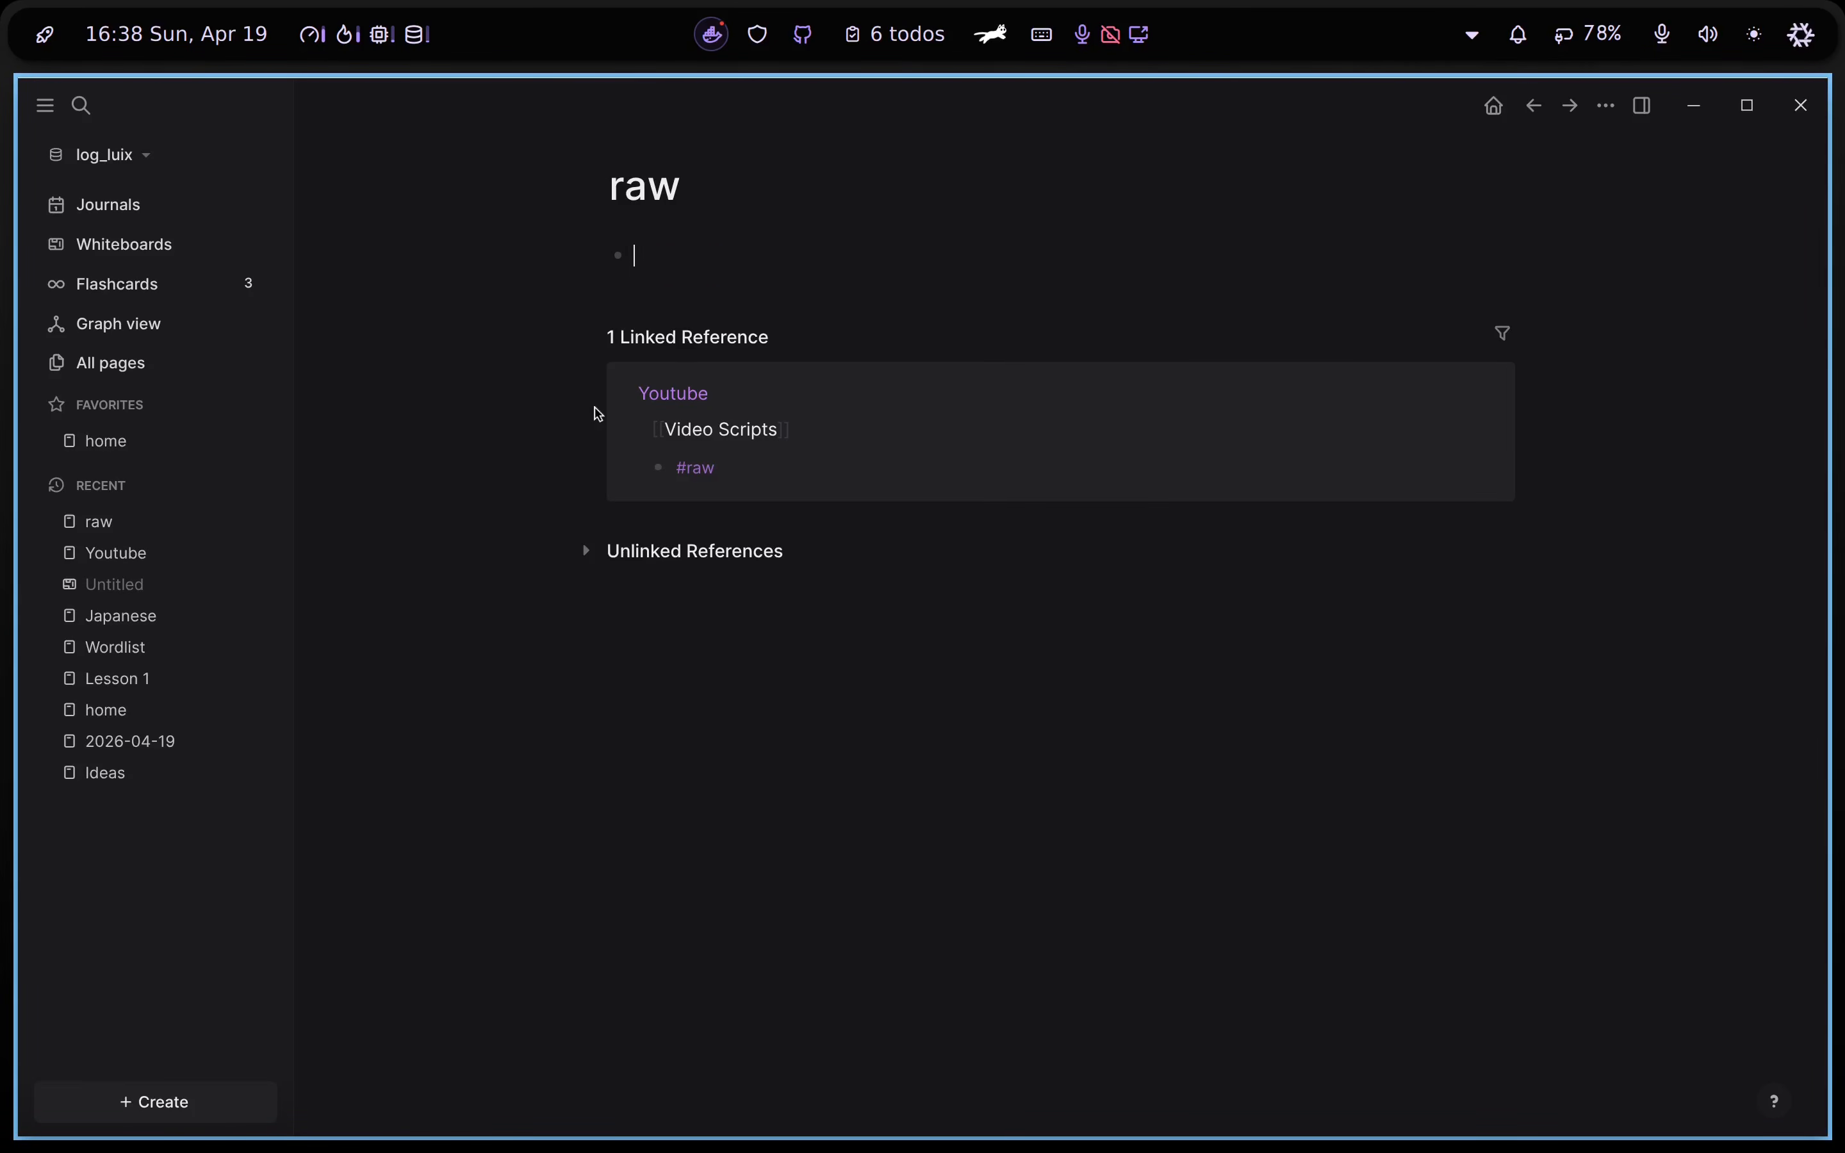
Reopen the graph view and set its node filters to show journals and built-in pages and hide orphan pages
left_click(122, 324)
scroll(1098, 360, "down", 2)
scroll(1068, 290, "up", 5)
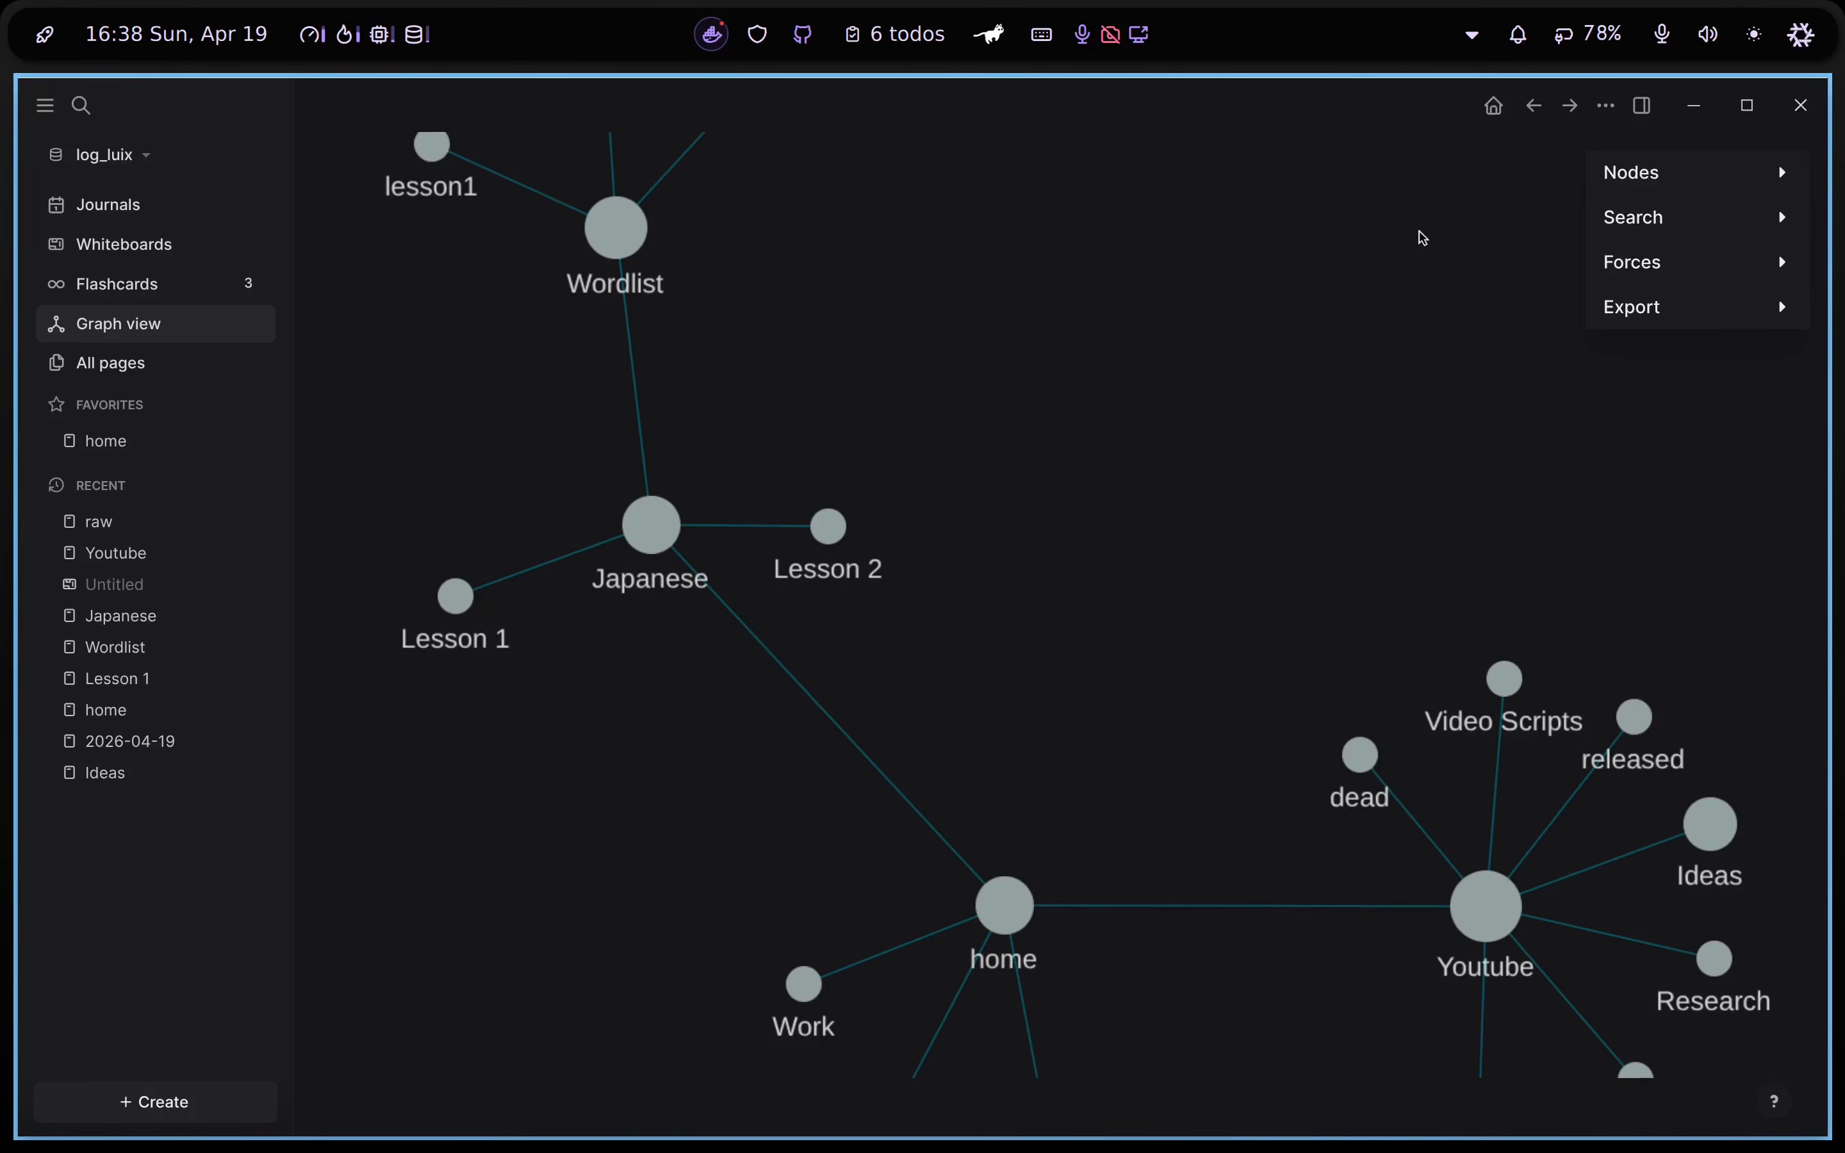
left_click(1693, 173)
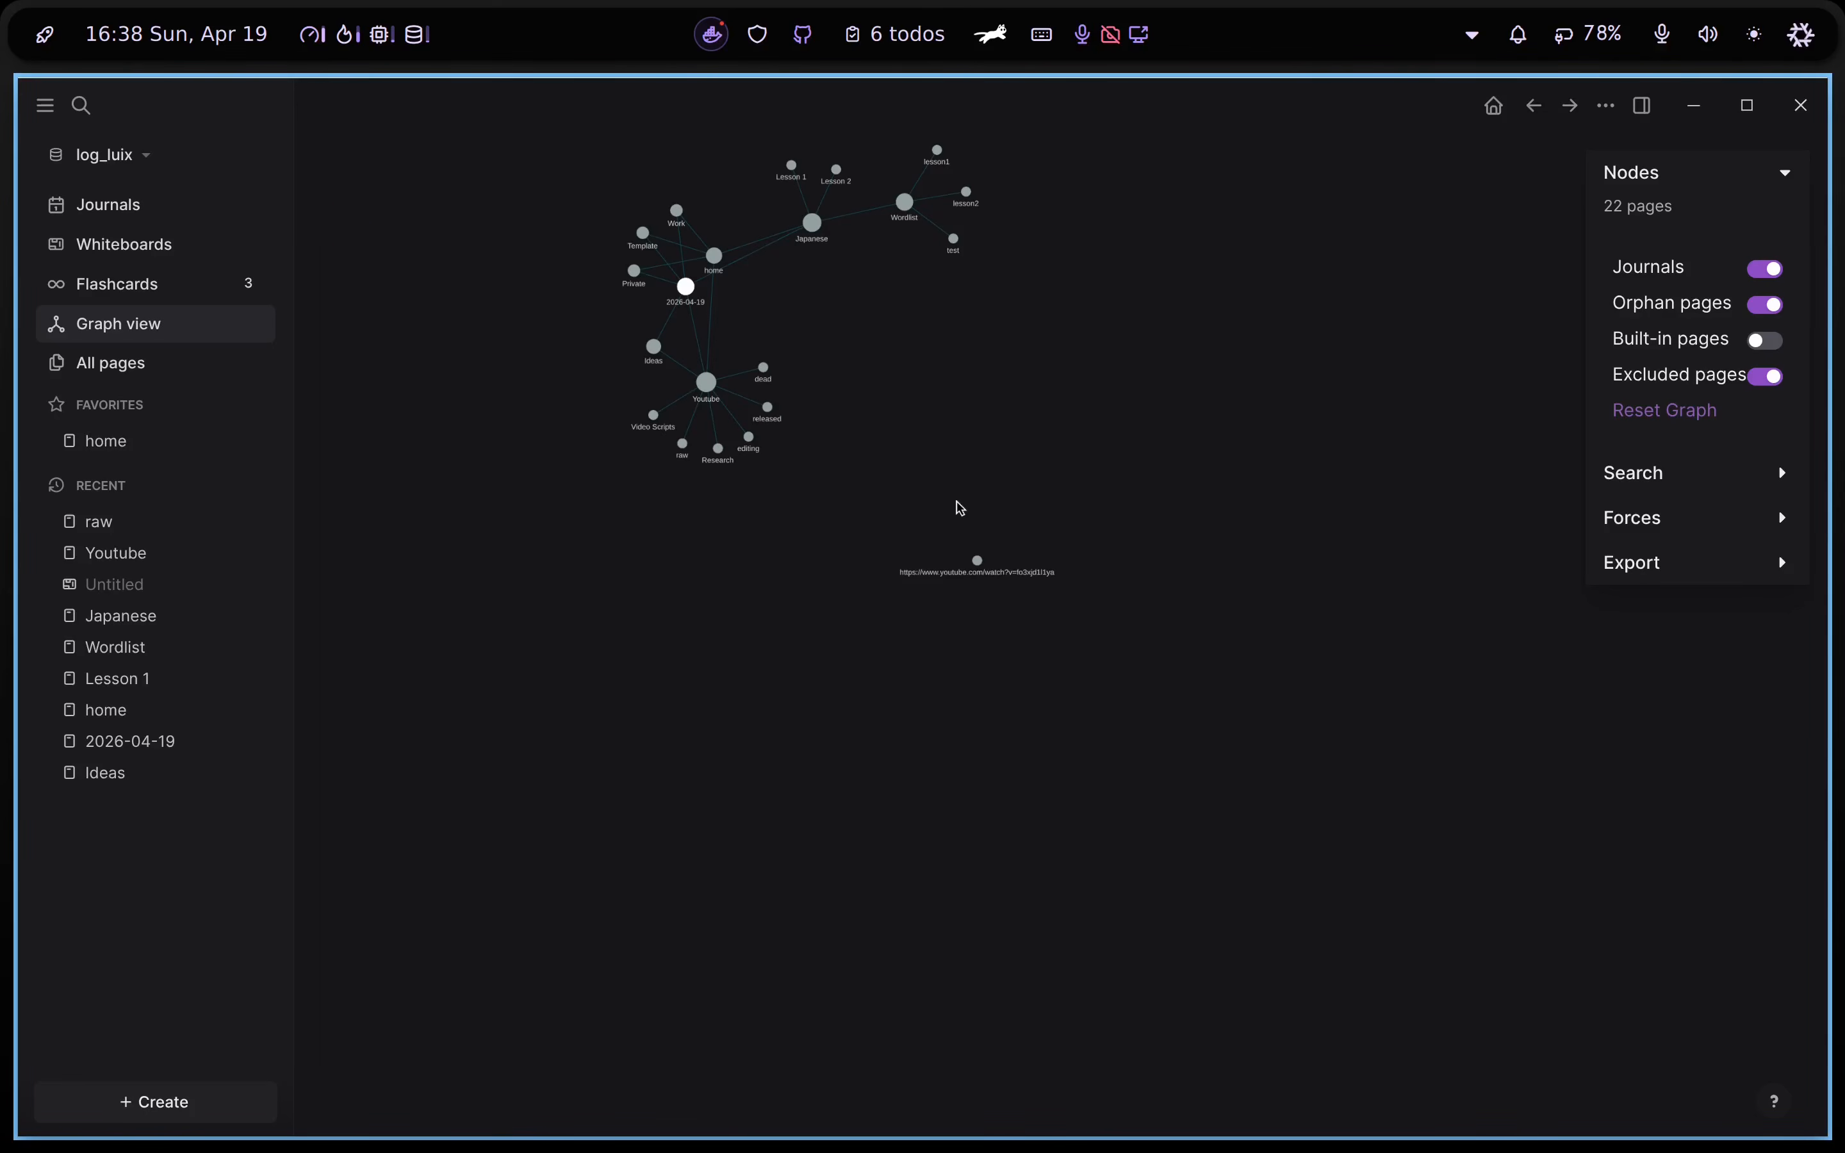
left_click(1767, 341)
scroll(1296, 549, "down", 5)
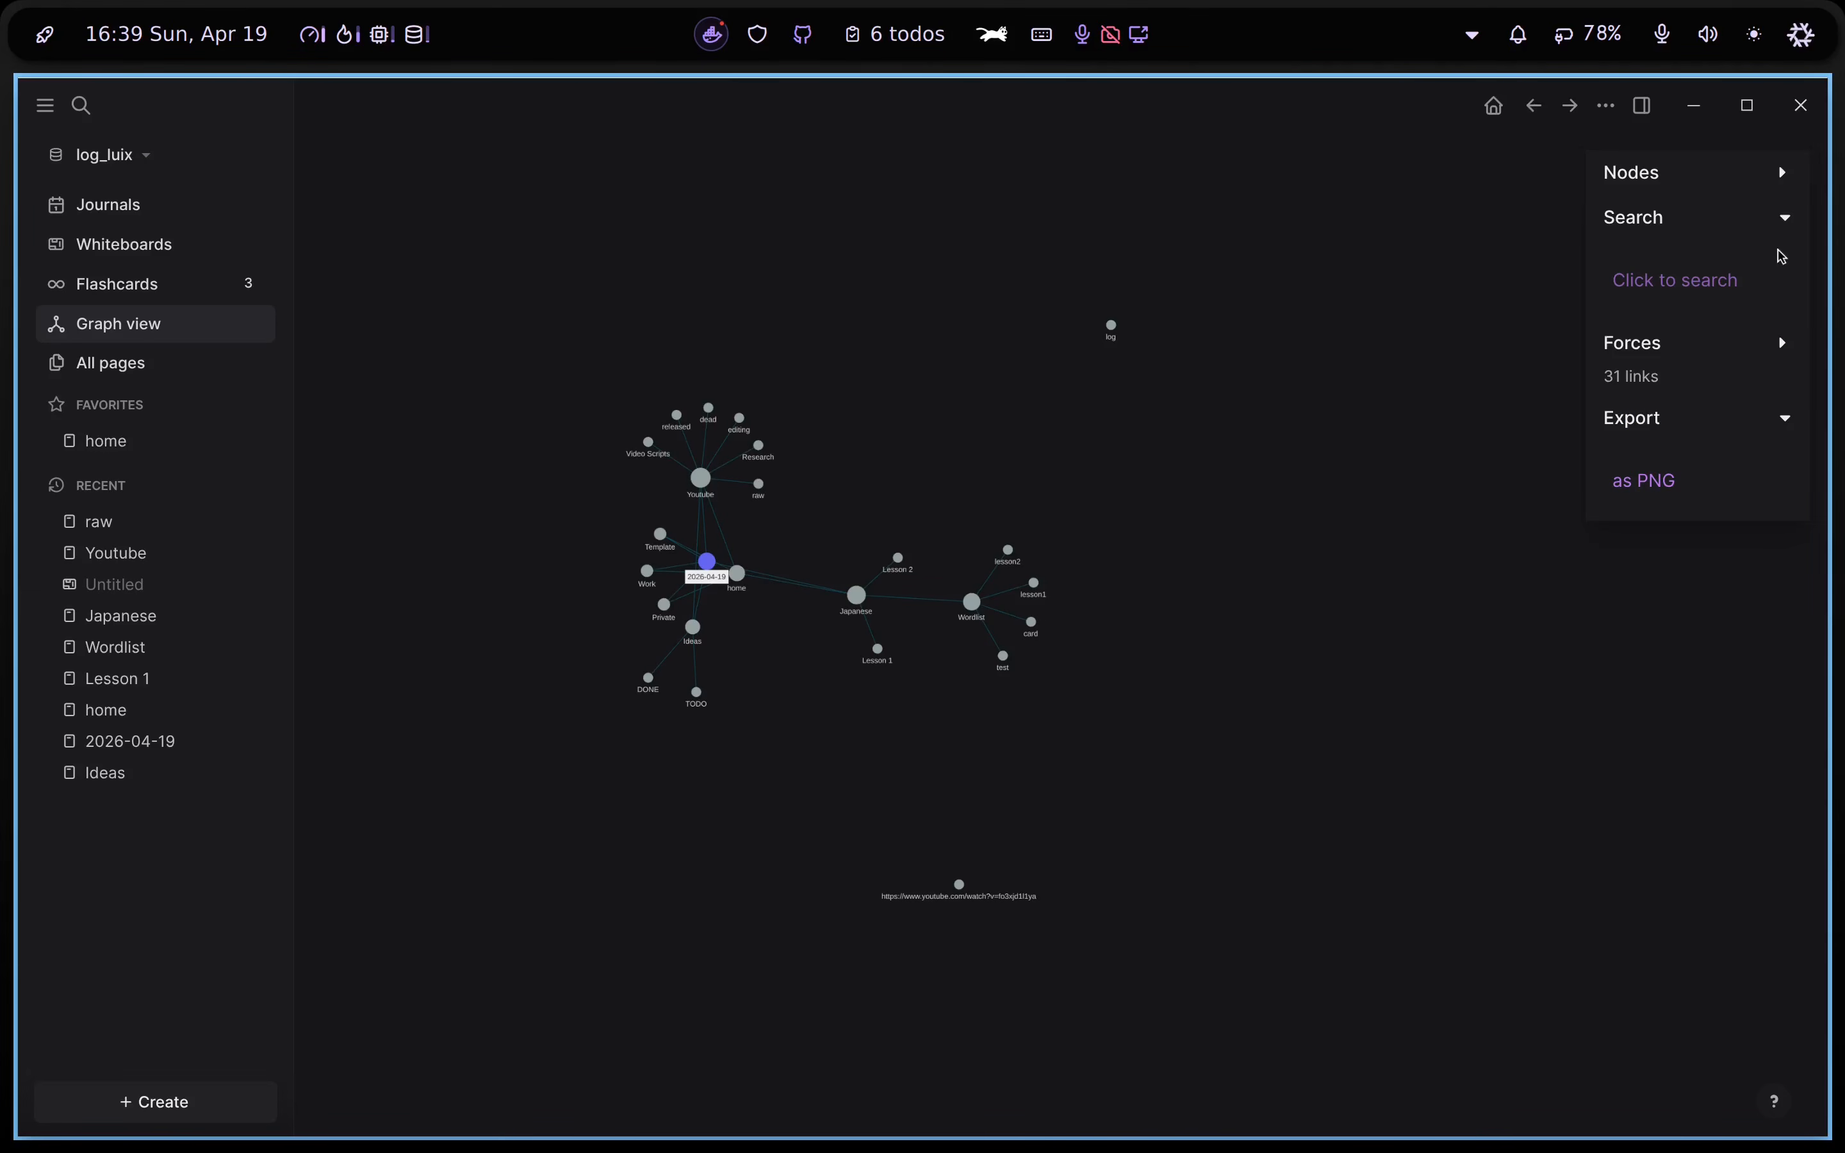
left_click(1781, 173)
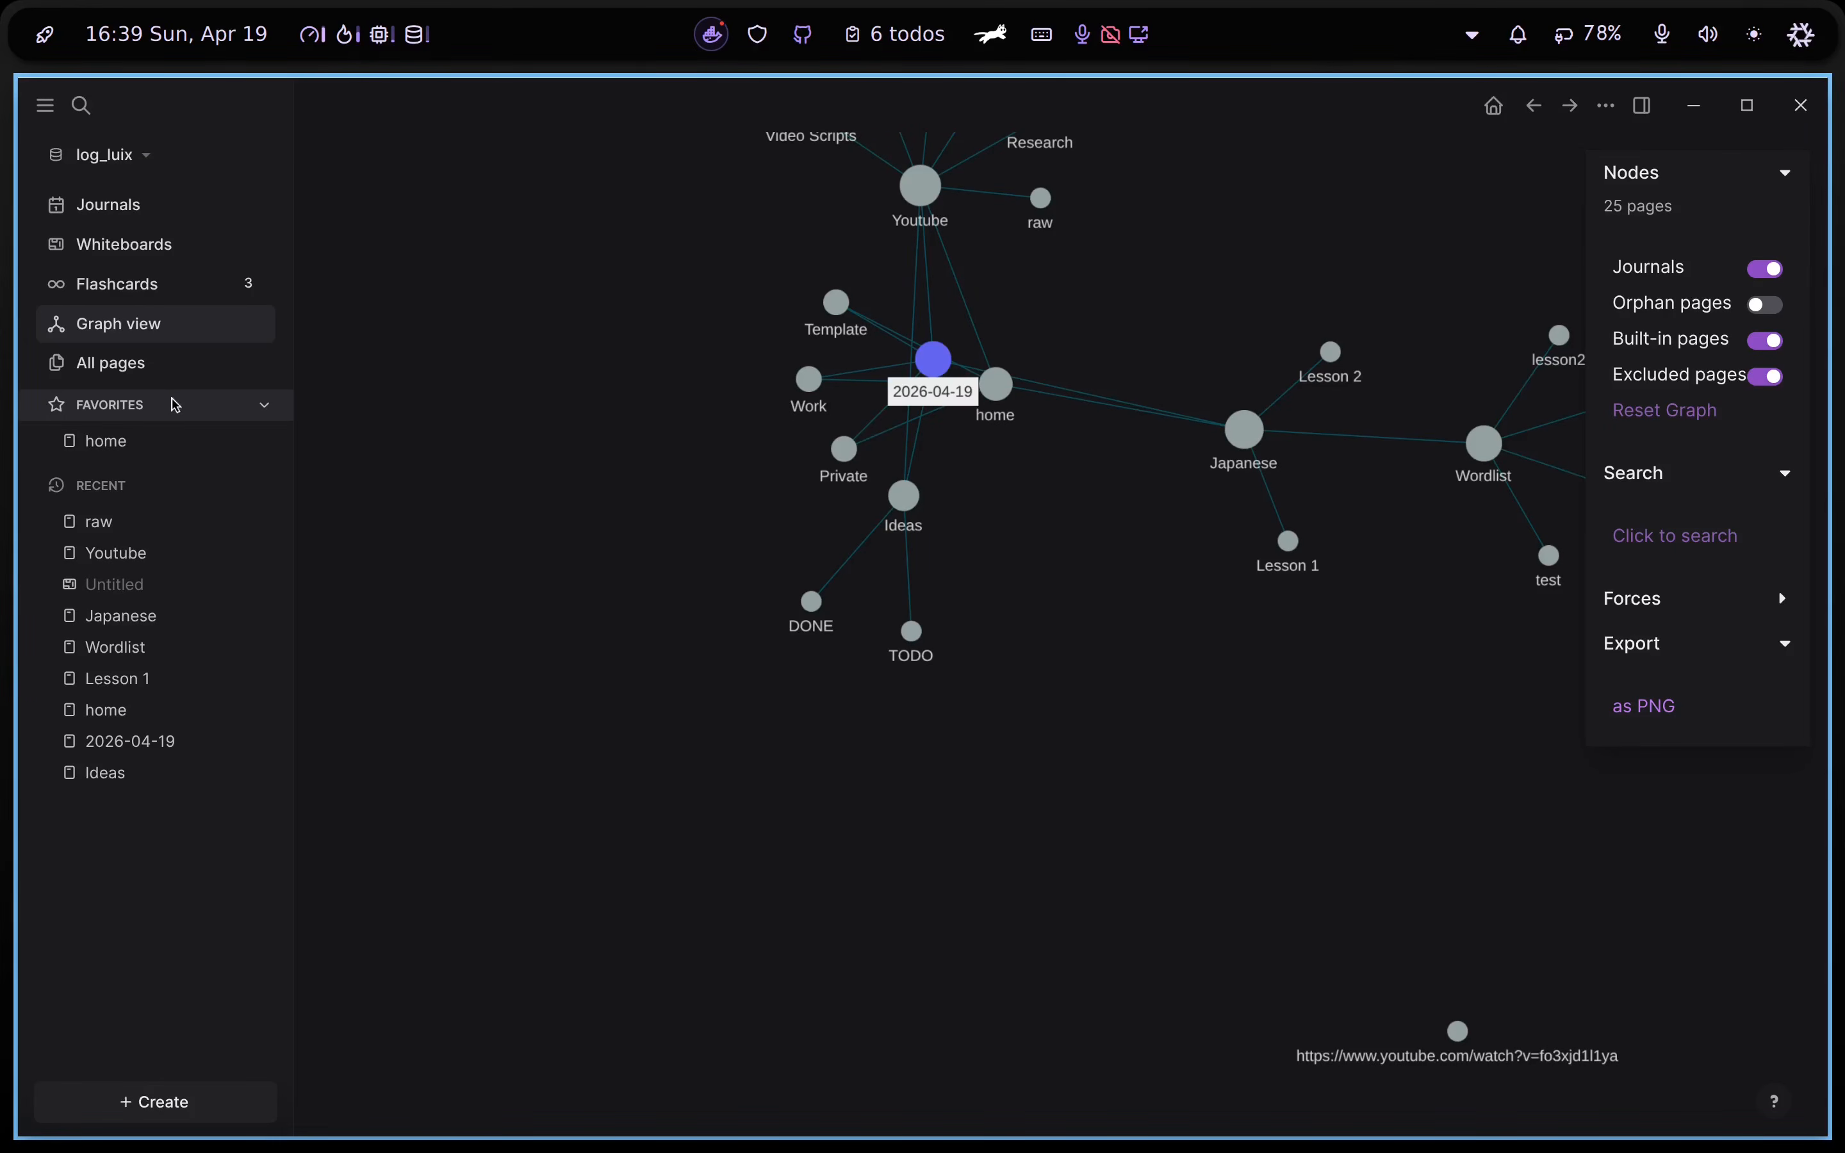
Look at the list of all pages, open Ideas through home and Youtube, and mark "Create the basic structure" as done
left_click(157, 364)
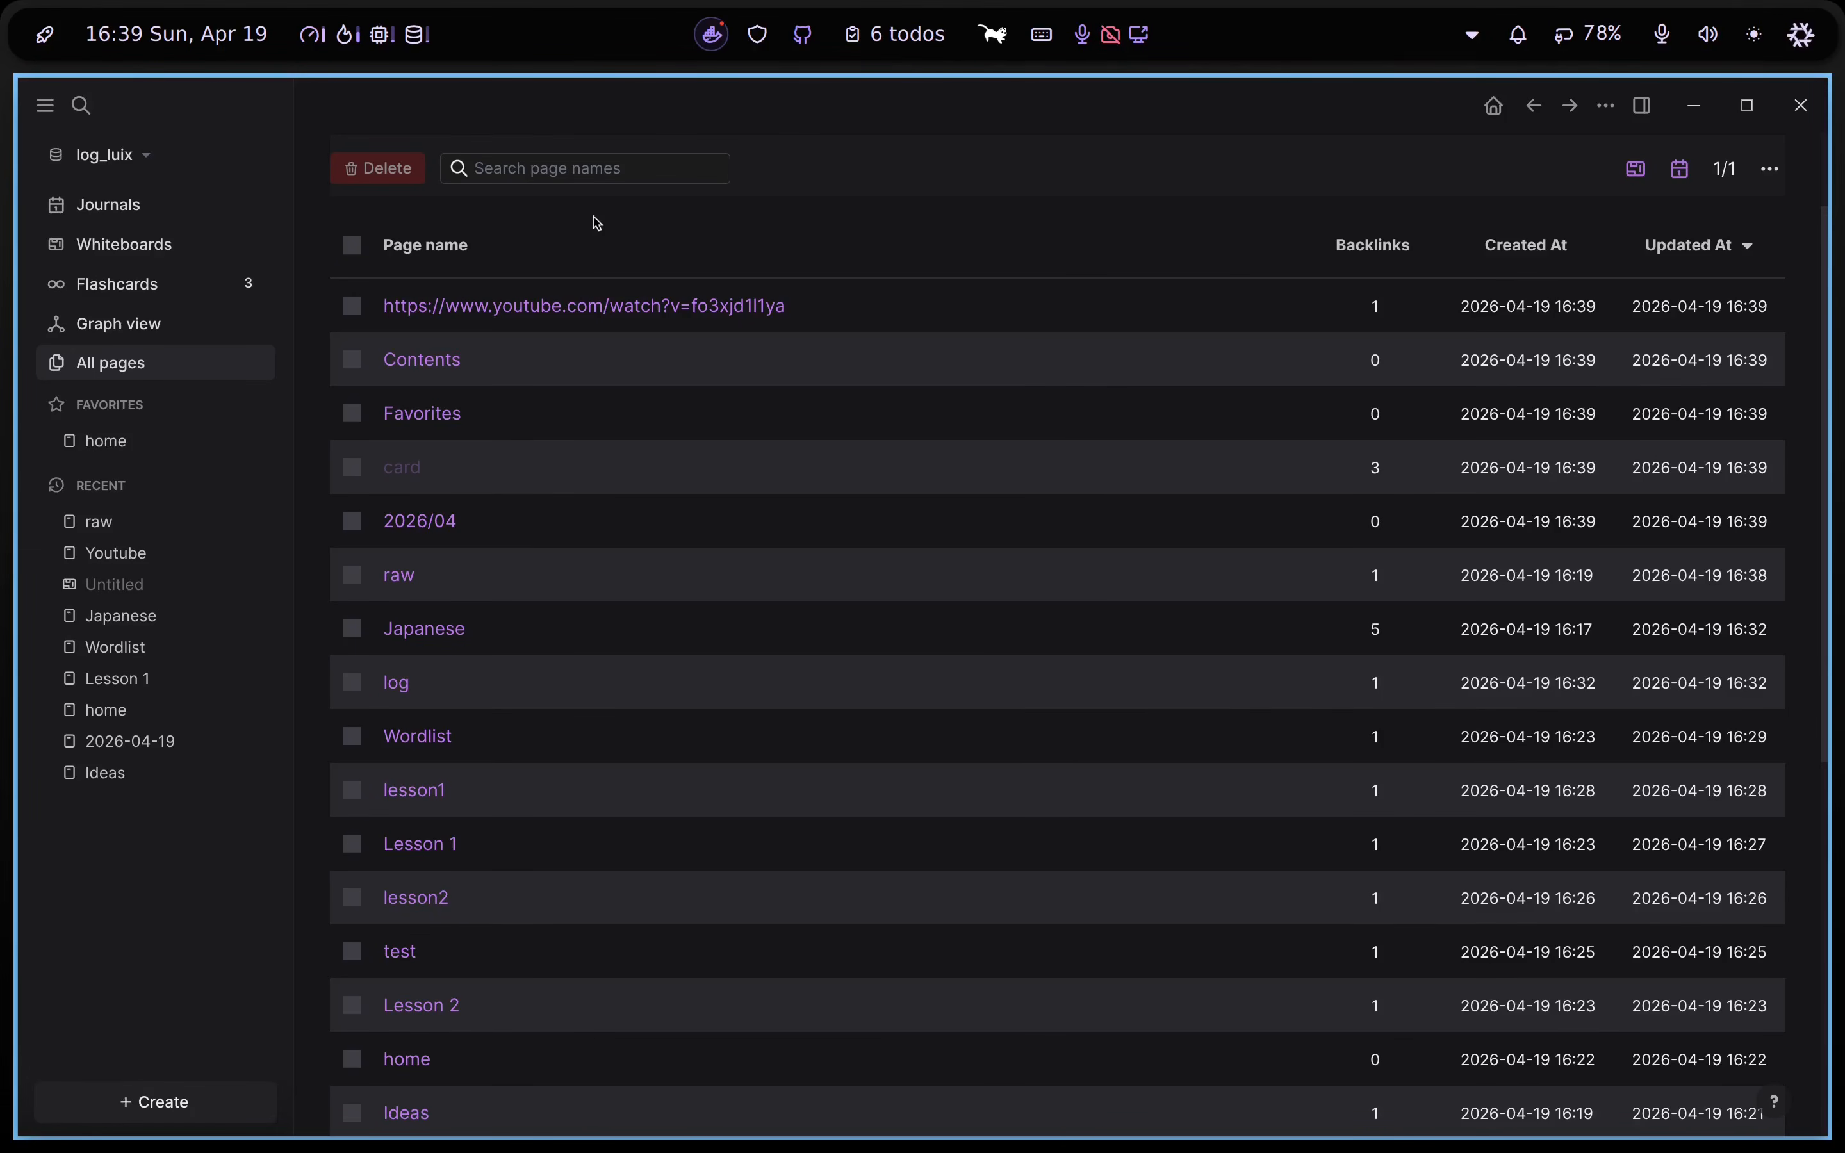
left_click(127, 448)
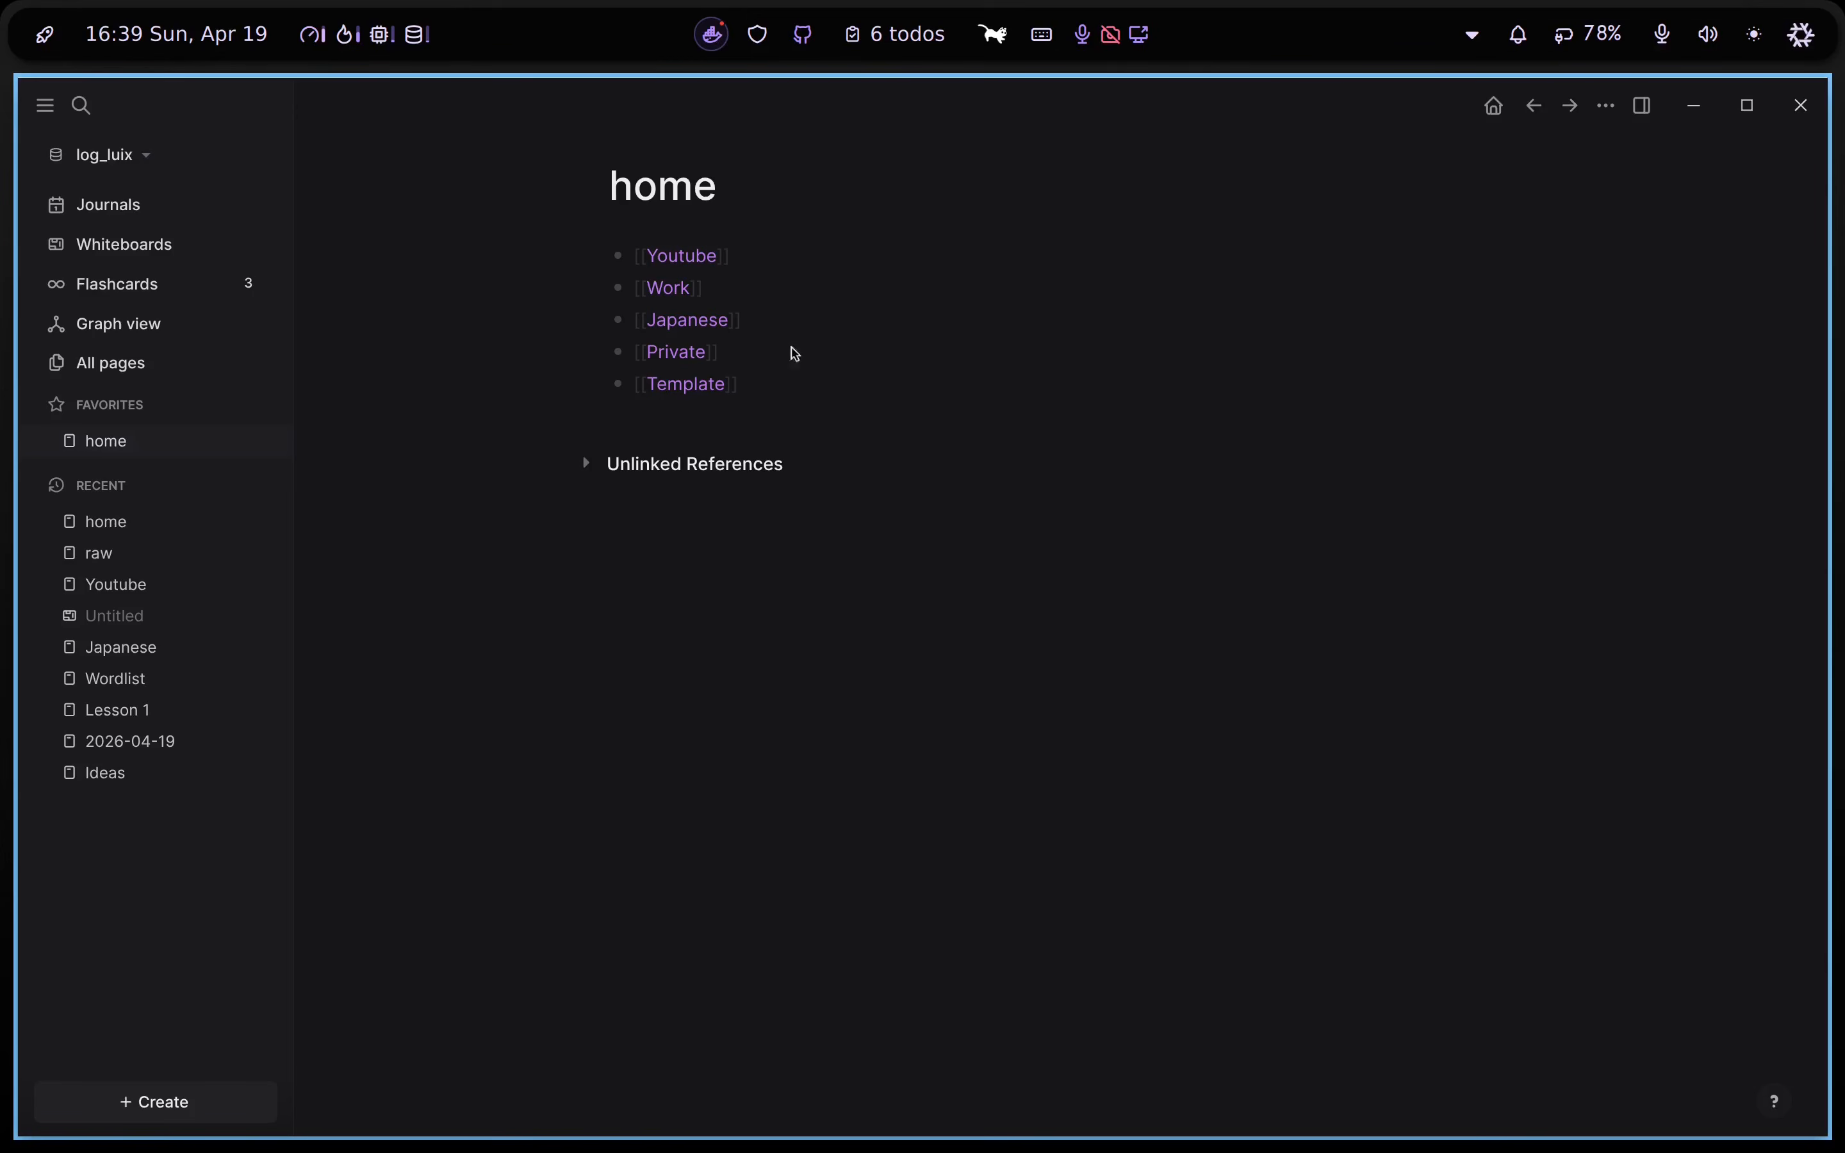
left_click(686, 260)
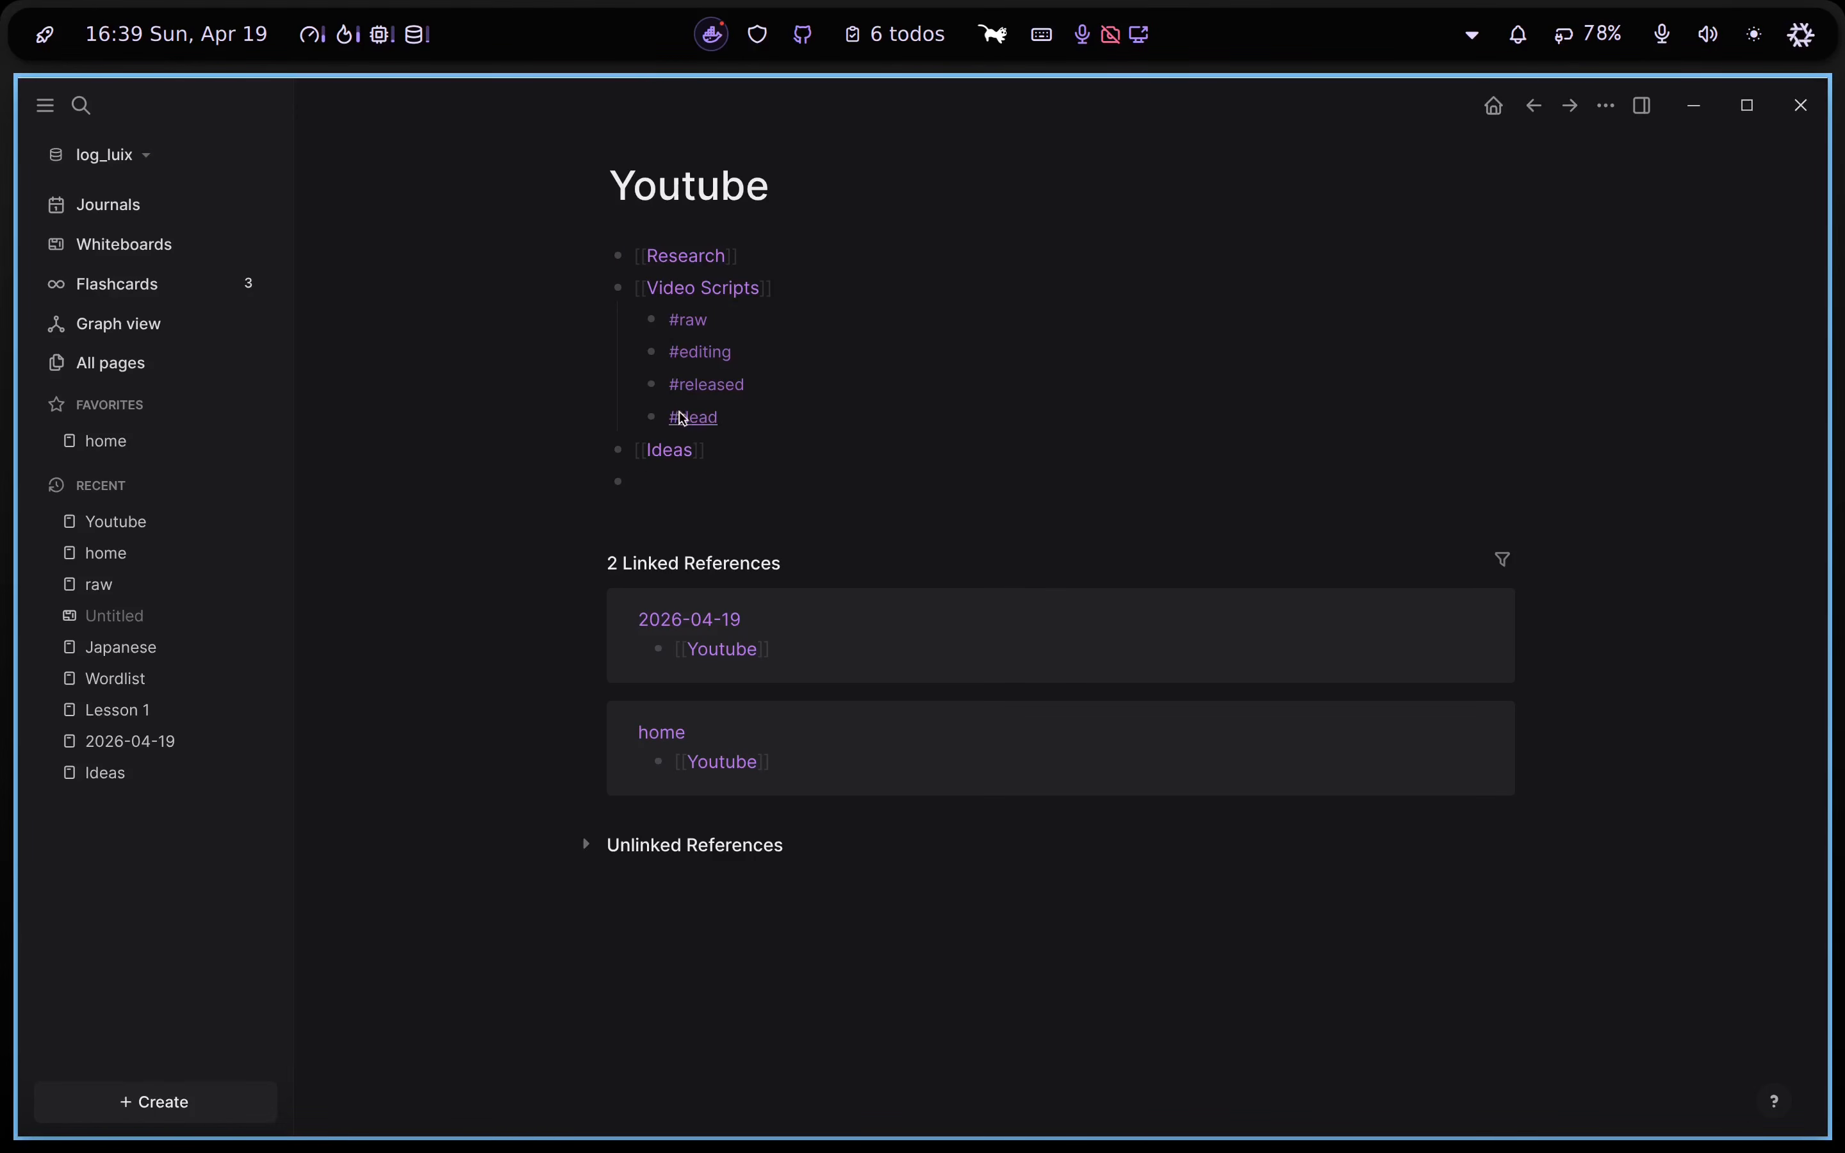
left_click(671, 453)
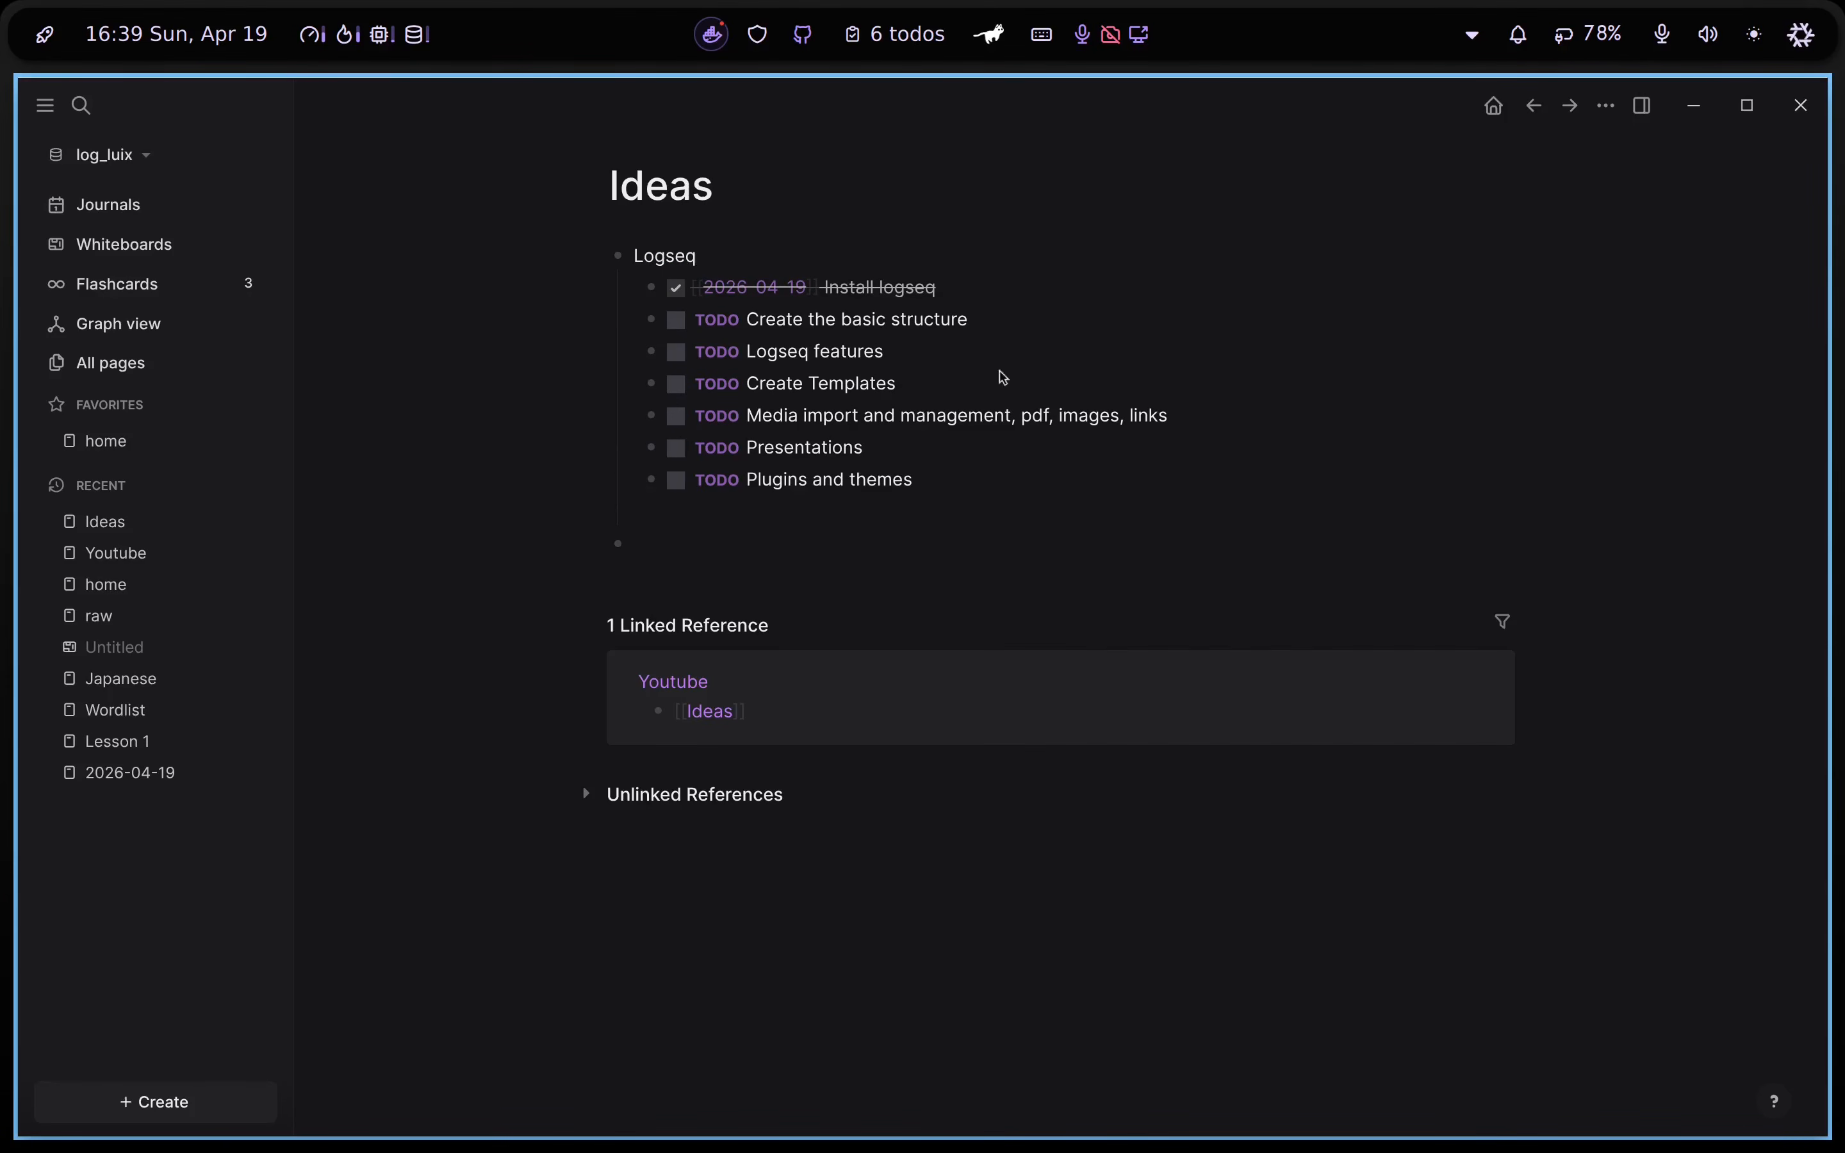
left_click(675, 320)
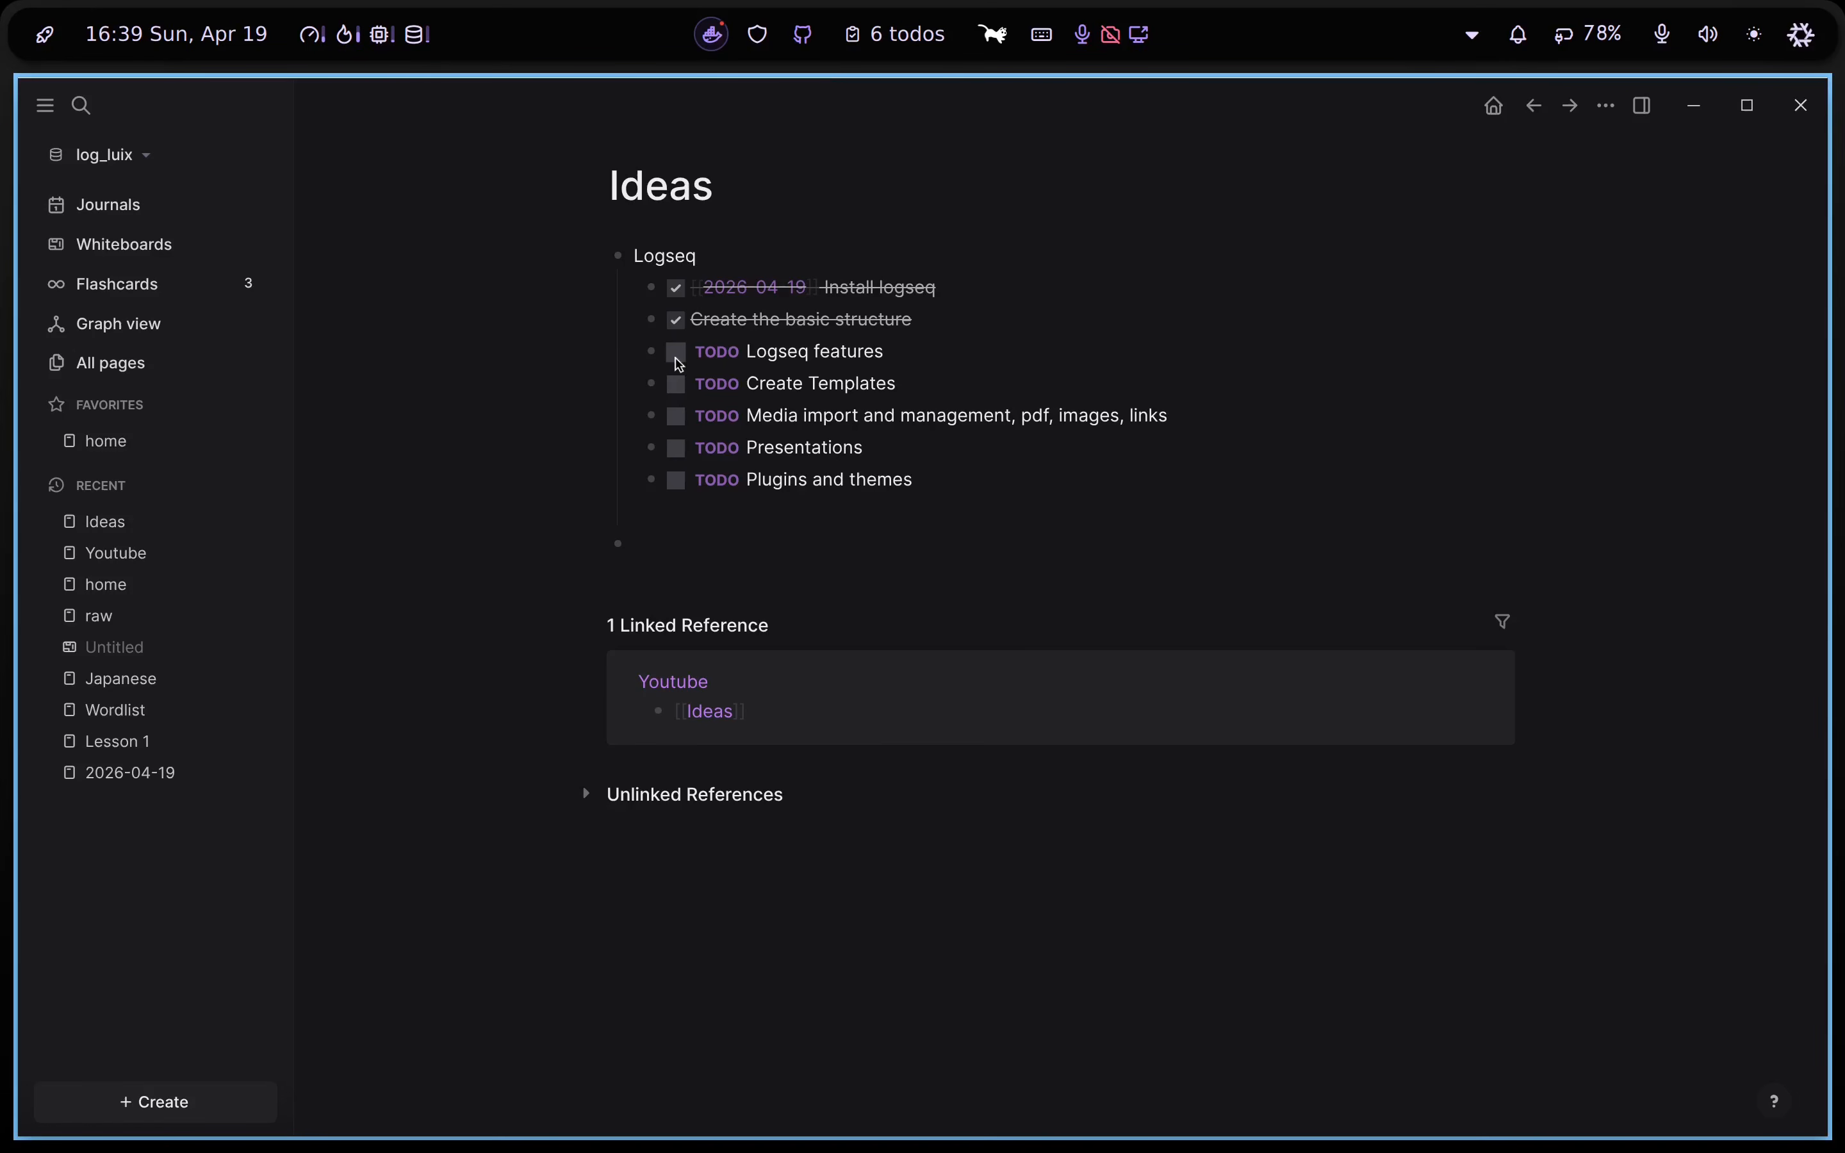
left_click(683, 543)
type("{{video https://www.youtube.com/watch?v=FO3xjD1L1yA}}")
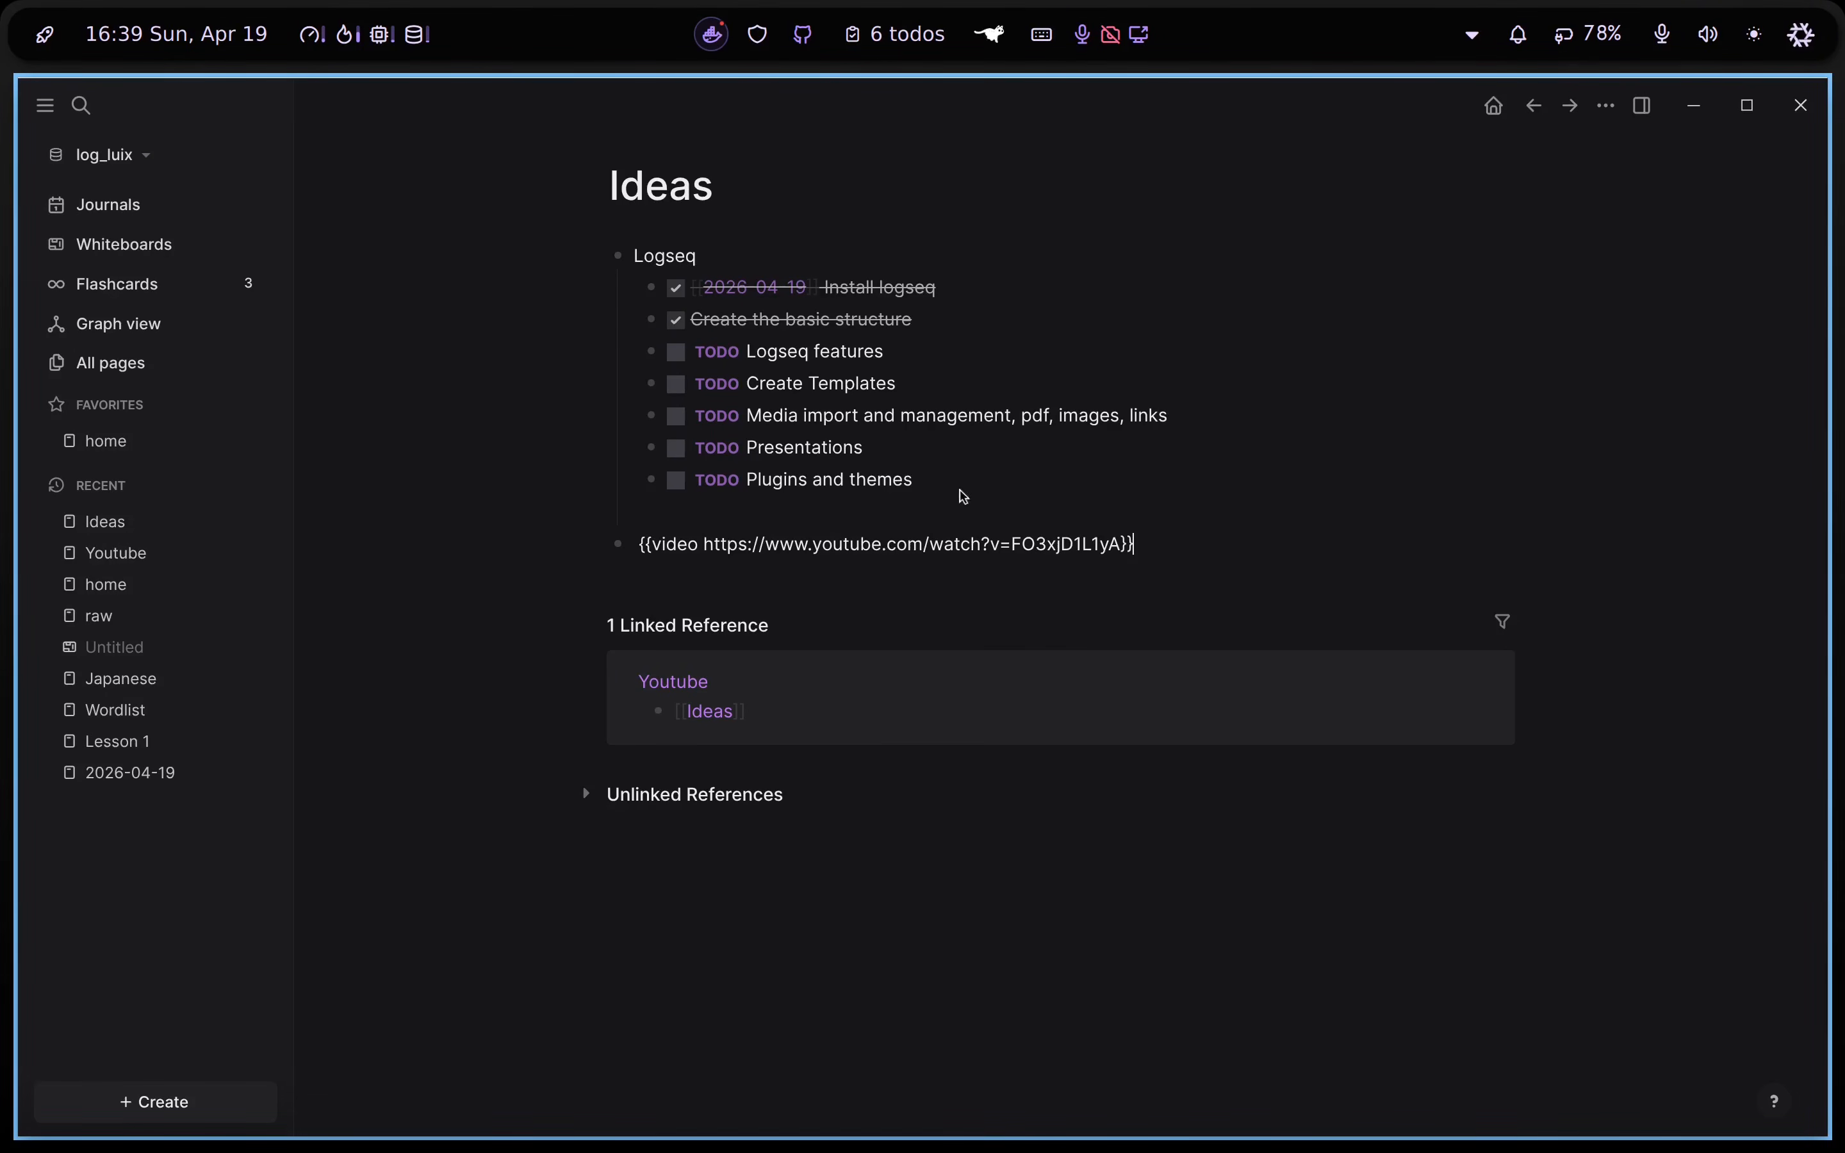
Finish editing the YouTube video block on the Ideas page and render the embed
left_click(1218, 599)
left_click(789, 538)
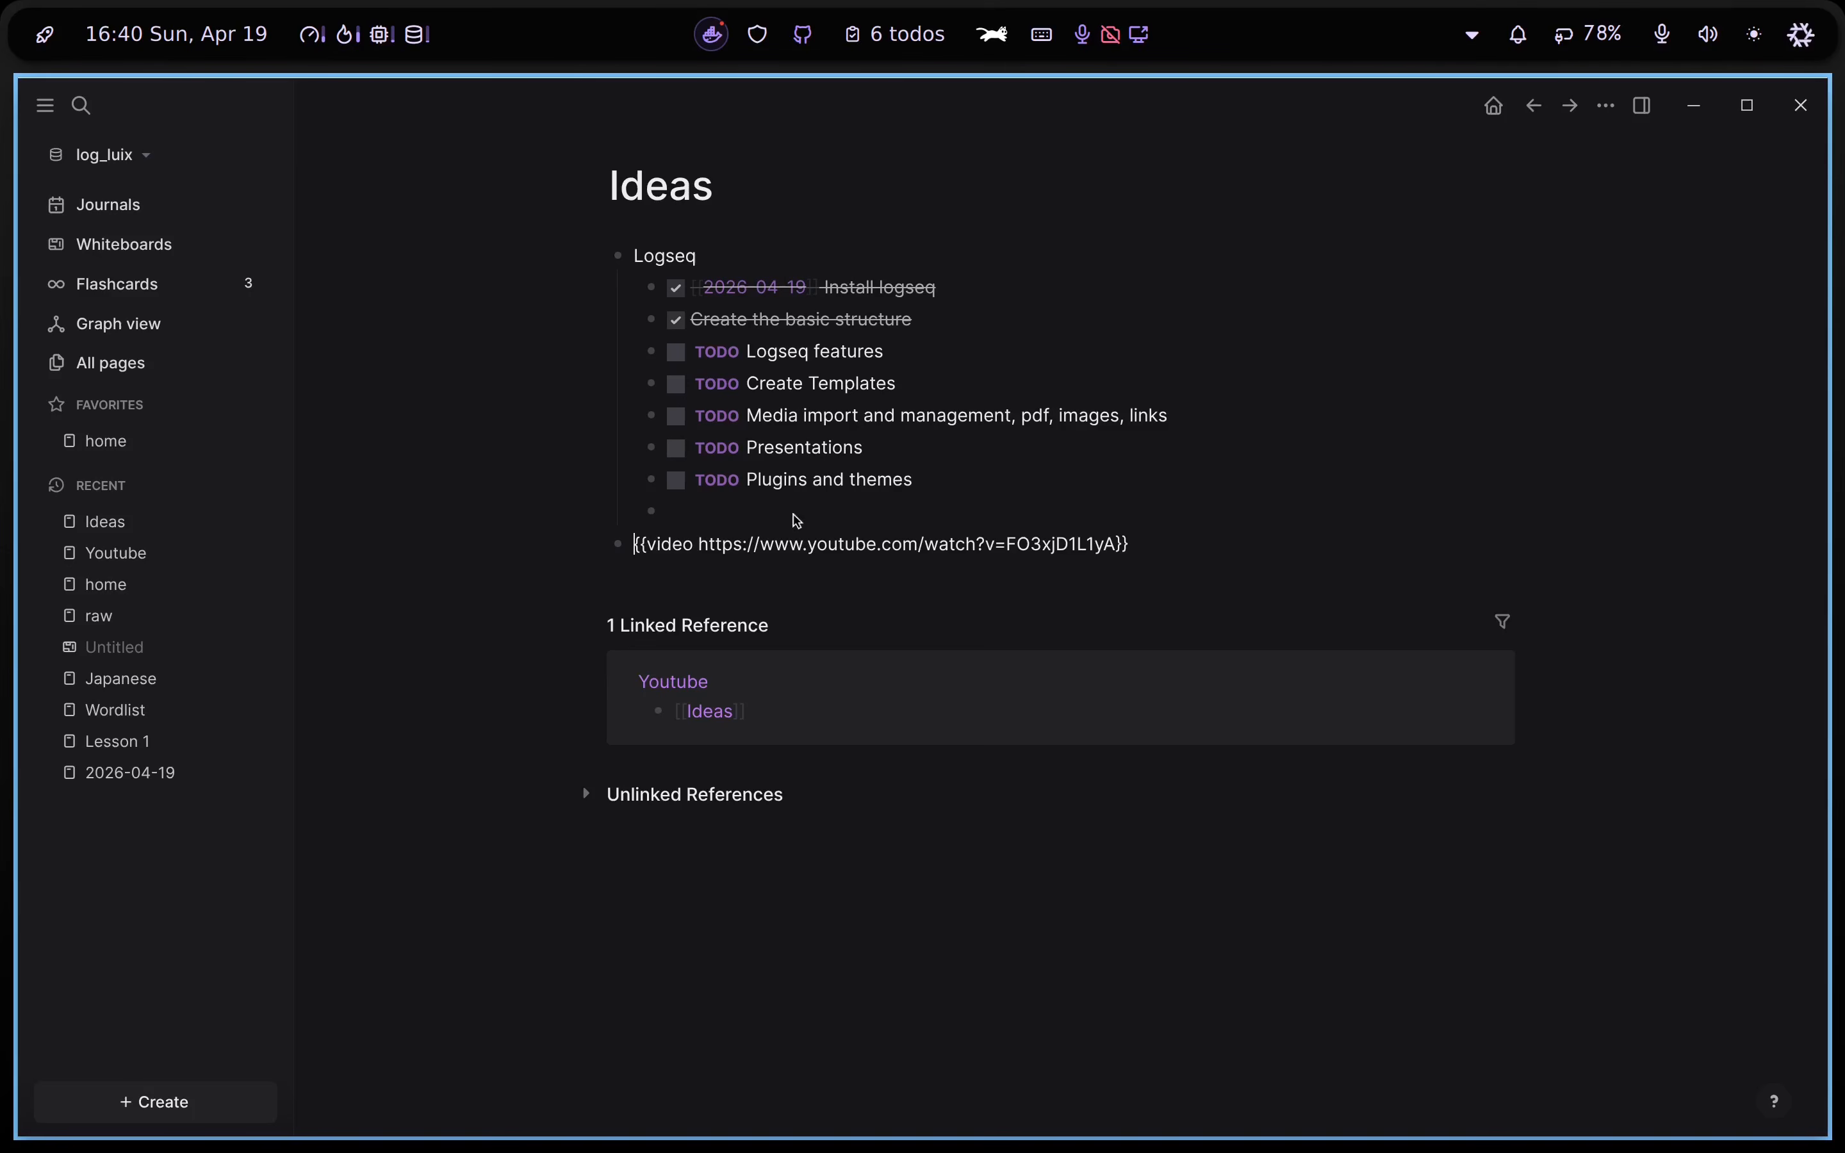
double_click(669, 554)
key("Escape")
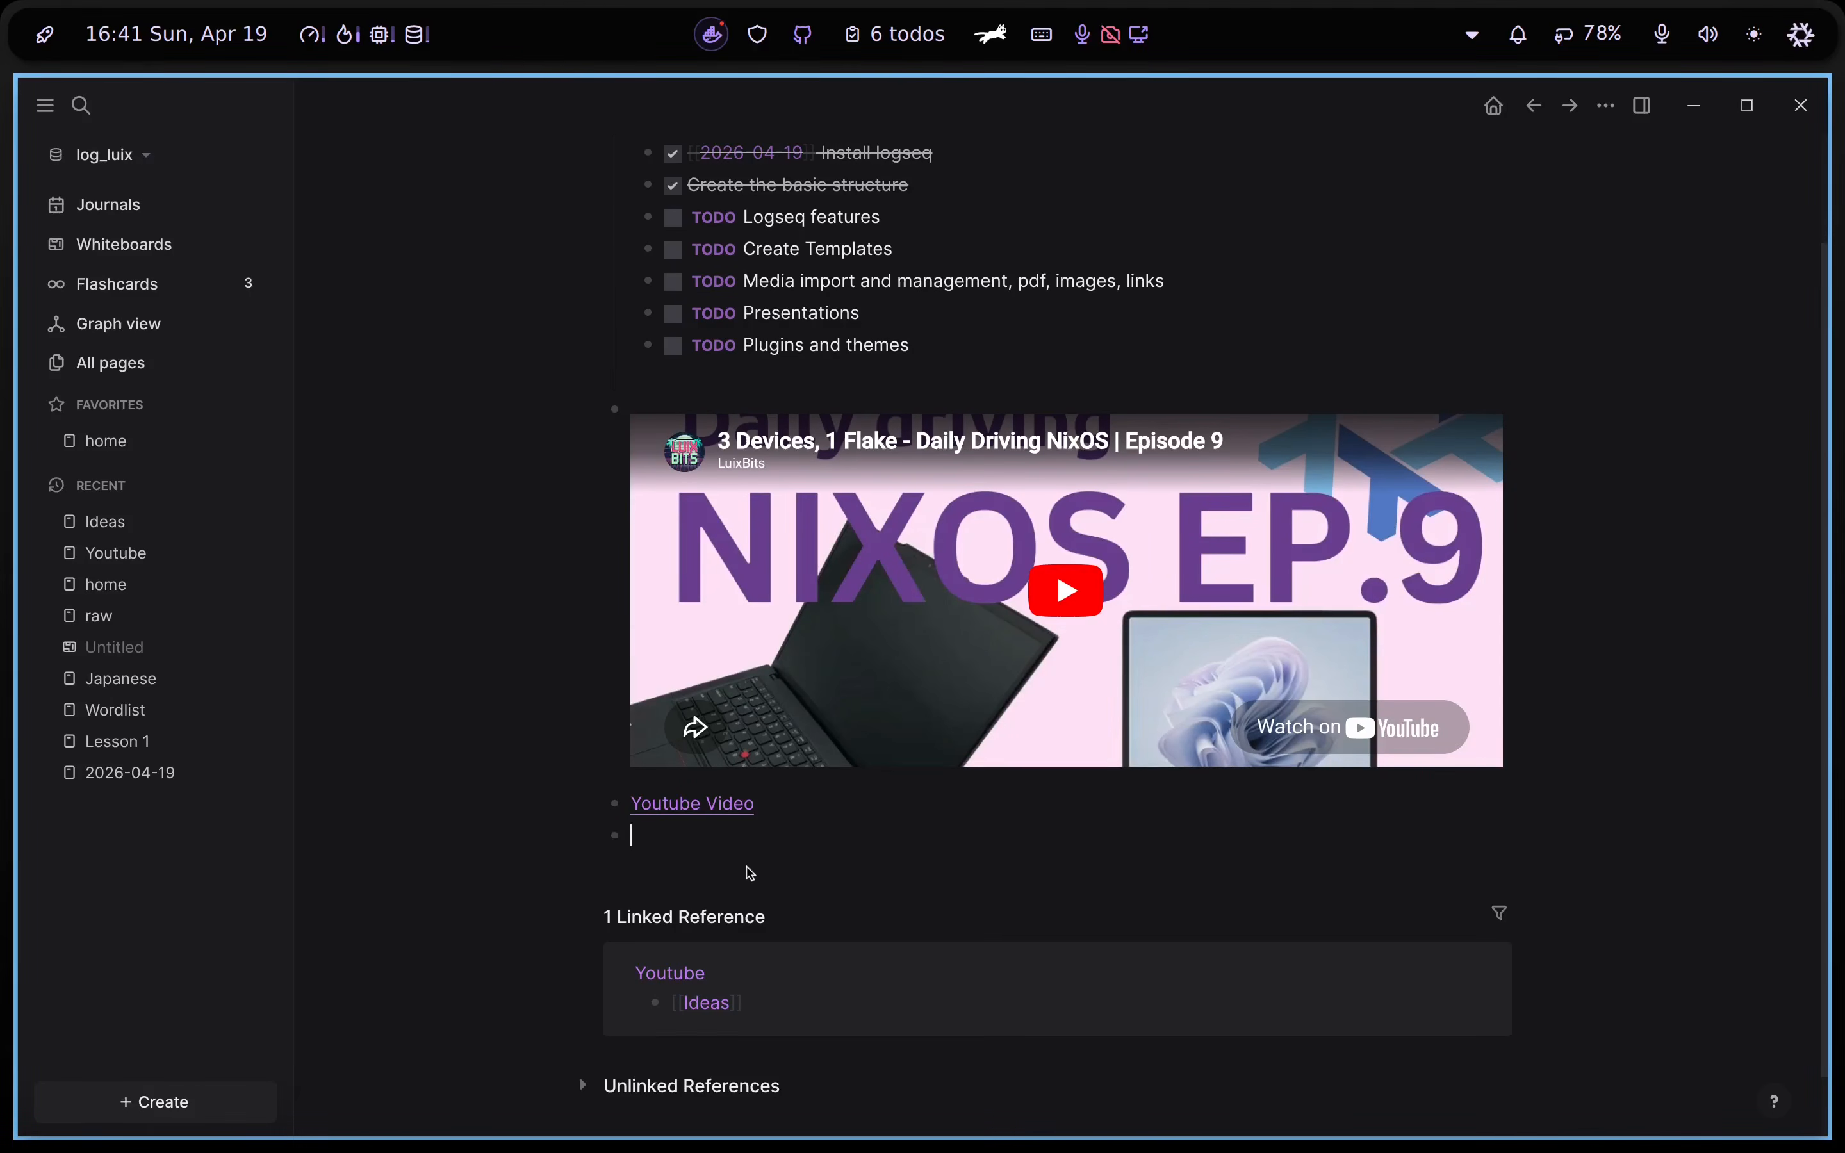
type("https://logseq.com/")
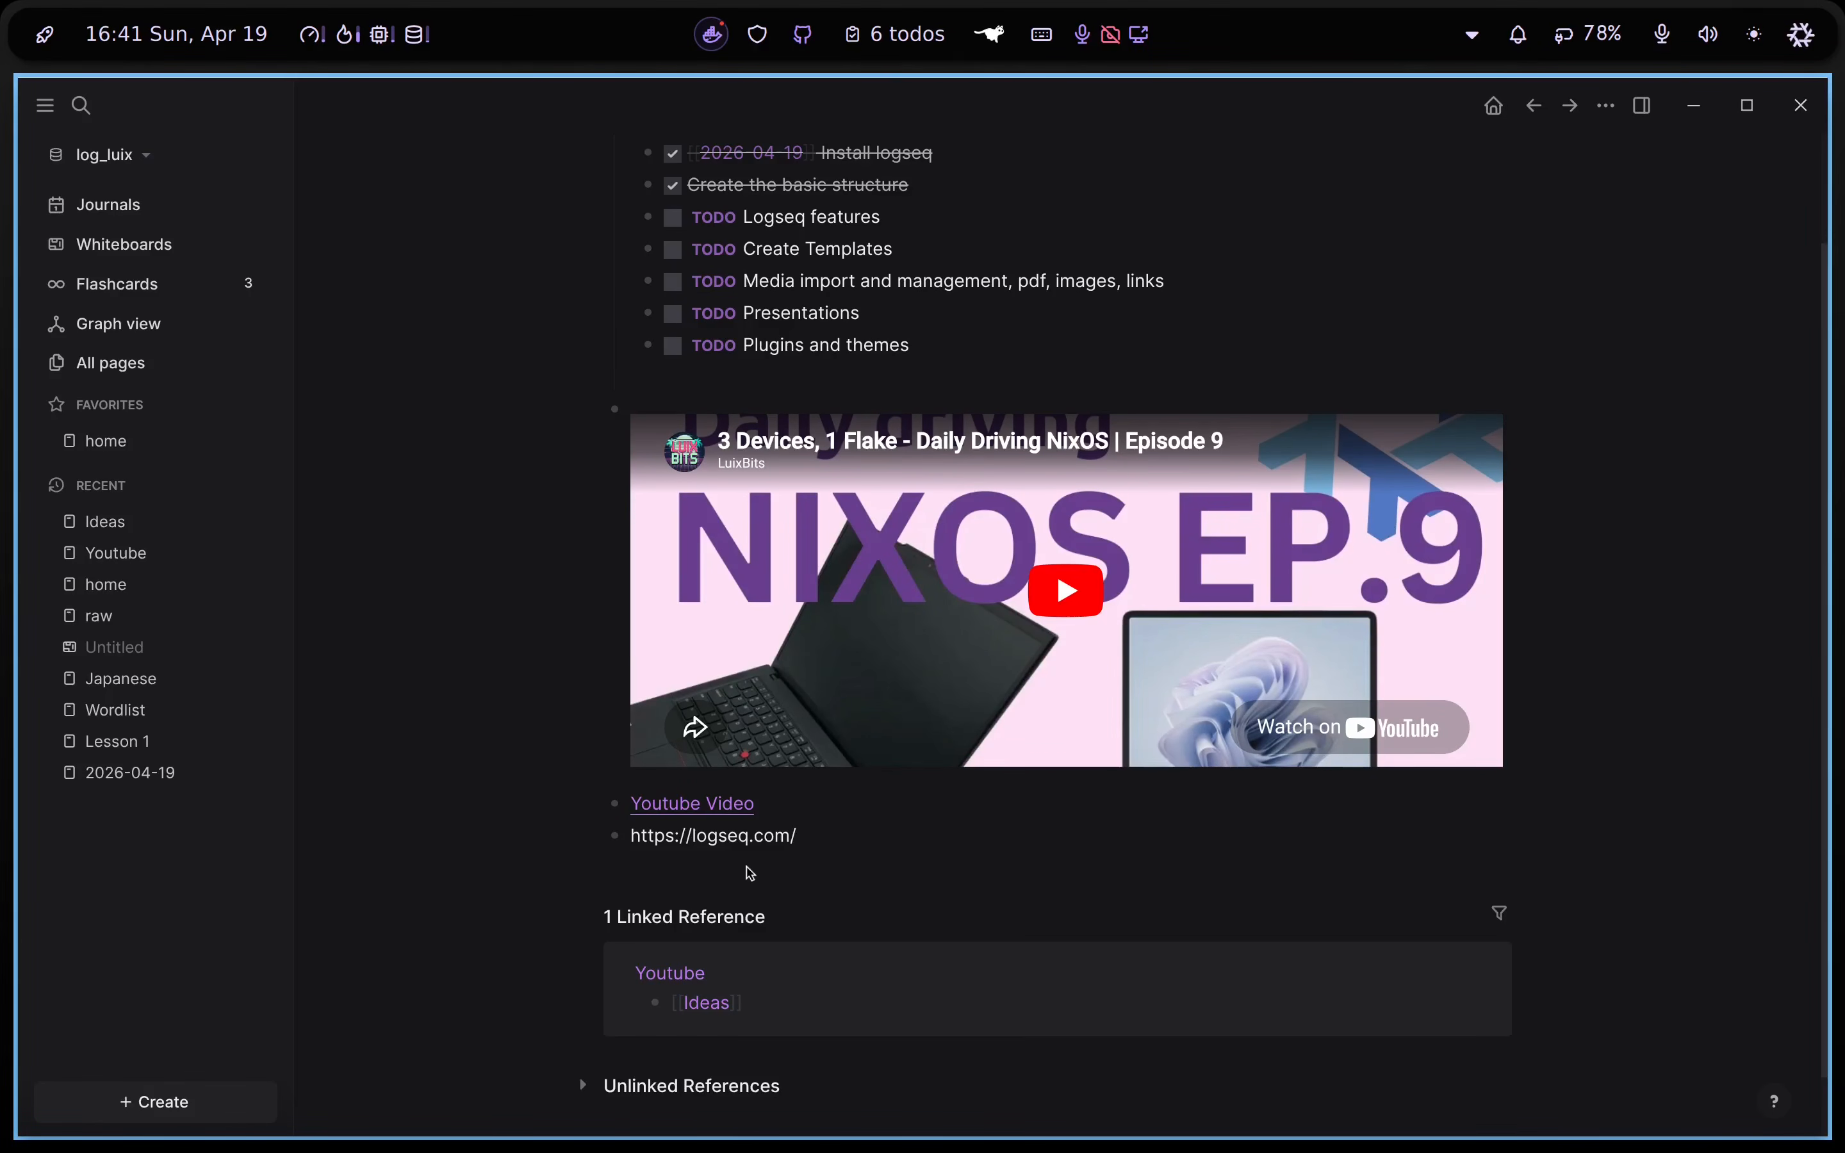
key("Return")
type("{{website")
type("https://logseq.com/")
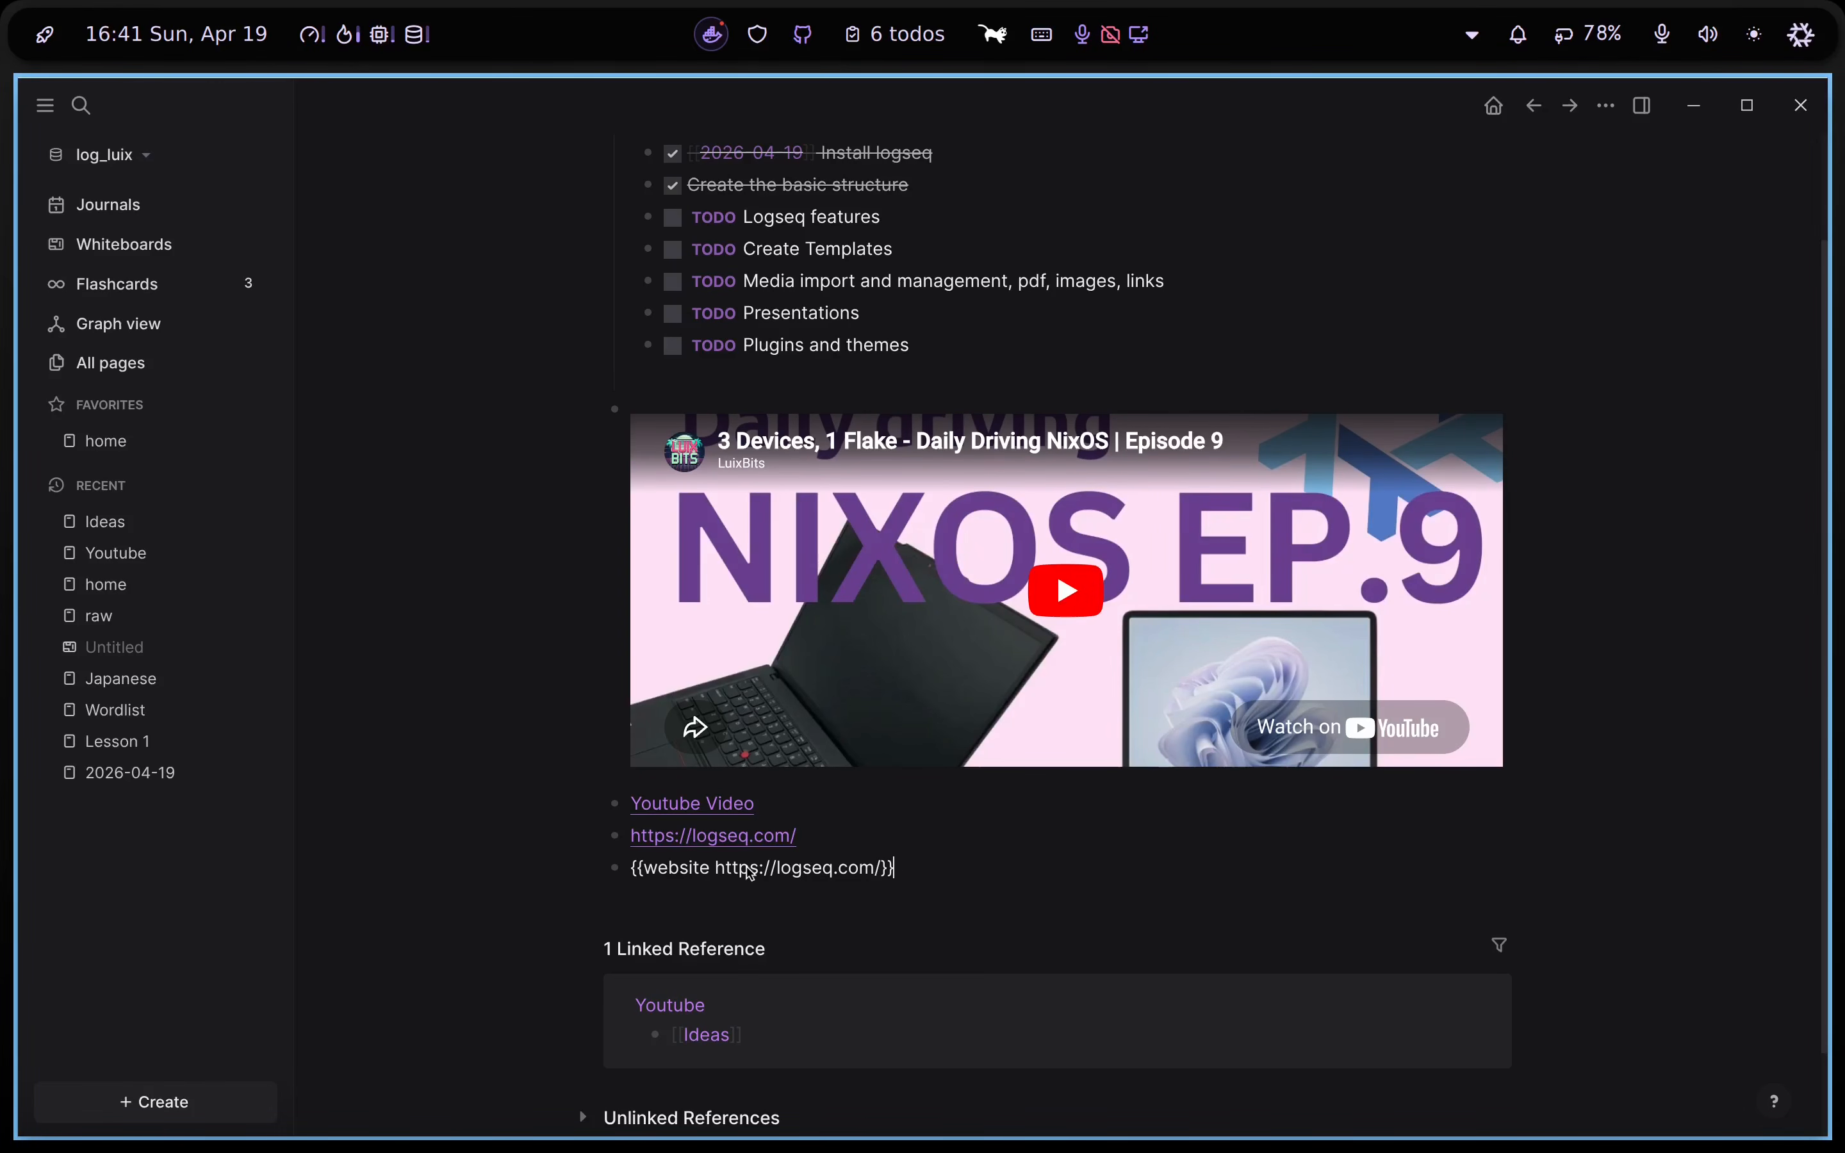
left_click(150, 248)
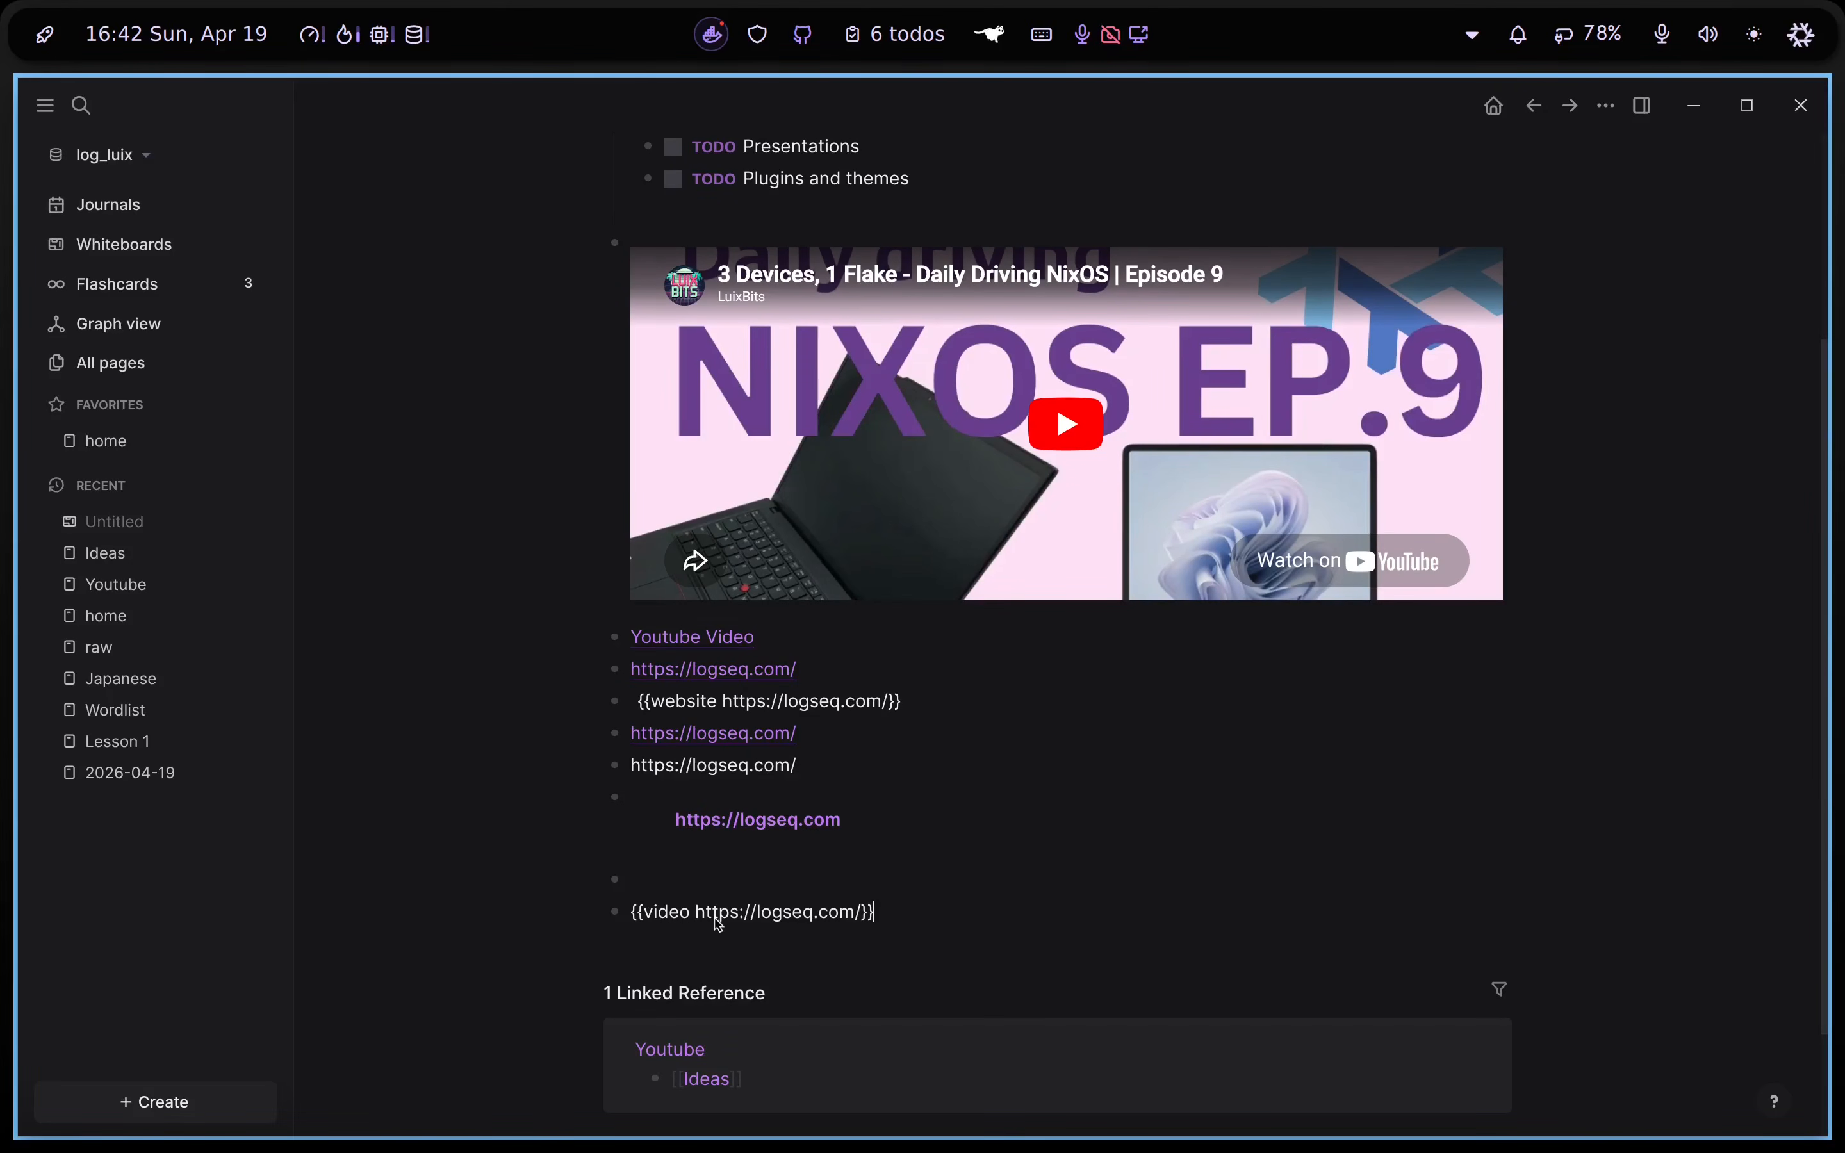
key("Return")
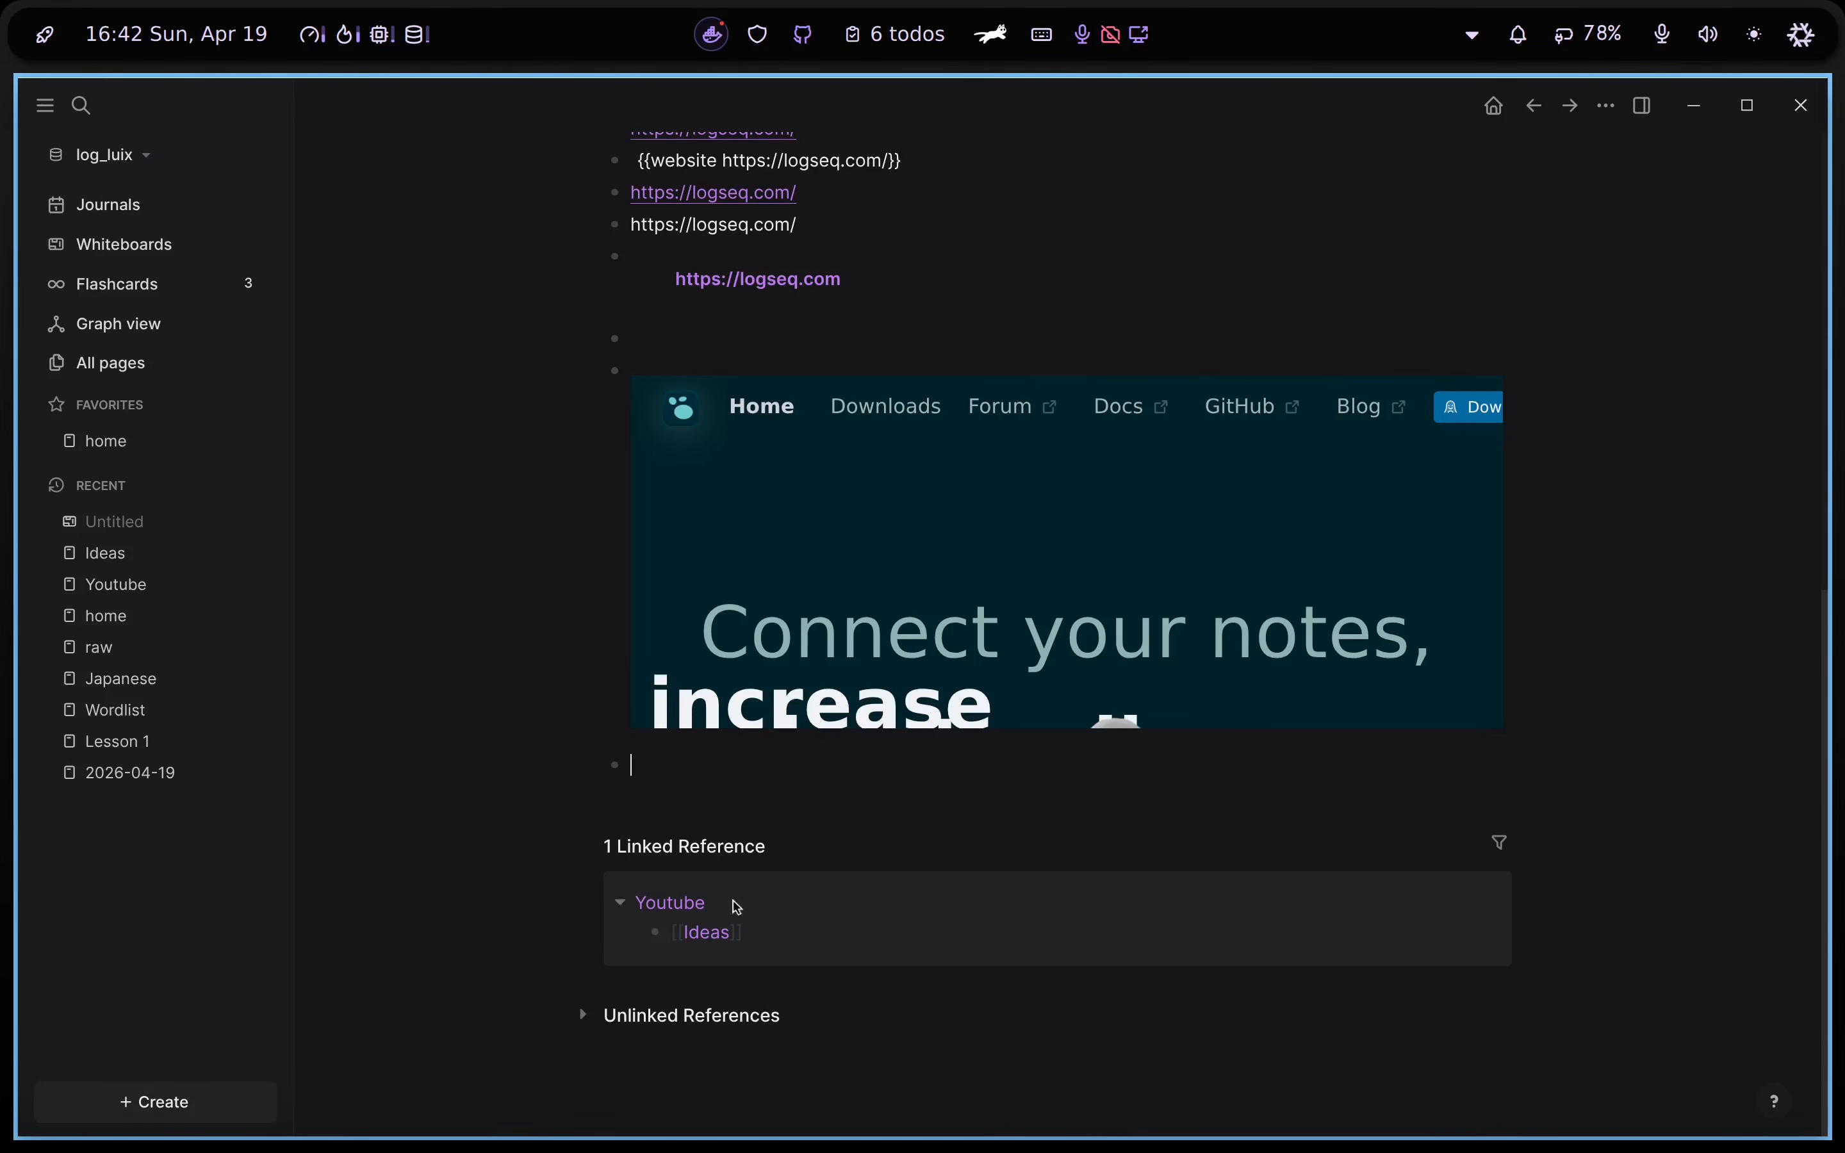
Open the Downloads page inside the embedded Logseq site and scroll through it
left_click(890, 407)
scroll(987, 545, "up", 4)
scroll(968, 594, "down", 4)
scroll(1159, 621, "up", 4)
scroll(1030, 686, "down", 4)
Insert c4611_sample_explain.pdf into a new block below the embedded site and open the PDF for viewing
left_click(710, 784)
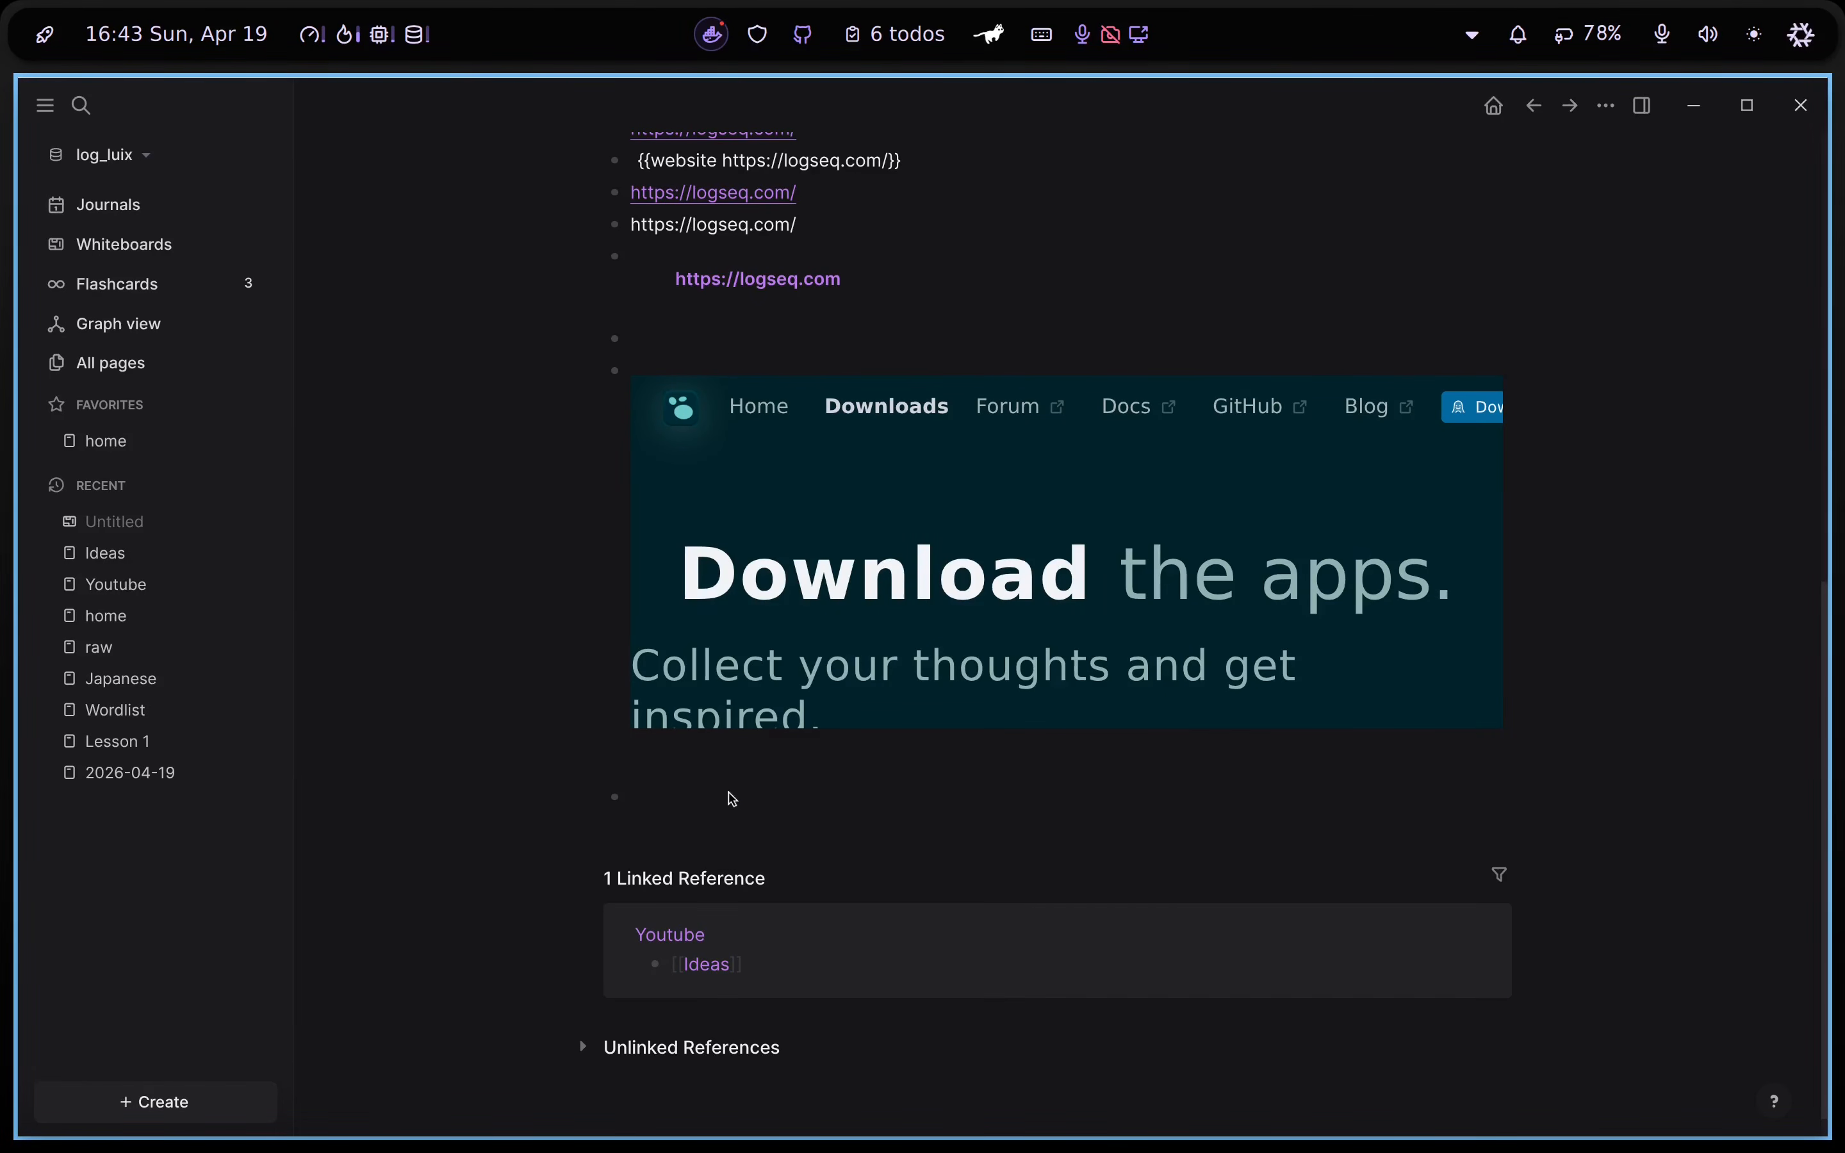
key("ctrl+v")
left_click_drag(894, 801, 947, 802)
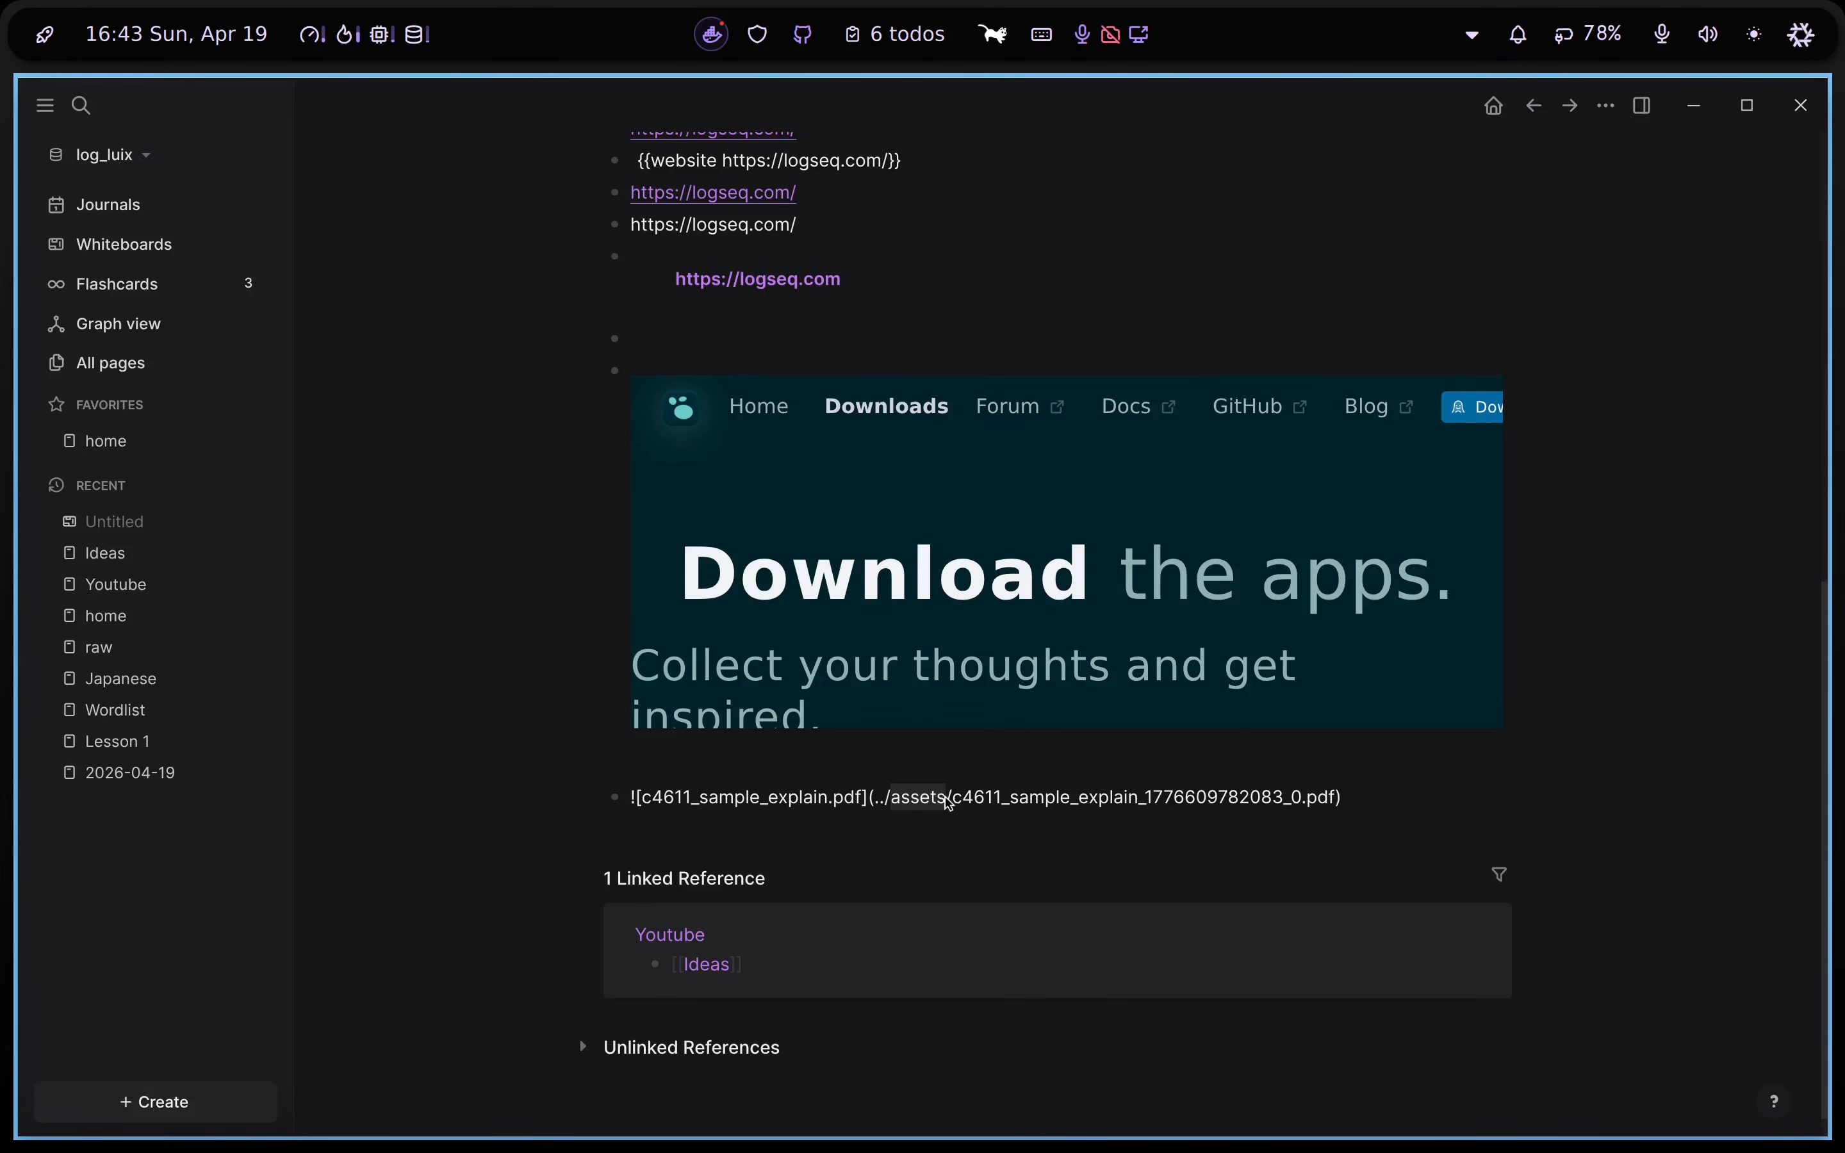
left_click_drag(1363, 808, 605, 802)
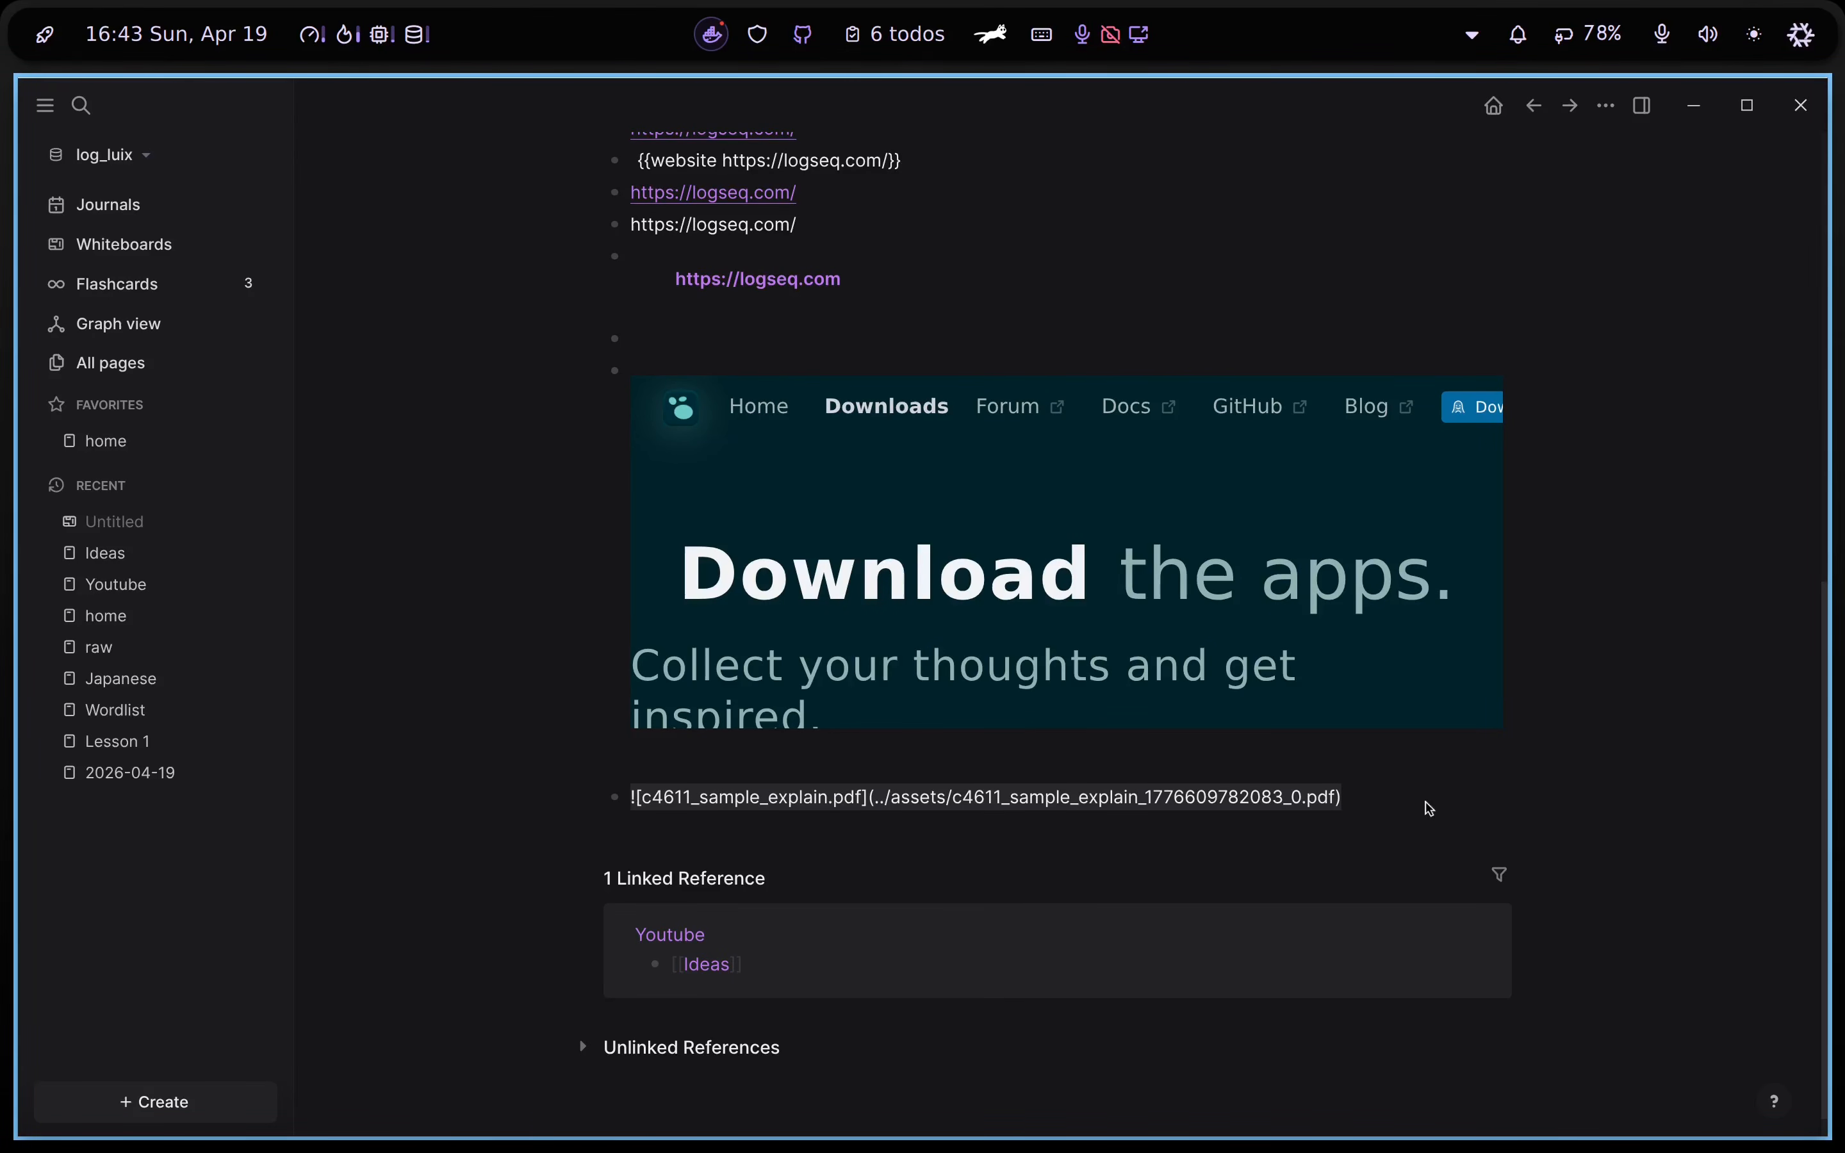
left_click(796, 811)
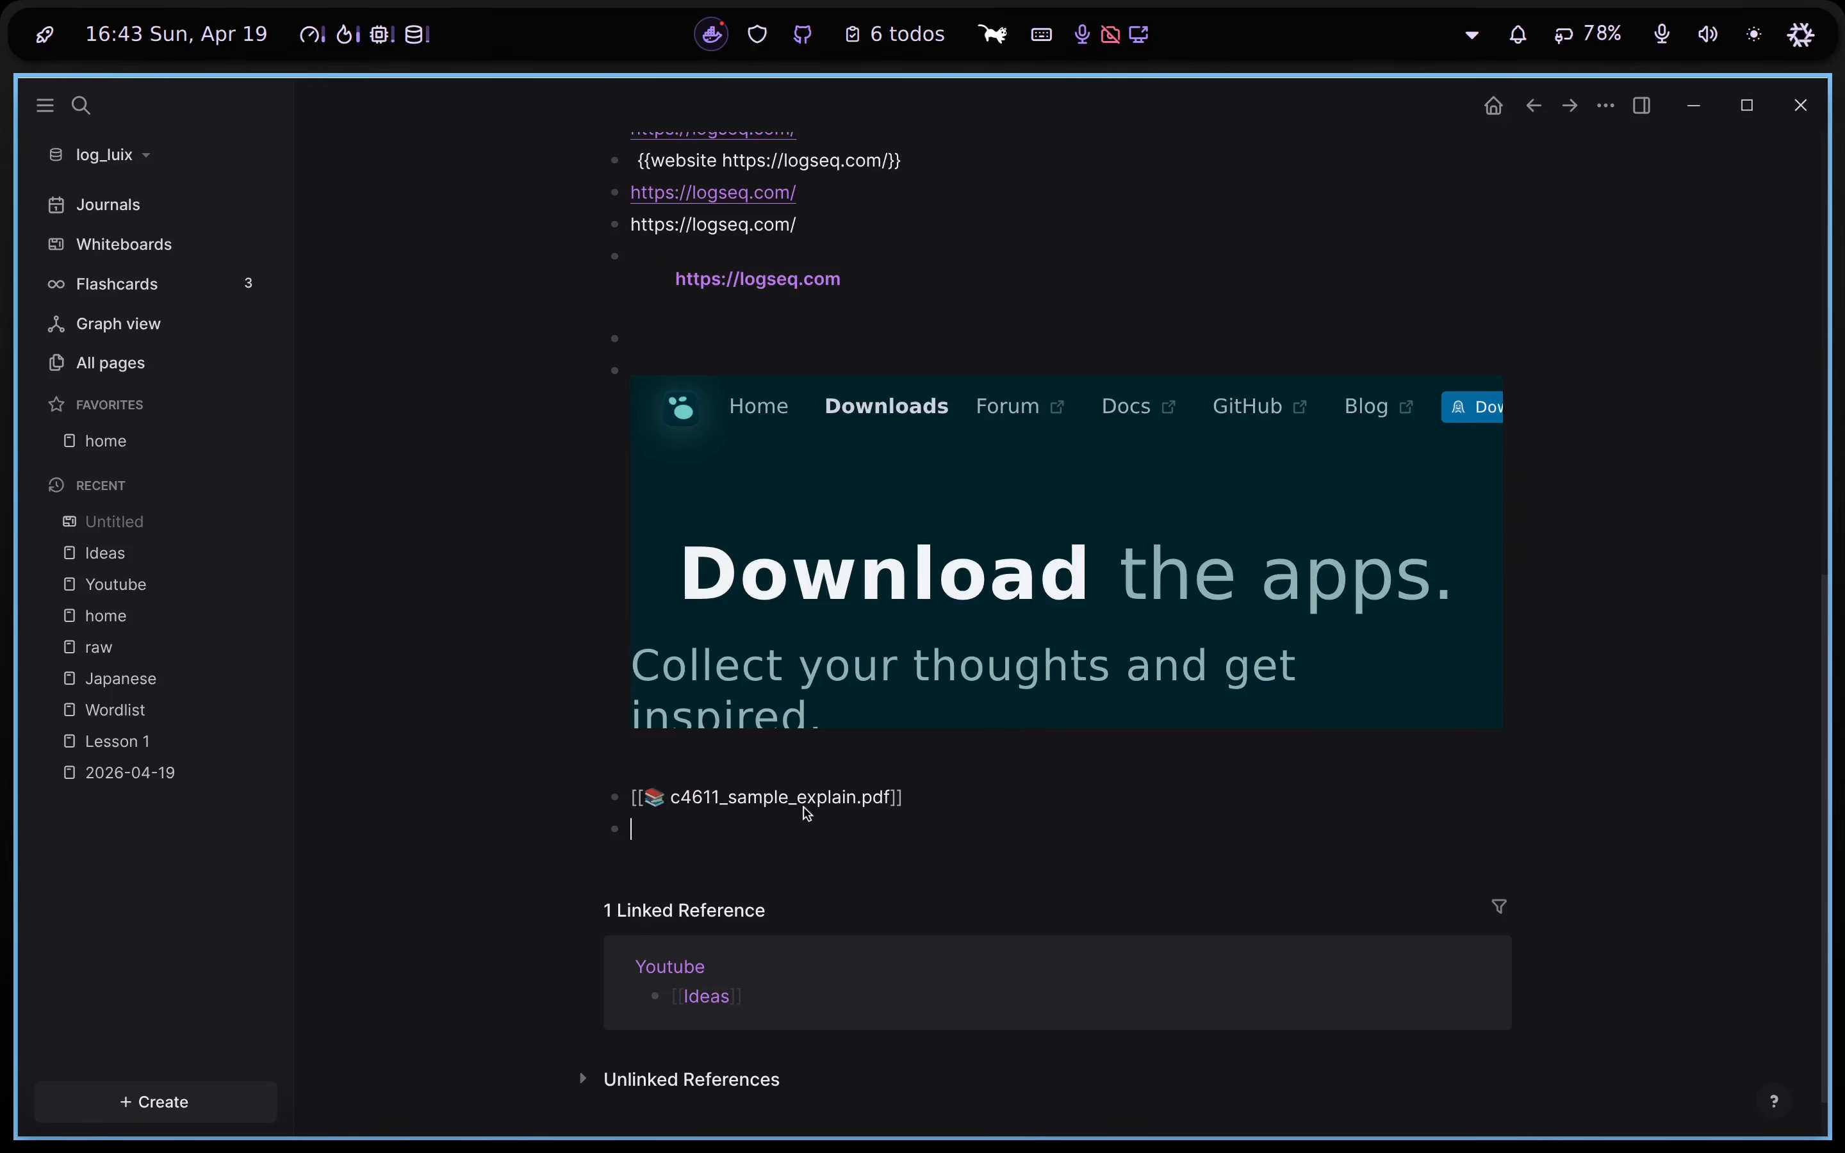
left_click(806, 812)
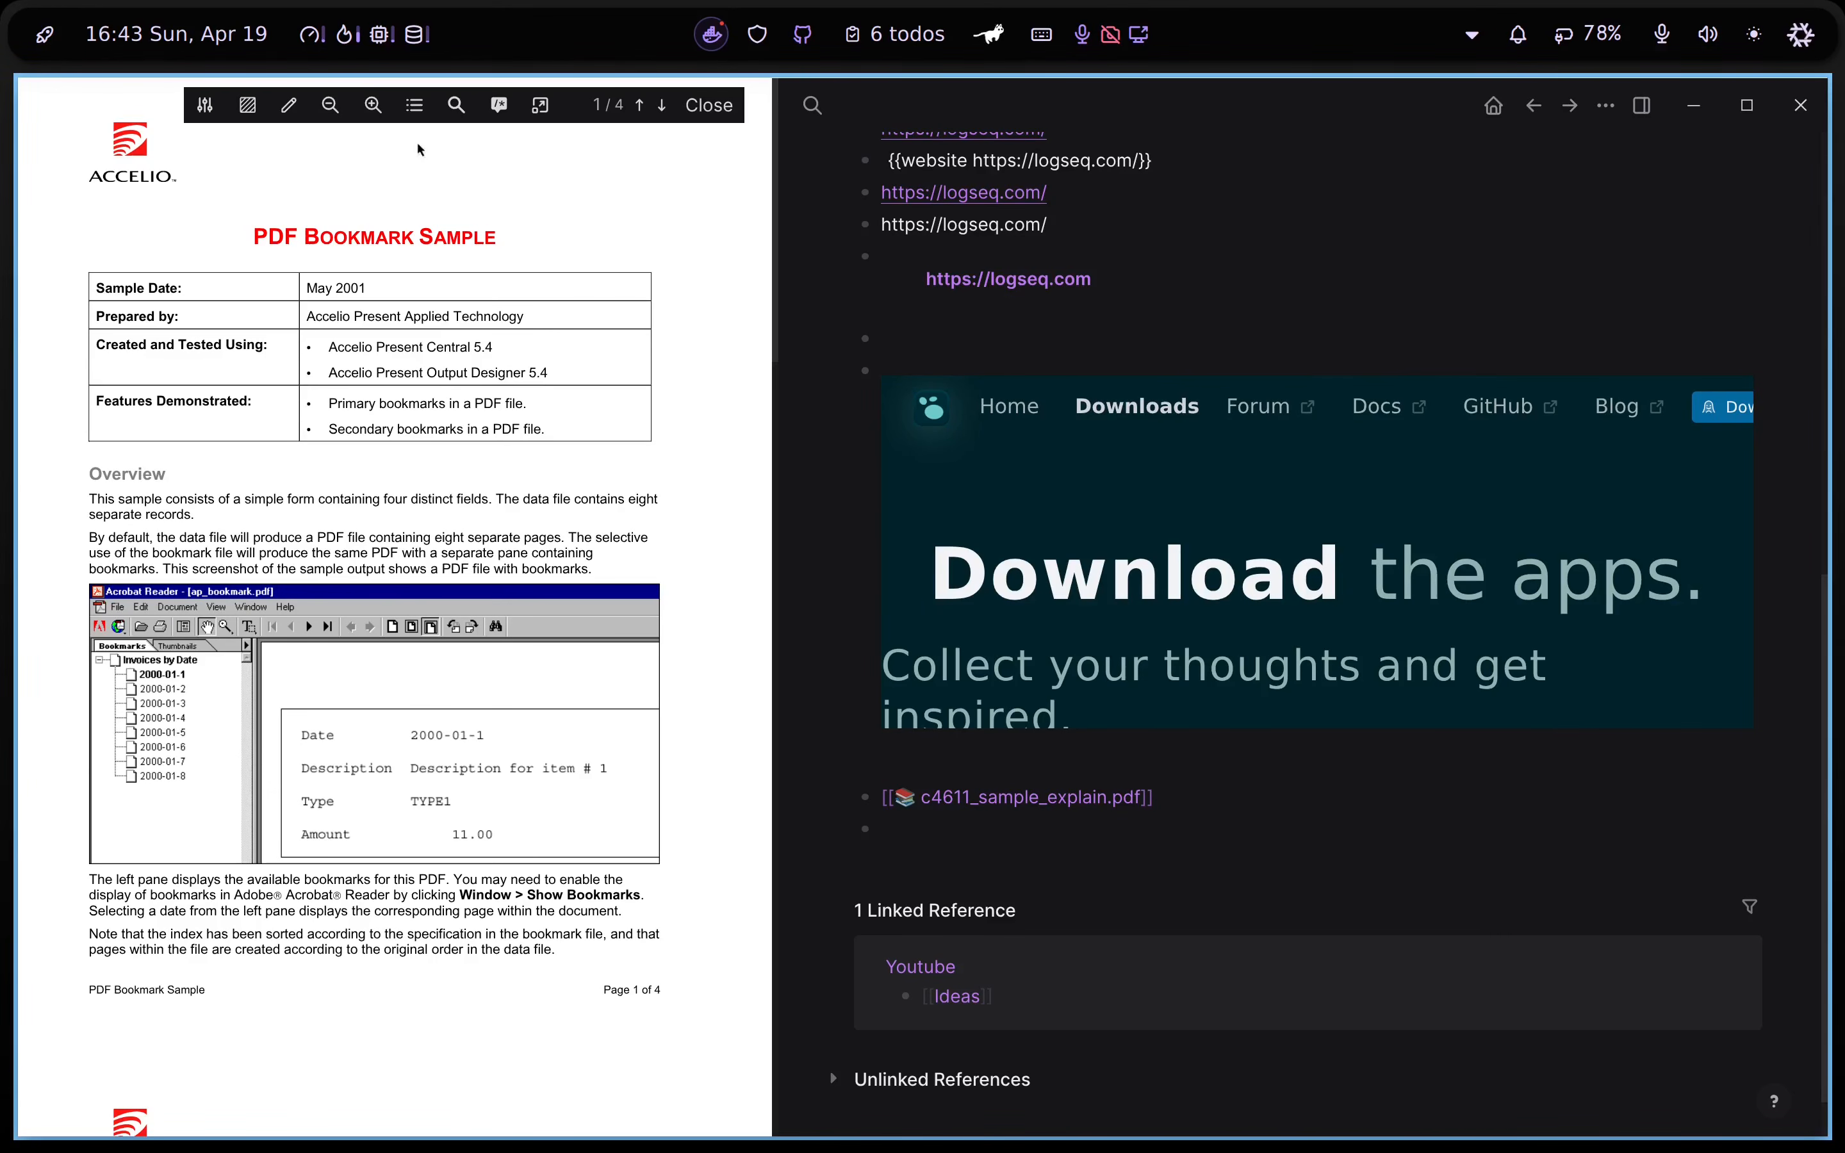
Set the PDF viewer to the dark theme
left_click(204, 105)
left_click(265, 157)
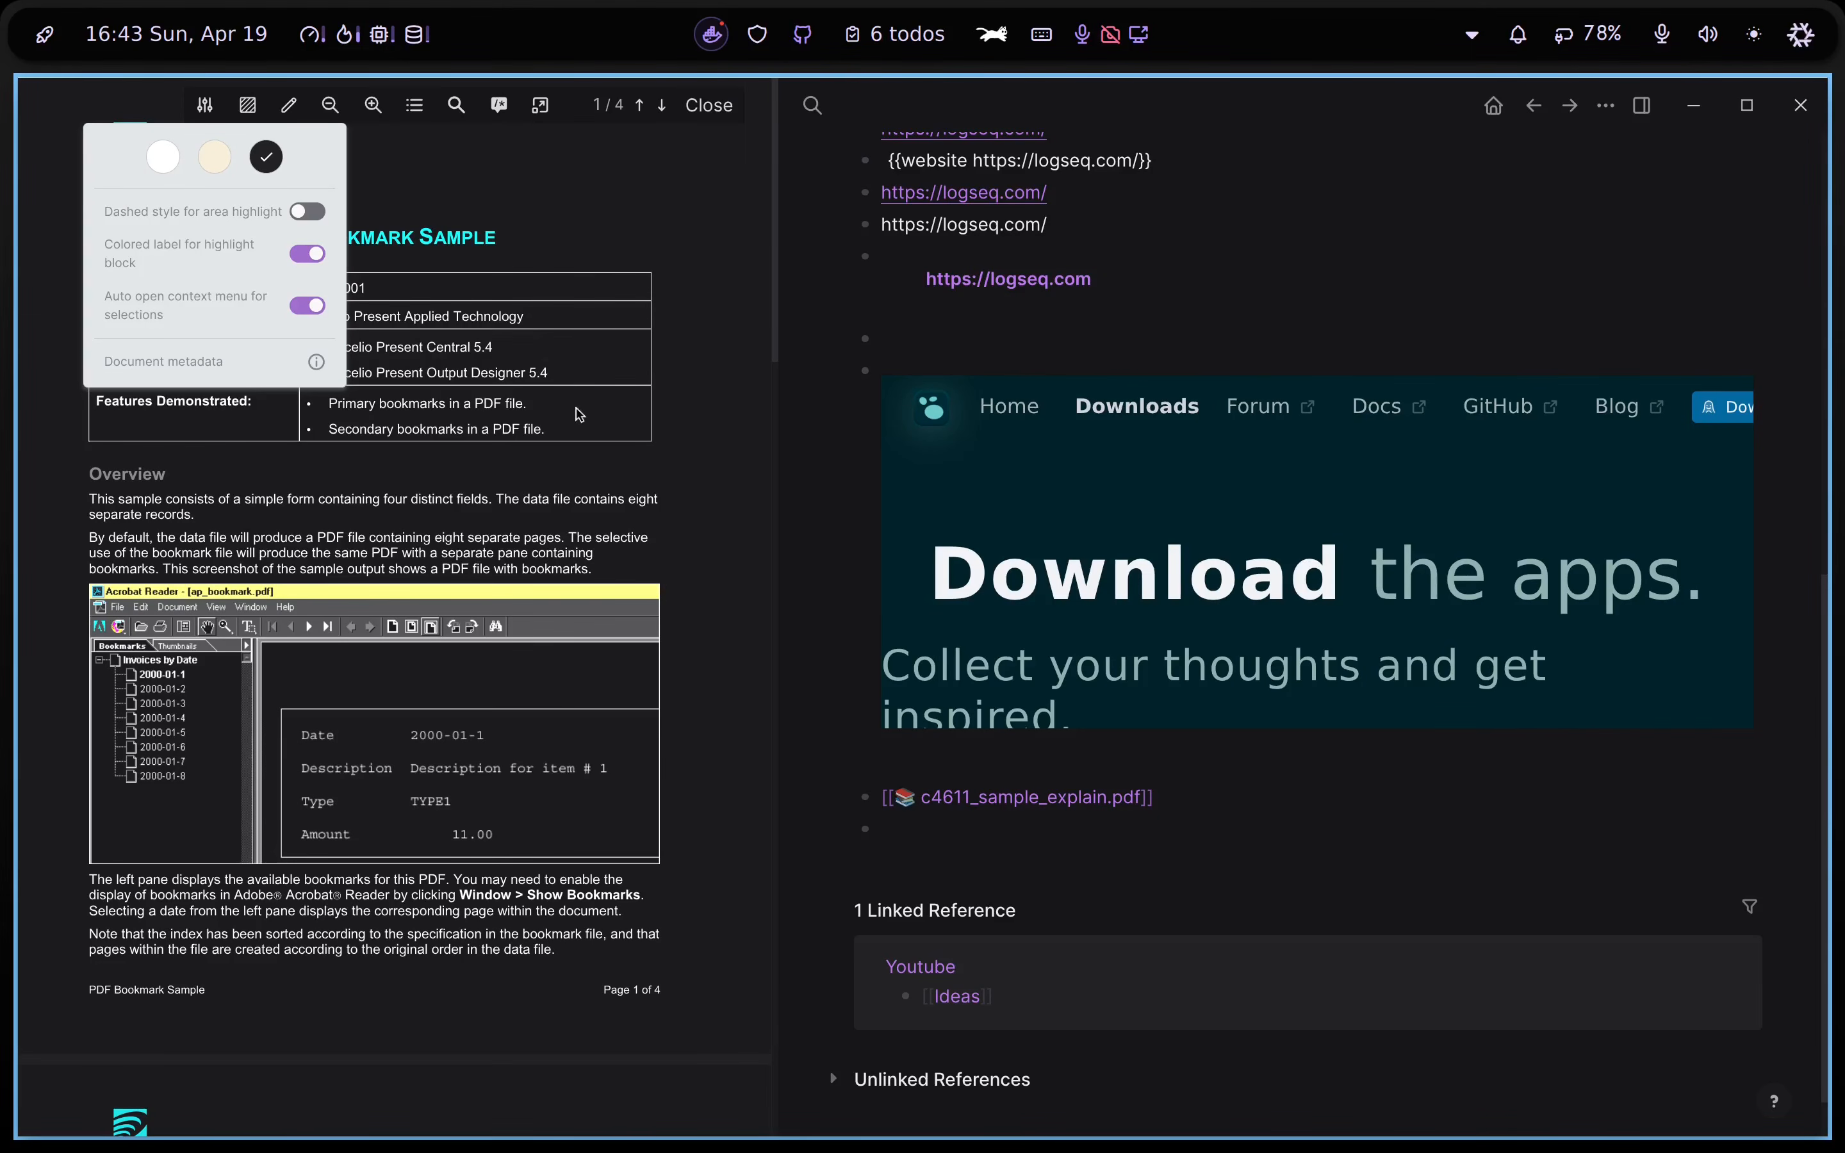
left_click(570, 461)
Highlight the first Overview paragraph in green, insert its reference as a child block under the PDF link, and close the PDF
left_click_drag(89, 497, 197, 525)
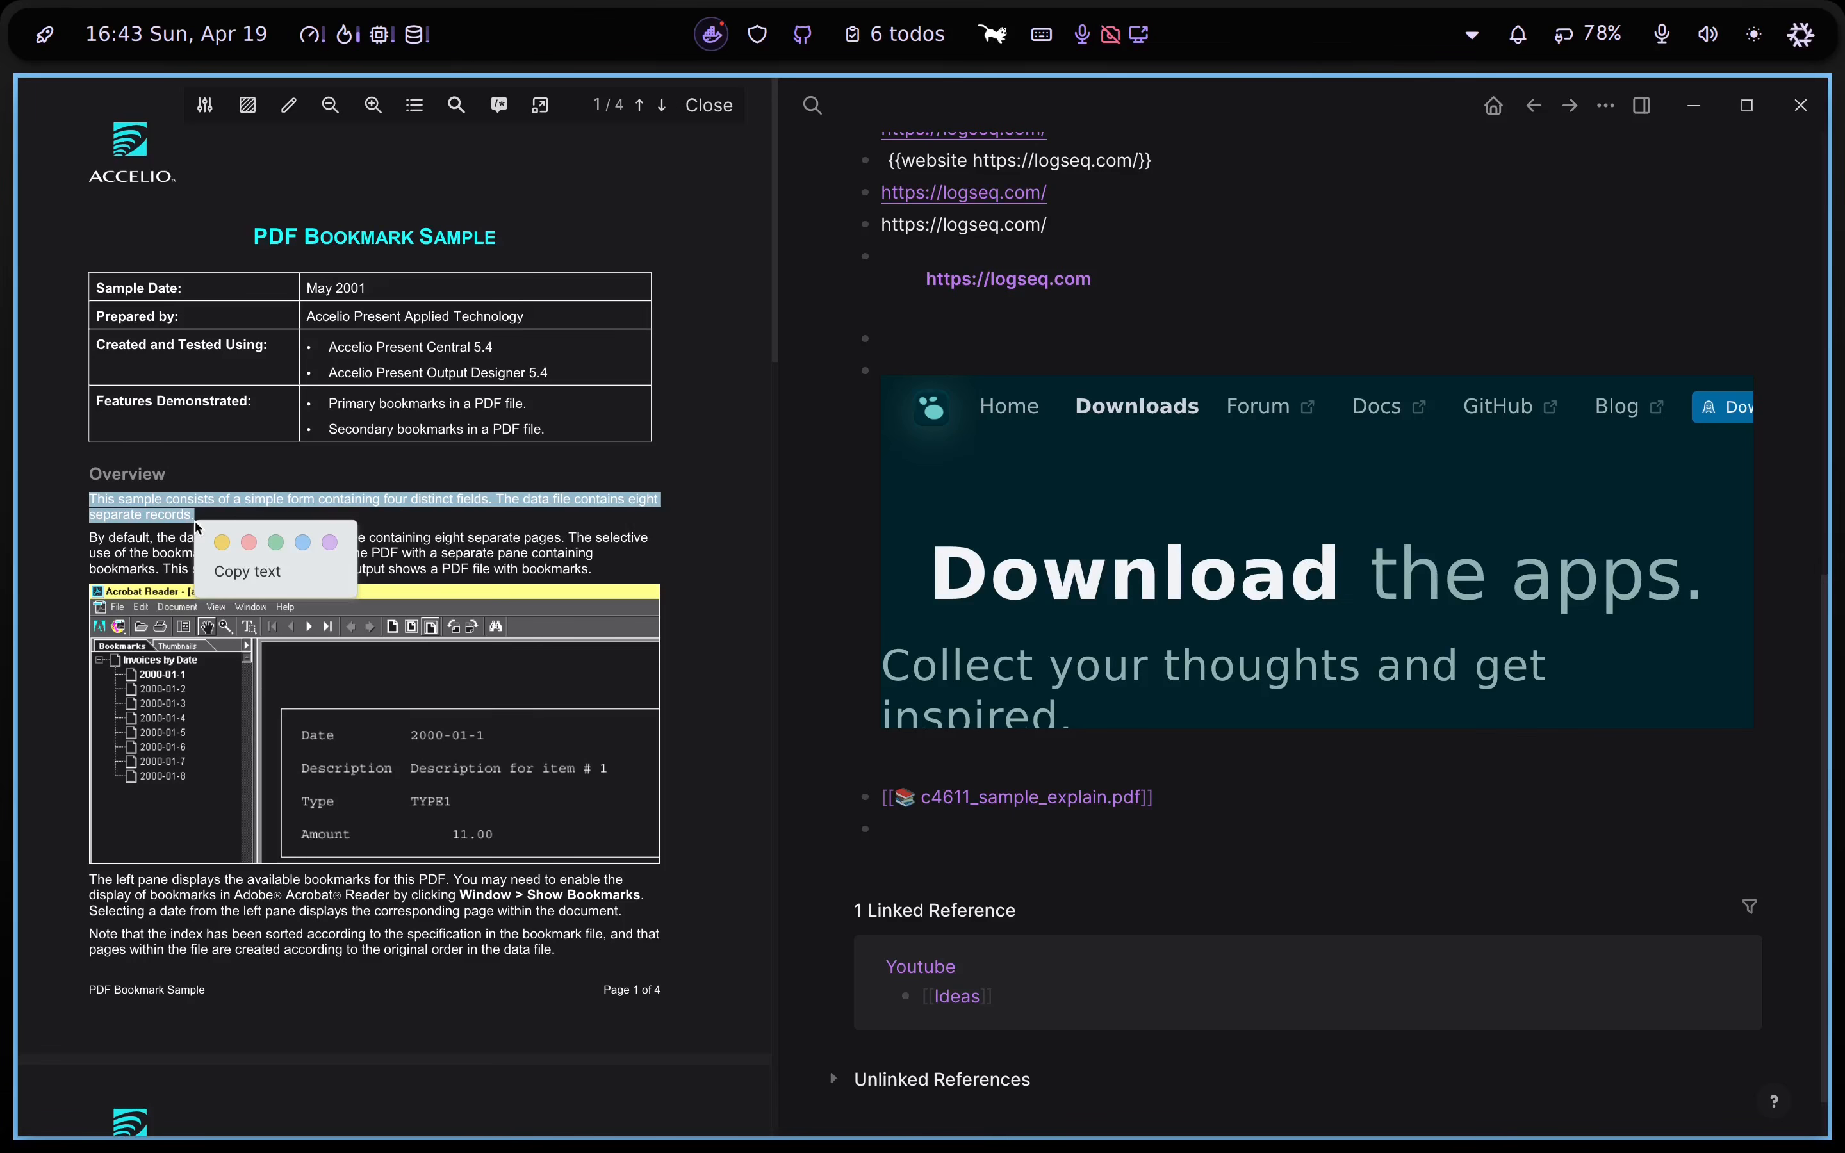
left_click(276, 542)
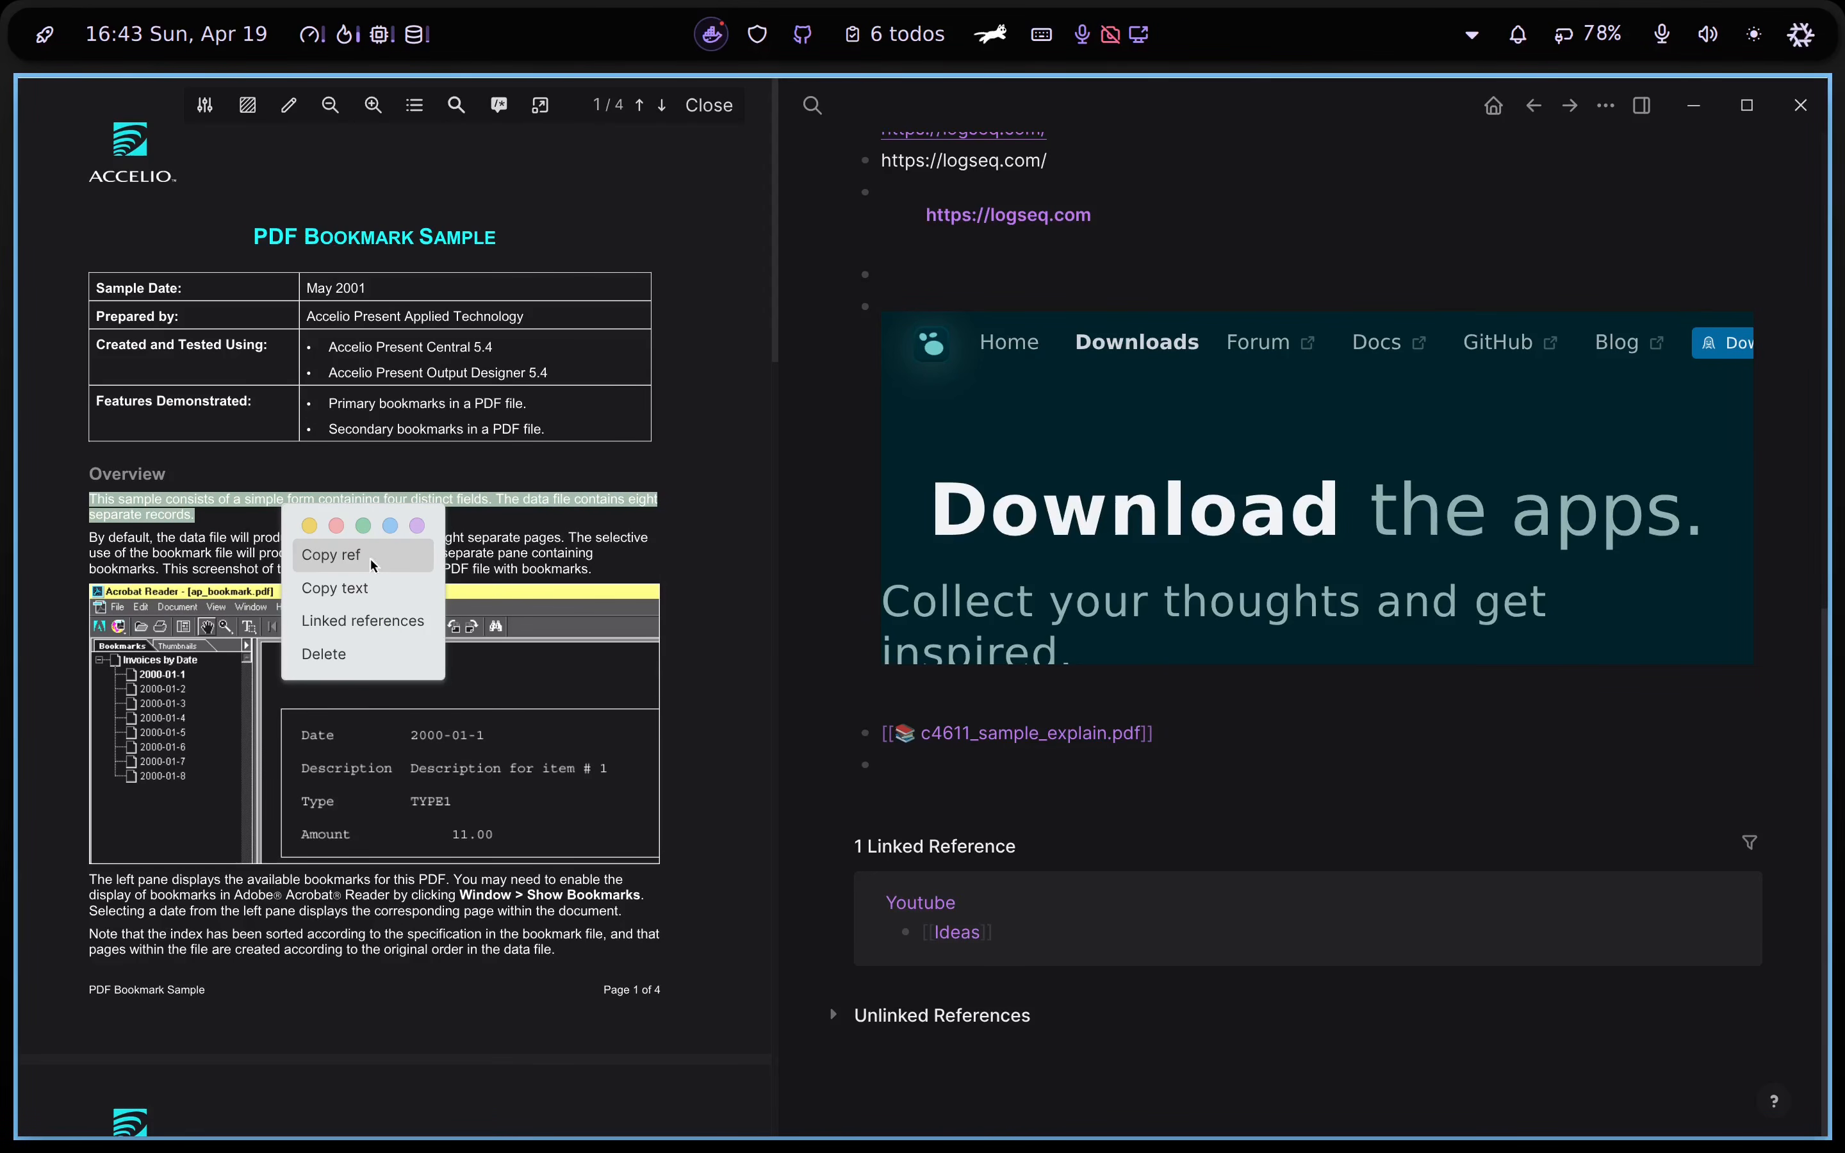
left_click(373, 564)
left_click(931, 767)
key("Tab")
type("((69e4ea19-75ba-4486-bc36-beedb71e0db2))")
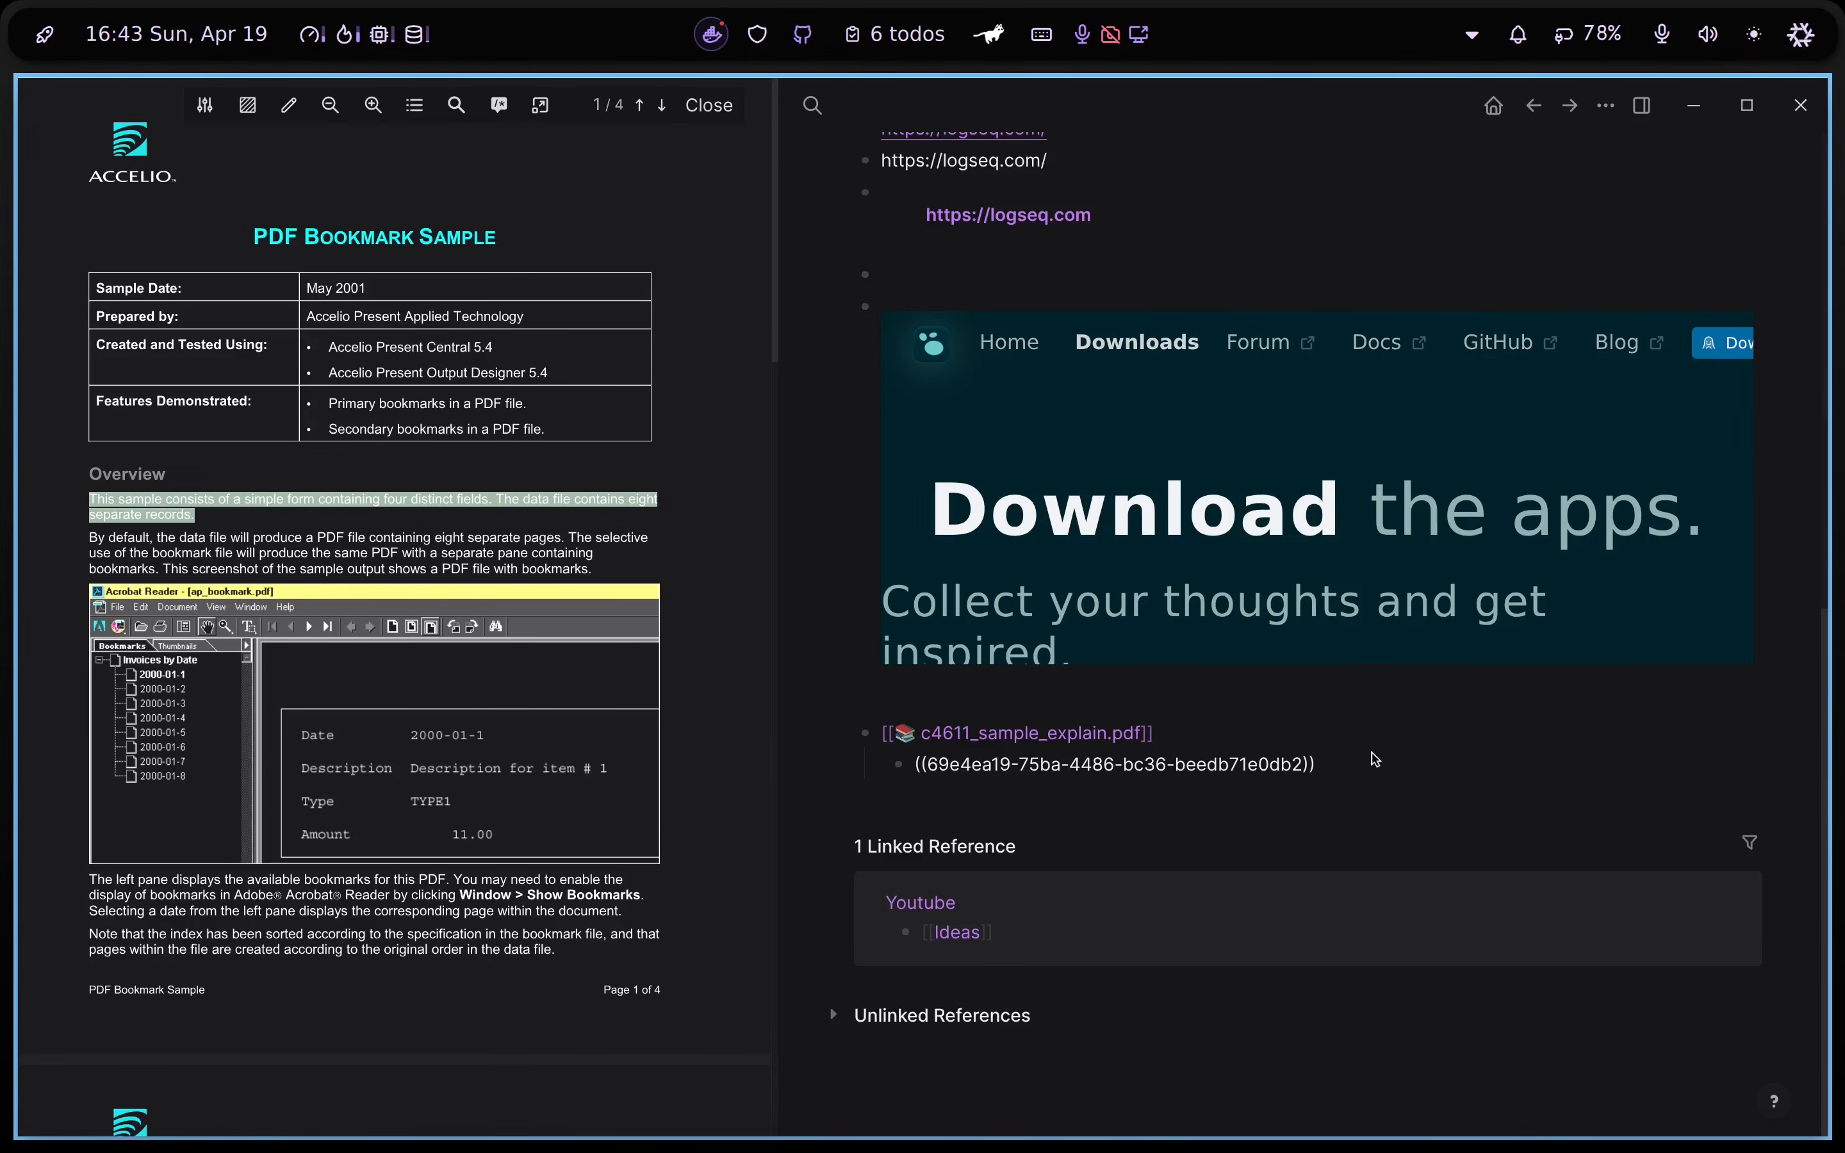
key("Return")
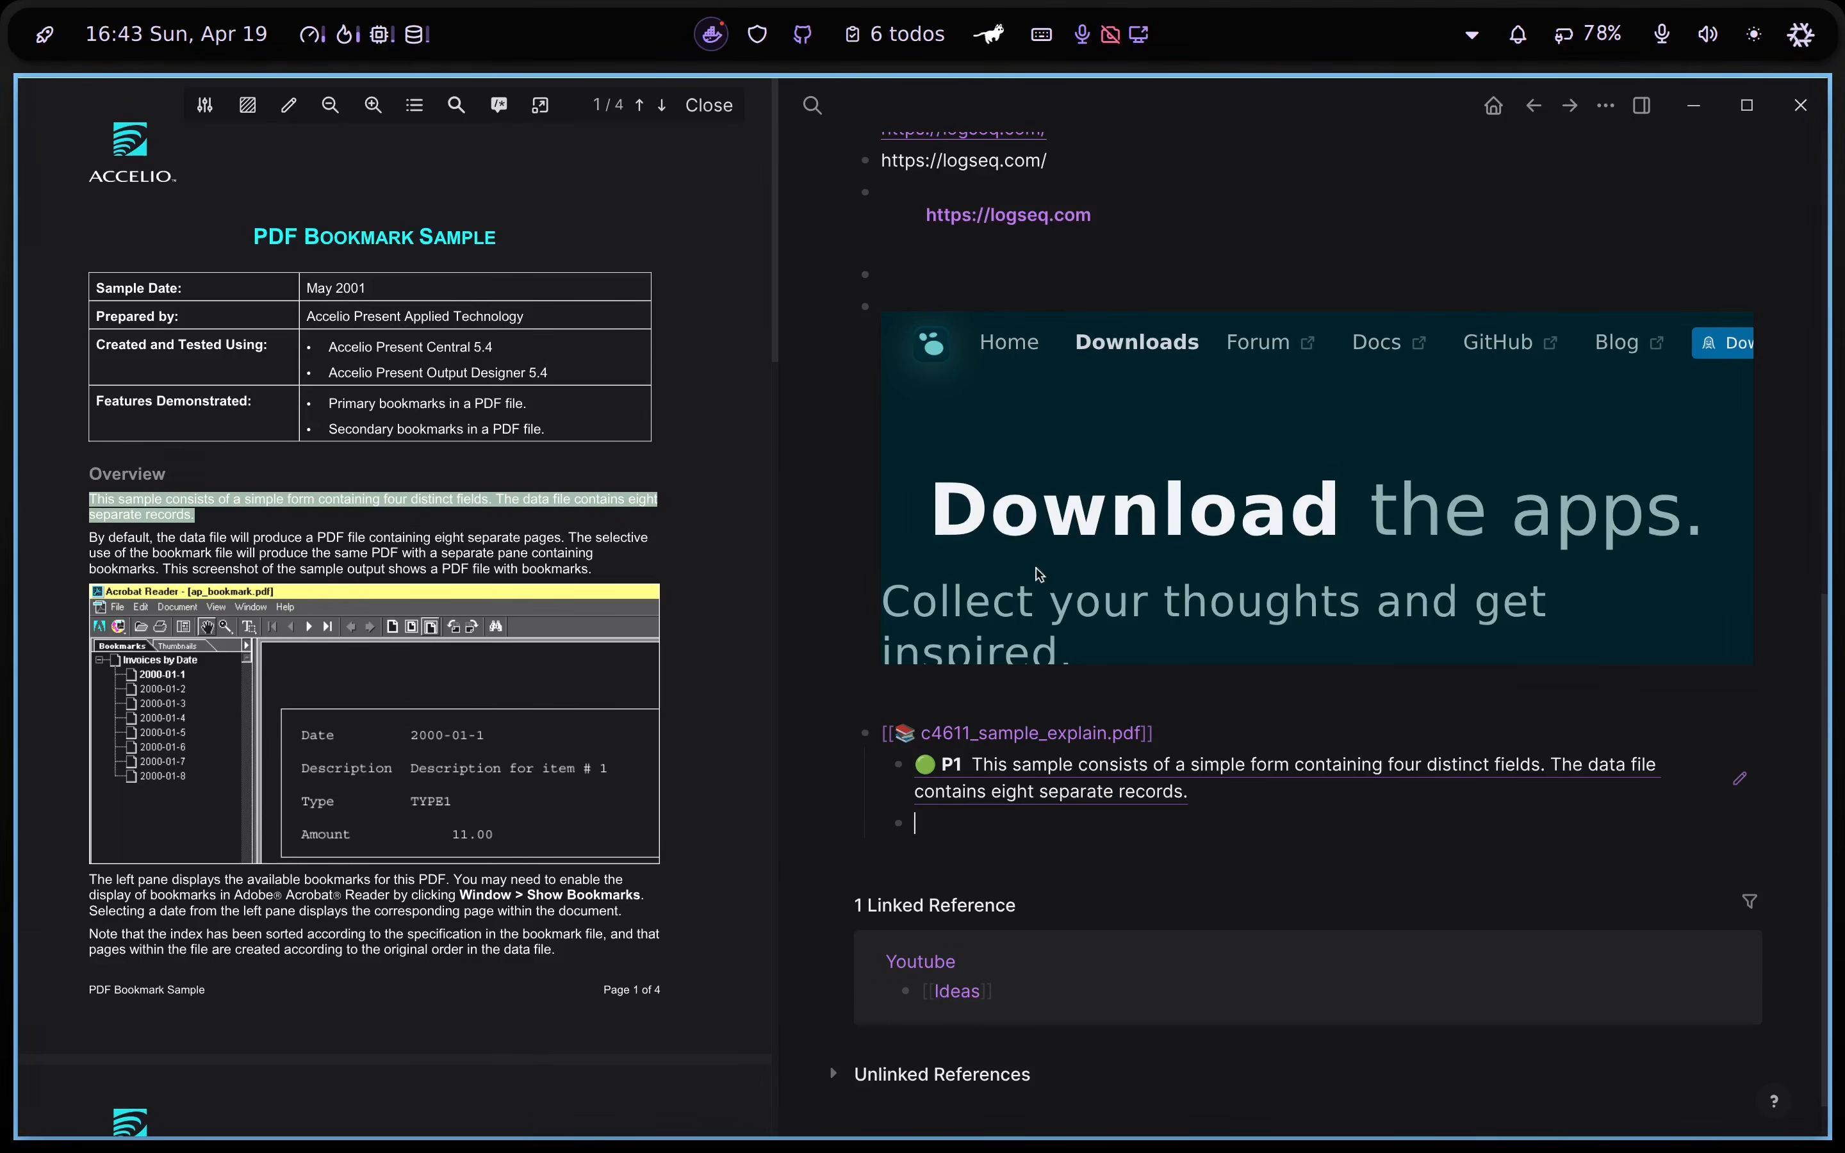
left_click(699, 109)
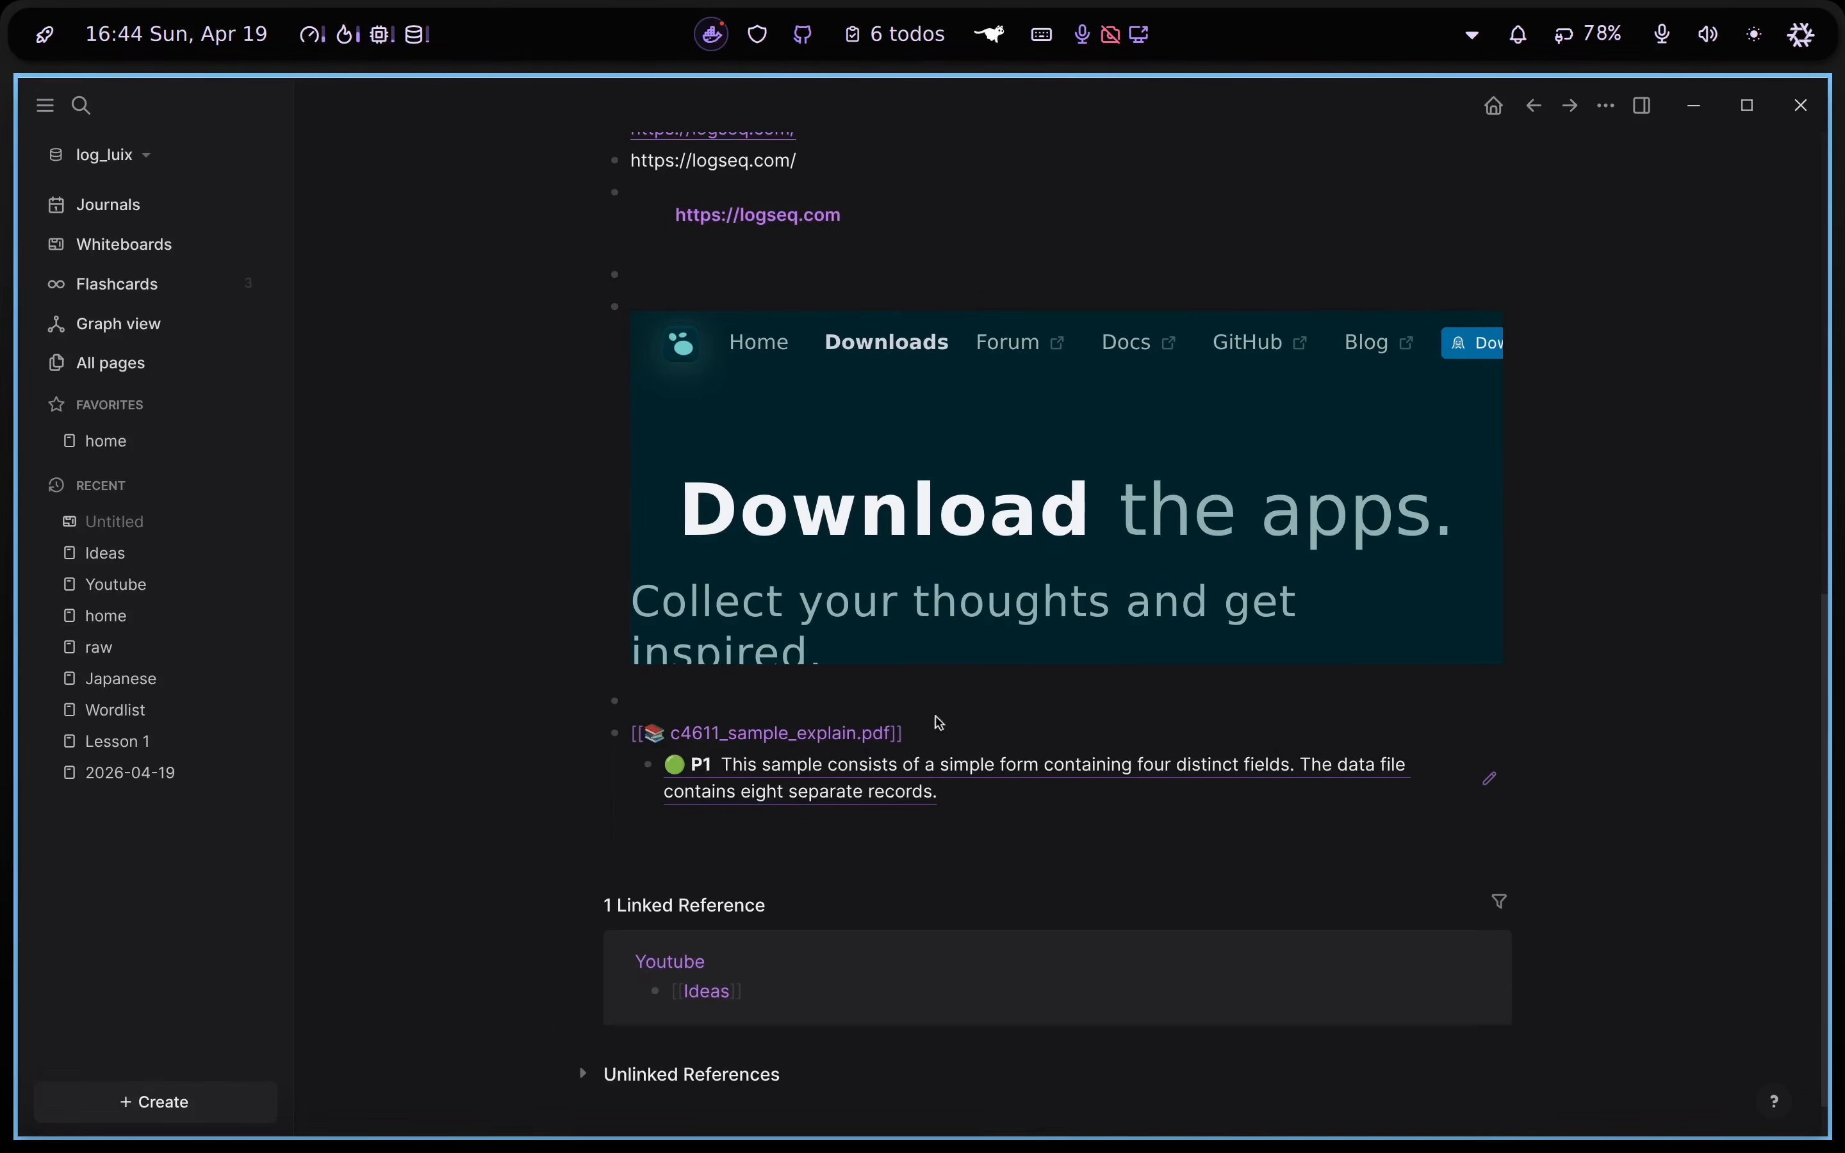
Reopen the PDF from its highlight reference, area-highlight the title and details table in blue, and insert that reference below the green one
left_click(824, 786)
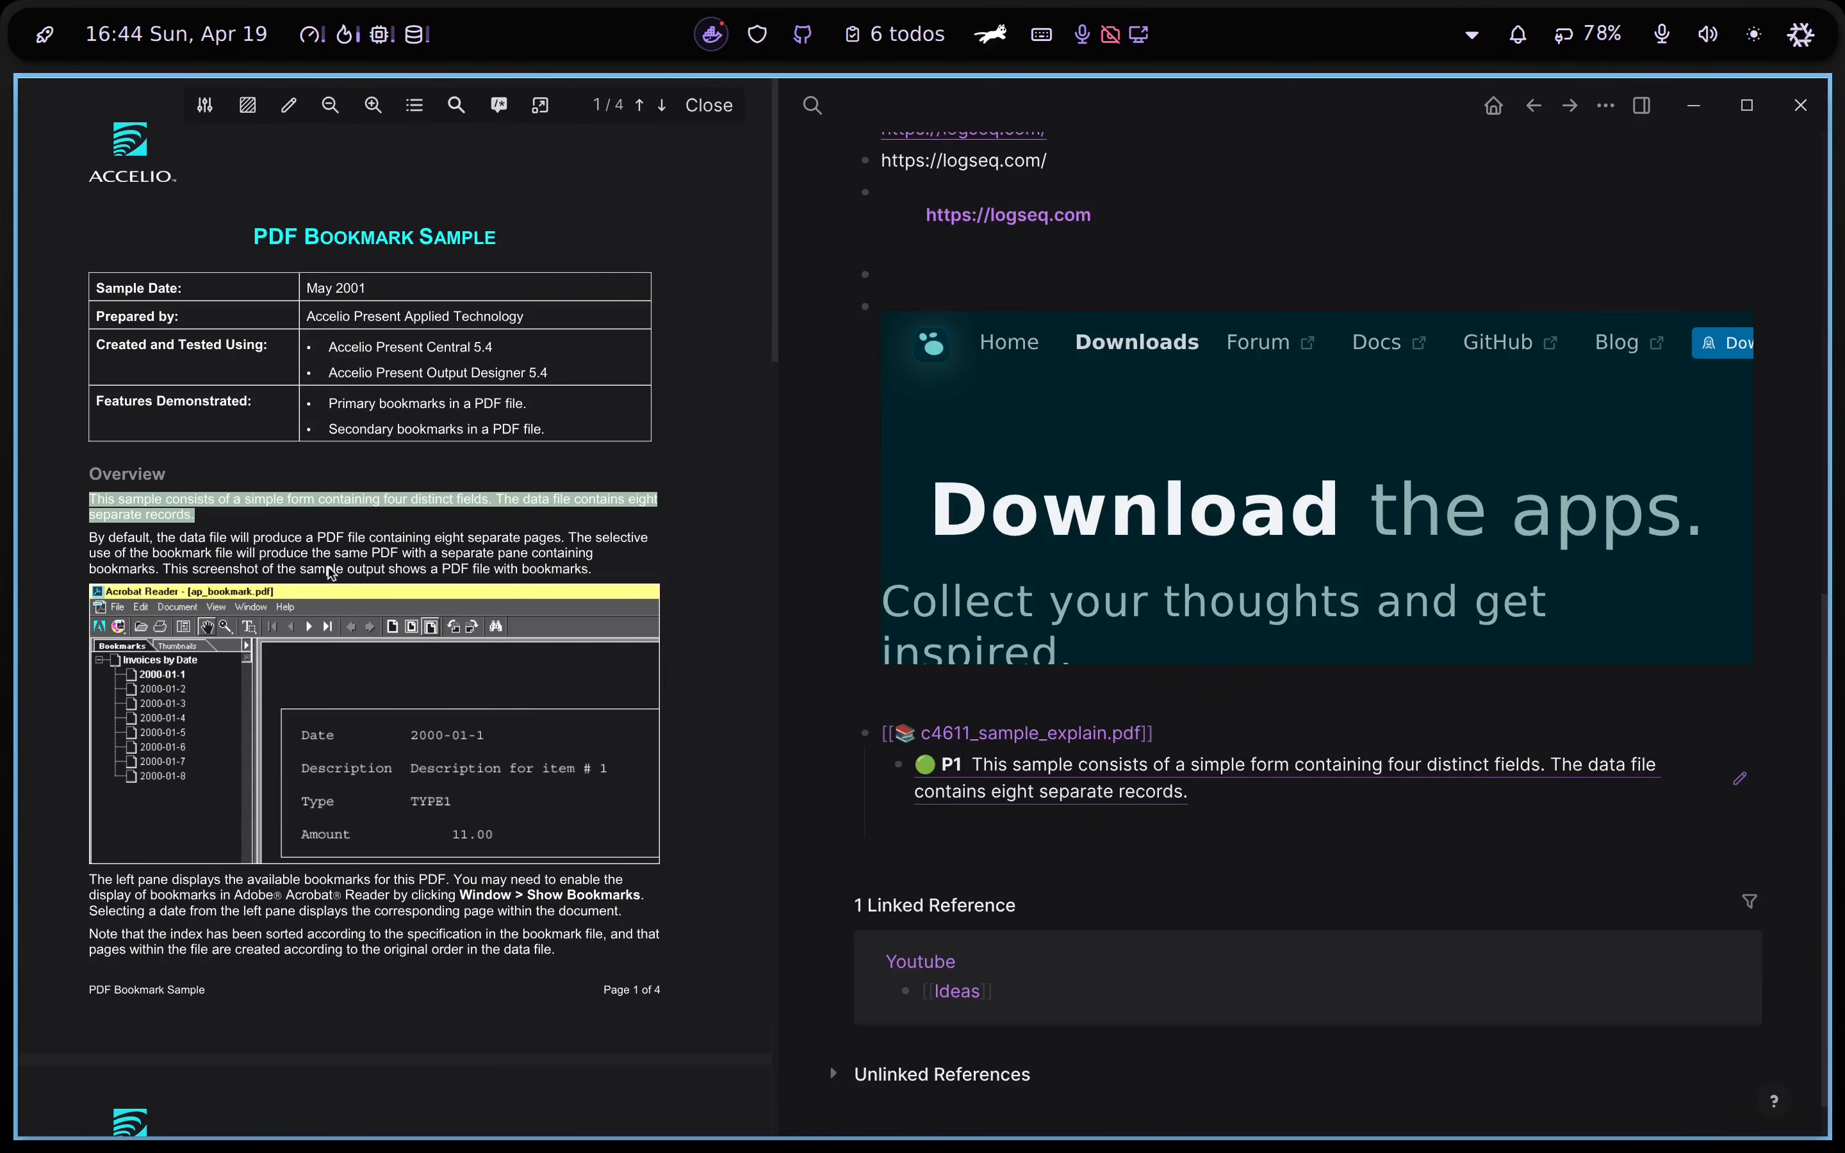
left_click(247, 105)
left_click_drag(70, 205, 666, 473)
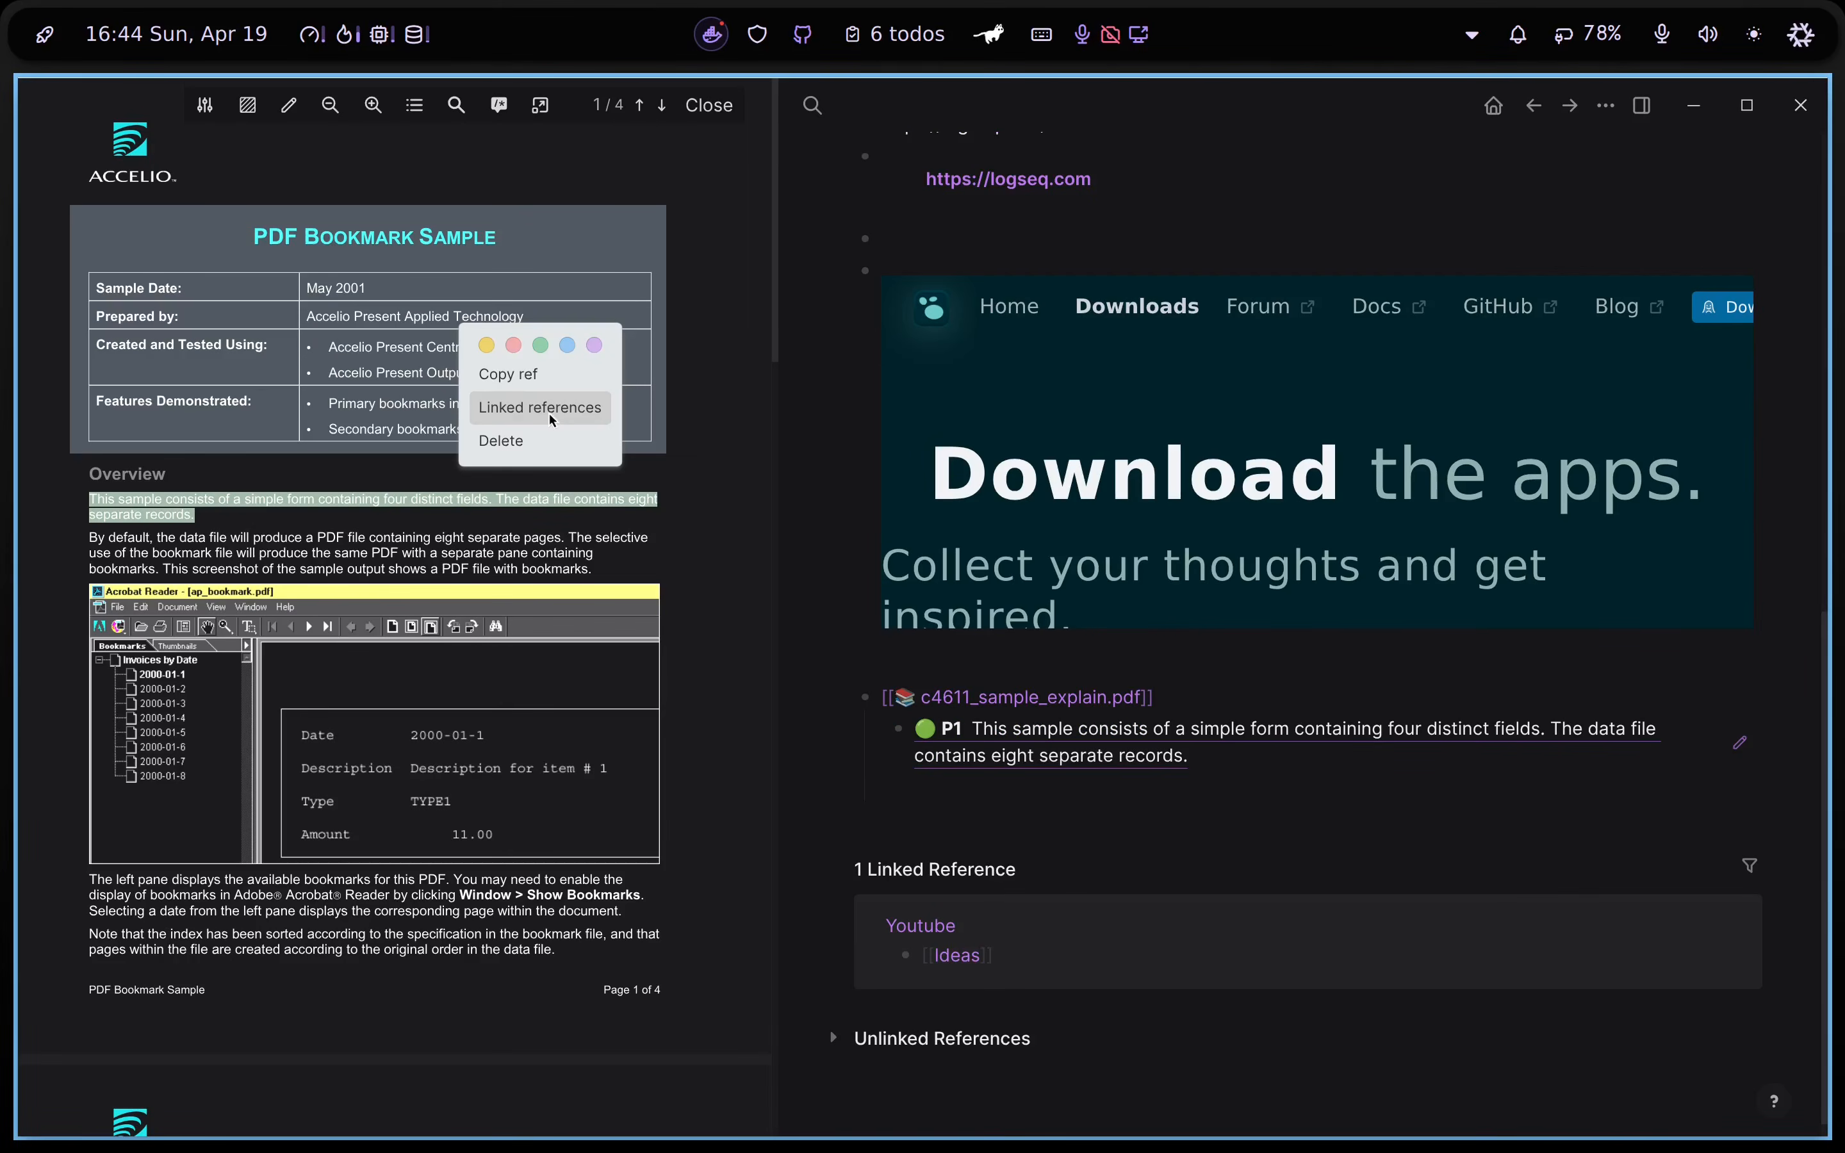
left_click(549, 414)
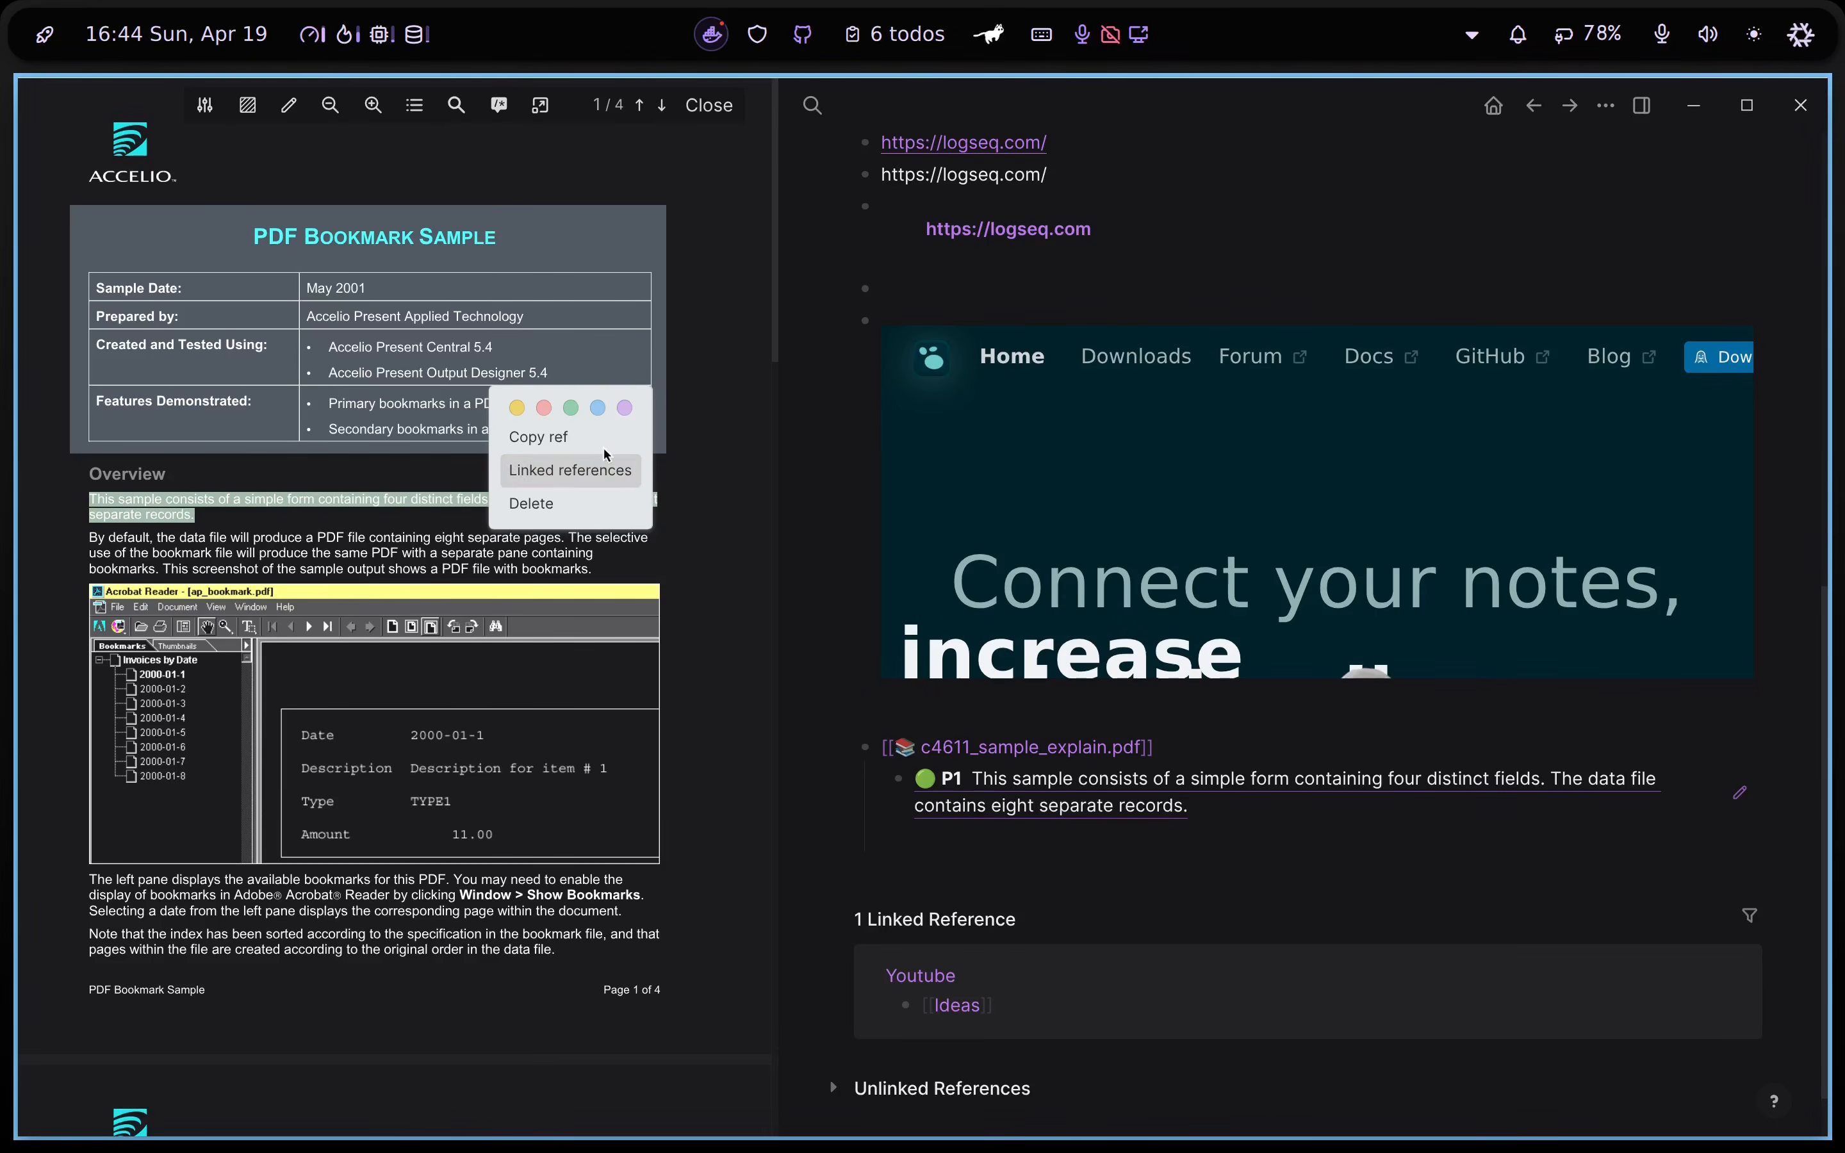
left_click(593, 440)
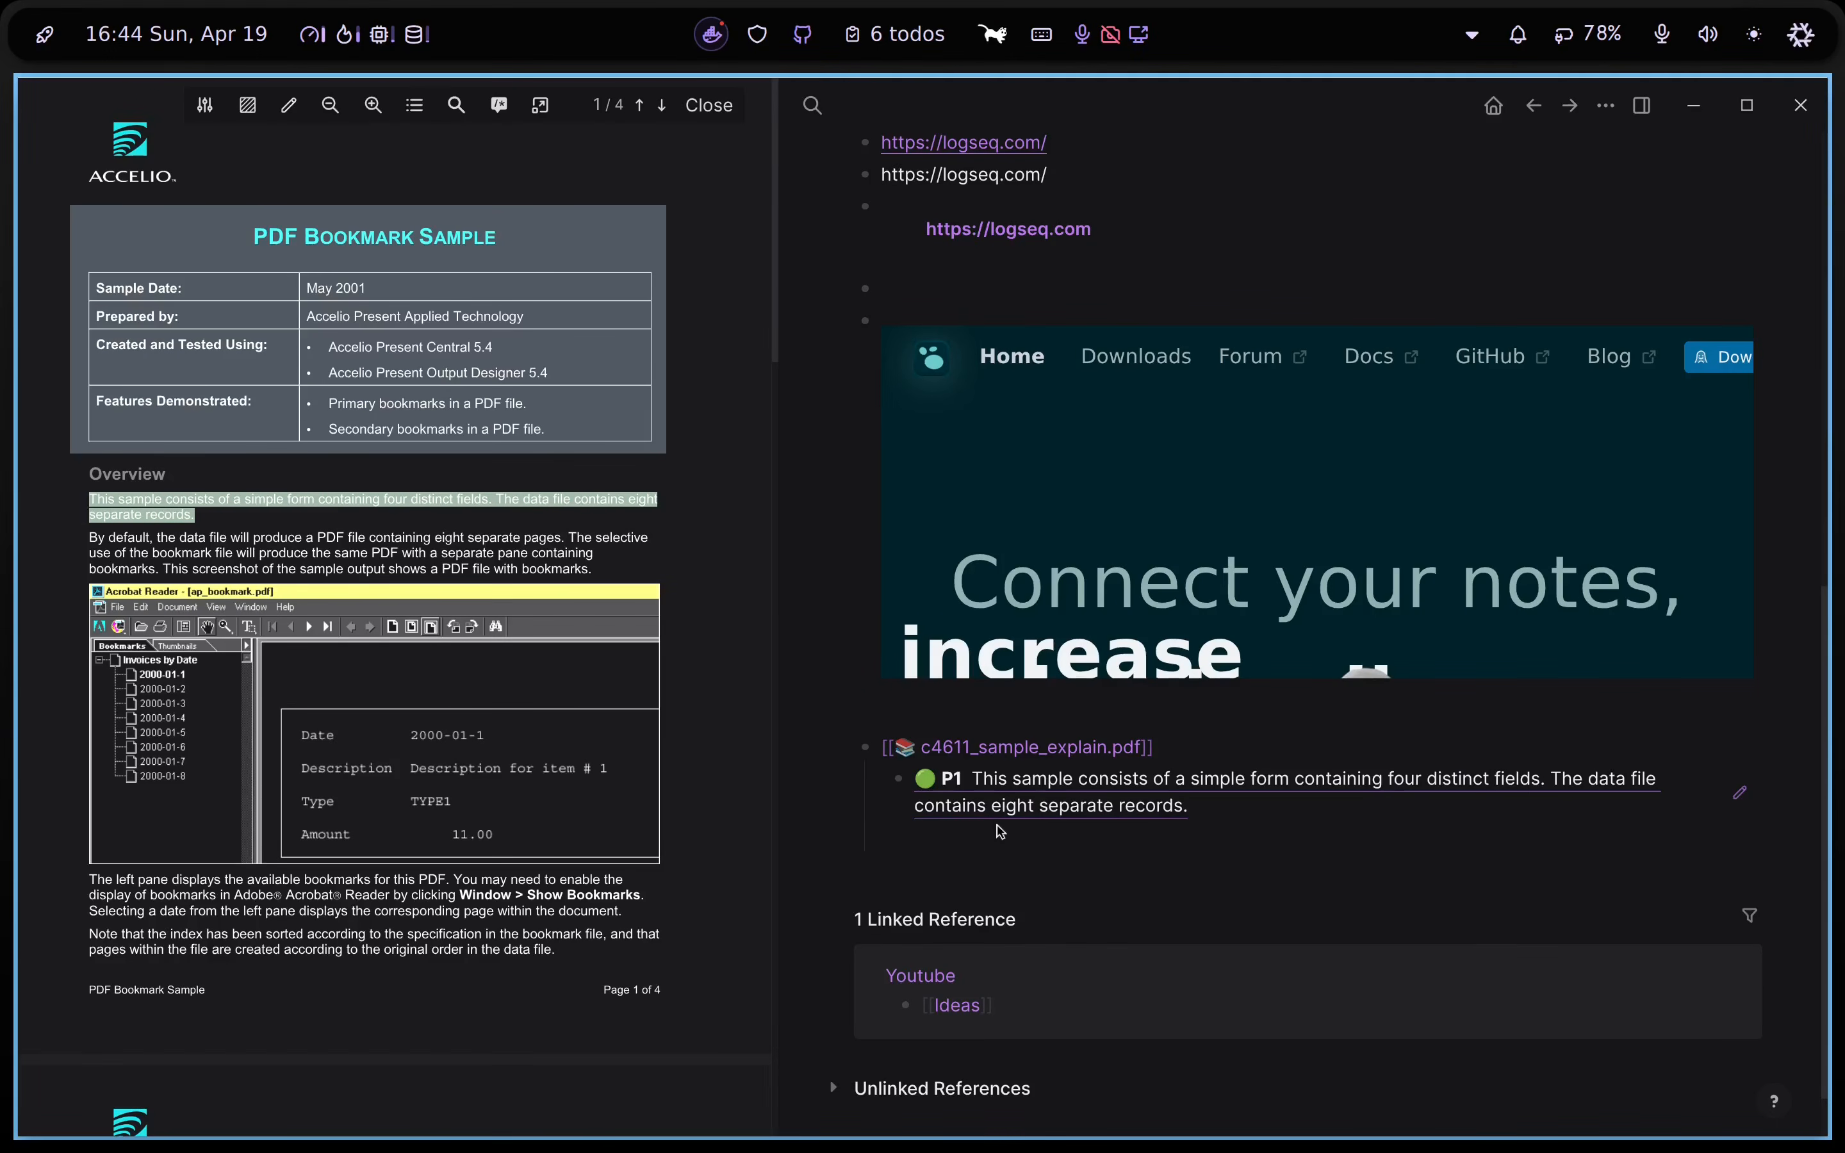
left_click(997, 830)
key("ctrl+v")
key("Return")
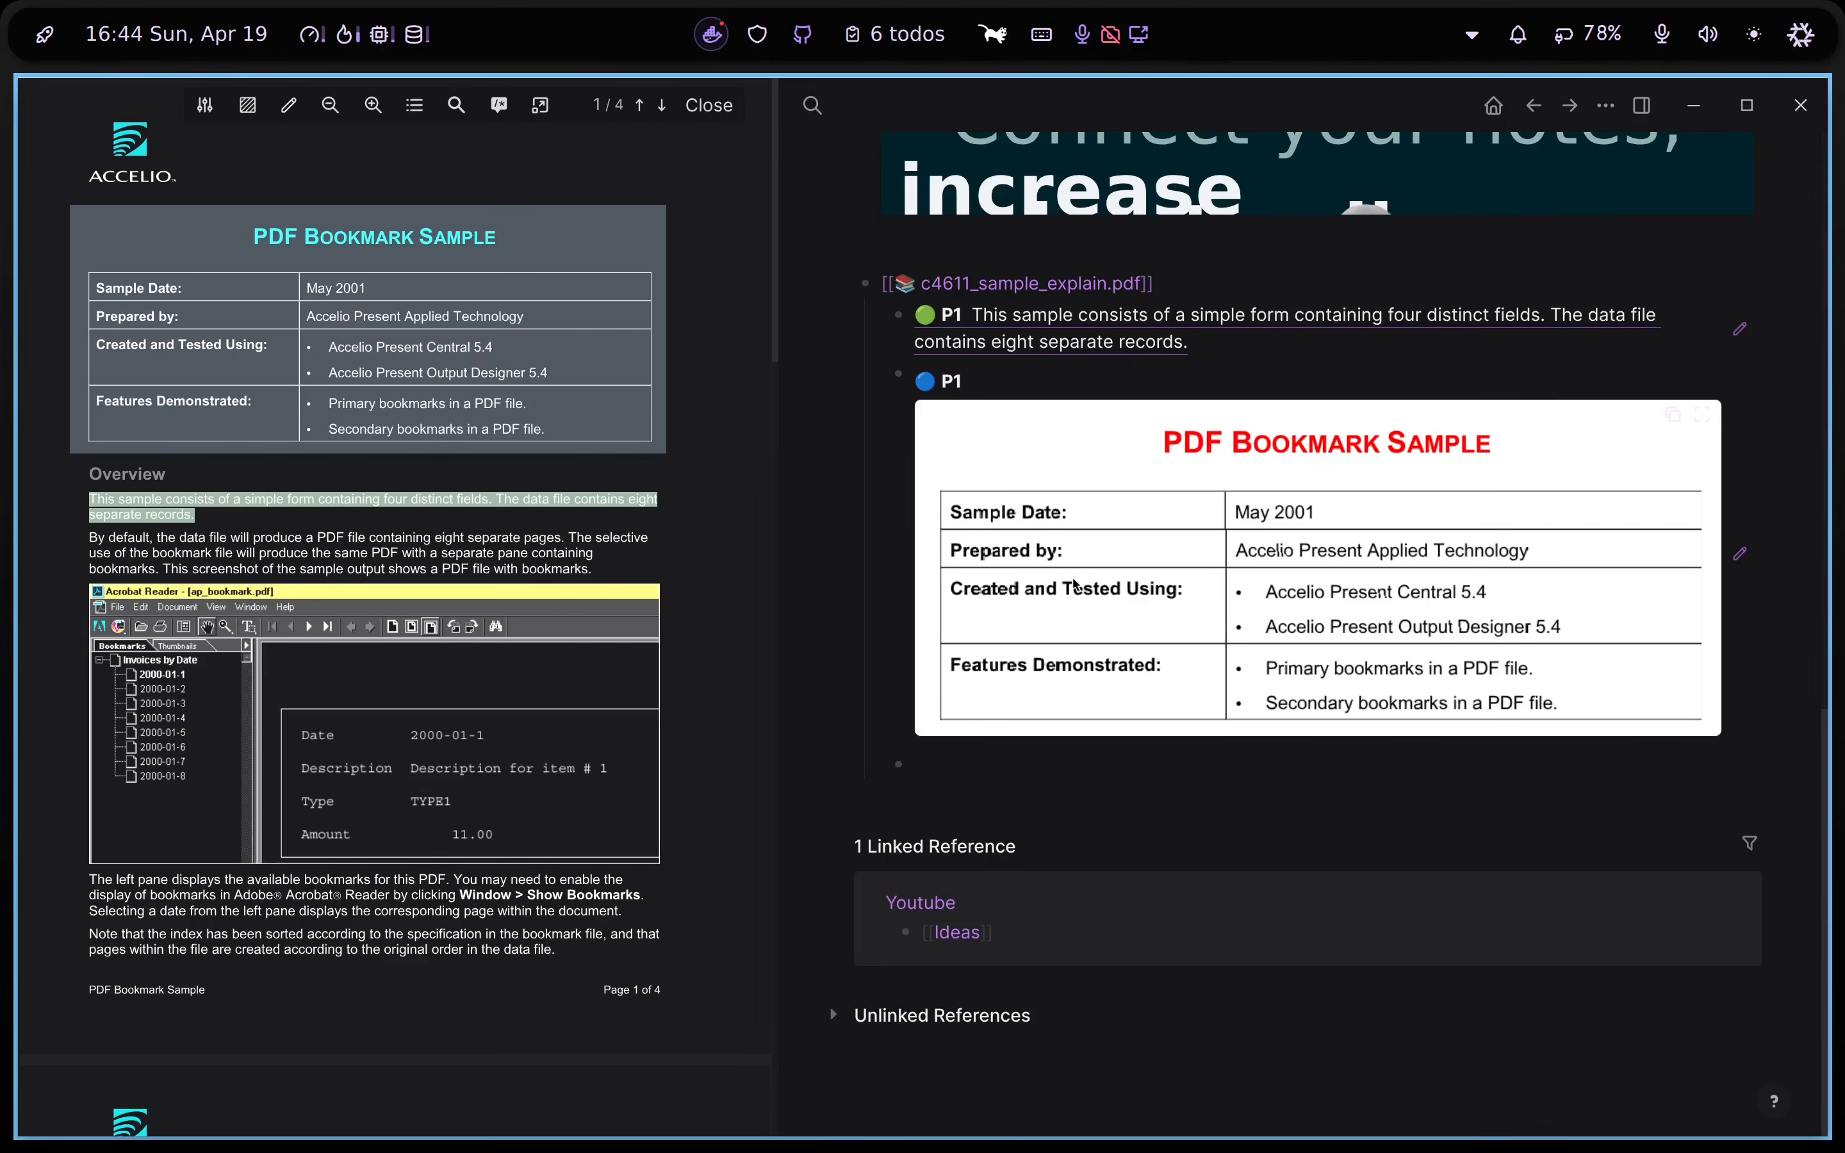
Look through the PDF's outline
left_click(416, 112)
left_click(627, 146)
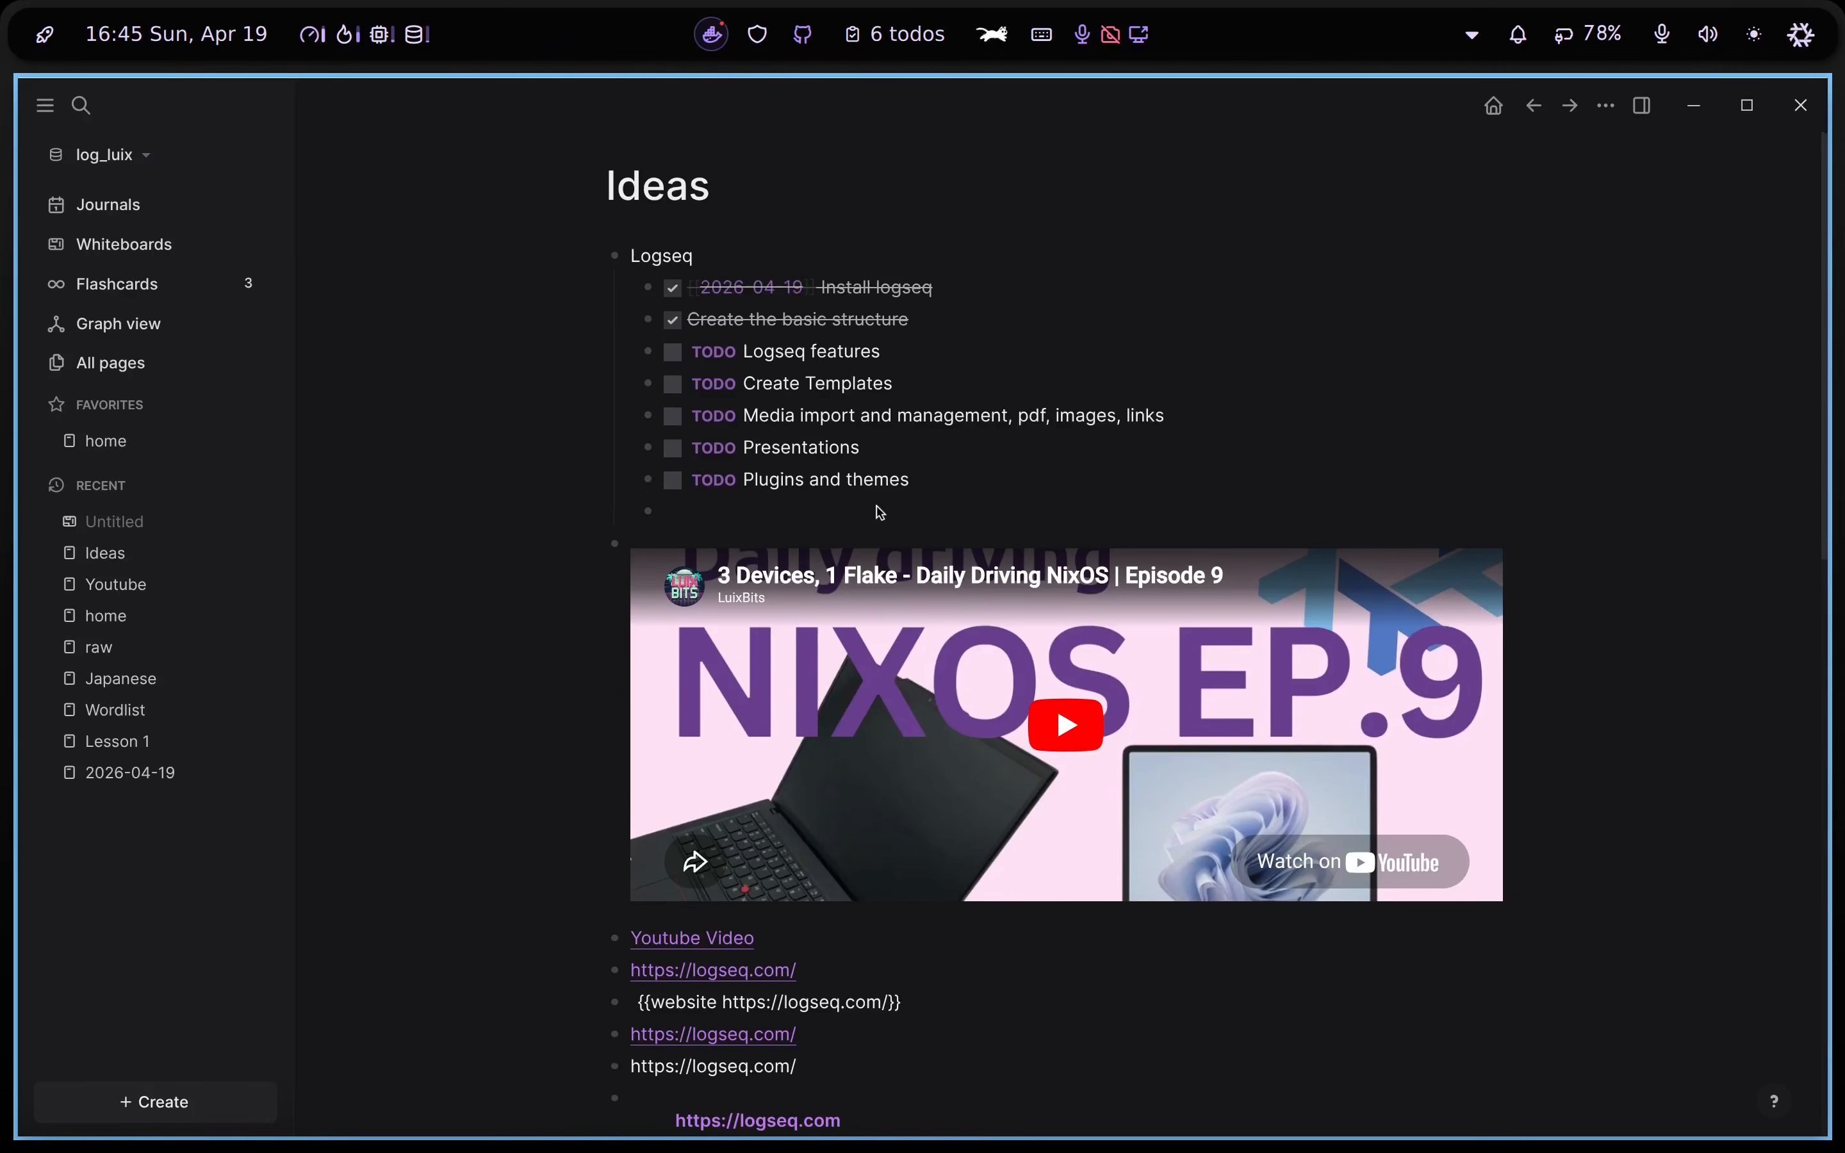
Play the embedded YouTube video and review the links, website embed and PDF references down the Ideas page
scroll(1086, 599, "down", 2)
left_click(1086, 600)
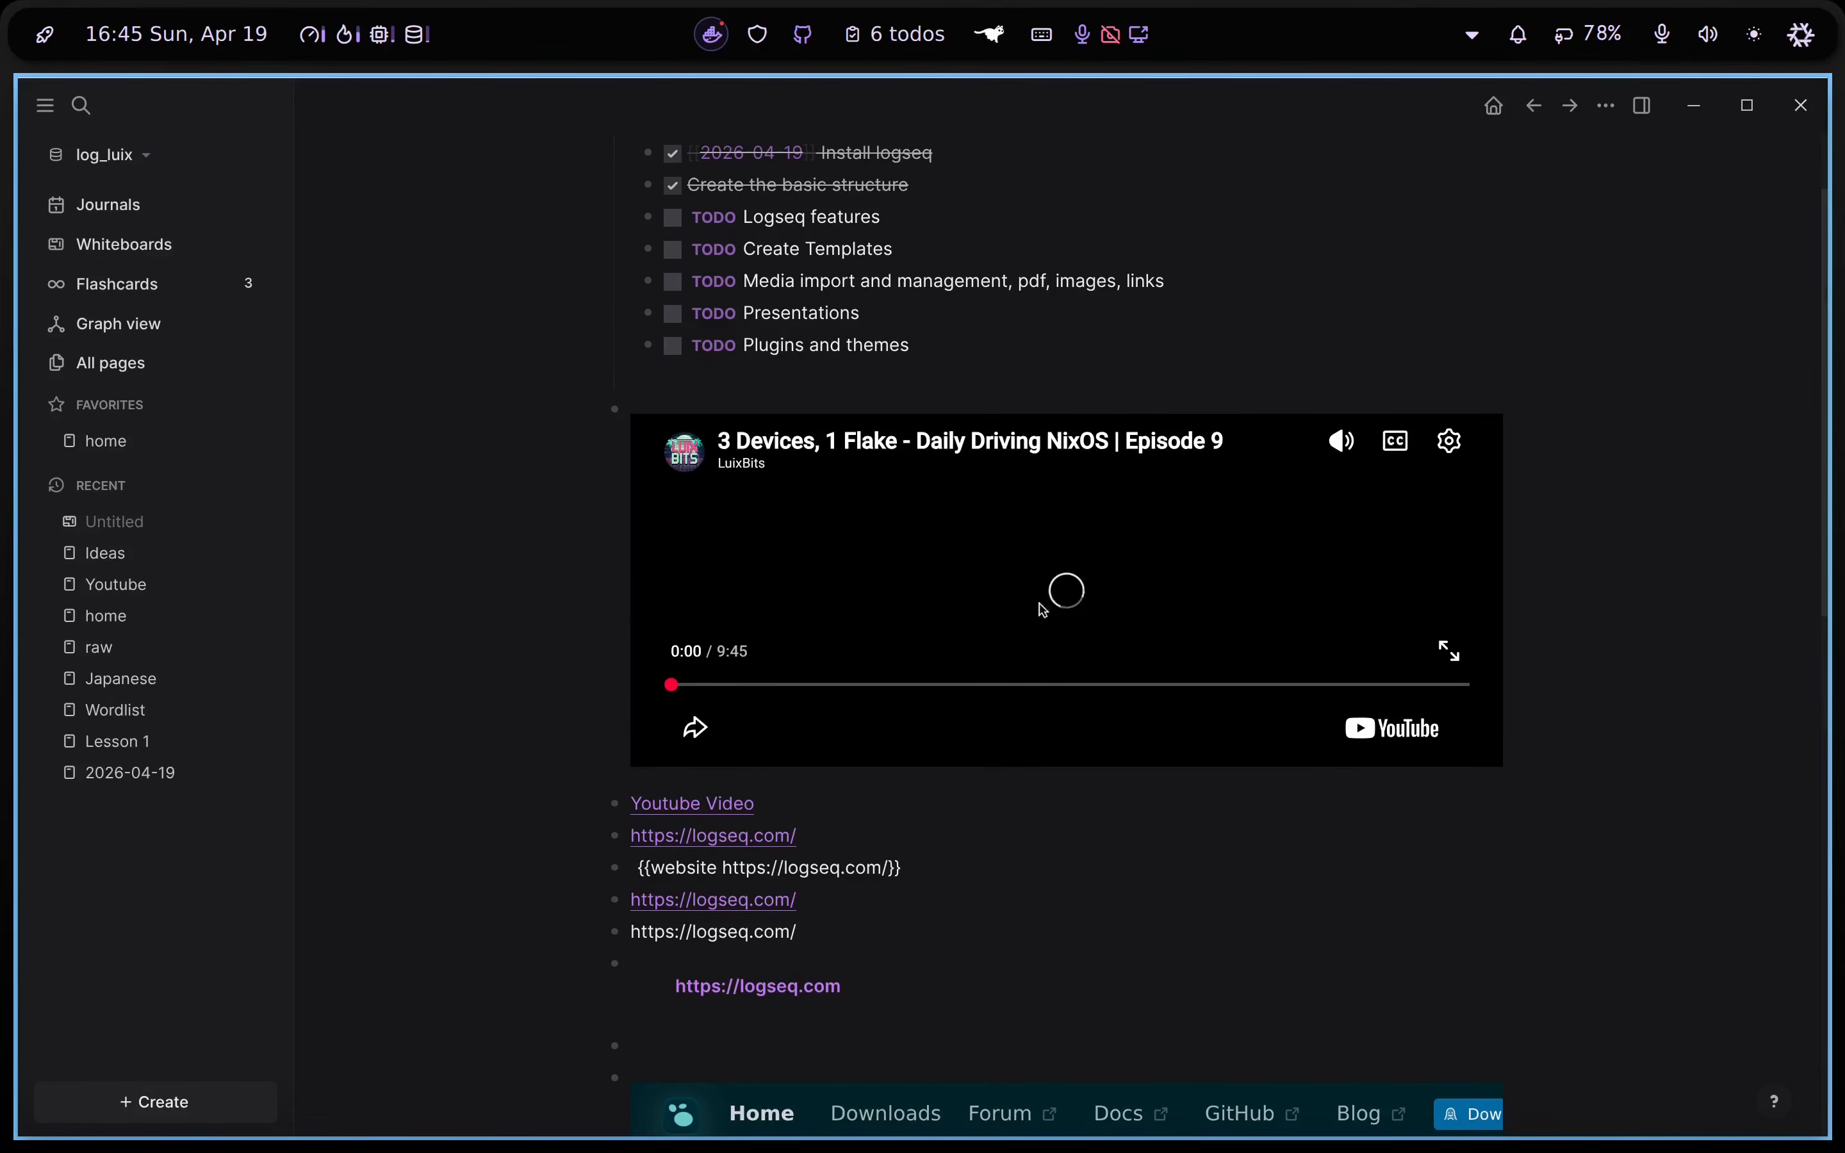
scroll(669, 445, "down", 4)
scroll(790, 621, "down", 2)
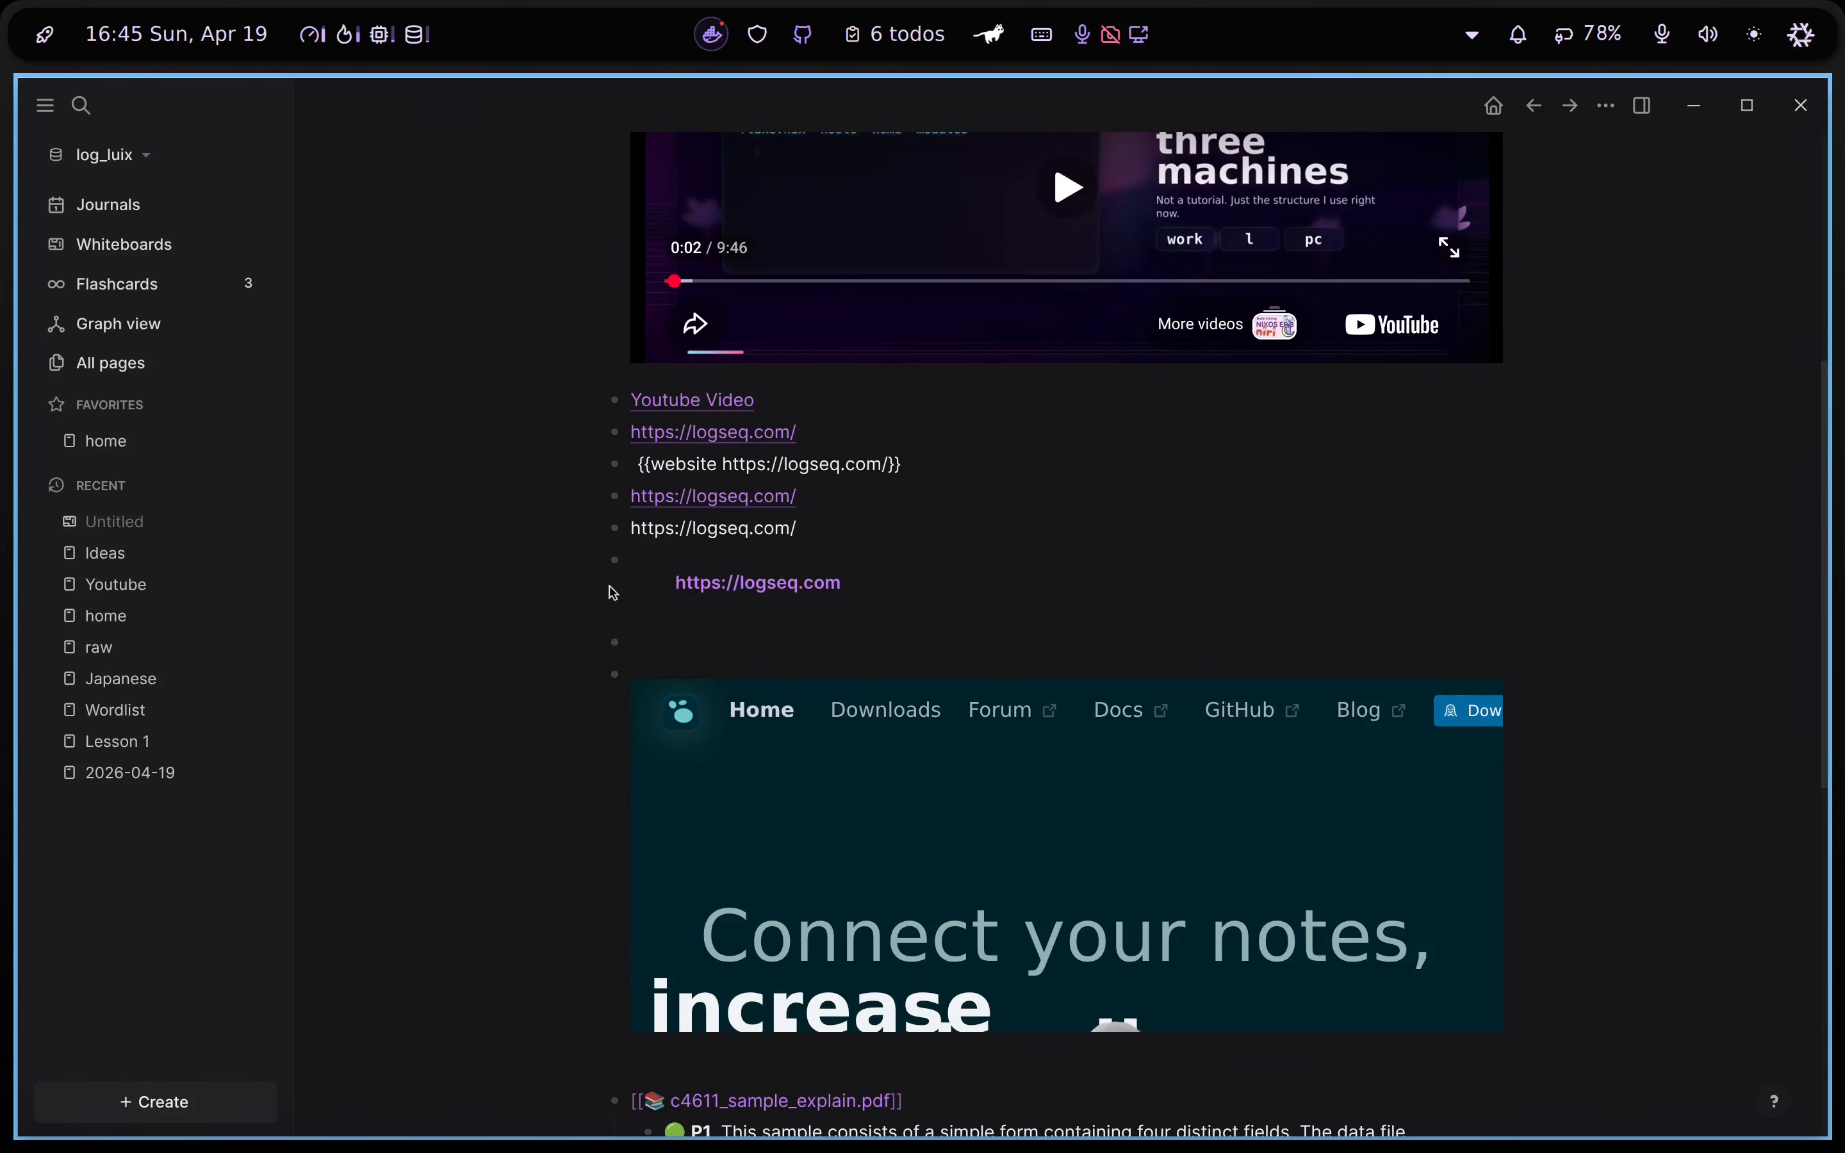
scroll(625, 601, "down", 7)
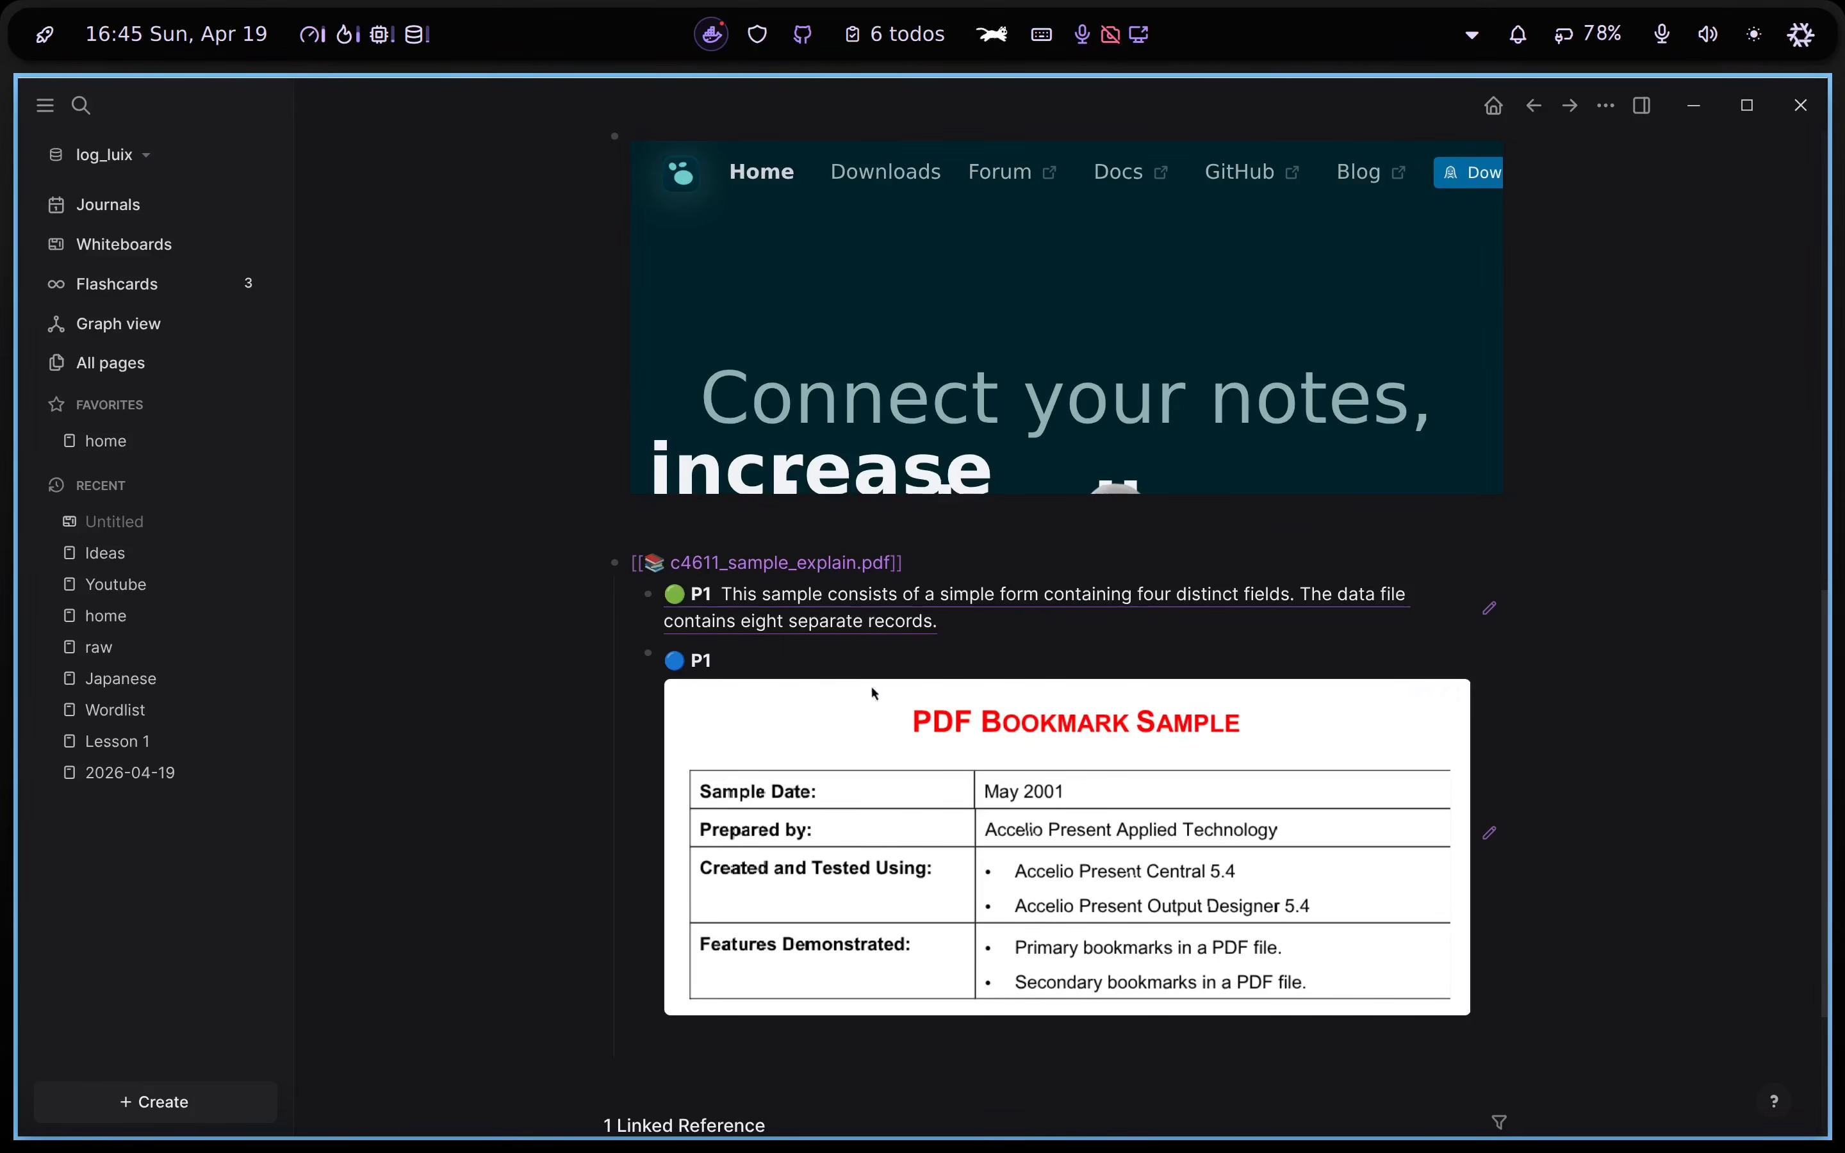
scroll(687, 629, "down", 3)
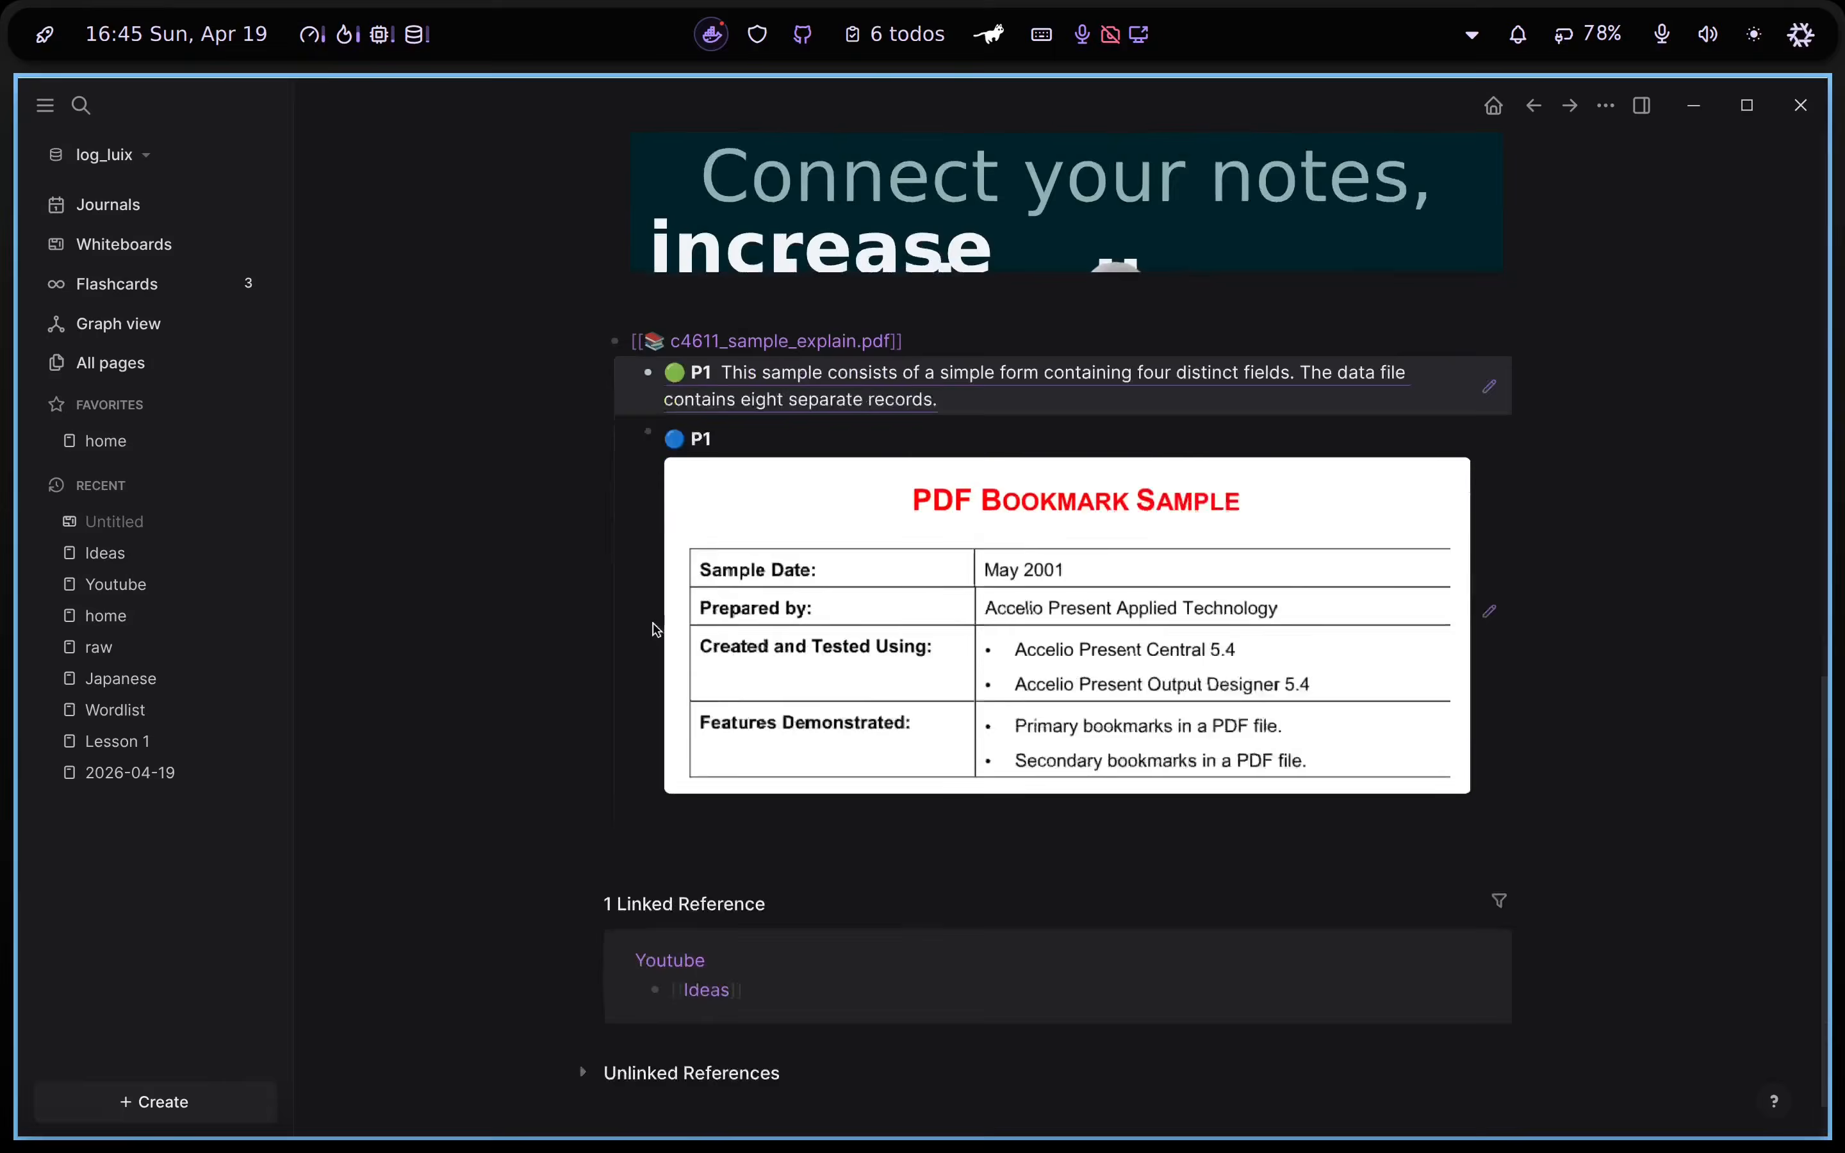
scroll(634, 637, "up", 3)
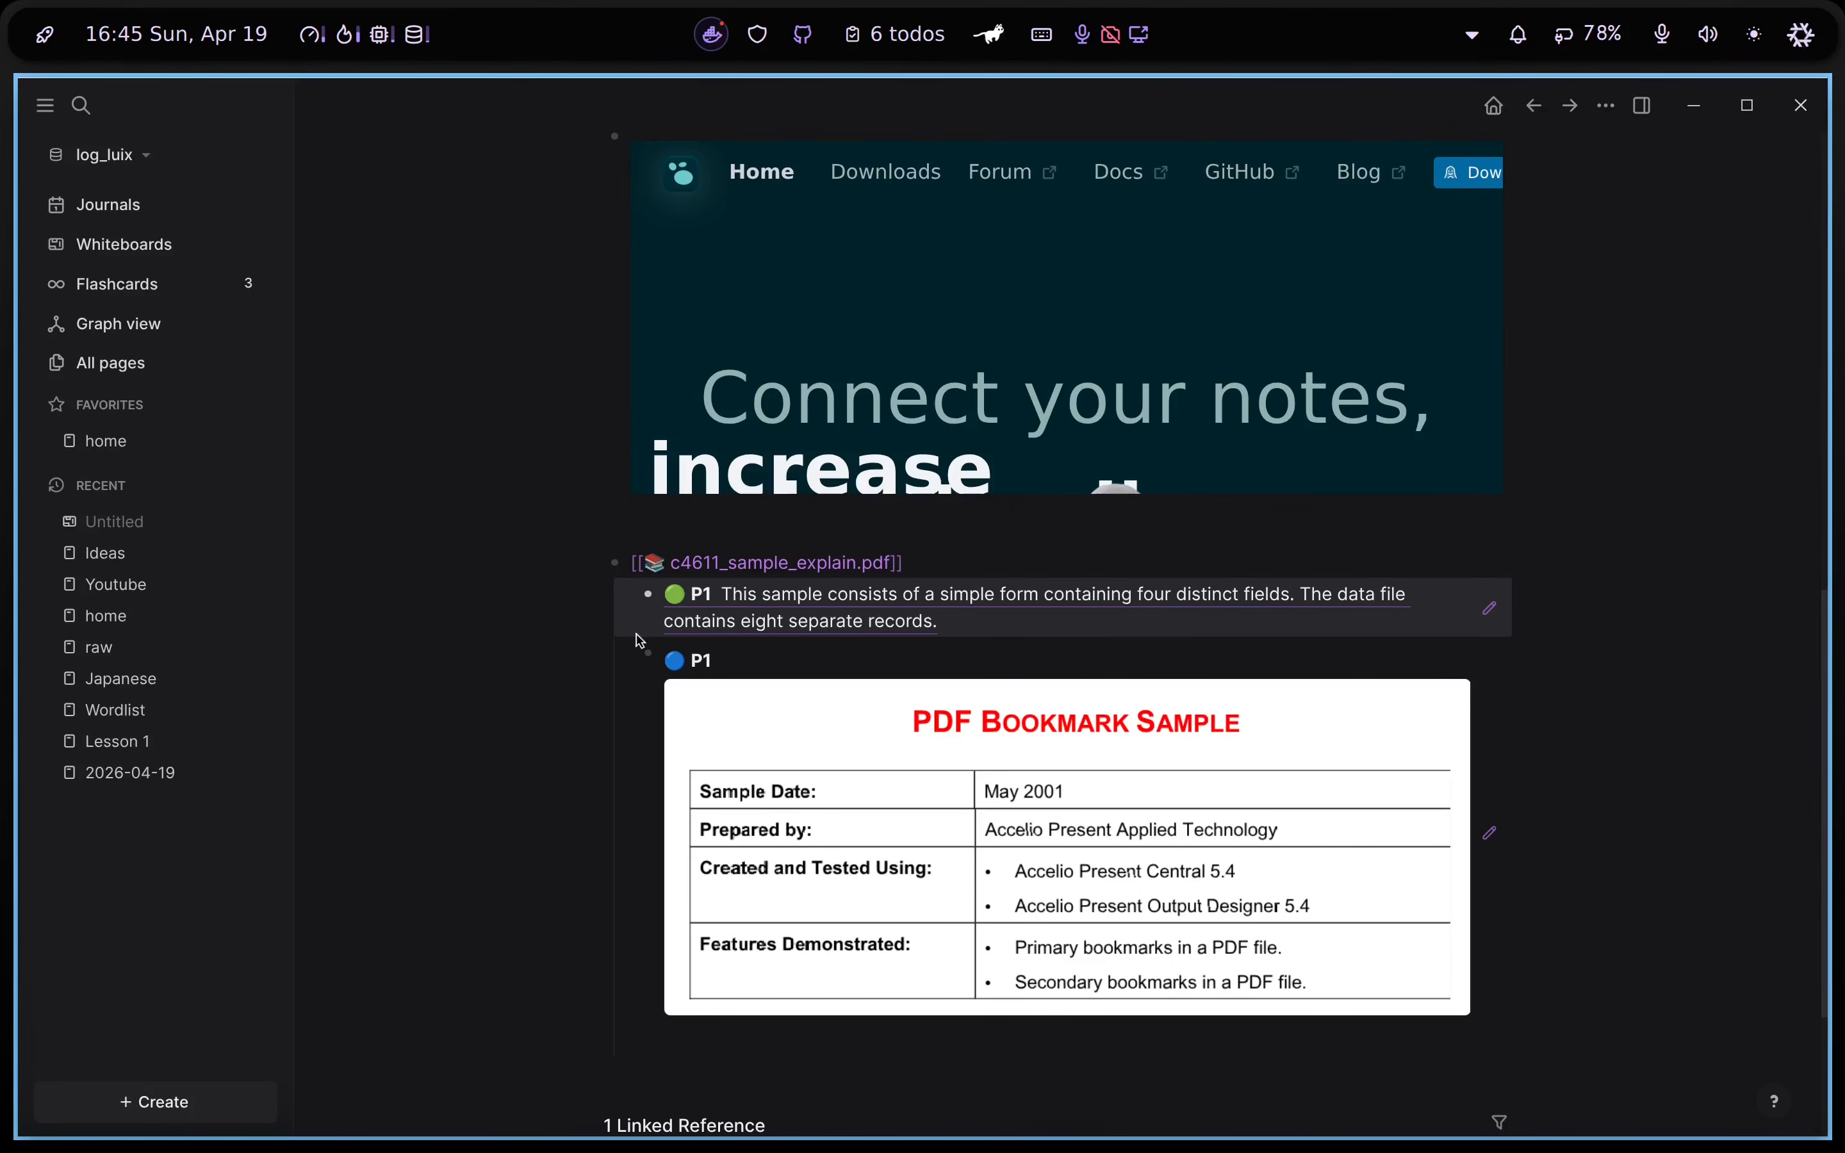
scroll(637, 637, "down", 4)
Capture a screenshot of the sidebar from the graph name to Recent and paste it into a new block below the PDF references
left_click(702, 793)
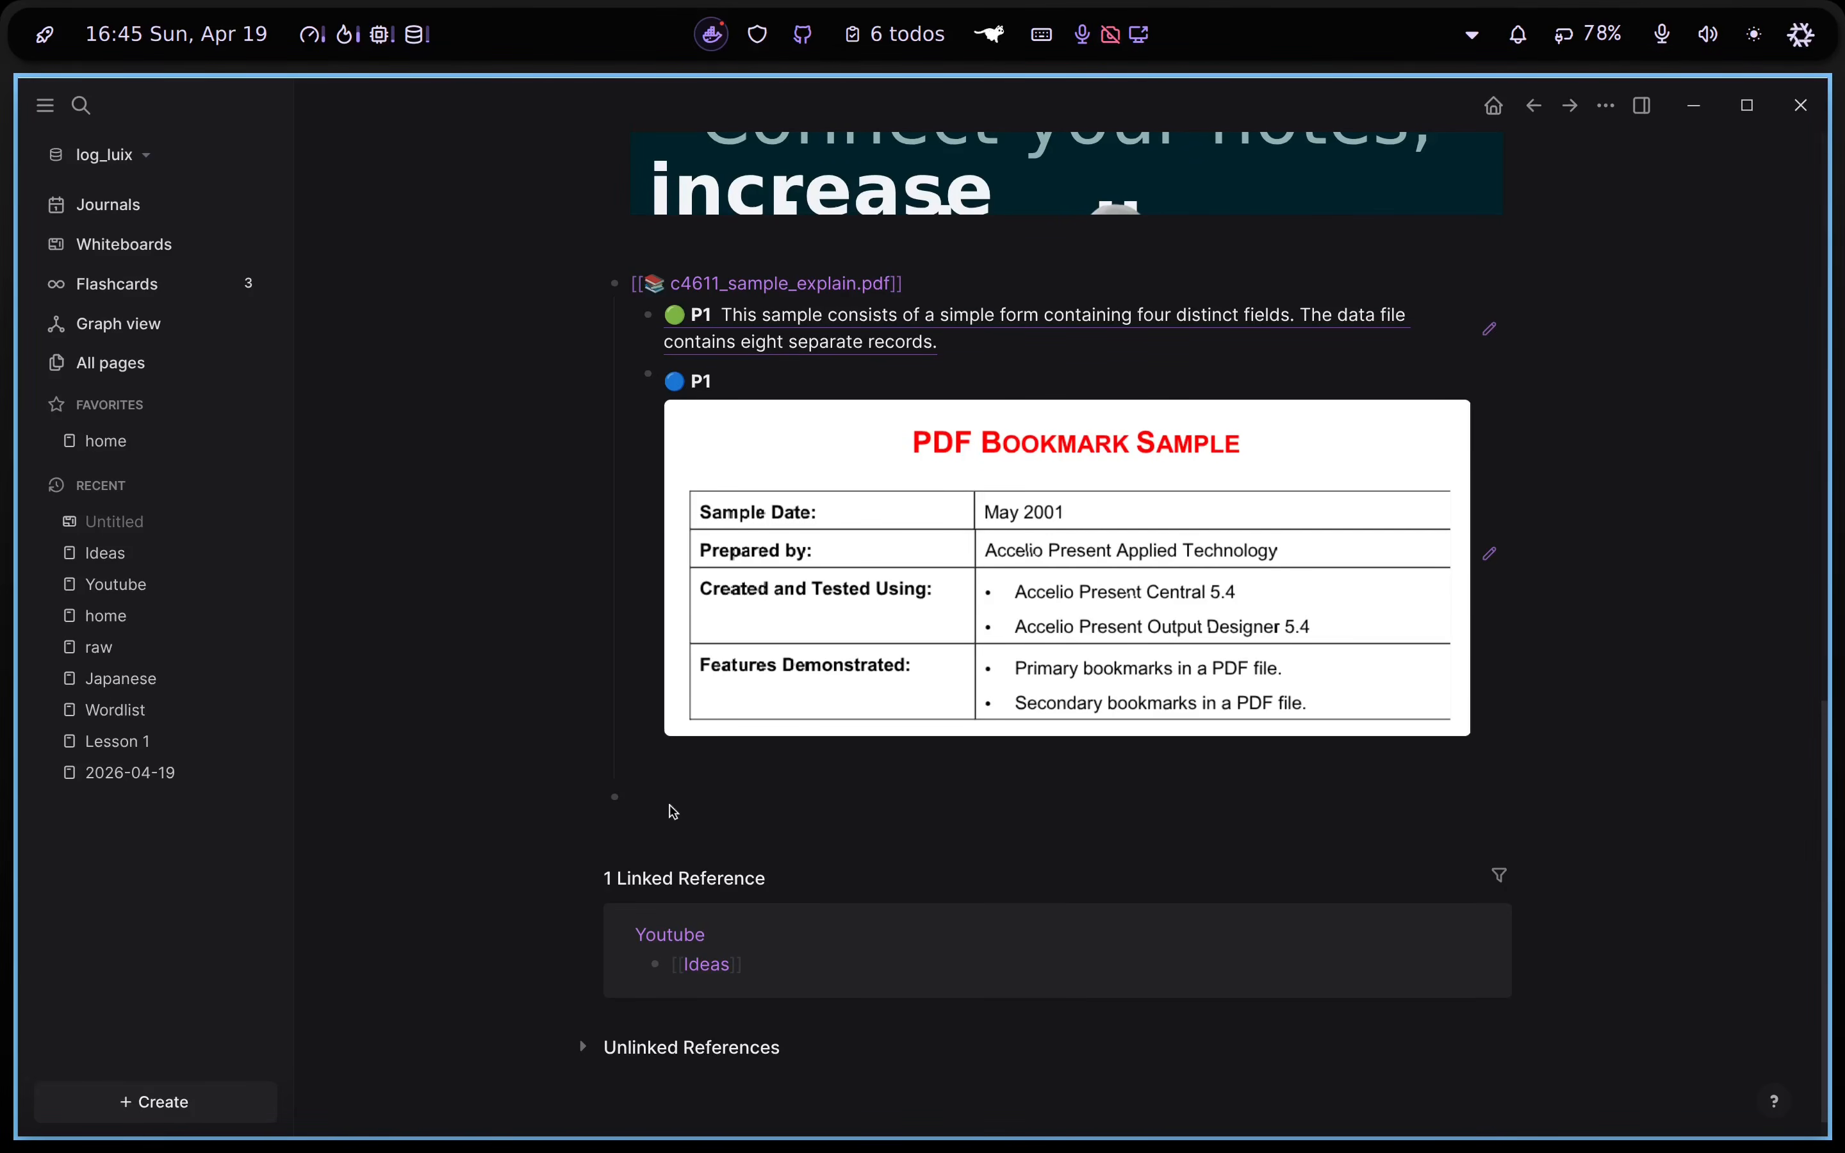
key("Print")
left_click_drag(39, 144, 401, 516)
key("space")
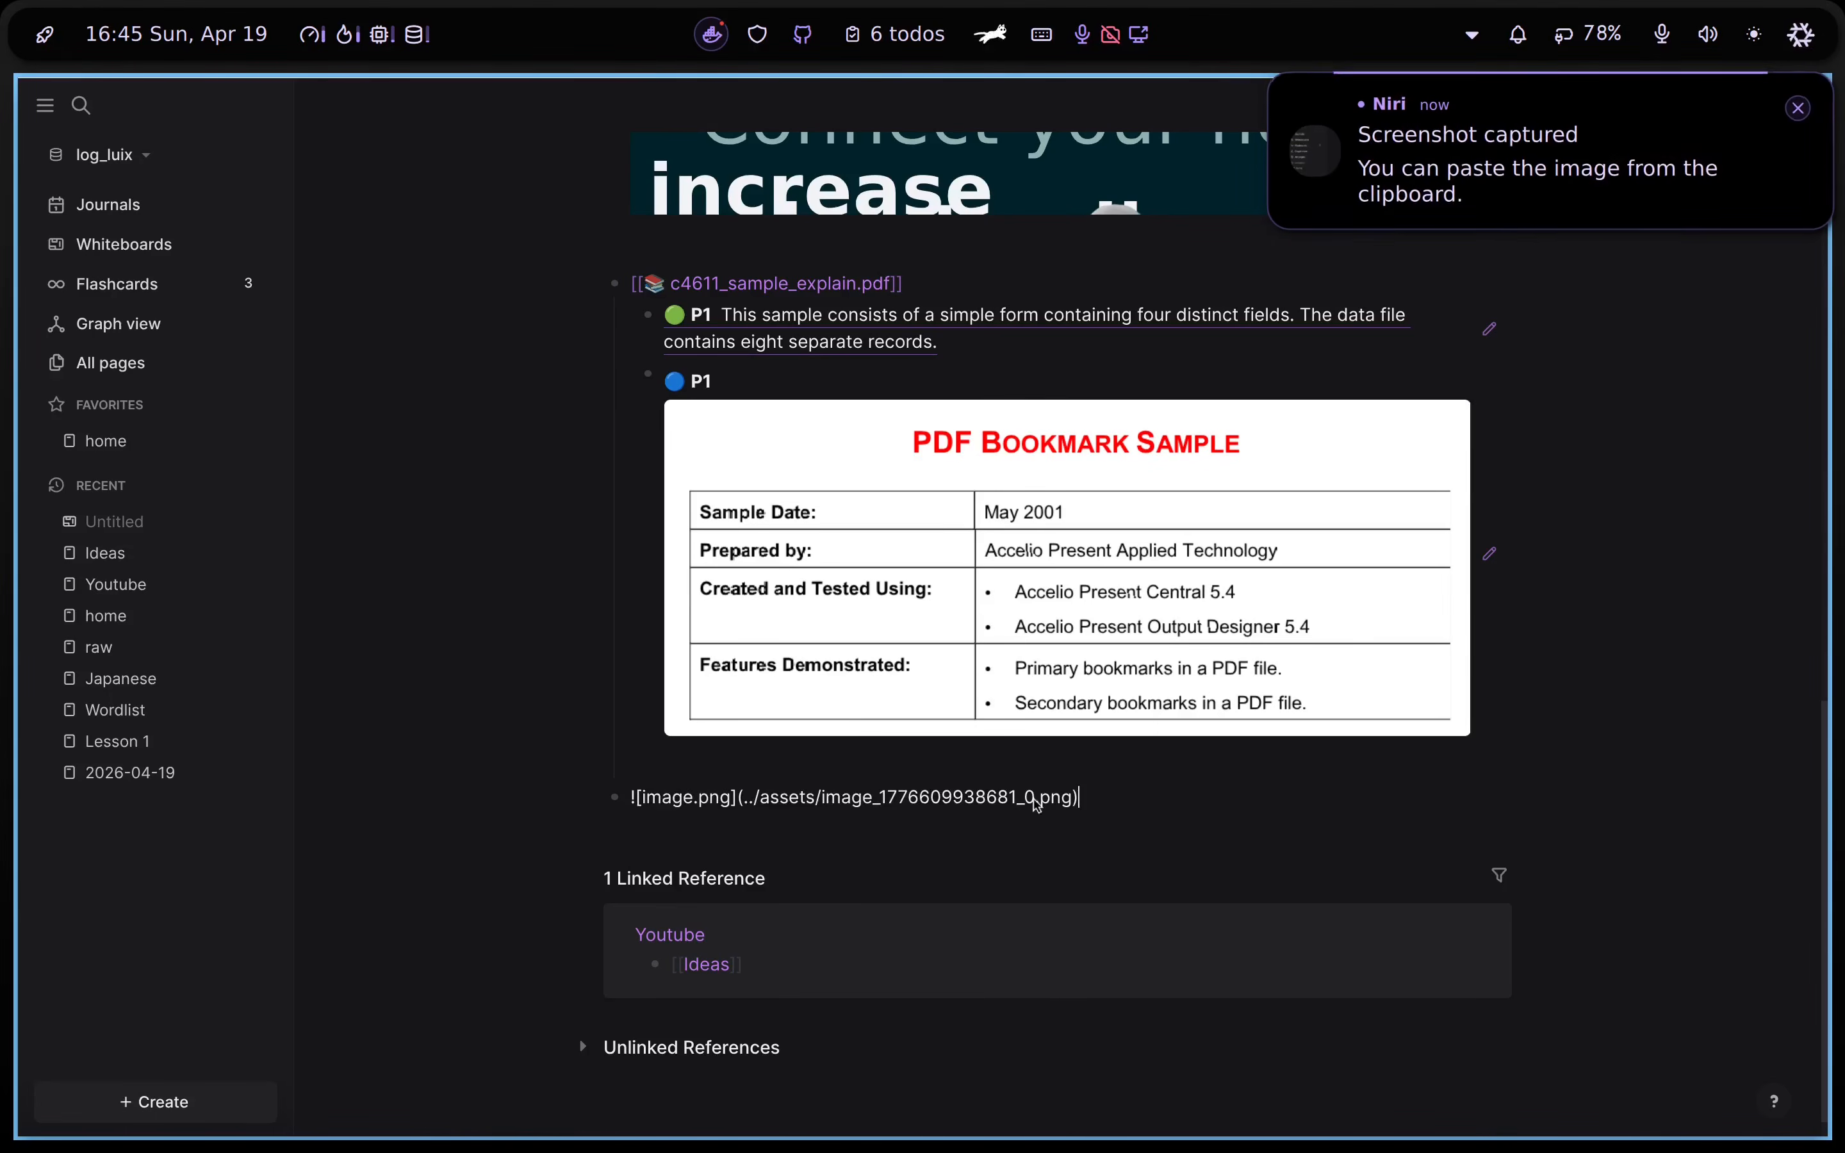
key("ctrl+v")
Copy the pasted sidebar image and paste it into the block below
right_click(911, 600)
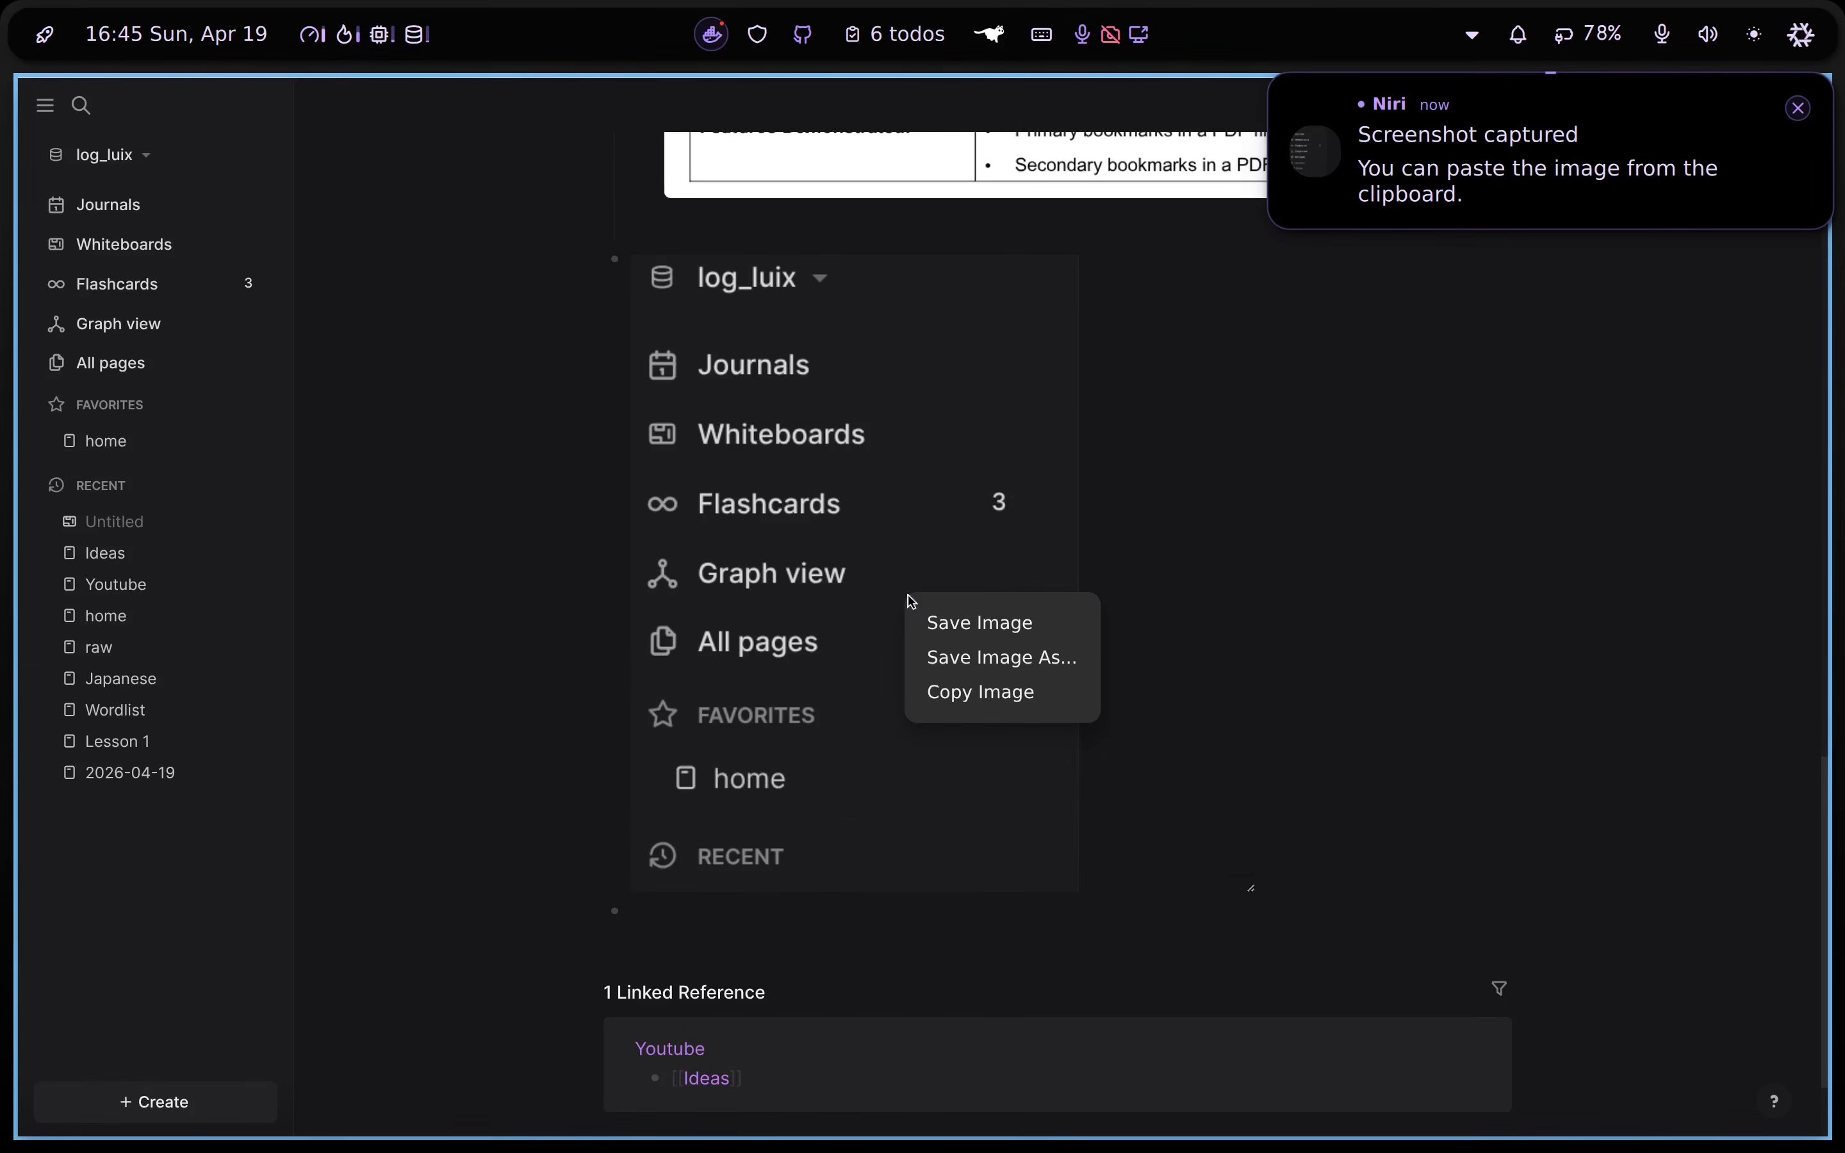
left_click(947, 692)
left_click(660, 930)
key("ctrl+v")
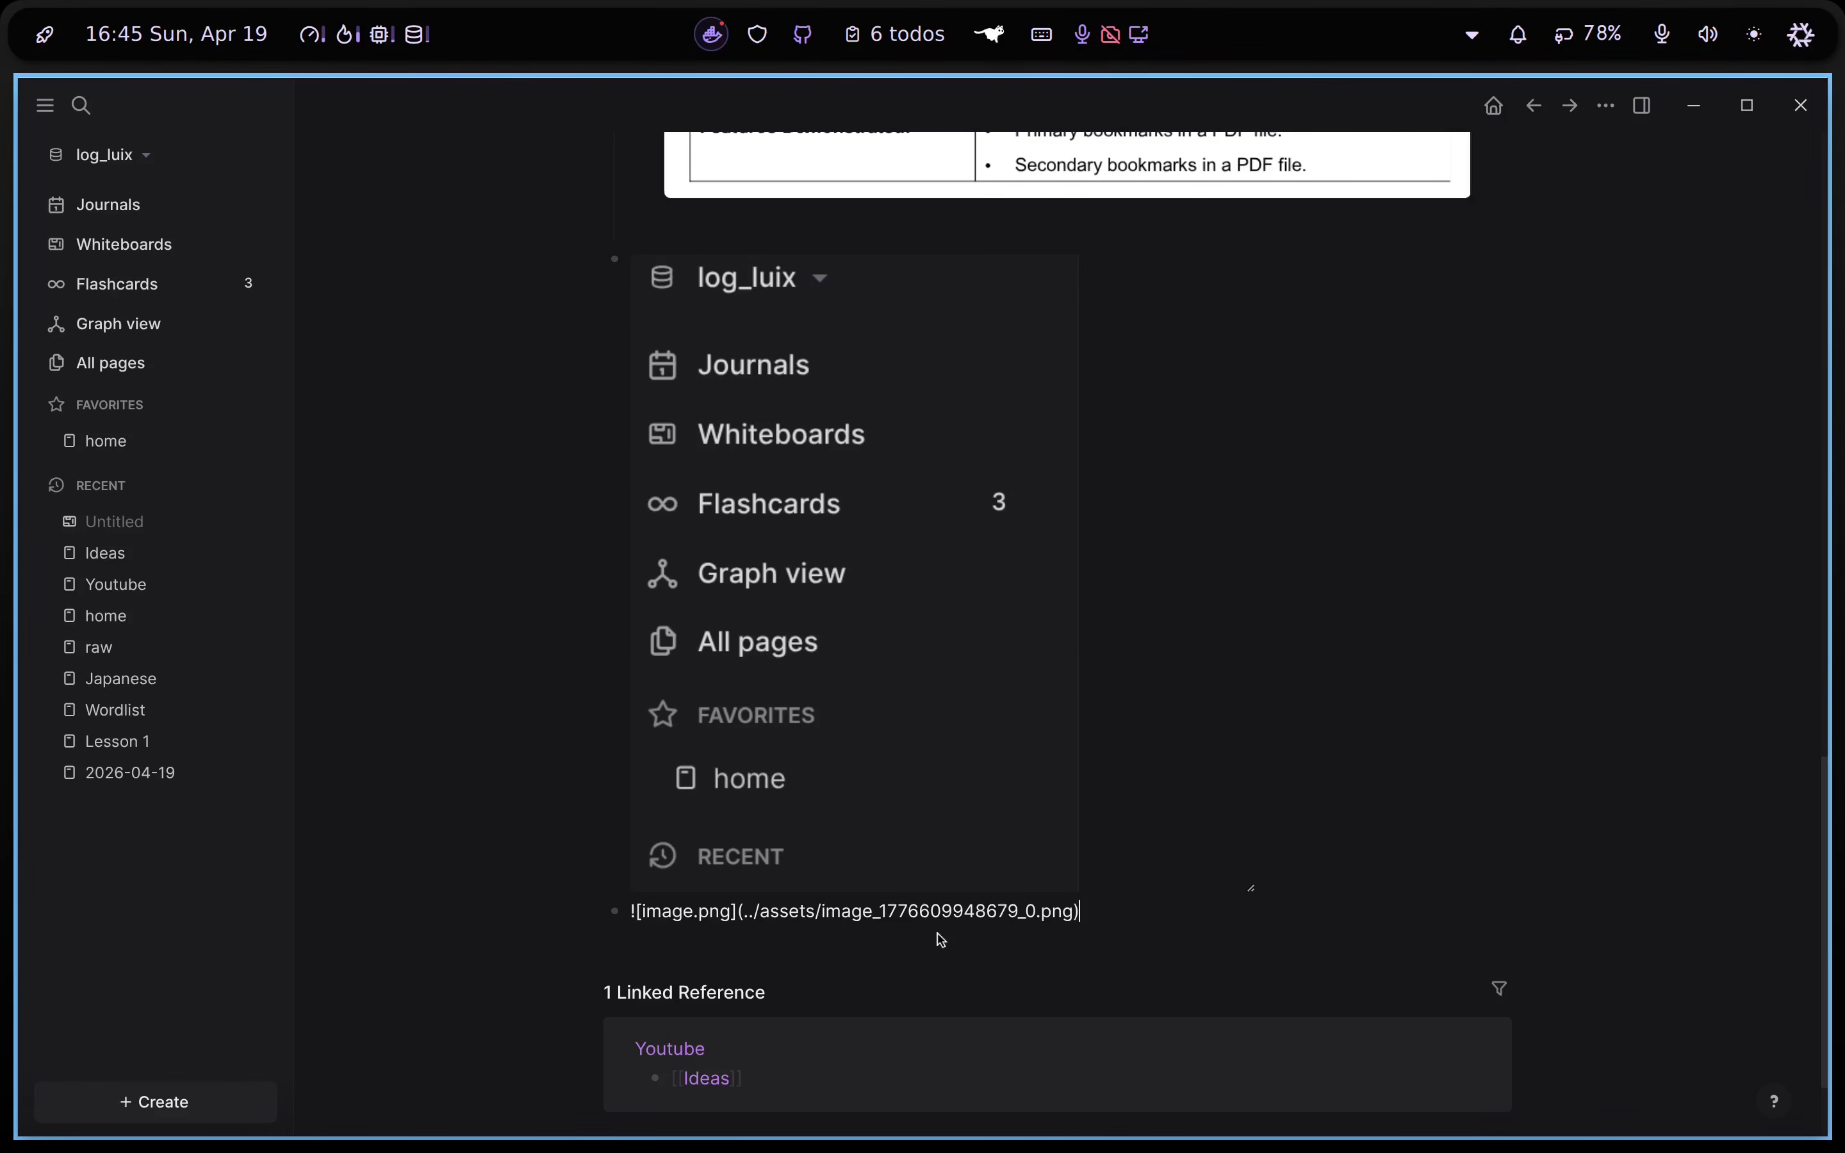
Examine the source markup of the first pasted image and compare the two image blocks
left_click(1232, 562)
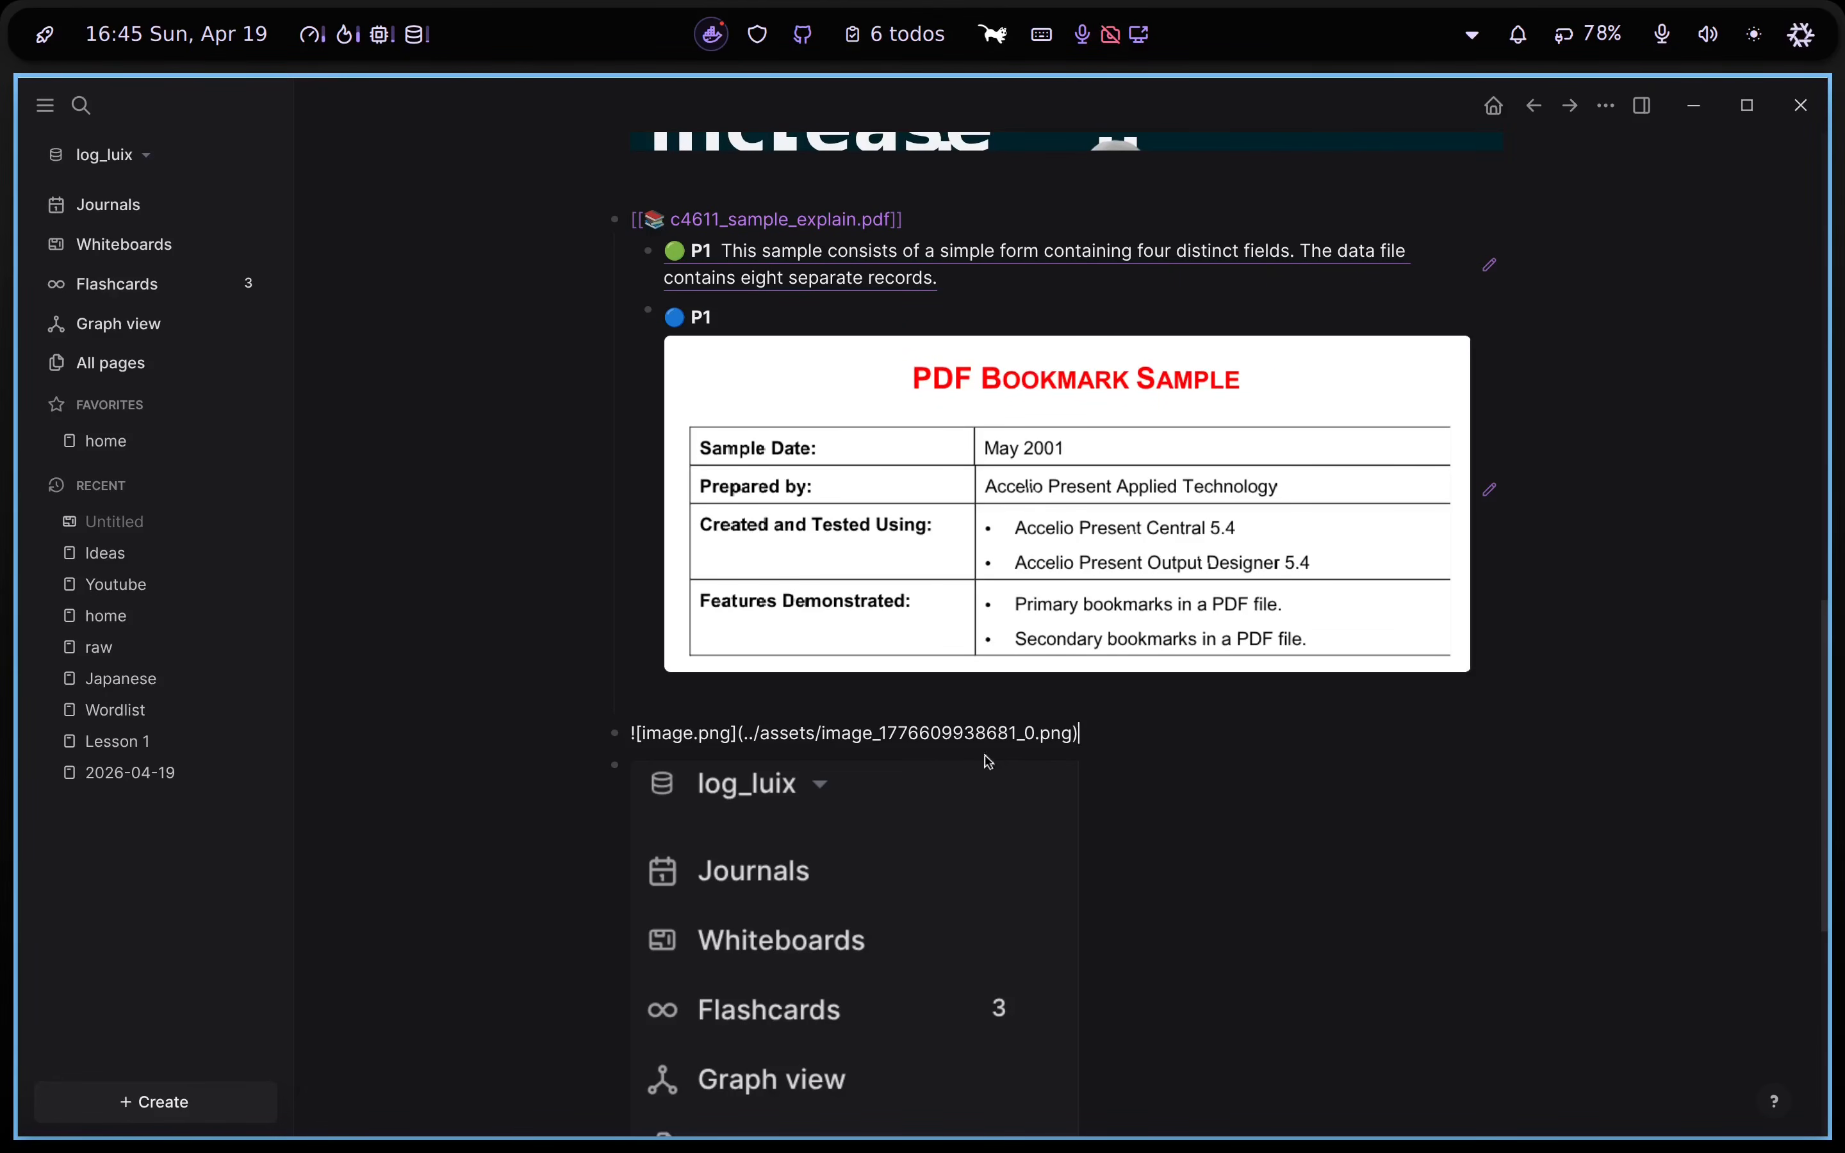
mouse_move(969, 764)
scroll(1259, 712, "down", 4)
scroll(1254, 713, "down", 3)
scroll(1250, 714, "up", 4)
scroll(1164, 473, "up", 4)
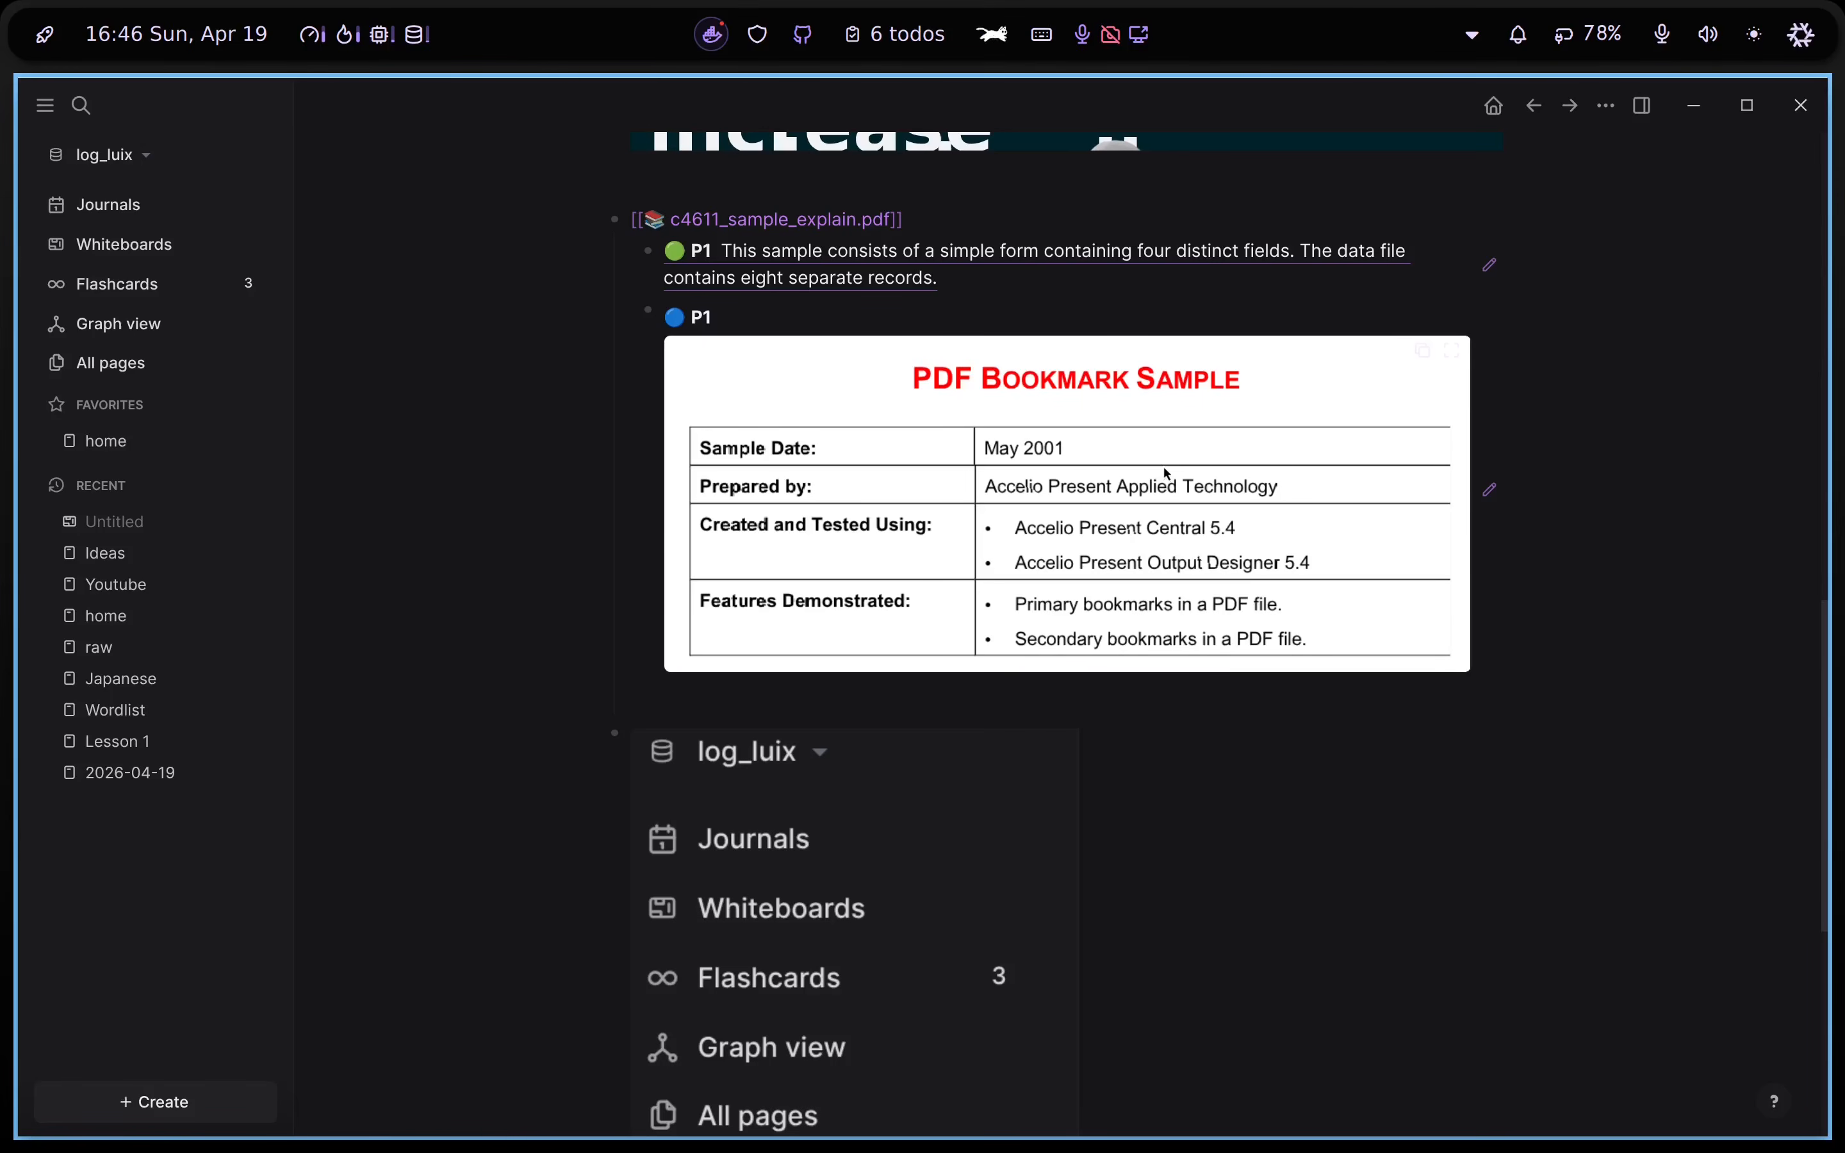
scroll(1164, 467, "down", 8)
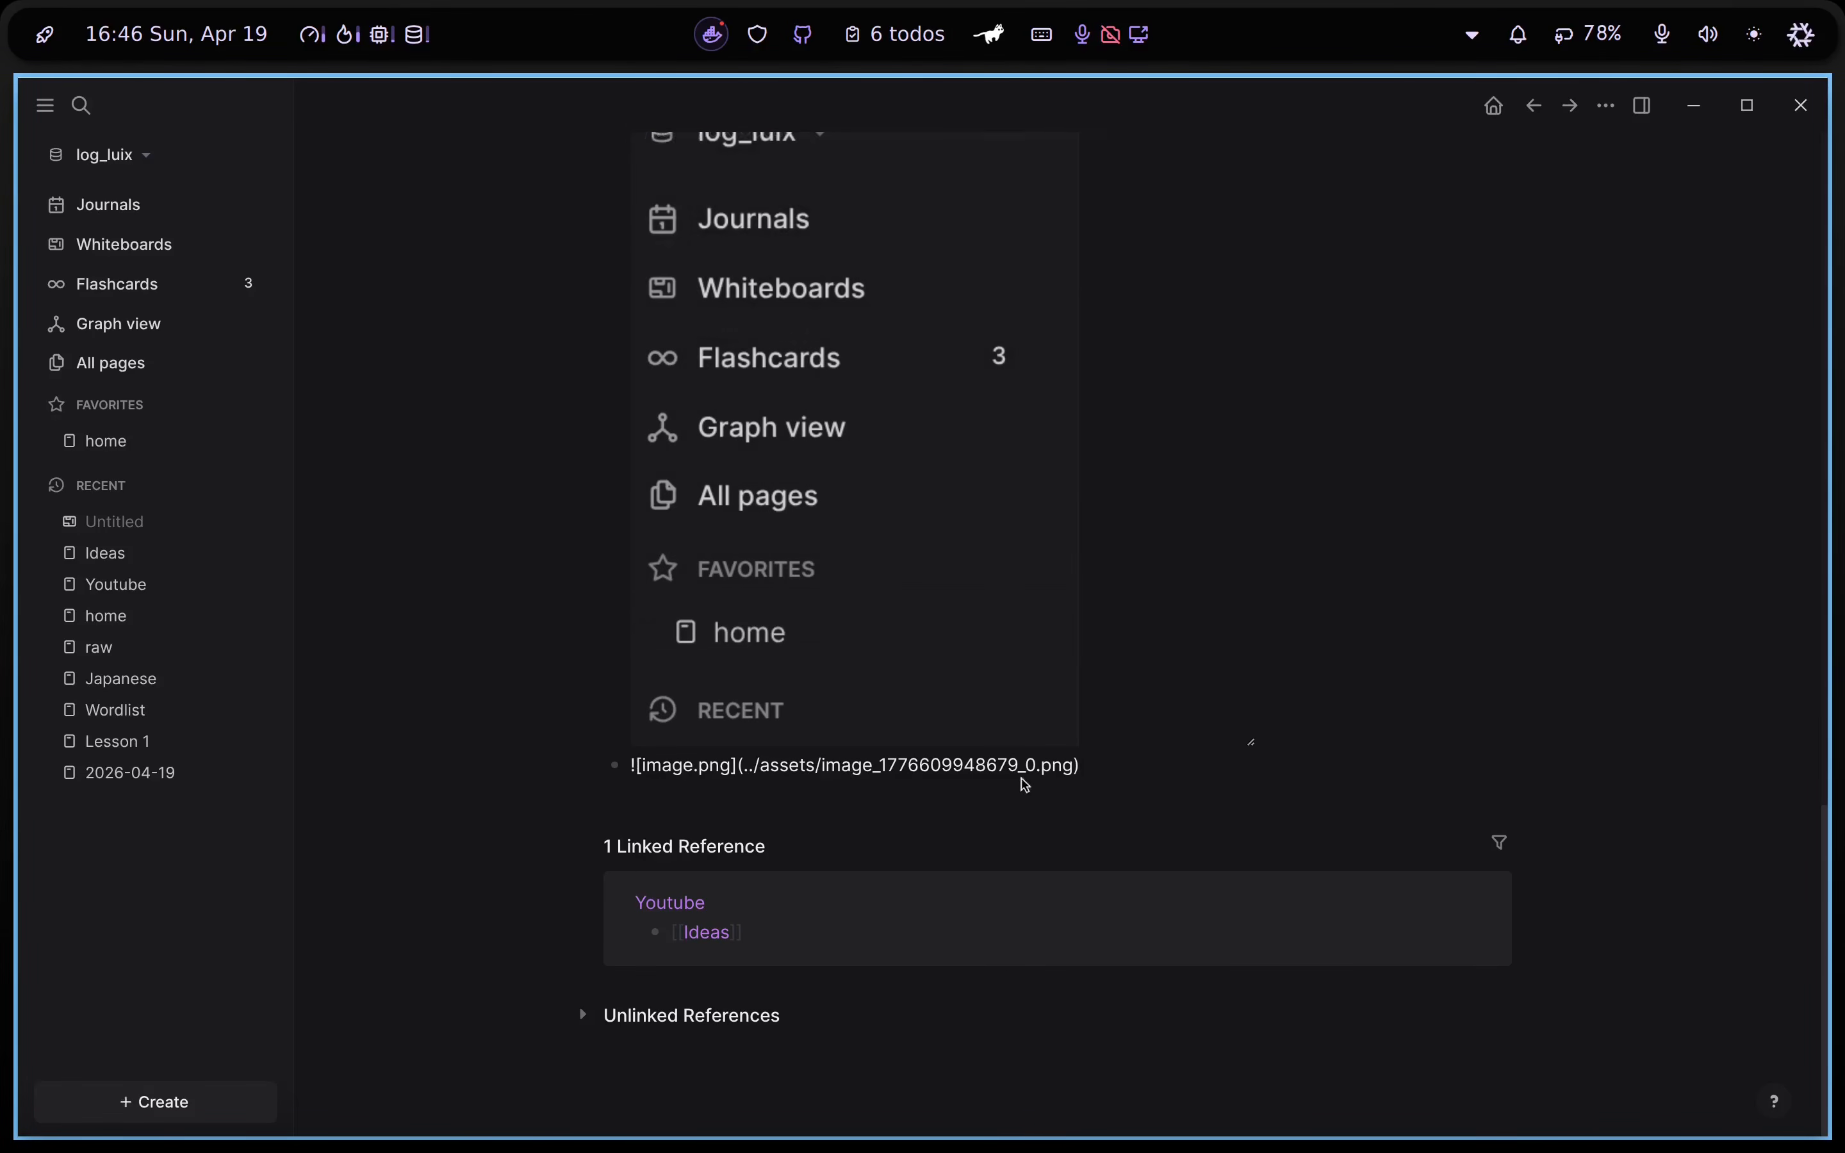
Review the Ideas page between its task list and the pasted sidebar images, and clear the duplicate image from the last block
scroll(851, 790, "up", 10)
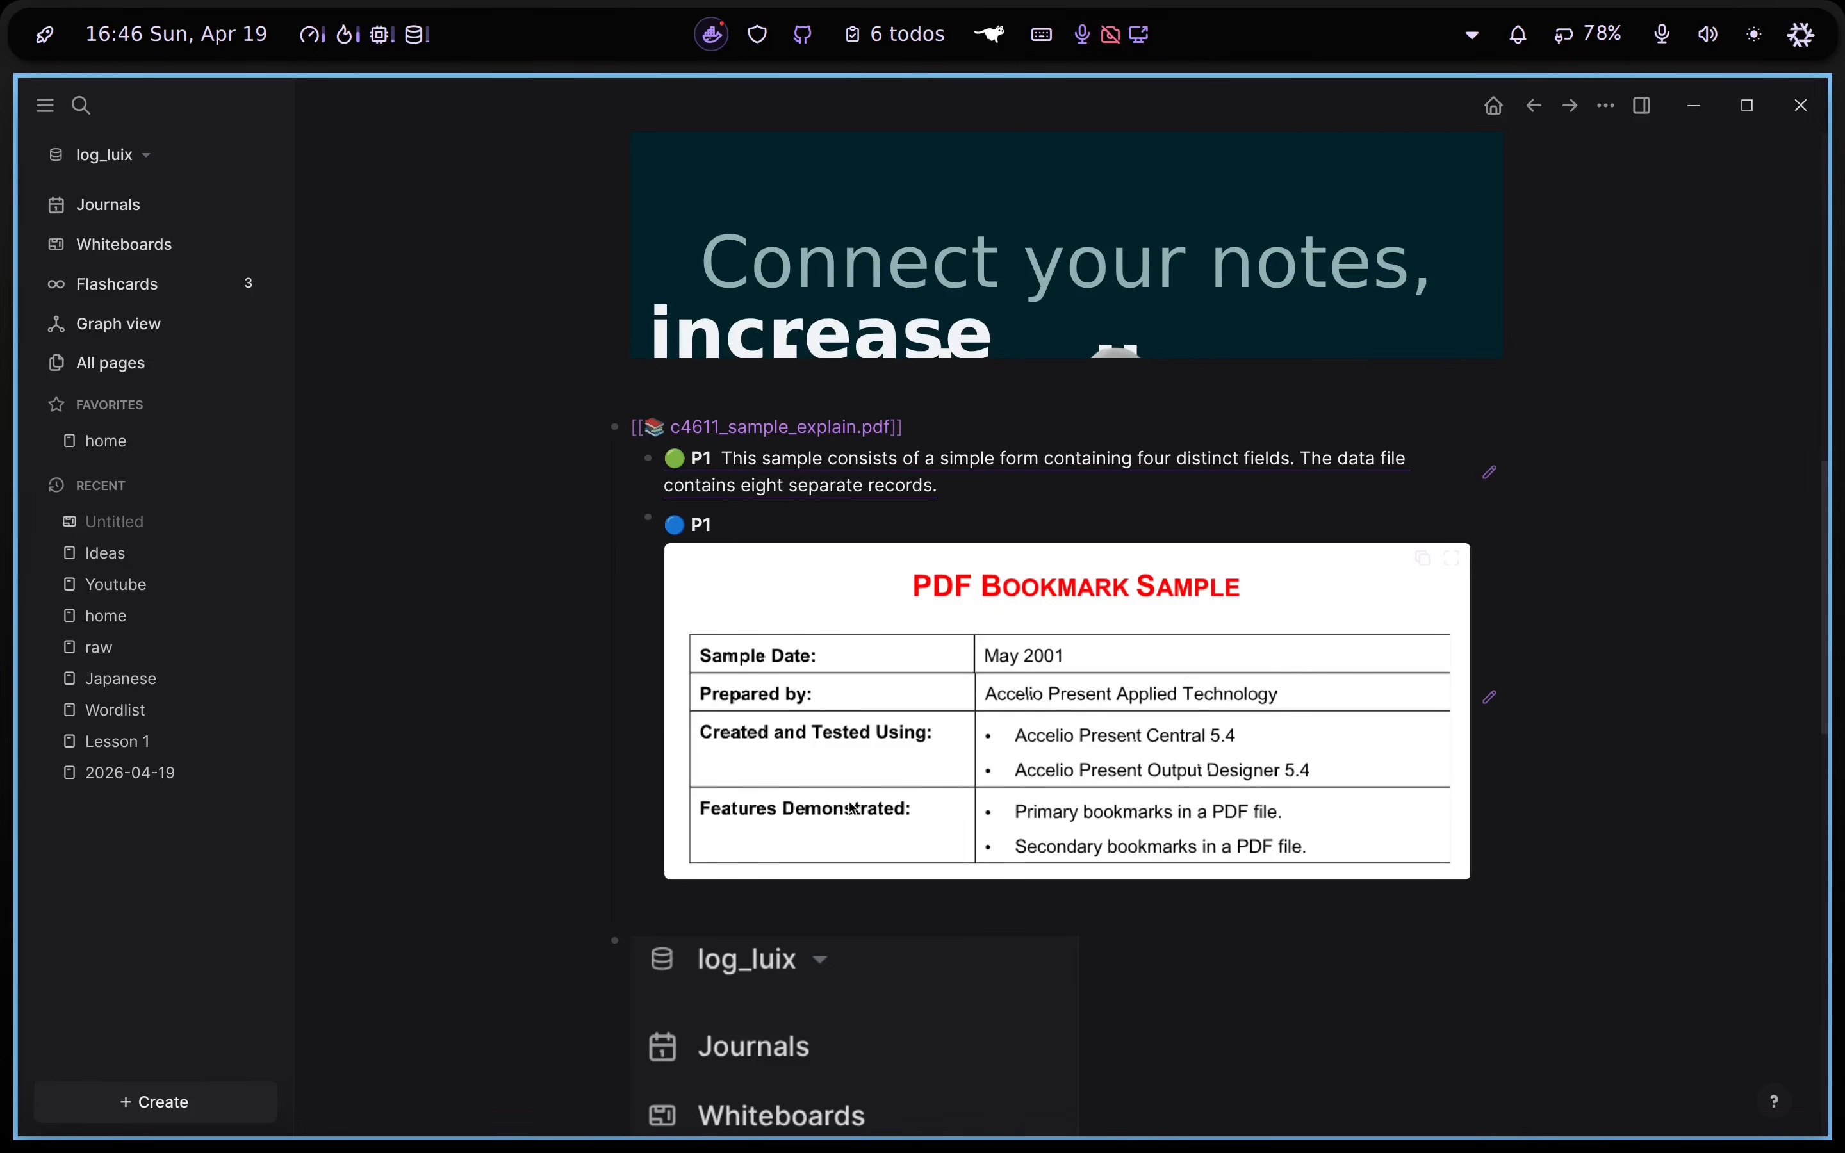
scroll(846, 774, "down", 8)
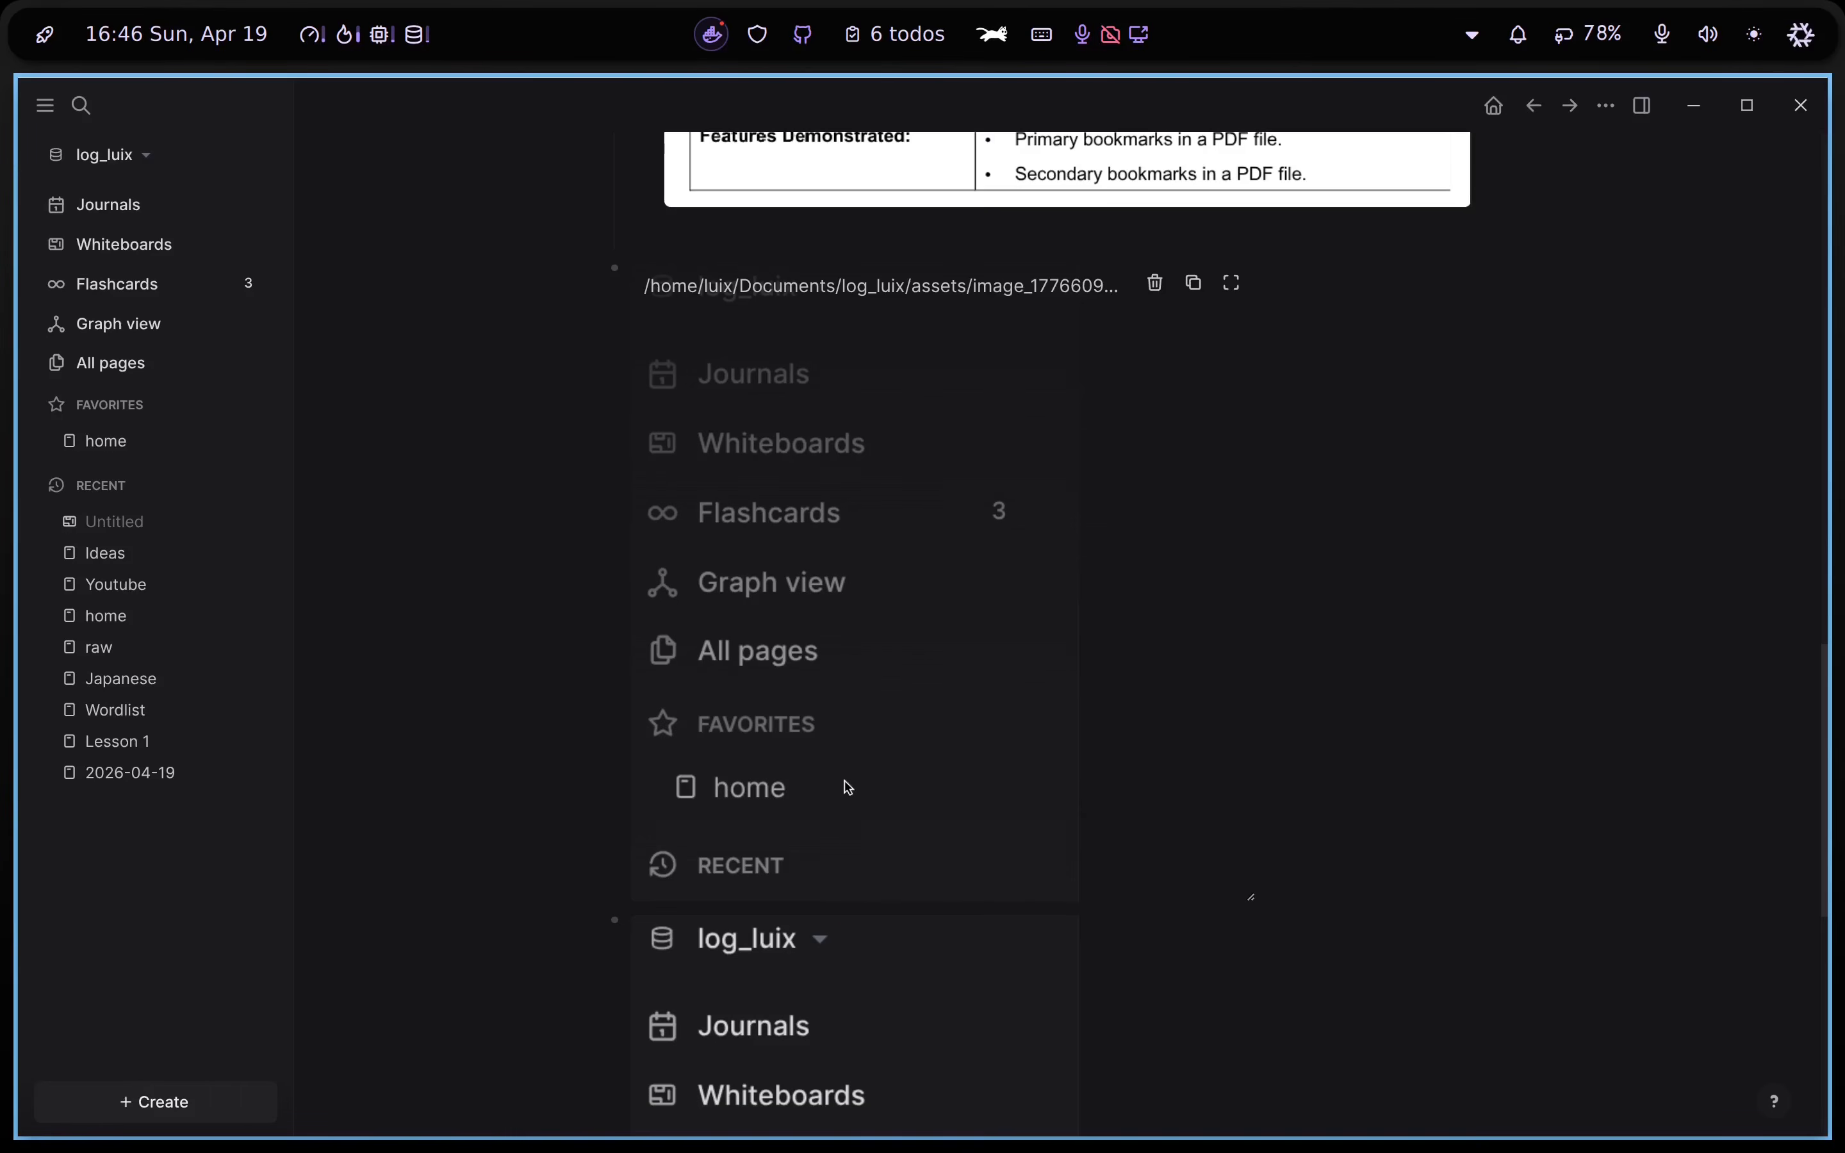
scroll(835, 629, "up", 20)
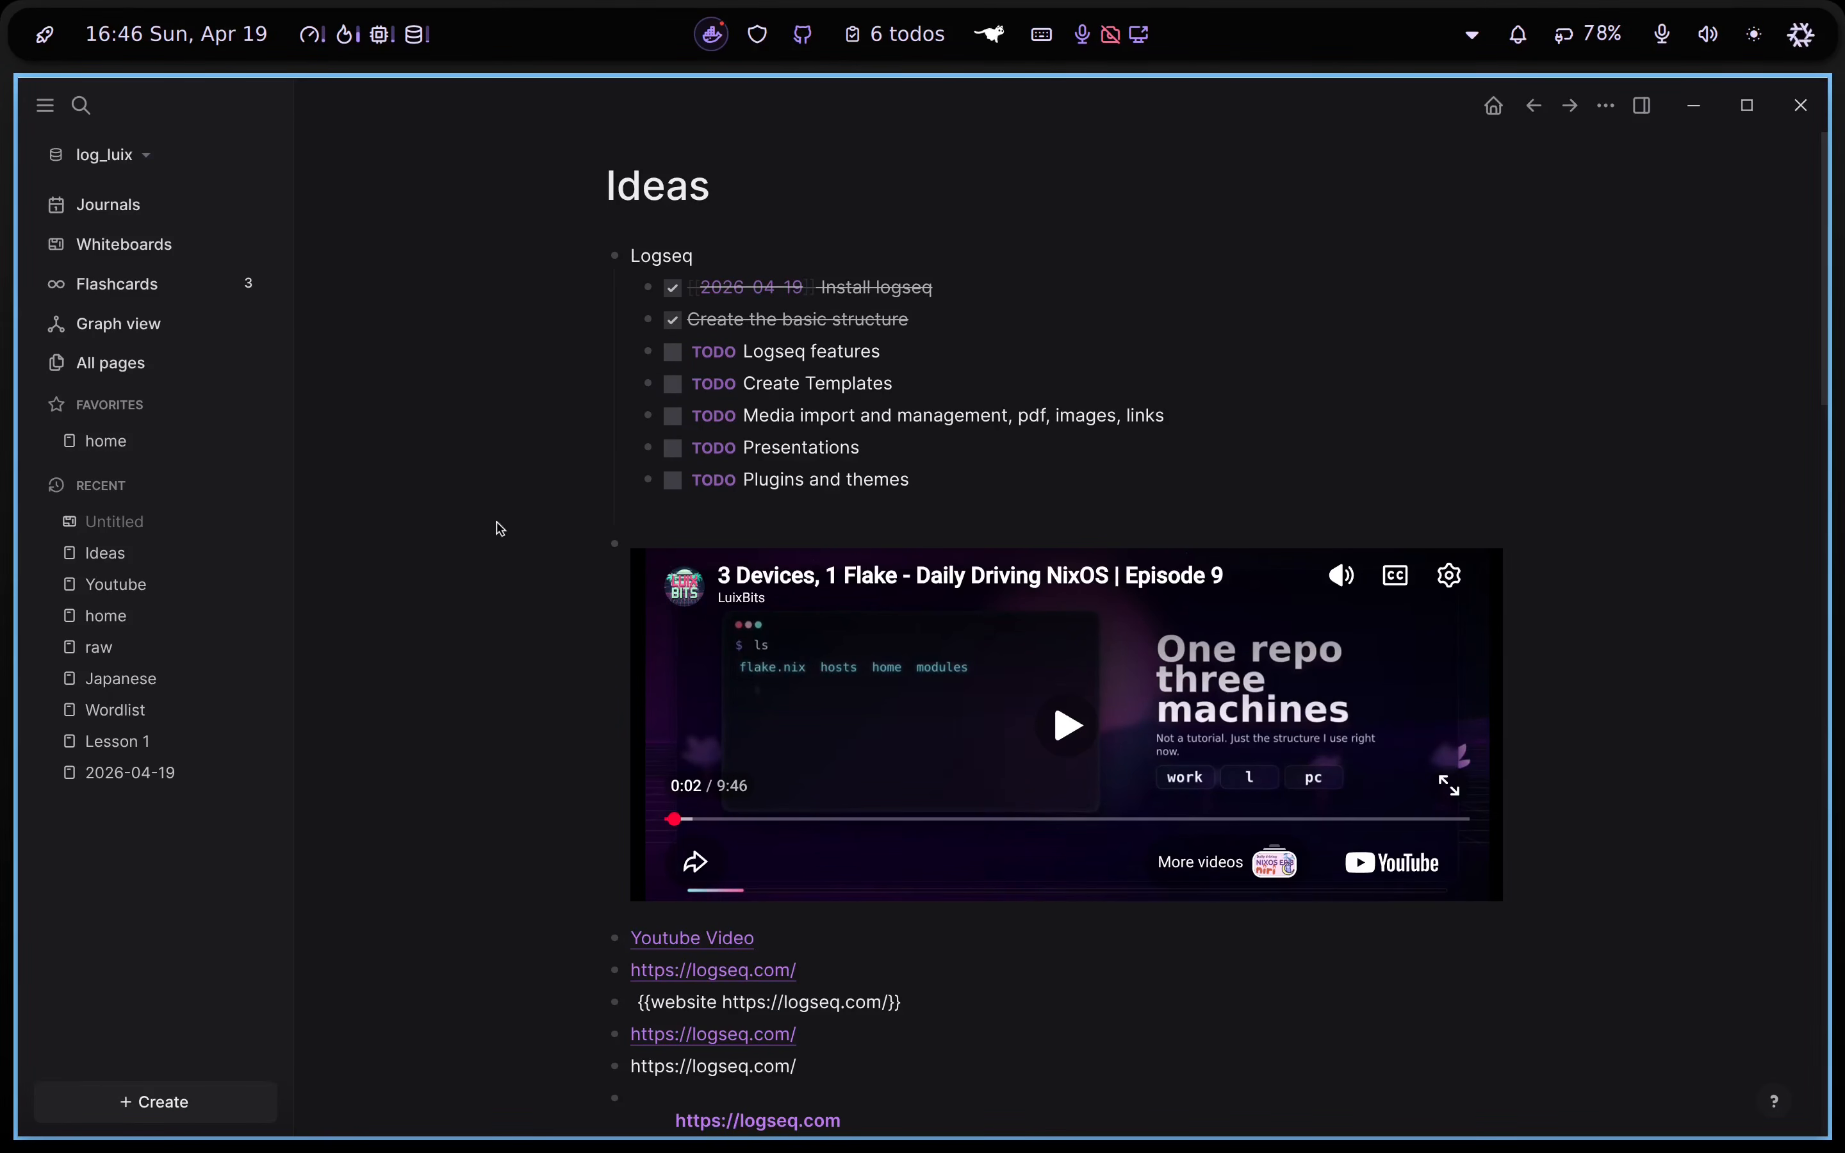
scroll(669, 544, "down", 20)
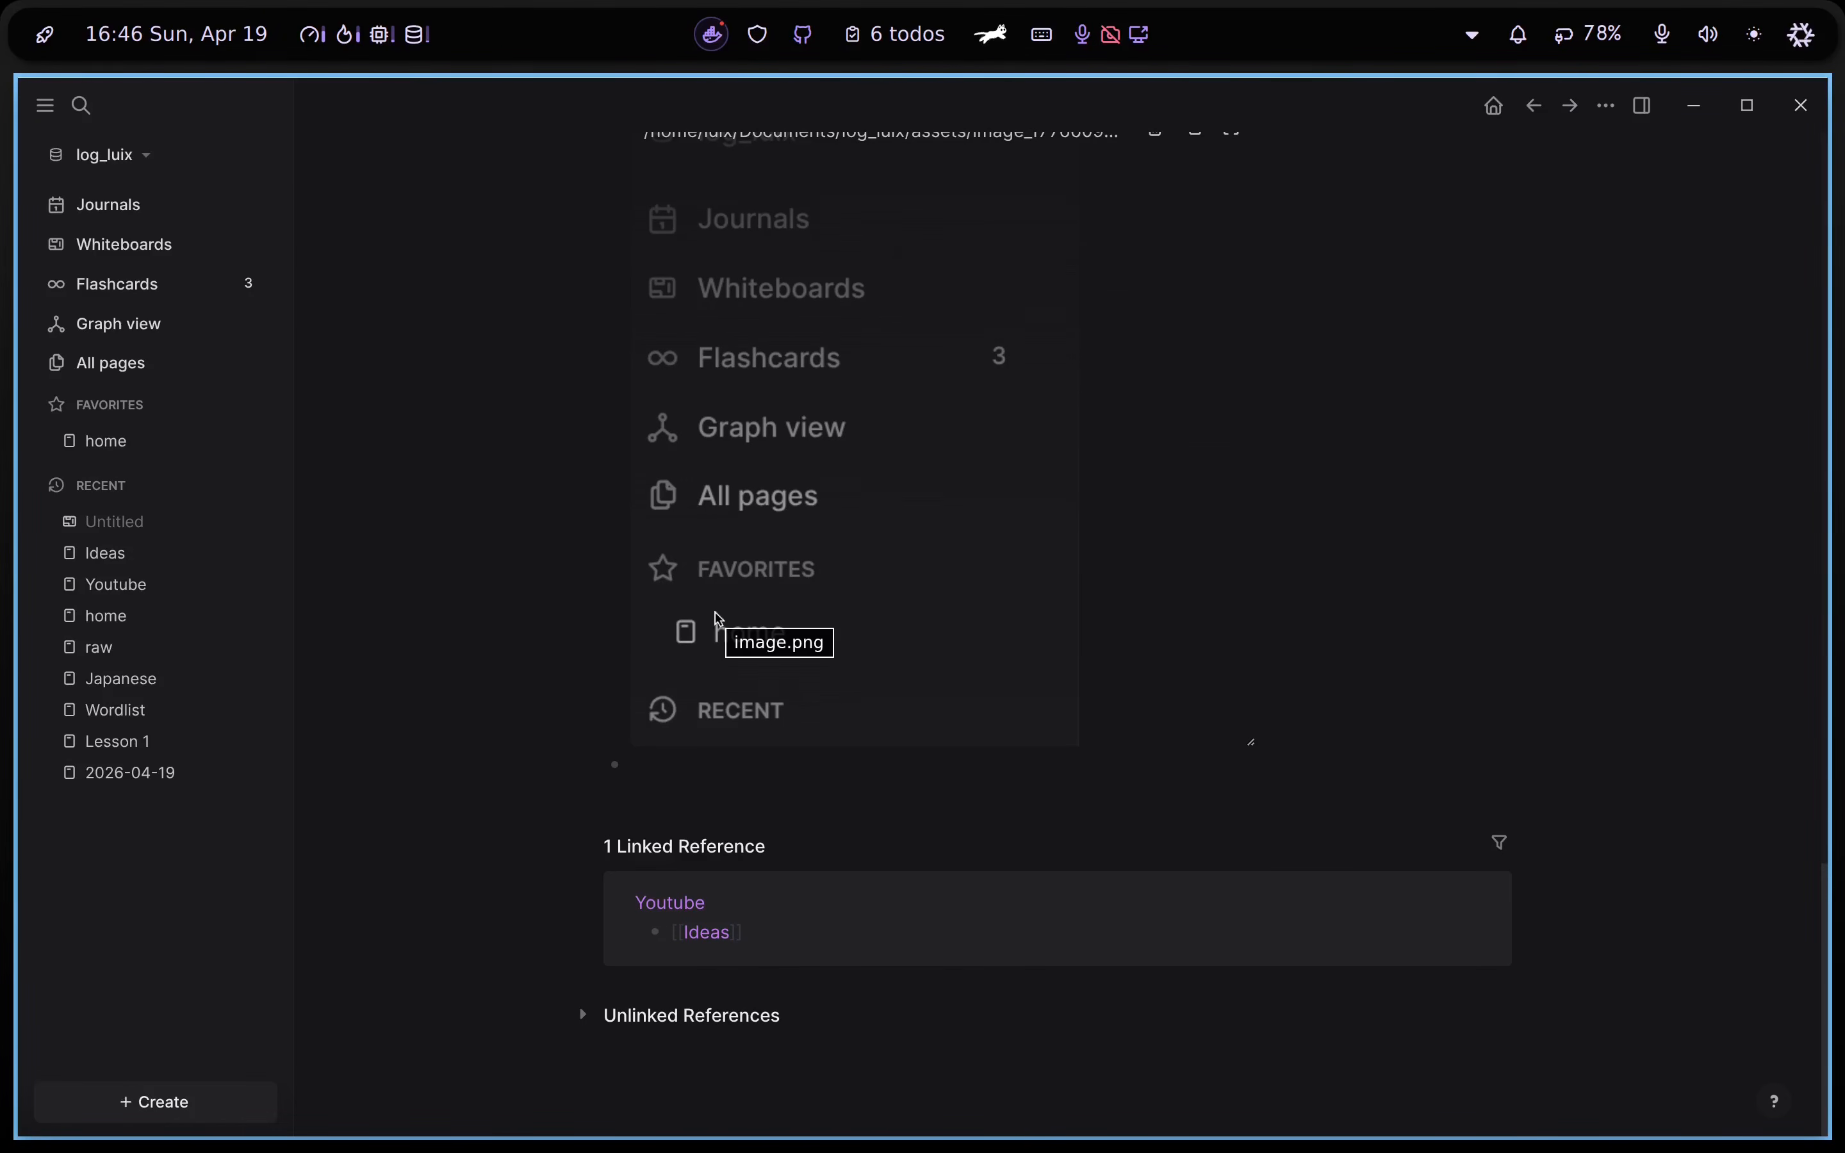
Add a numbered list of three "test" items and a completed "test" task below the sidebar image
type("/")
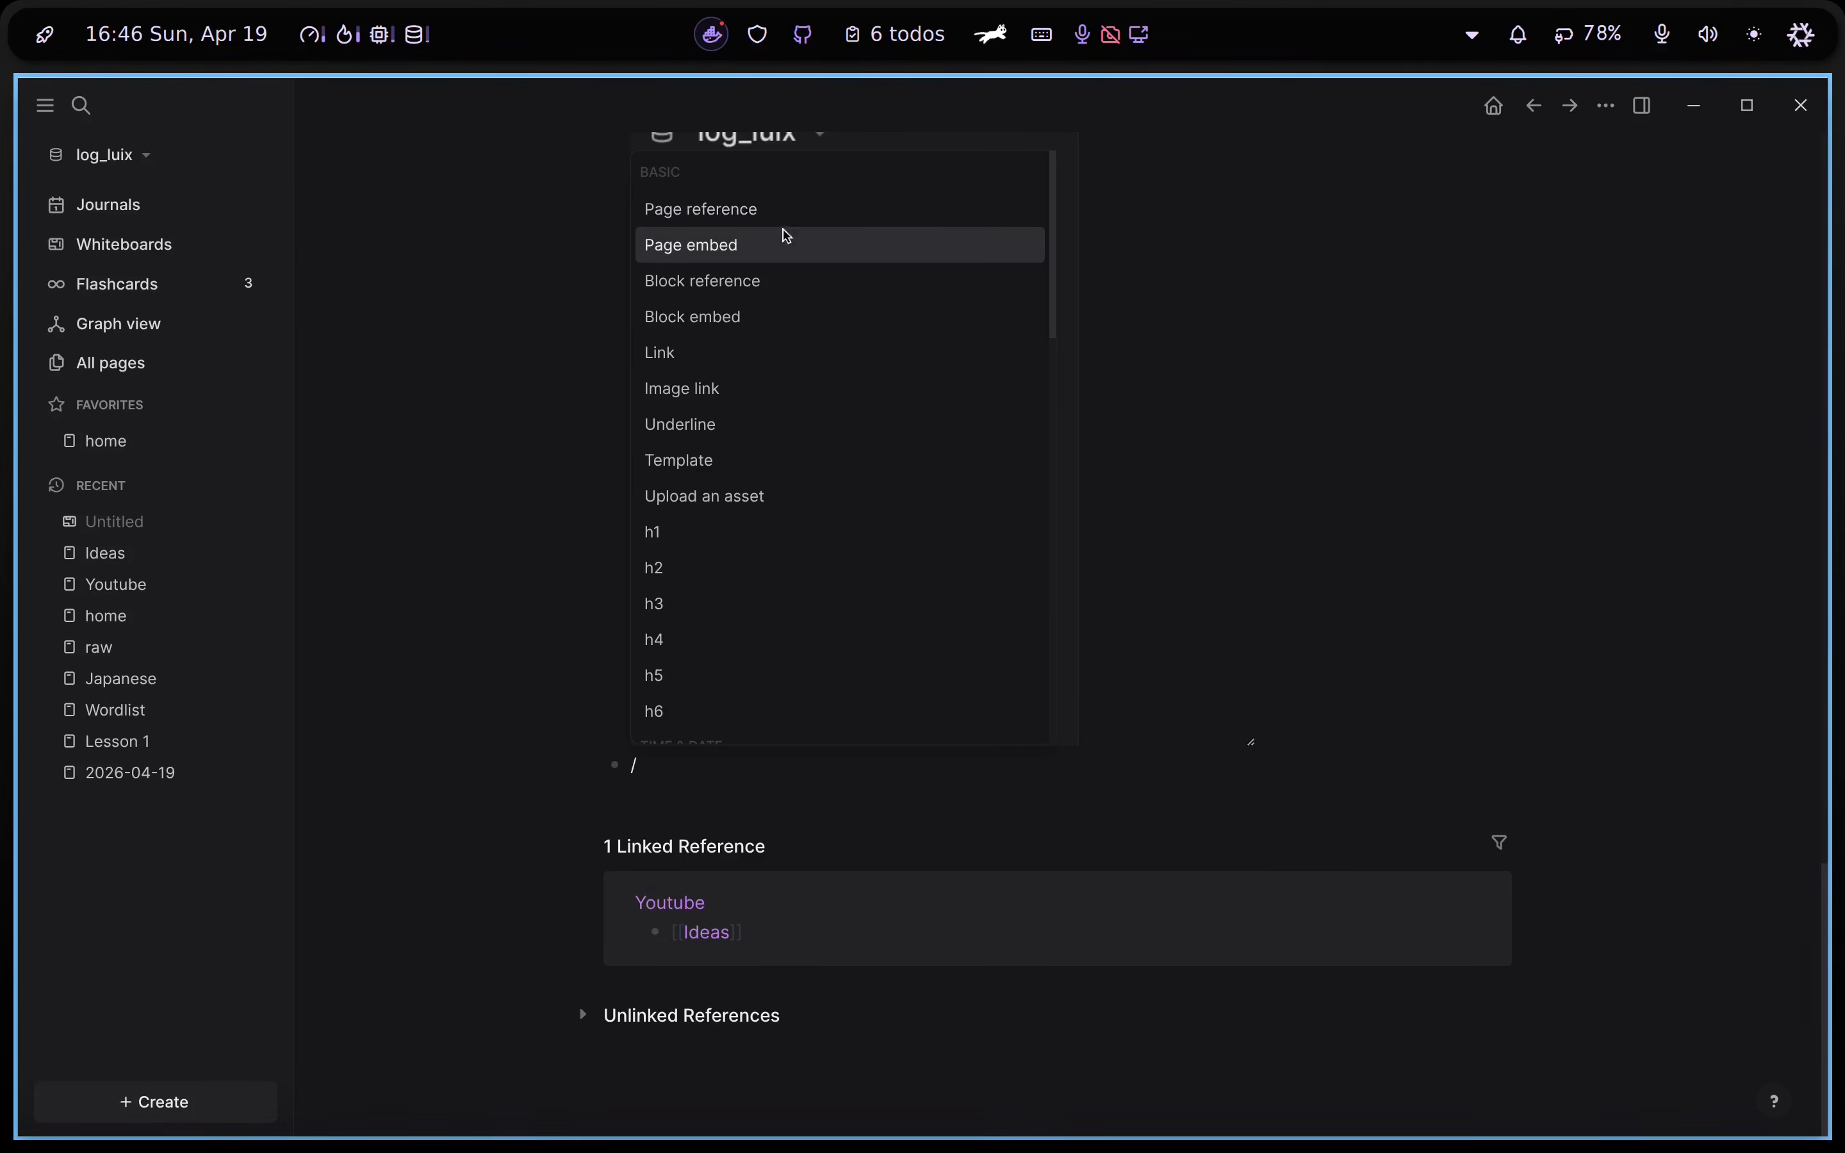
scroll(756, 311, "down", 2)
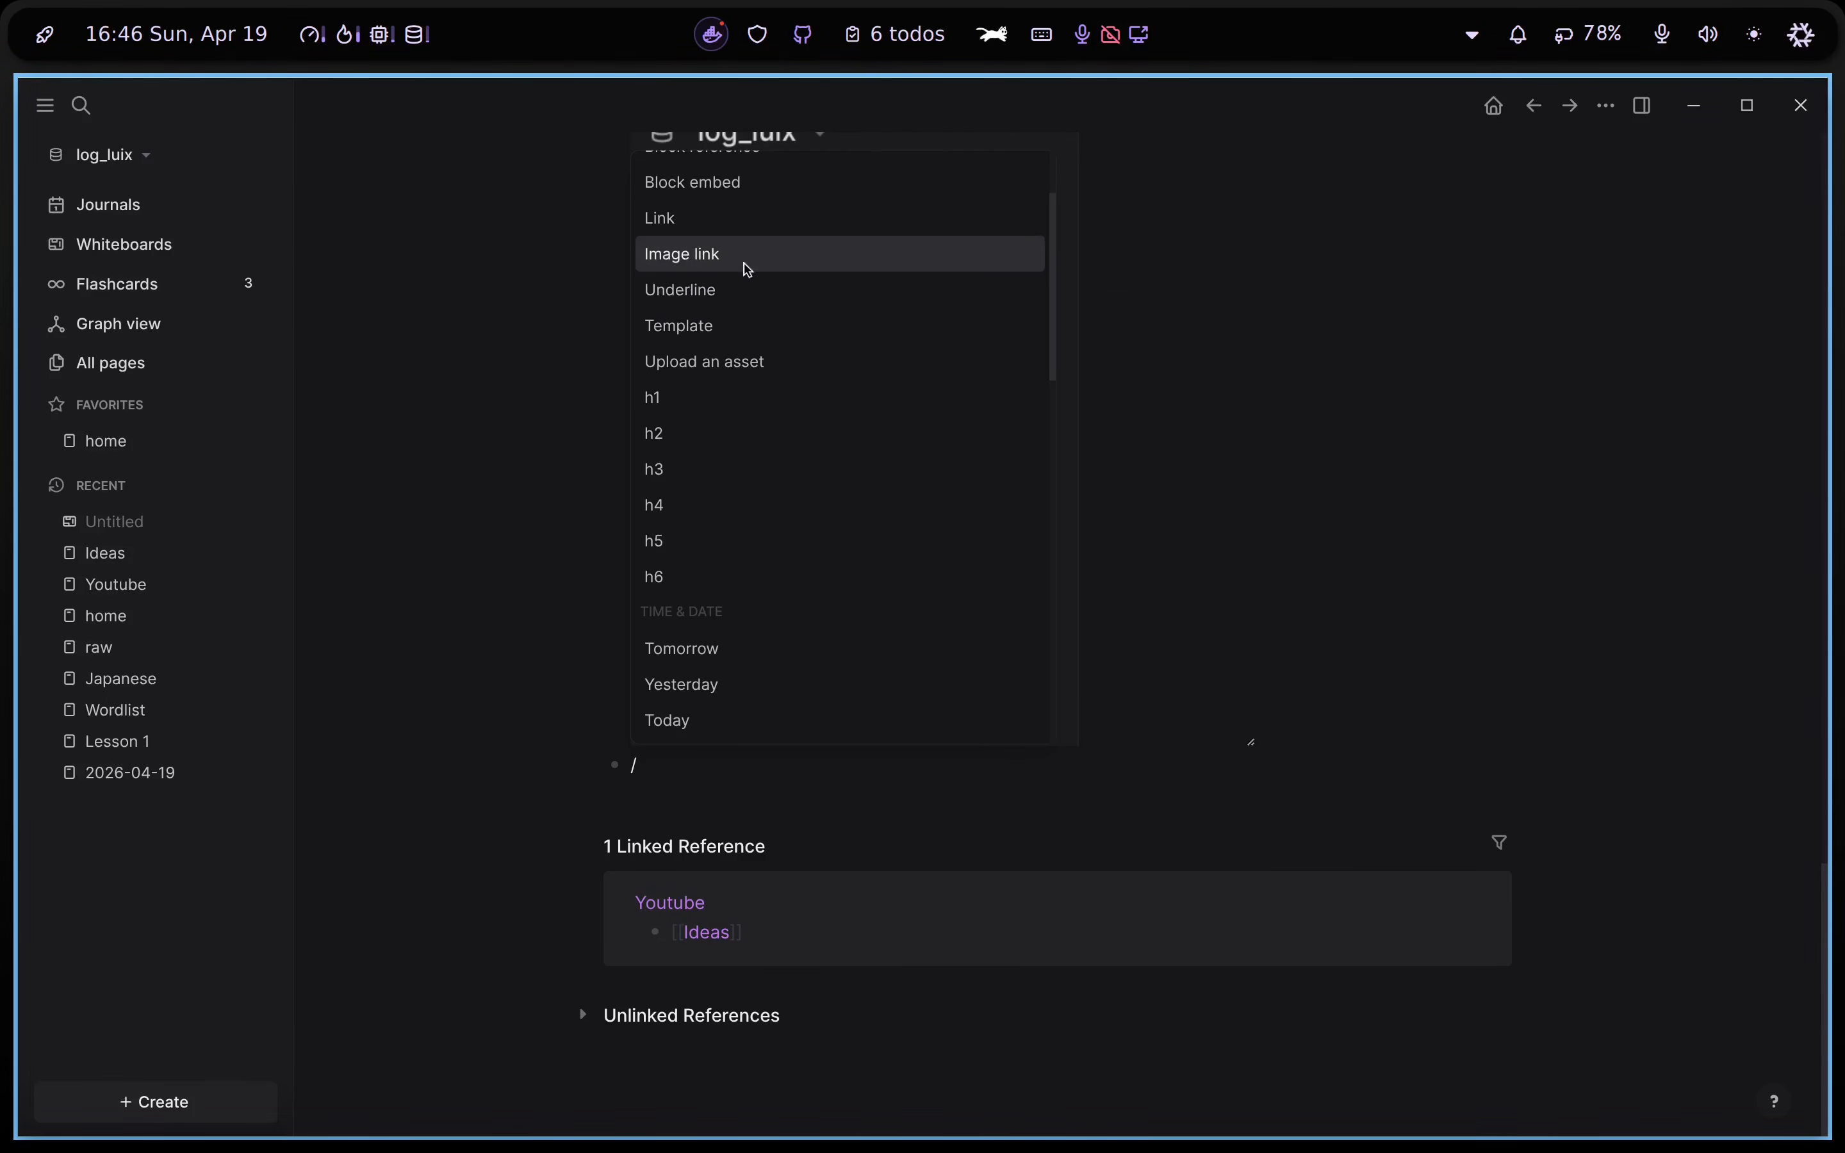
scroll(759, 355, "down", 2)
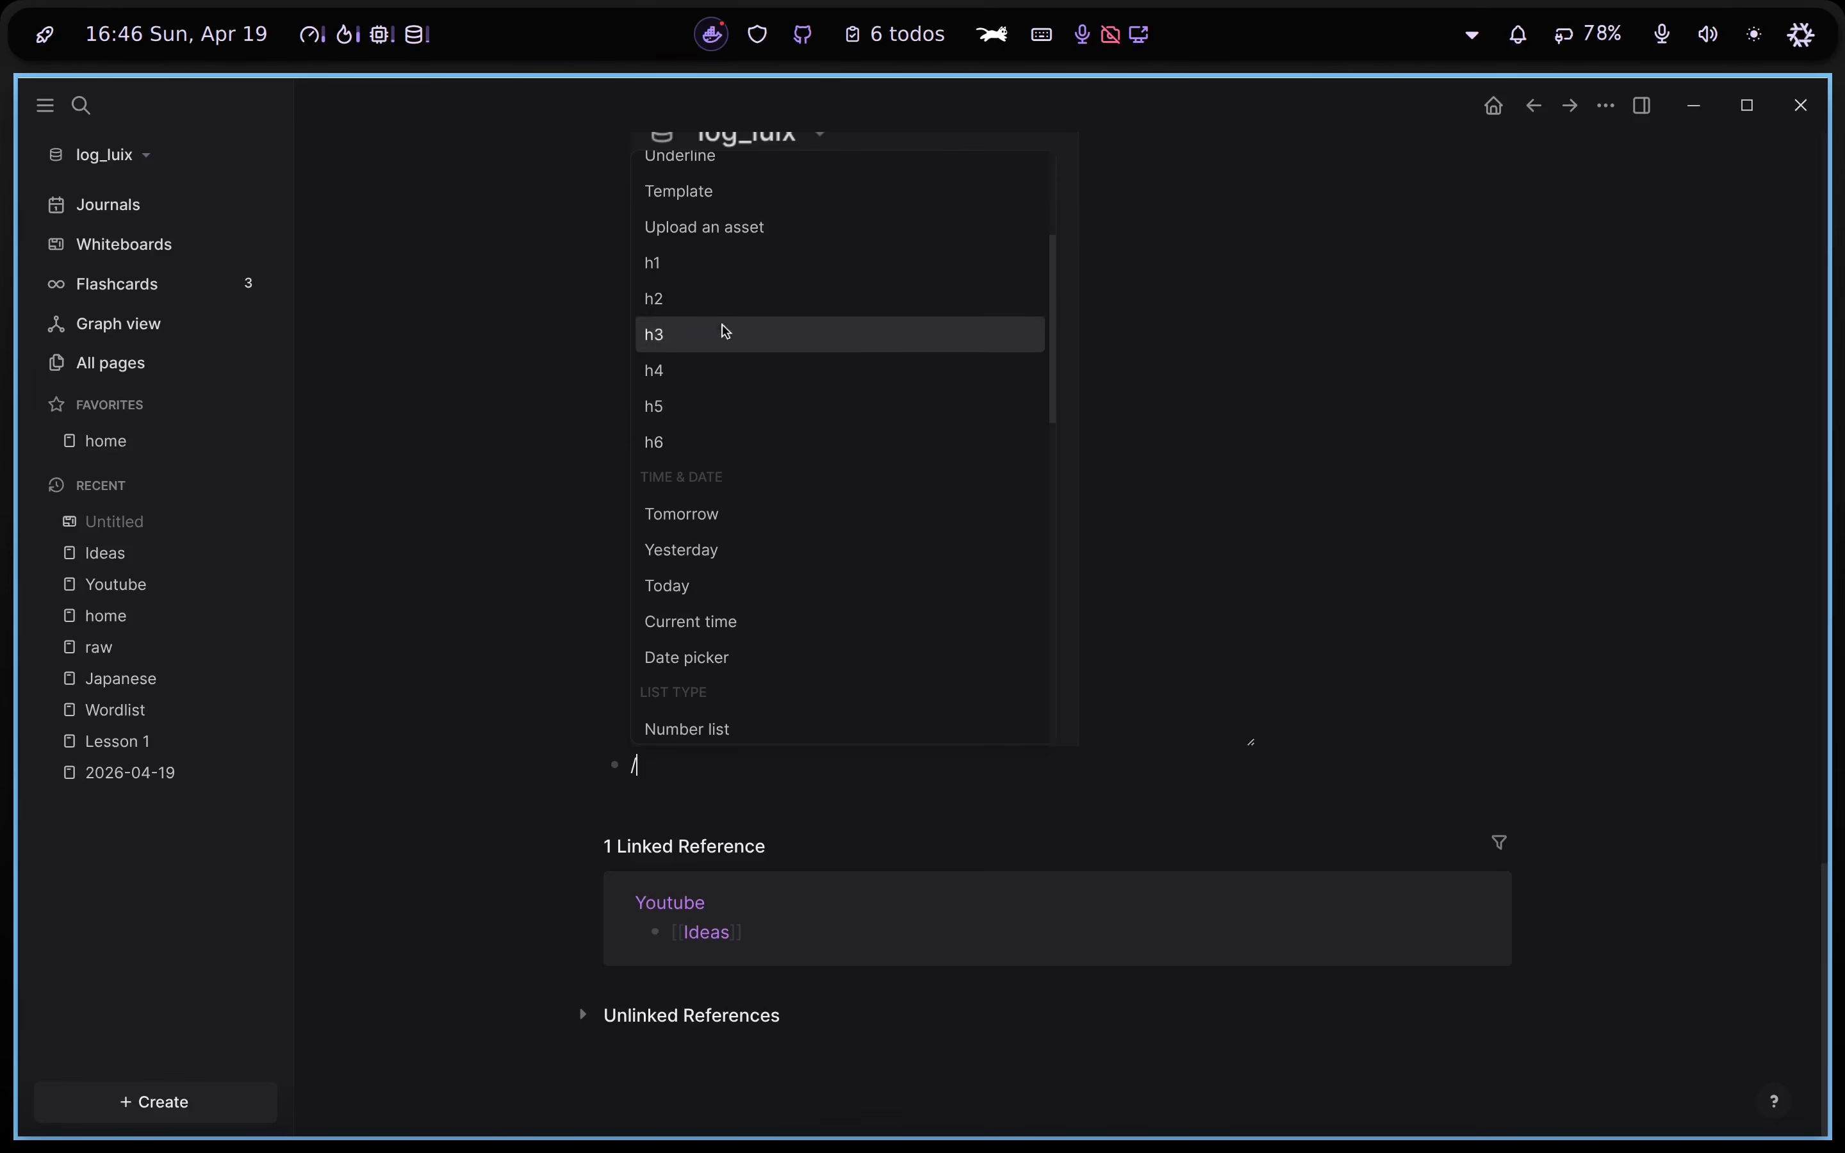
scroll(758, 494, "down", 2)
scroll(785, 496, "down", 2)
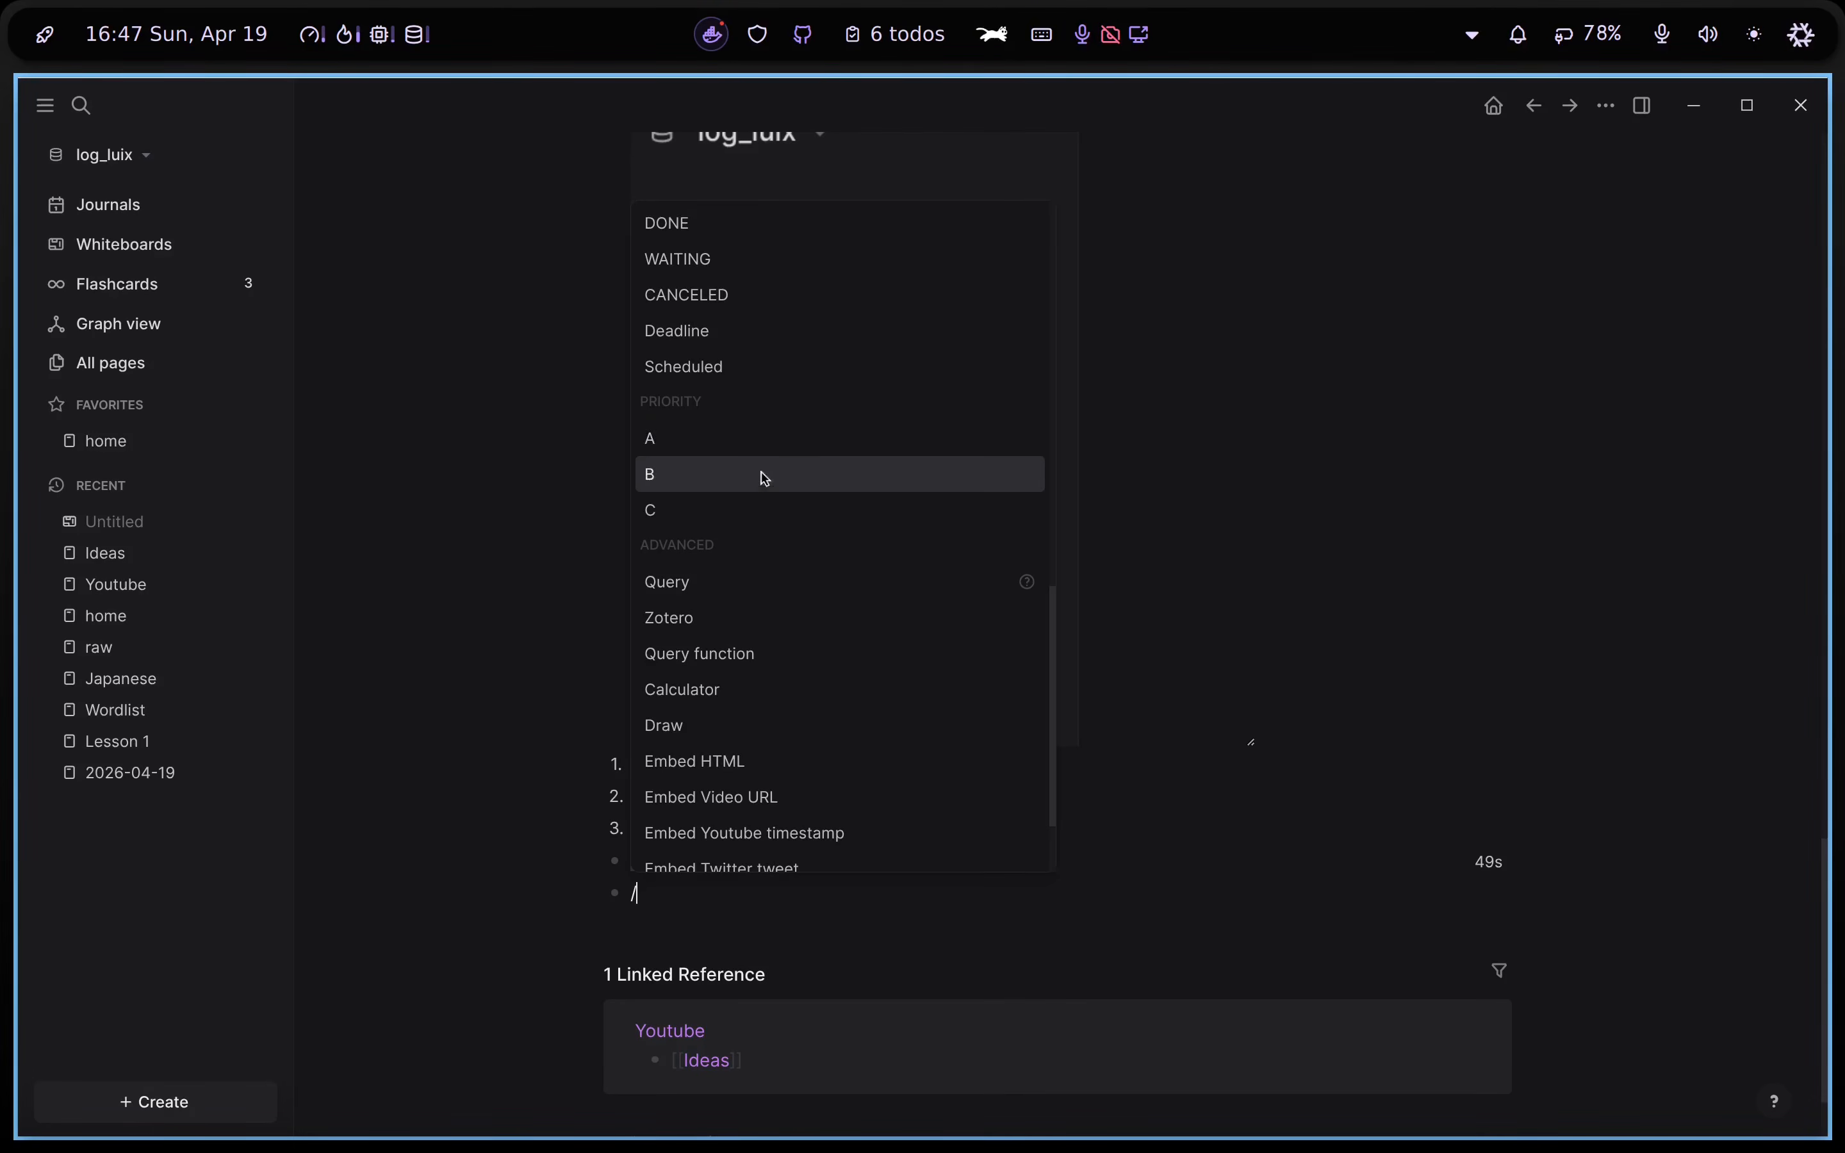
Insert a Draw canvas in the block below the completed "test" task
scroll(760, 519, "up", 3)
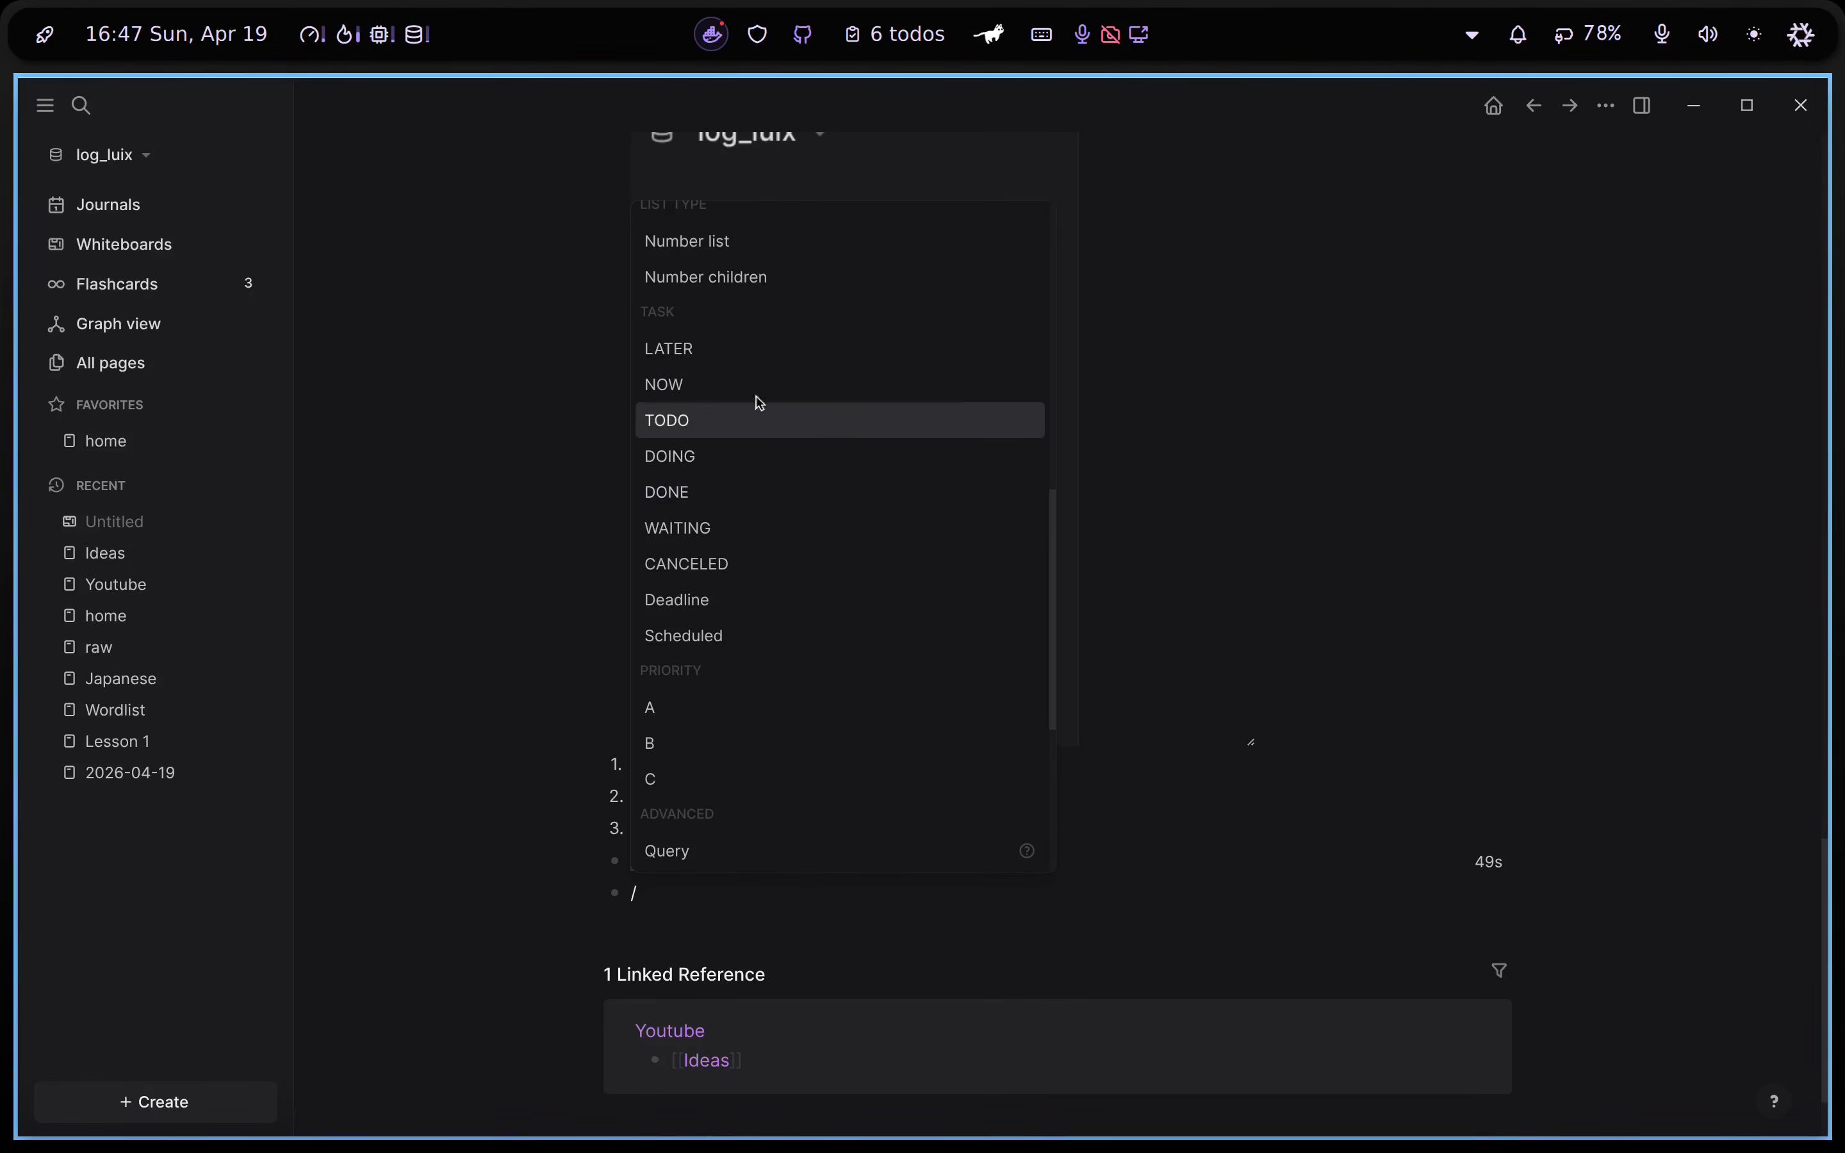
scroll(747, 533, "down", 3)
scroll(762, 577, "down", 2)
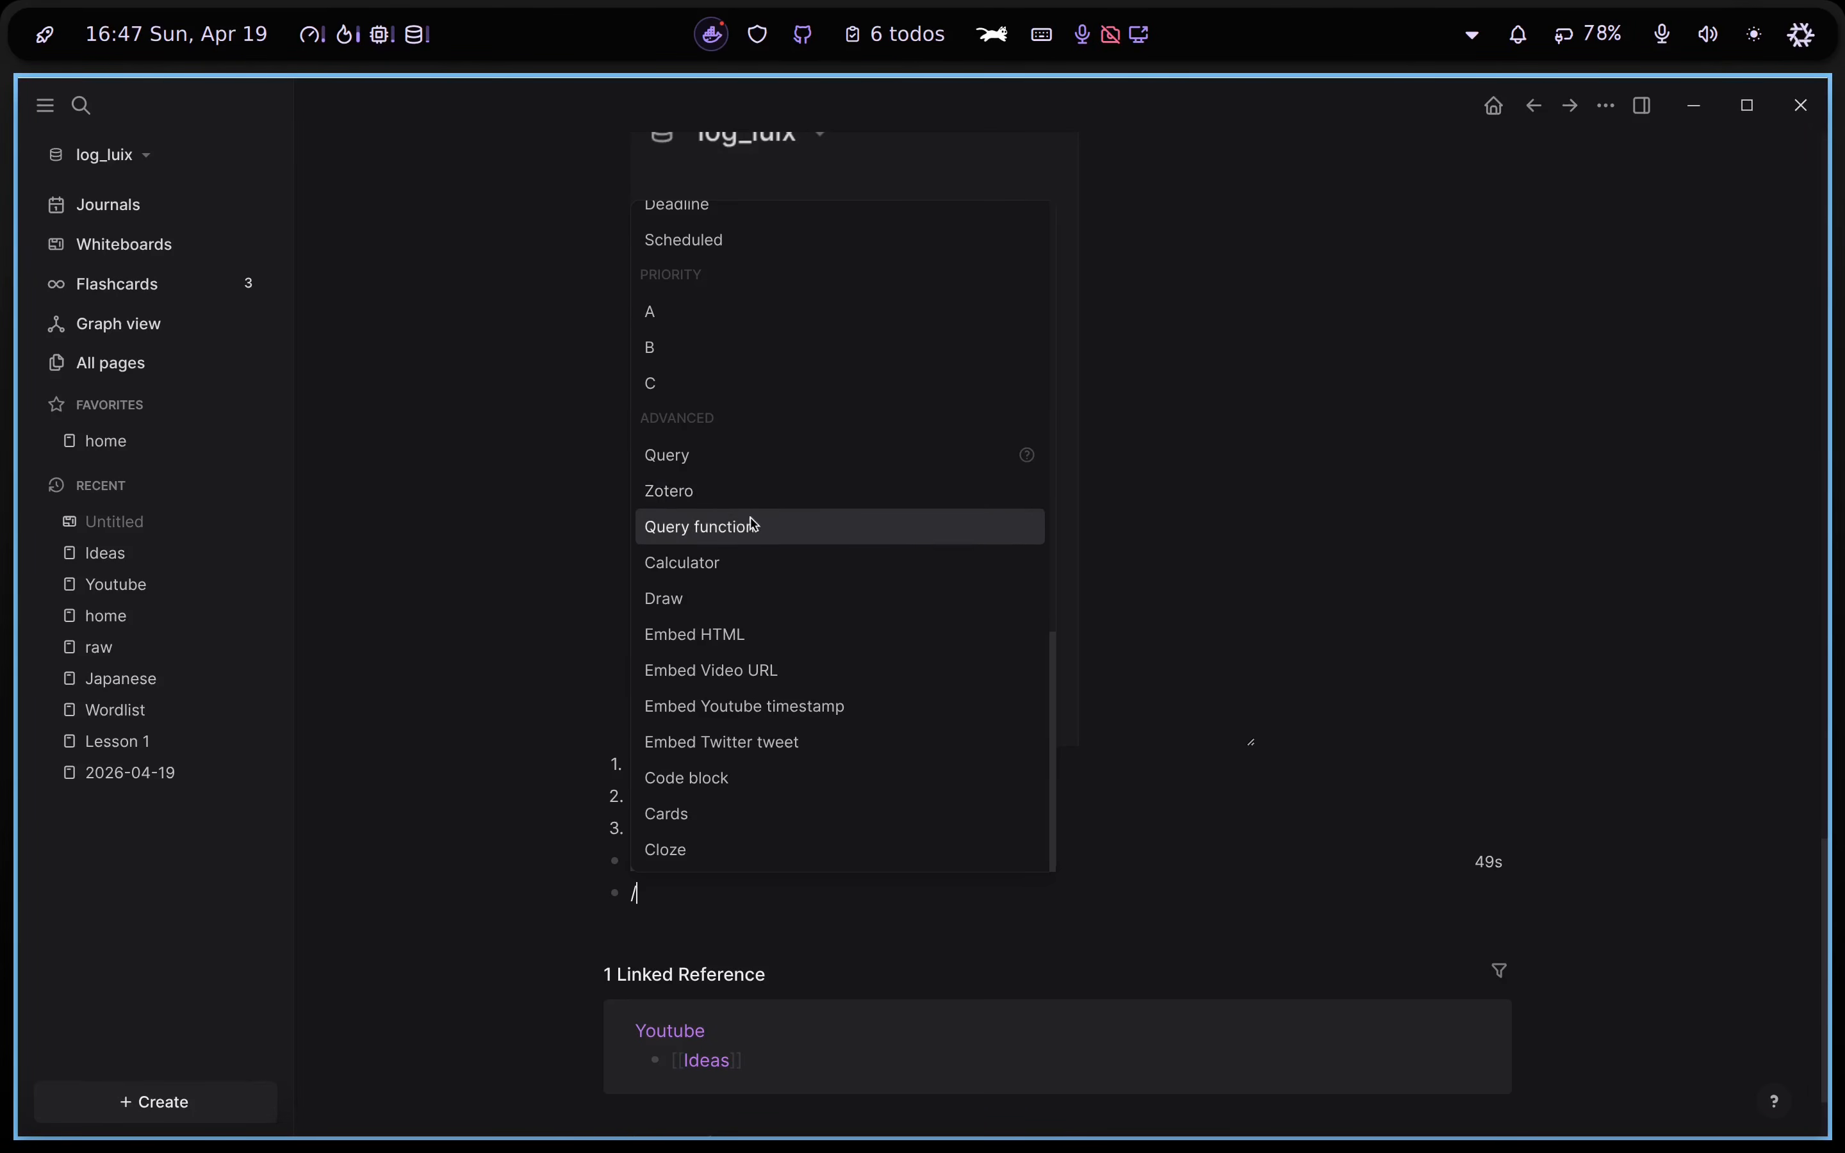
scroll(762, 595, "down", 2)
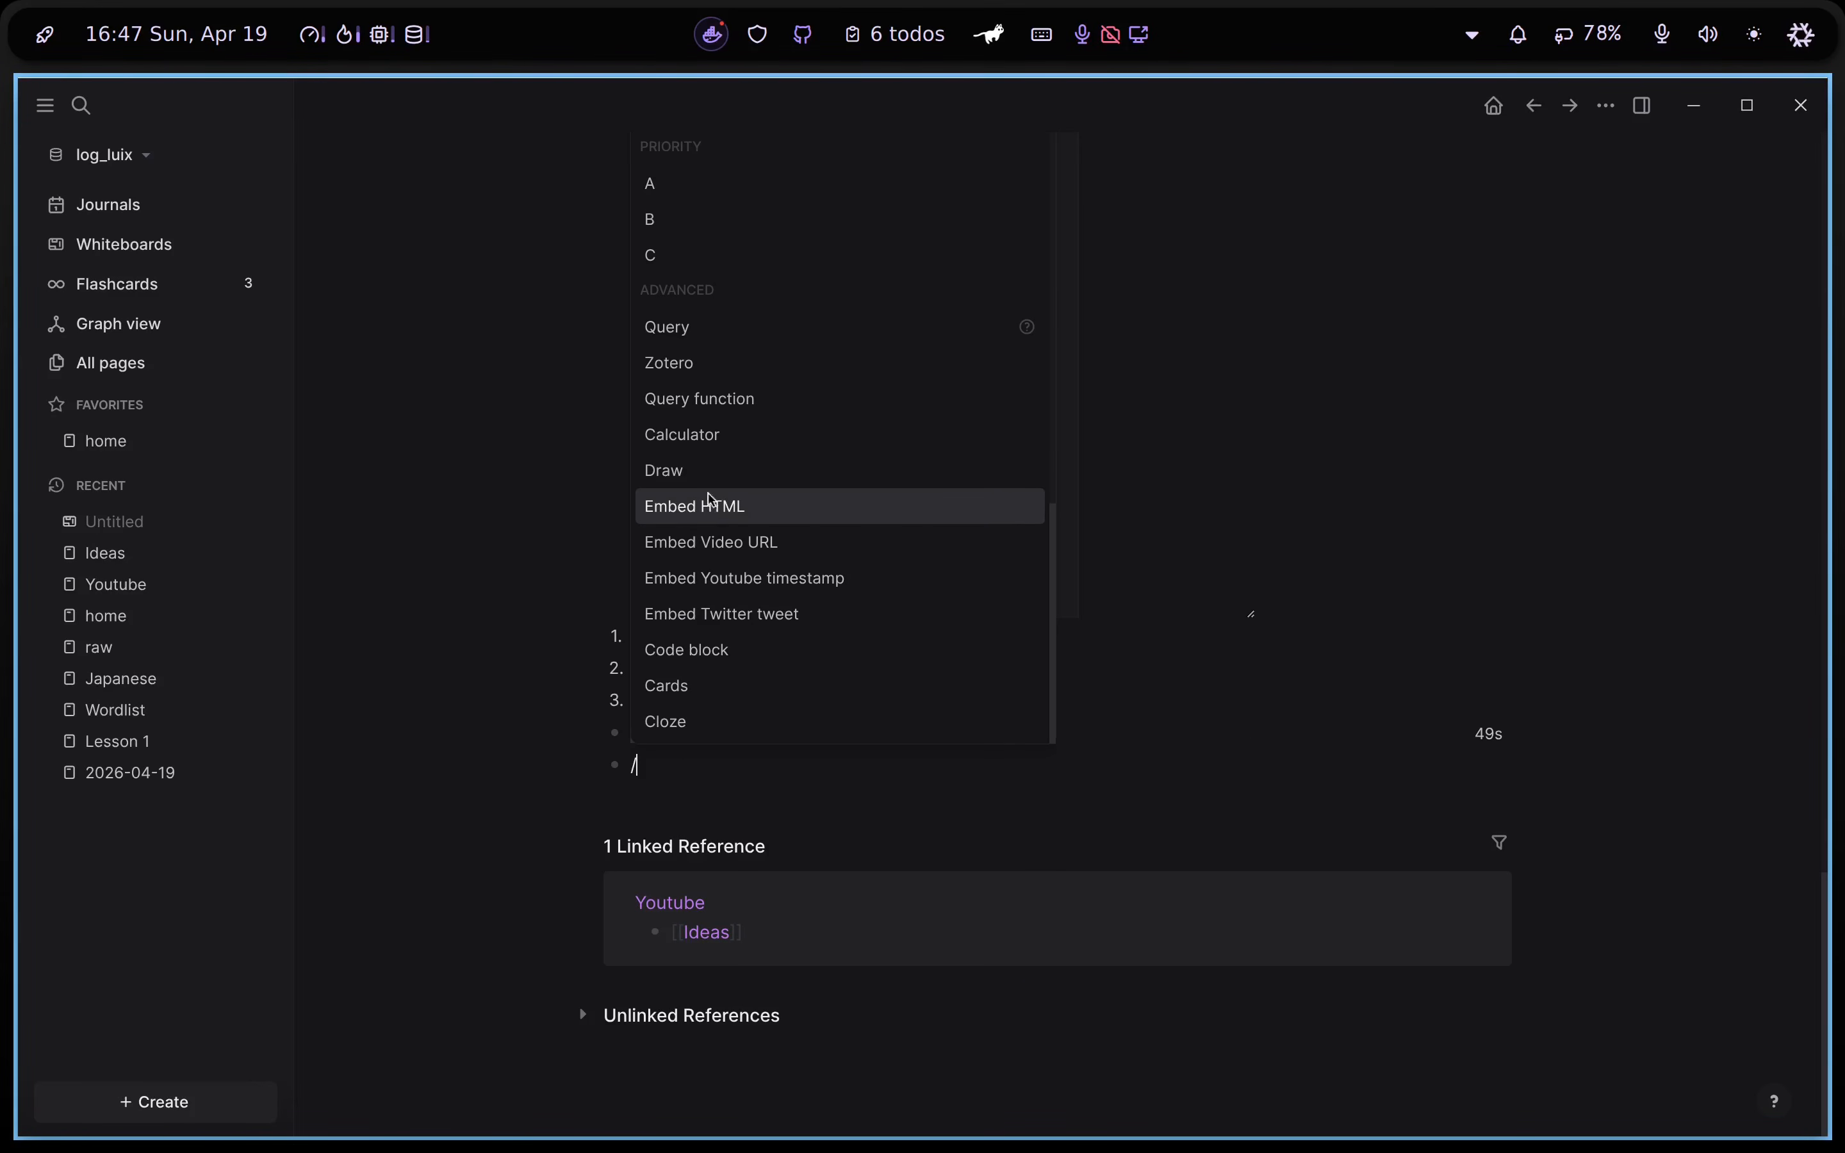
left_click(721, 470)
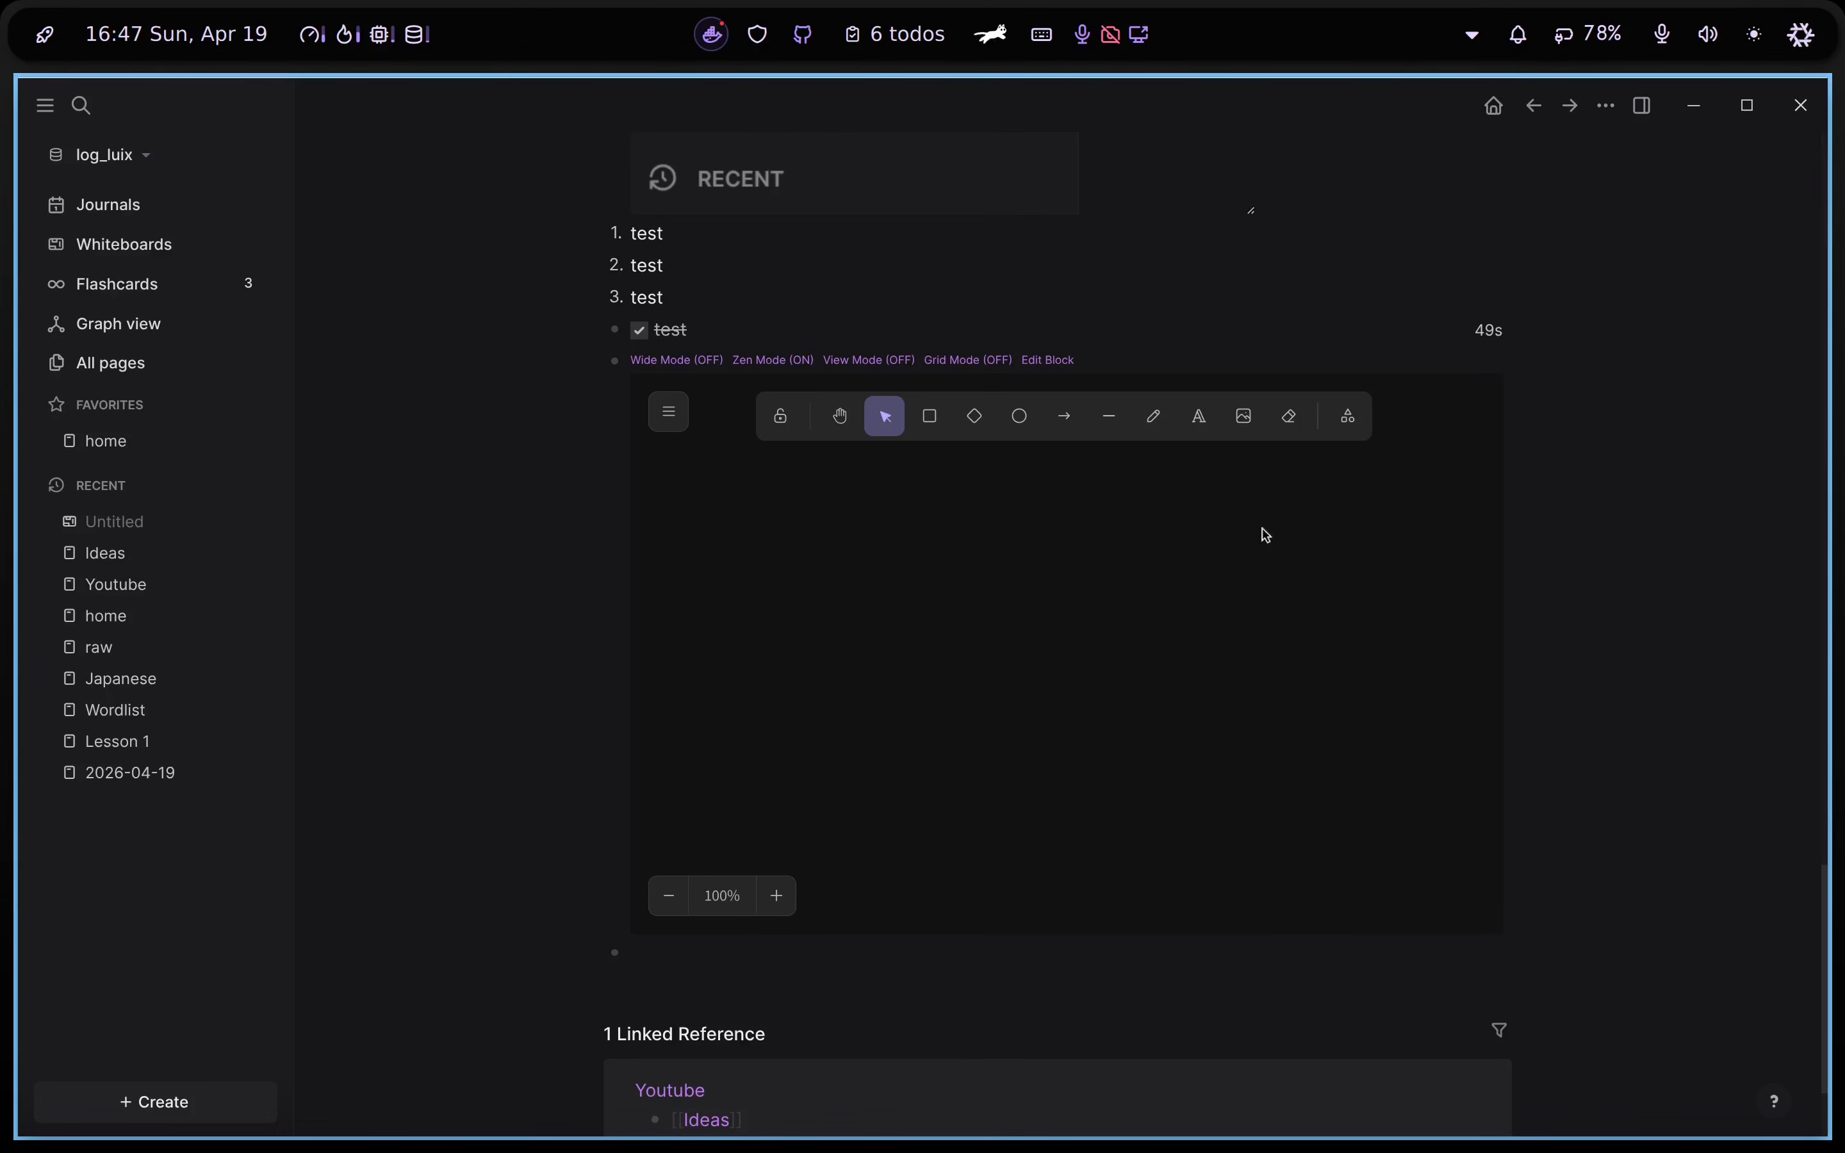
Sketch a long-bodied creature with a face and short legs freehand on the canvas
left_click(1163, 424)
mouse_move(1013, 633)
left_mouse_down()
mouse_move(1017, 701)
mouse_move(1259, 709)
mouse_move(1224, 641)
mouse_move(1011, 640)
left_mouse_up()
mouse_move(1287, 661)
left_mouse_down()
mouse_move(1241, 673)
mouse_move(1275, 638)
left_mouse_up()
left_click_drag(1137, 705, 1153, 697)
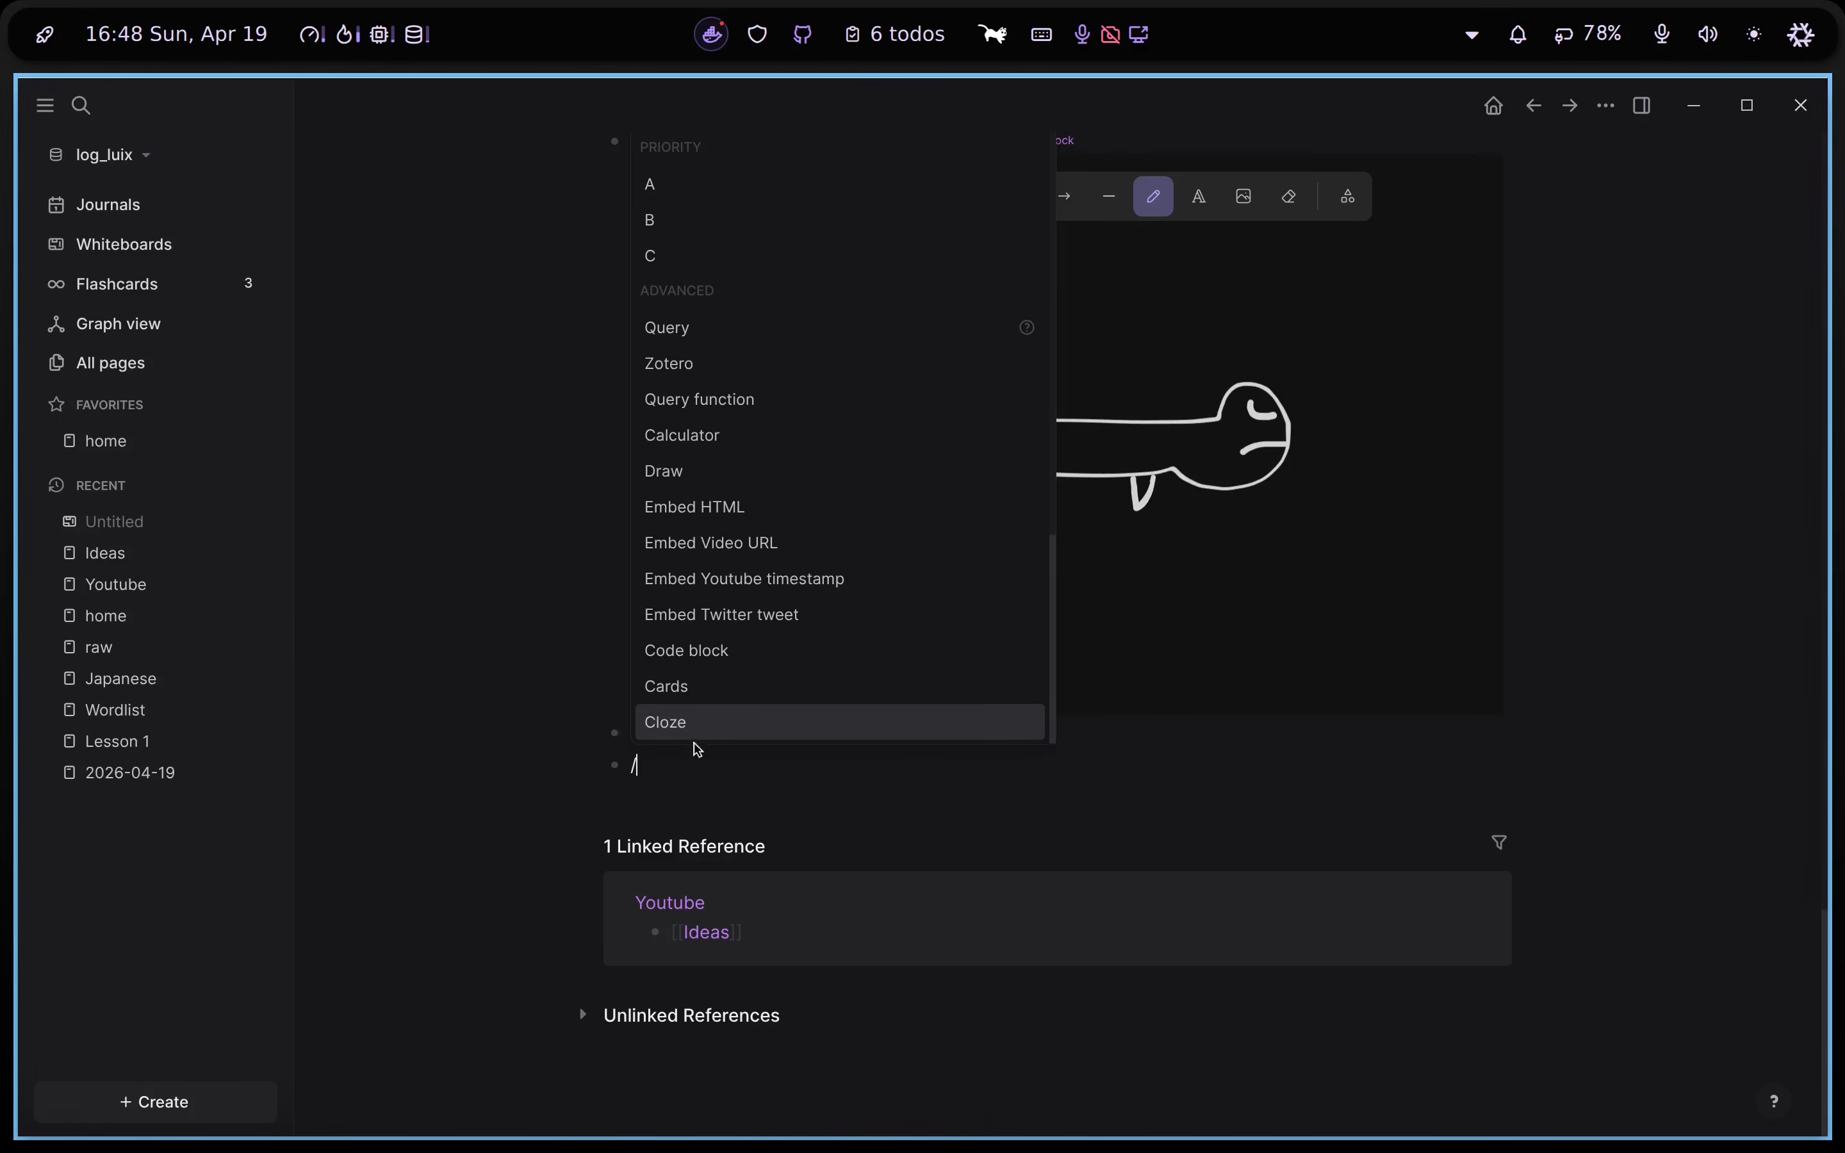
Add a cloze reading "here is a hidden text" below the drawing, and mark the Logseq features task as done
left_click(705, 734)
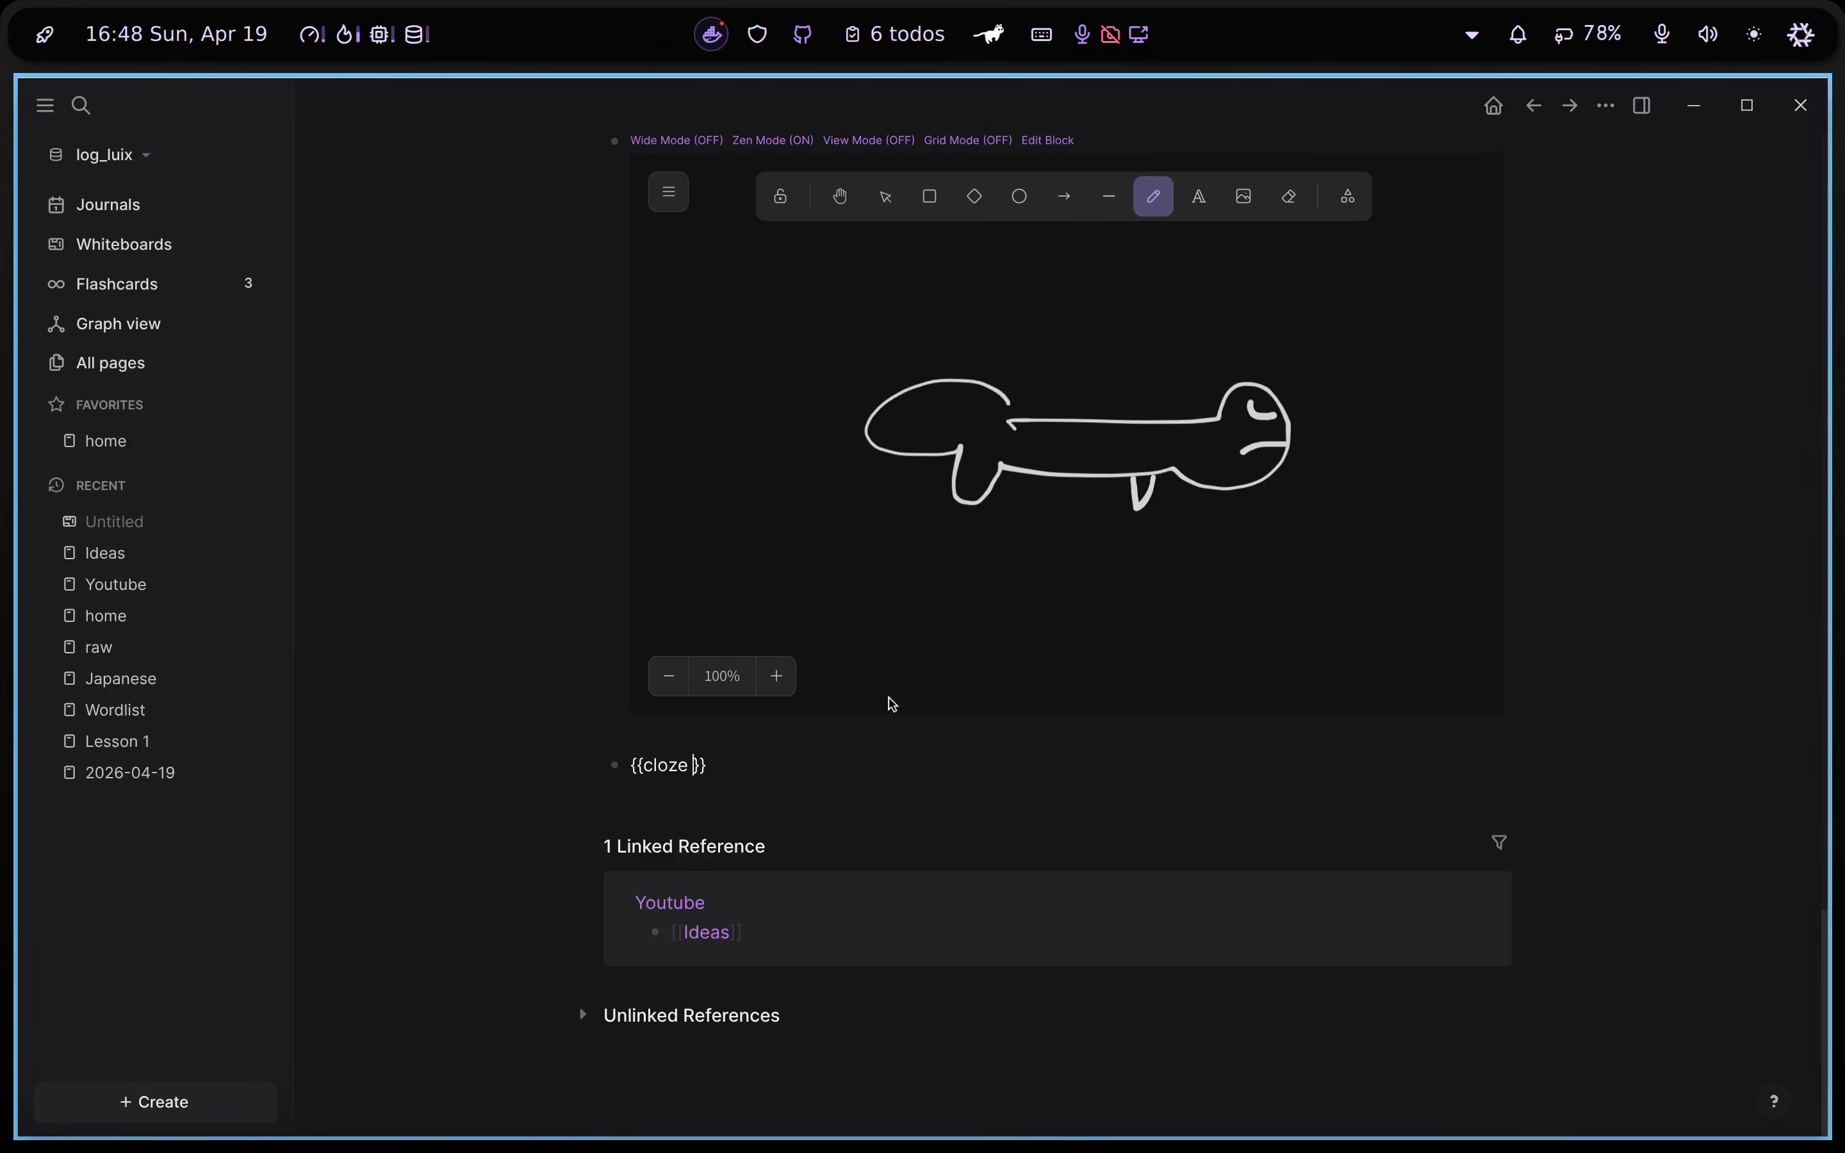
type("here is a hidden text")
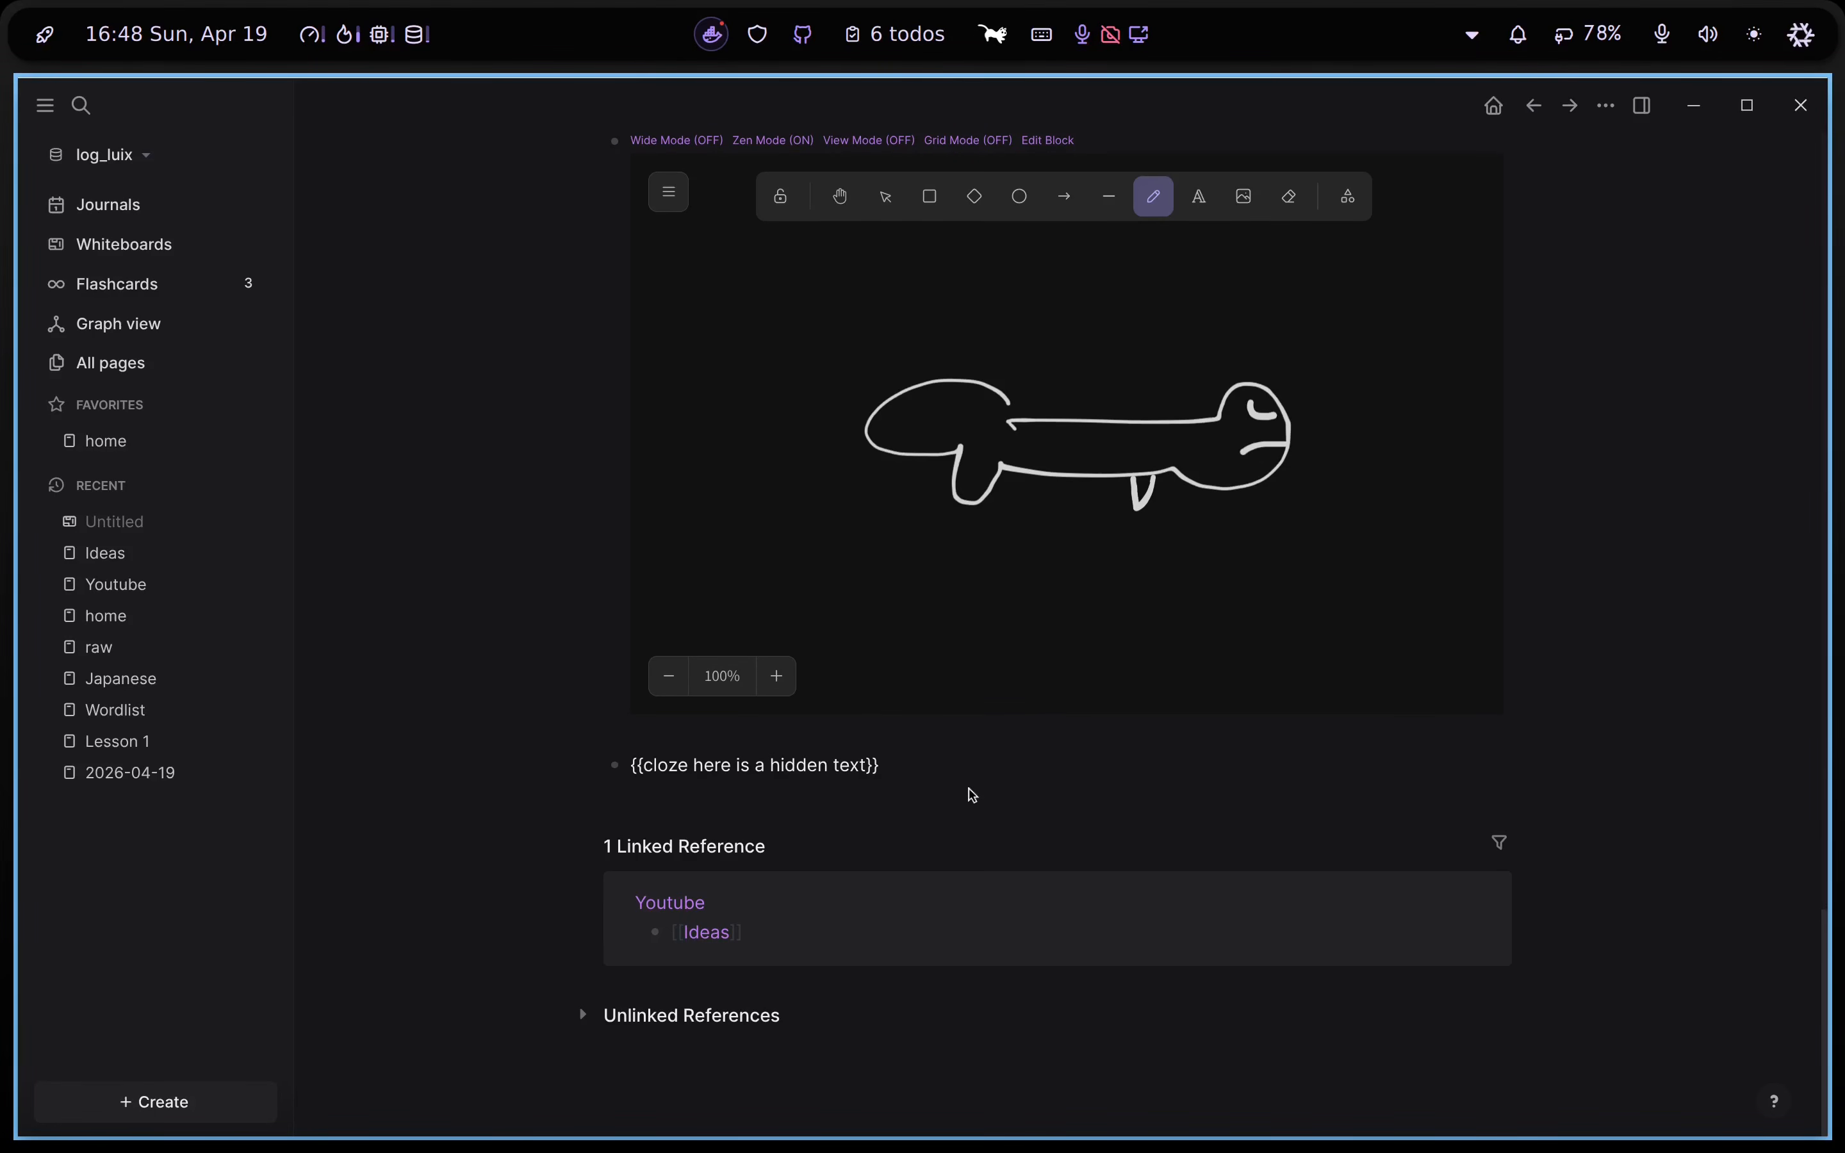
key("Return")
left_click(635, 778)
left_click(649, 814)
left_click(669, 798)
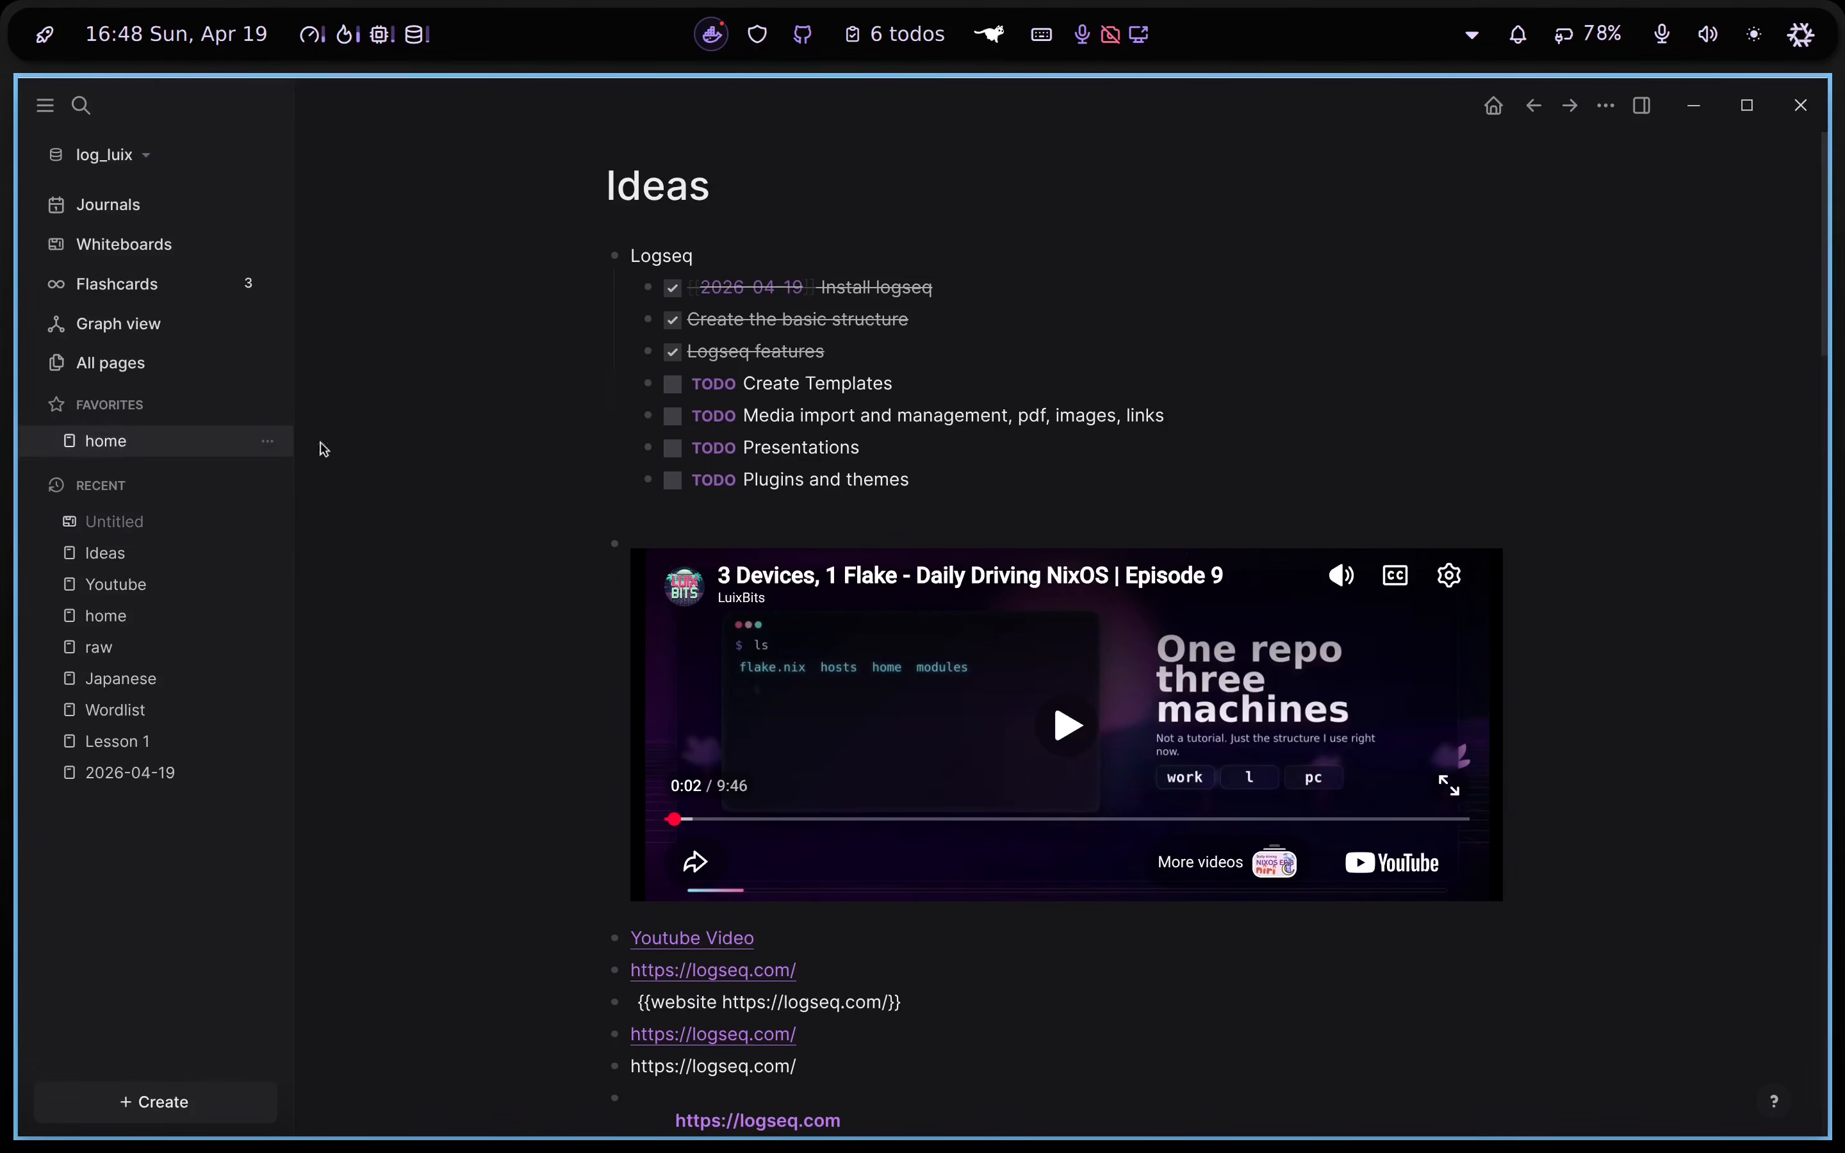
Link a new page named Youtube Script Template on the Template page and open that page
left_click(259, 444)
left_click(688, 383)
type("[[Youtube sC")
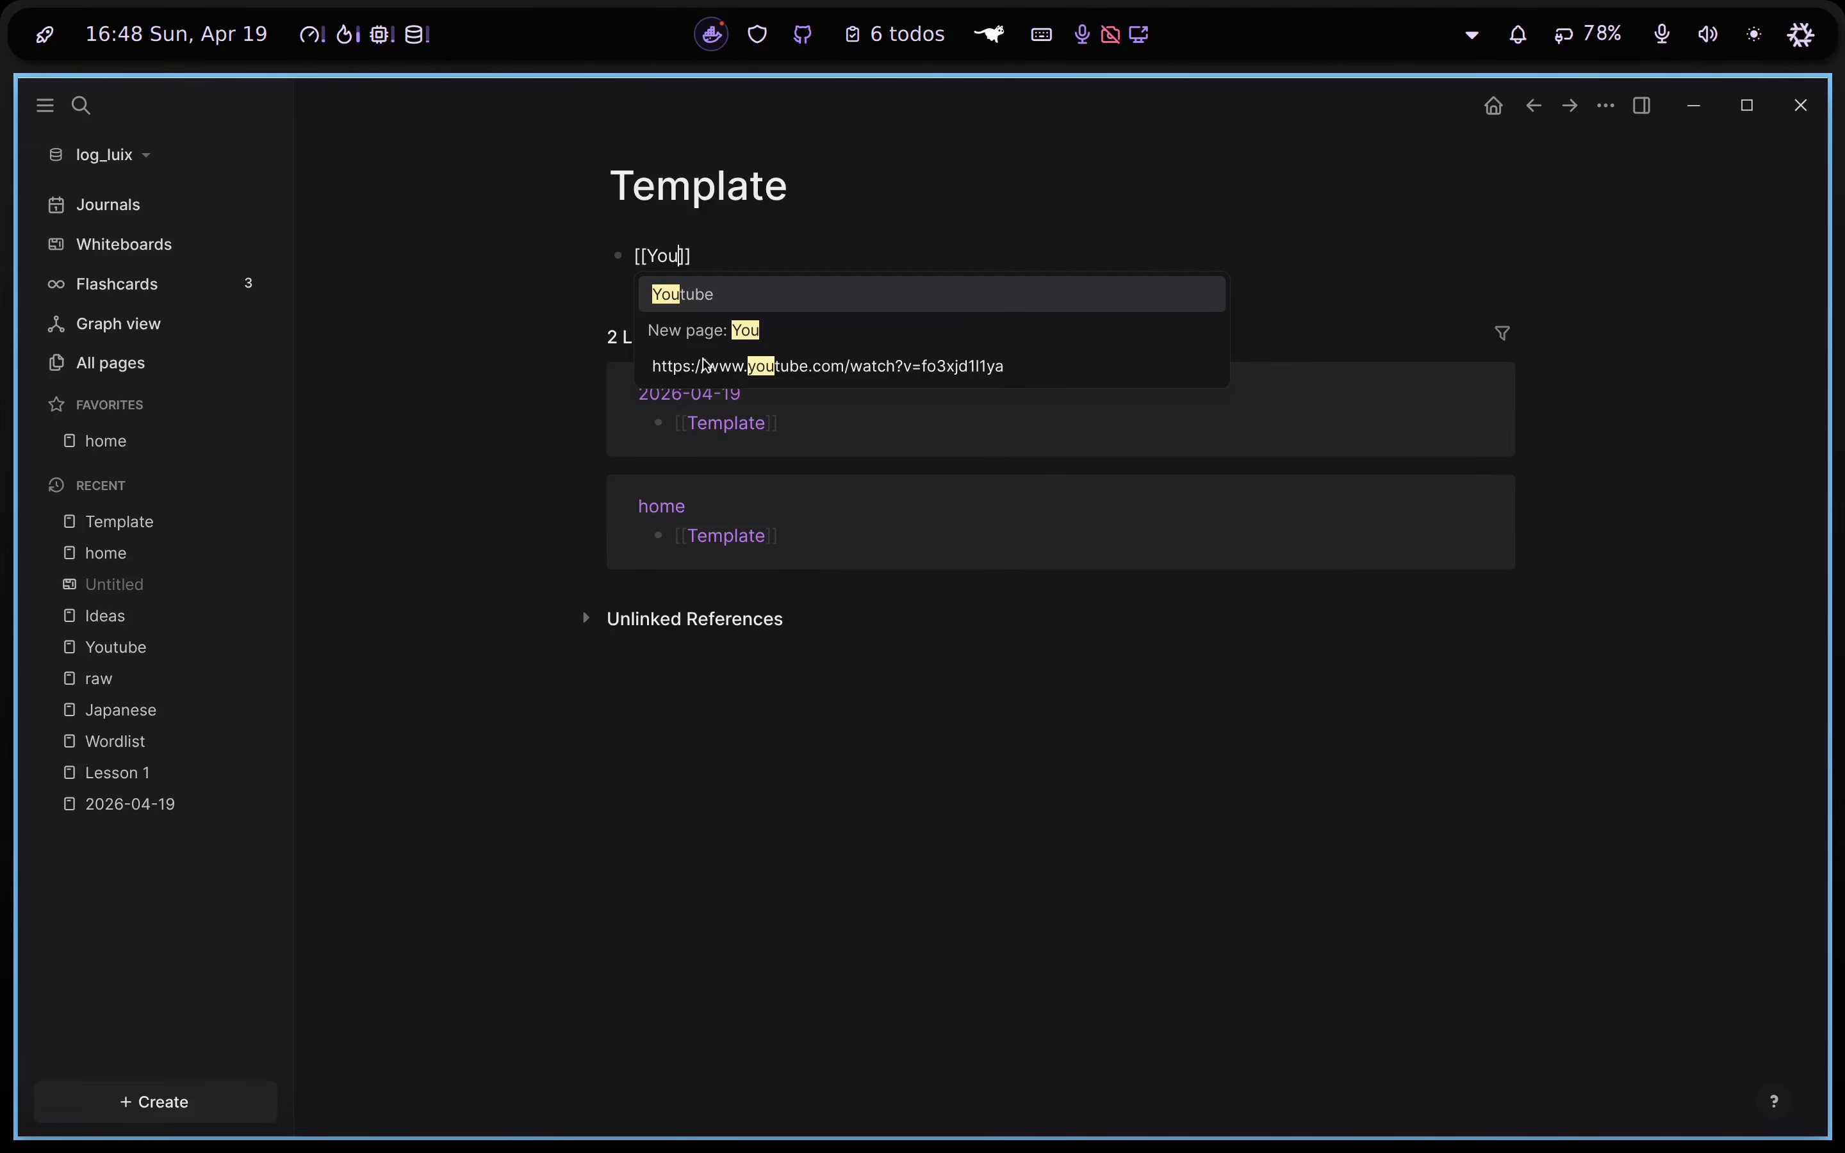
type("rip")
key("Return")
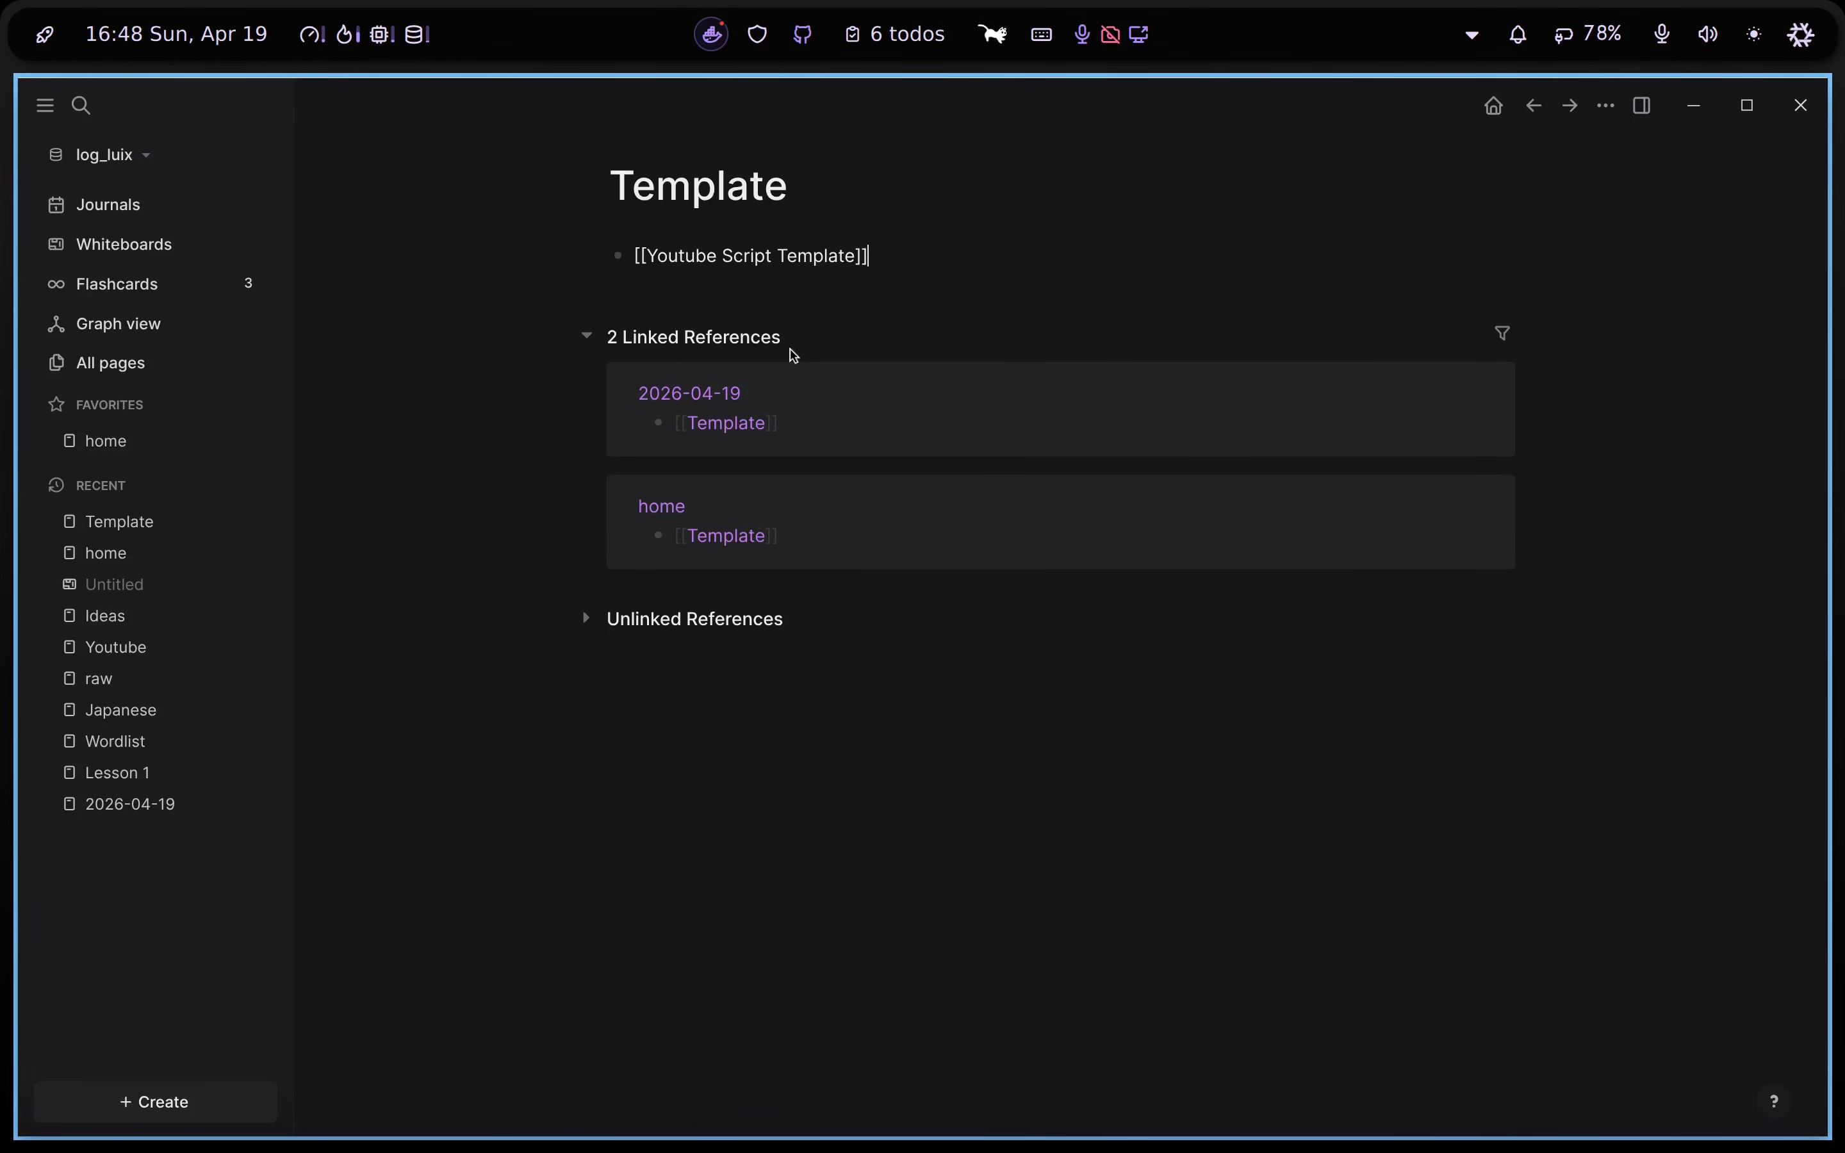
key("ctrl+o")
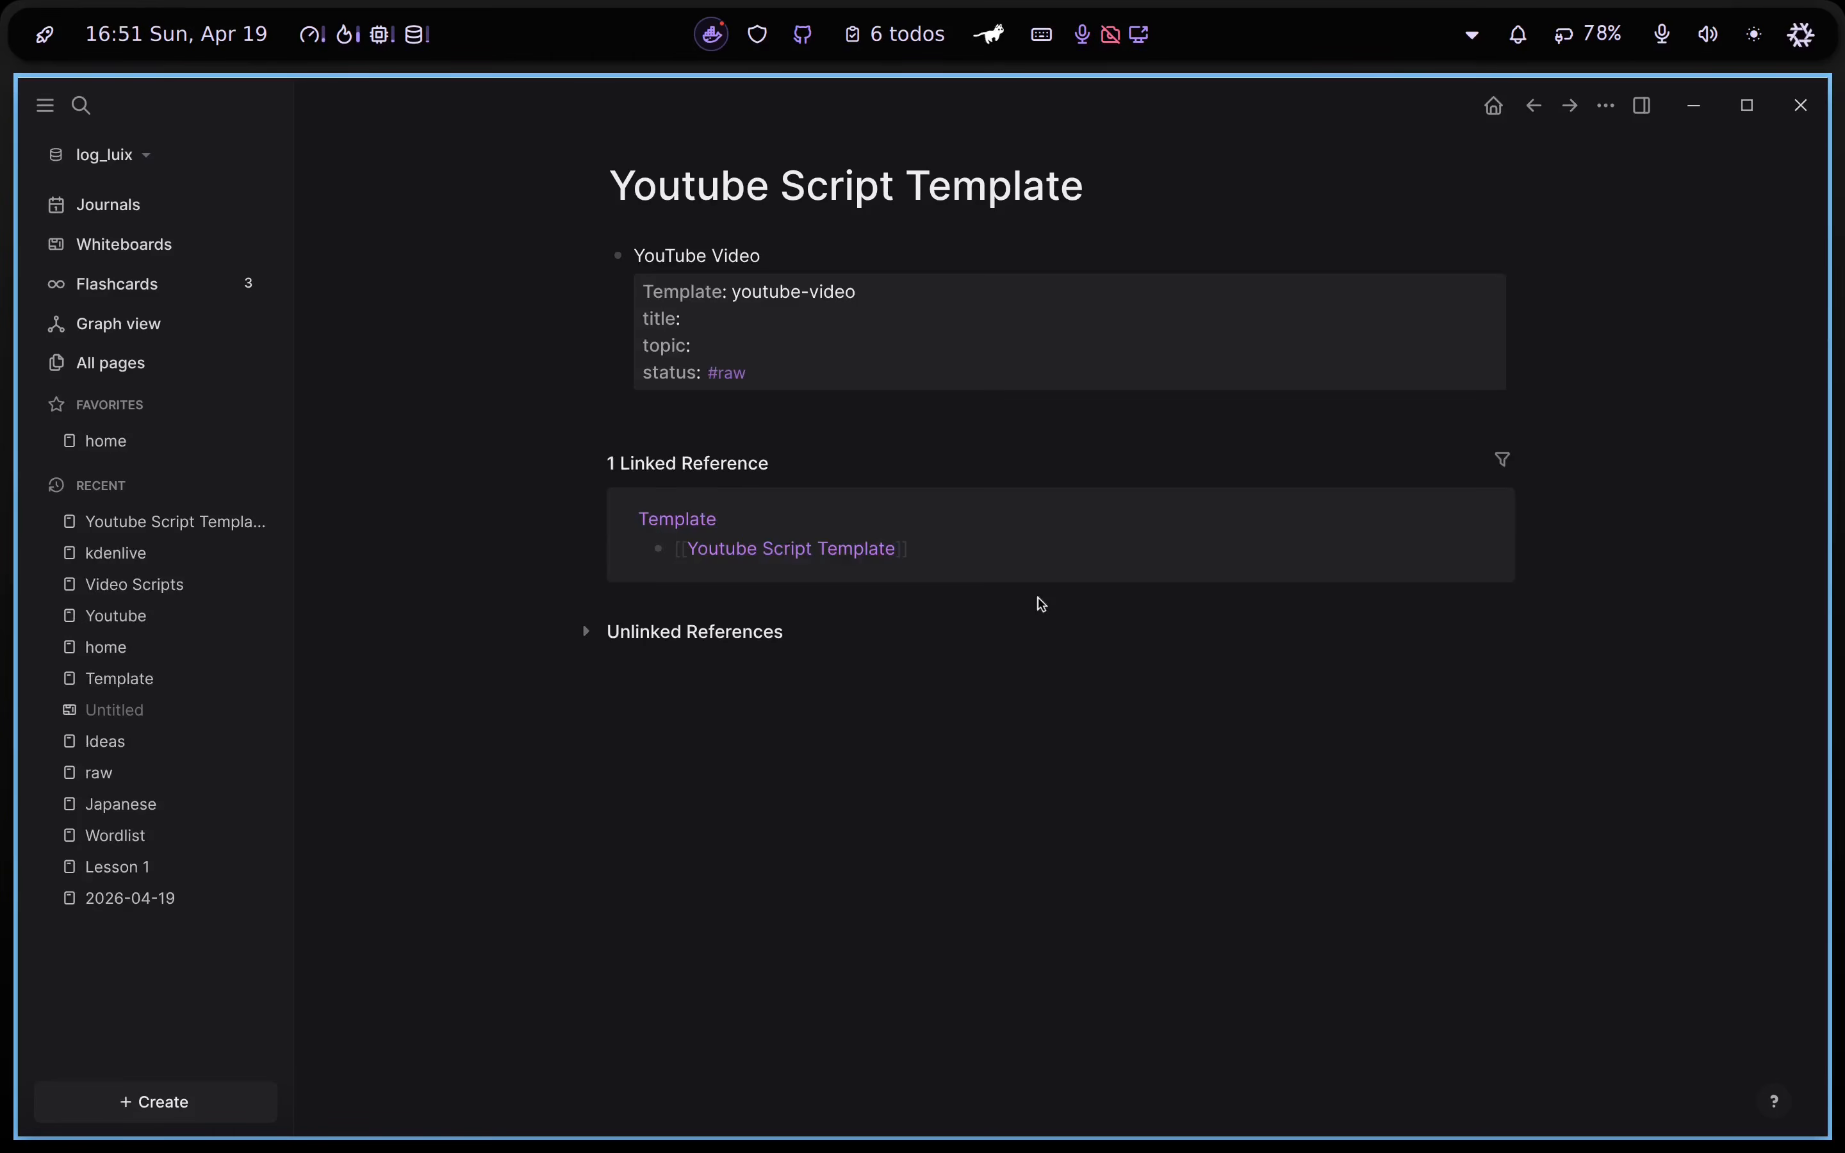
Set the template property of the YouTube Video block on the Youtube Script Template page to youtube-script
left_click(697, 294)
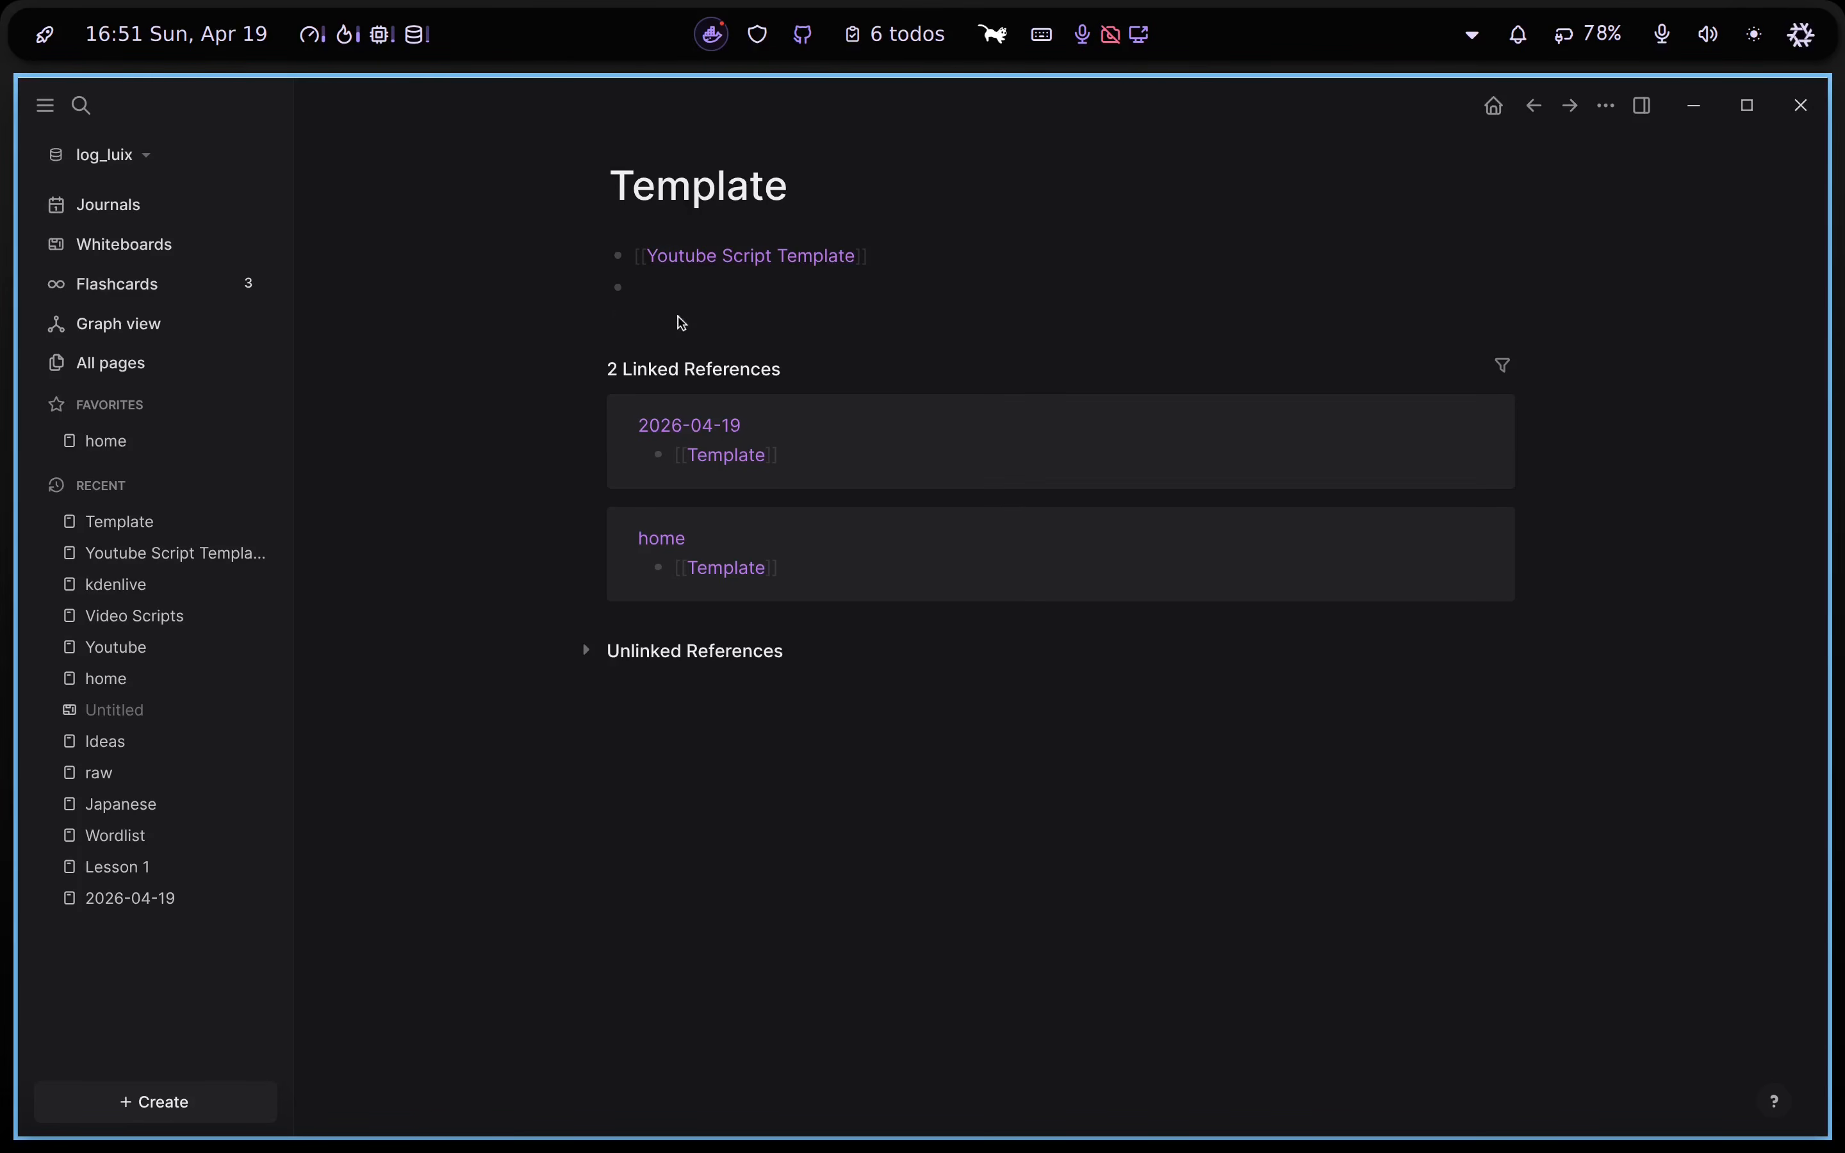
key("alt+Left")
left_click(794, 347)
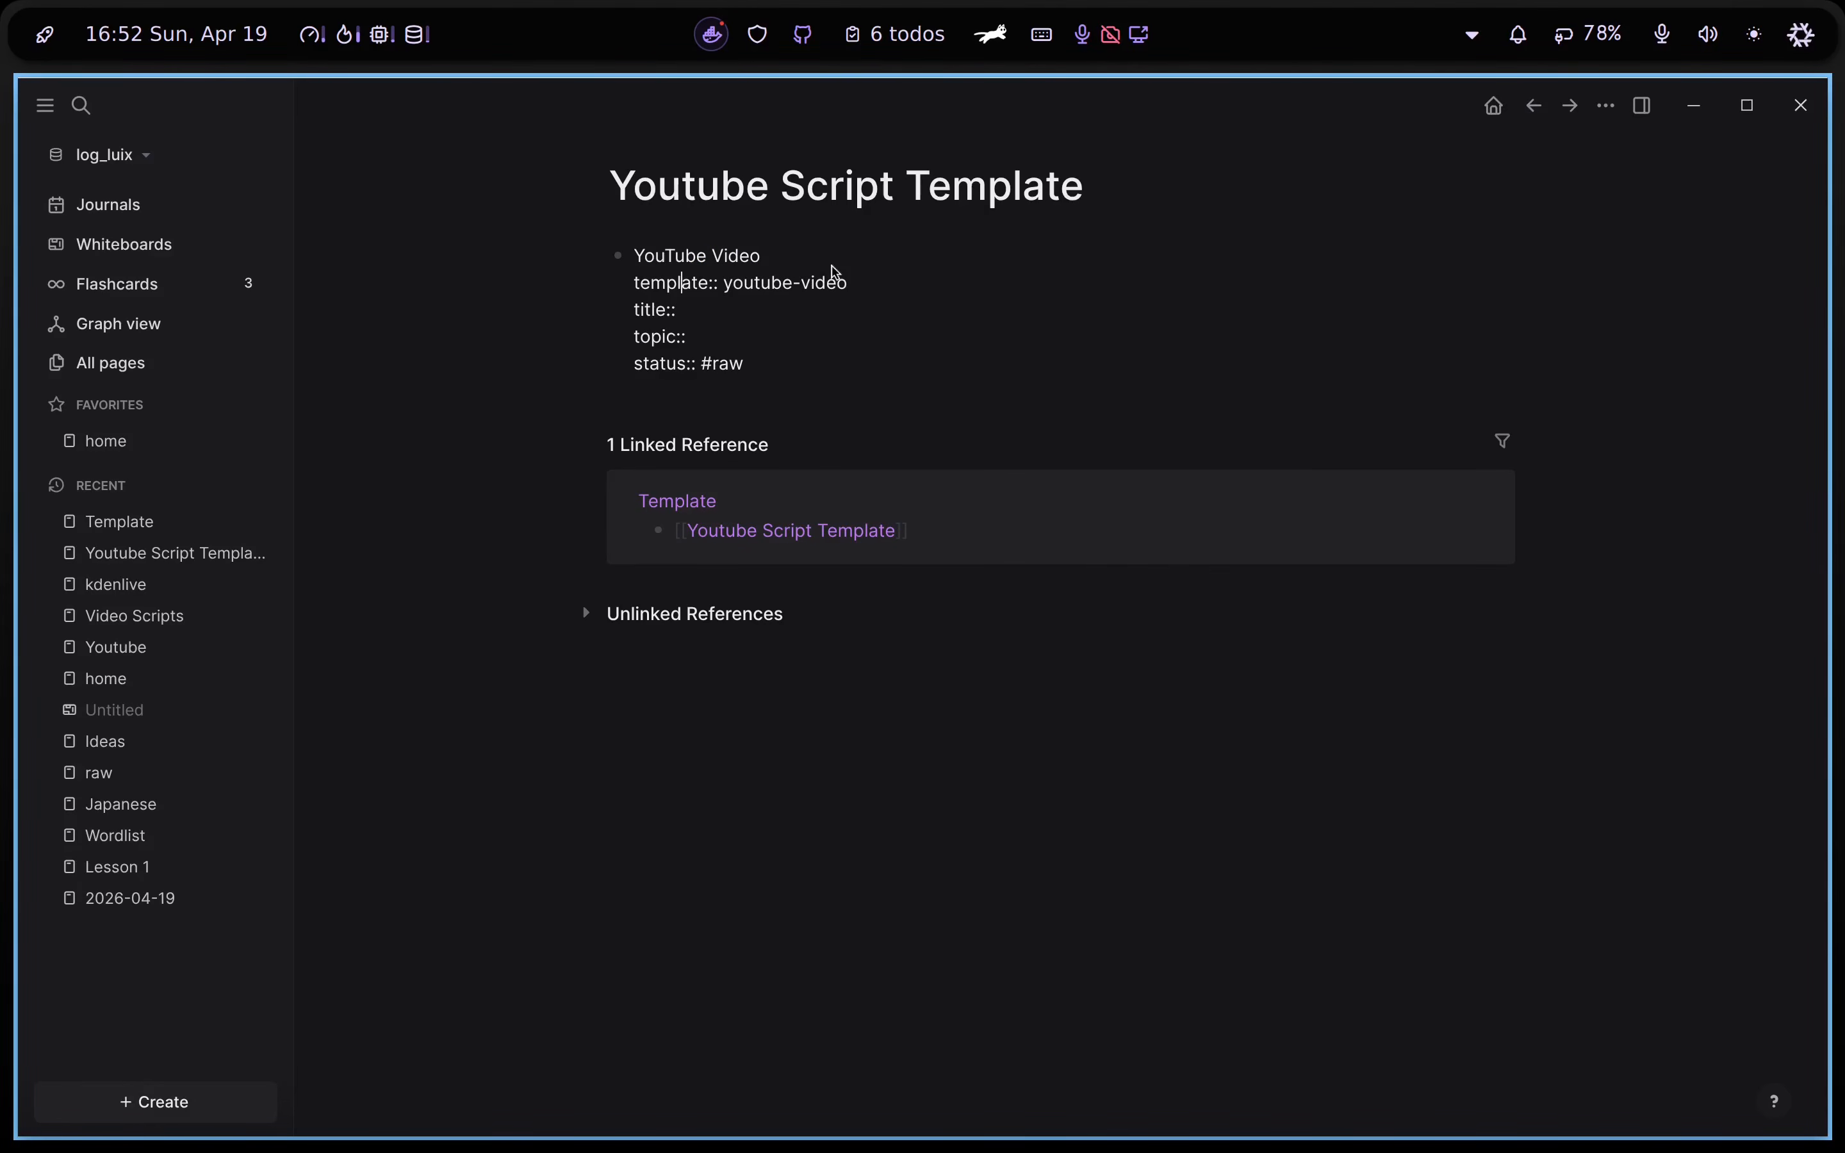
left_click(873, 309)
left_click(865, 291)
double_click(865, 296)
type("script")
left_click(497, 364)
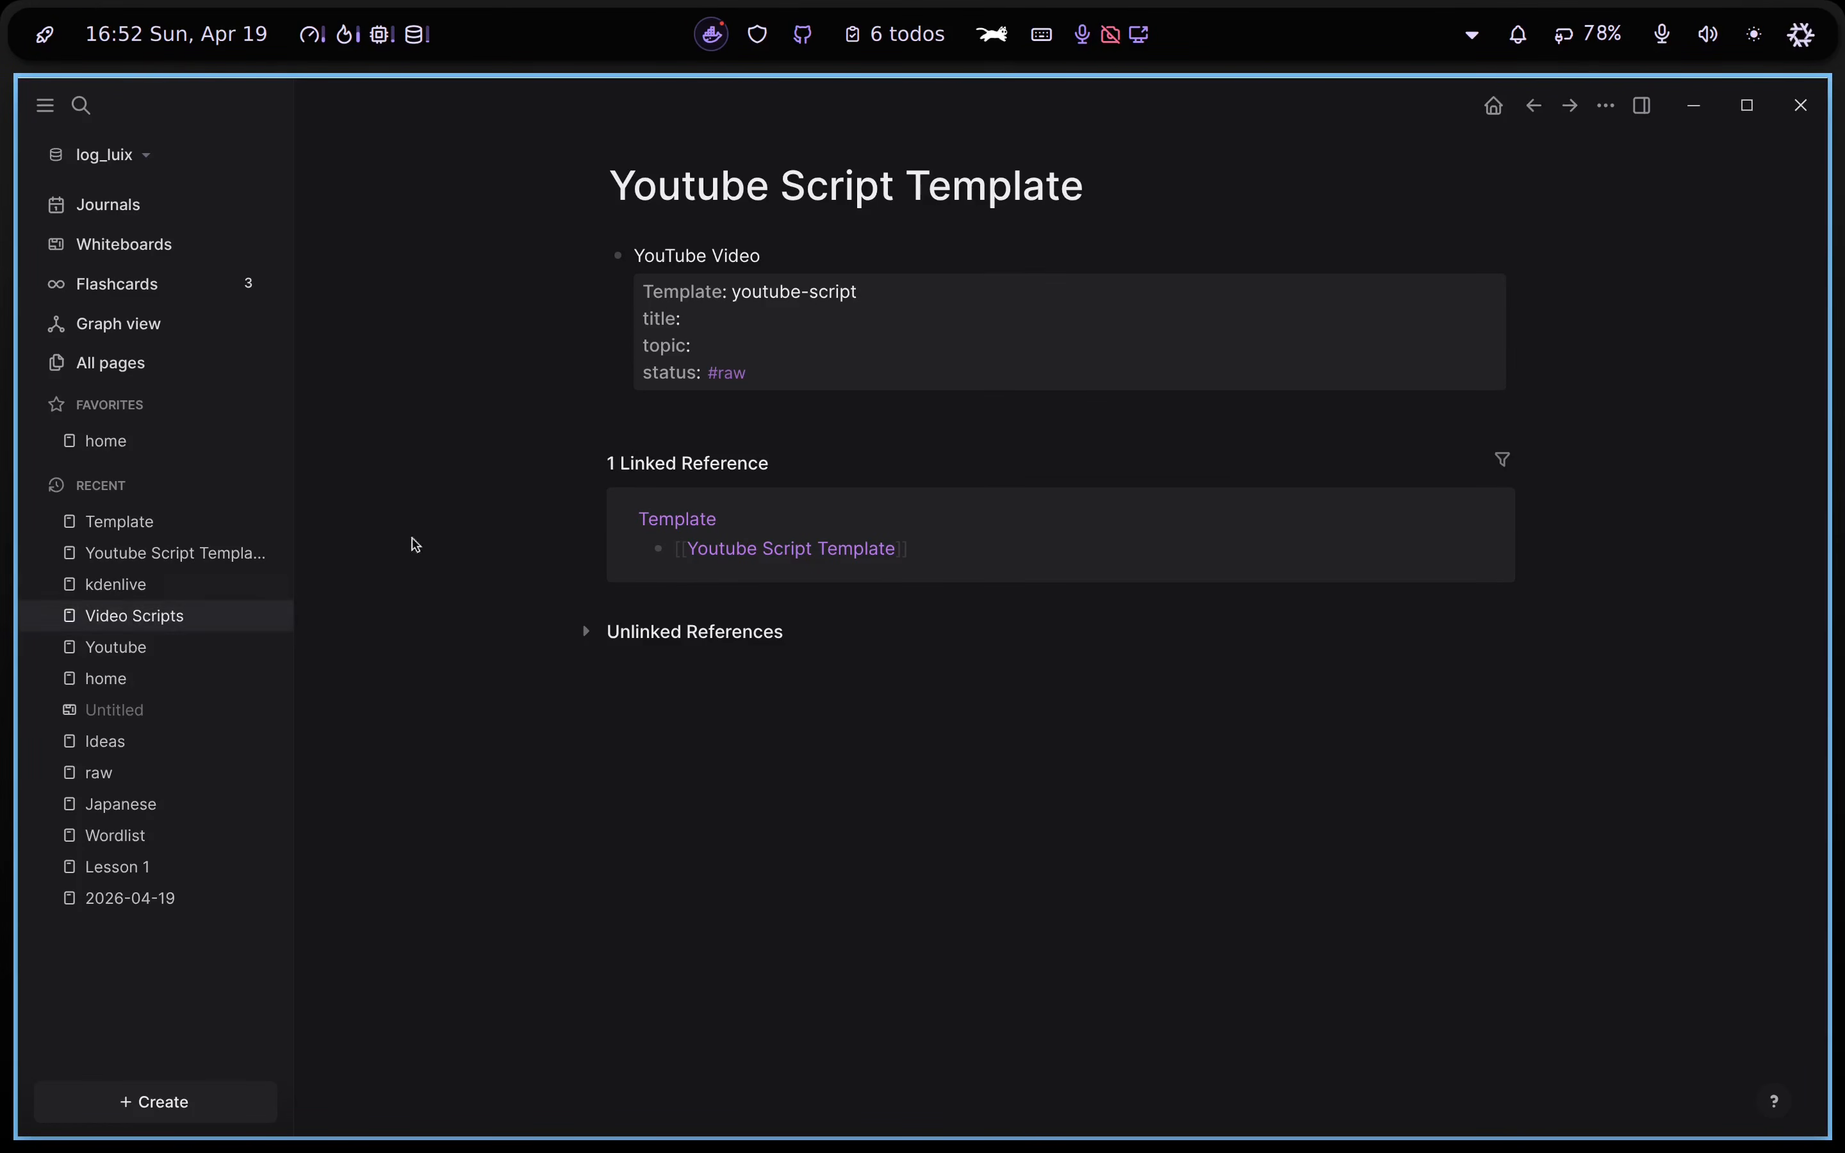
Insert the youtube-script template on the kdenlive page with title "Testing Kdenlive" and topic "Linux, Open source applications"
left_click(677, 519)
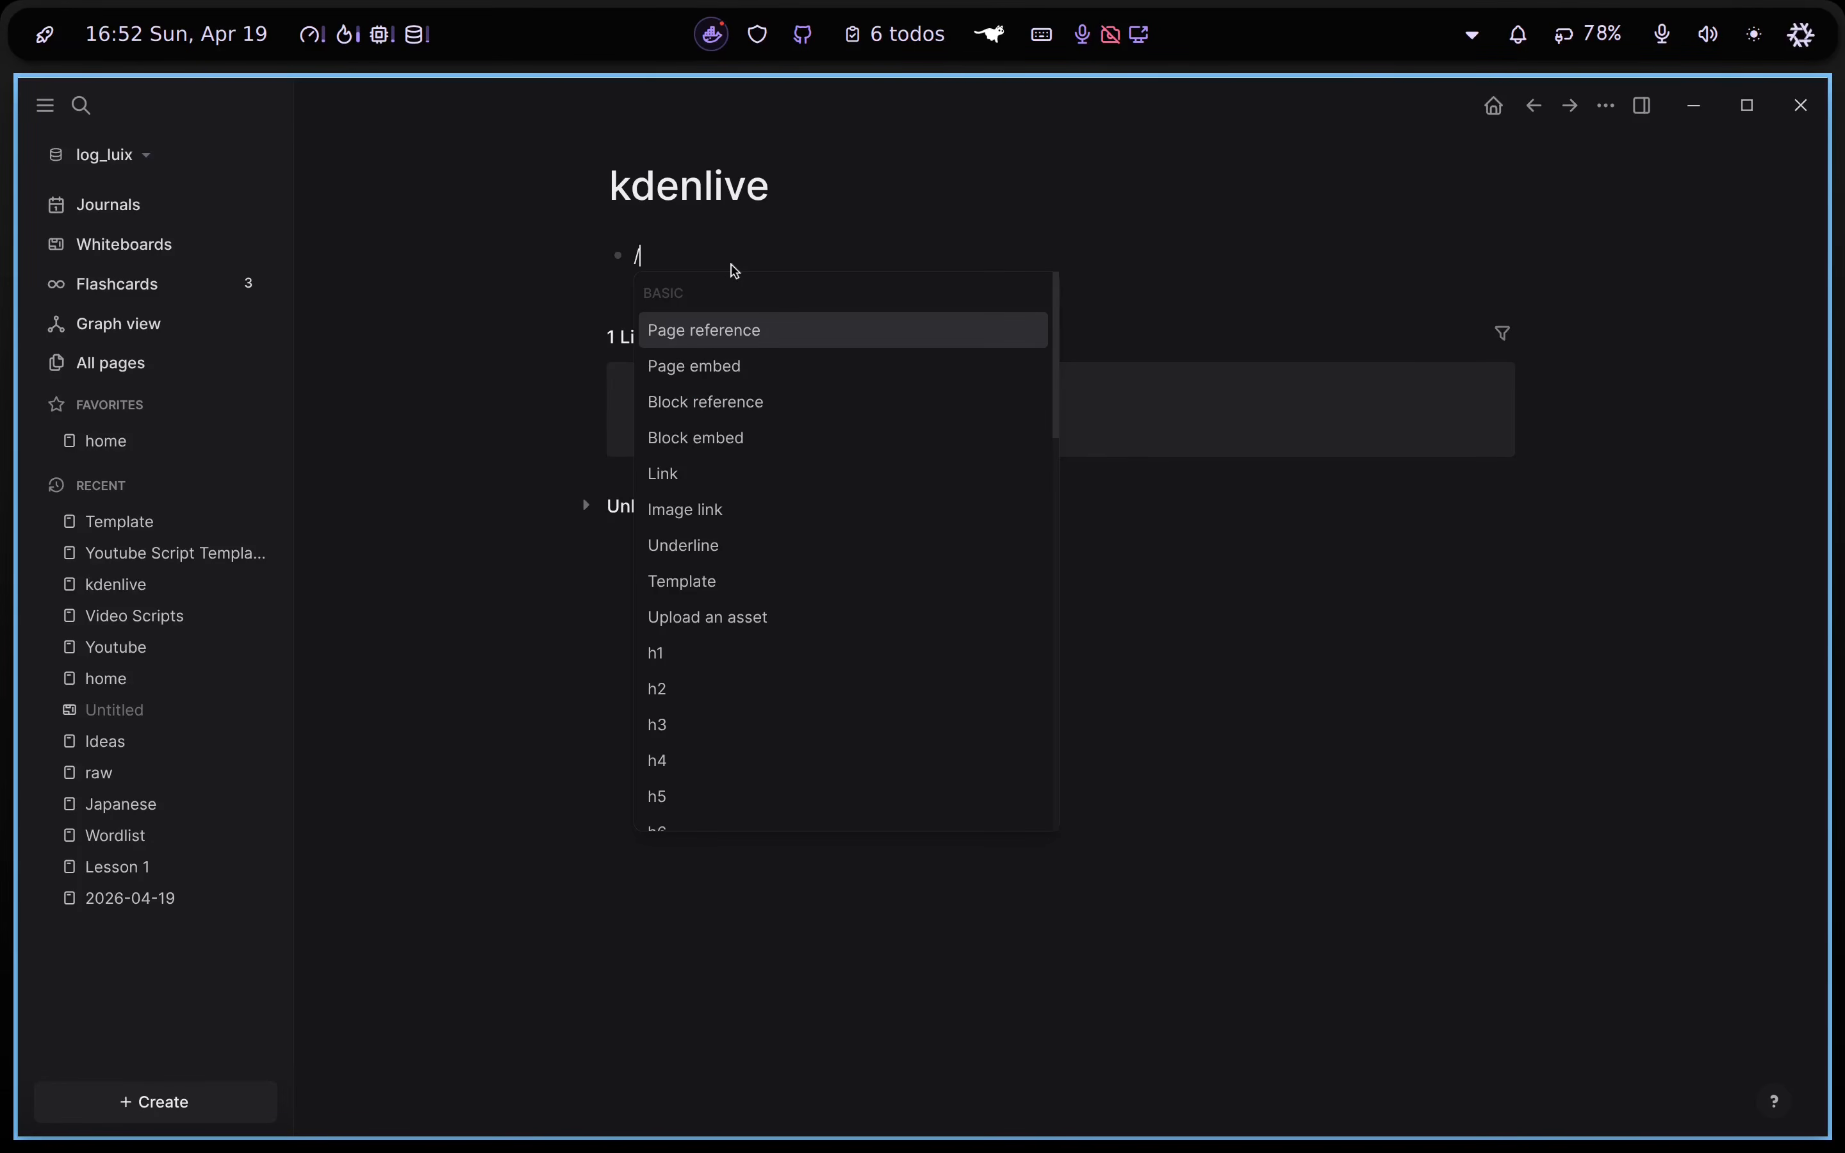
type("tem")
key("Return")
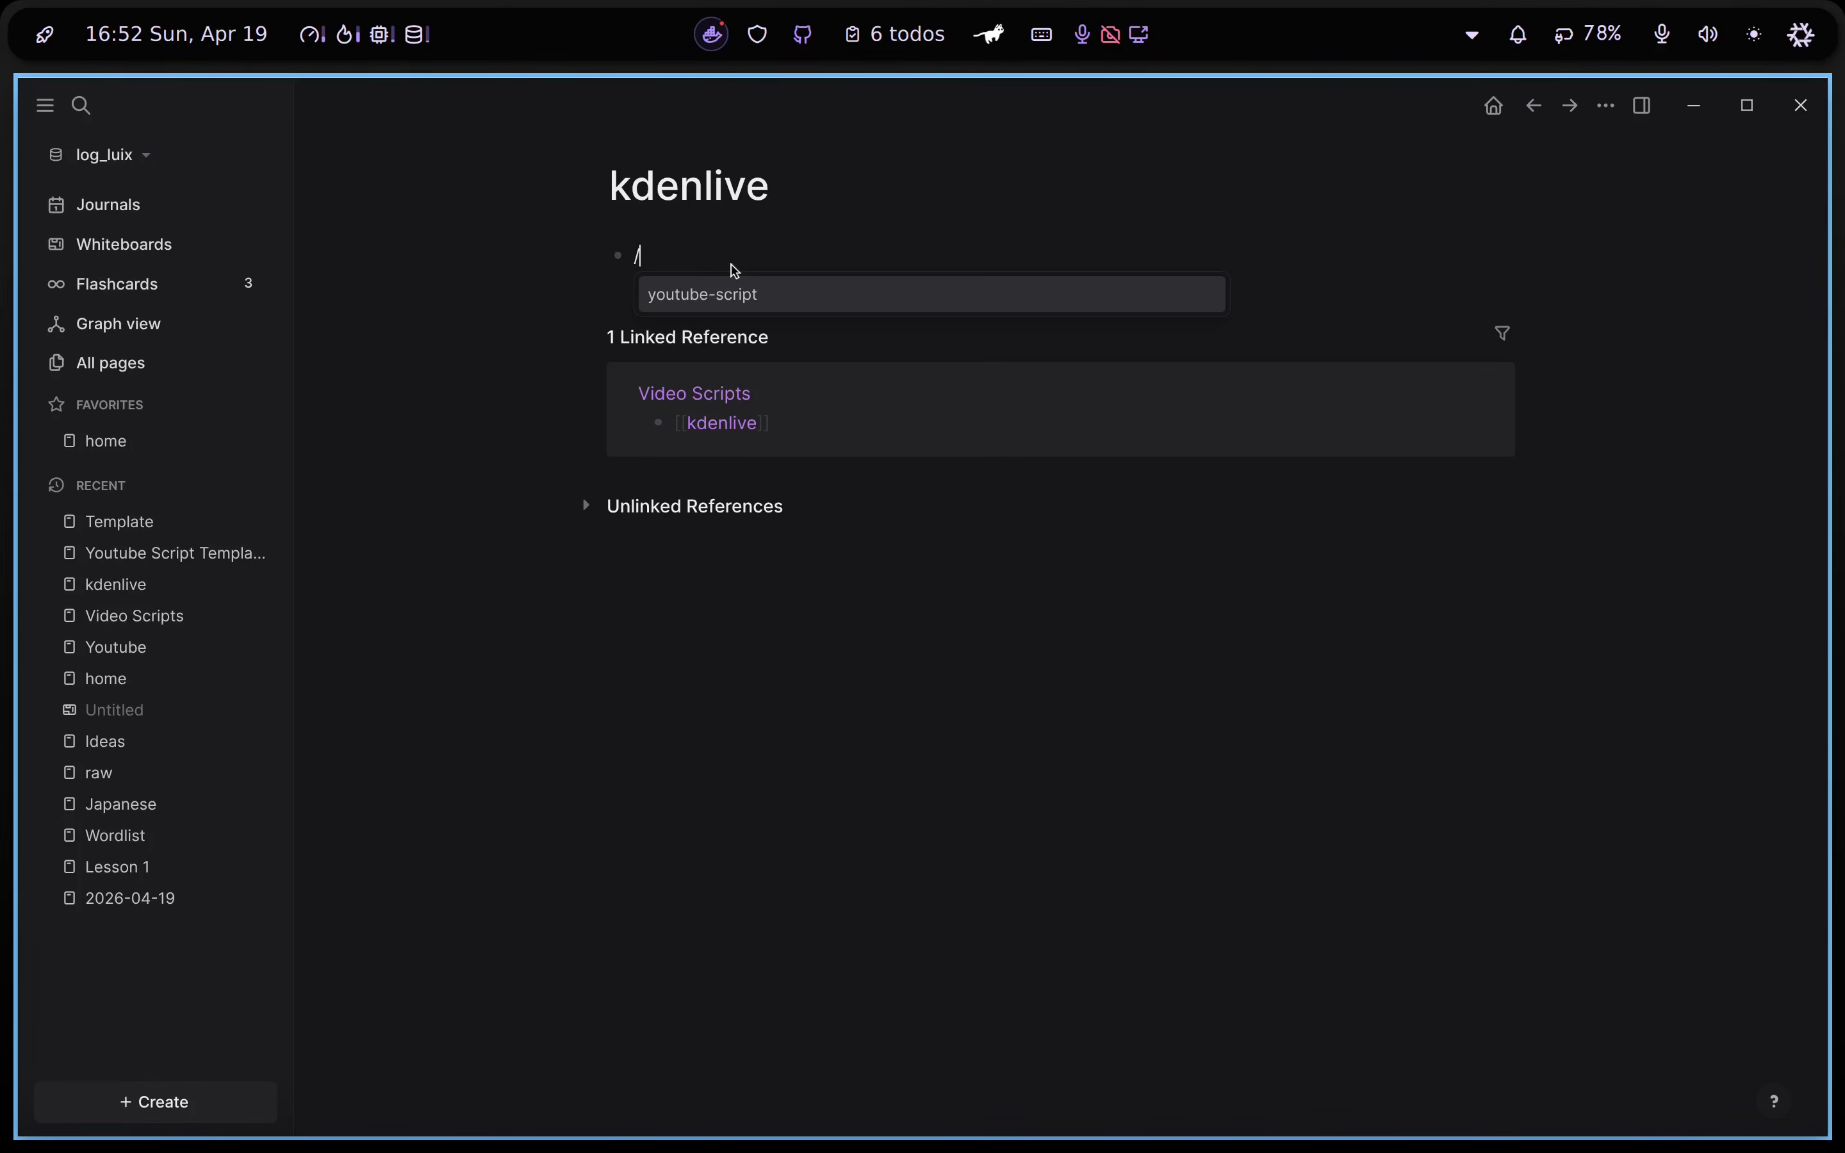
key("Return")
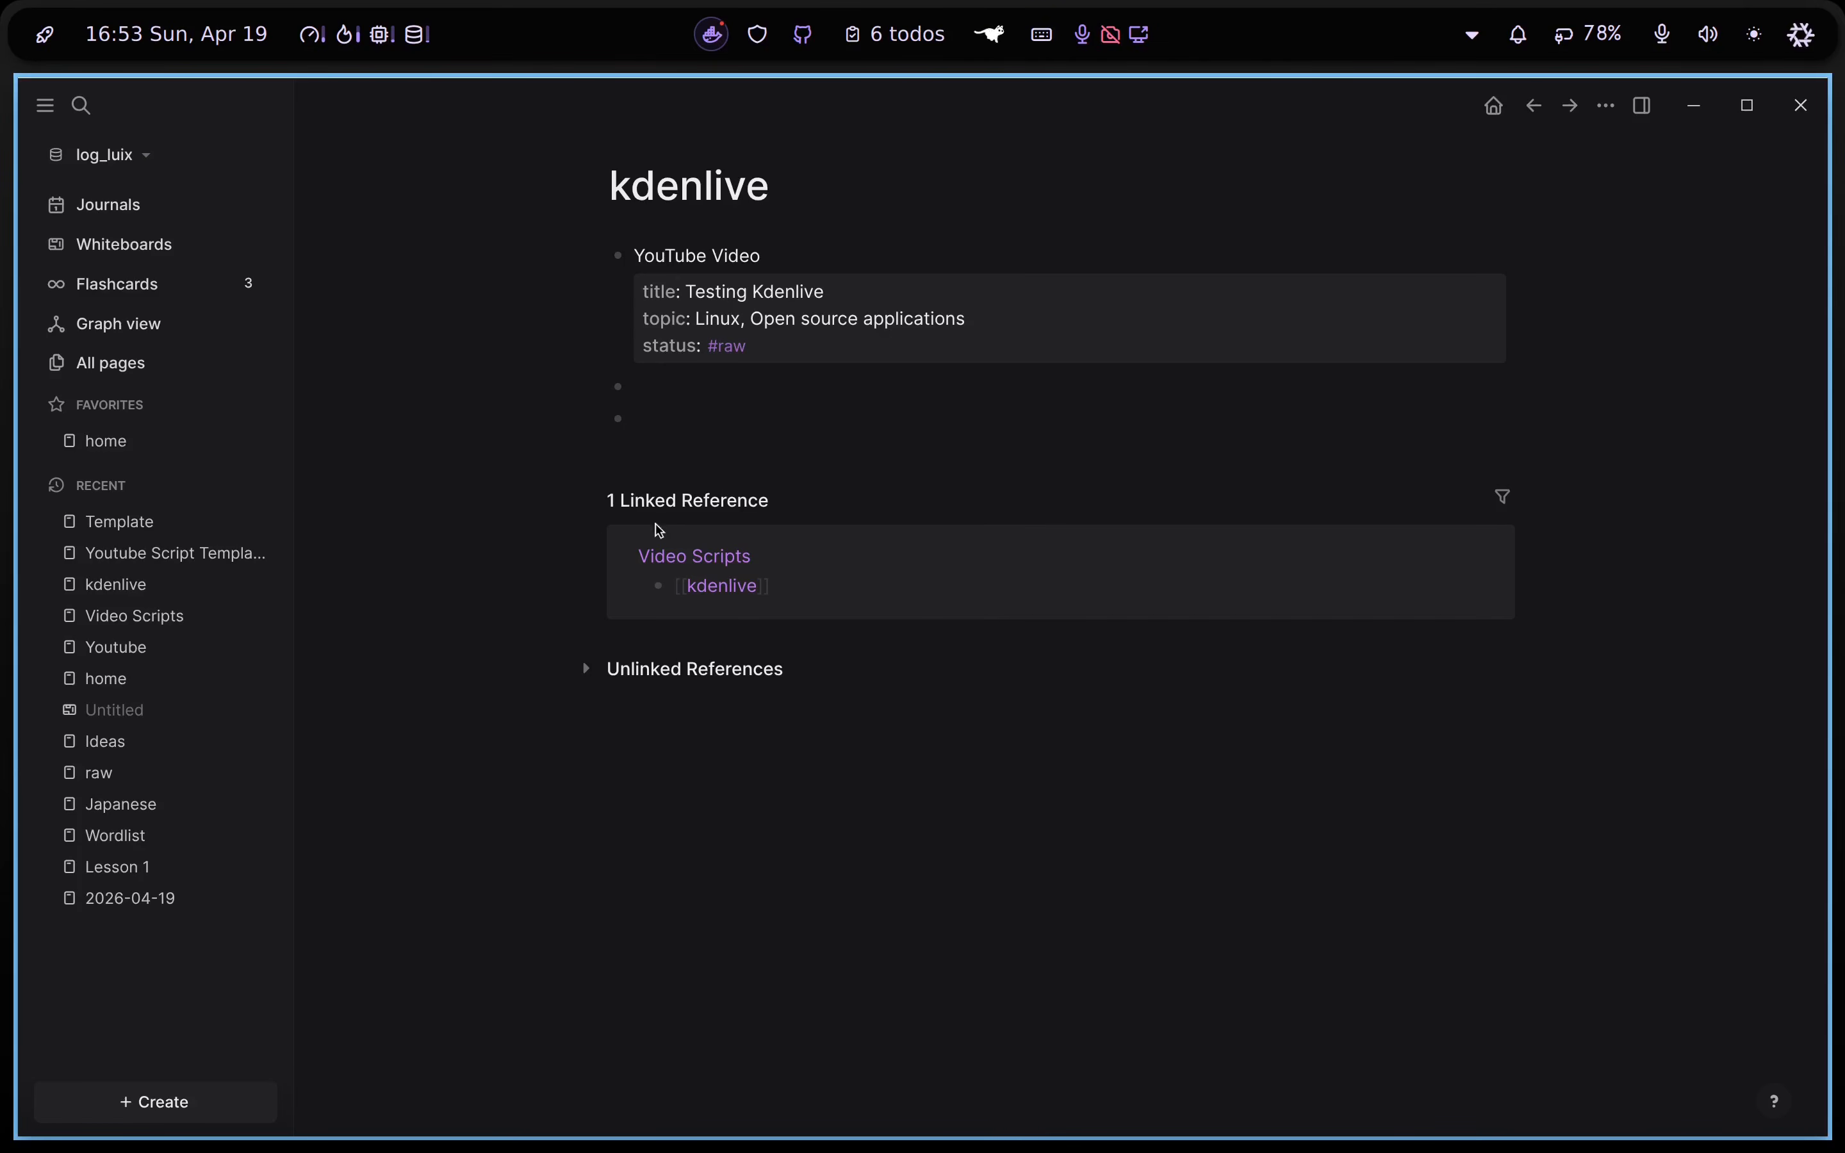
Open the Ideas page by following the links through Video Scripts and Youtube
left_click(671, 570)
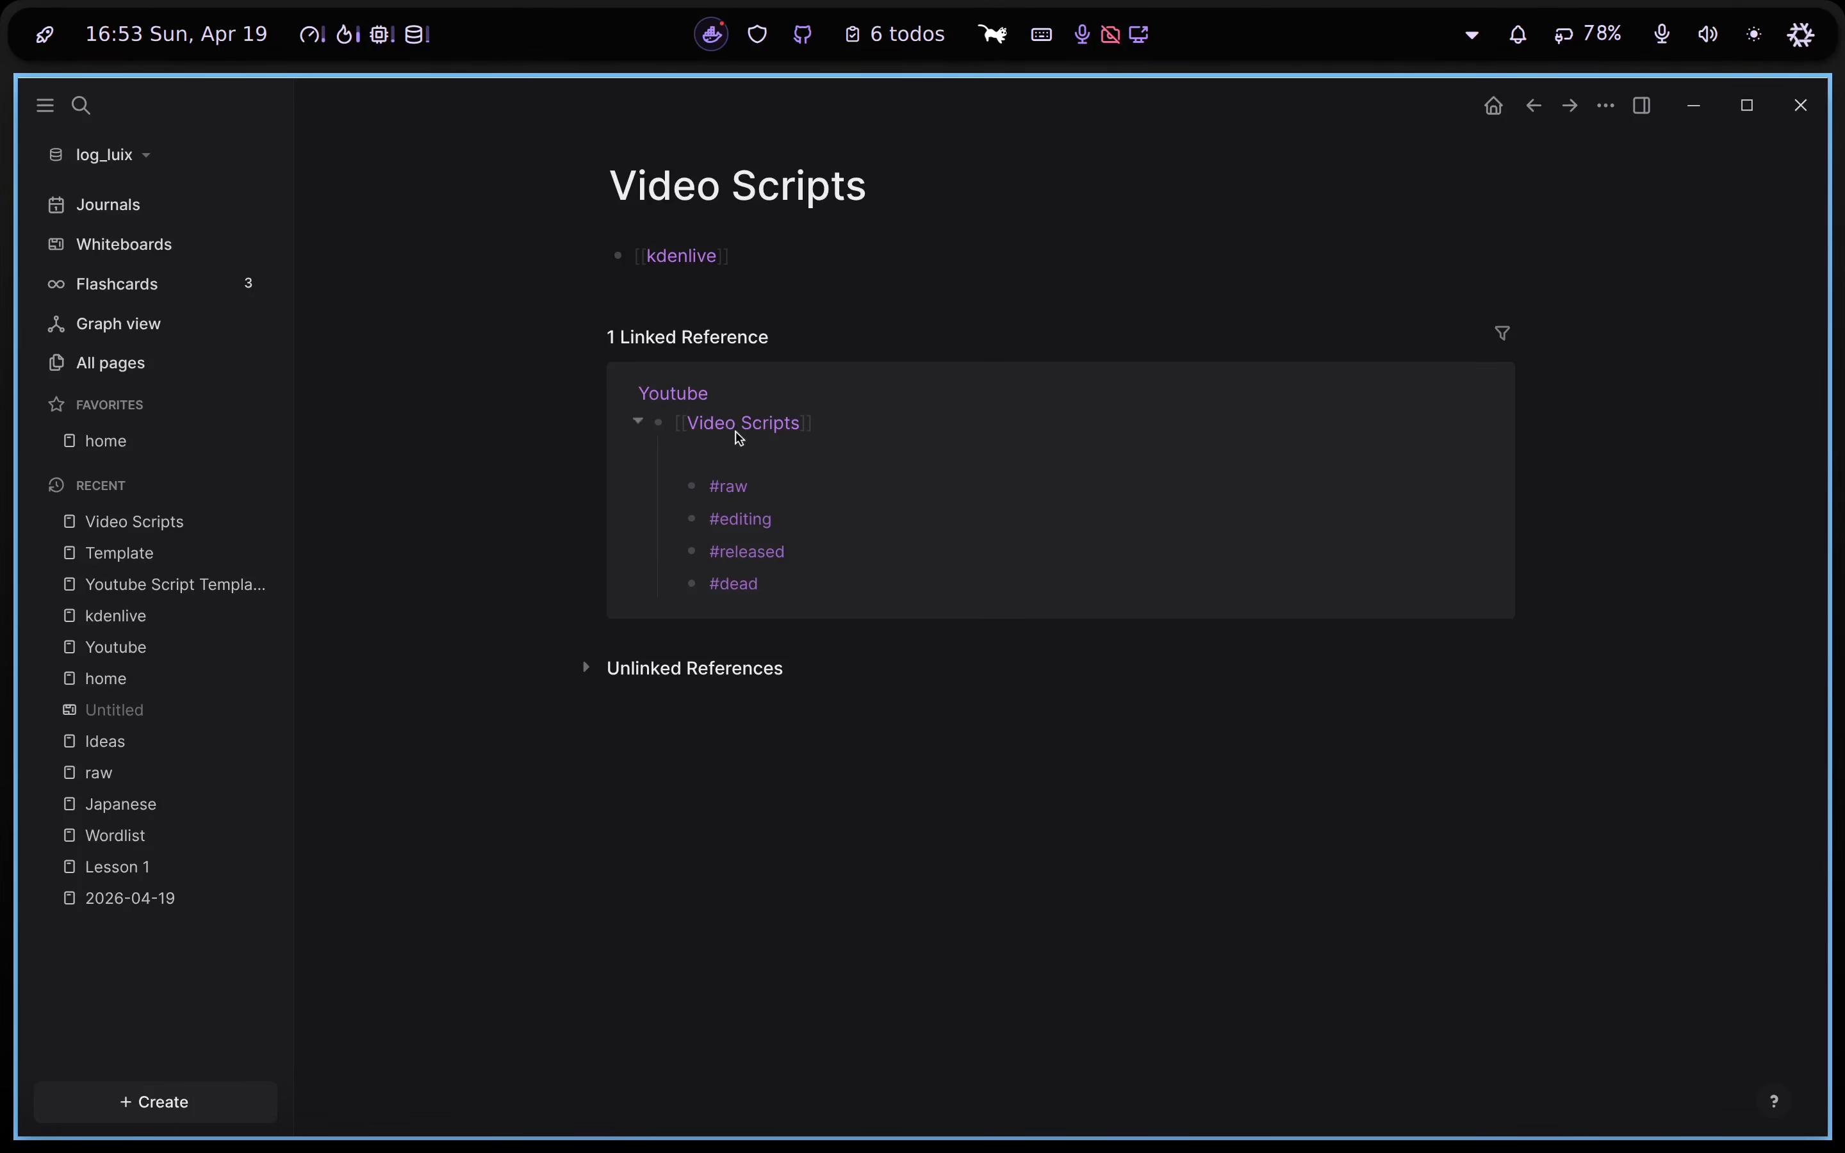
left_click(681, 416)
left_click(678, 397)
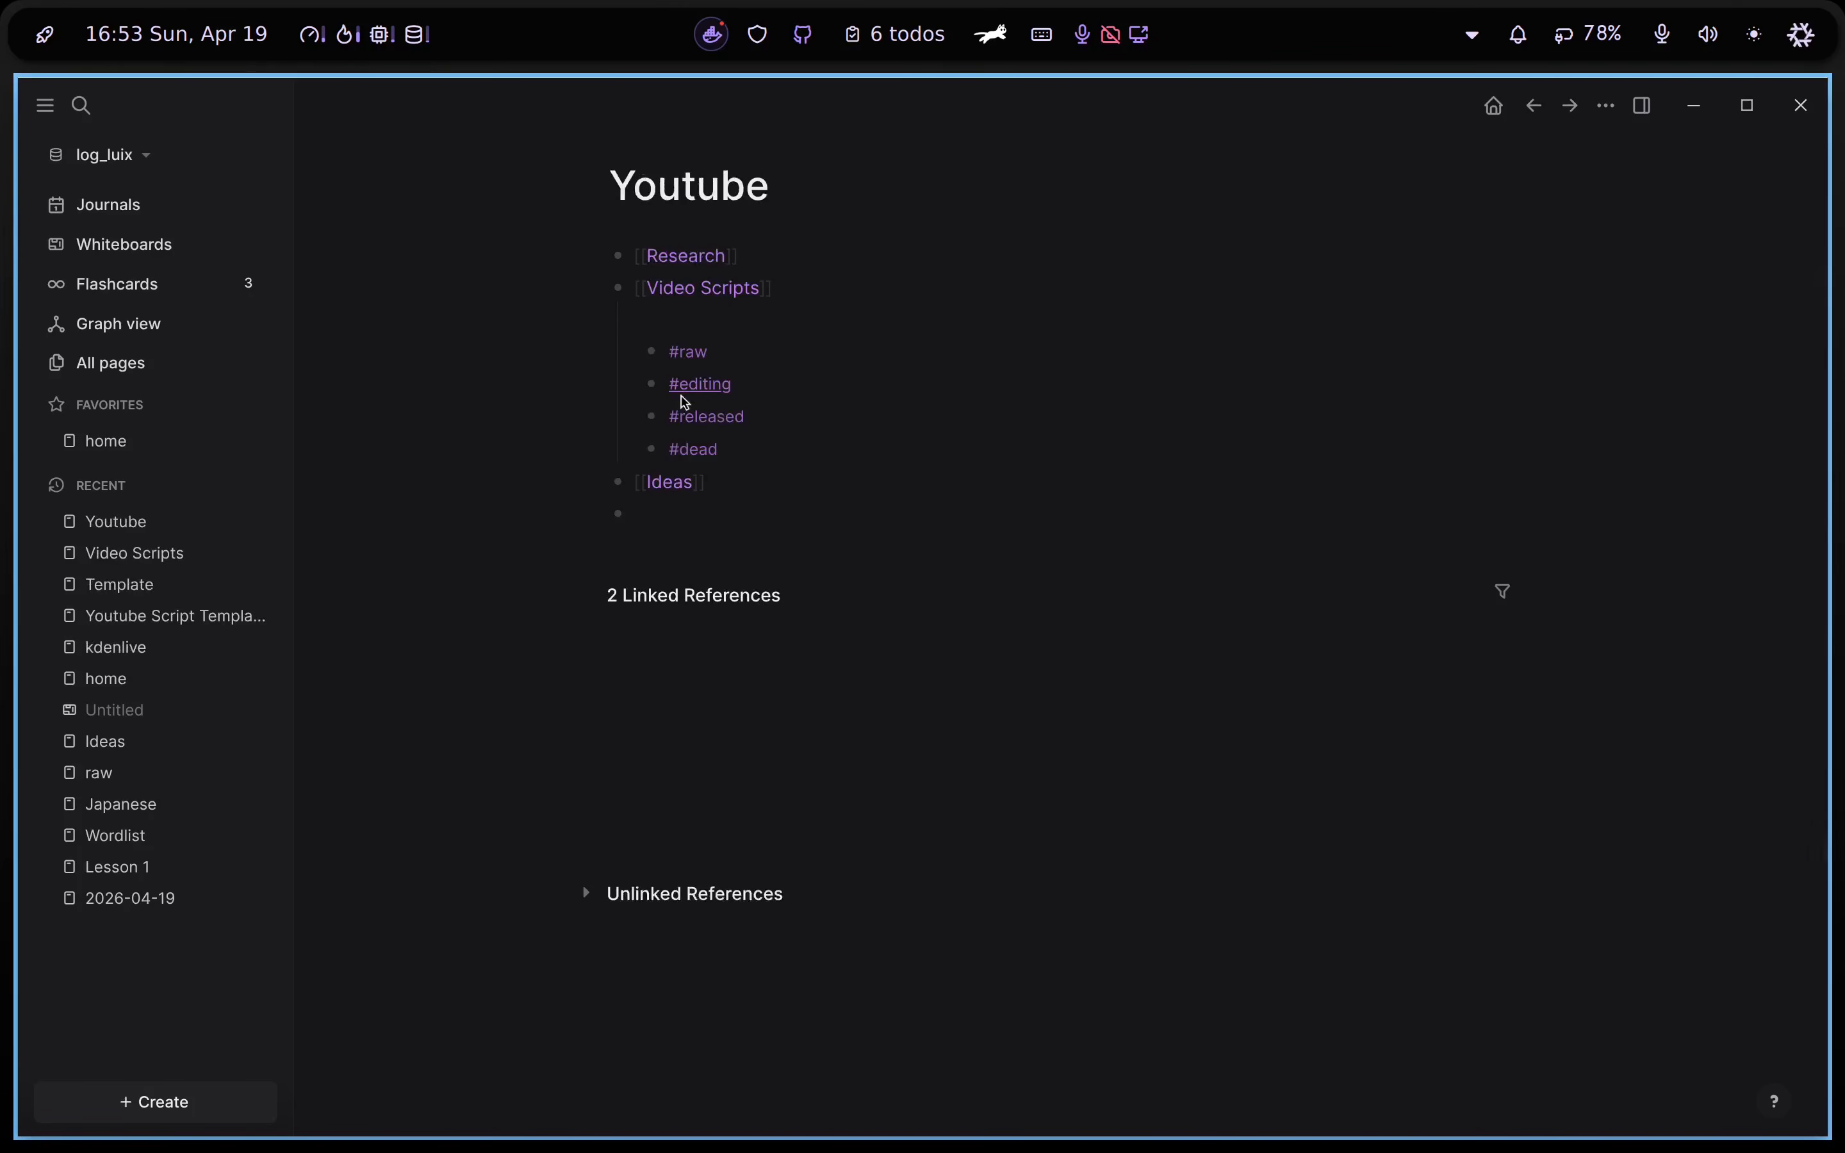
left_click(675, 492)
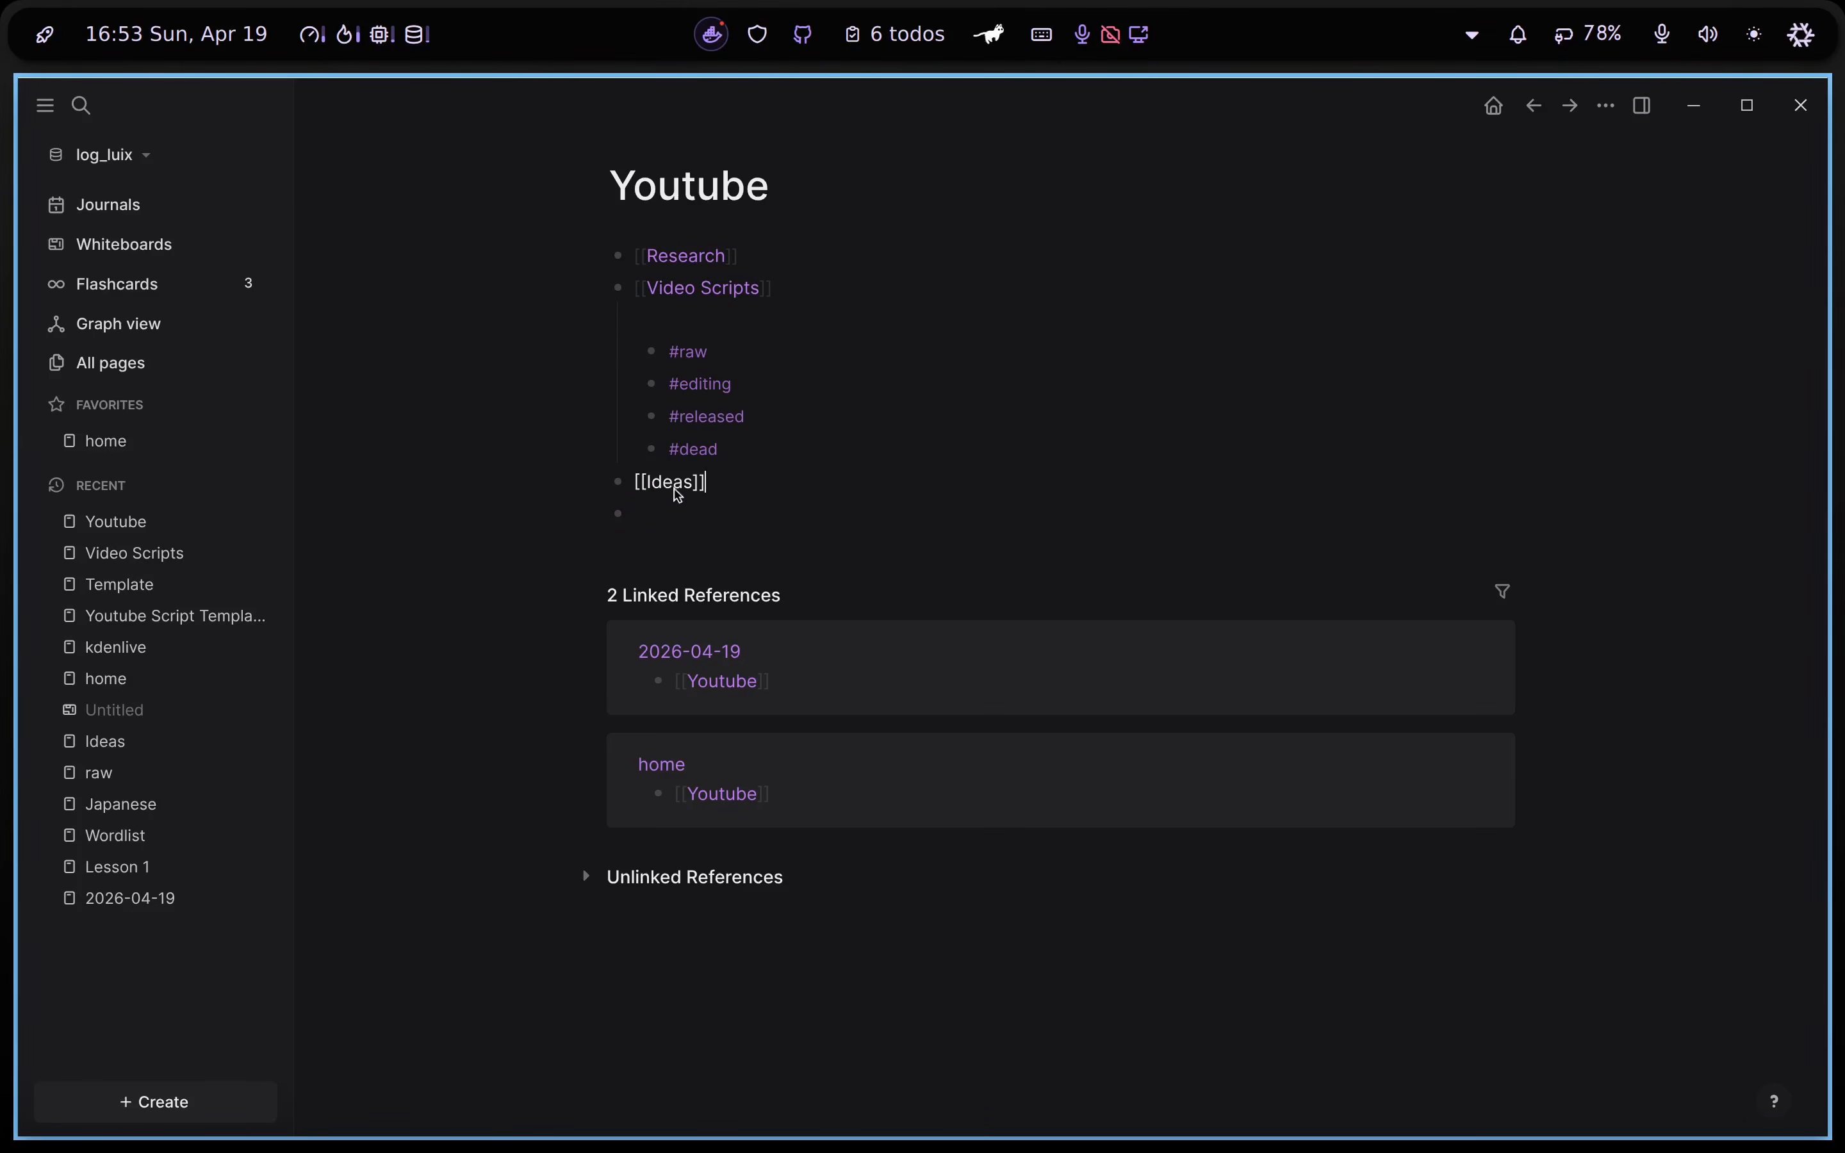
key("ctrl+o")
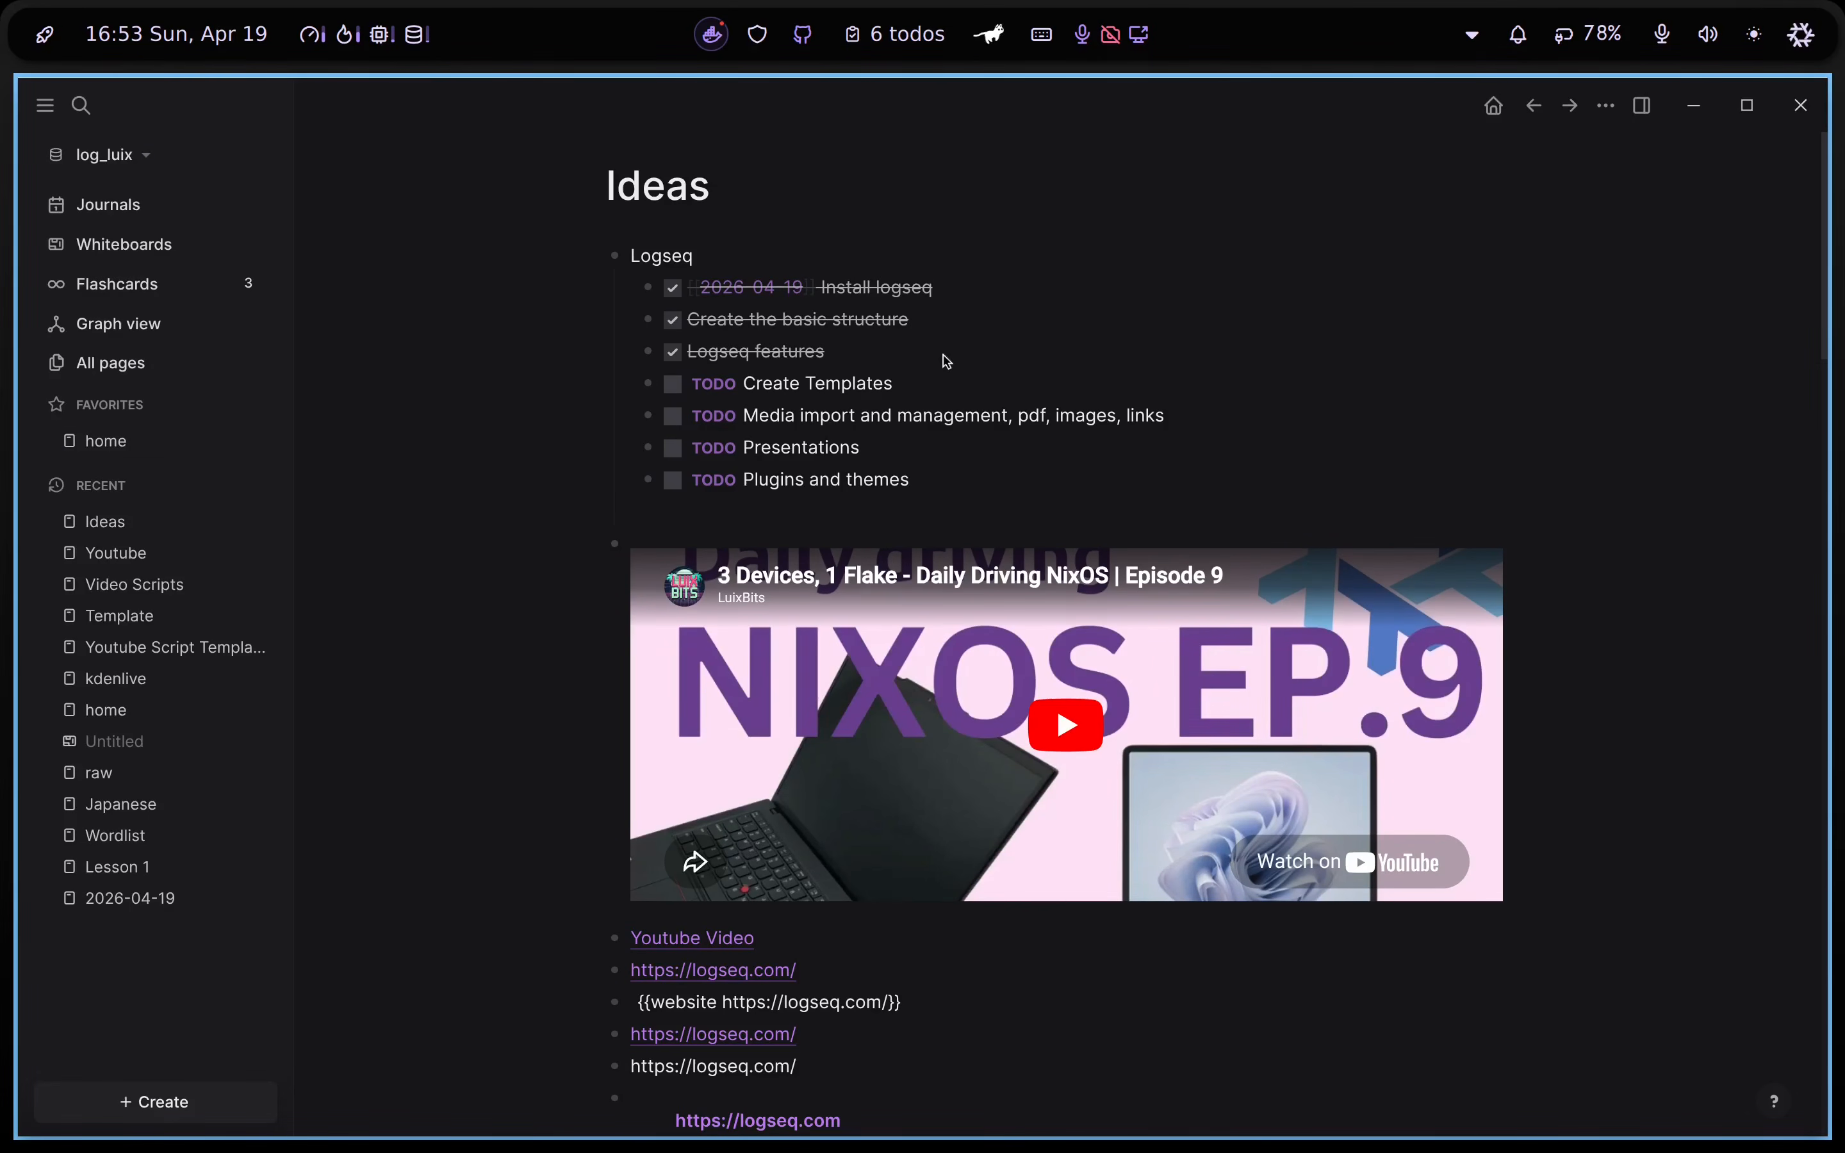
Review the General settings and the Git options under Version control, and close the settings
key("ctrl+shift+1")
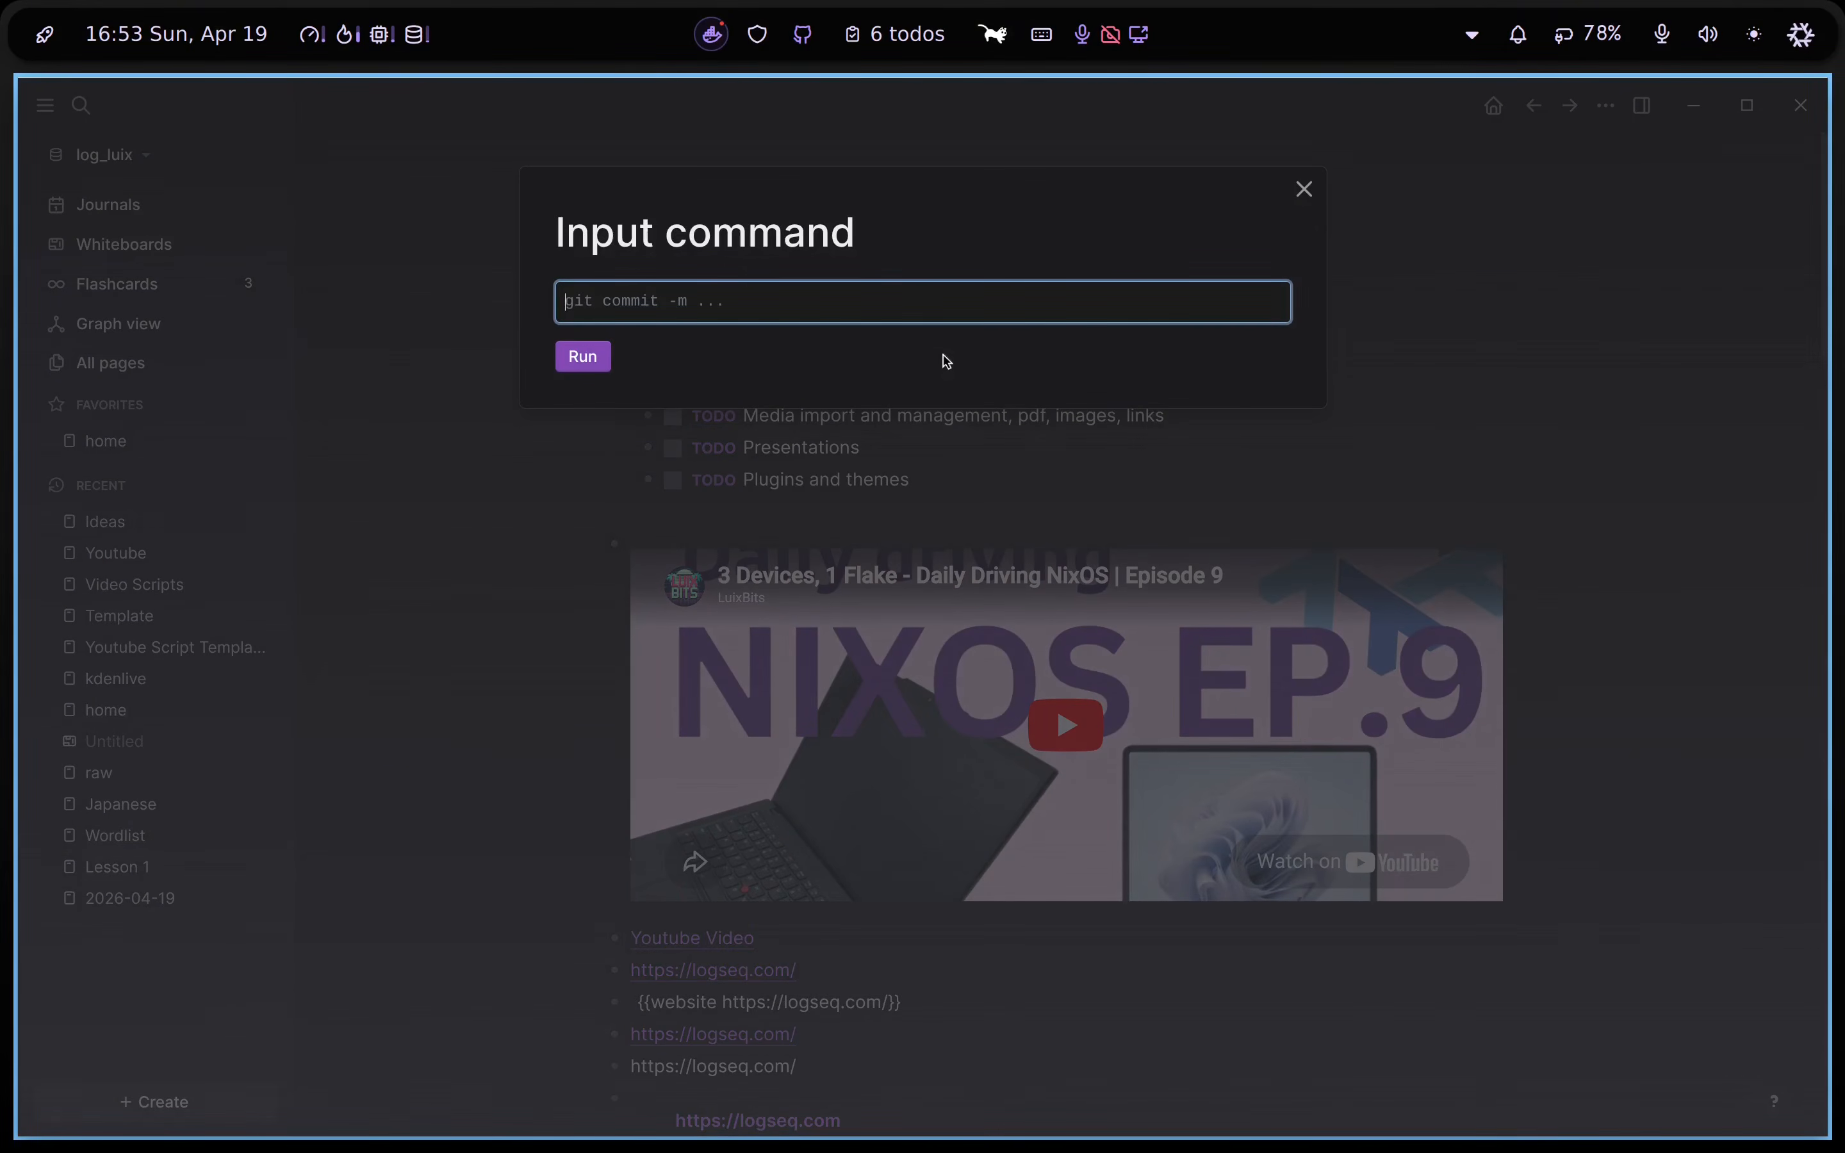
key("Escape")
left_click(1606, 104)
left_click(1606, 104)
left_click(1606, 105)
left_click(1418, 525)
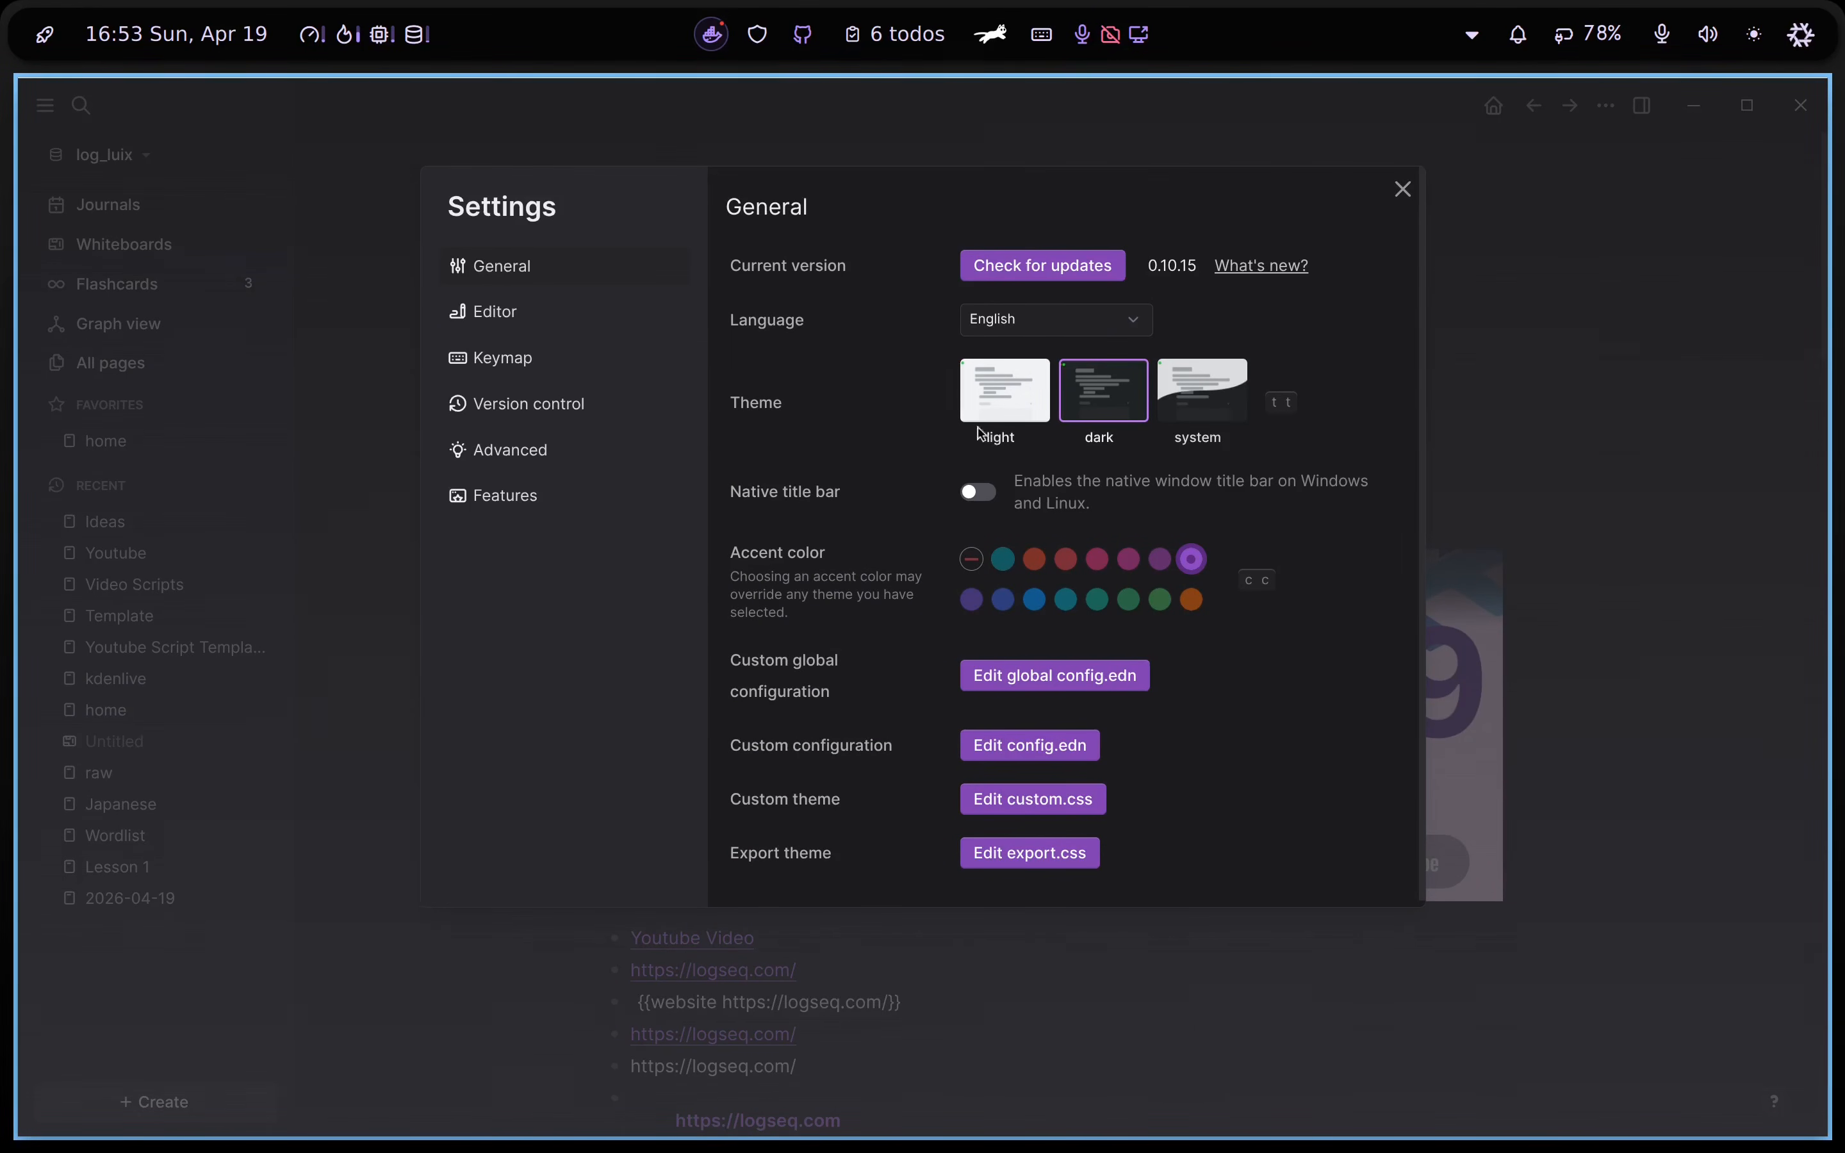
scroll(865, 395, "down", 1)
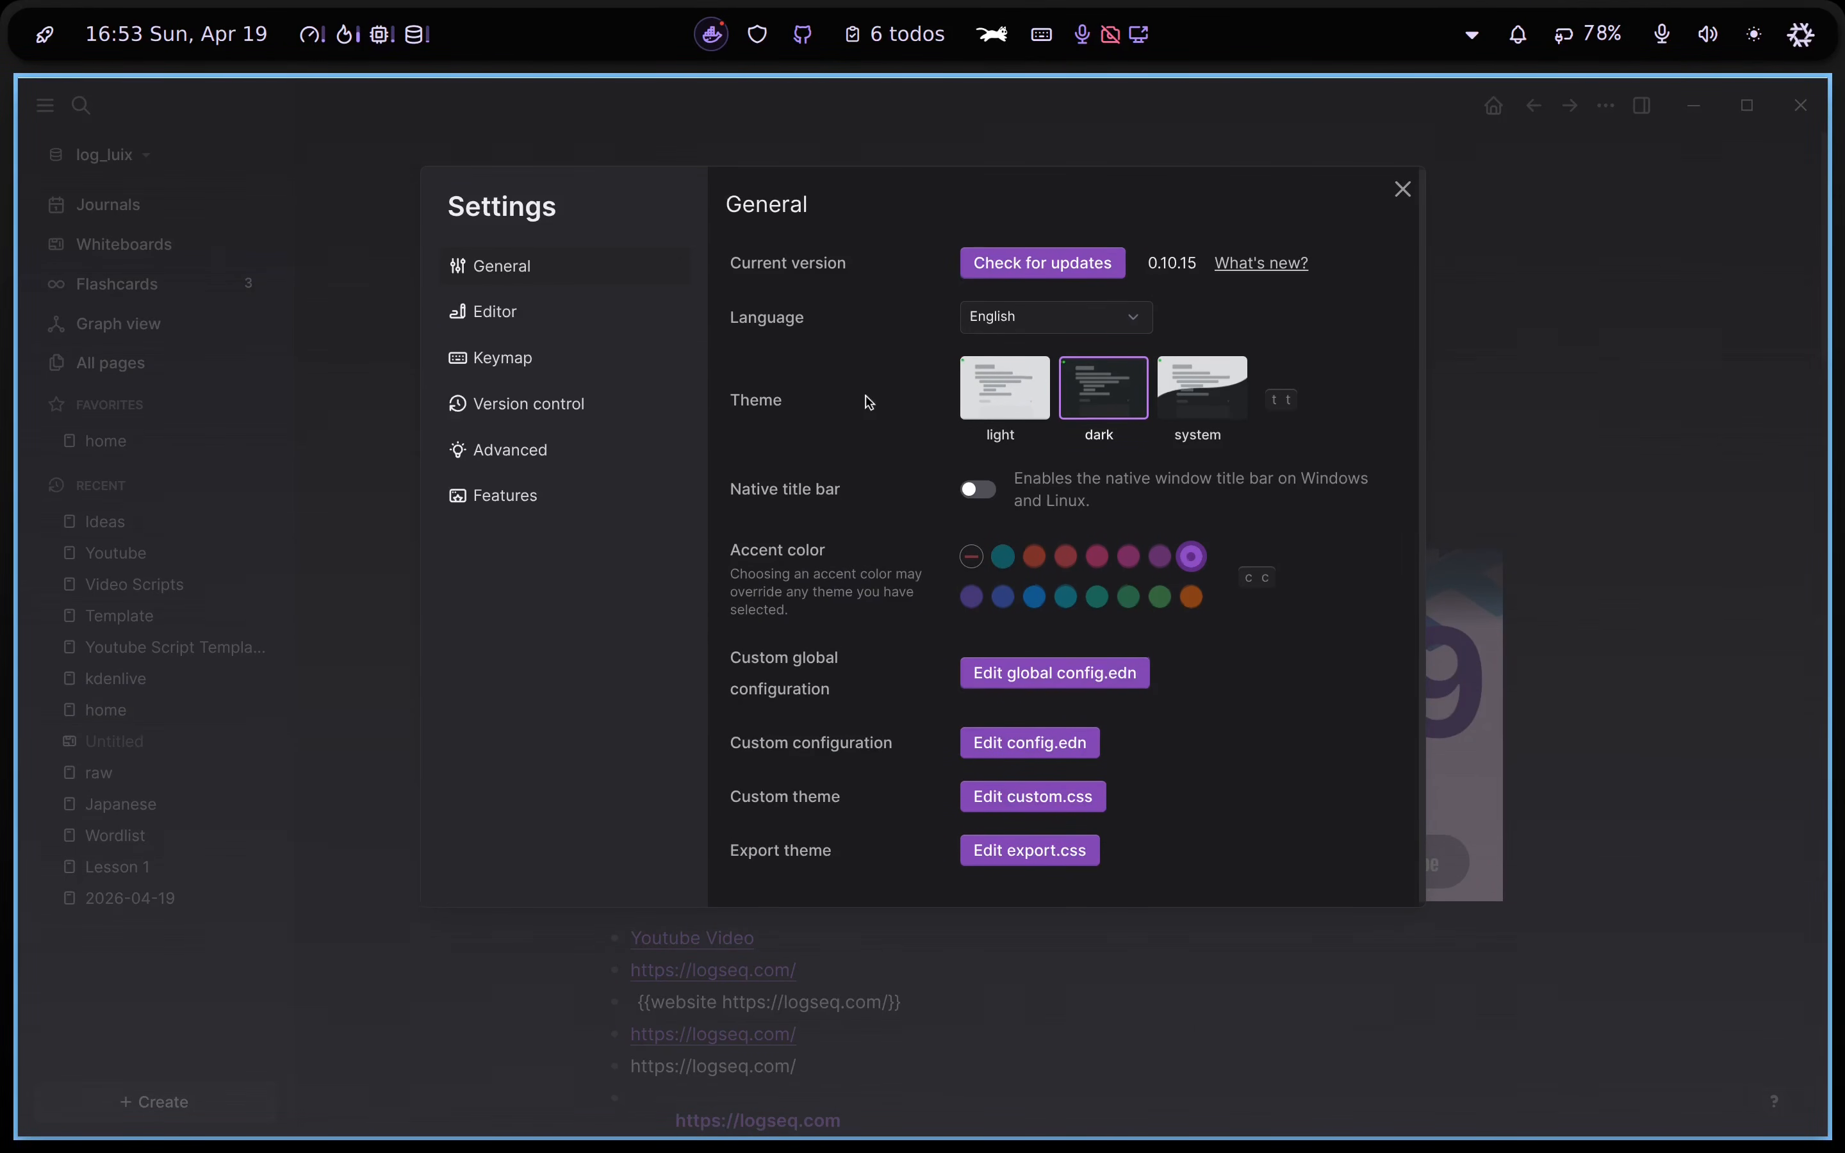
left_click(531, 319)
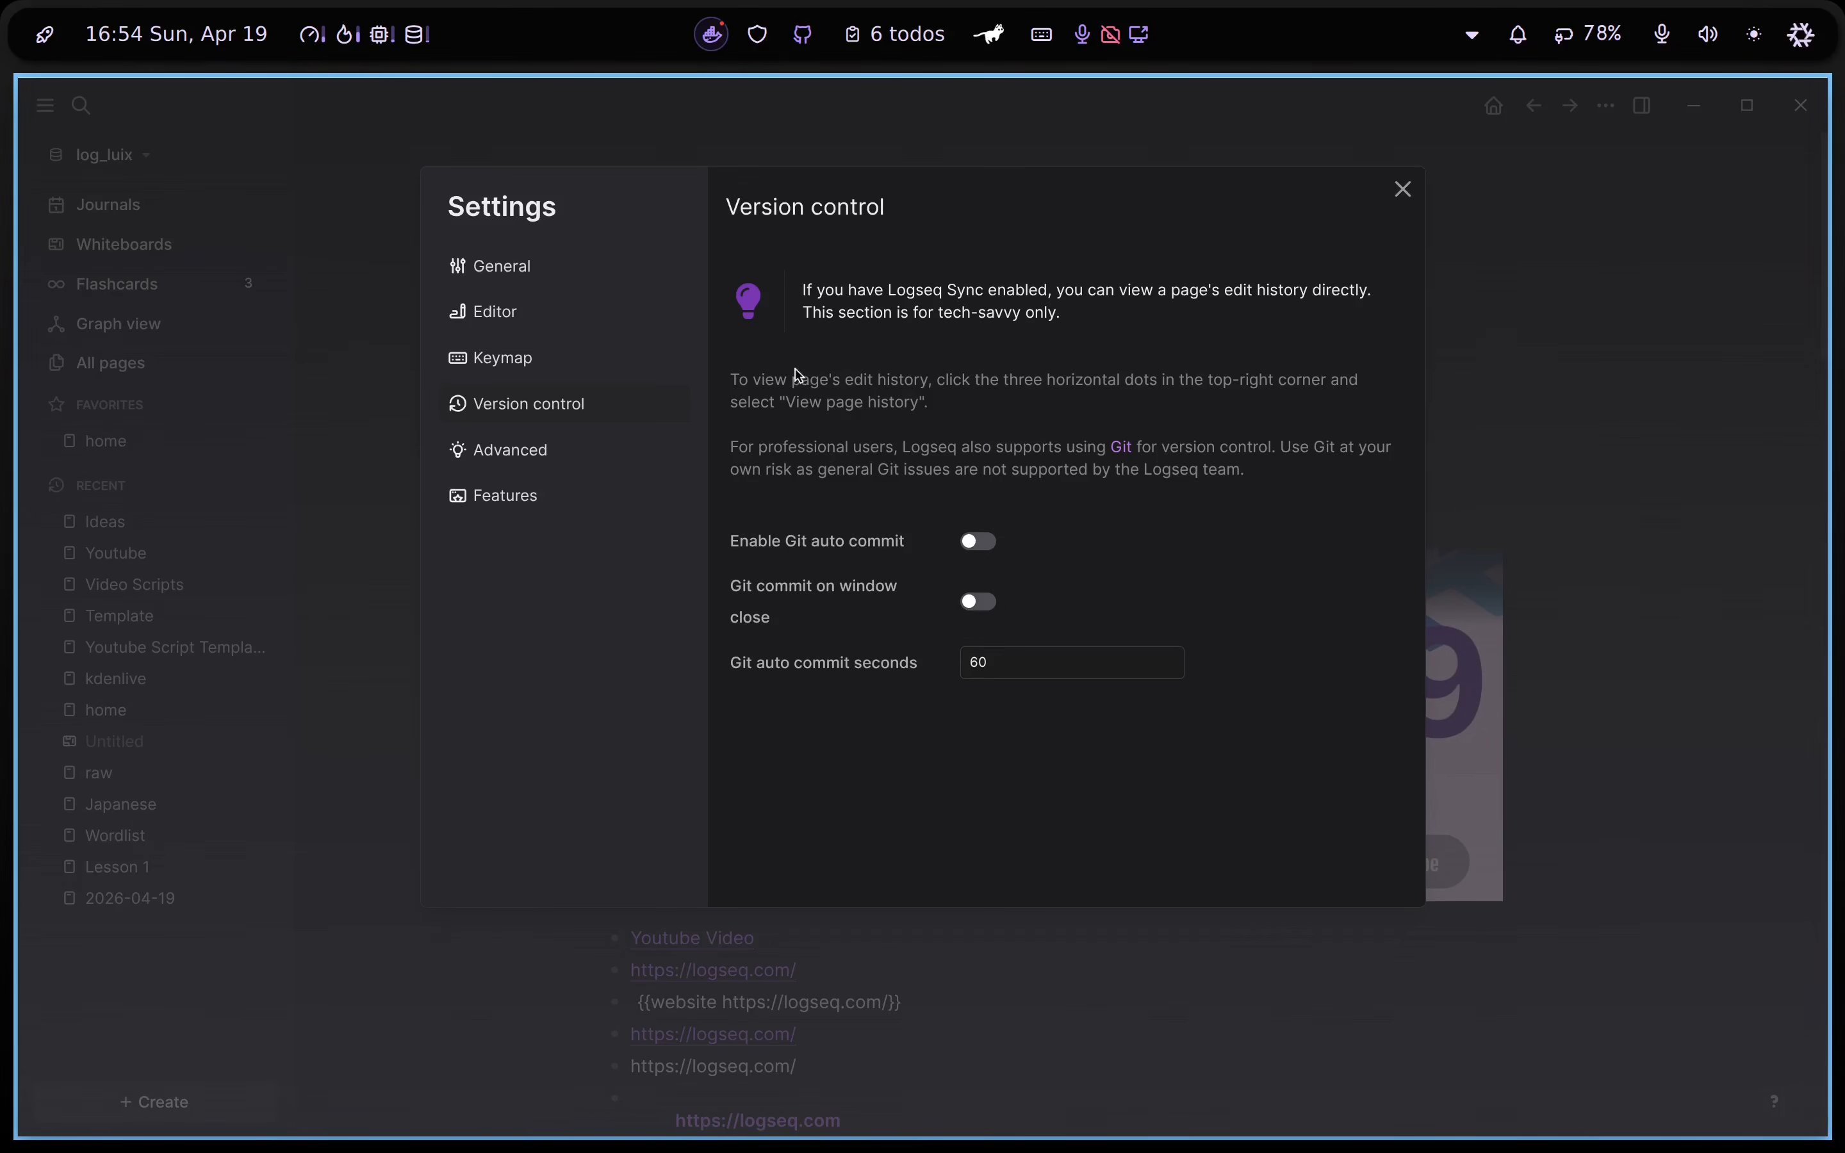
left_click_drag(804, 290, 1131, 346)
left_click(1015, 328)
left_click_drag(894, 297, 987, 305)
left_click(983, 307)
left_click(1403, 188)
Mark the Create Templates task on the Ideas page as done
left_click(672, 384)
left_click(674, 421)
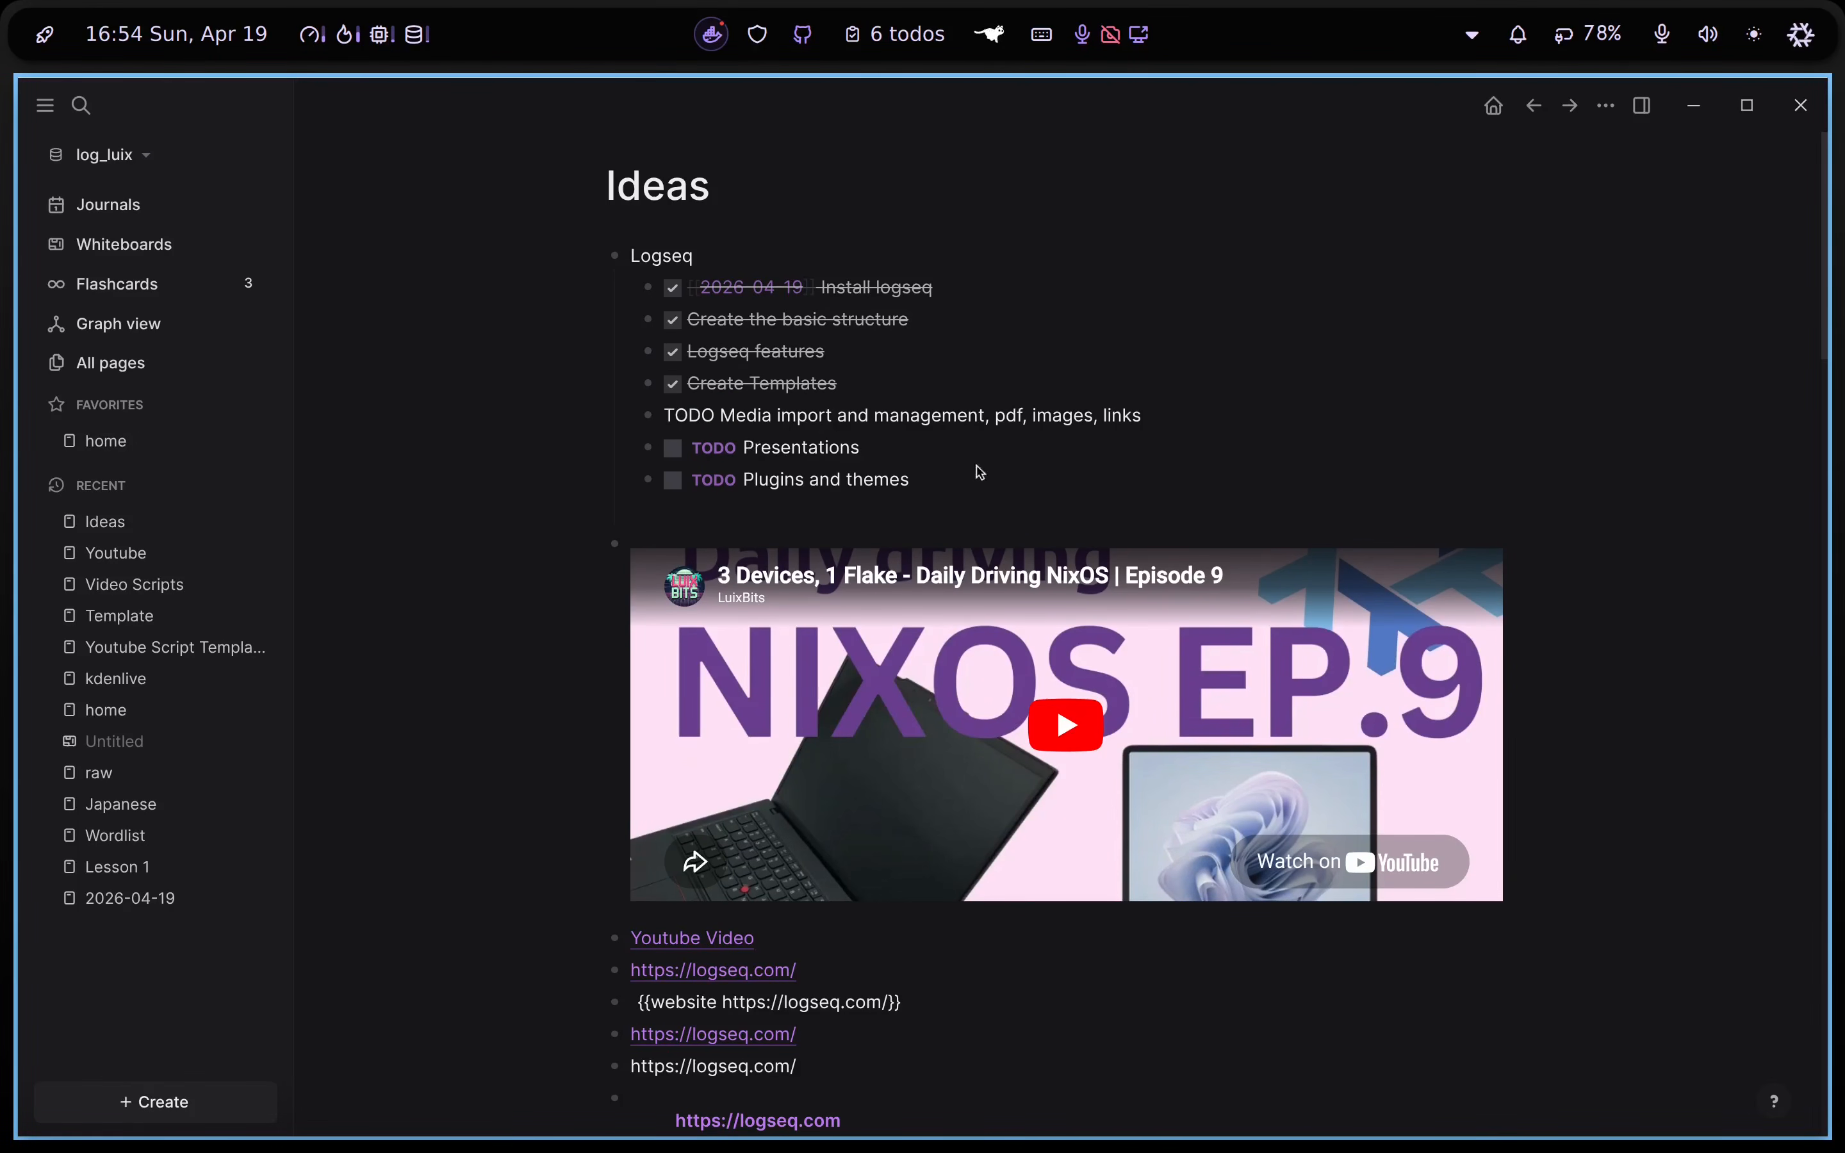
left_click(1038, 474)
left_click(545, 547)
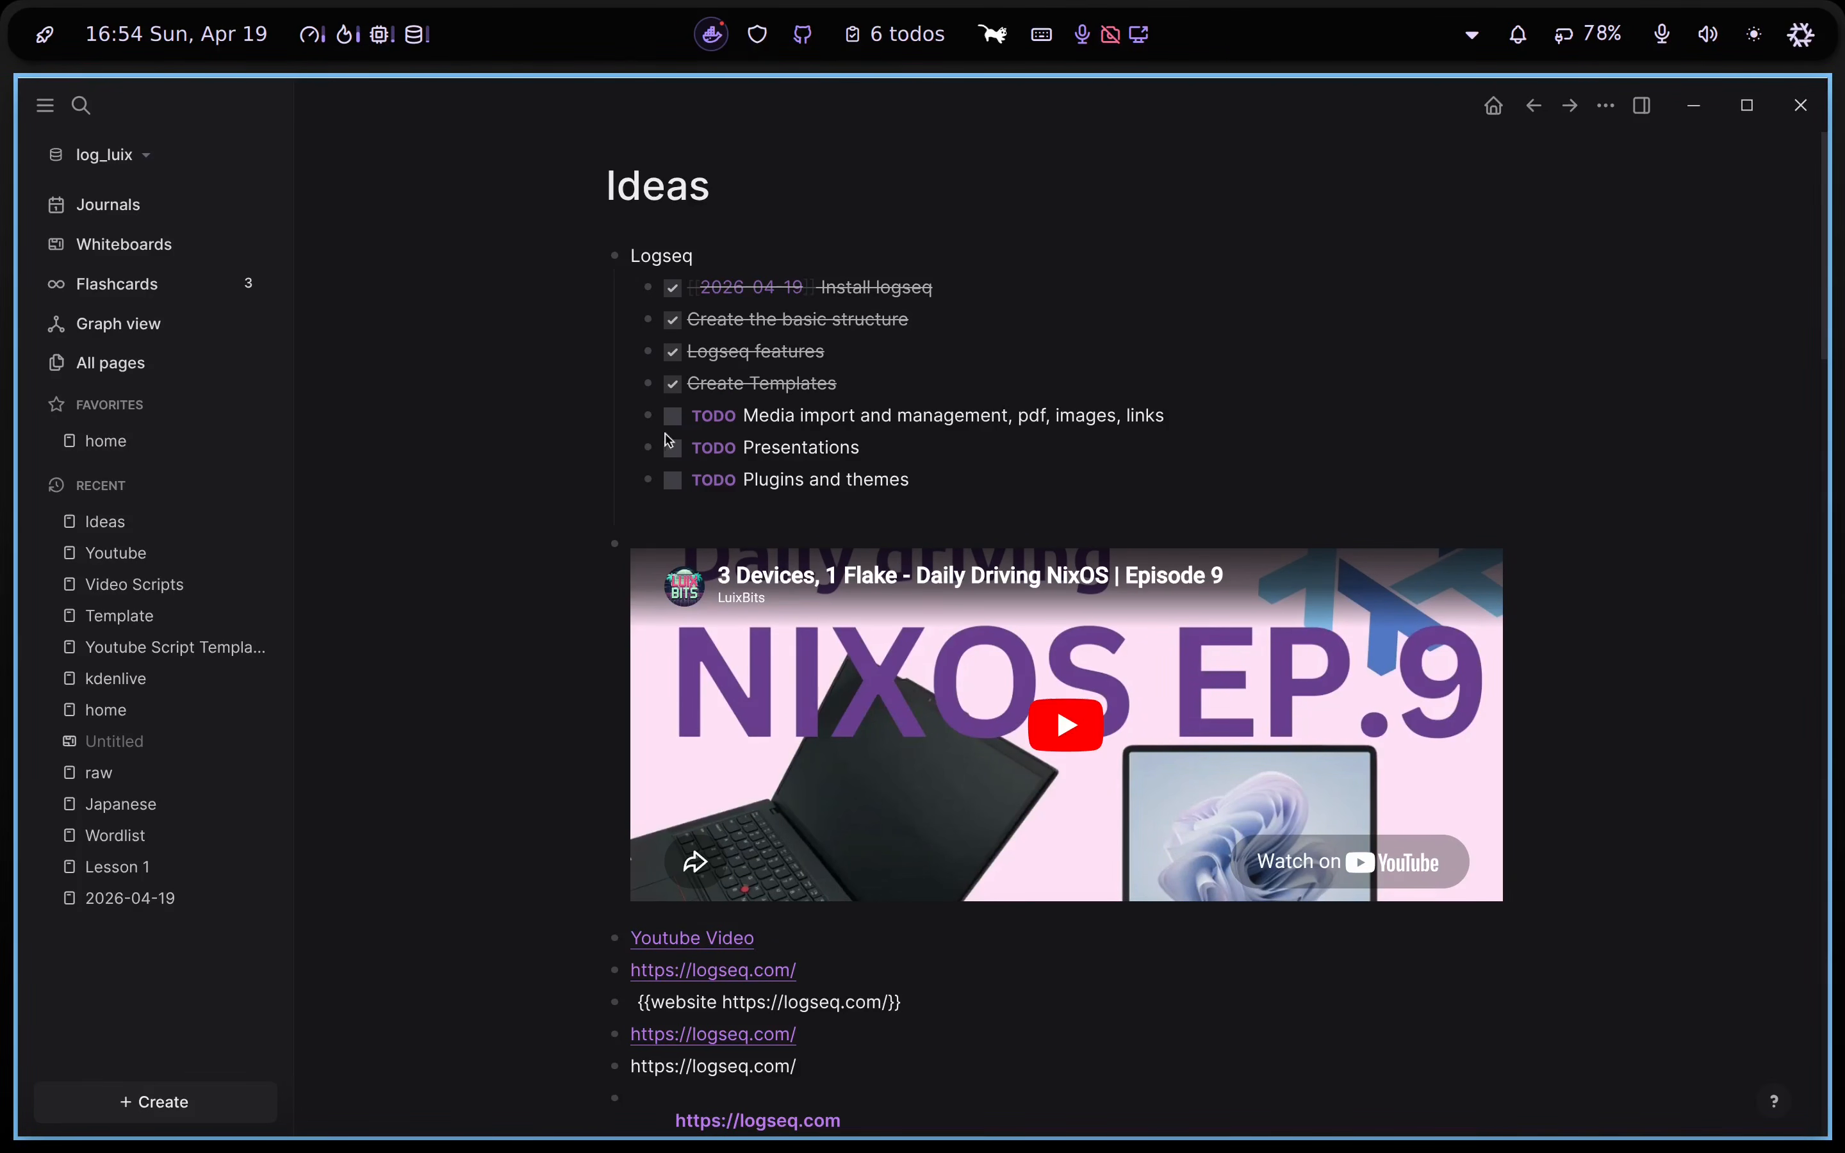
Mark the "Media import and management, pdf, images, links" task on the Ideas page as done
left_click(674, 418)
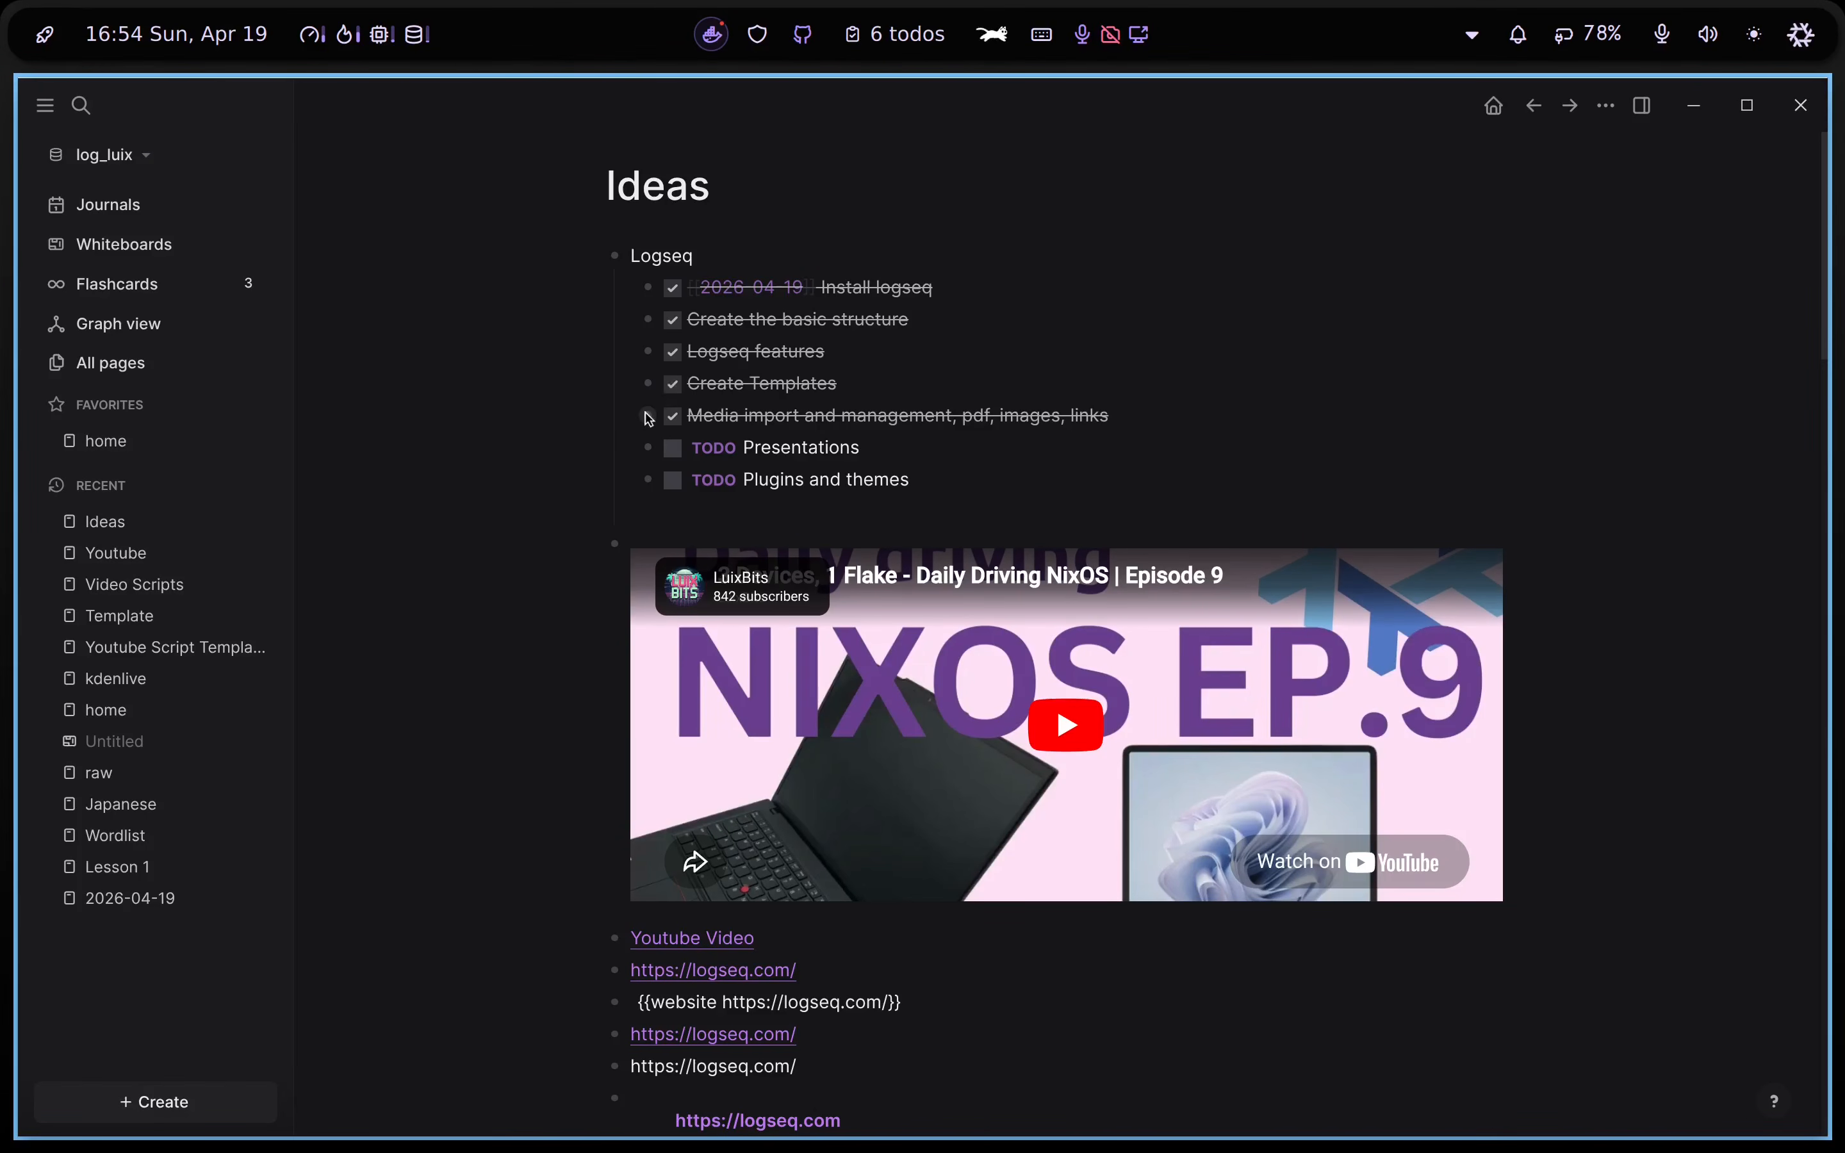
scroll(646, 412, "down", 10)
scroll(646, 412, "down", 3)
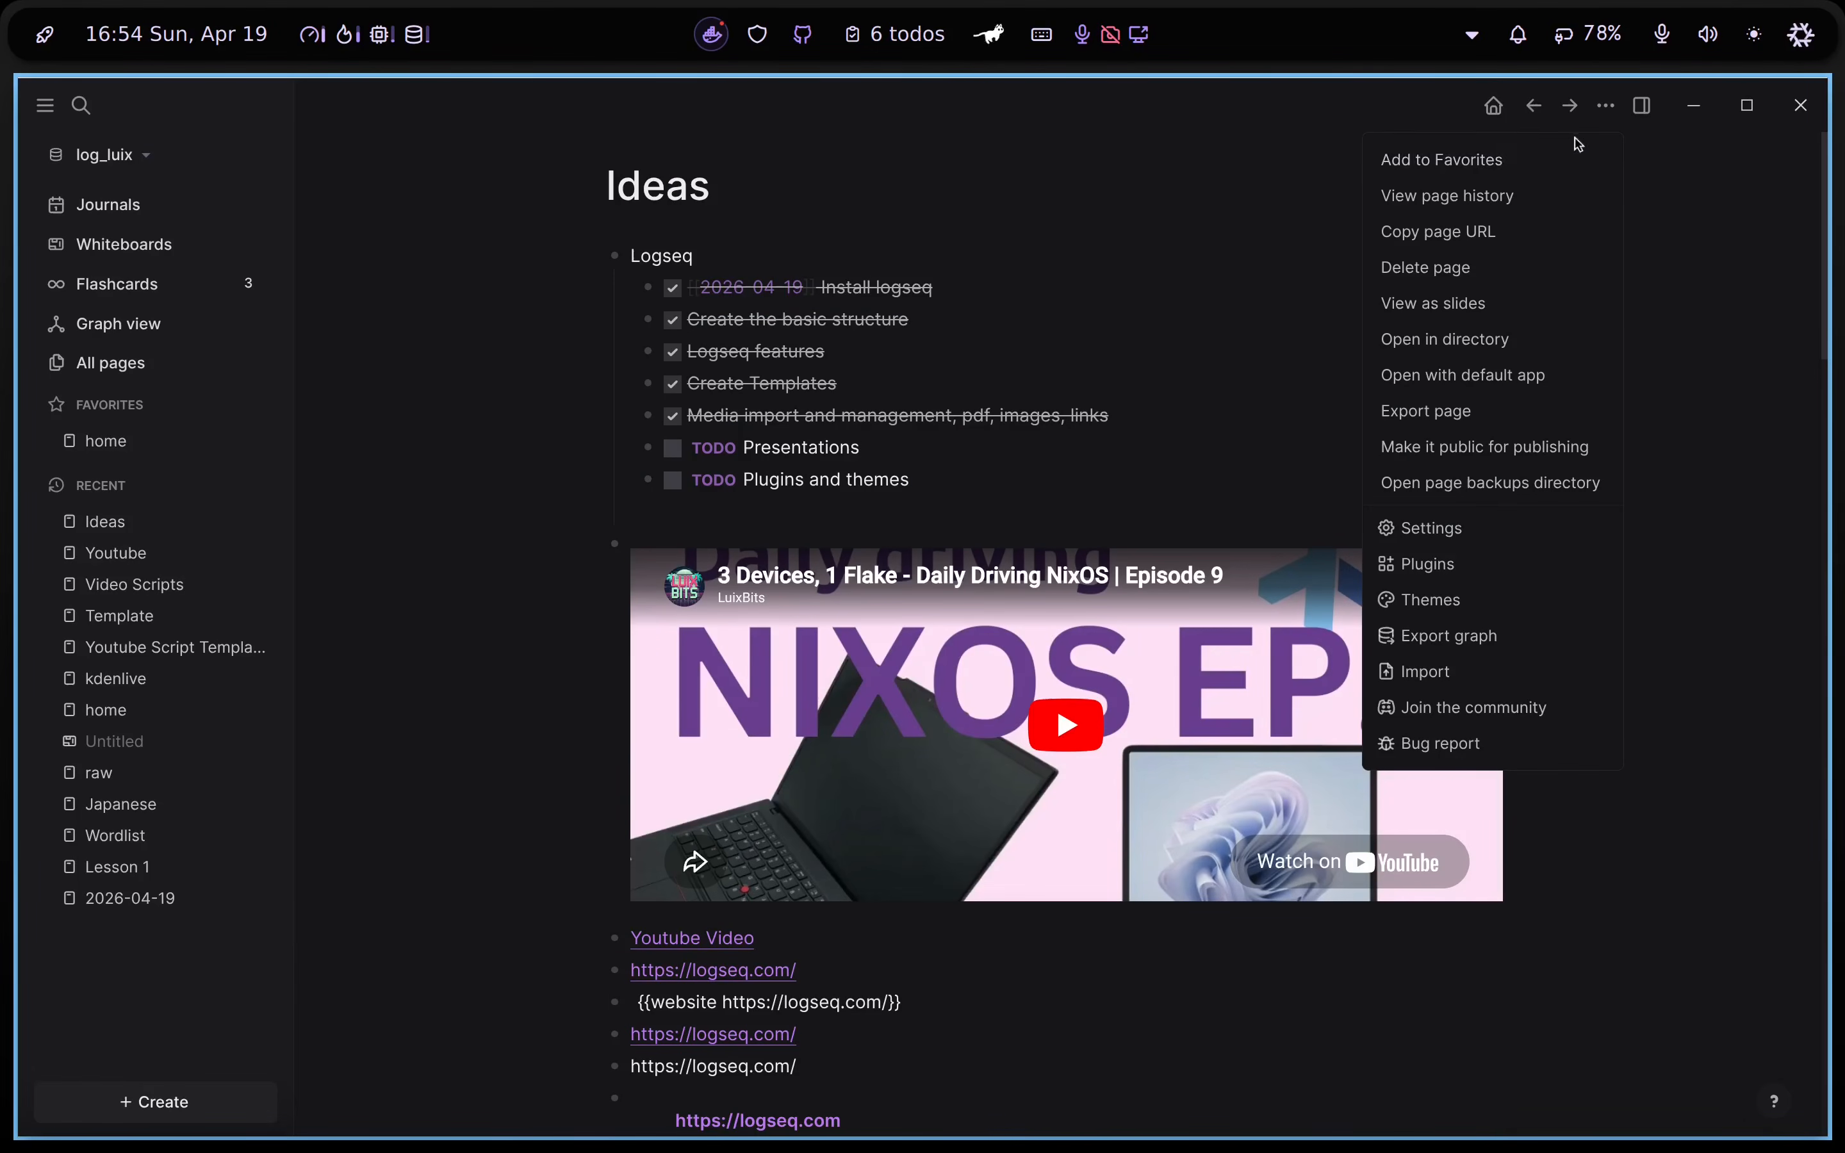
Search the plugin marketplace for "slide"
left_click(1432, 564)
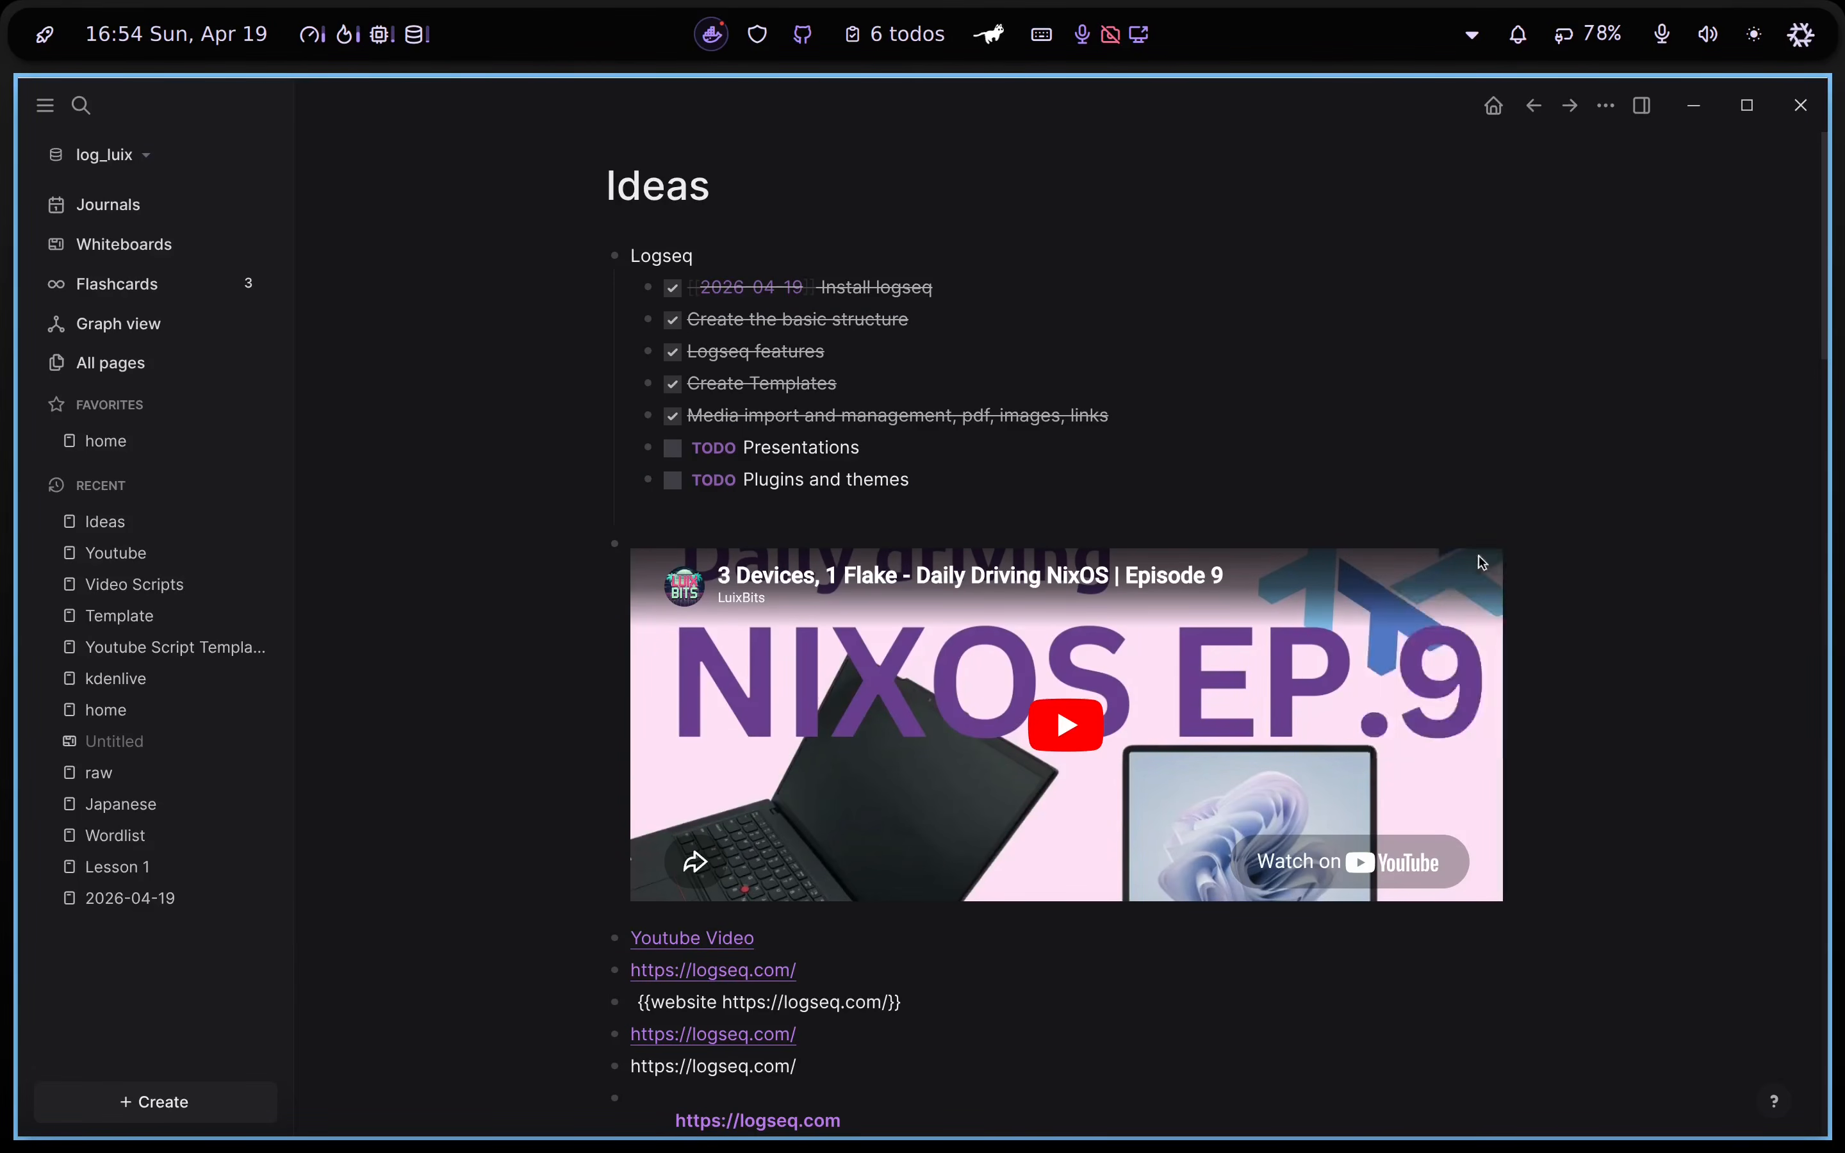
left_click(965, 412)
type("prese")
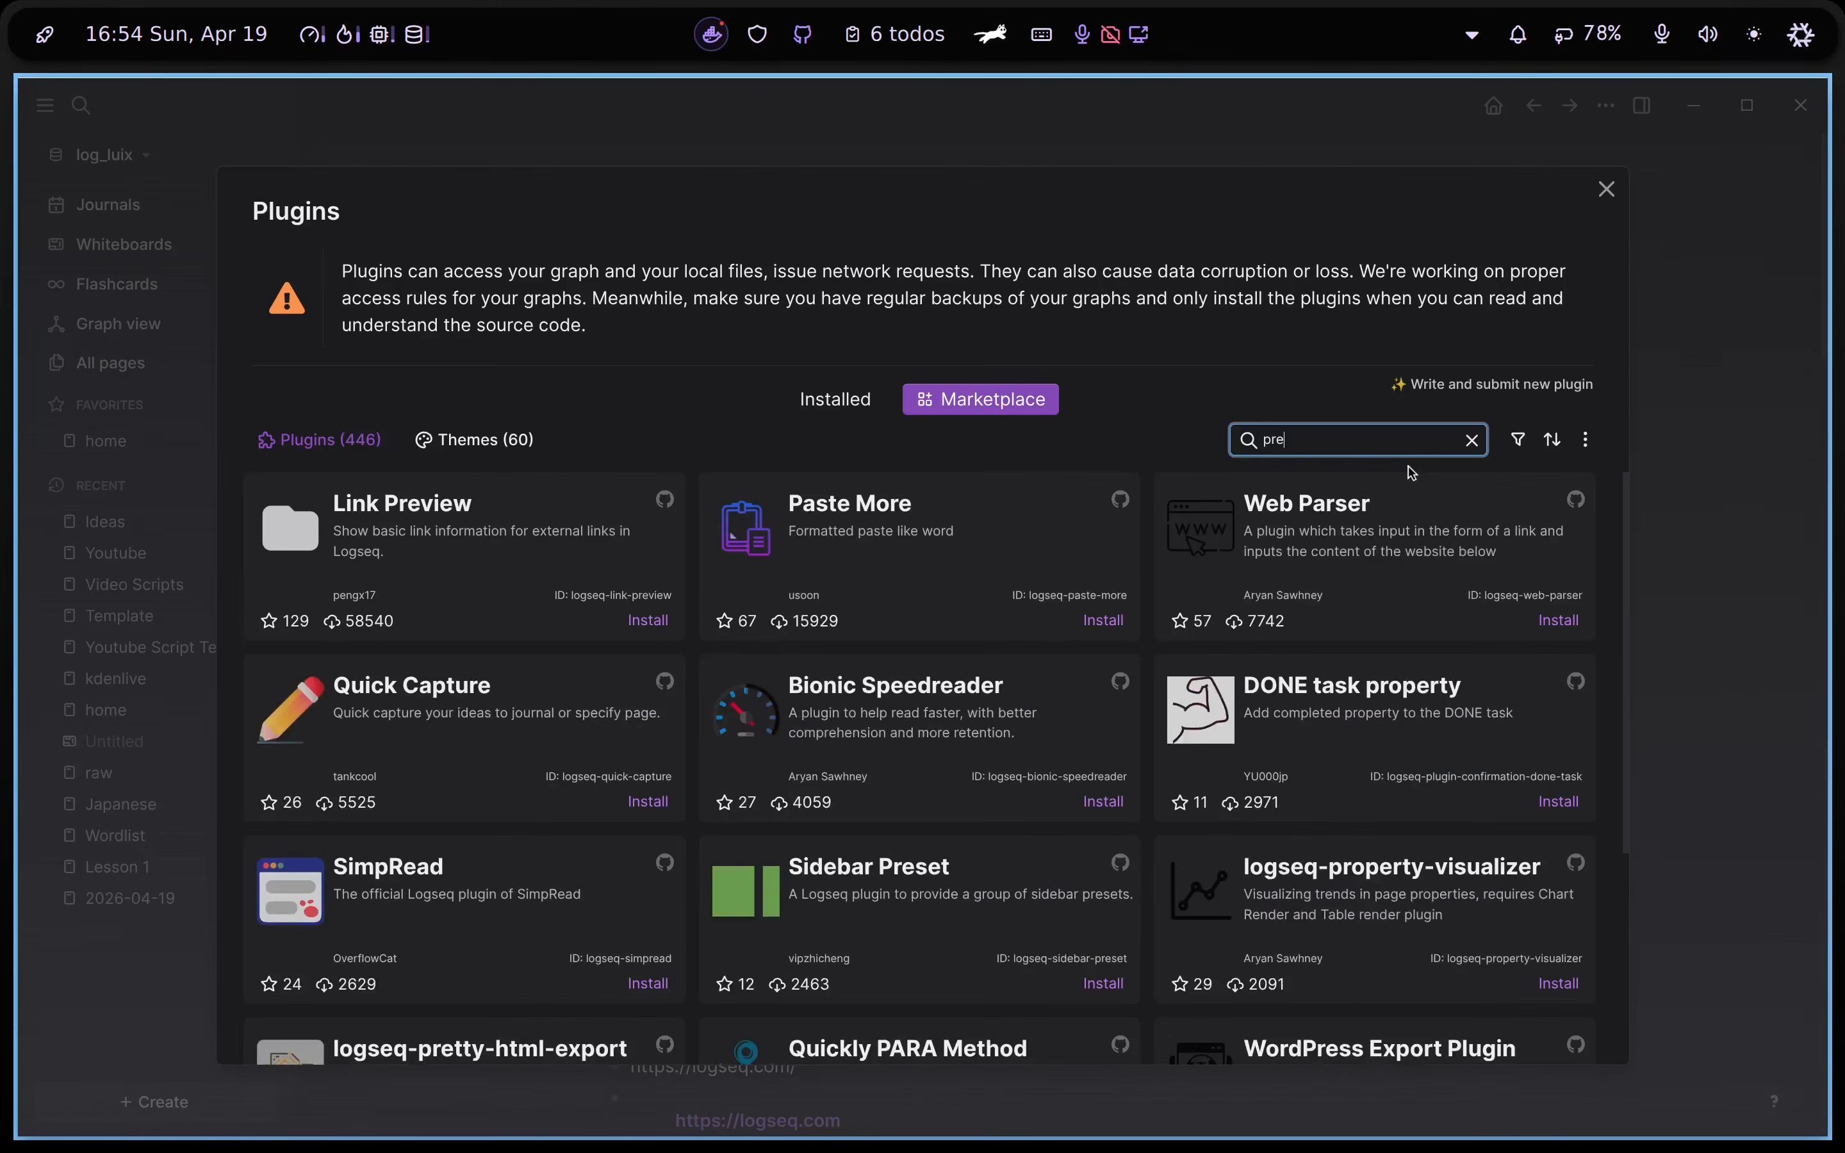
key("BackSpace")
key("BackSpace")
key("BackSpace")
key("BackSpace")
key("BackSpace")
type("slide")
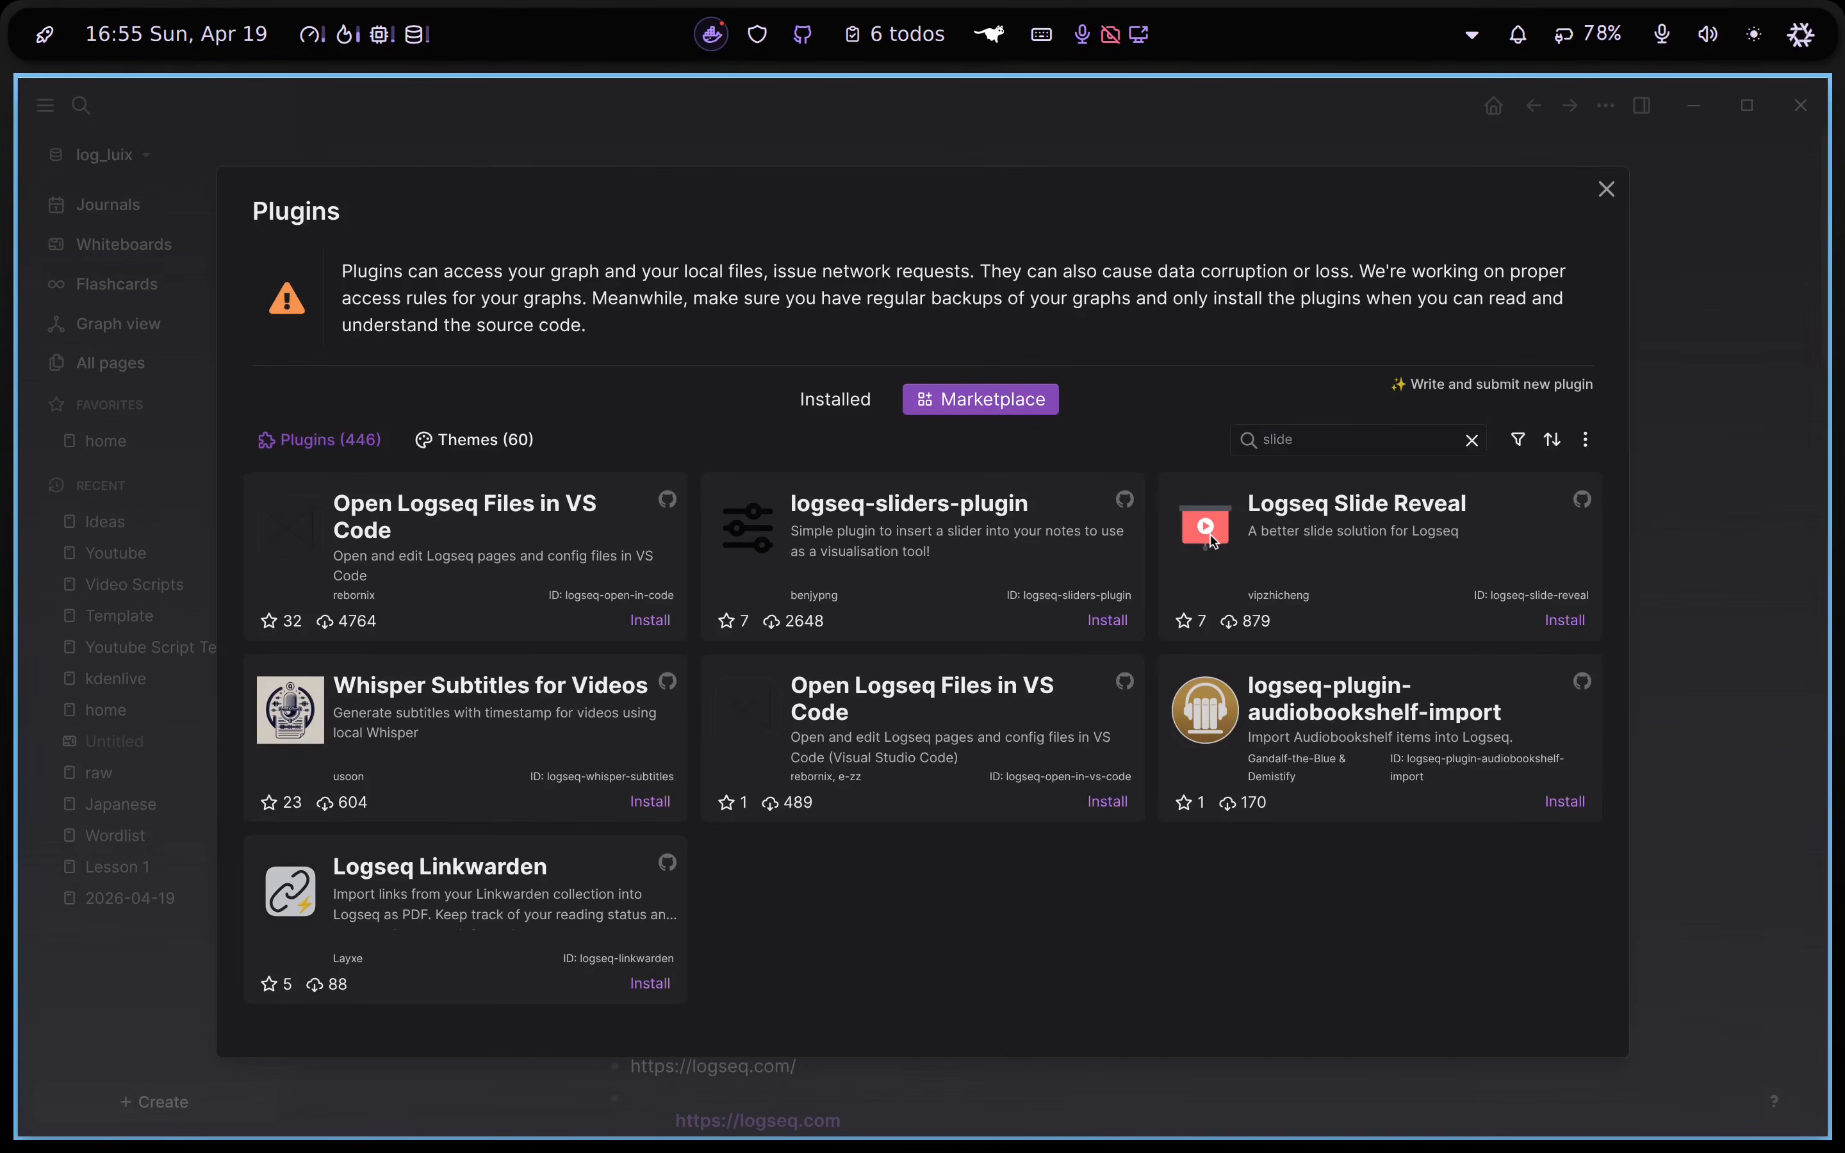
Read the features and installation notes of the Logseq Slide Reveal plugin, and close the description and the plugin manager
left_click(1209, 533)
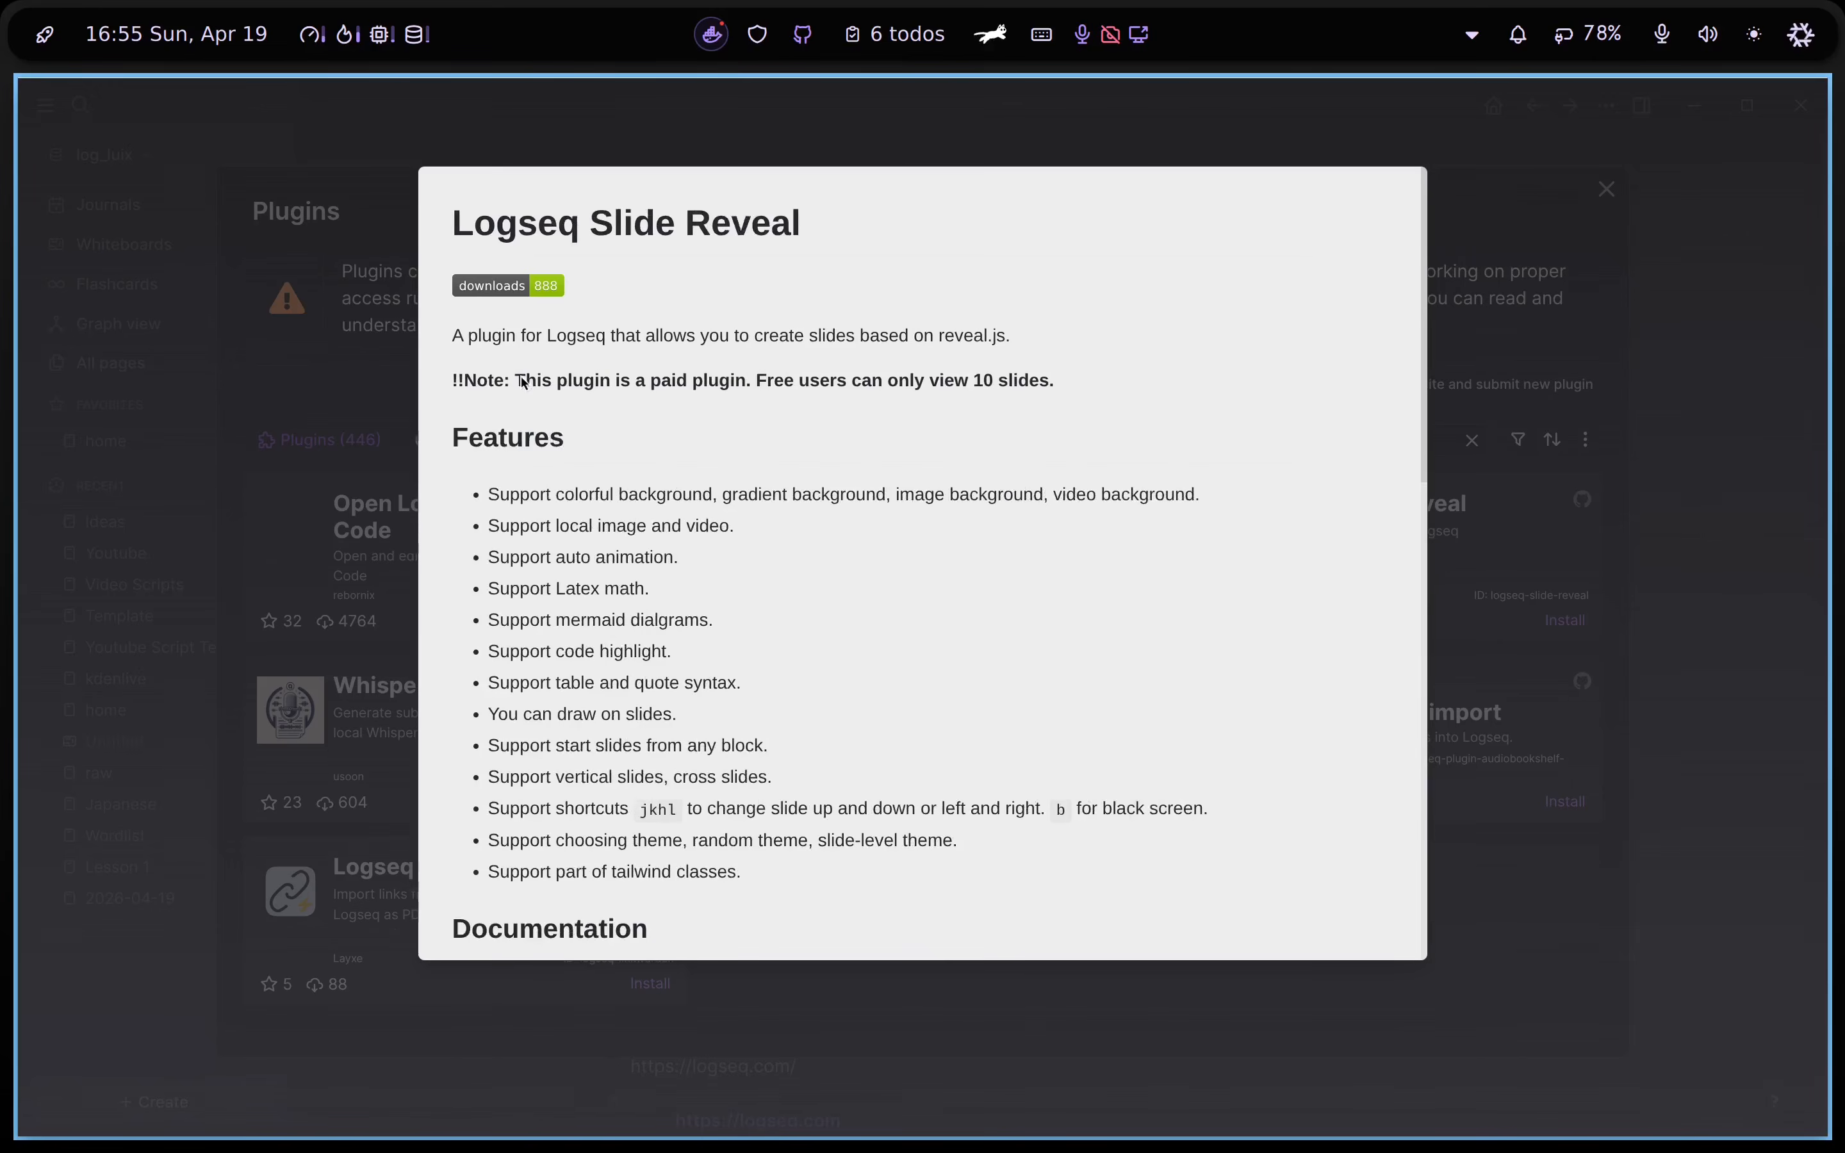
scroll(782, 452, "down", 5)
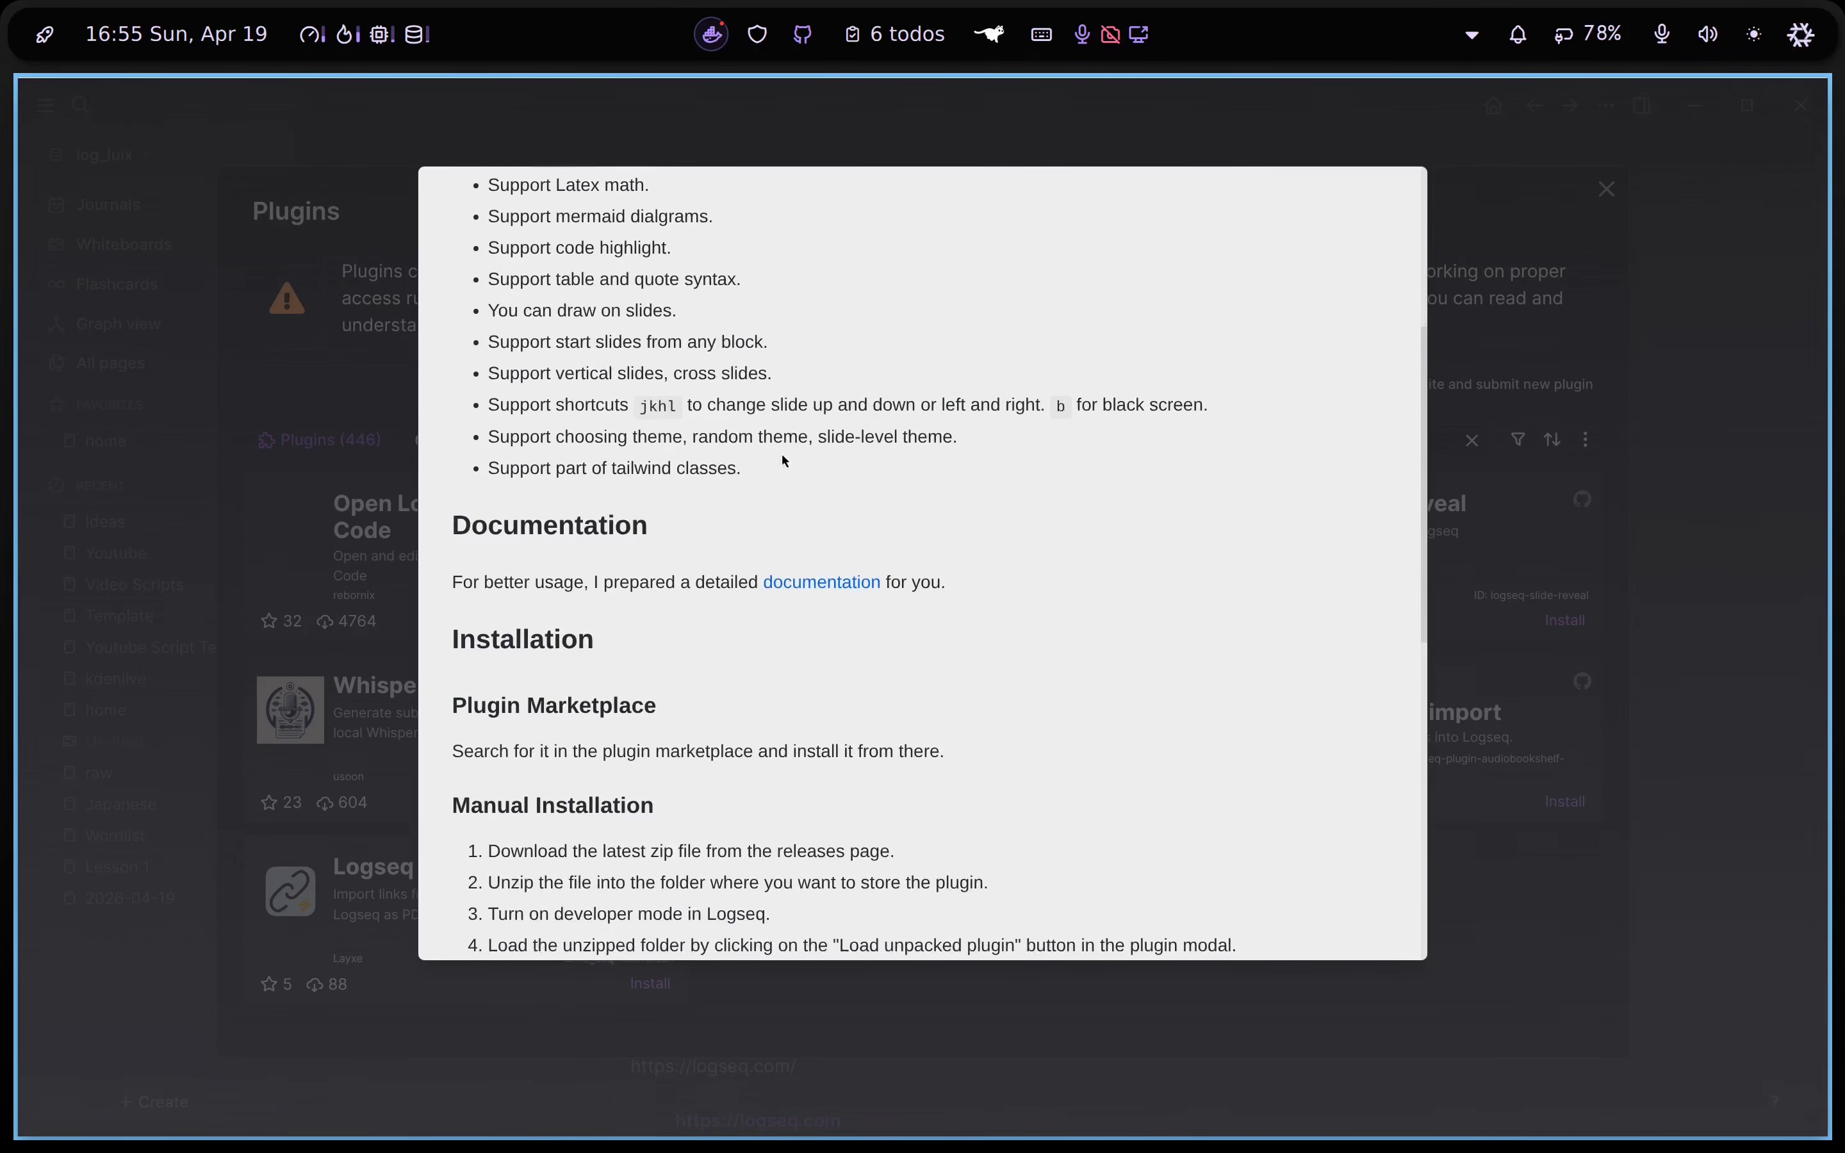
scroll(745, 473, "down", 7)
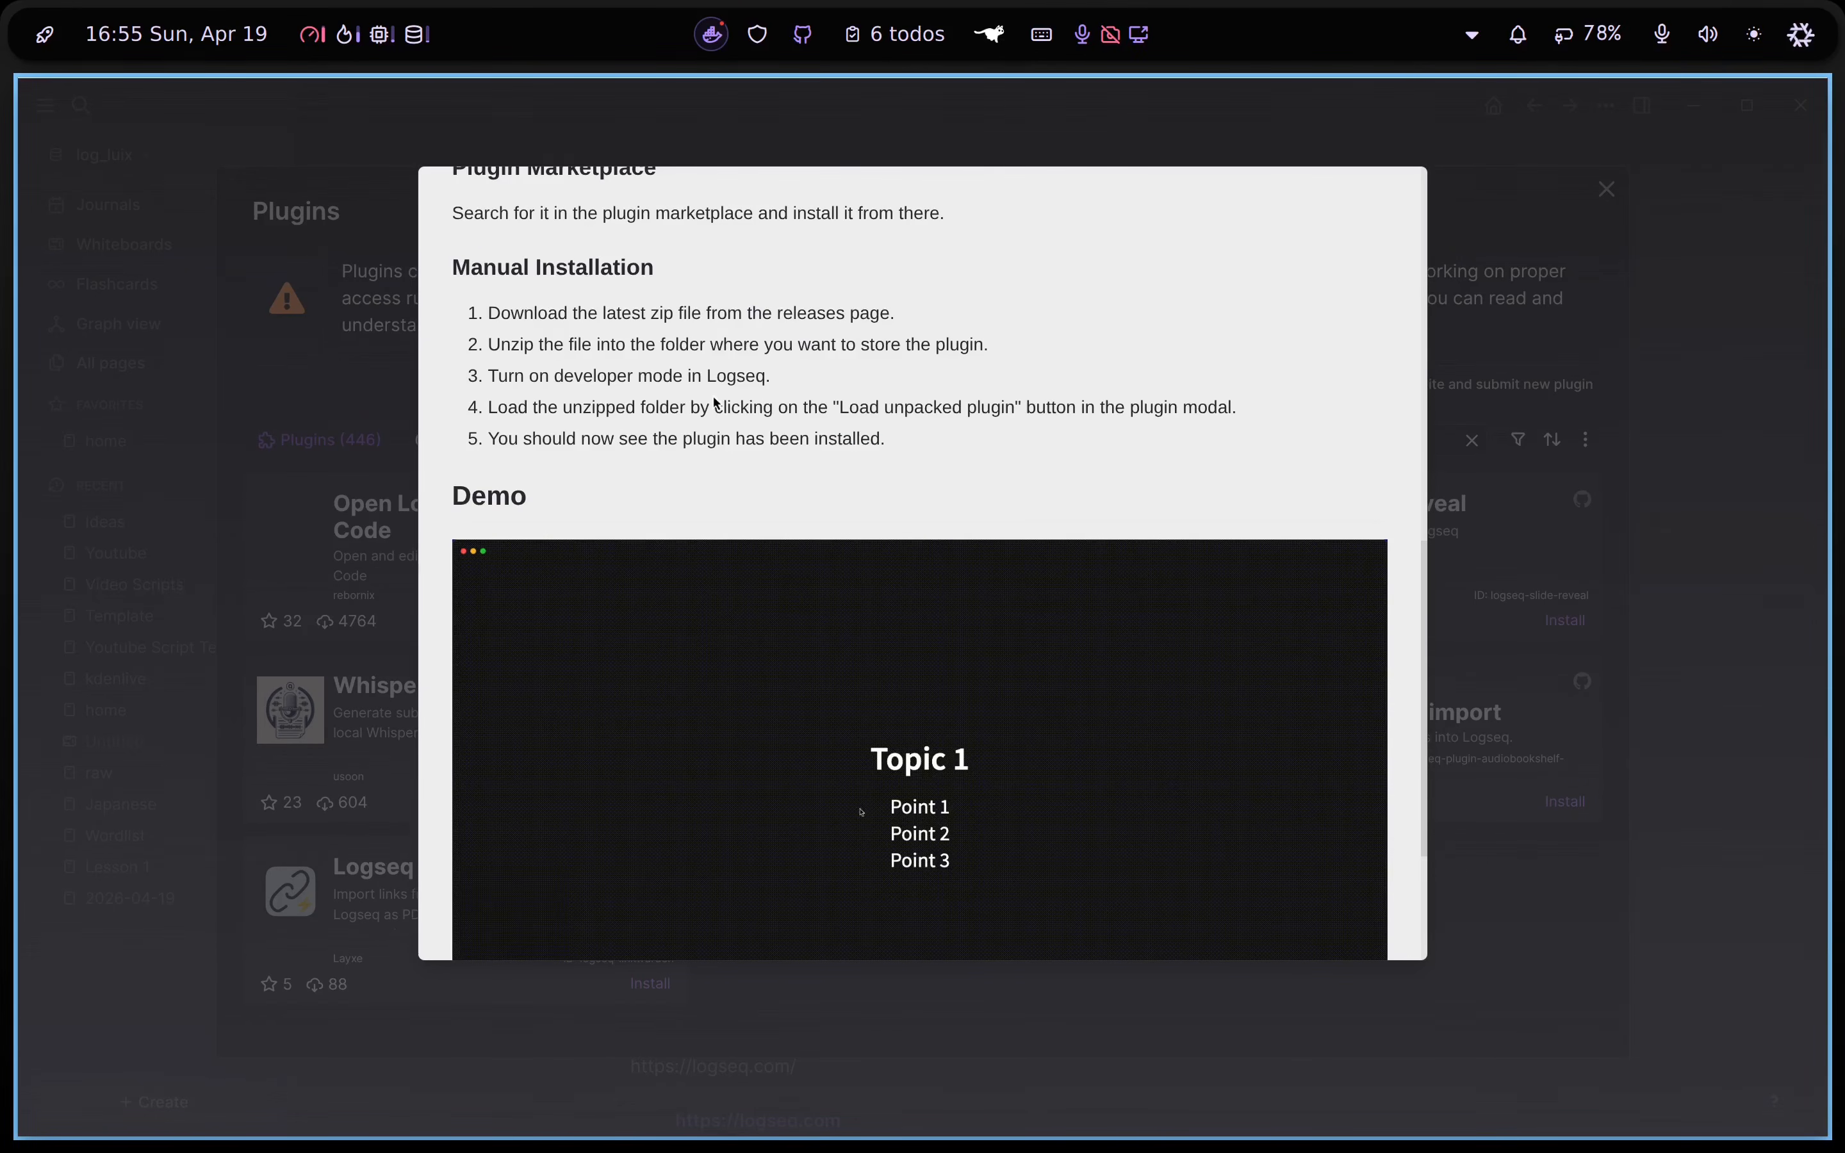
scroll(793, 463, "up", 12)
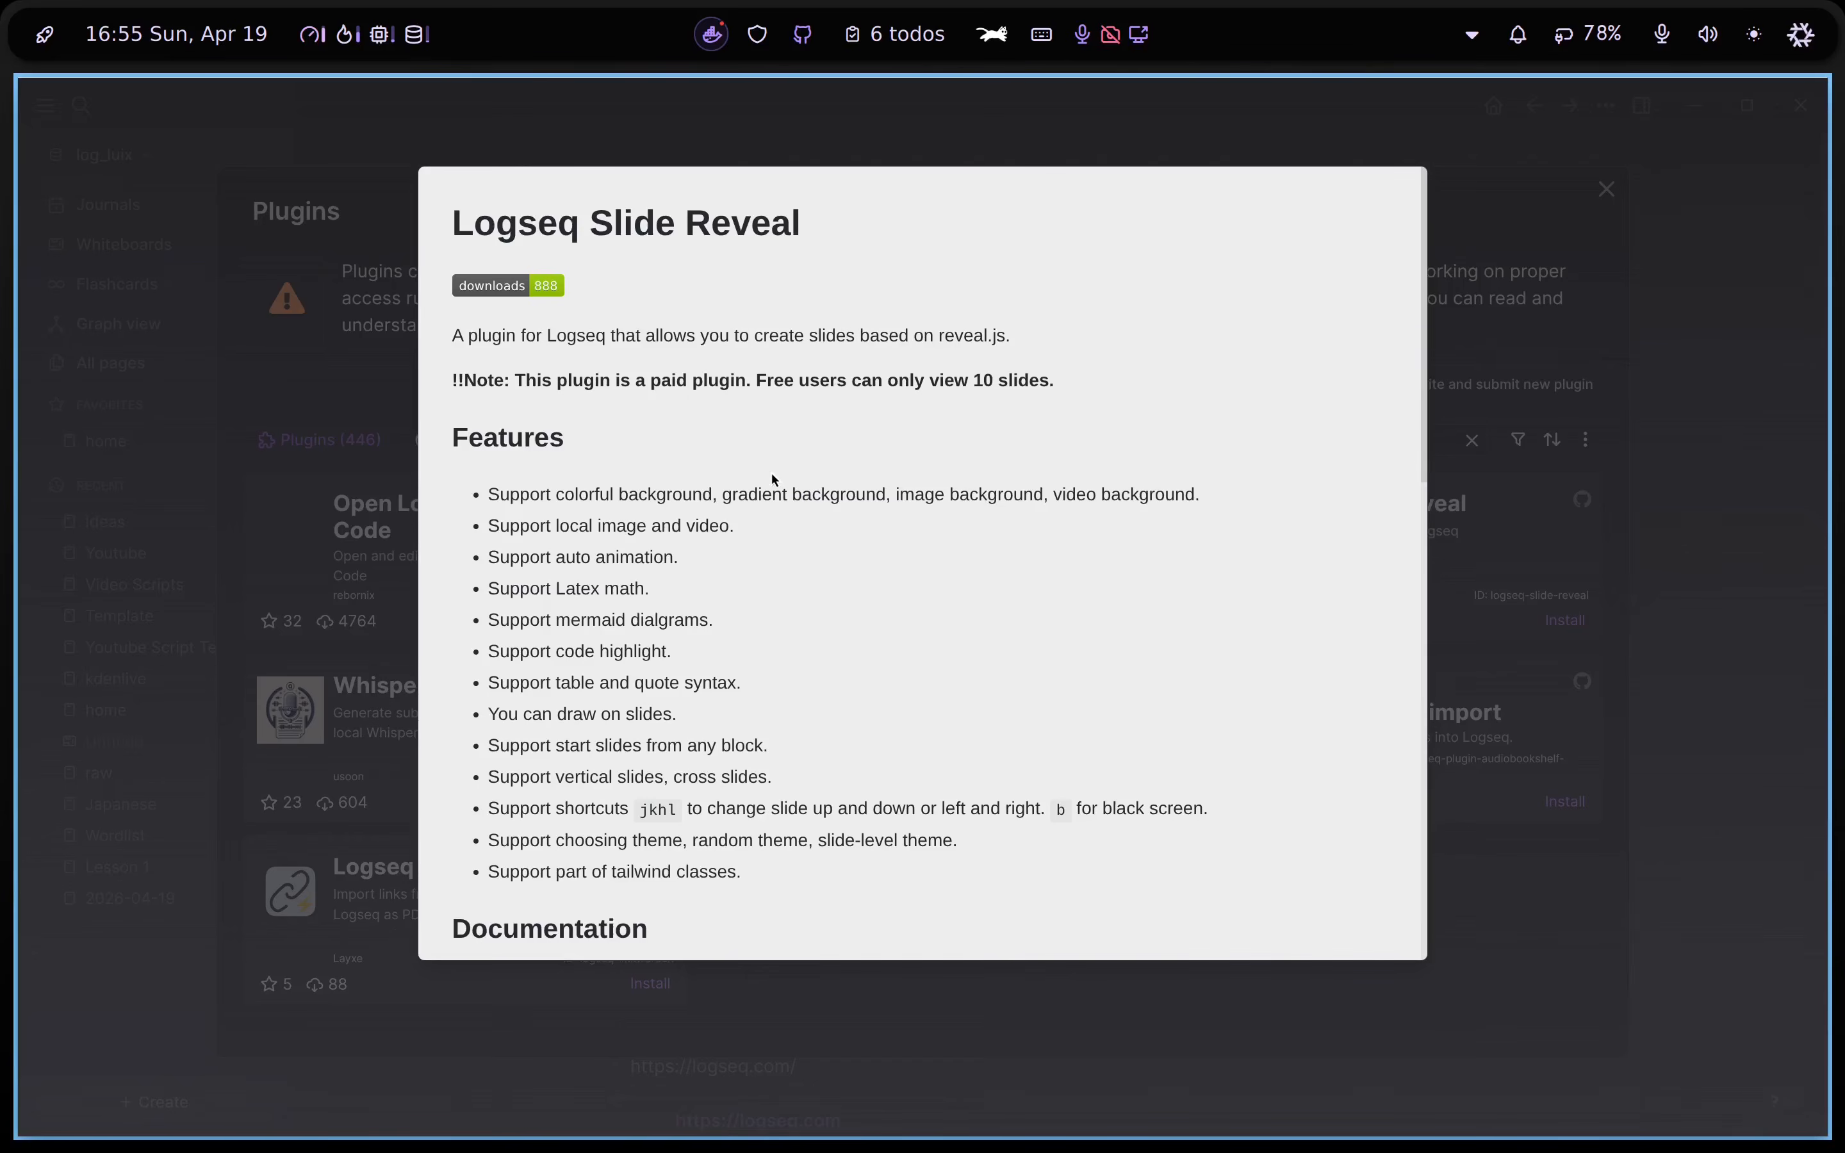
scroll(771, 473, "down", 5)
triple_click(483, 744)
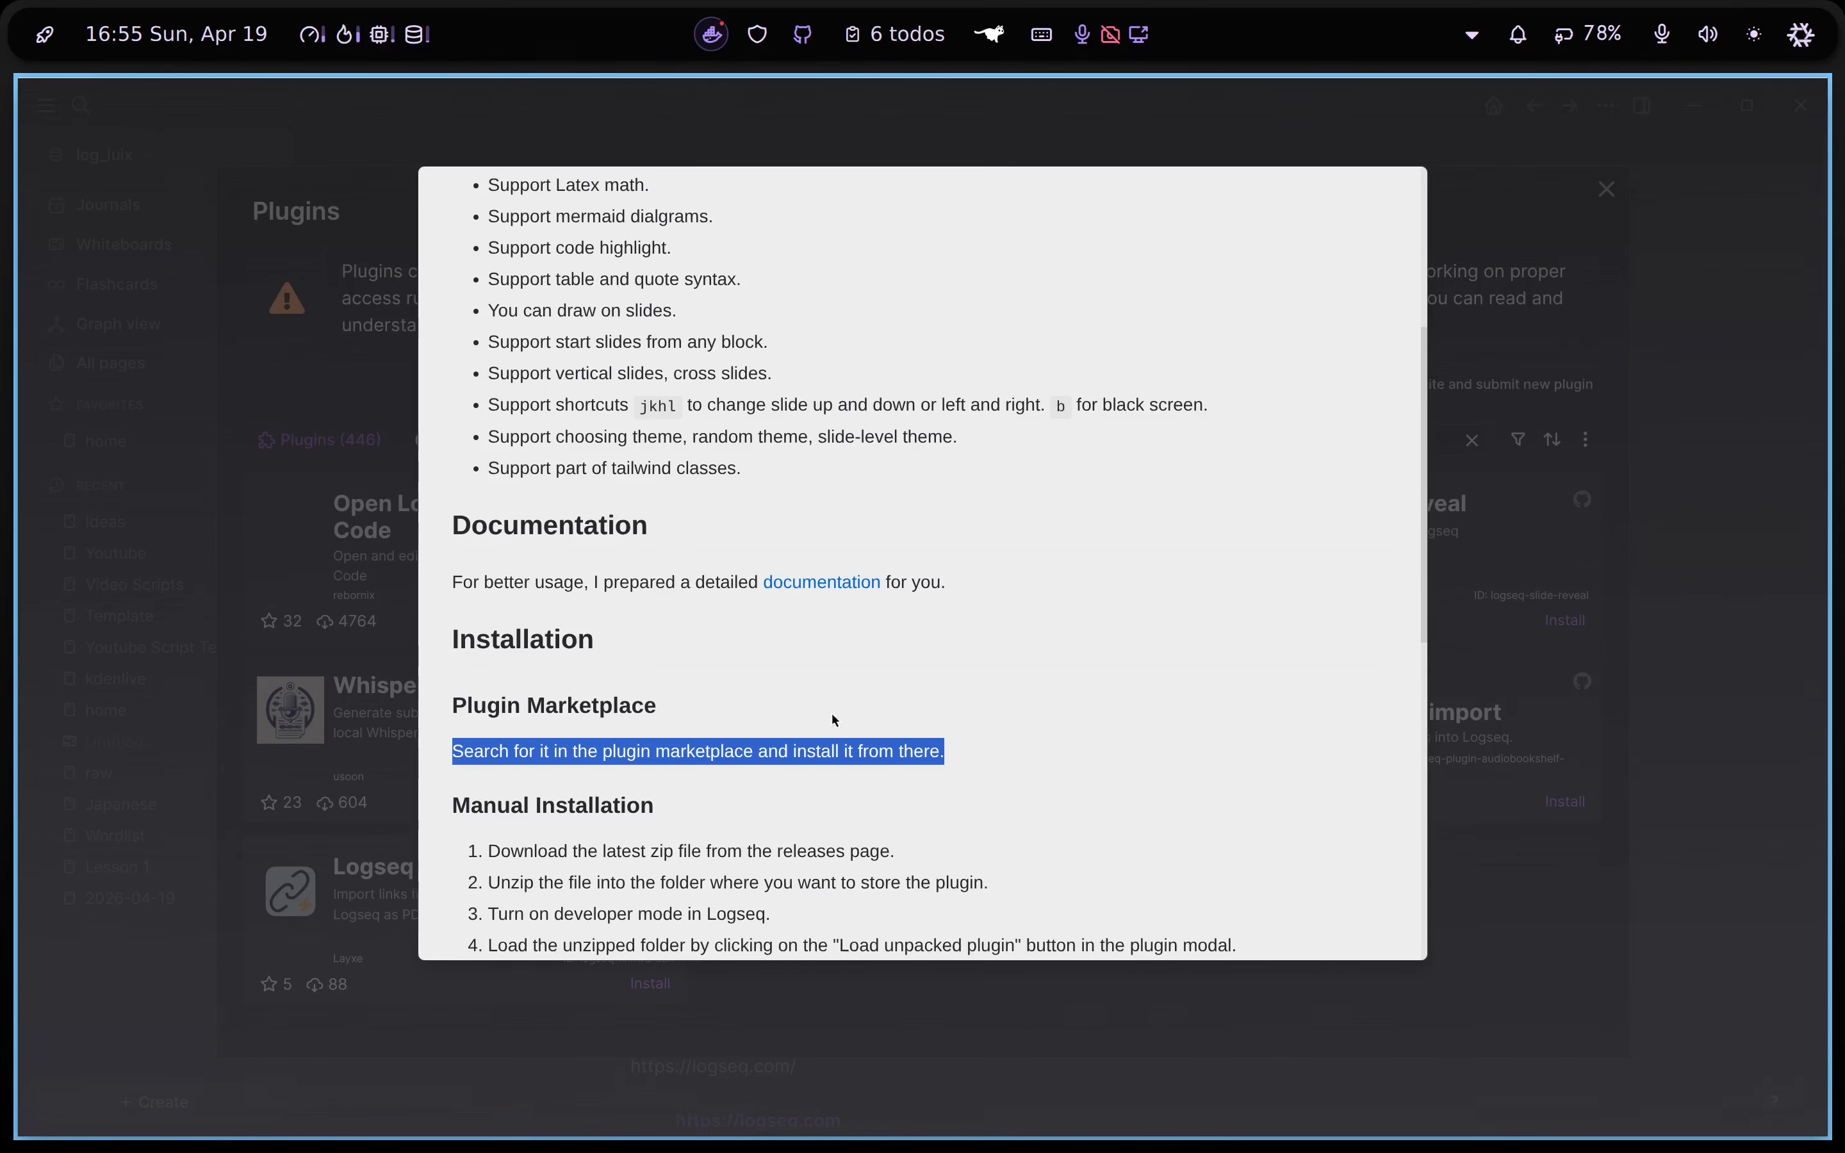
key("Escape")
key("Escape")
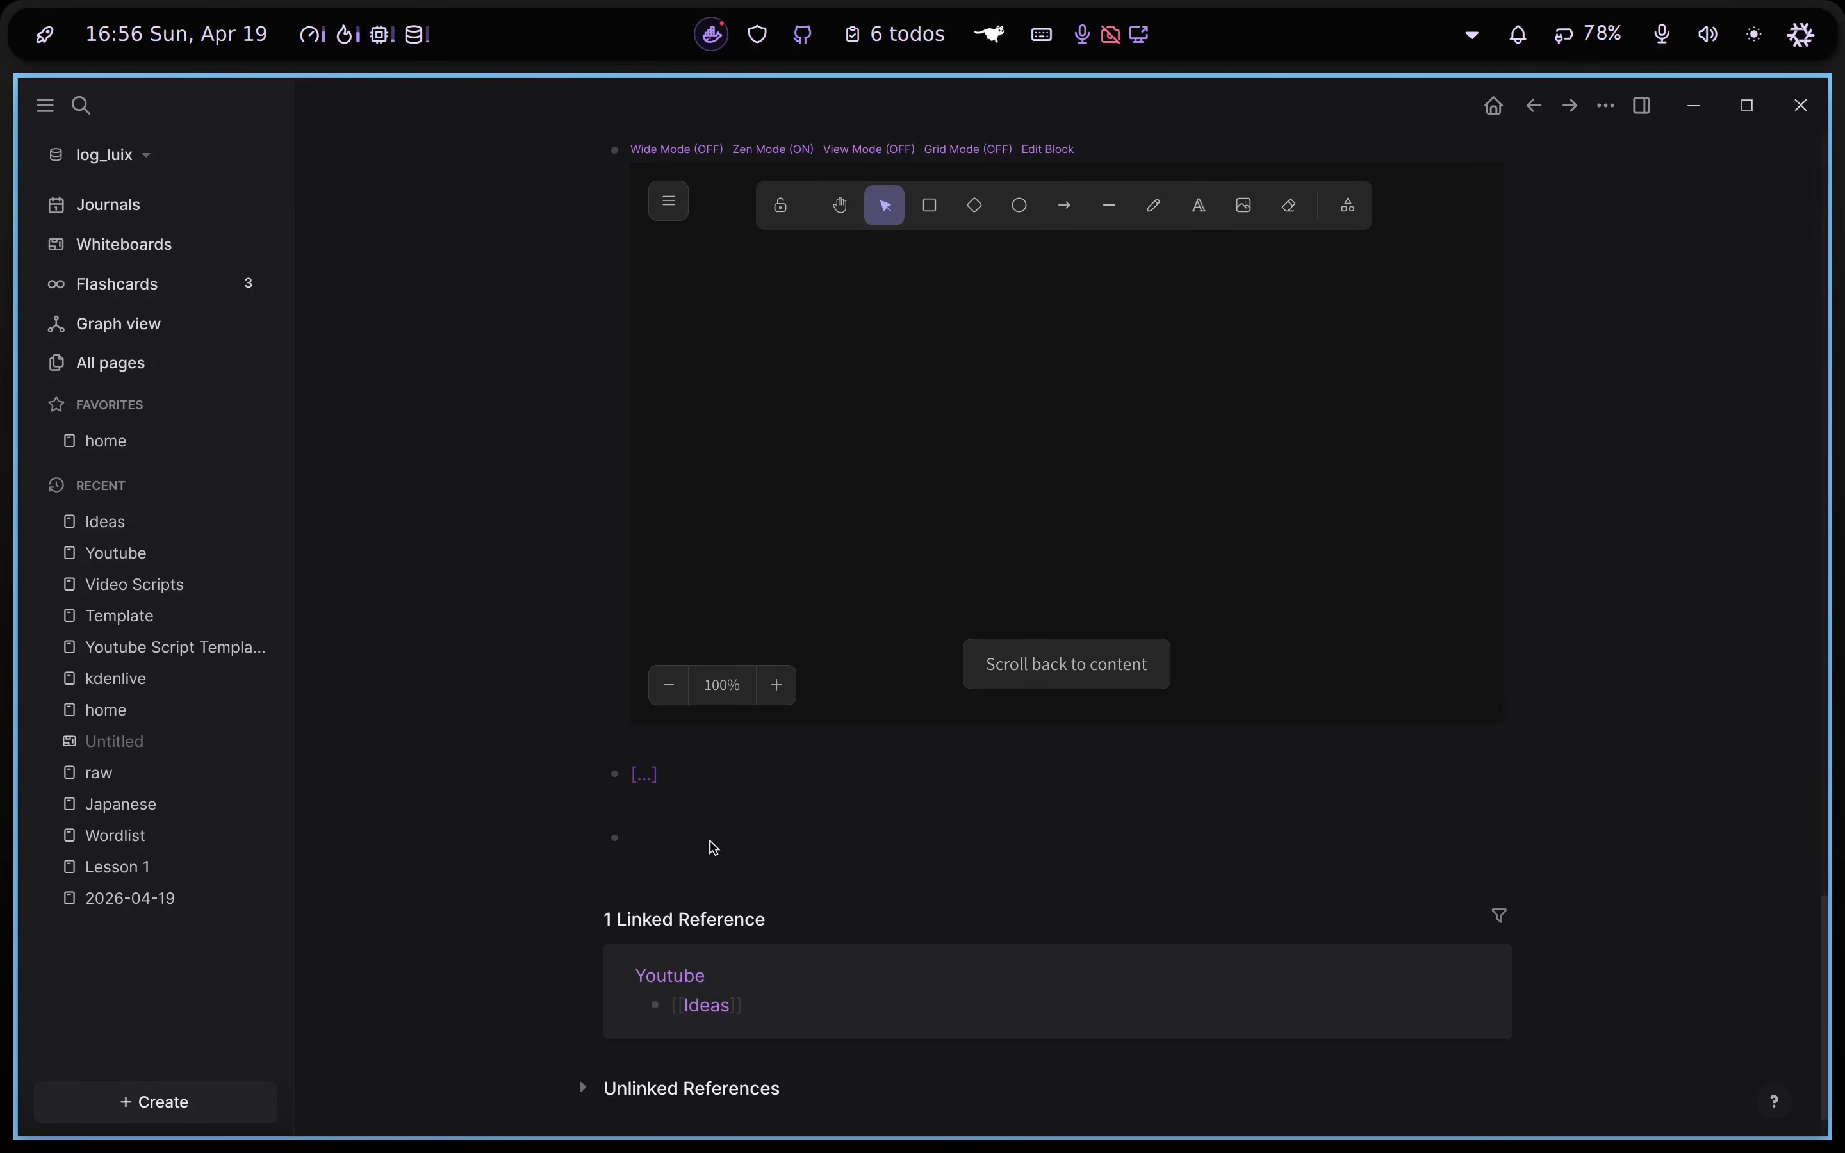
Create a linked page named "test presentation" in the last block of the Ideas page and open it
key("BackSpace")
type("[[")
type("test prese")
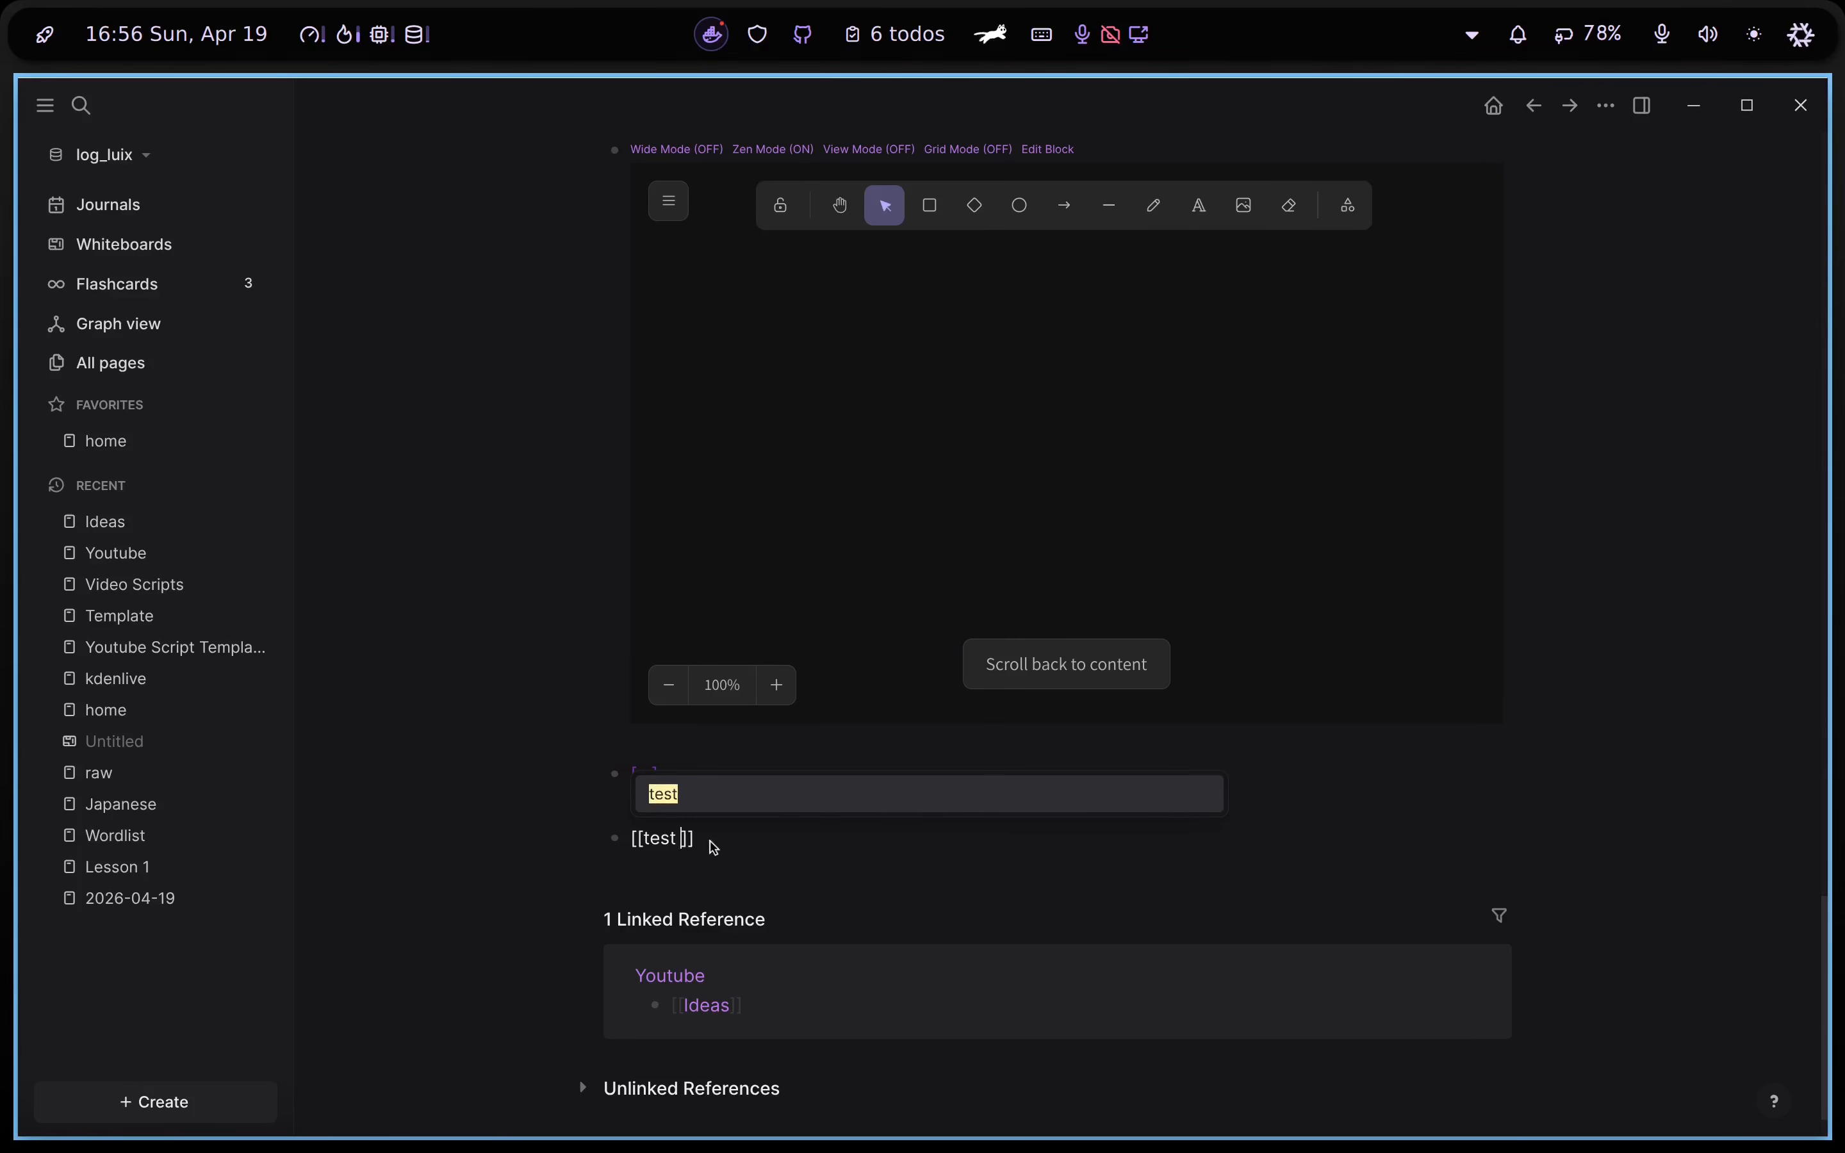
type("ntation")
key("Return")
key("ctrl+o")
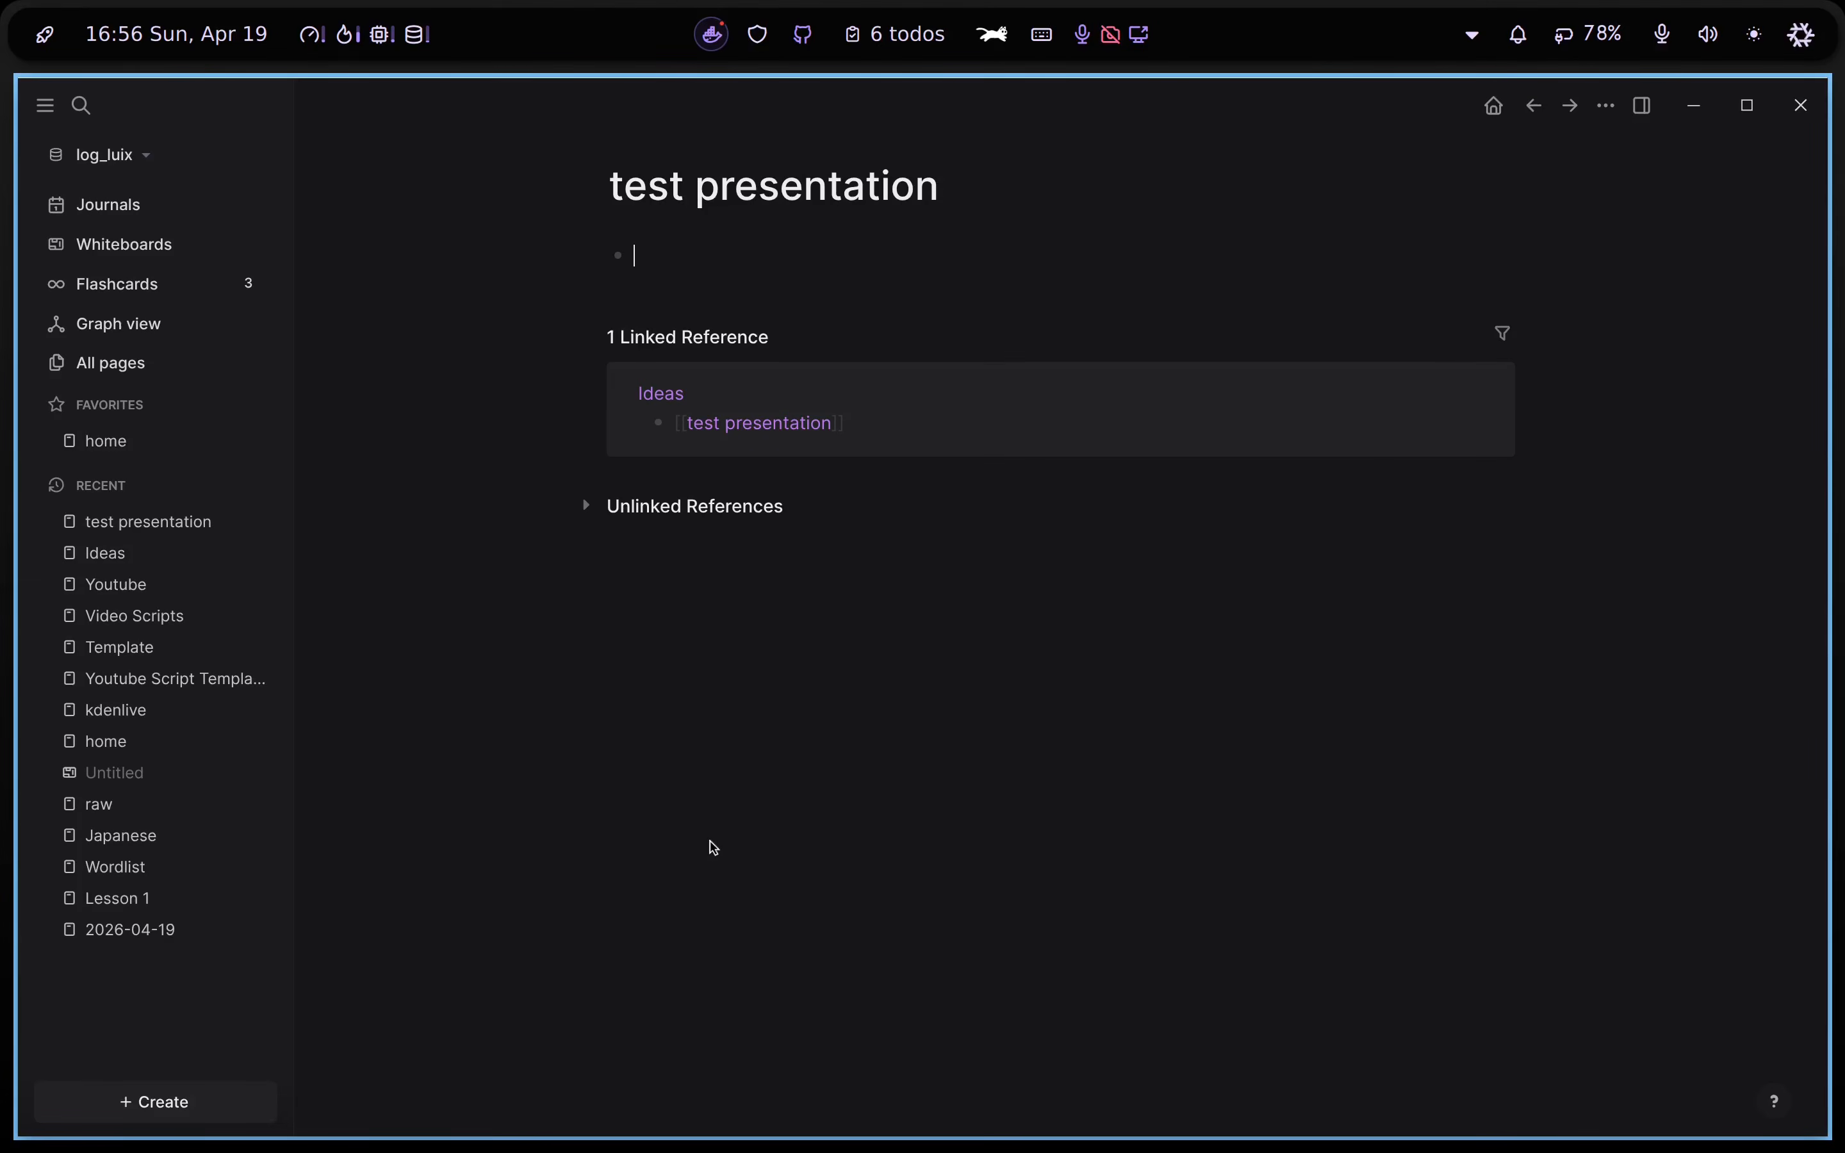
Add a "test title" block to the test presentation page with "text text" nested under it
type("test title")
key("Return")
key("Tab")
type("text text")
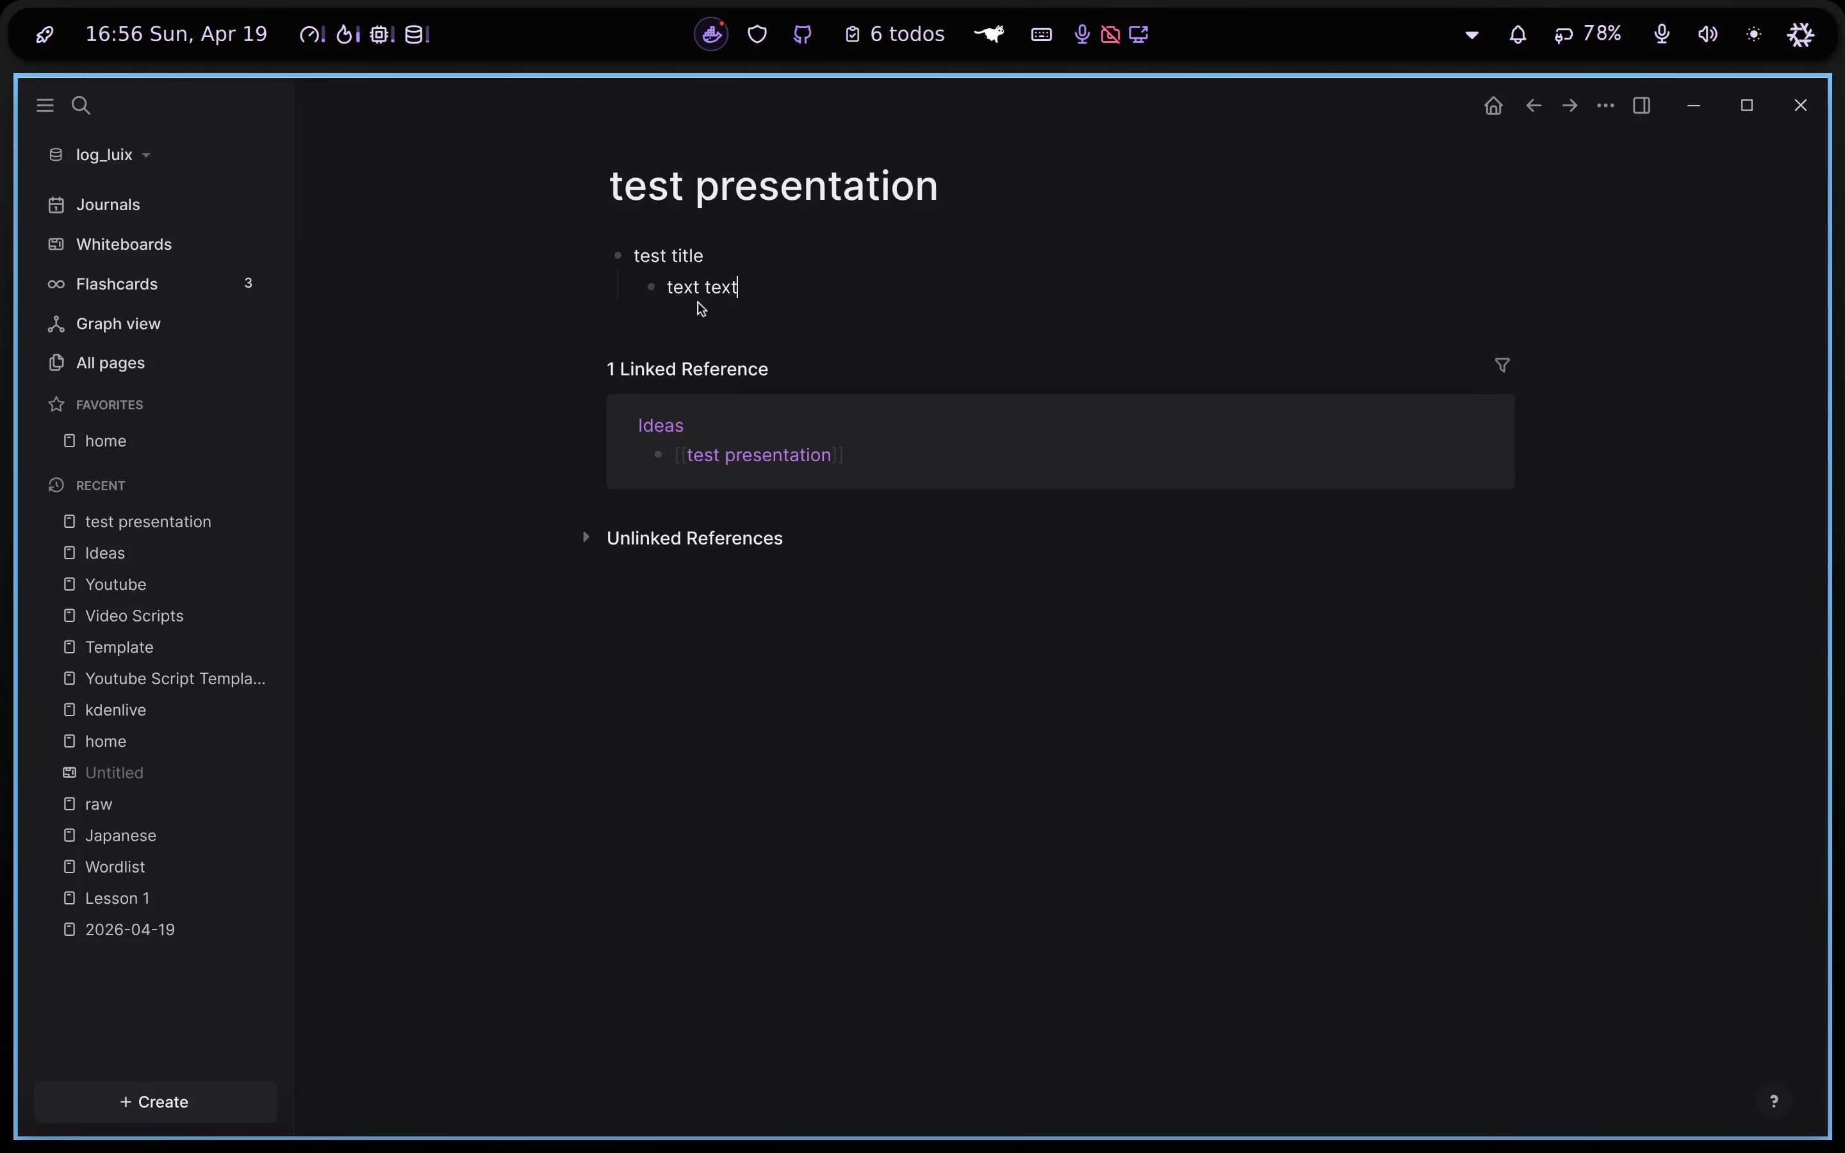
Finish editing the block and view the Slide Reveal plugin among the installed plugins
left_click(1256, 255)
left_click(1615, 107)
left_click(1441, 451)
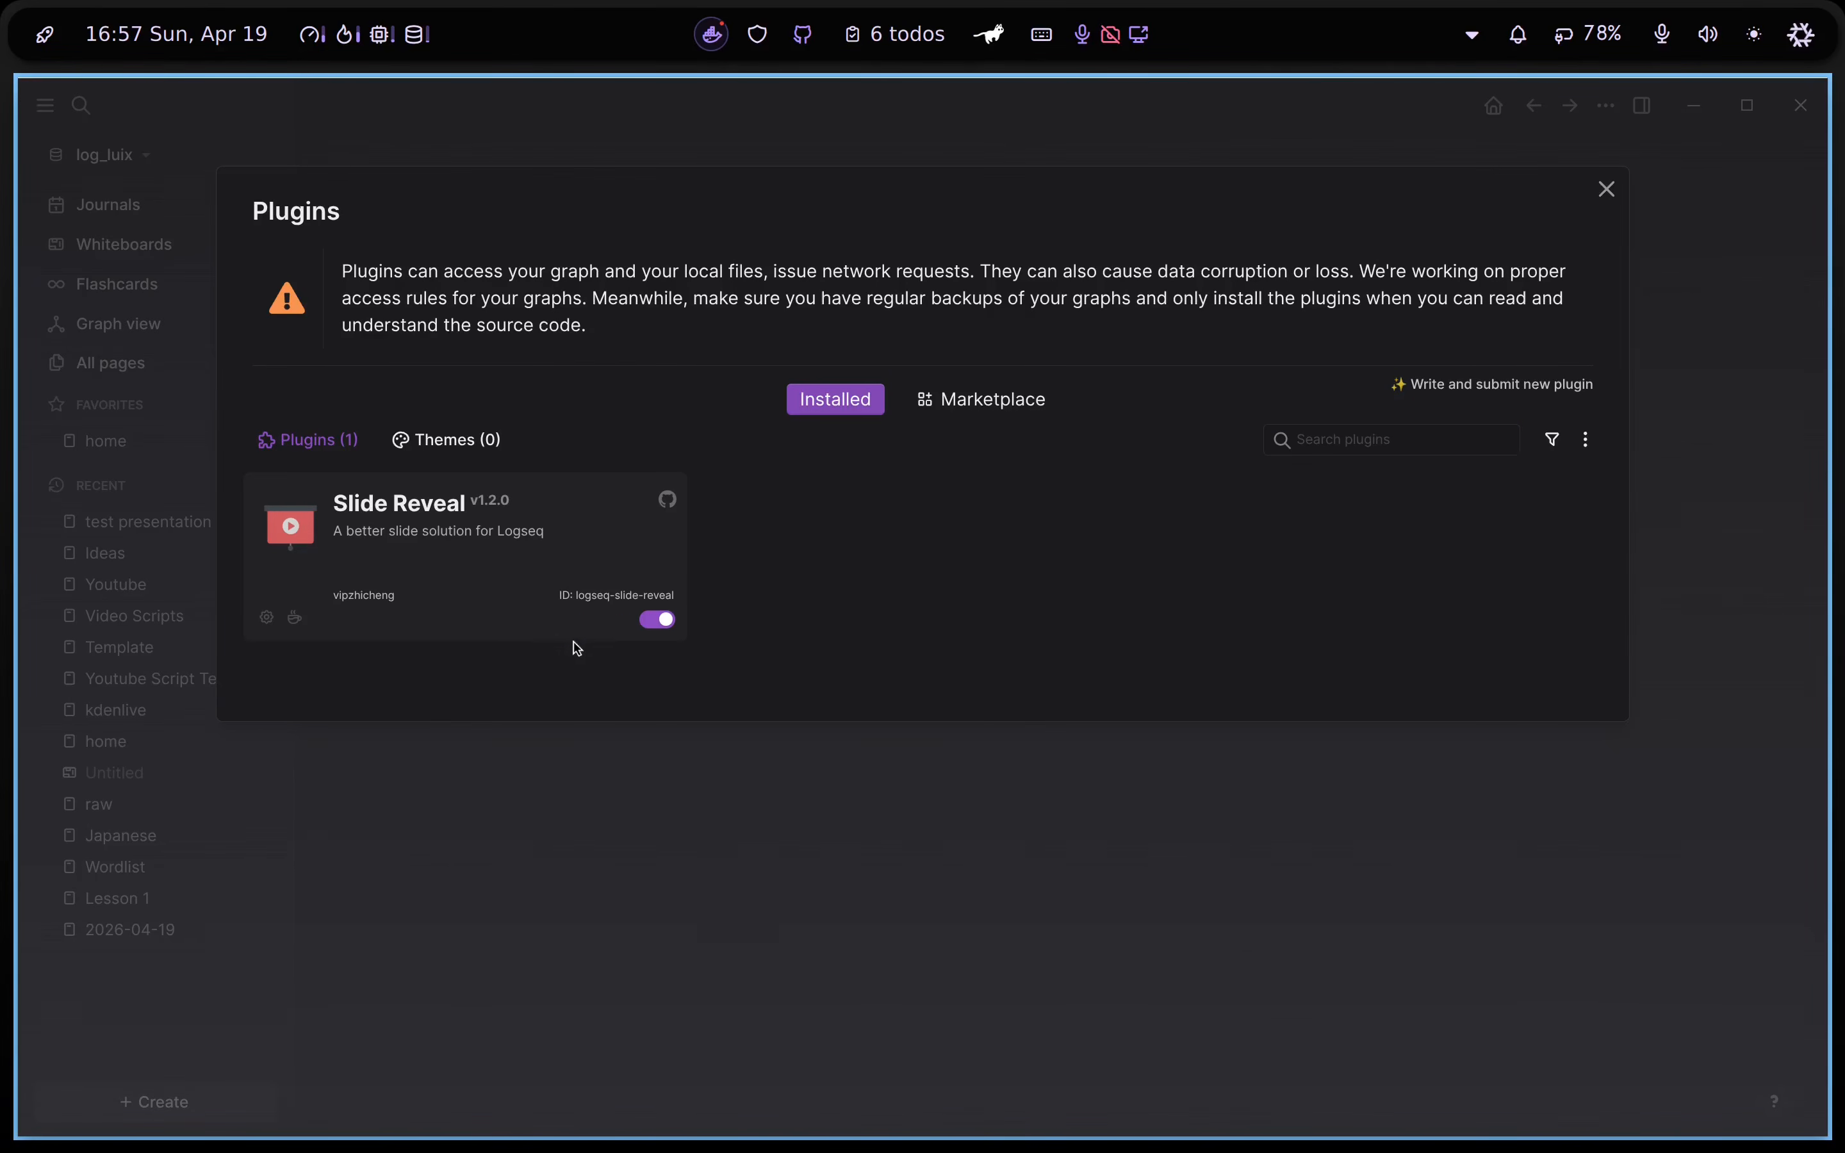
mouse_move(268, 622)
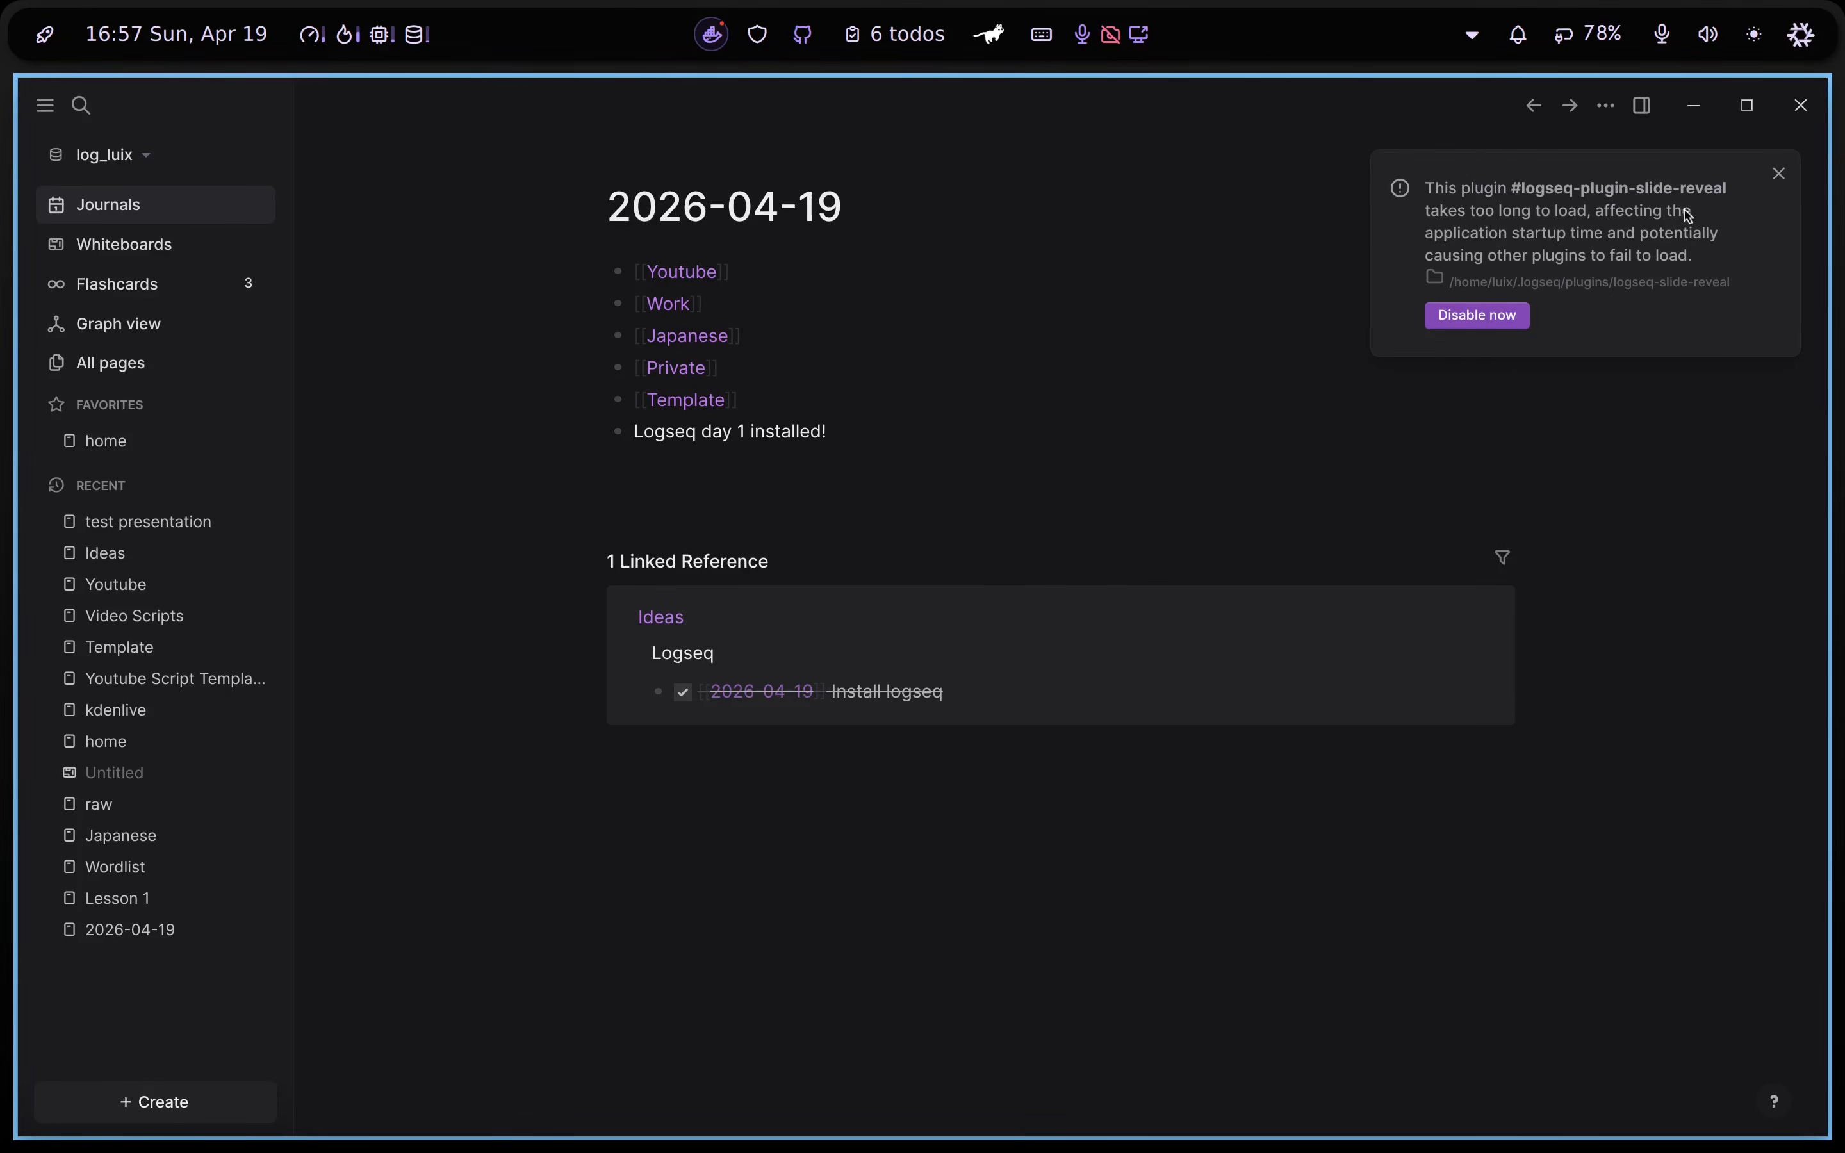
Dismiss the Slide Reveal loading notice and reopen the test presentation page
left_click(1781, 177)
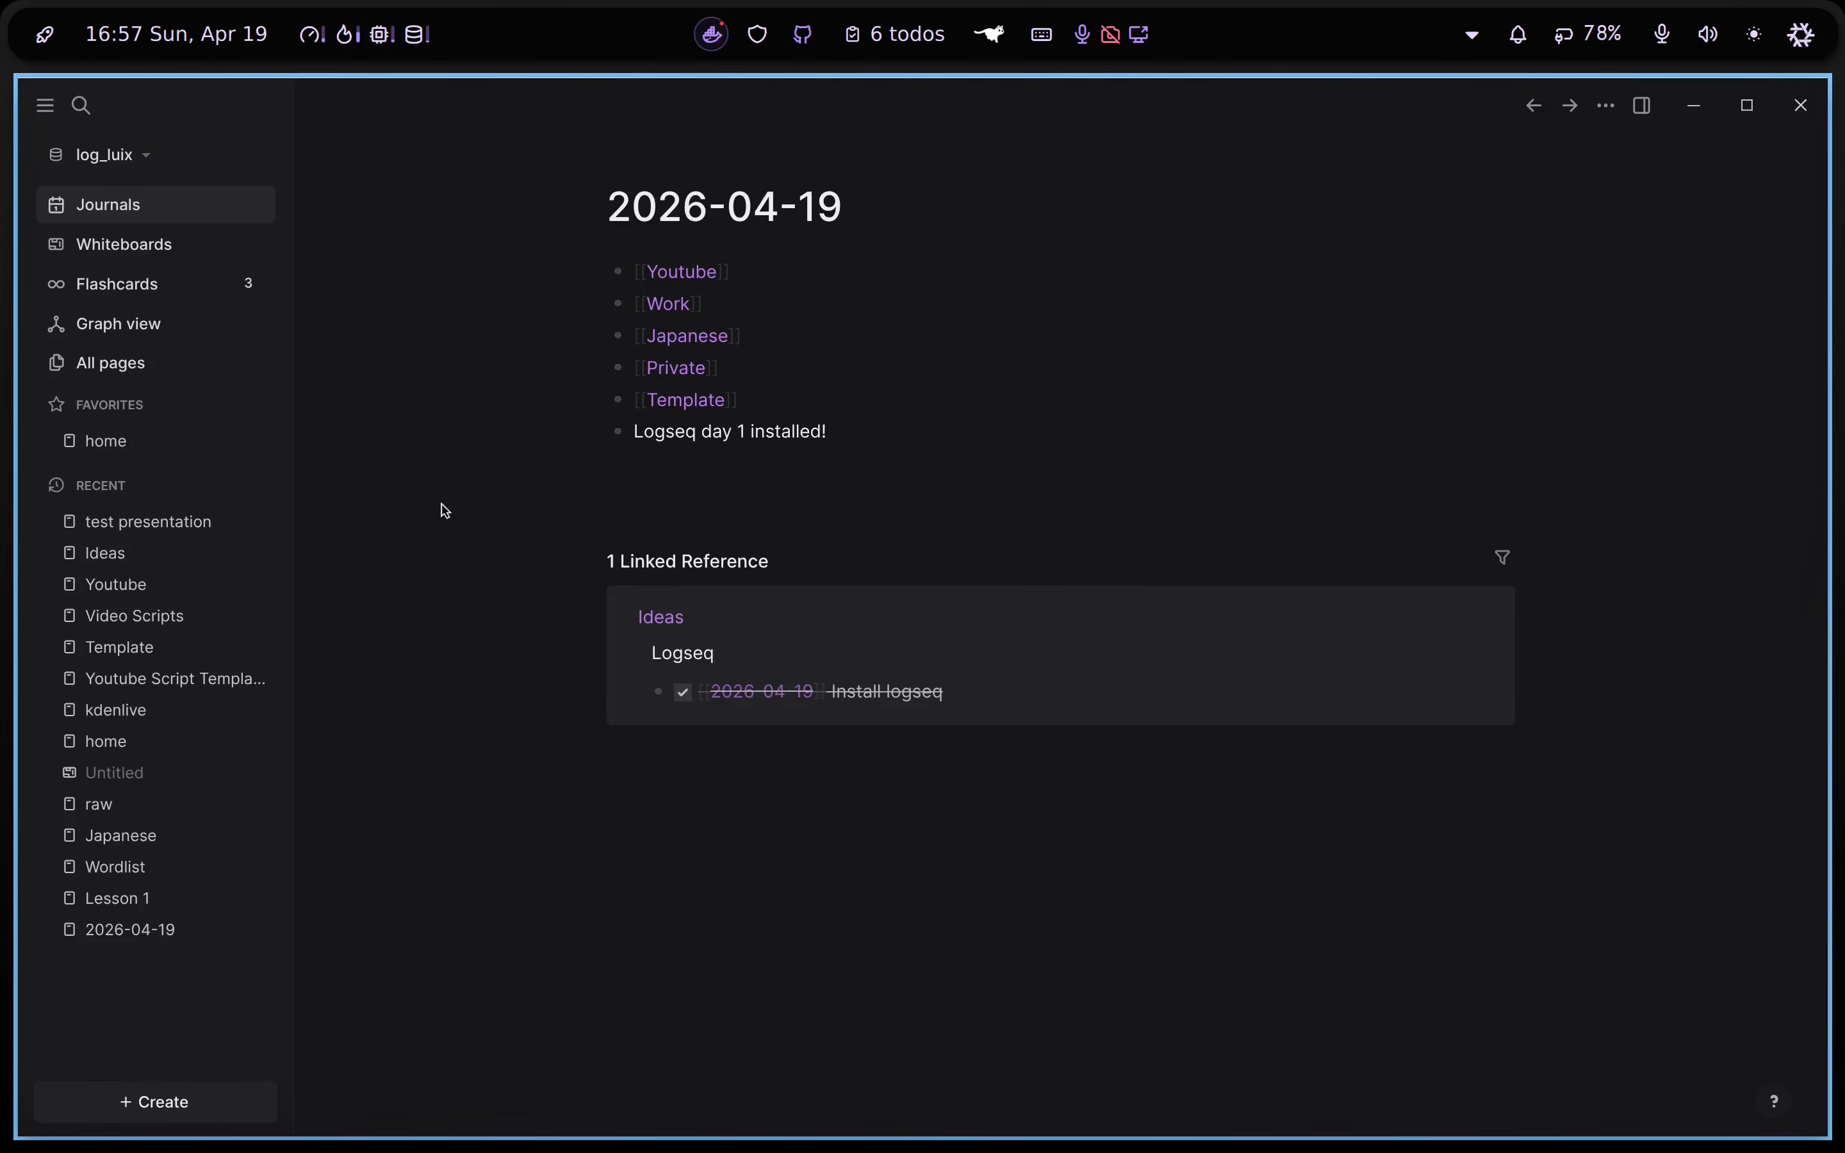
left_click(148, 522)
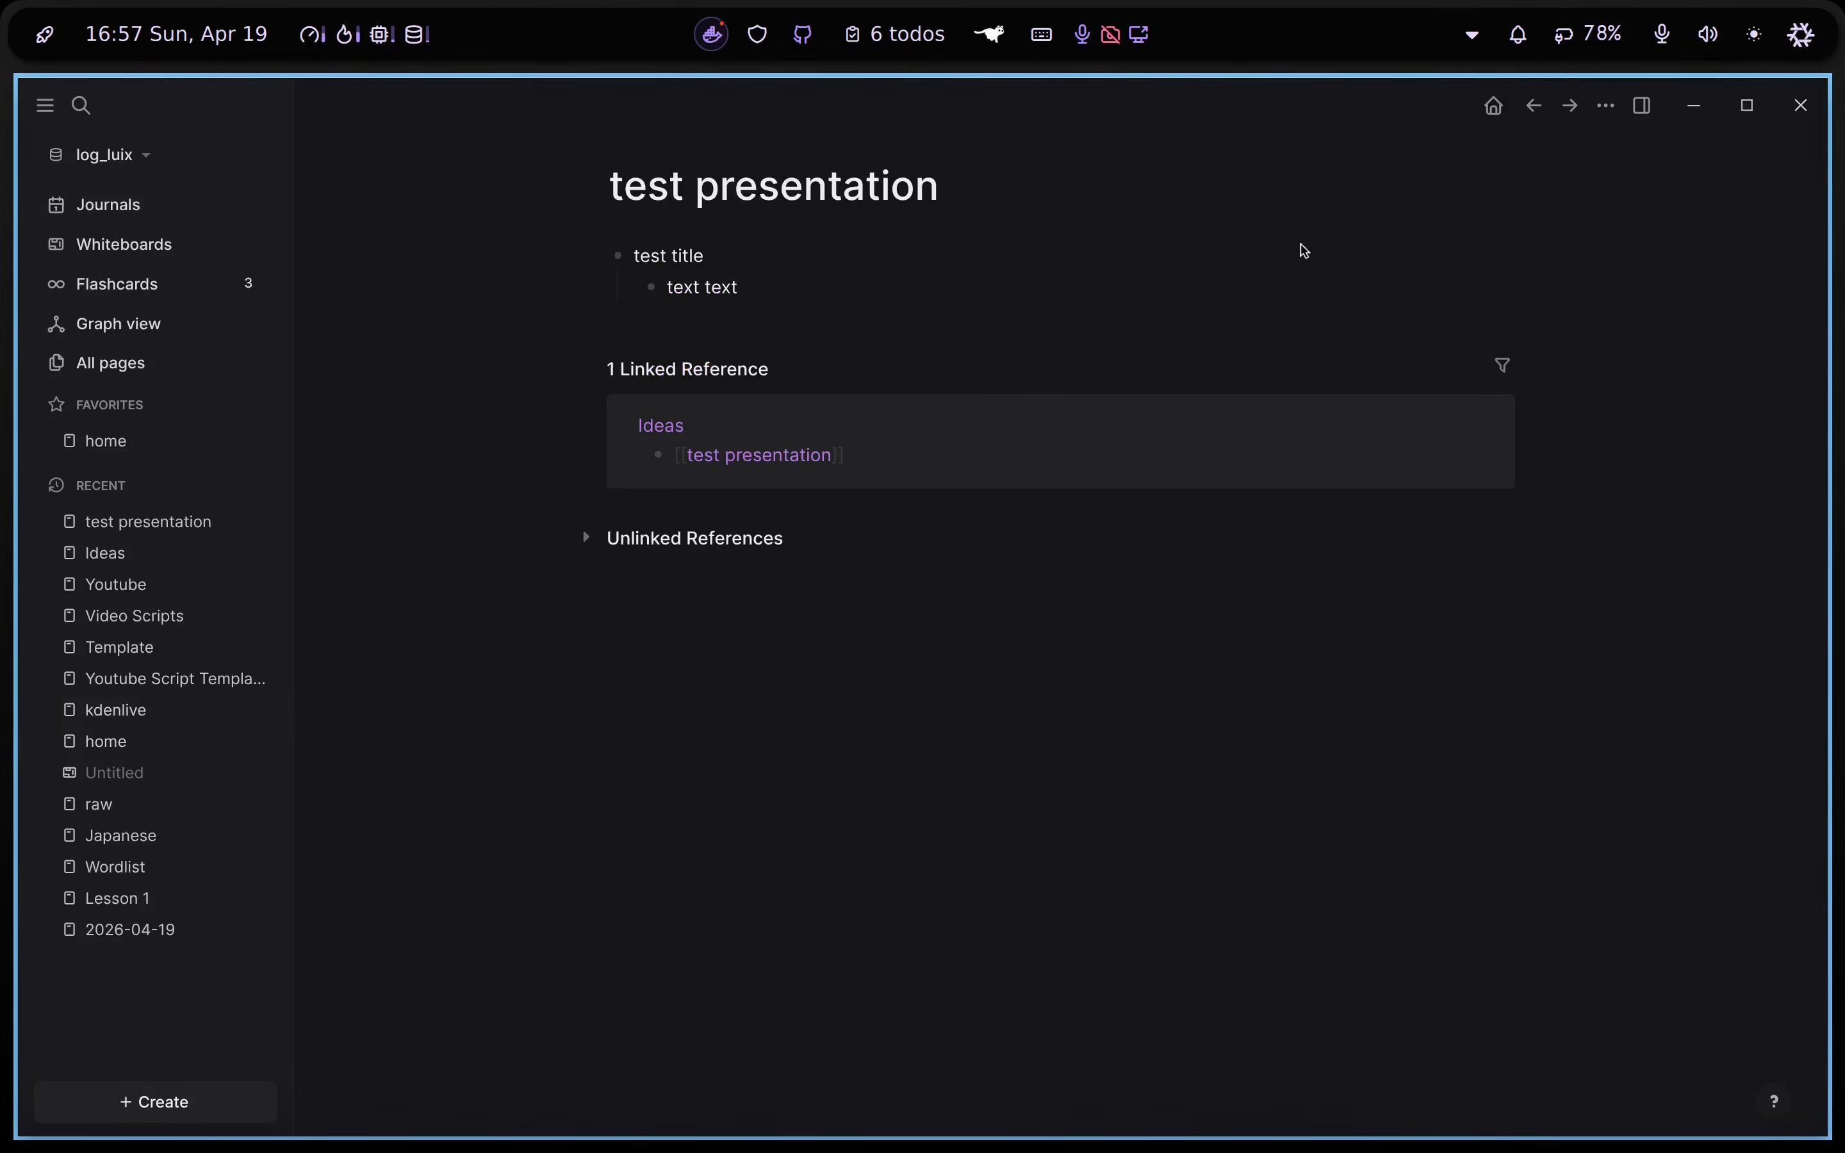
left_click(953, 177)
Uninstall the Slide Reveal plugin
left_click(1606, 105)
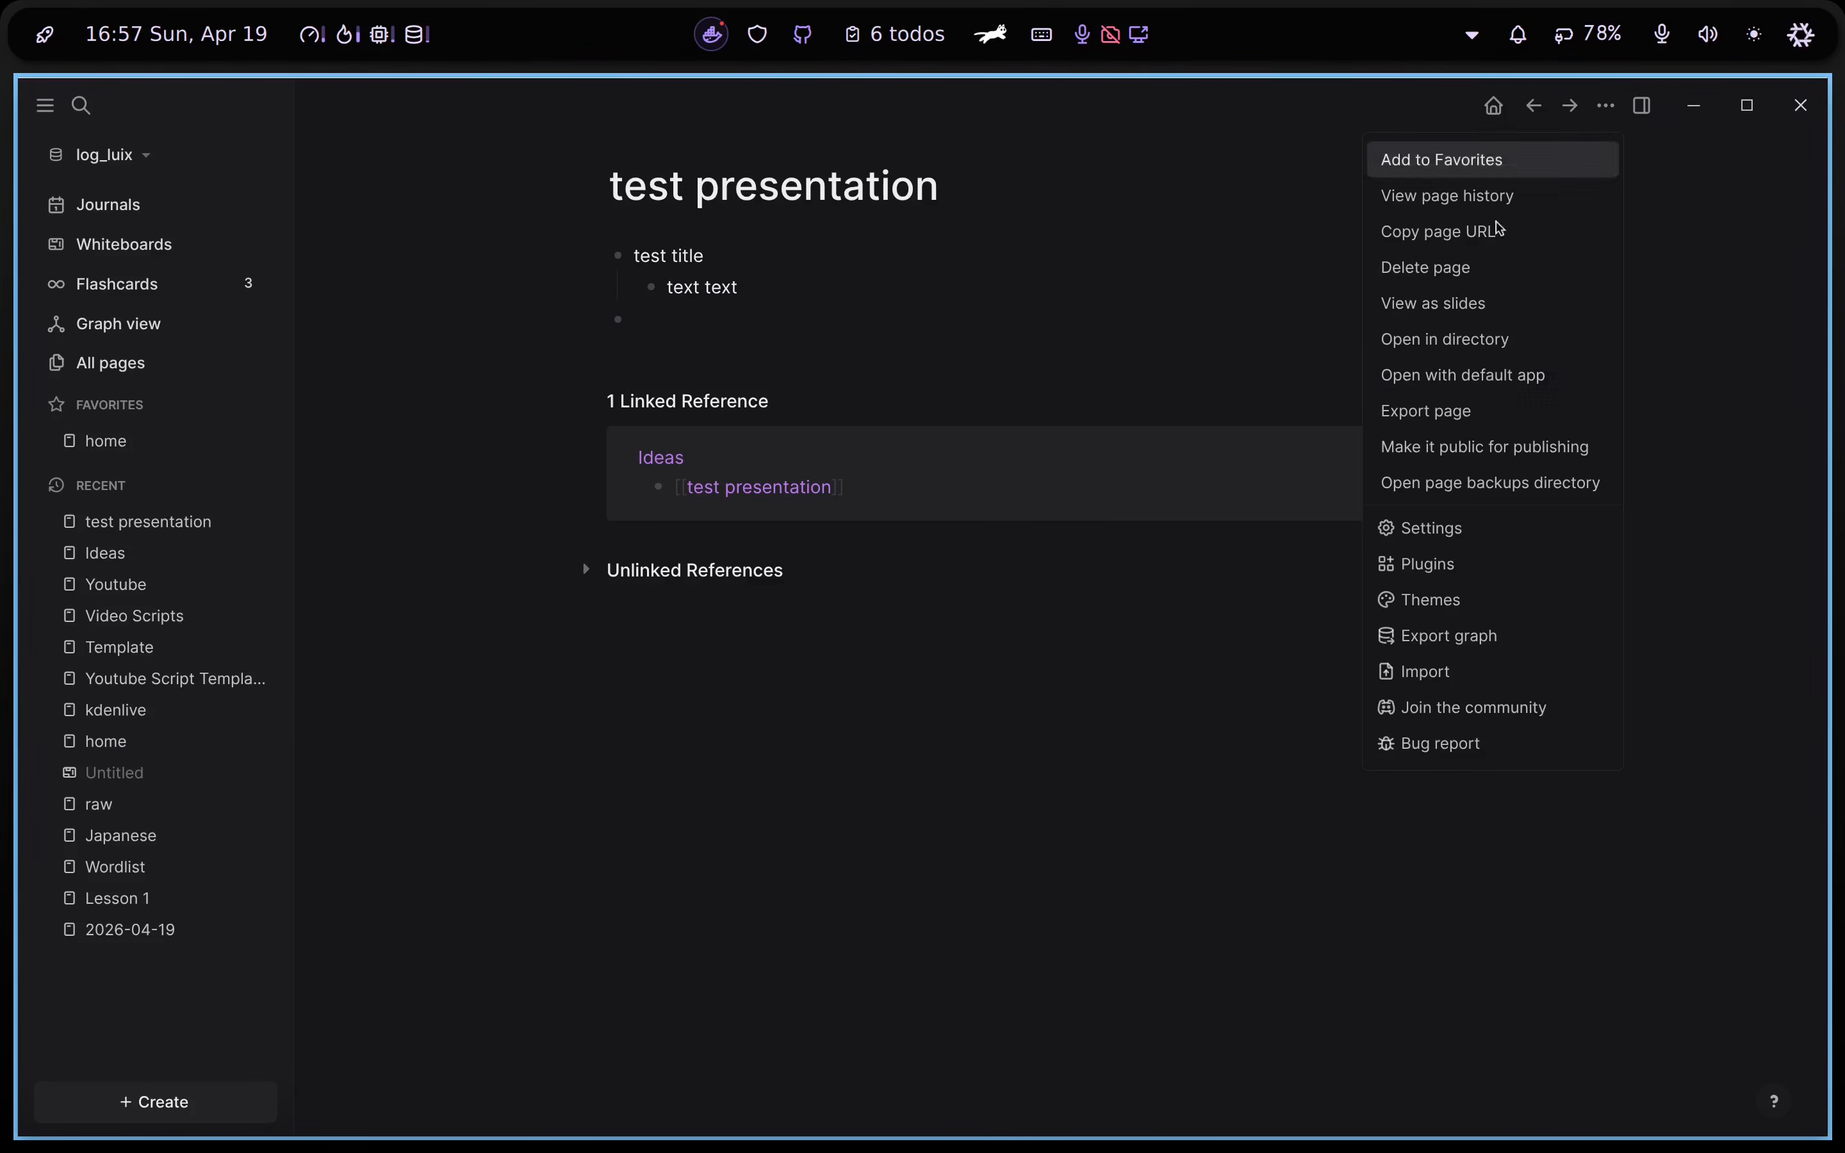
left_click(1455, 578)
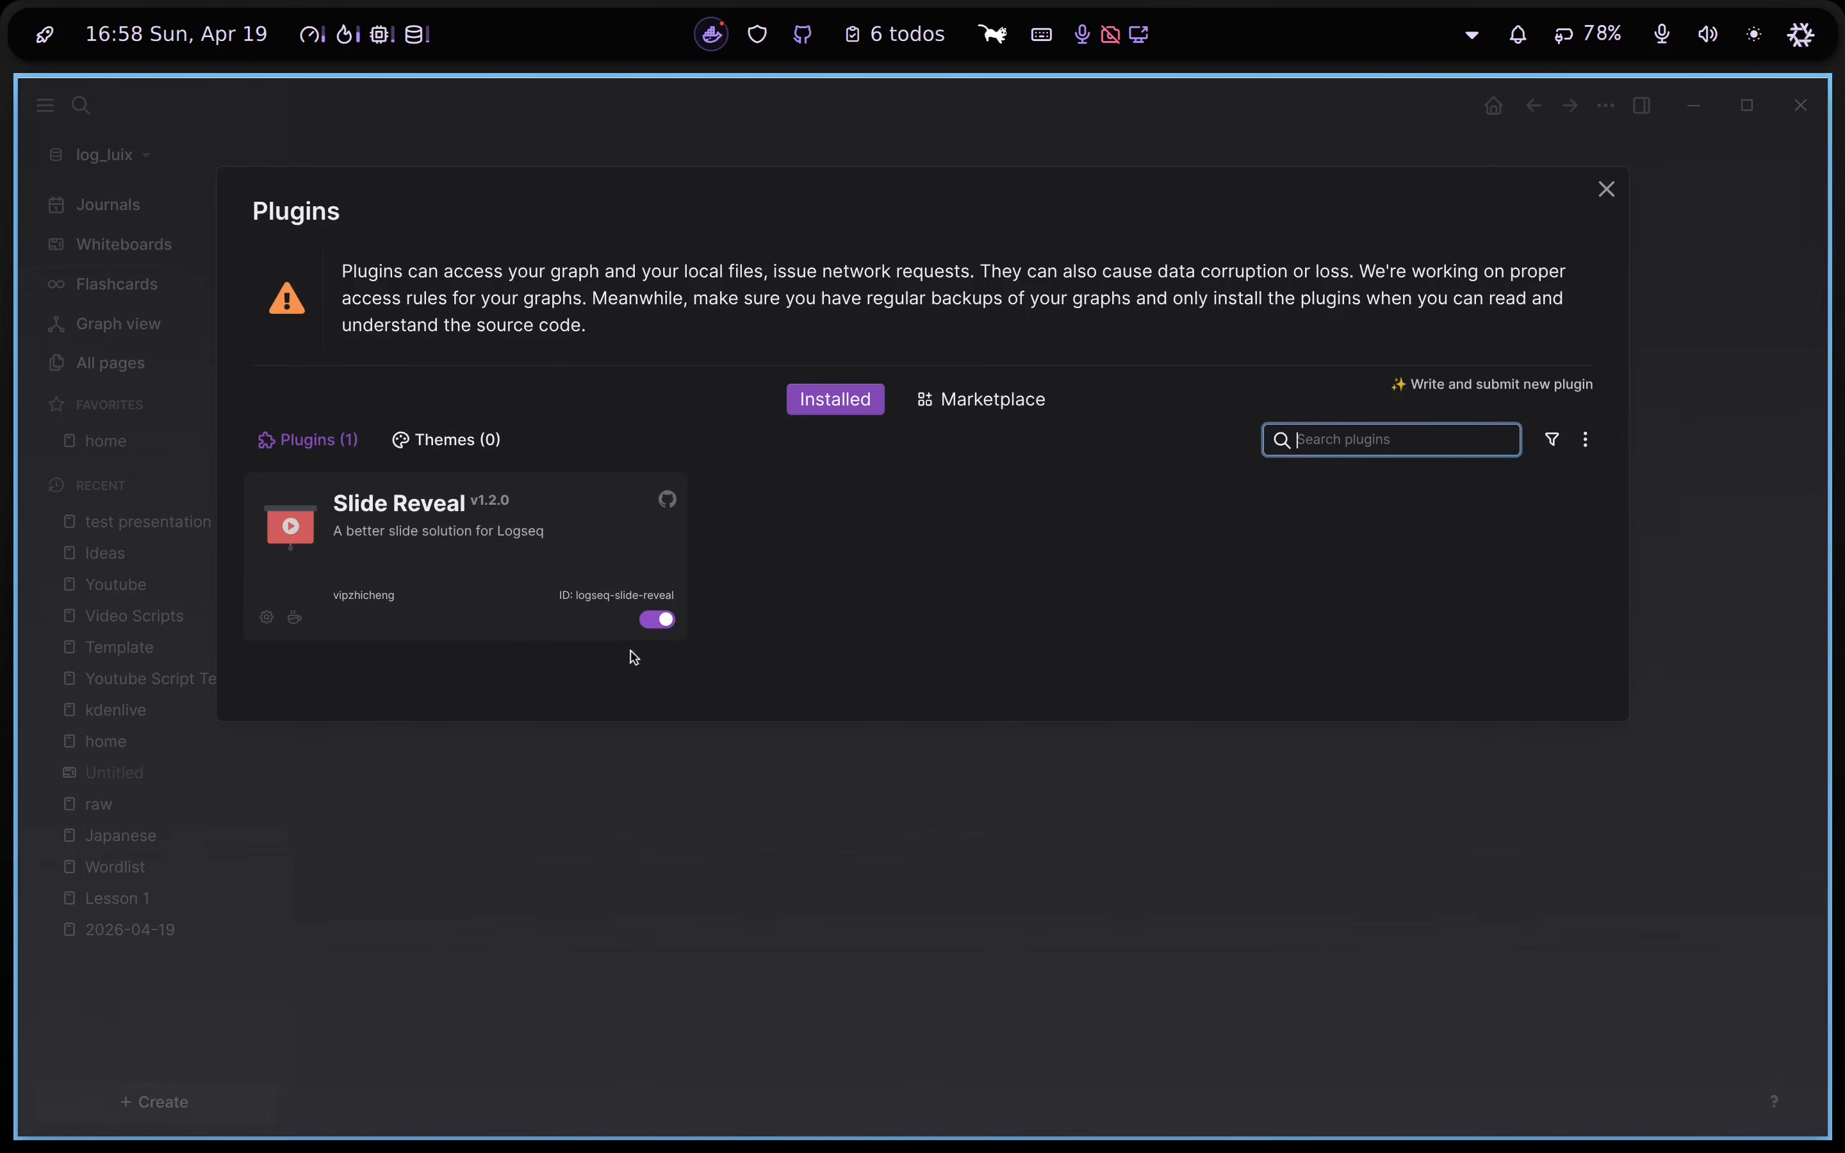
left_click(252, 630)
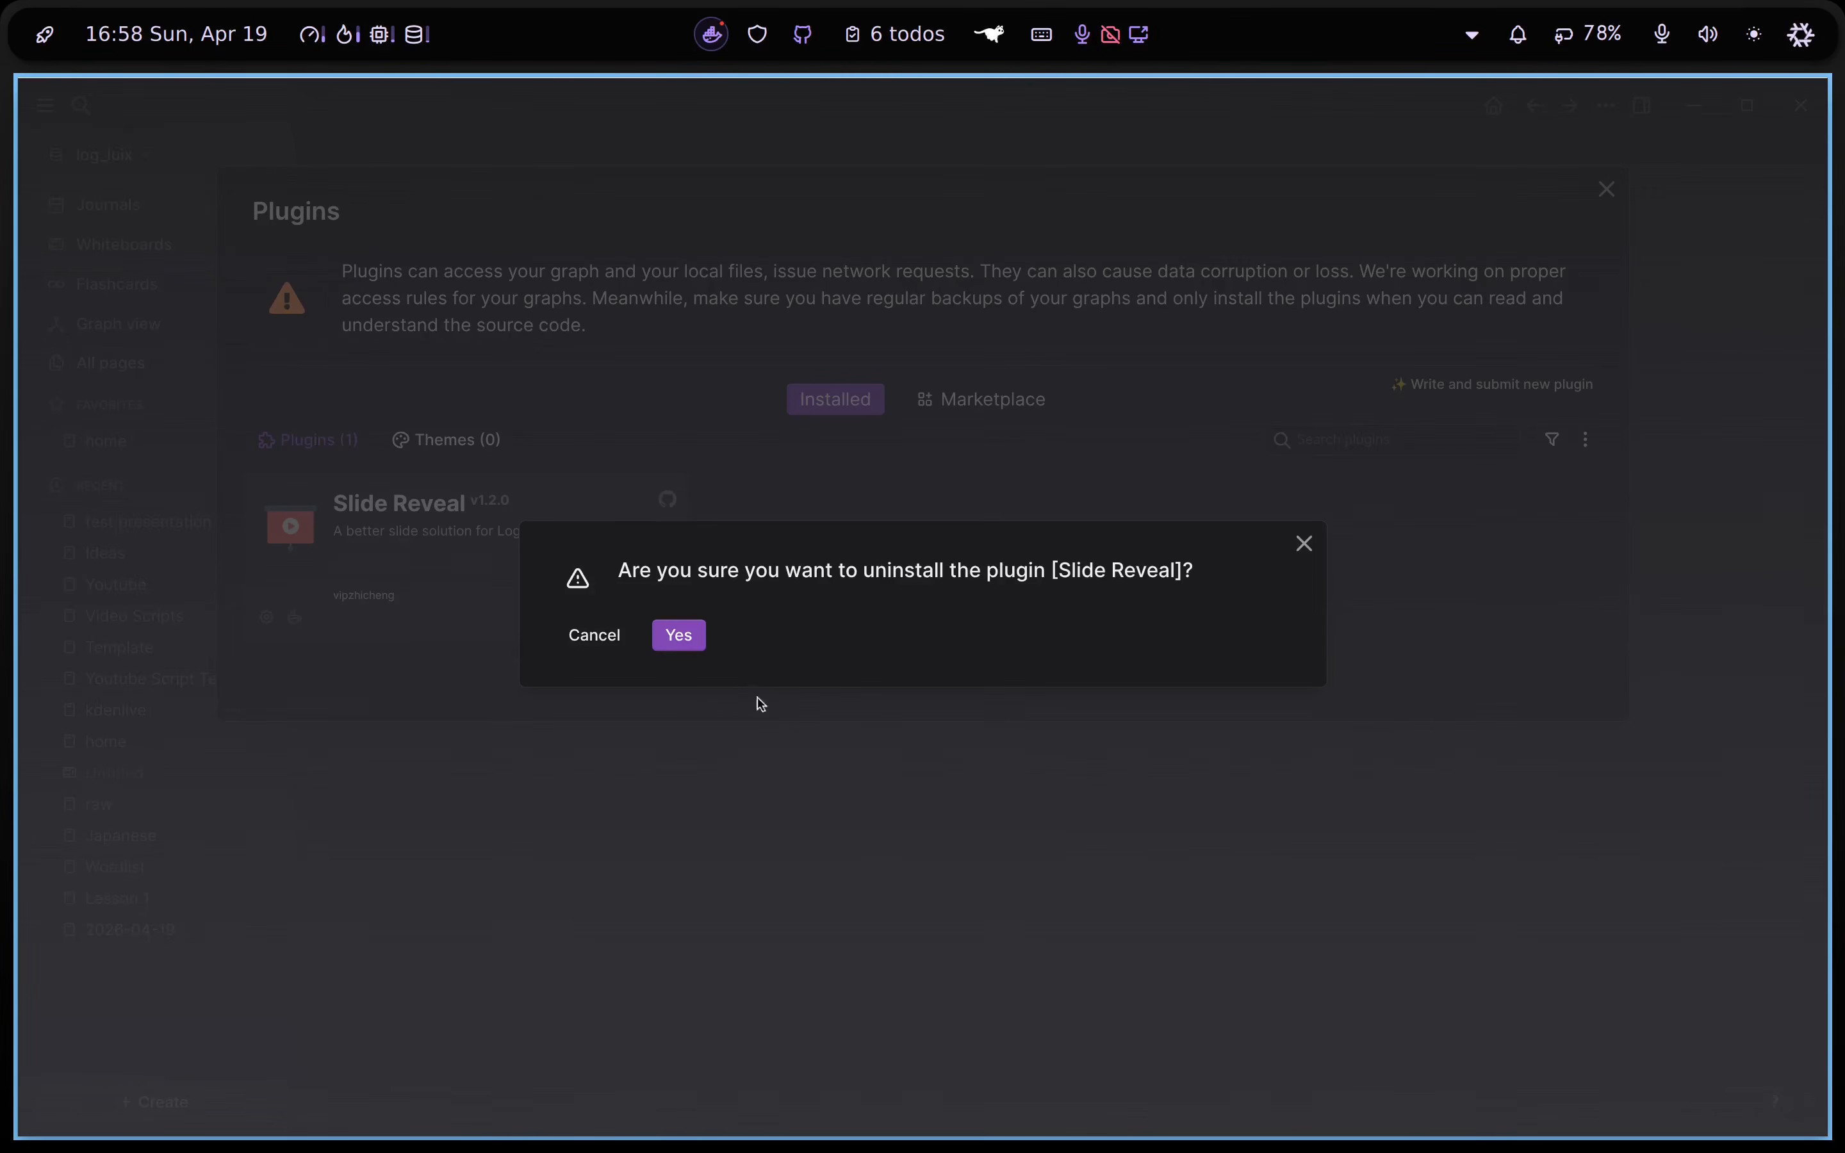
left_click(676, 634)
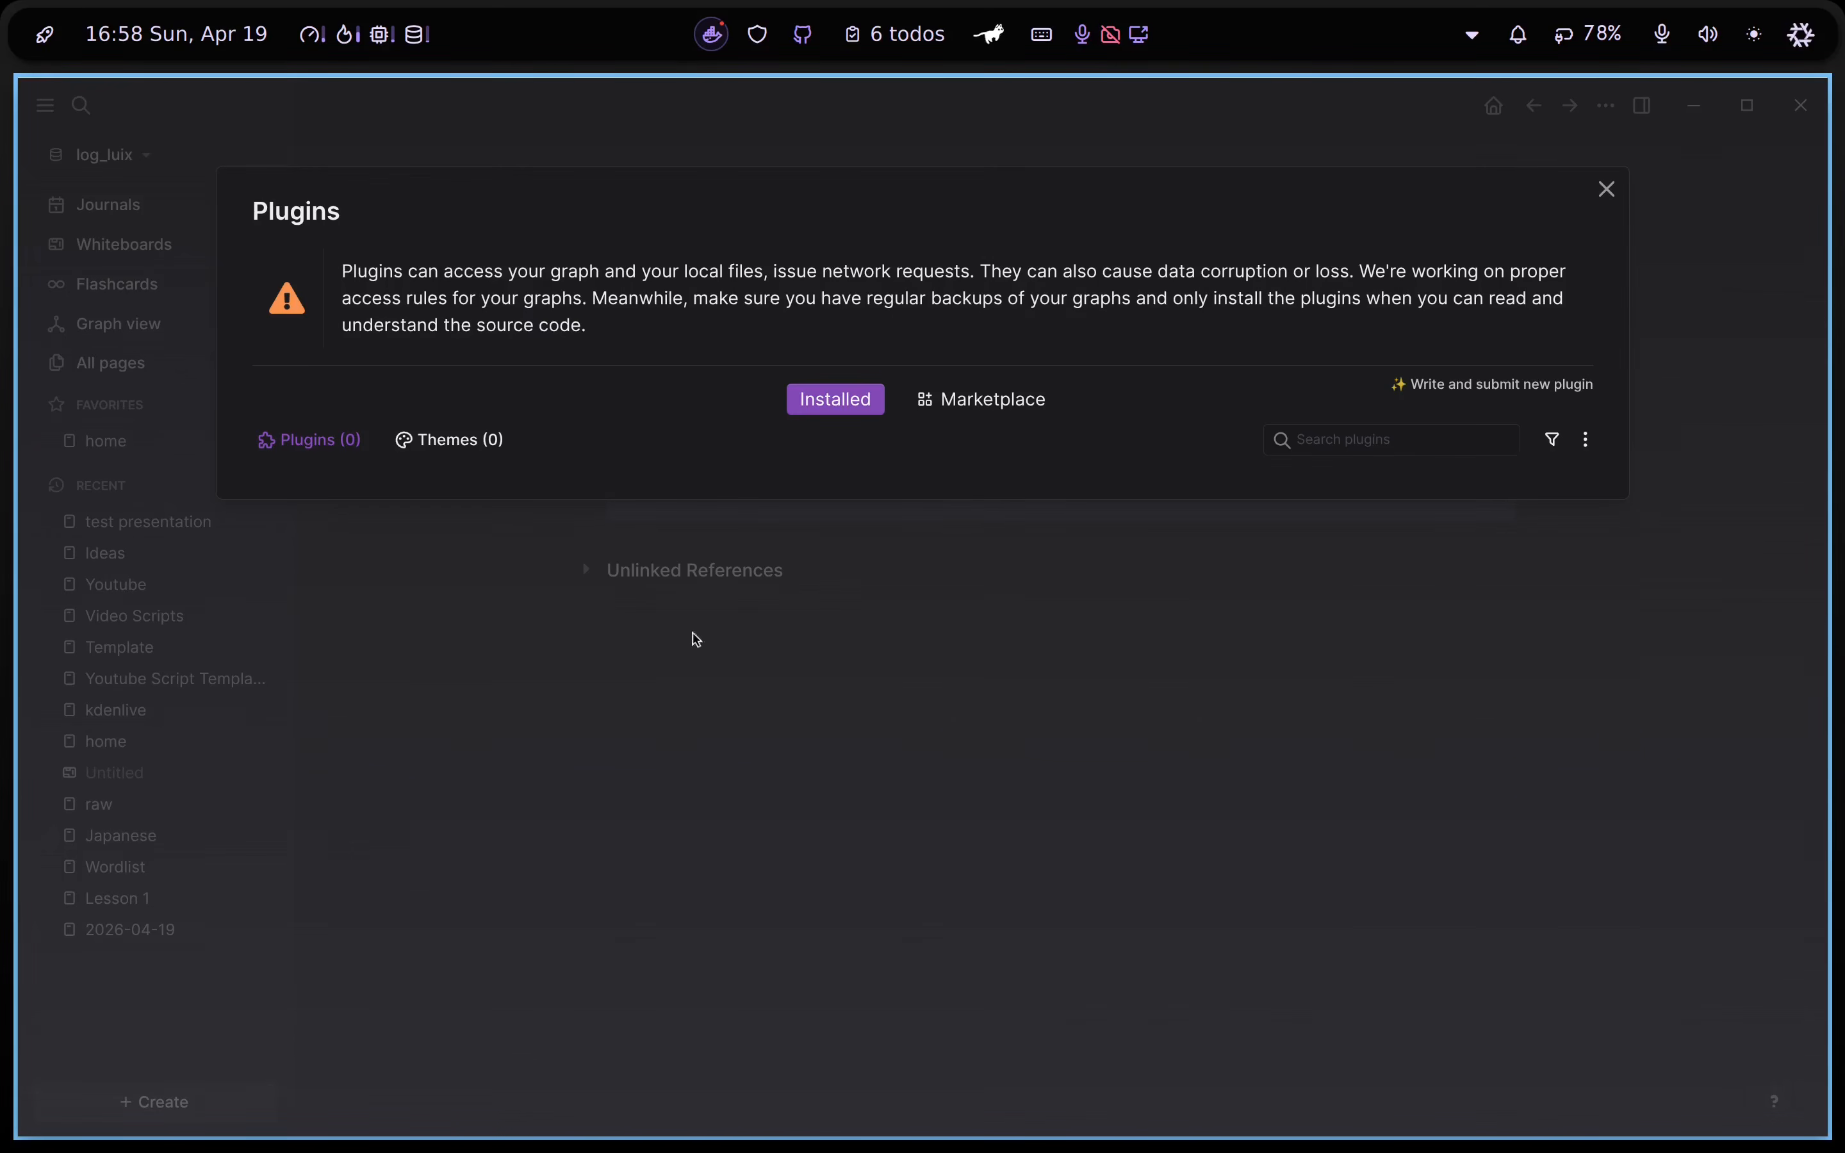
Browse the available plugins in the marketplace and sort them by Stars
left_click(1026, 405)
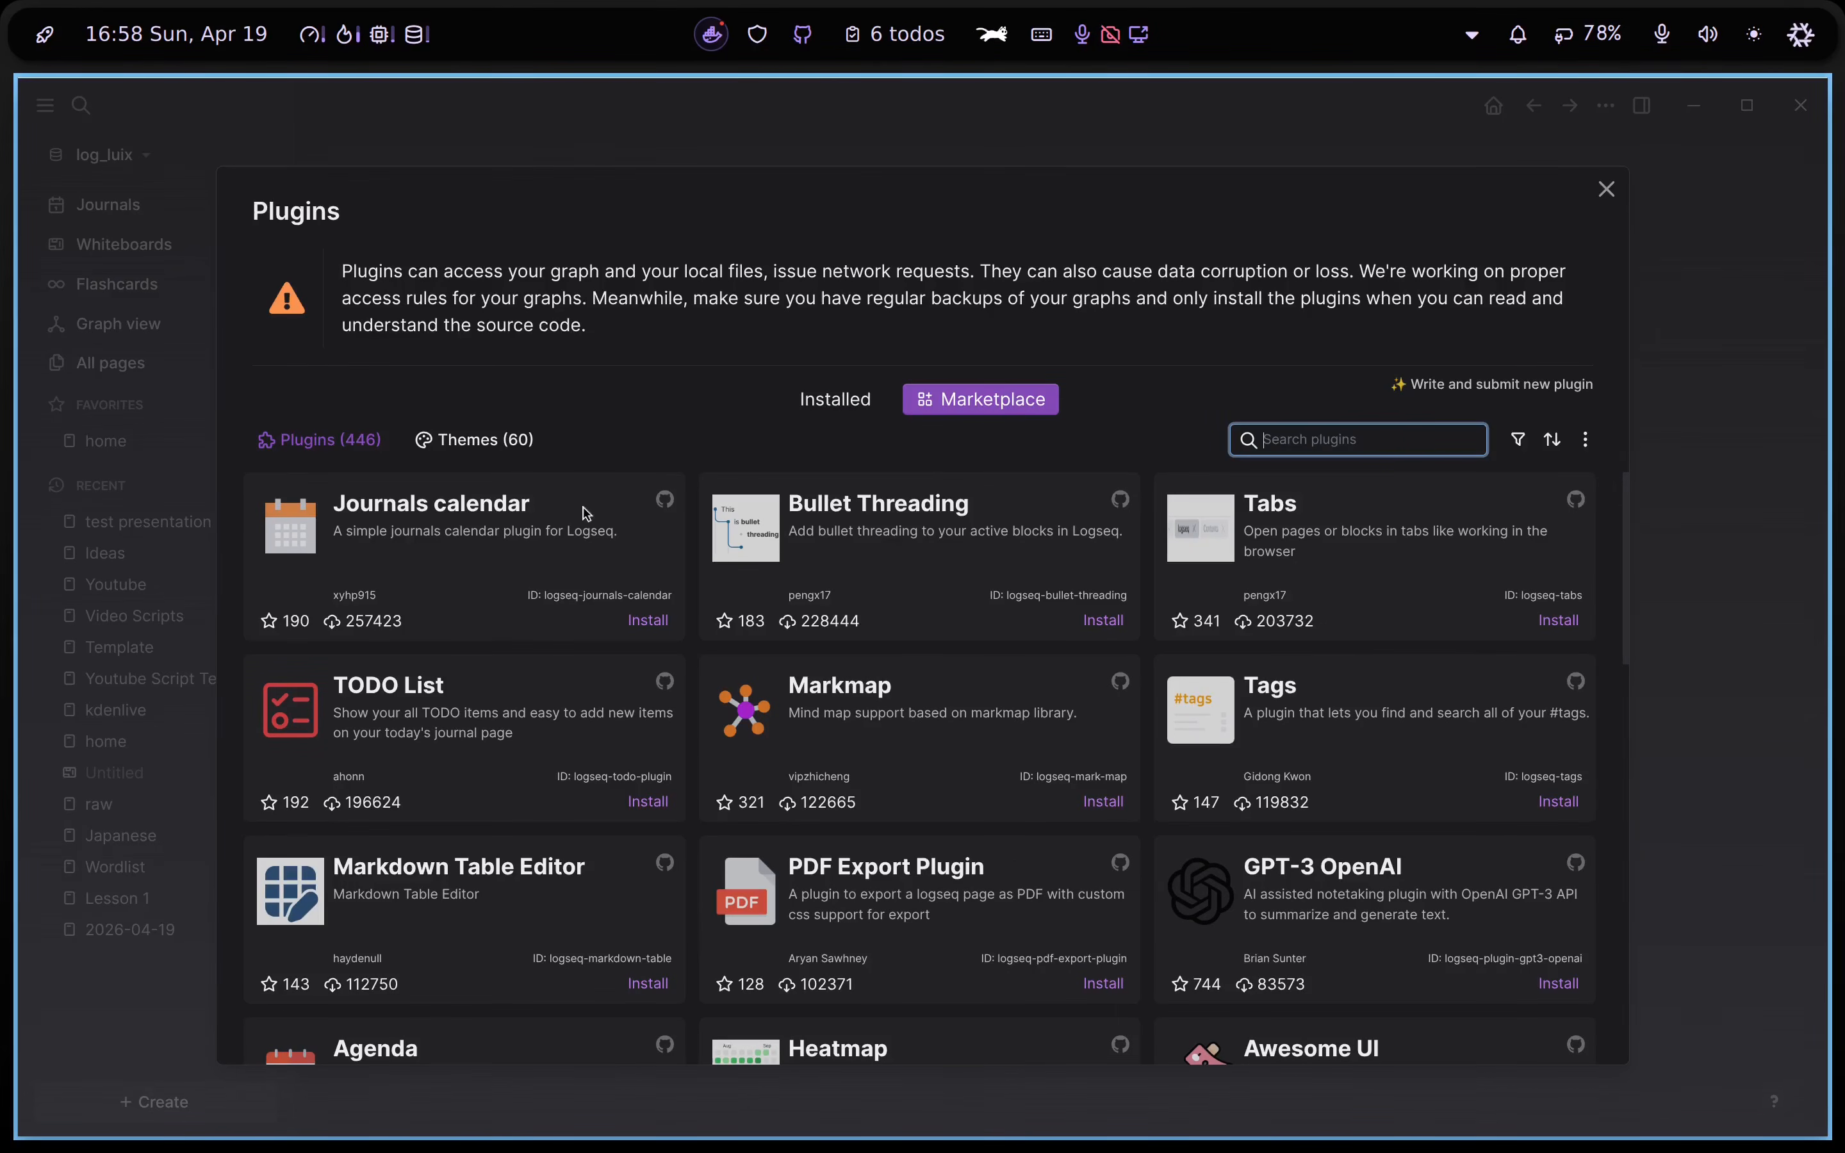
scroll(839, 561, "down", 5)
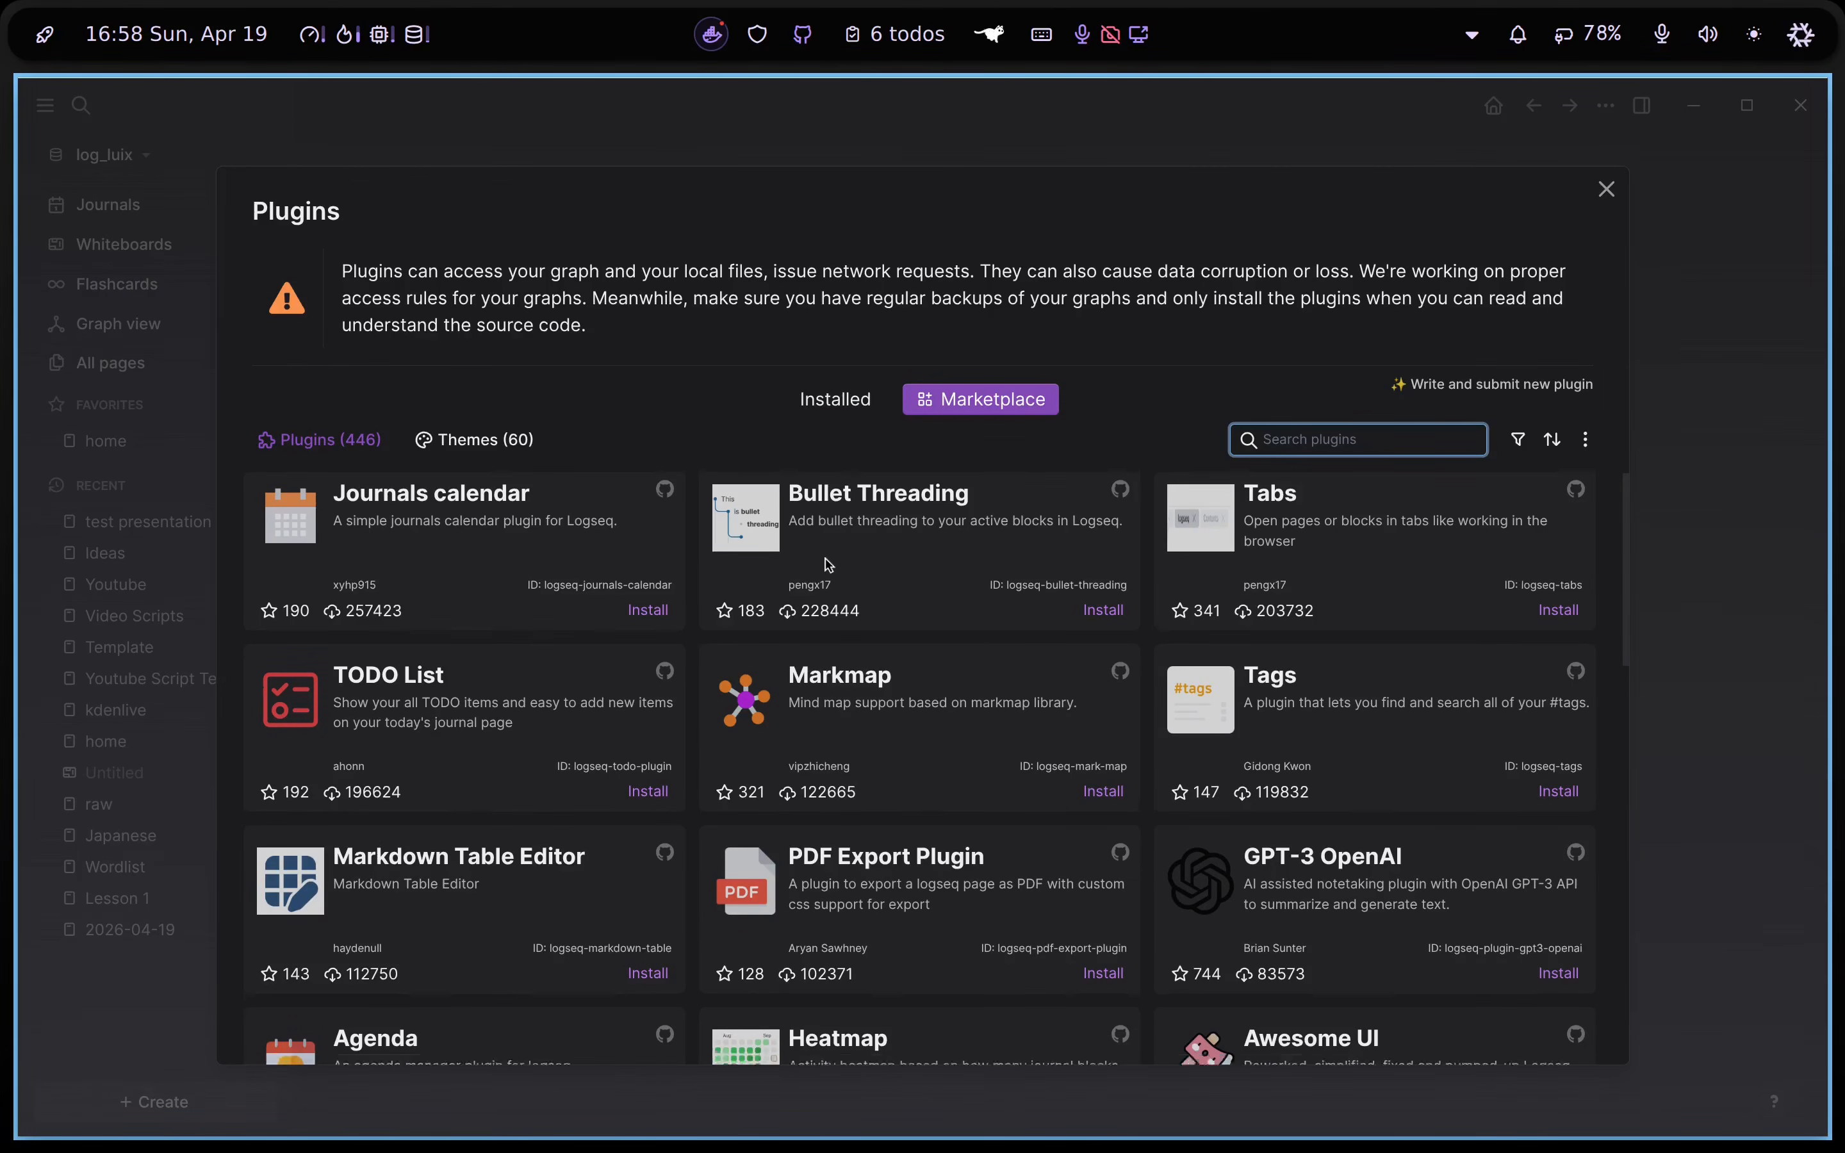
scroll(822, 558, "up", 5)
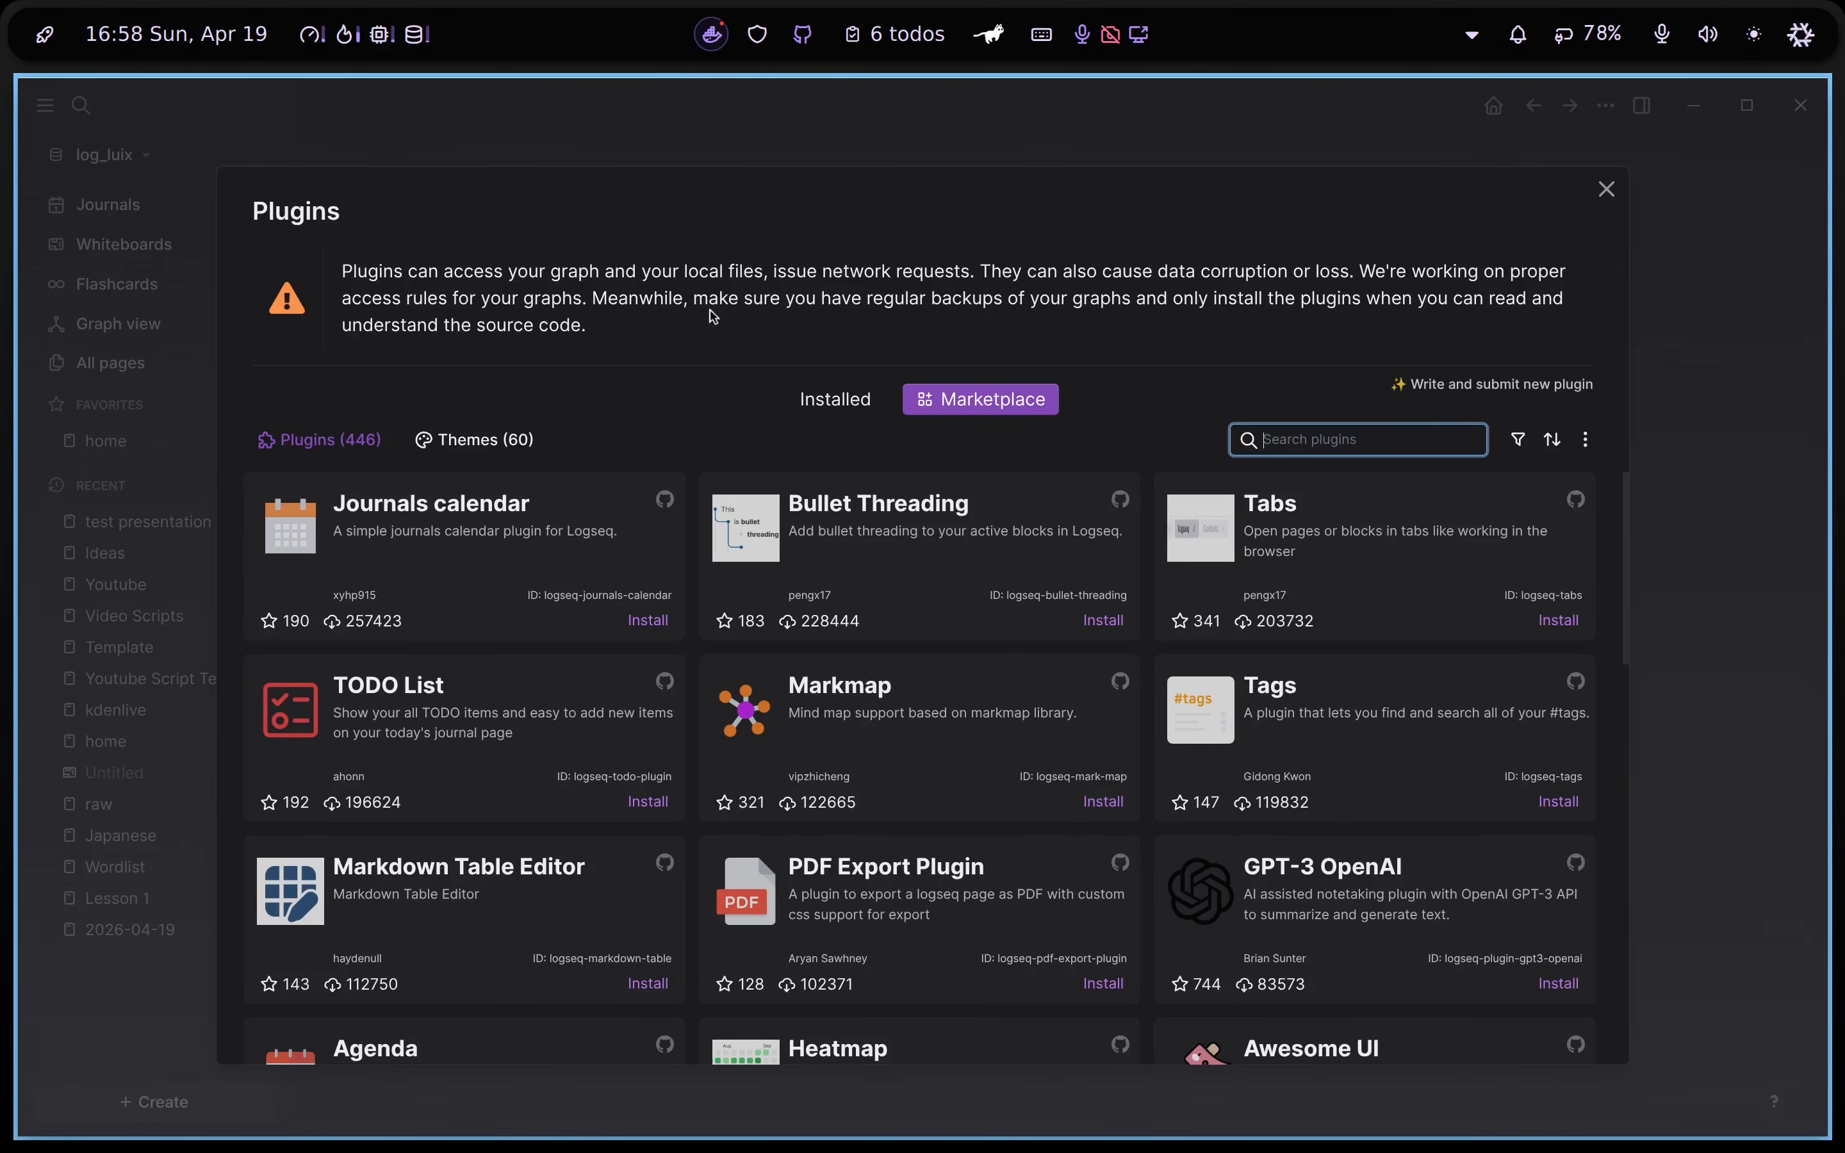
scroll(409, 792, "down", 10)
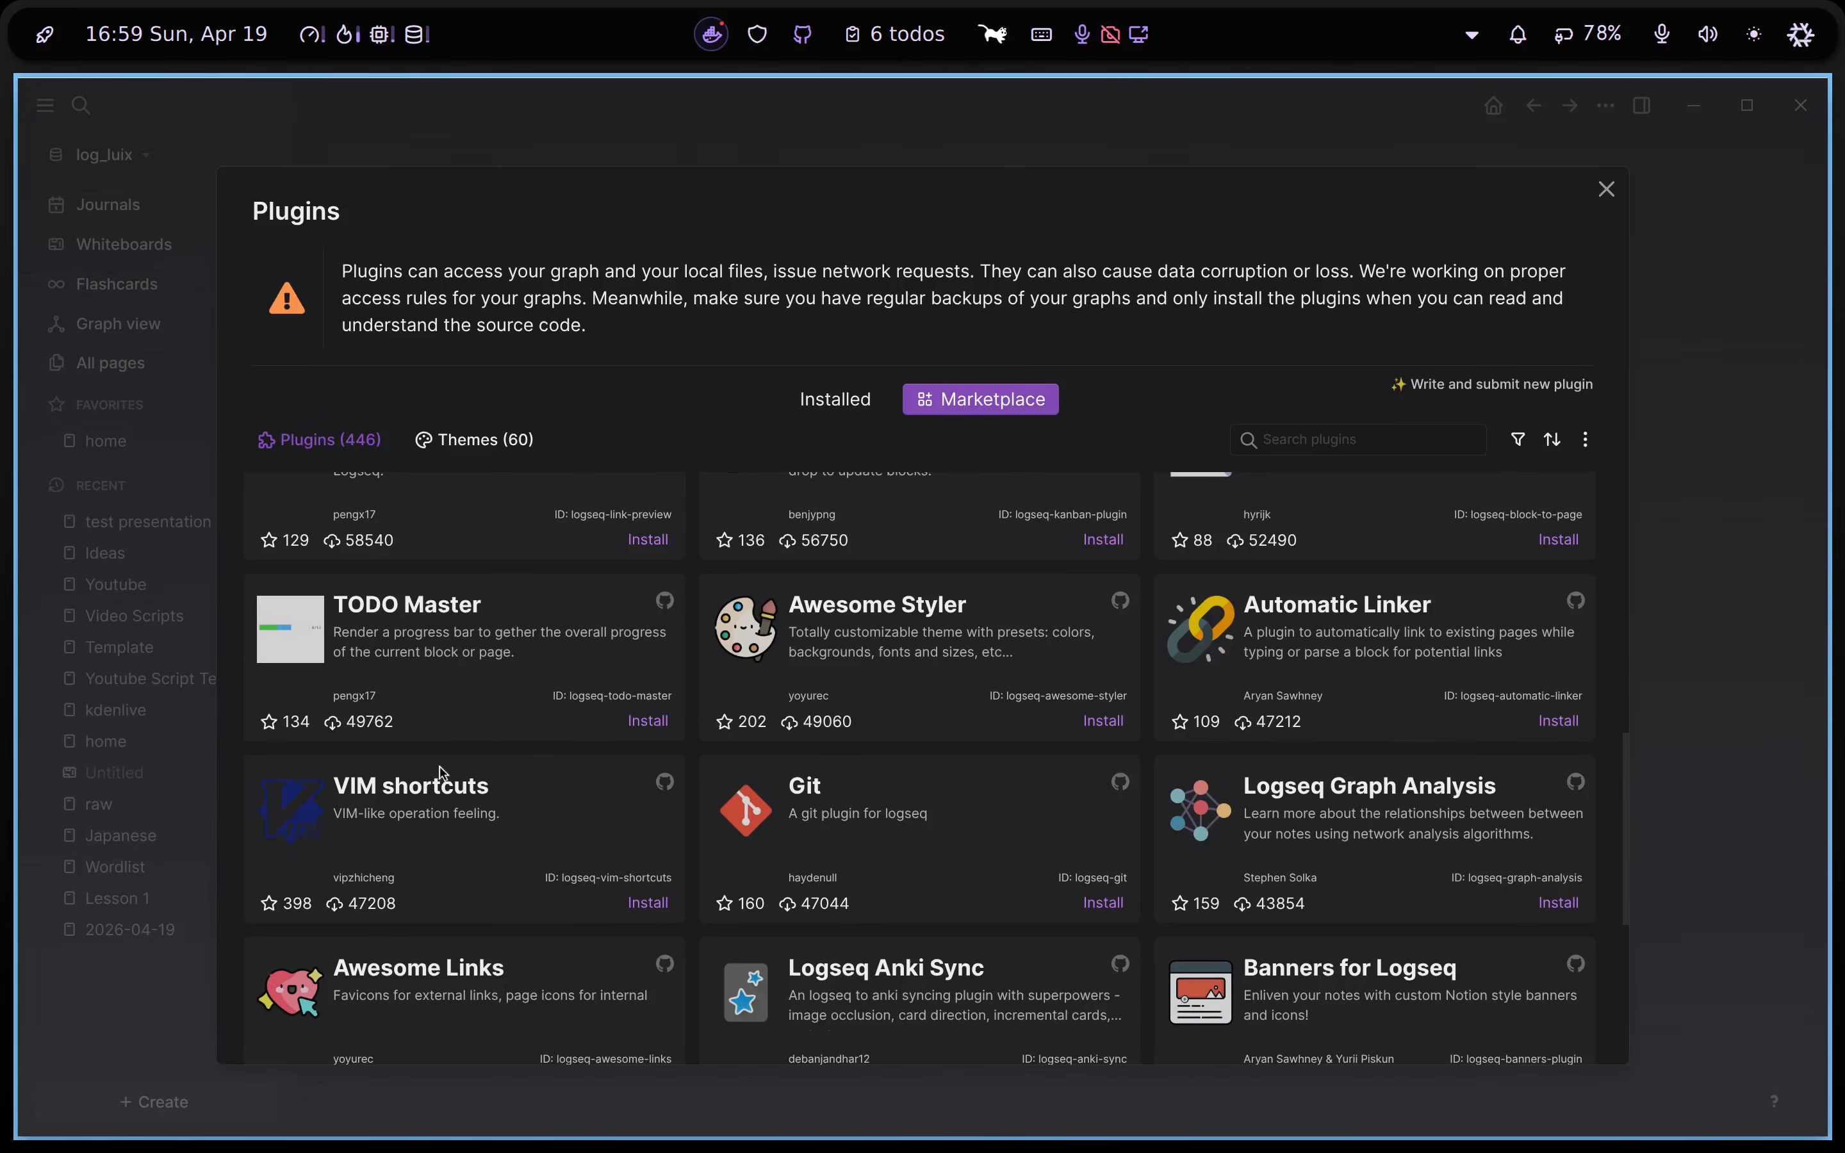
scroll(669, 802, "down", 1)
scroll(669, 802, "up", 10)
left_click(1552, 439)
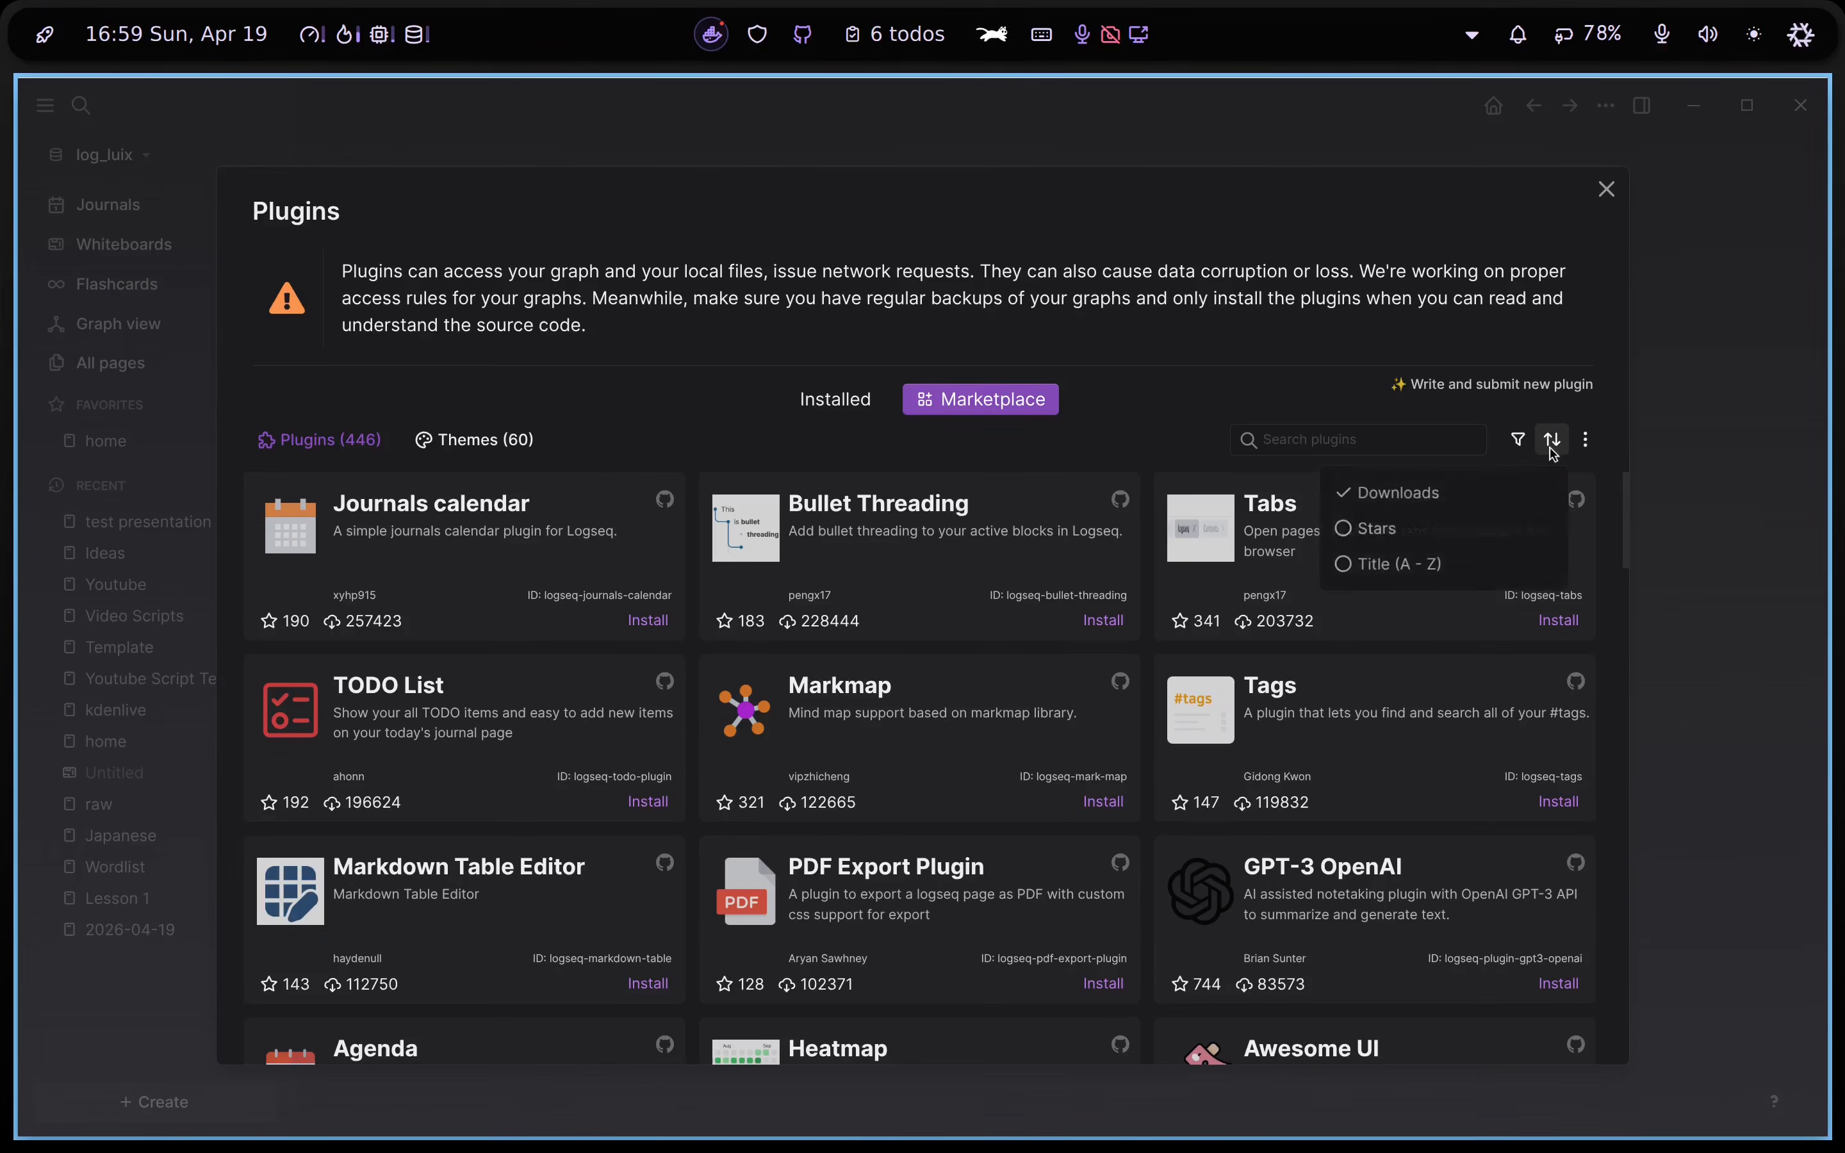
left_click(1393, 540)
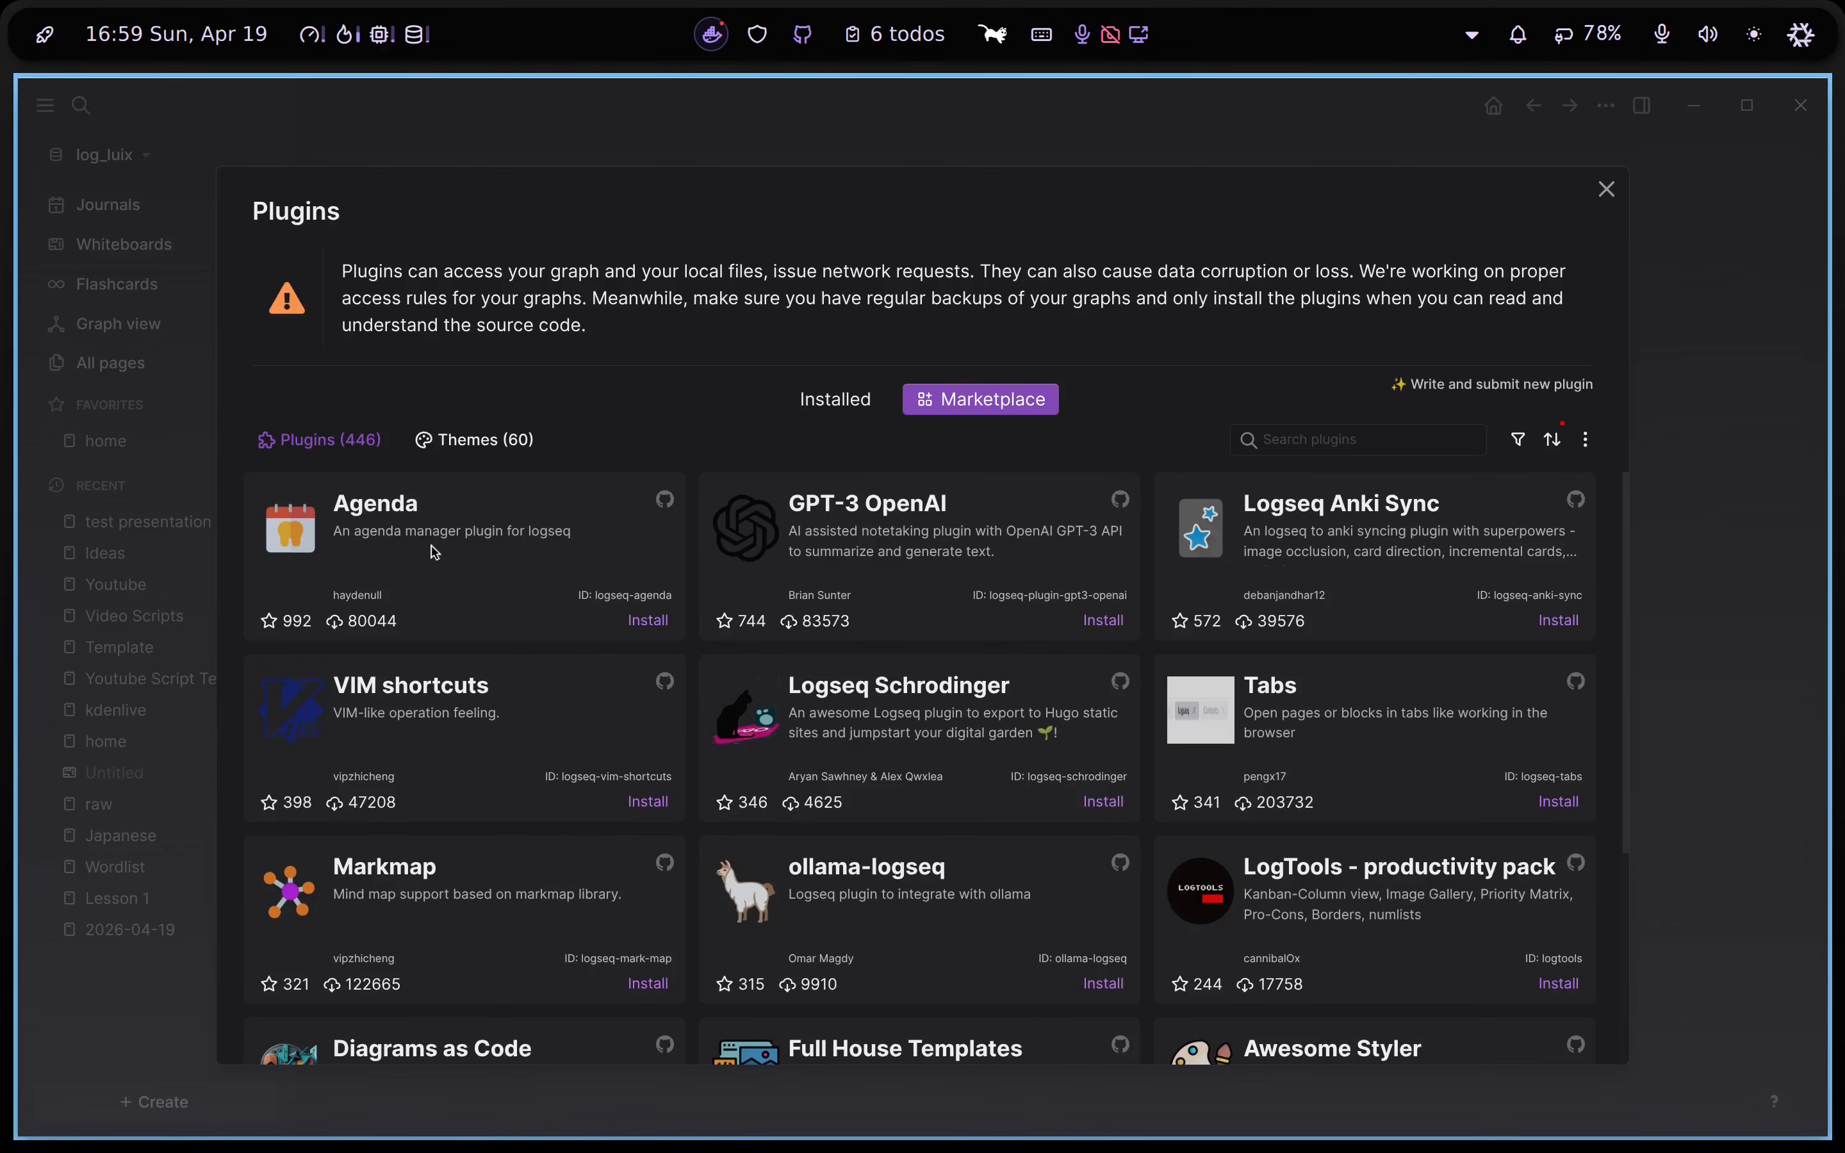
Read the Agenda plugin's description and install the plugin
left_click(304, 540)
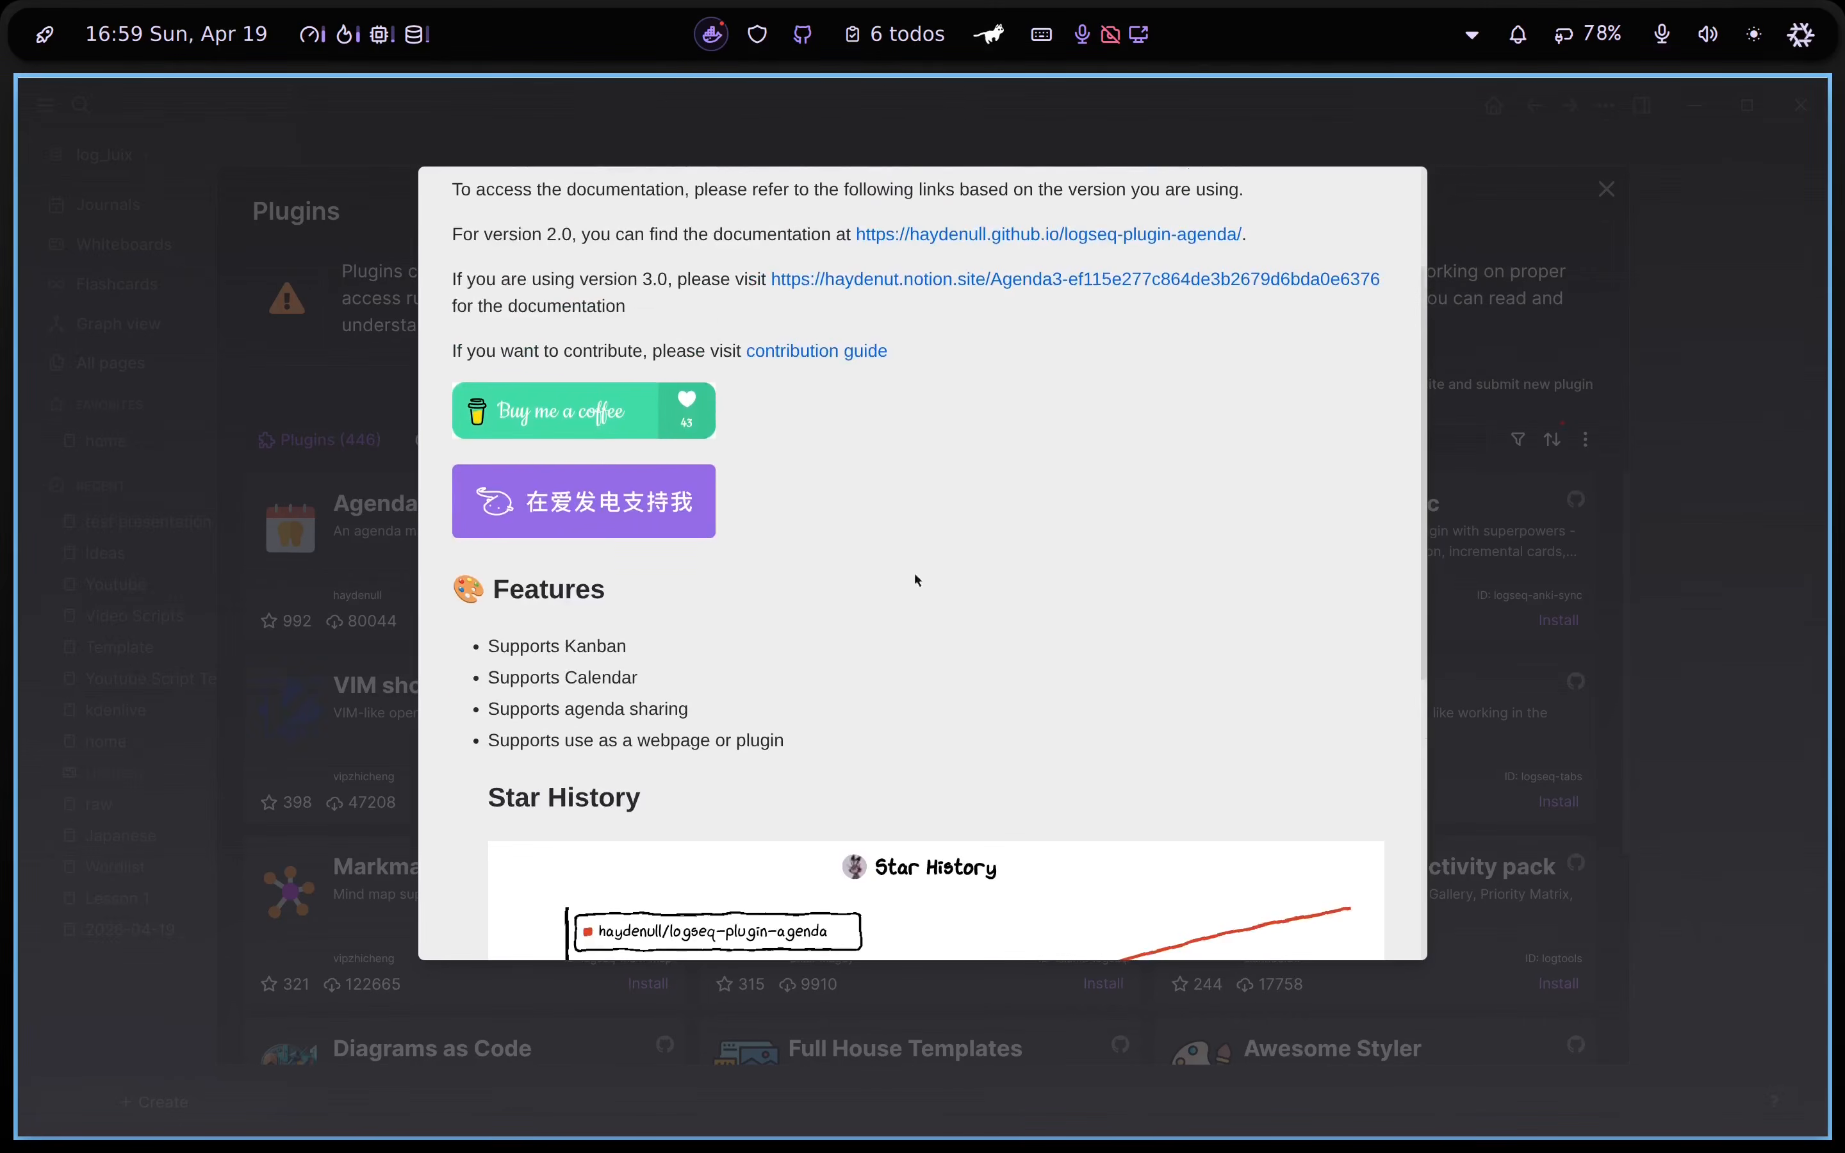
scroll(865, 568, "down", 5)
scroll(974, 553, "up", 5)
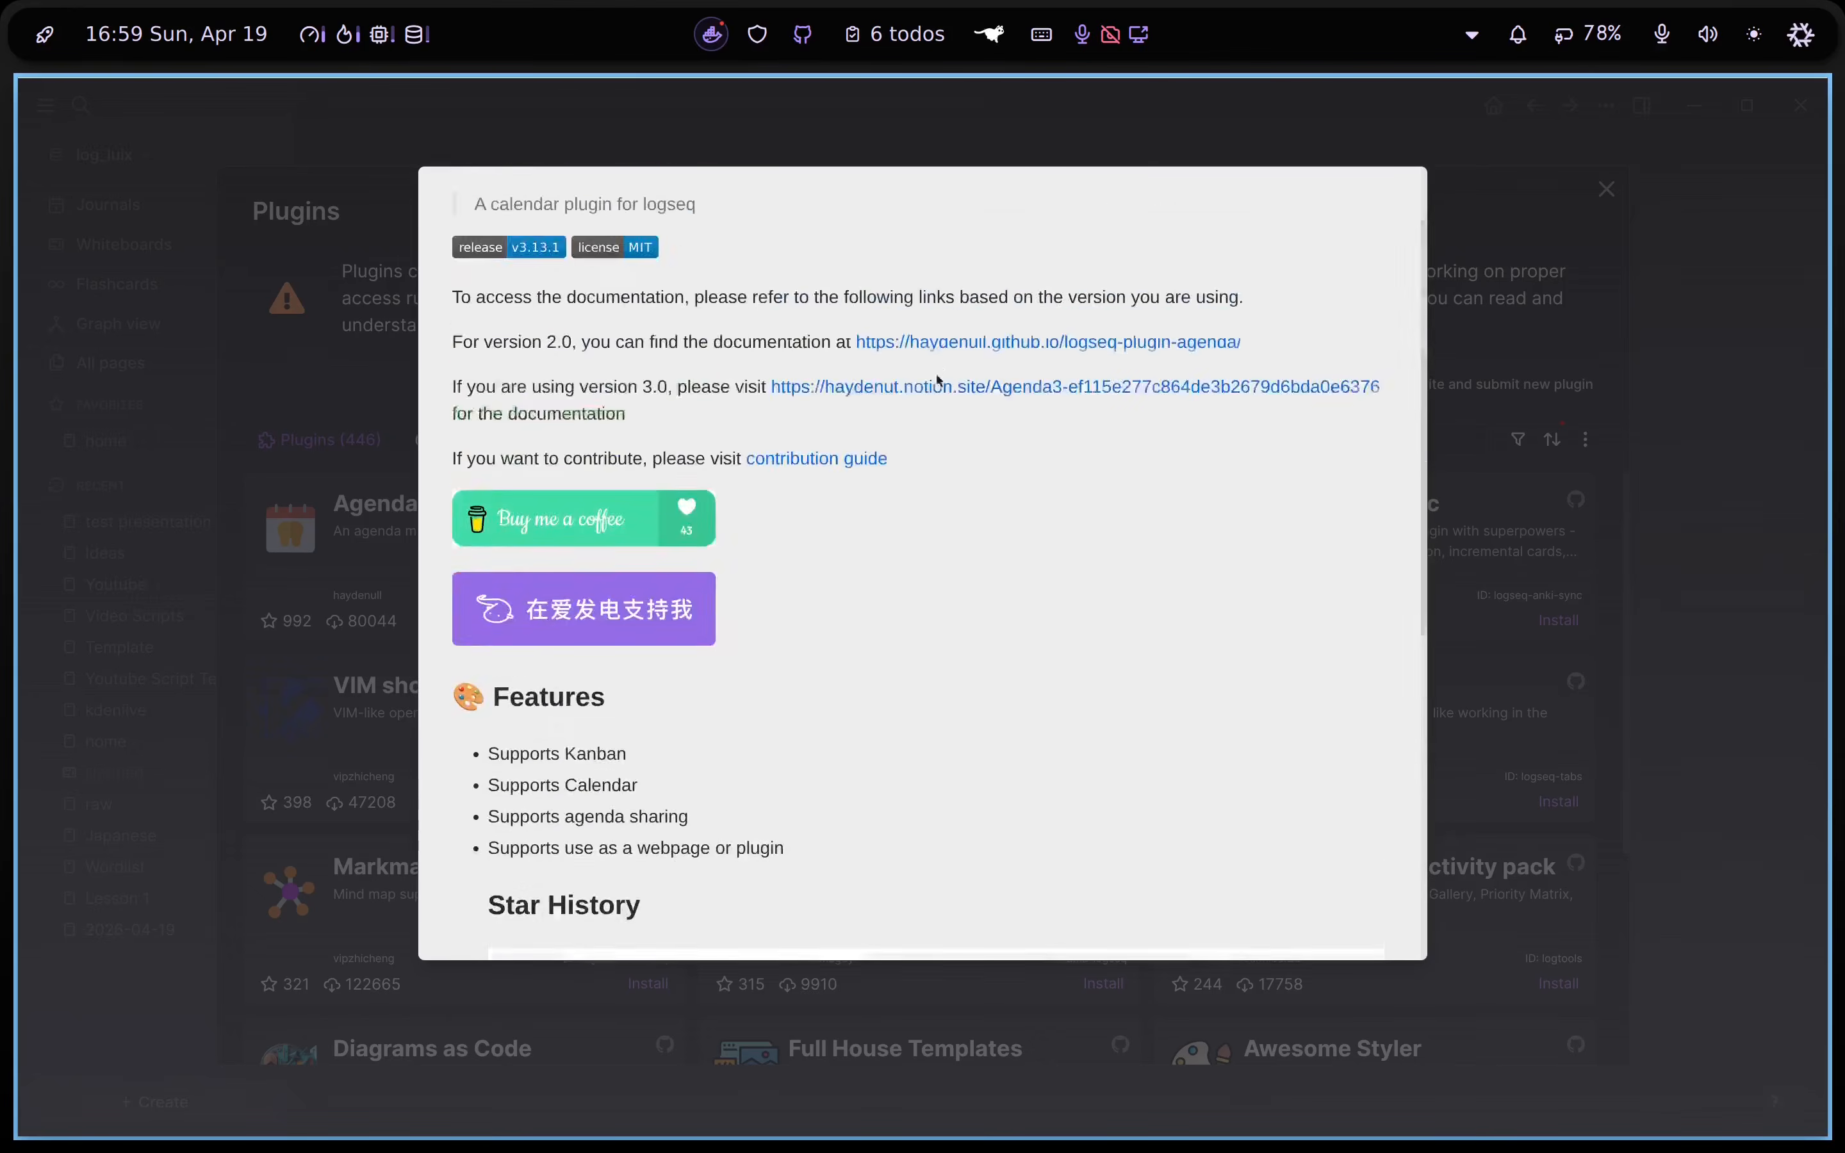
key("Escape")
left_click(648, 620)
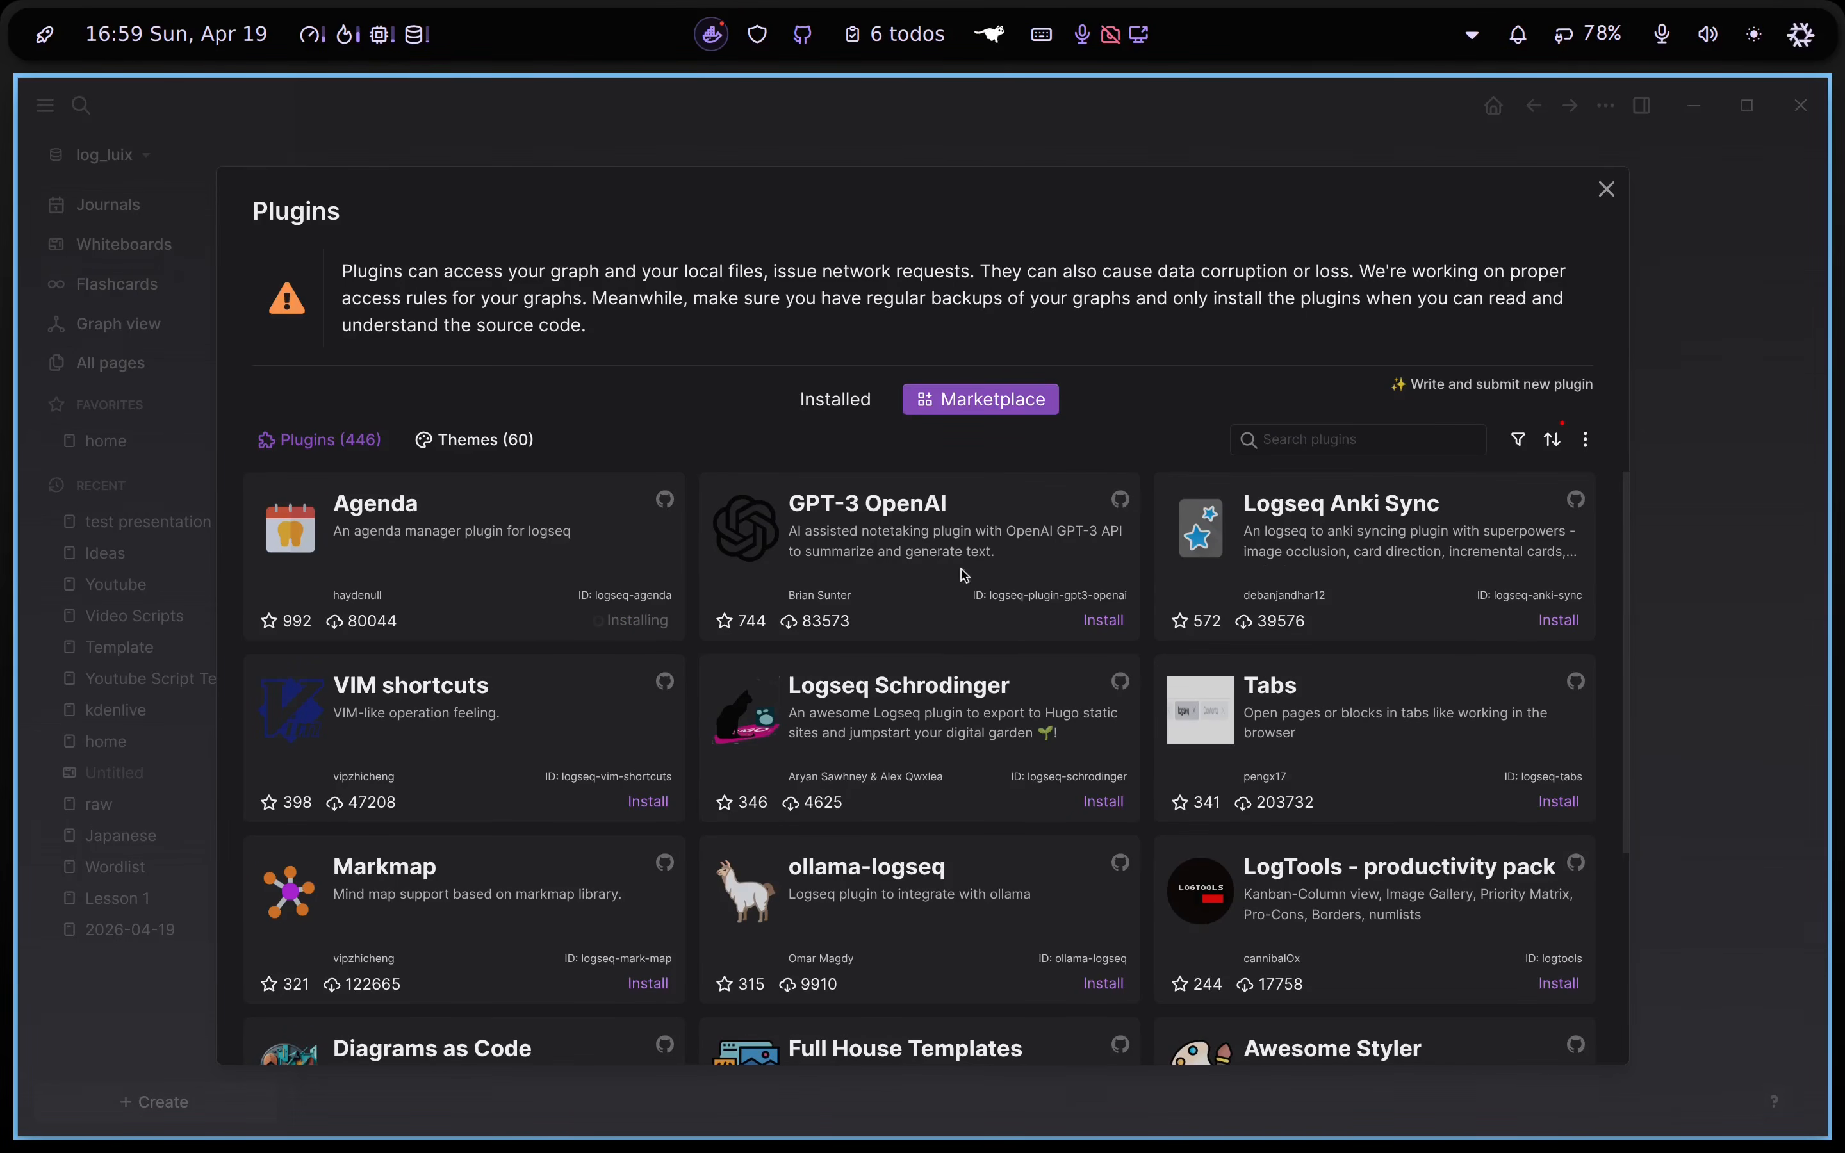
Check the installed plugins for Agenda, view the marketplace again and close the plugin manager
left_click(845, 405)
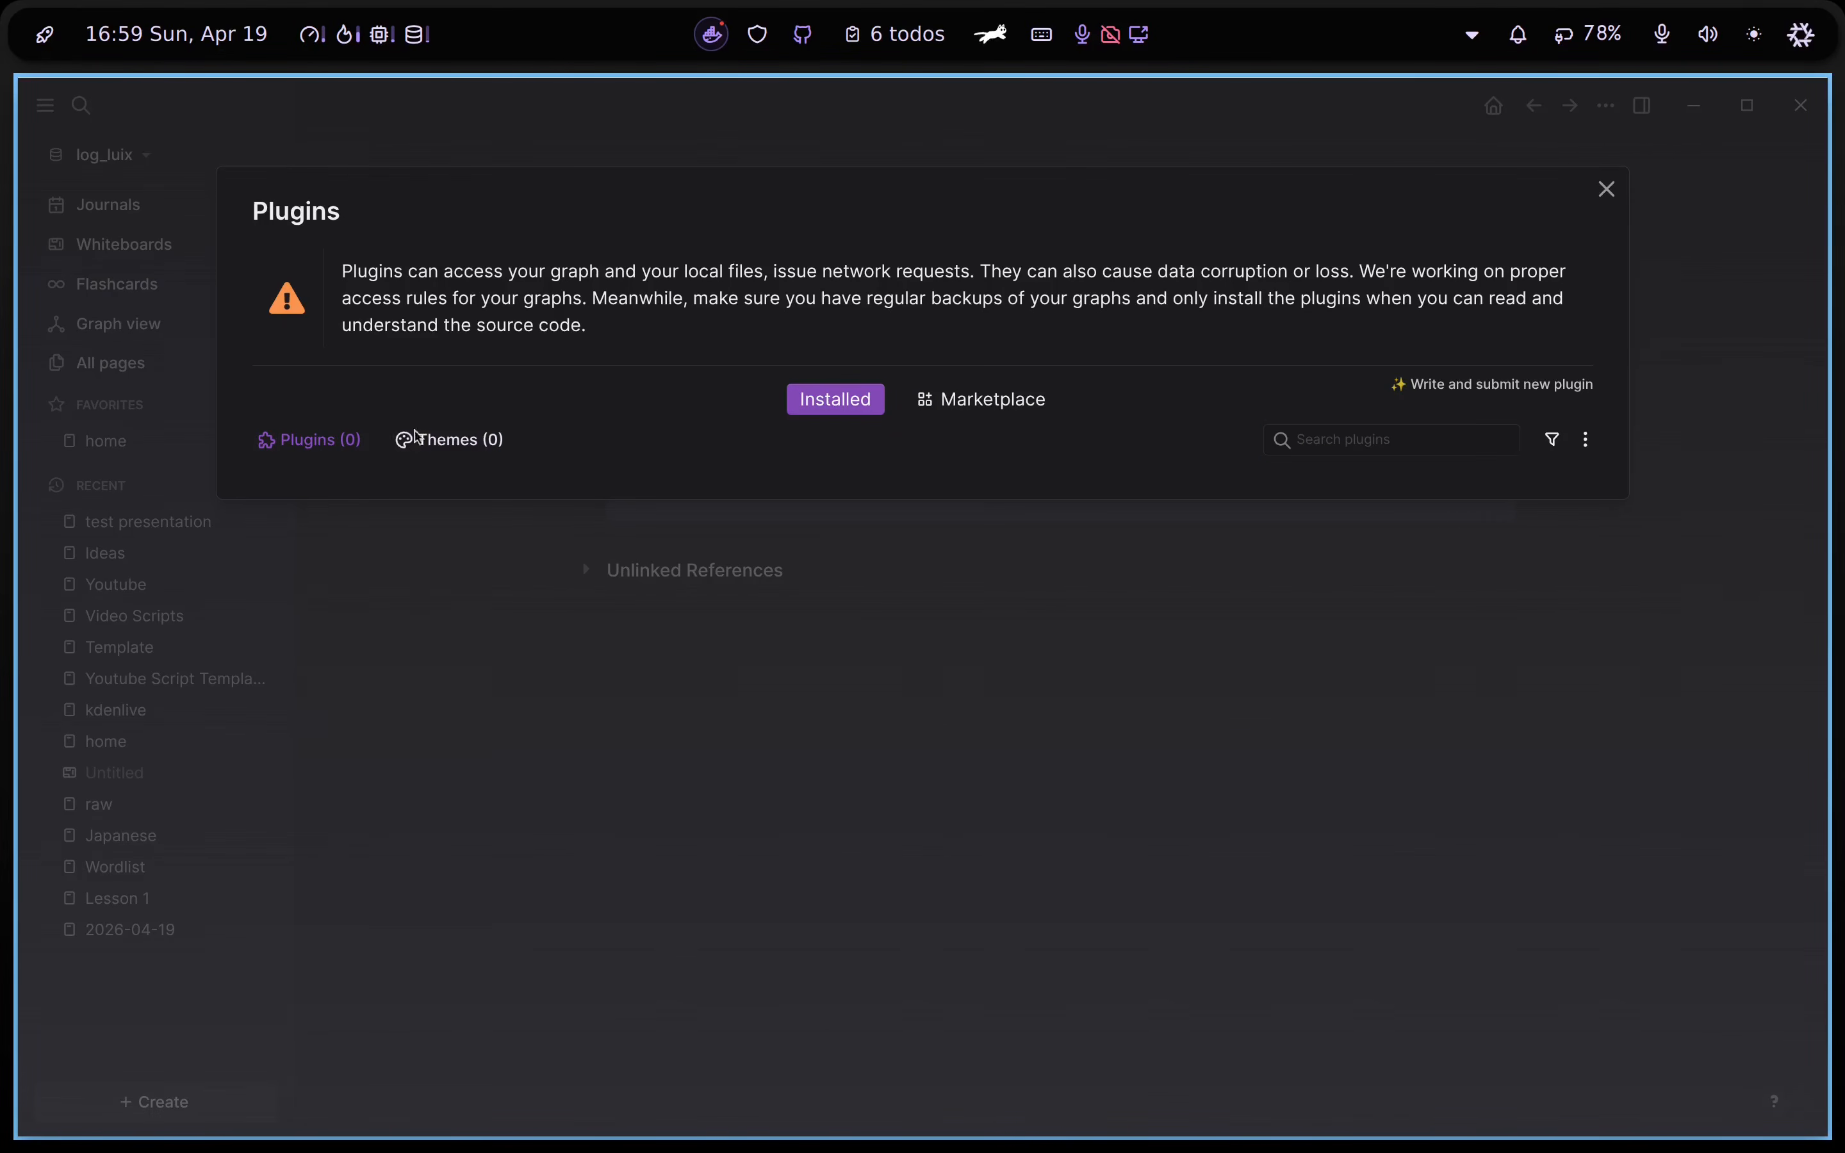
left_click(1607, 189)
left_click(1044, 106)
left_click(865, 564)
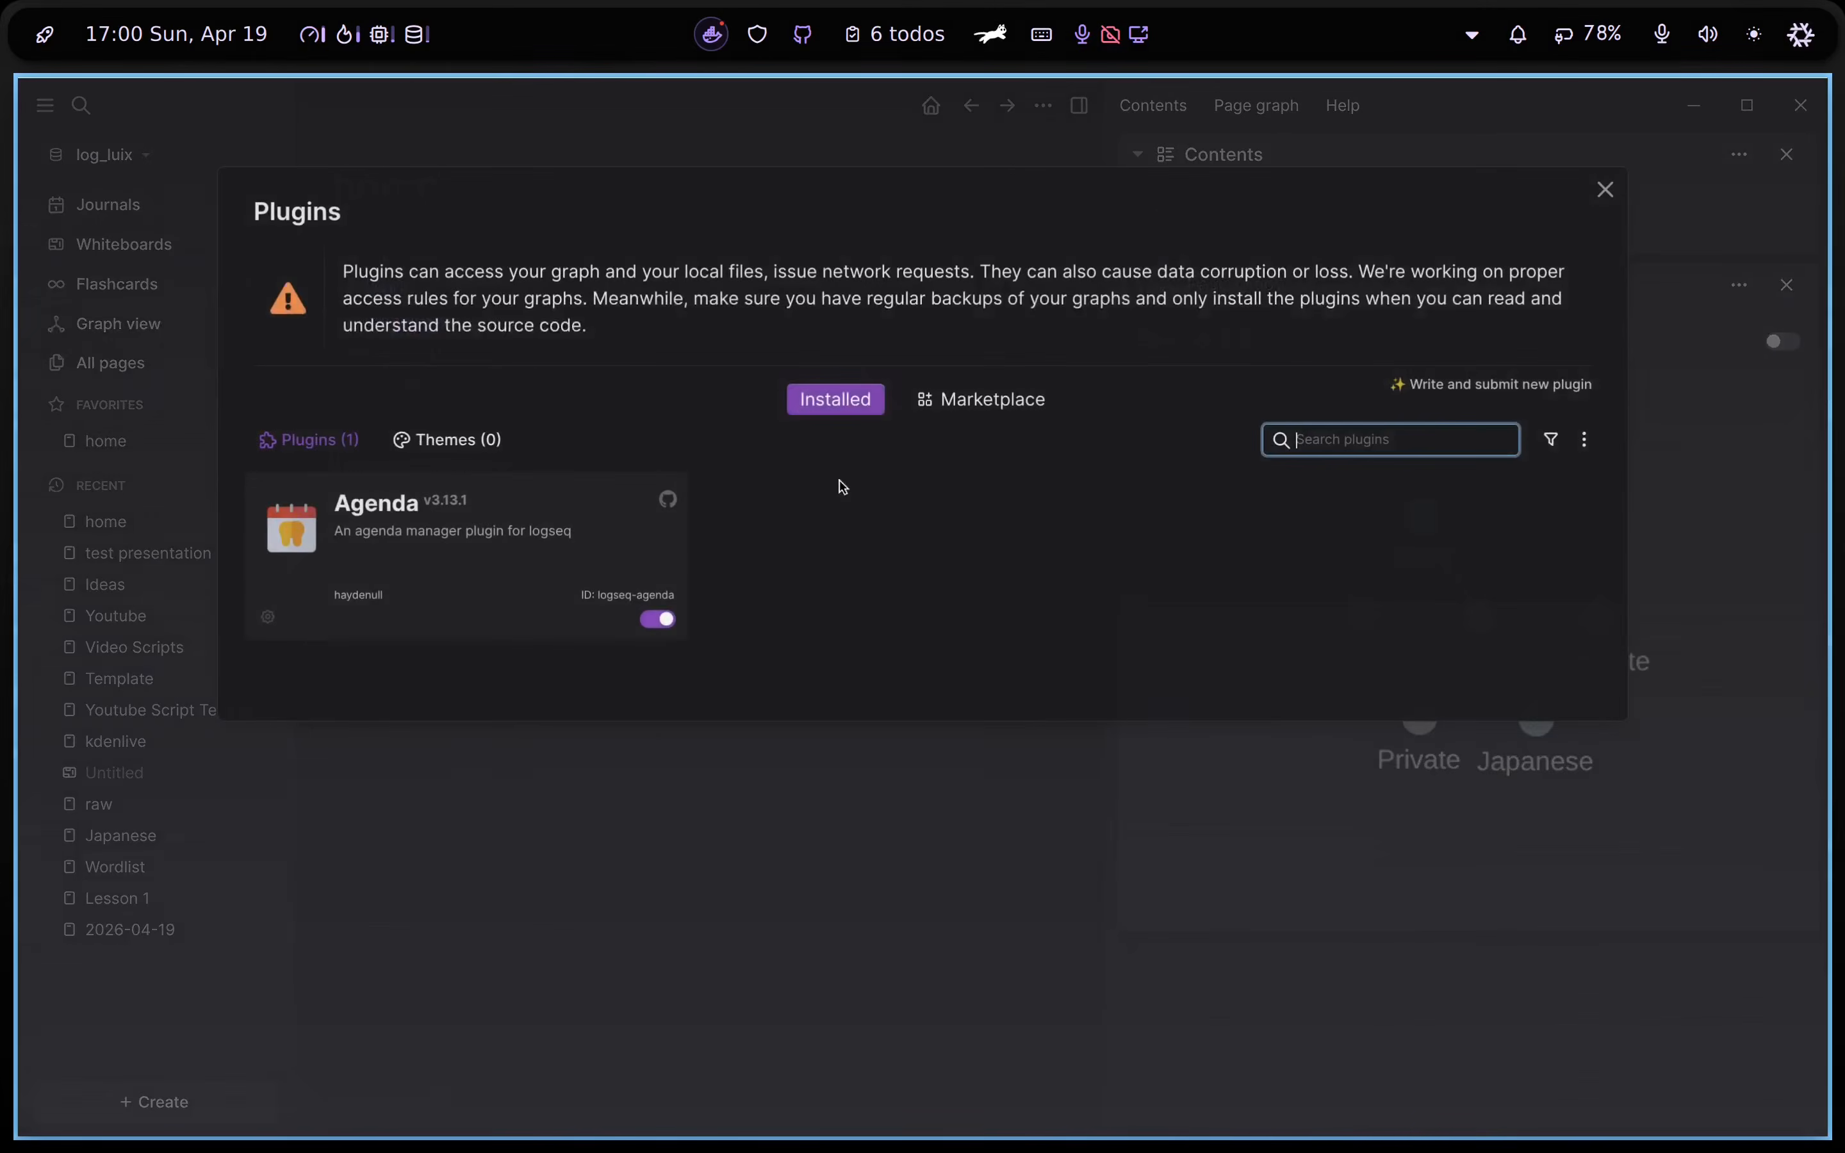
left_click(922, 412)
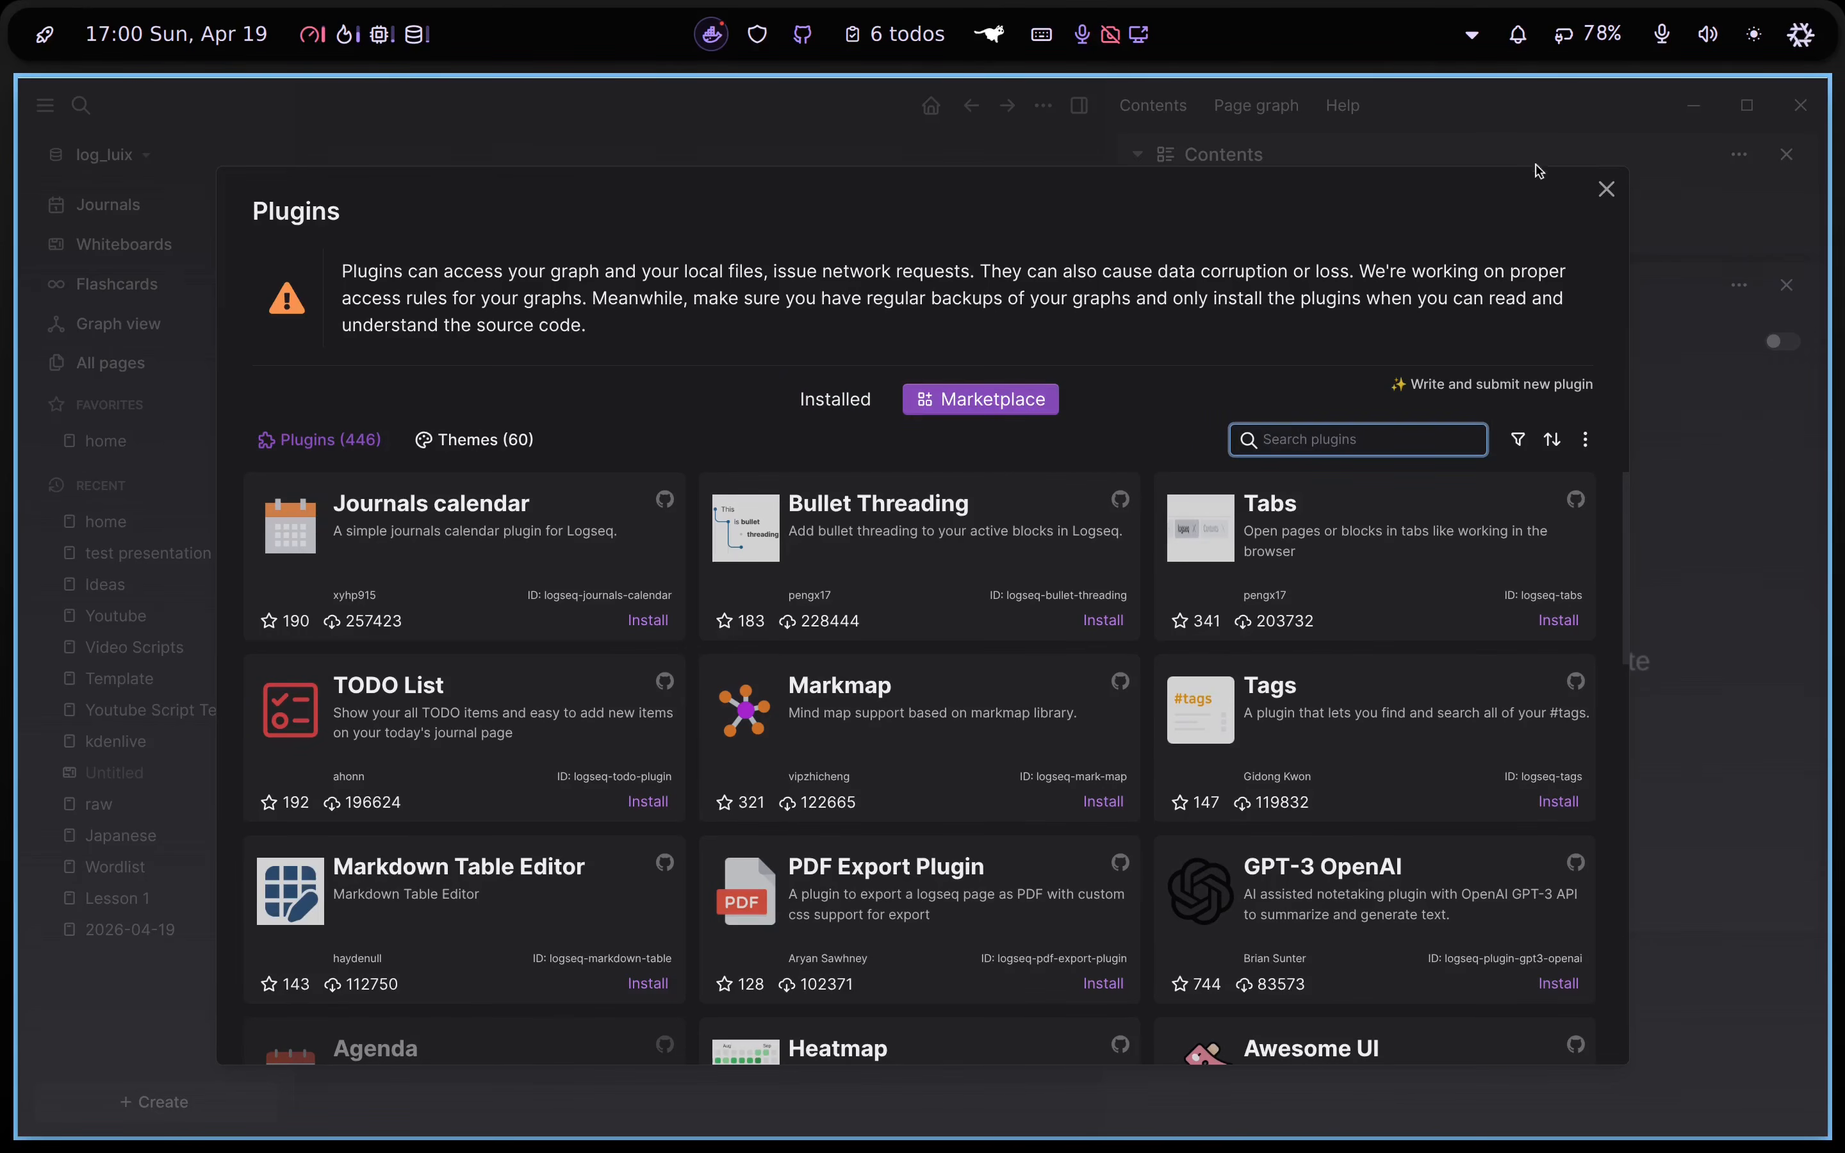
left_click(1607, 189)
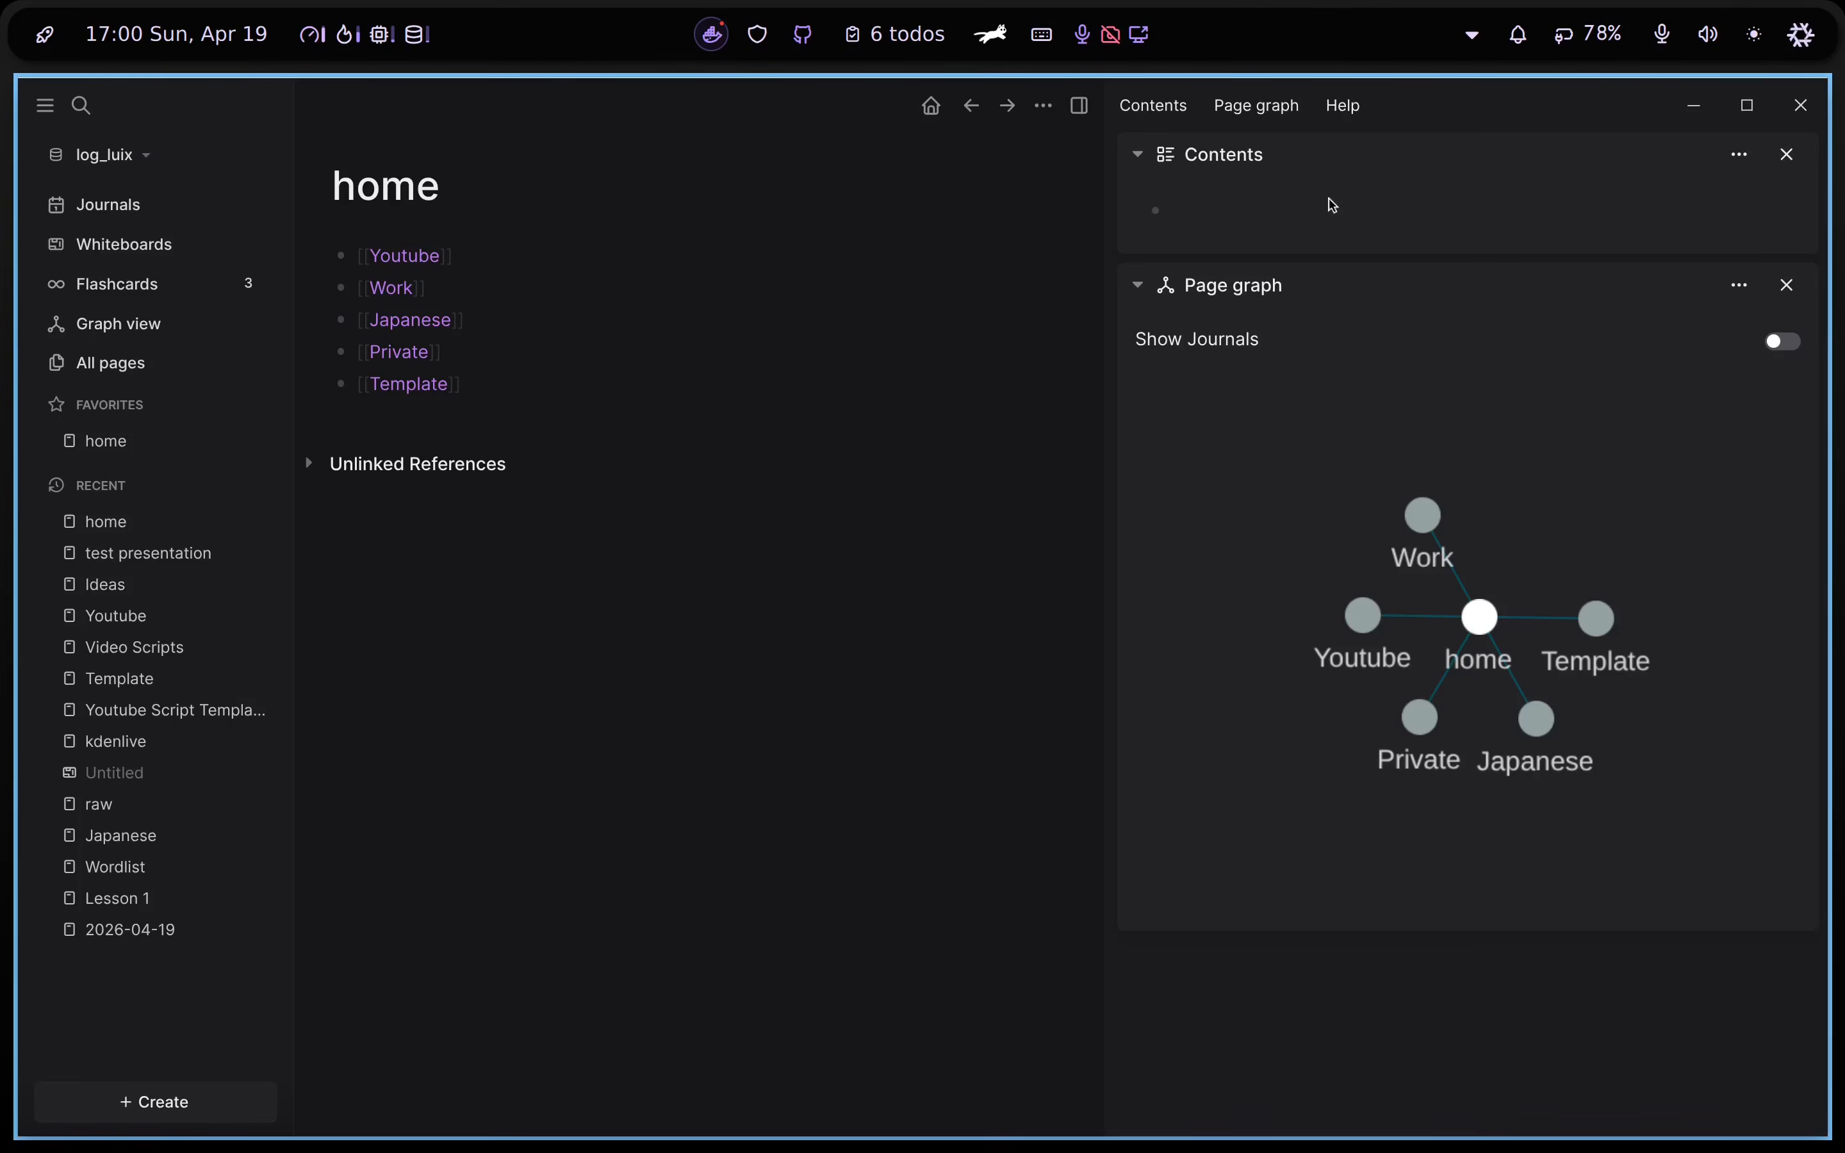
Look over the Advanced options in the settings and close the settings dialog
left_click(1043, 105)
left_click(874, 528)
scroll(970, 411, "down", 1)
left_click(510, 449)
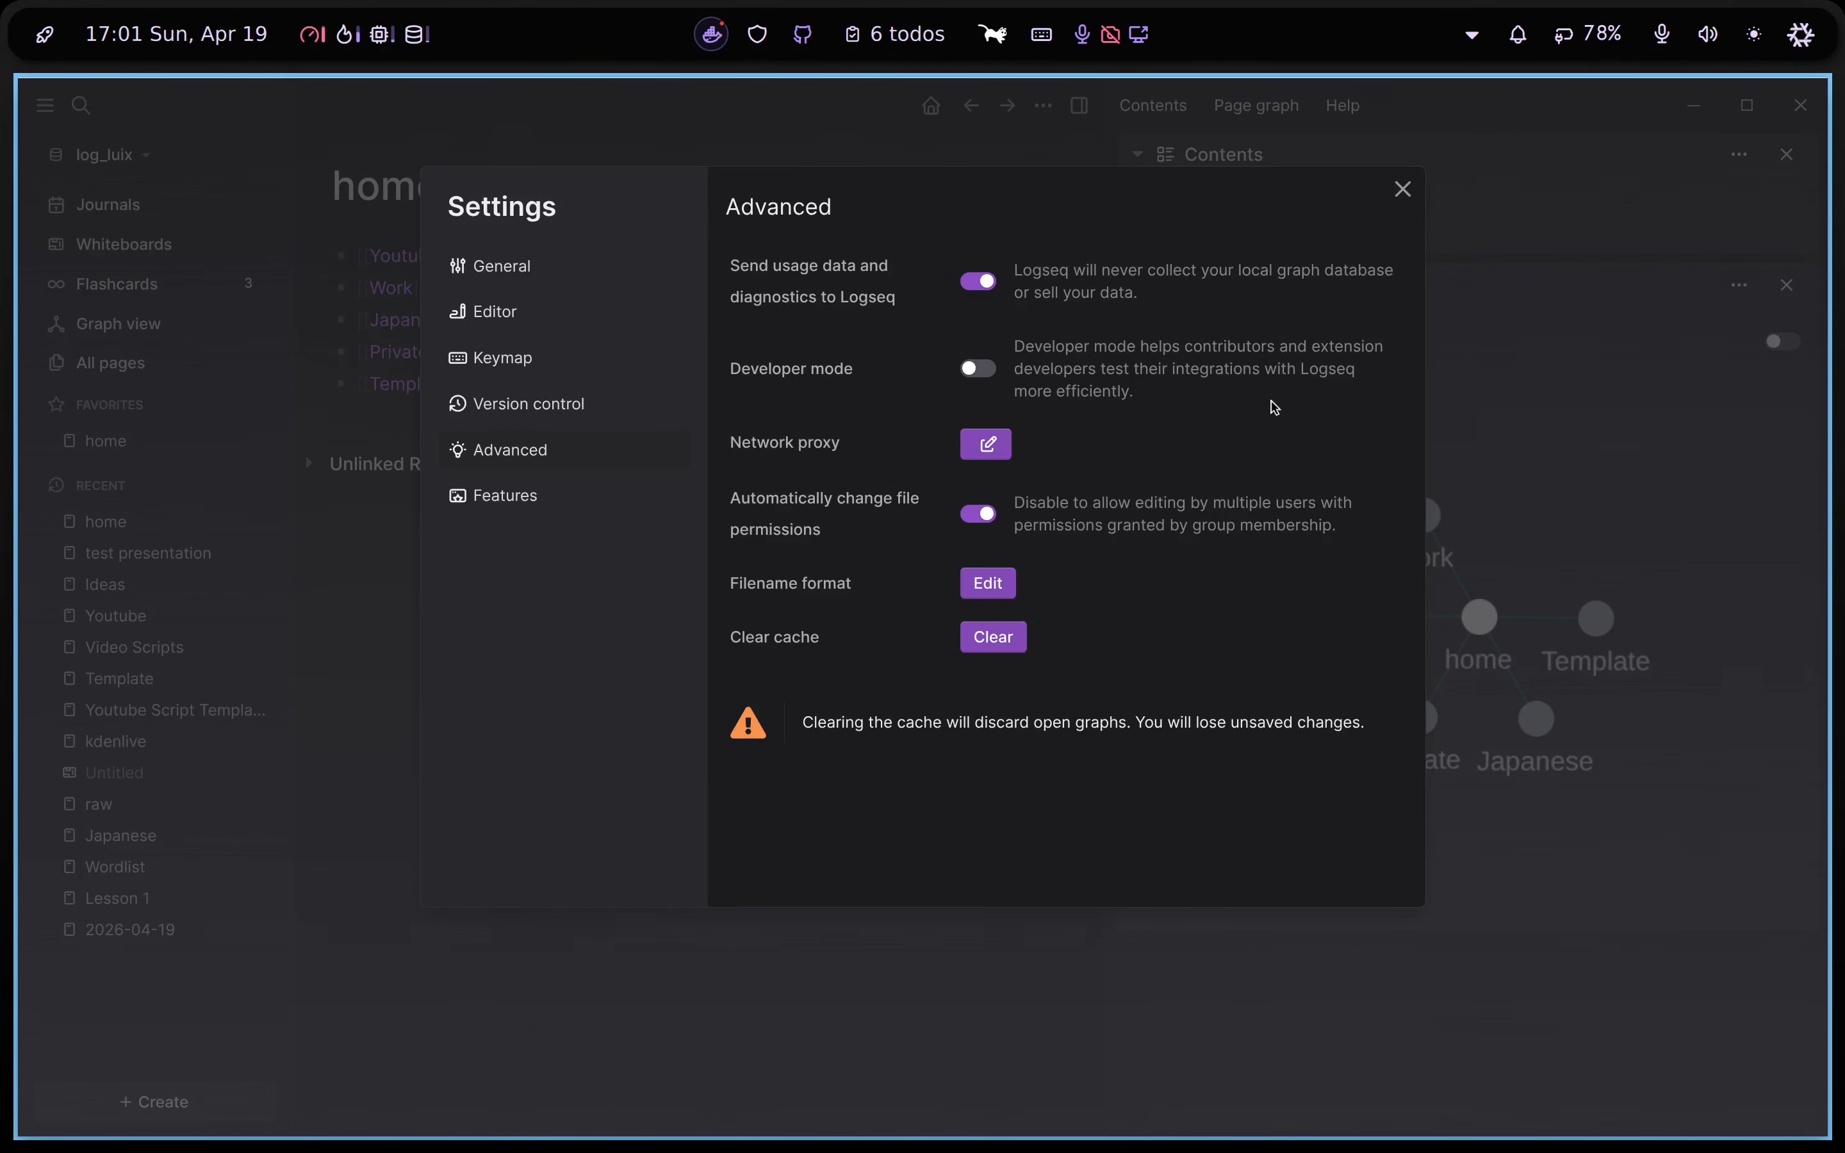
key("Escape")
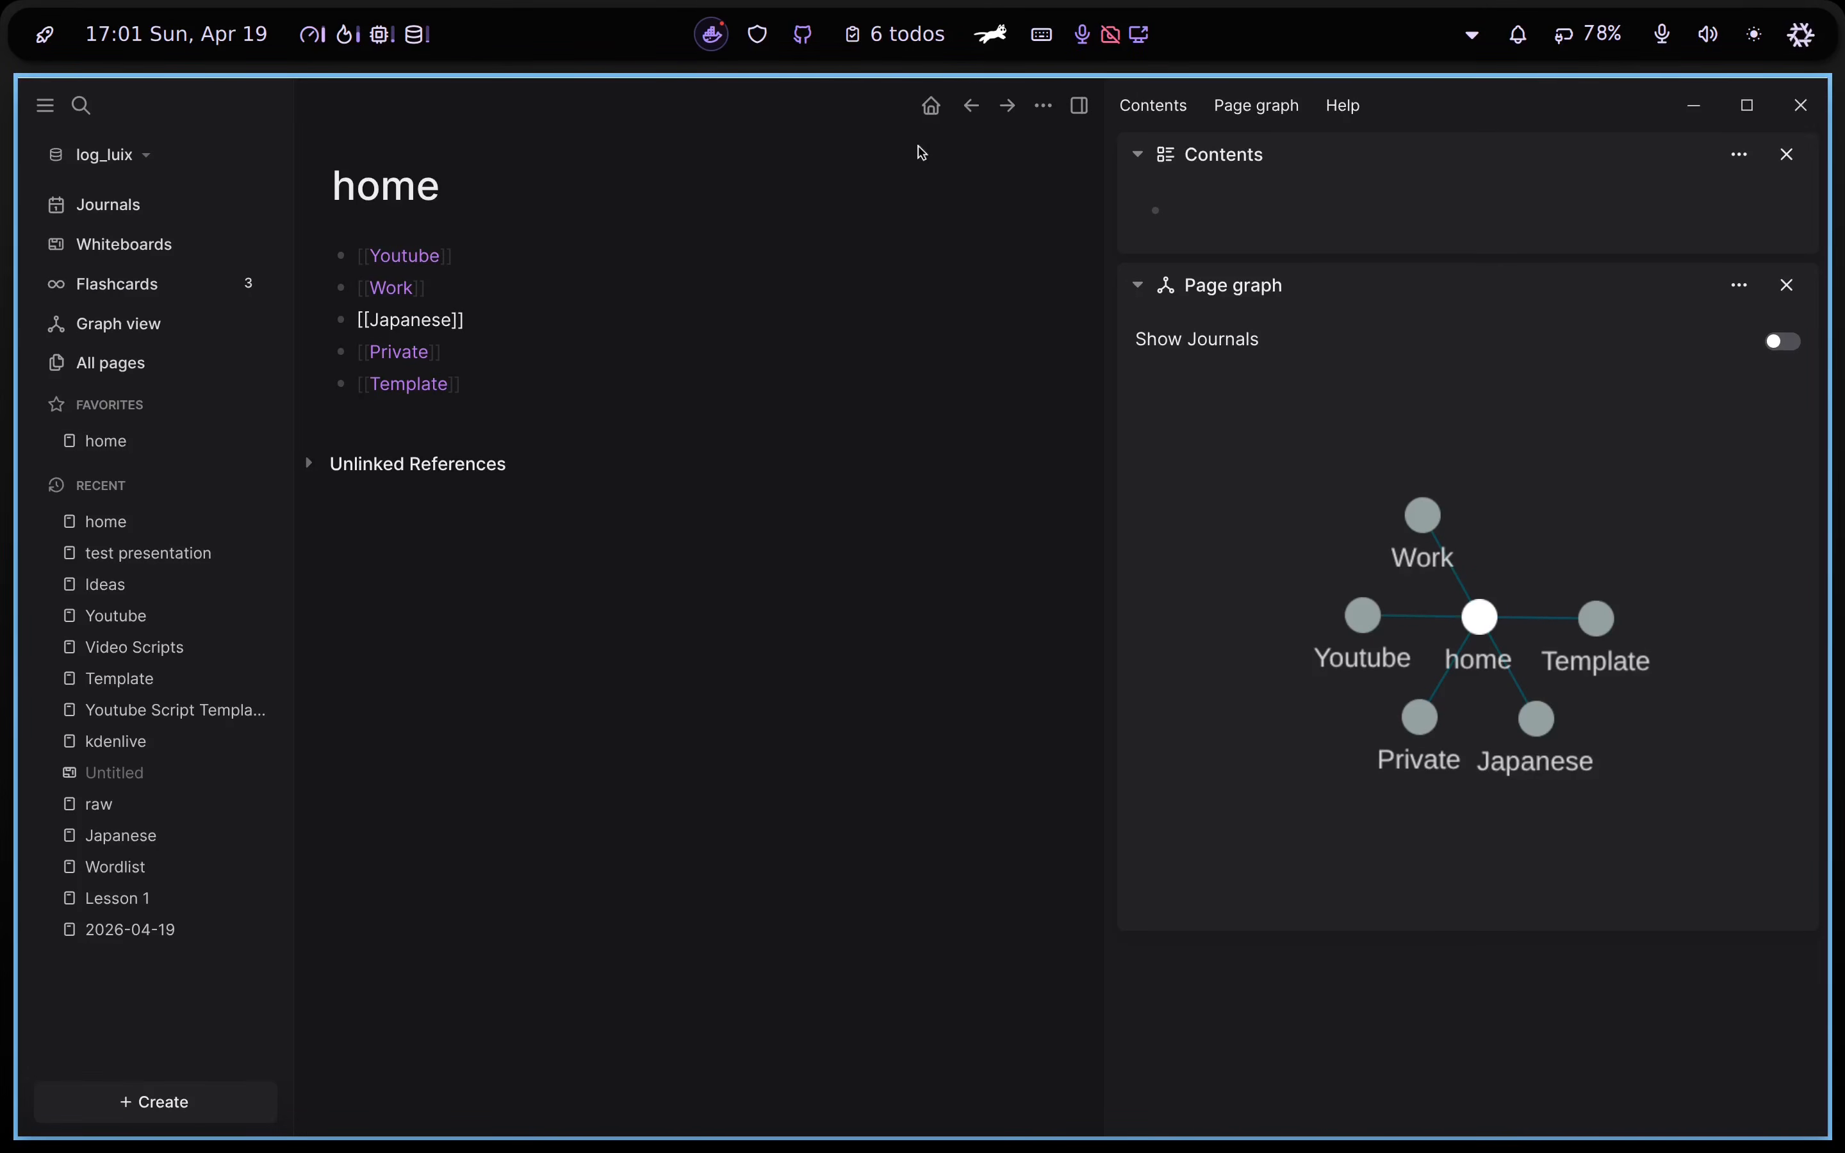
Go to the Ideas page through today's journal and the Youtube page, and mark the Presentations task as done
left_click(933, 109)
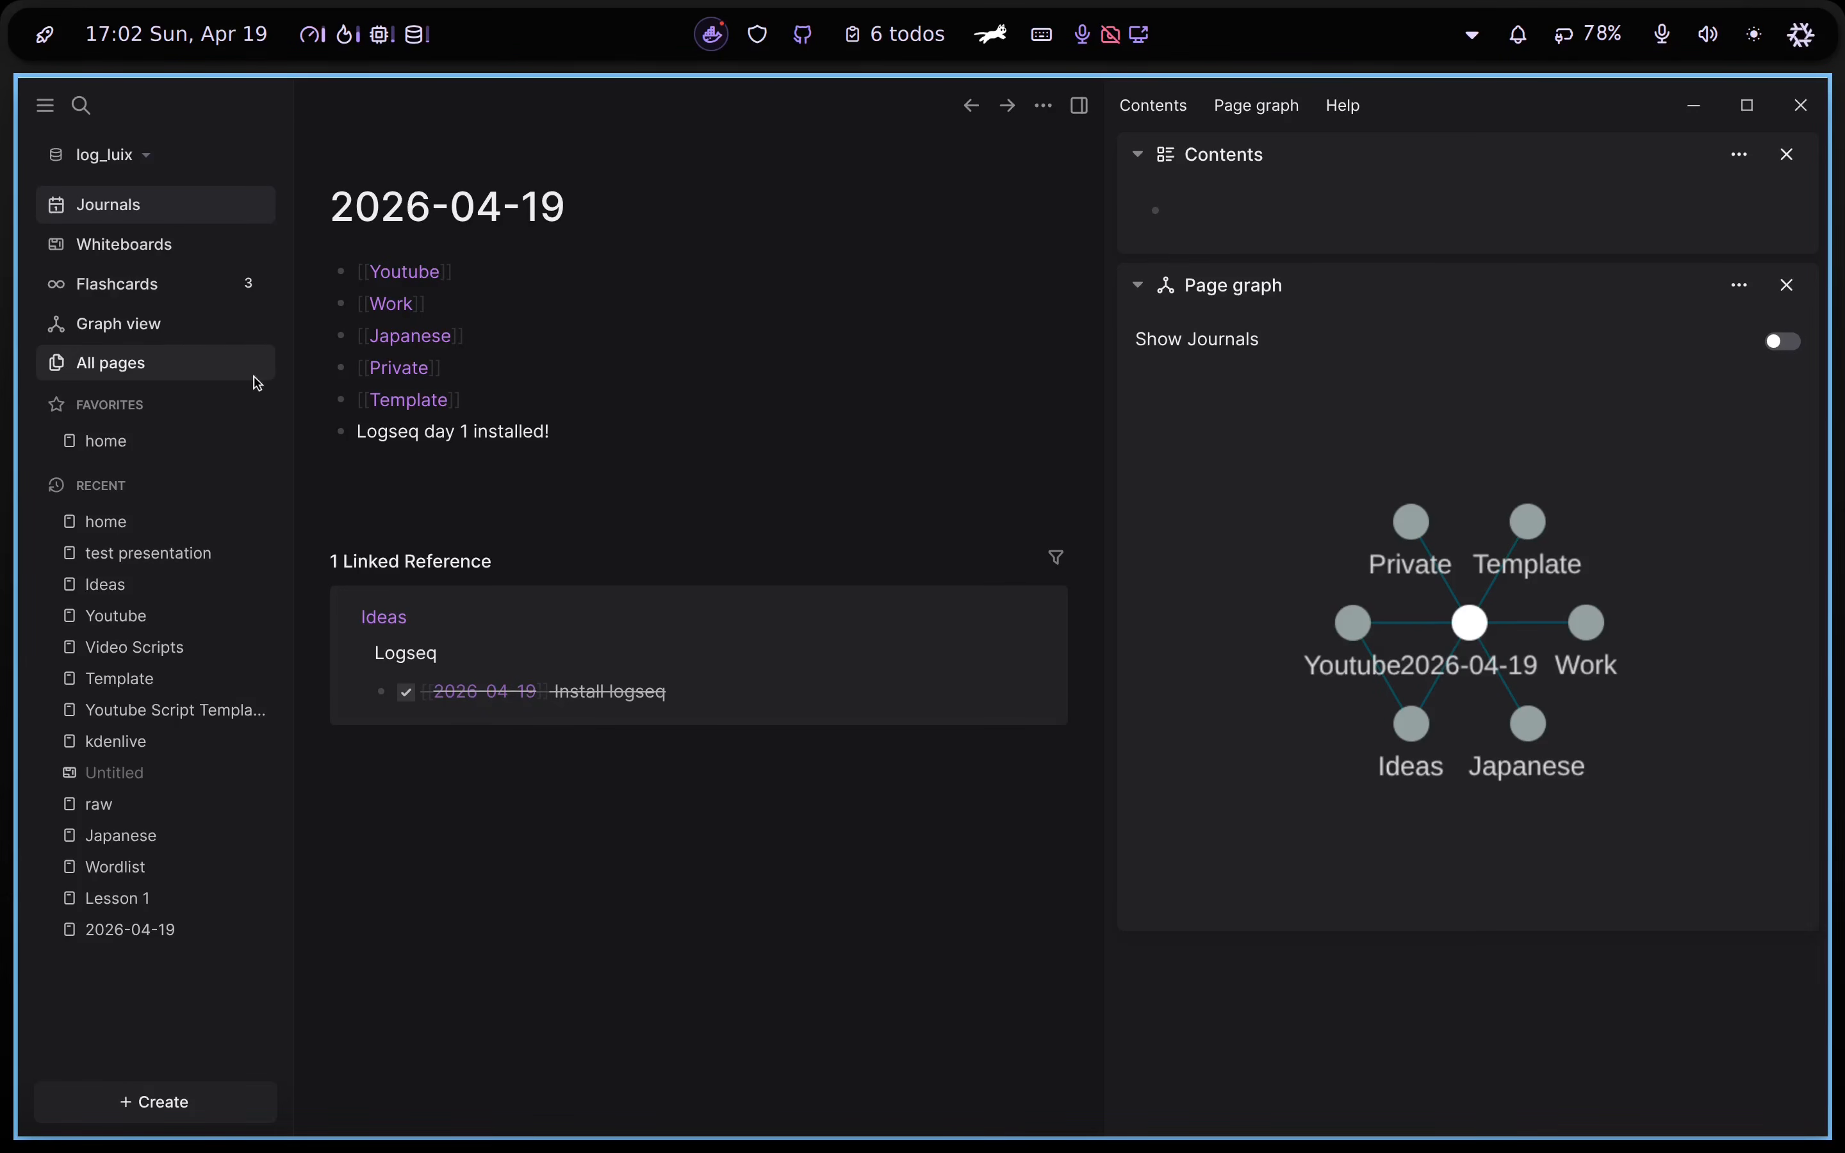
left_click(404, 273)
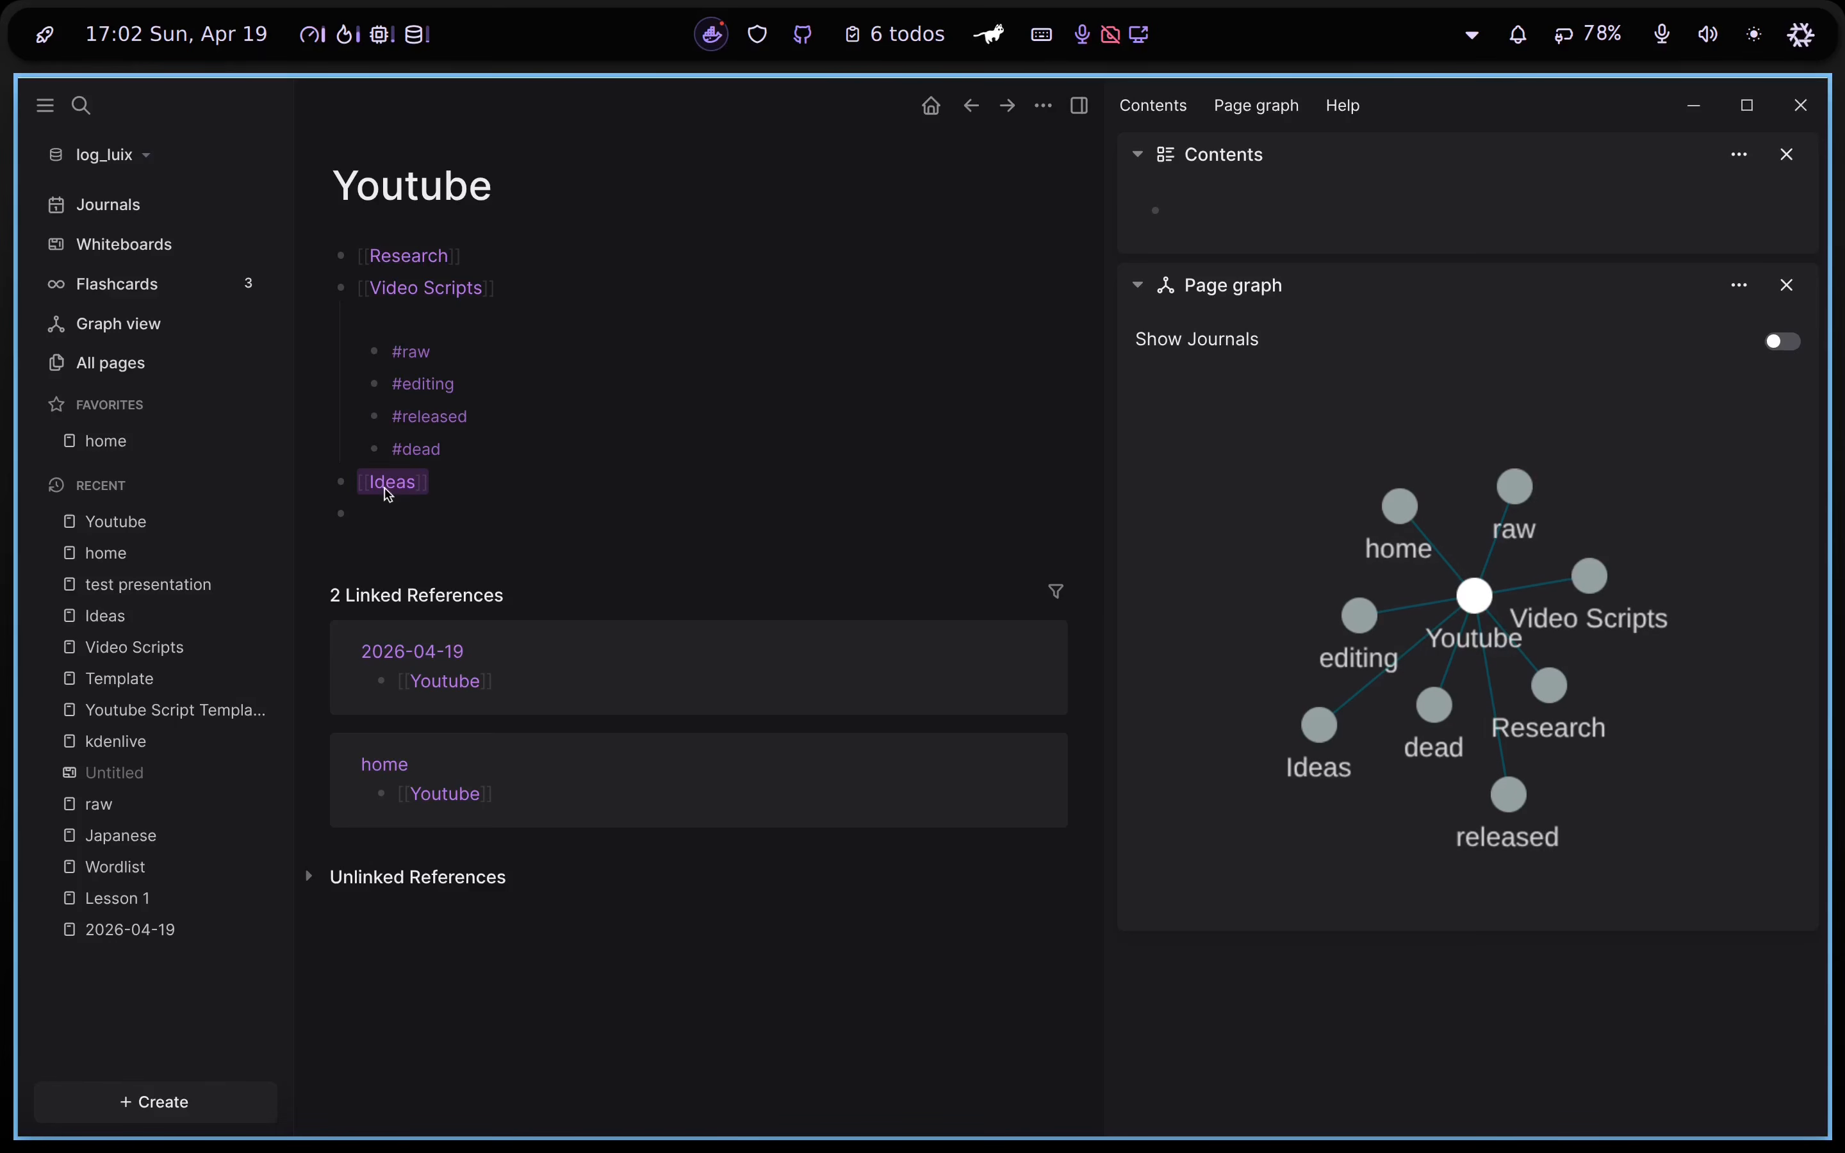
mouse_move(388, 494)
left_click(400, 494)
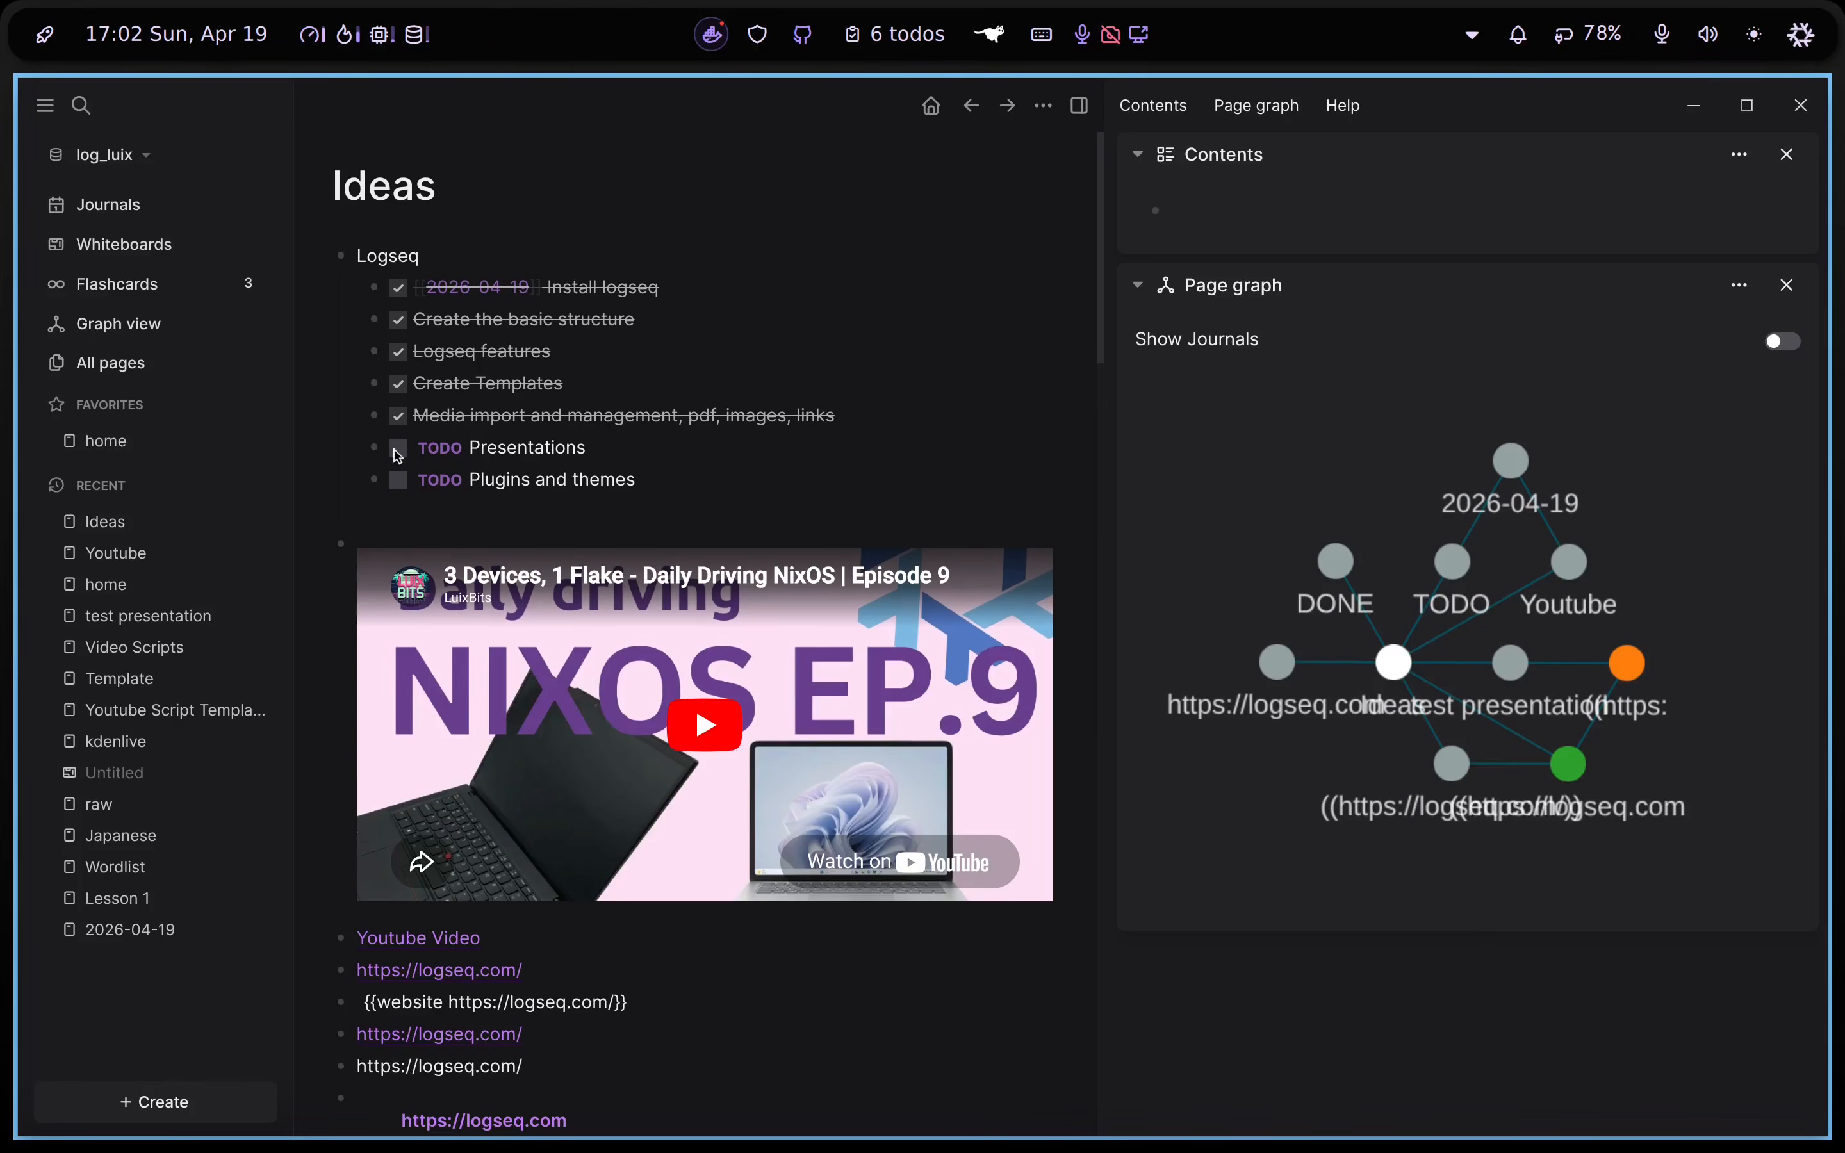
left_click(397, 453)
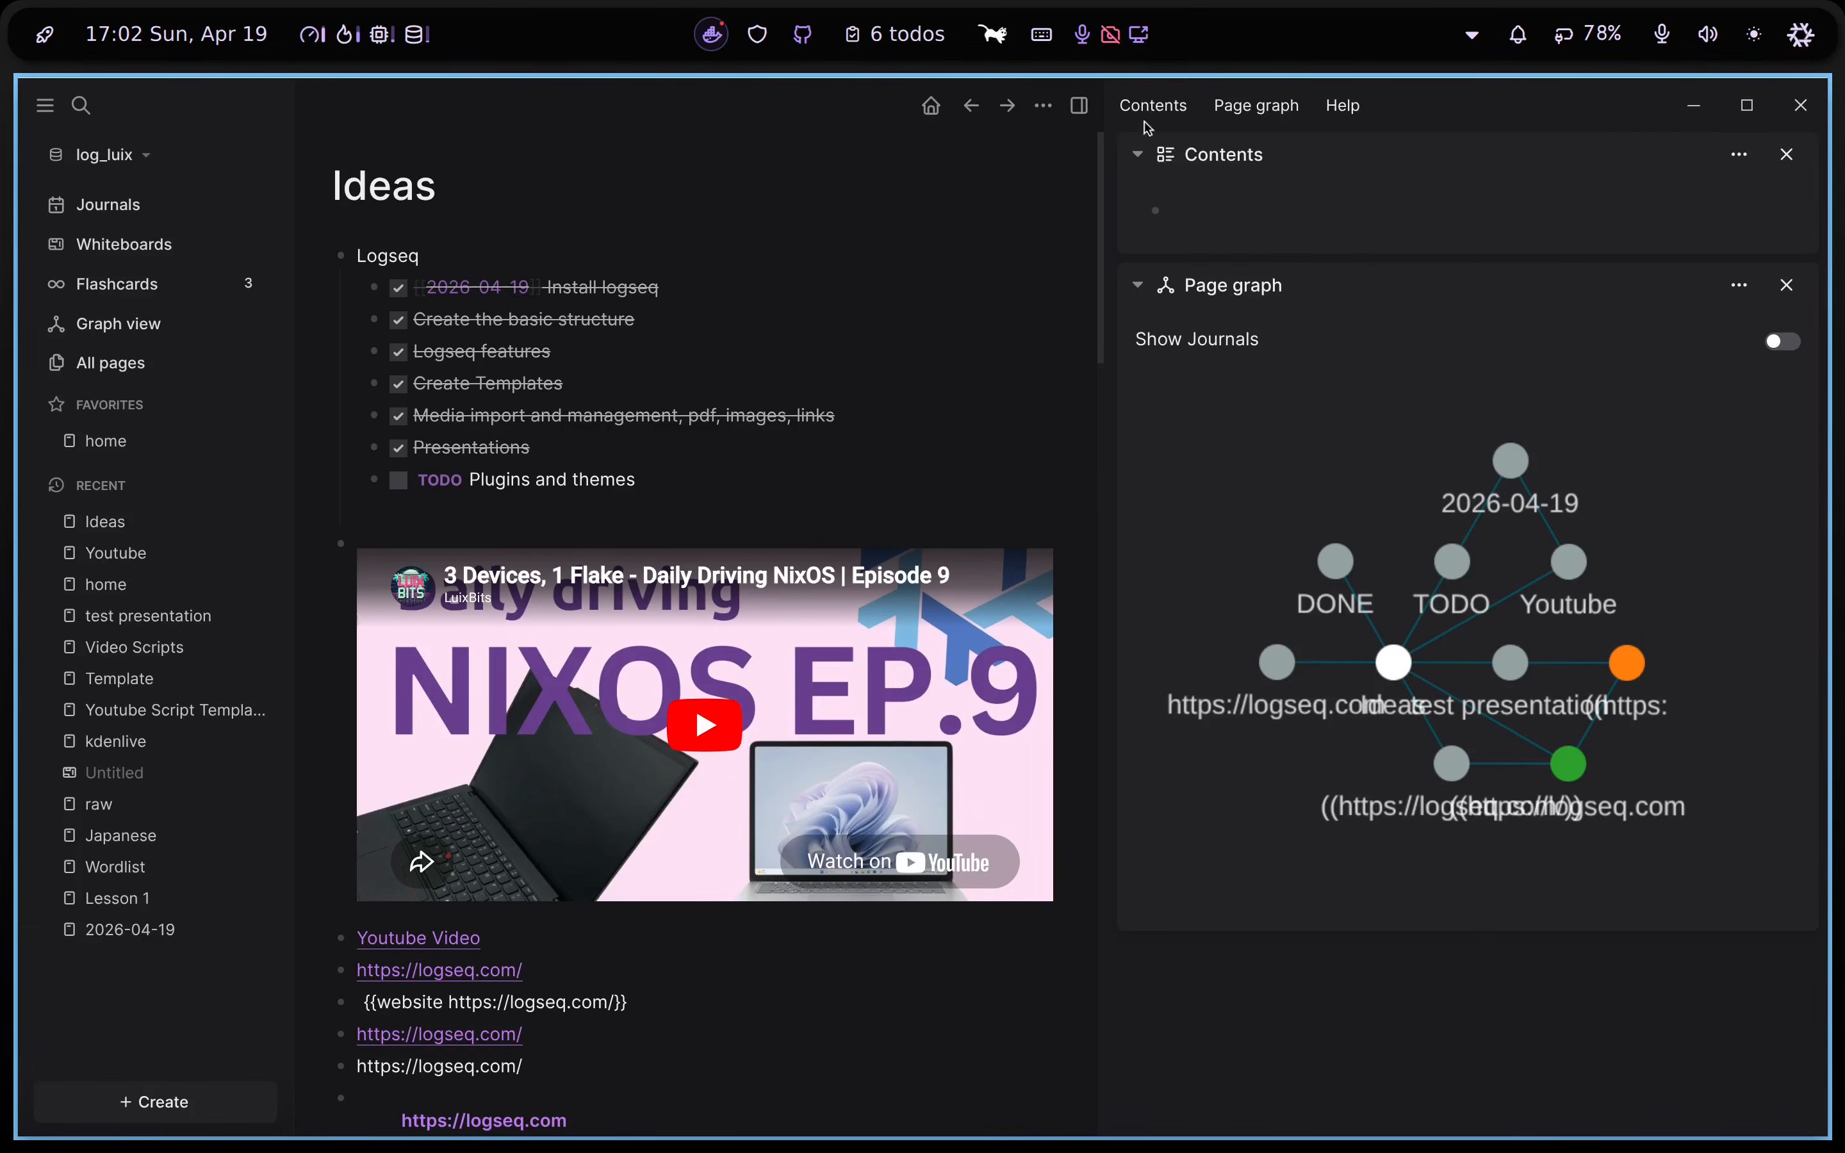
Browse the marketplace themes, install the Harmony Theme and close the plugin manager
left_click(1044, 107)
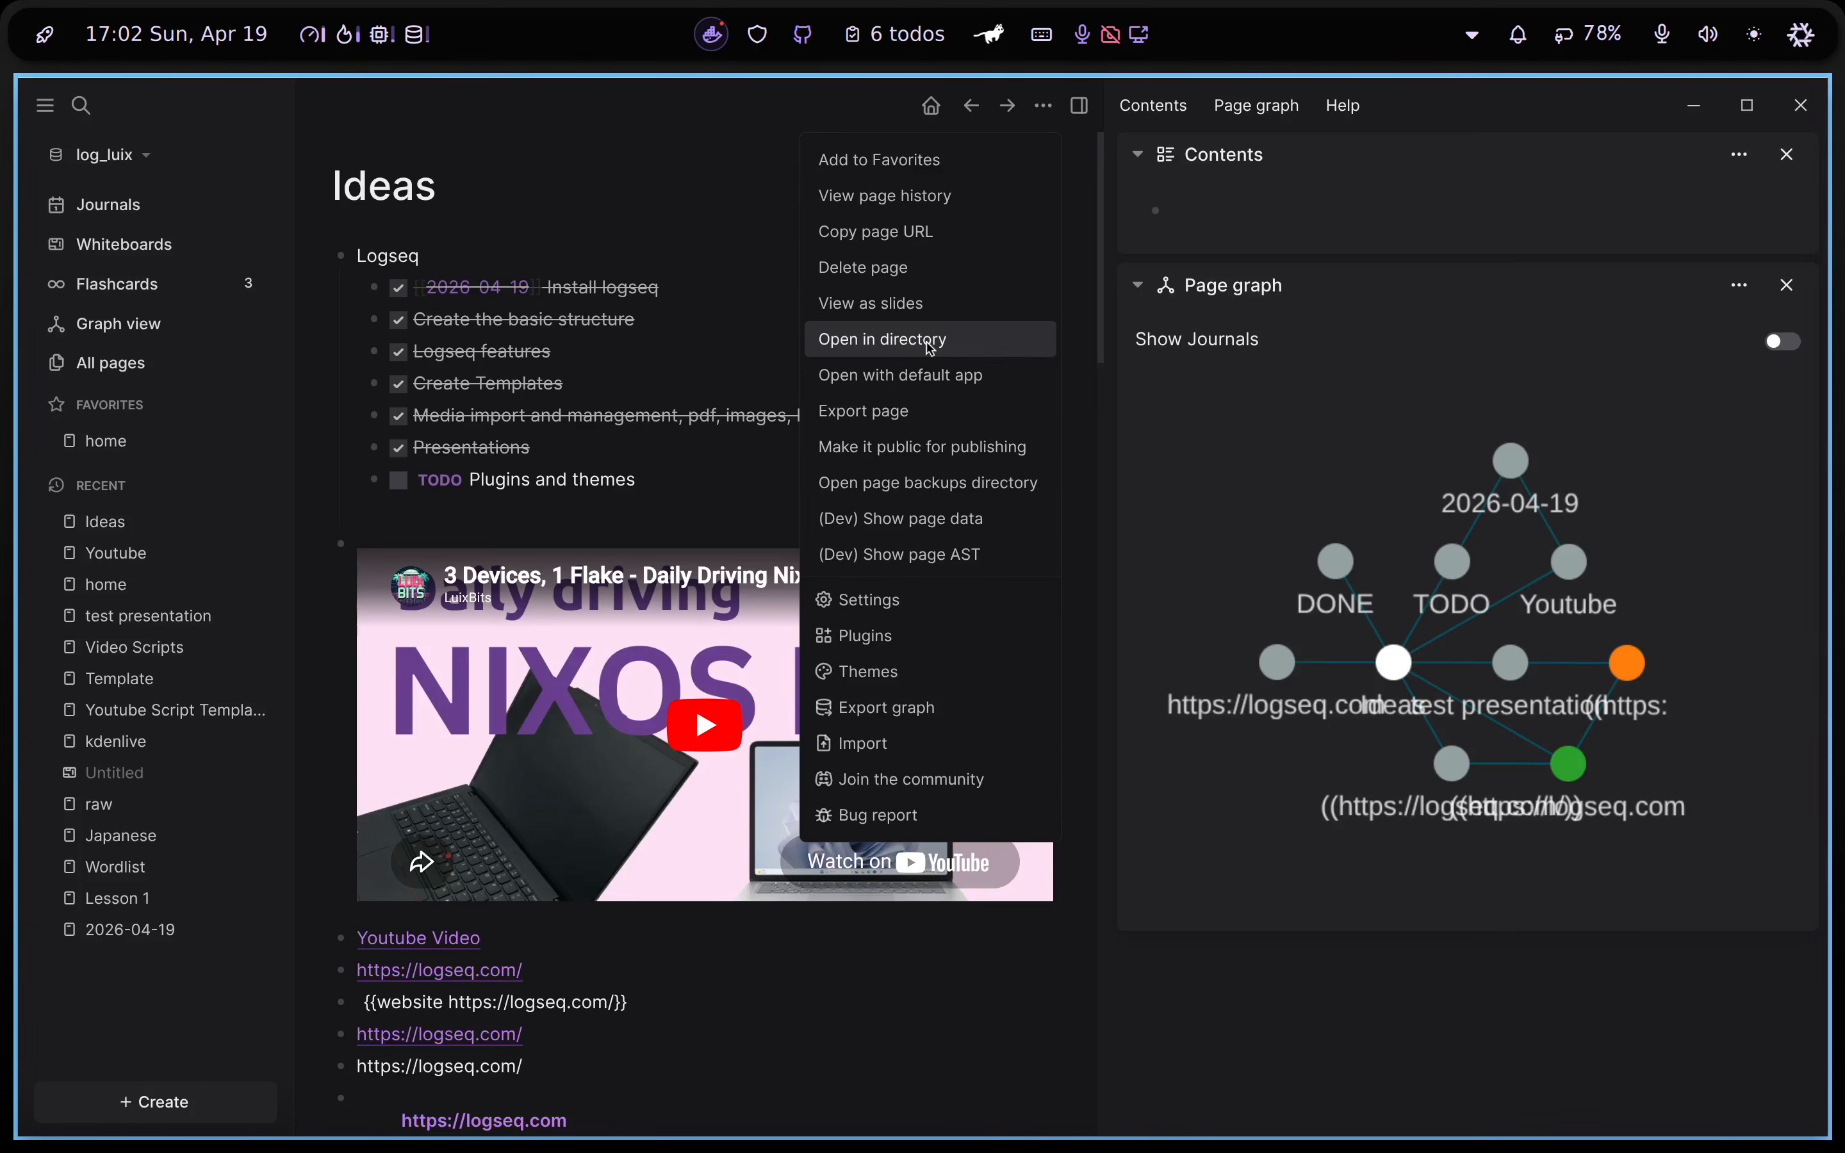
left_click(916, 648)
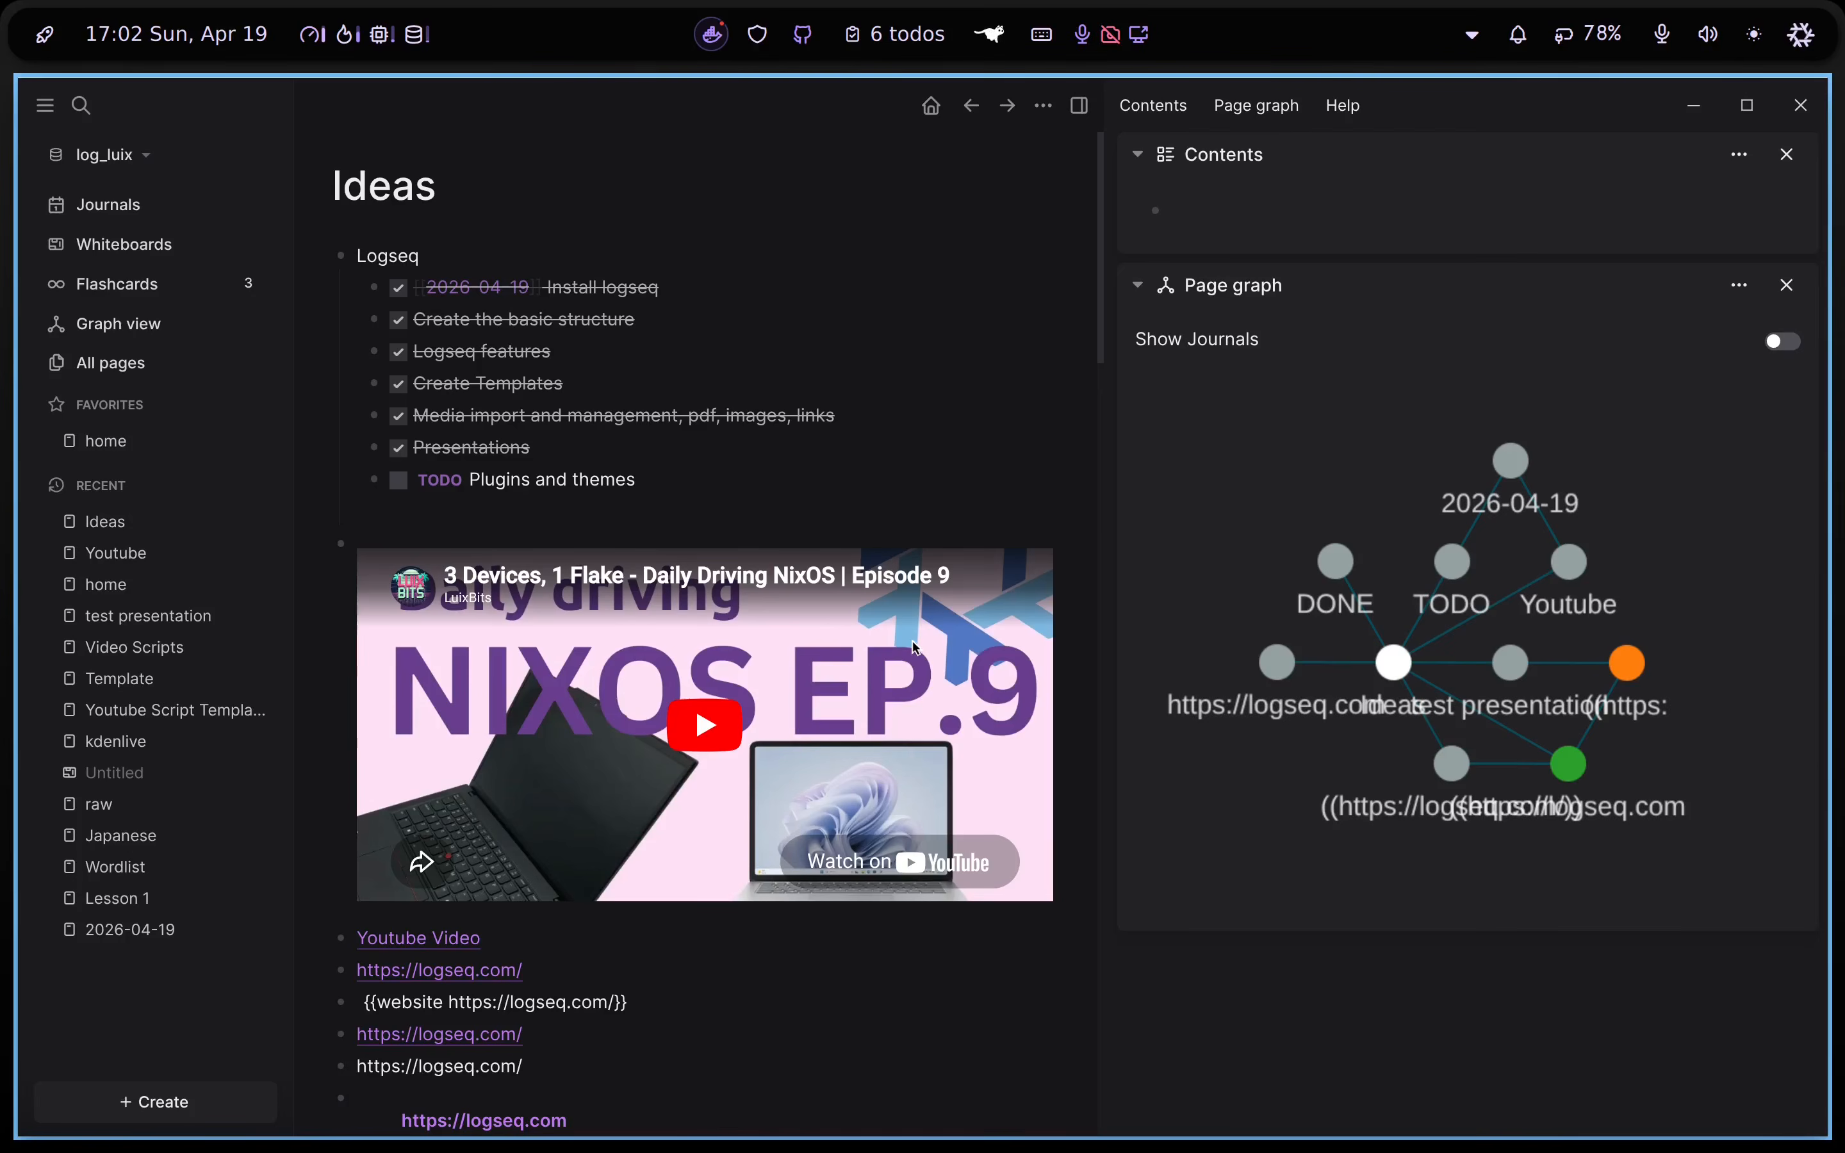
left_click(994, 403)
left_click(461, 442)
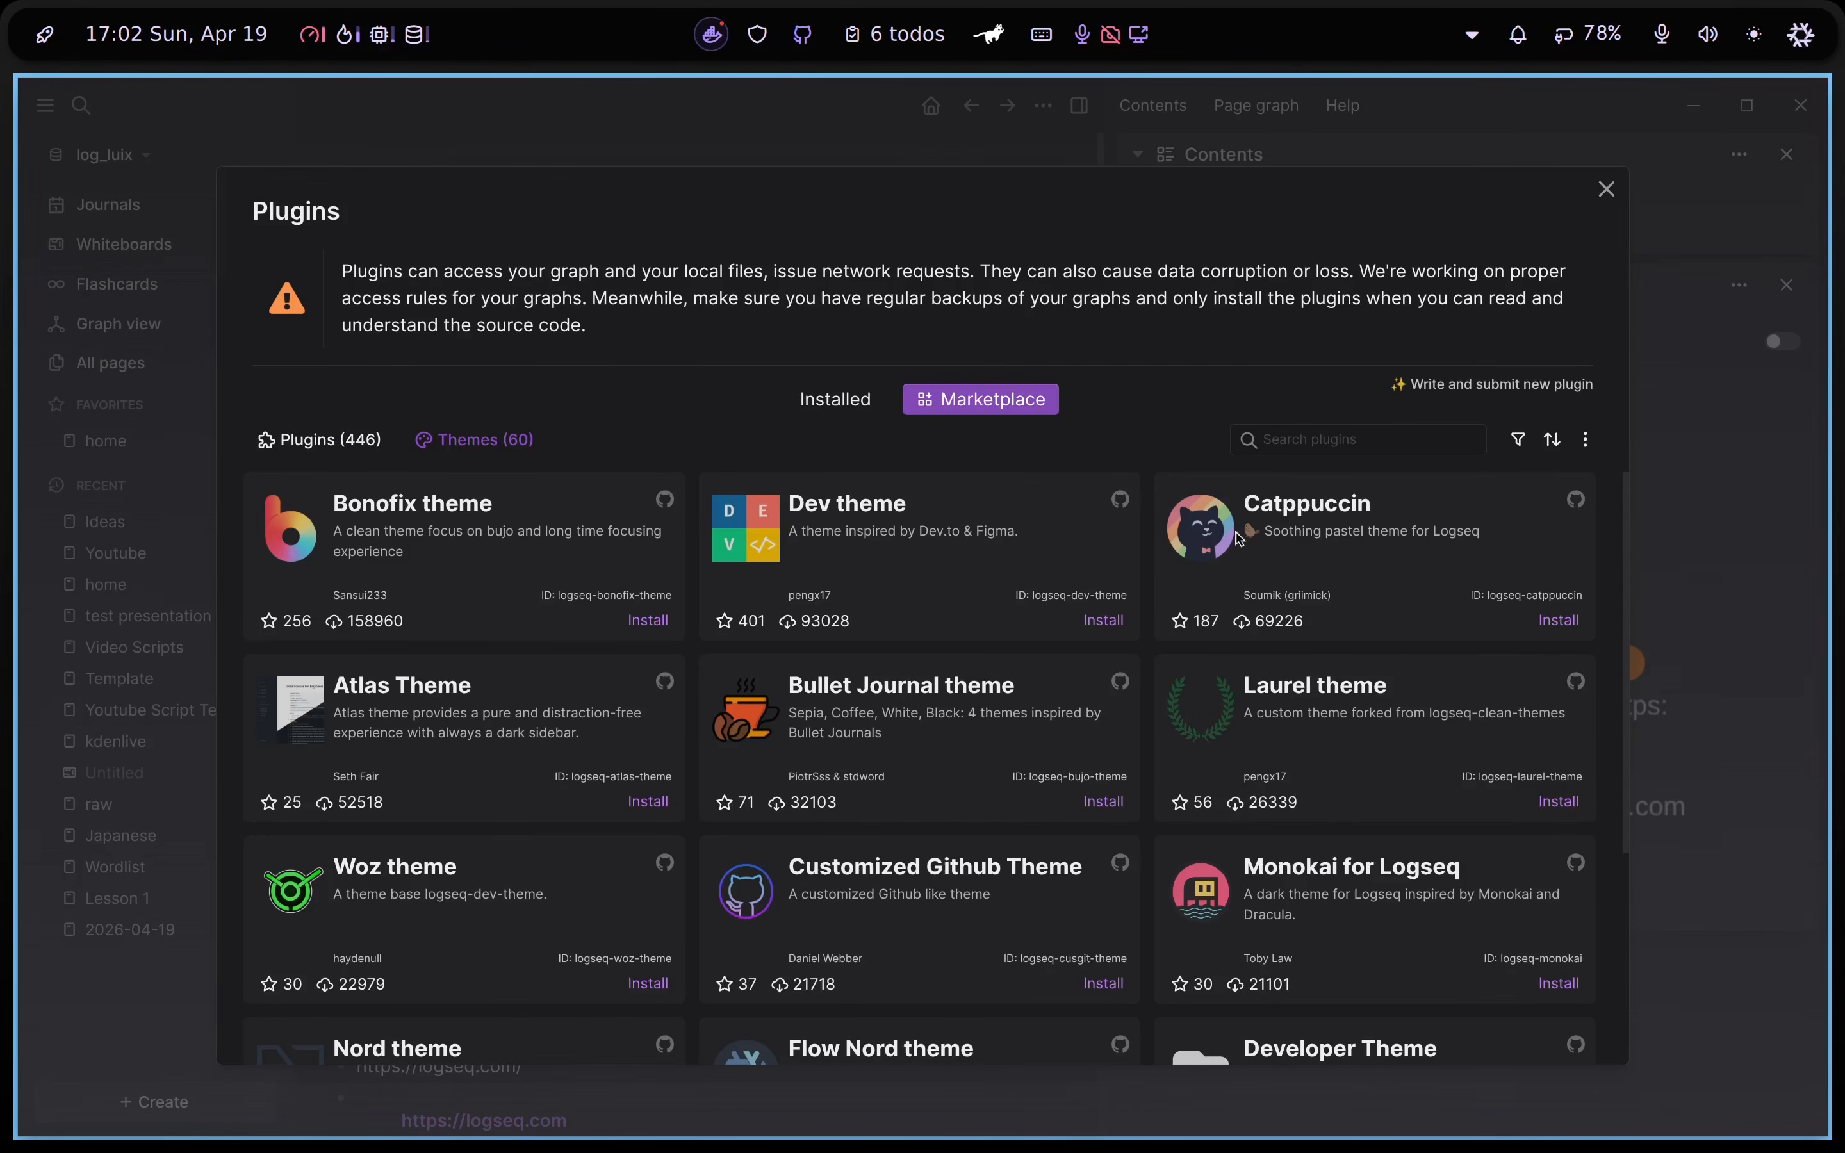
scroll(810, 678, "down", 12)
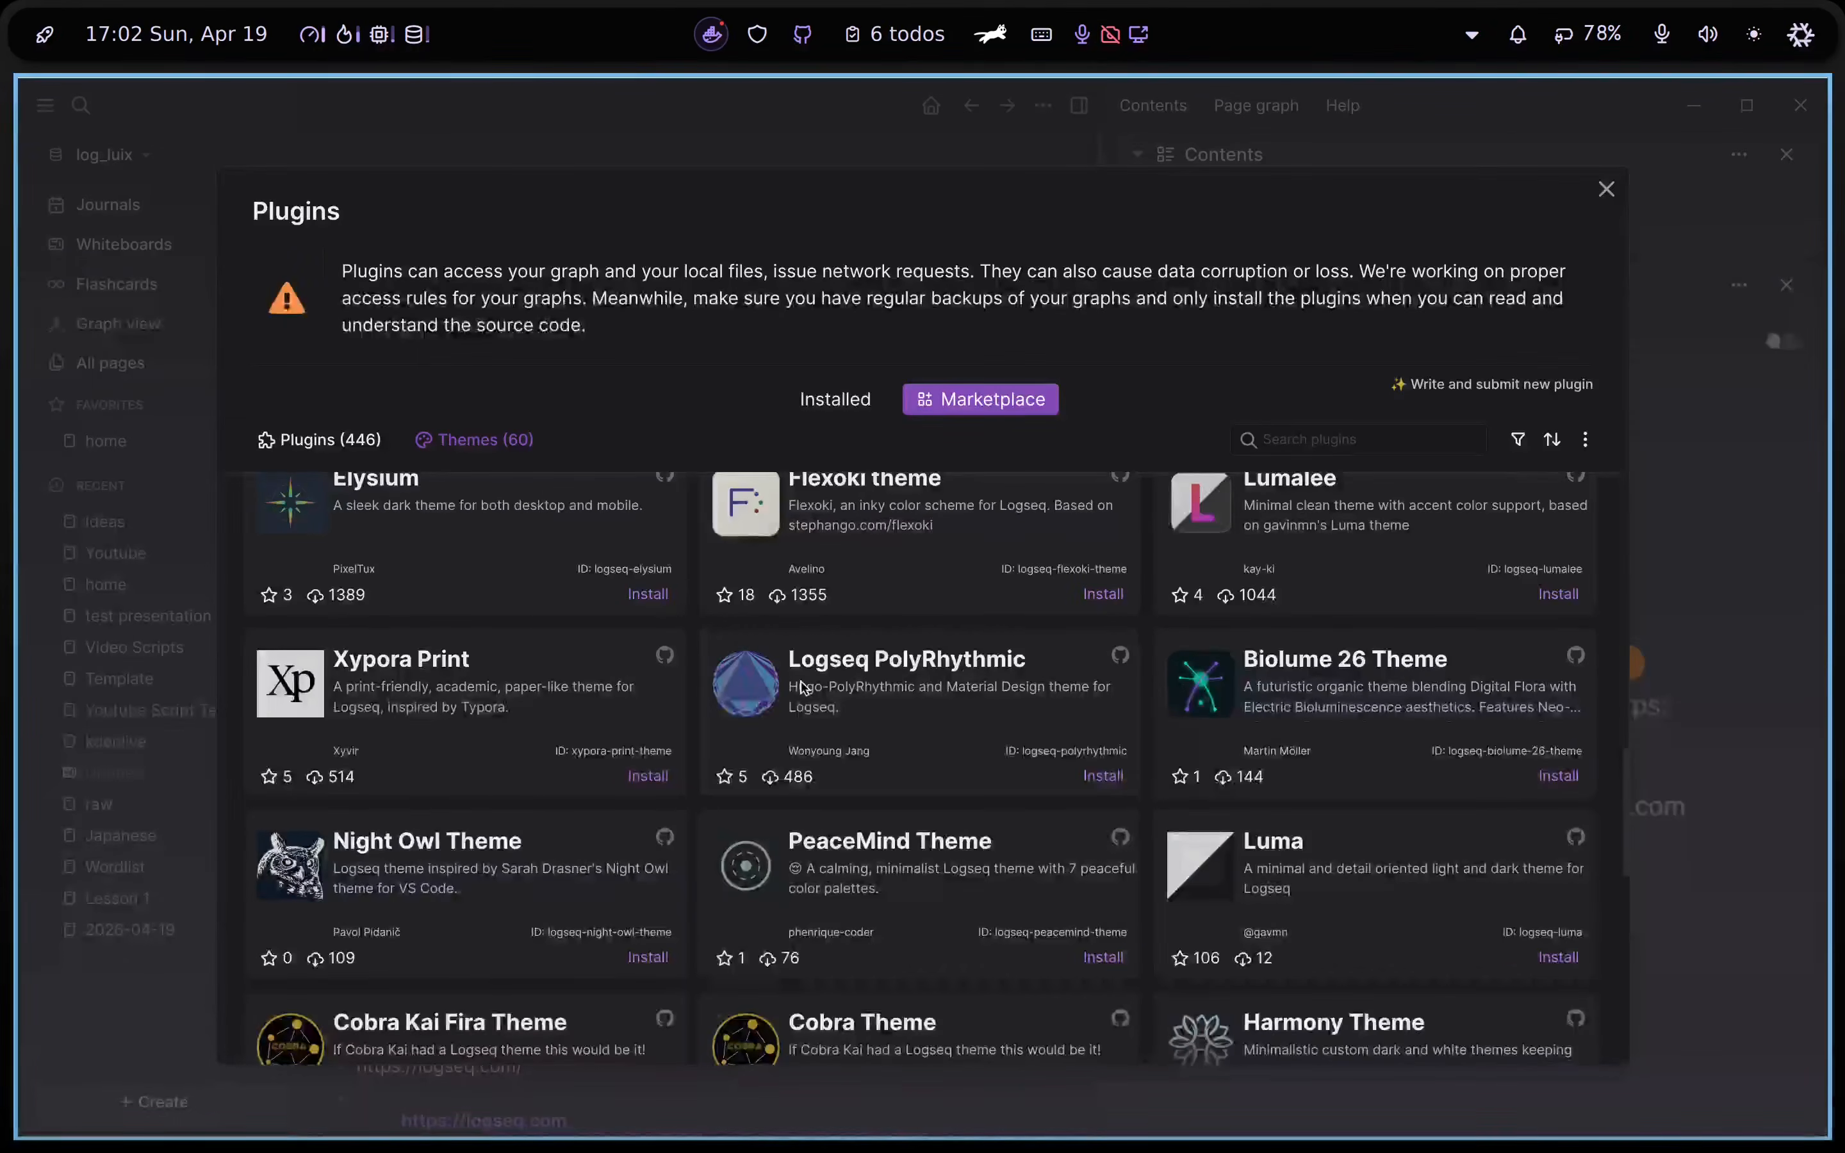
scroll(802, 687, "down", 5)
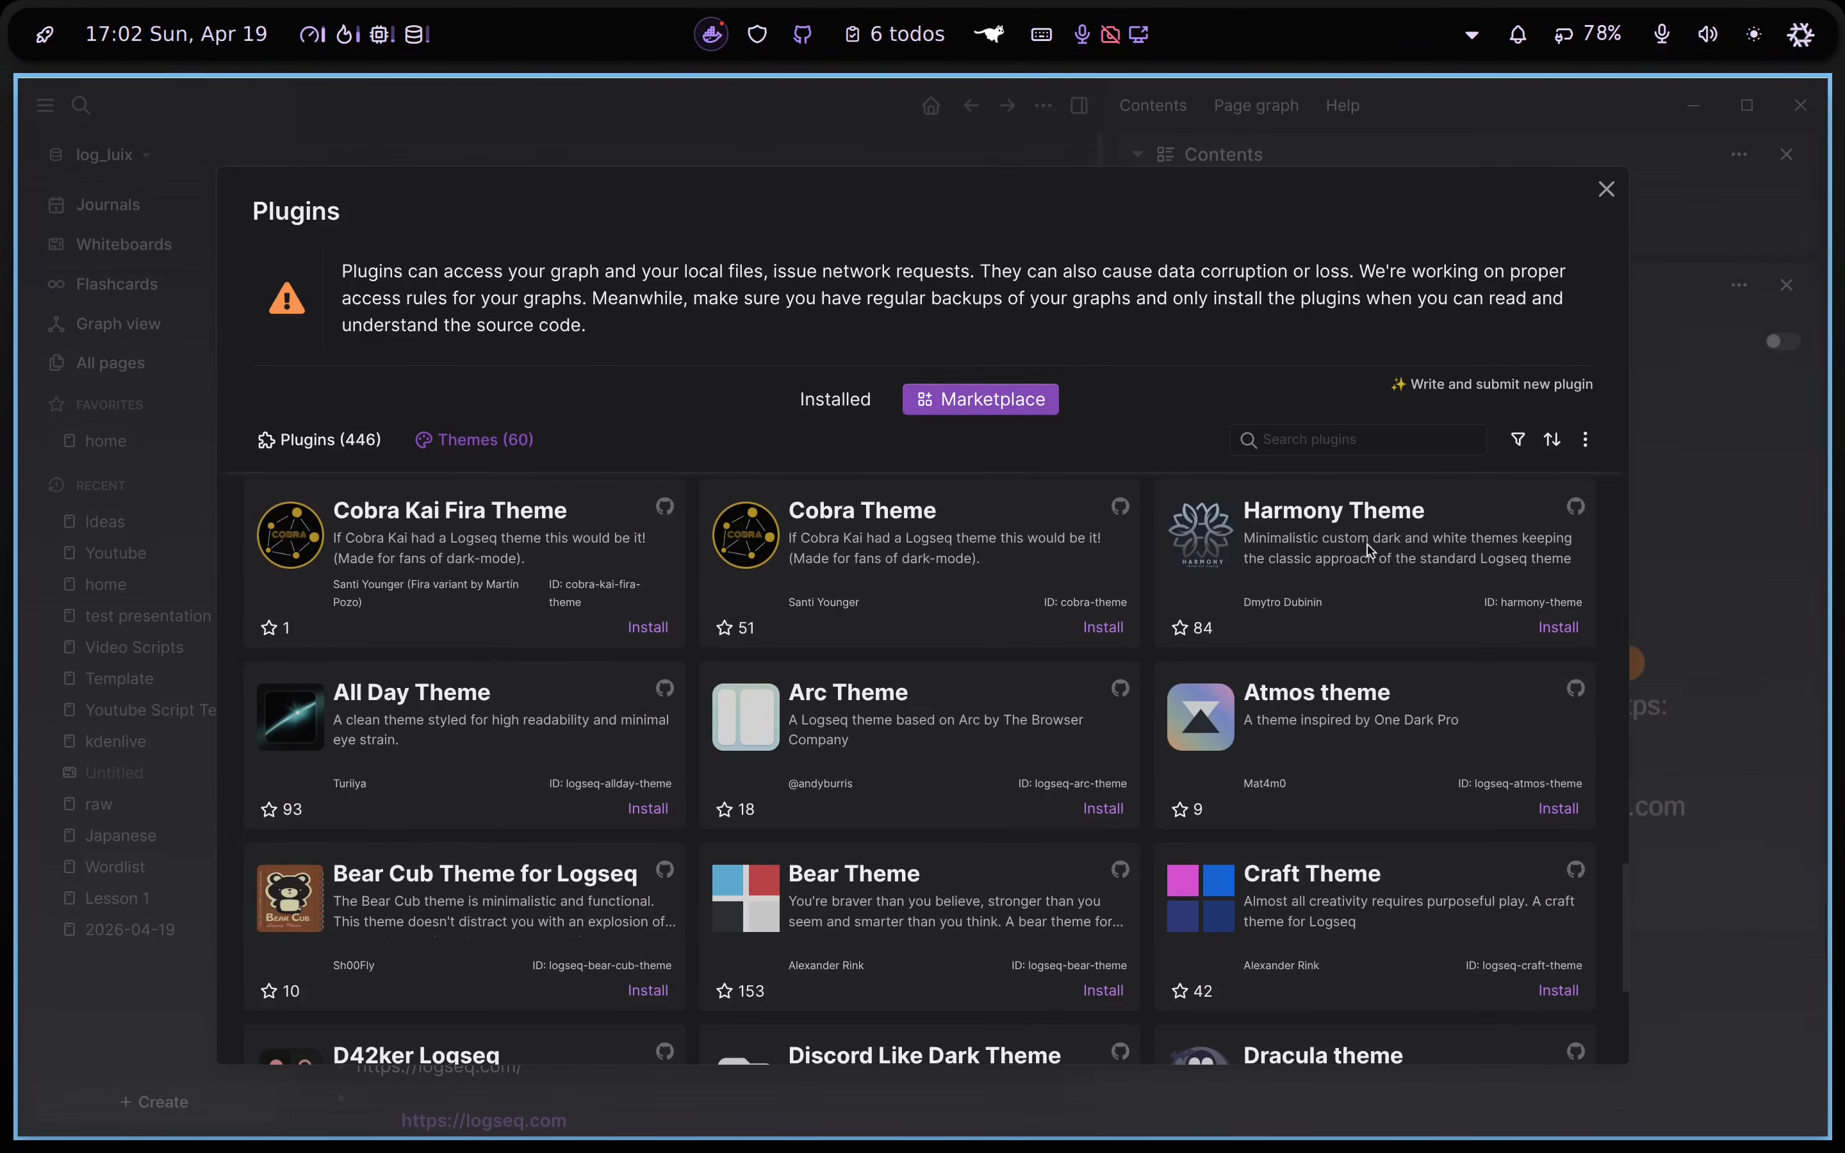
left_click(1559, 628)
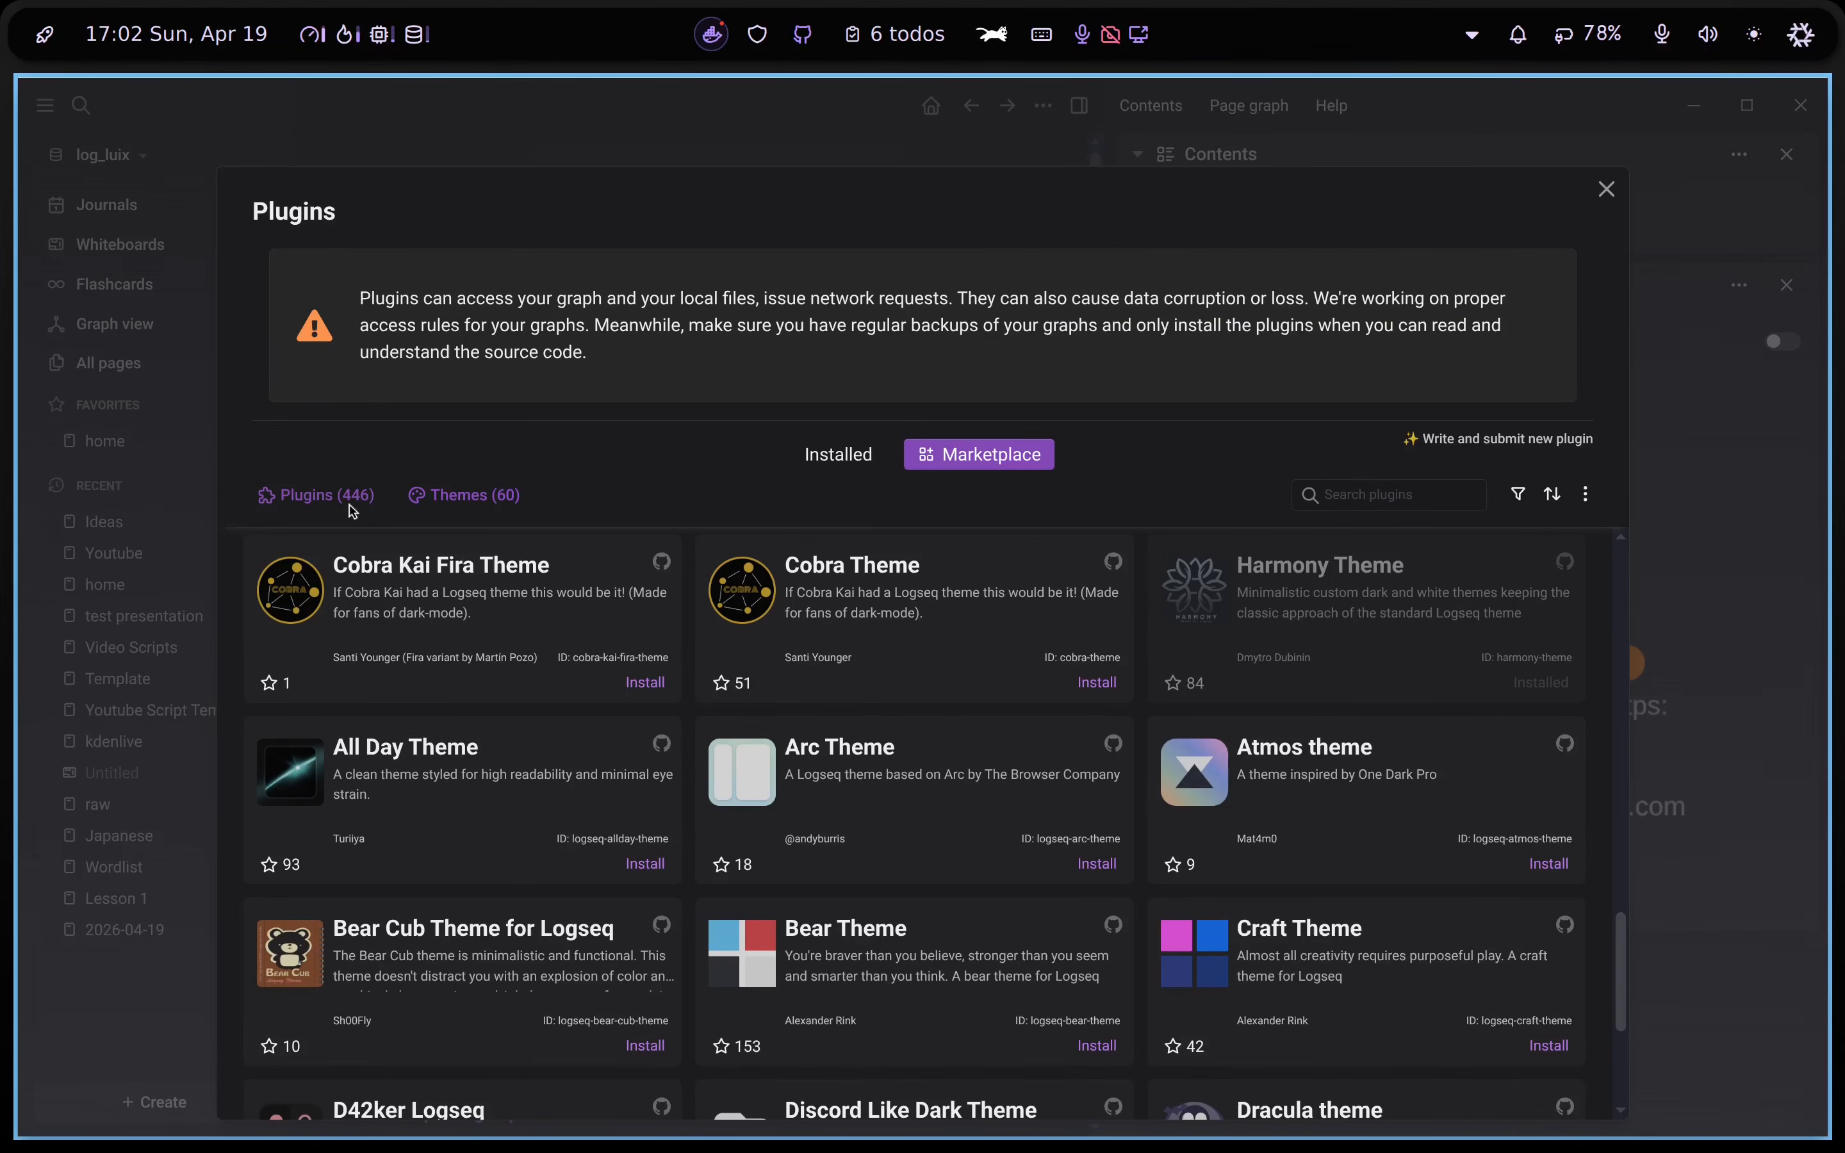
left_click(328, 494)
key("Escape")
Check the installed themes in the theme selector
left_click(1044, 105)
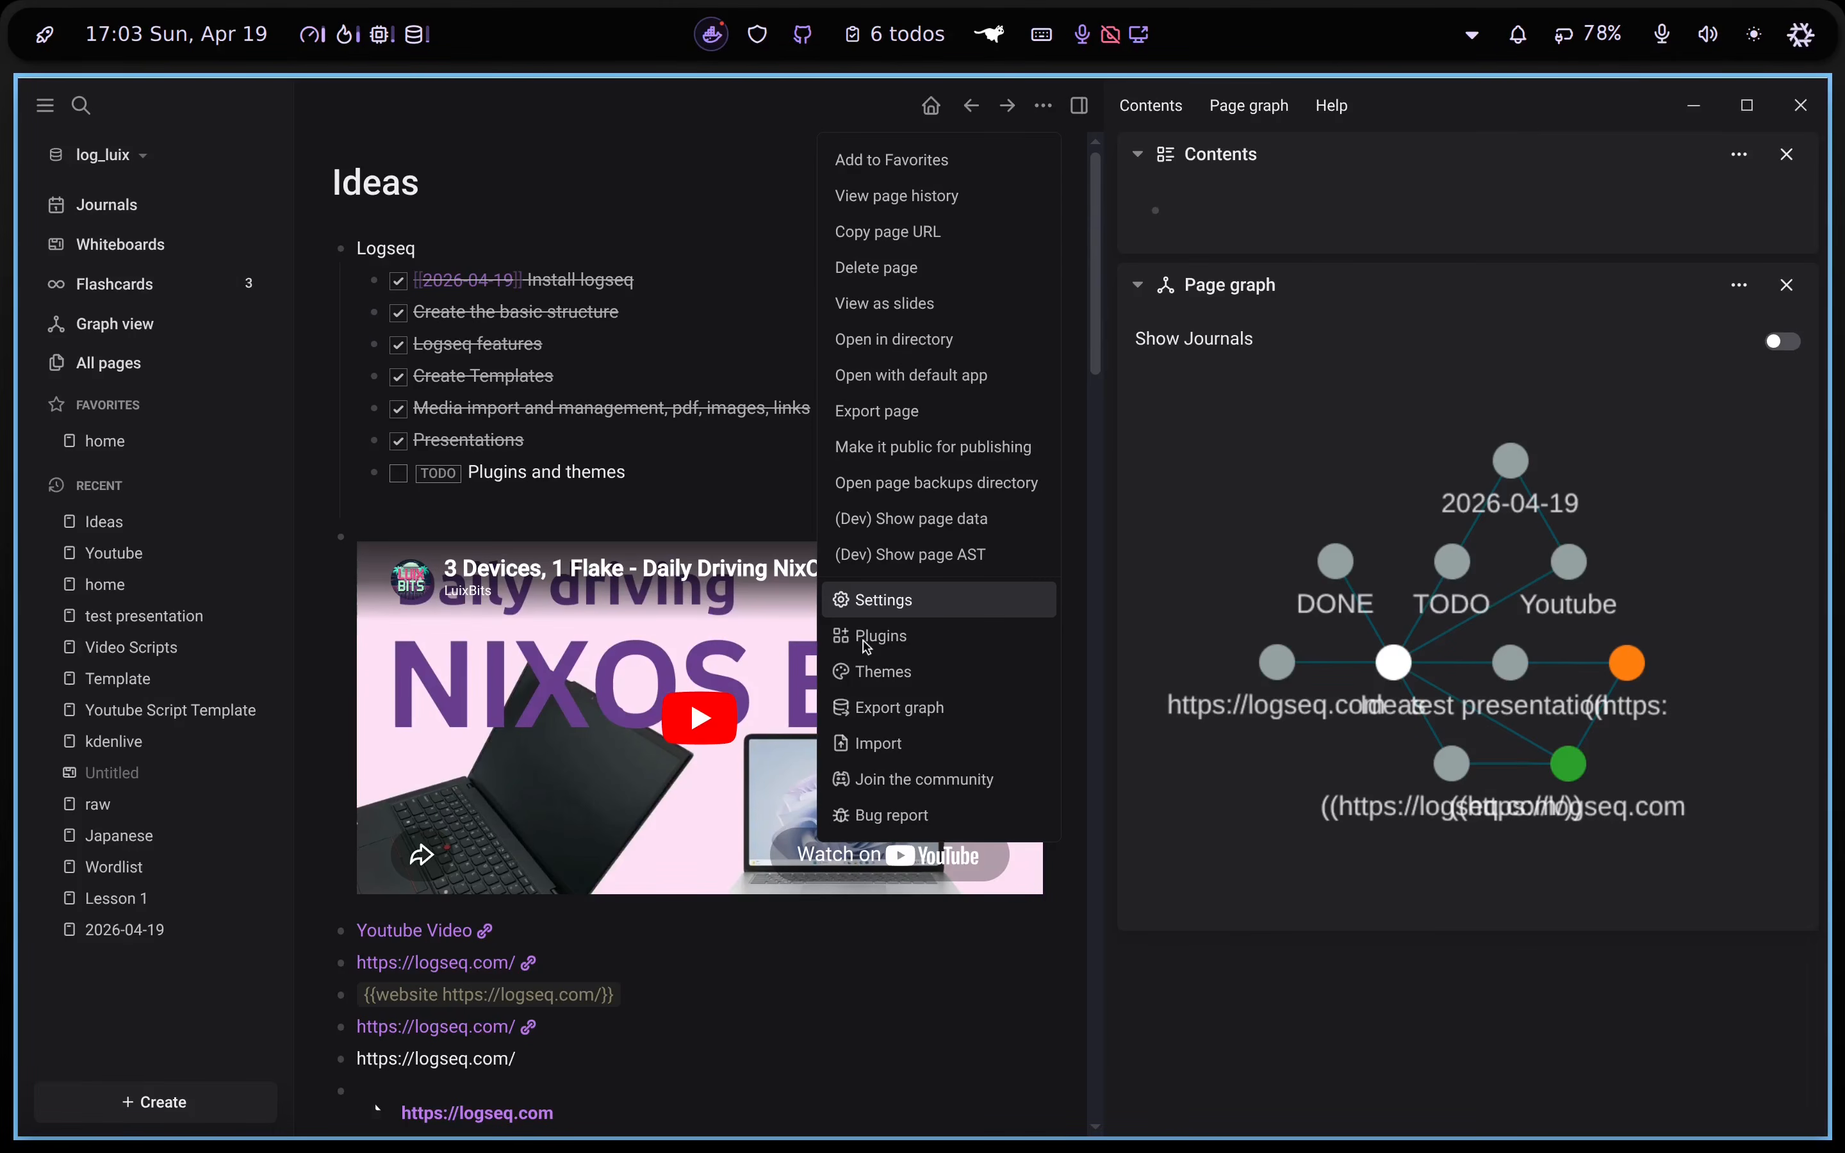
left_click(873, 672)
left_click(717, 316)
left_click(1043, 105)
left_click(878, 673)
Install the Nord theme from the marketplace themes and close the plugin manager
left_click(1043, 105)
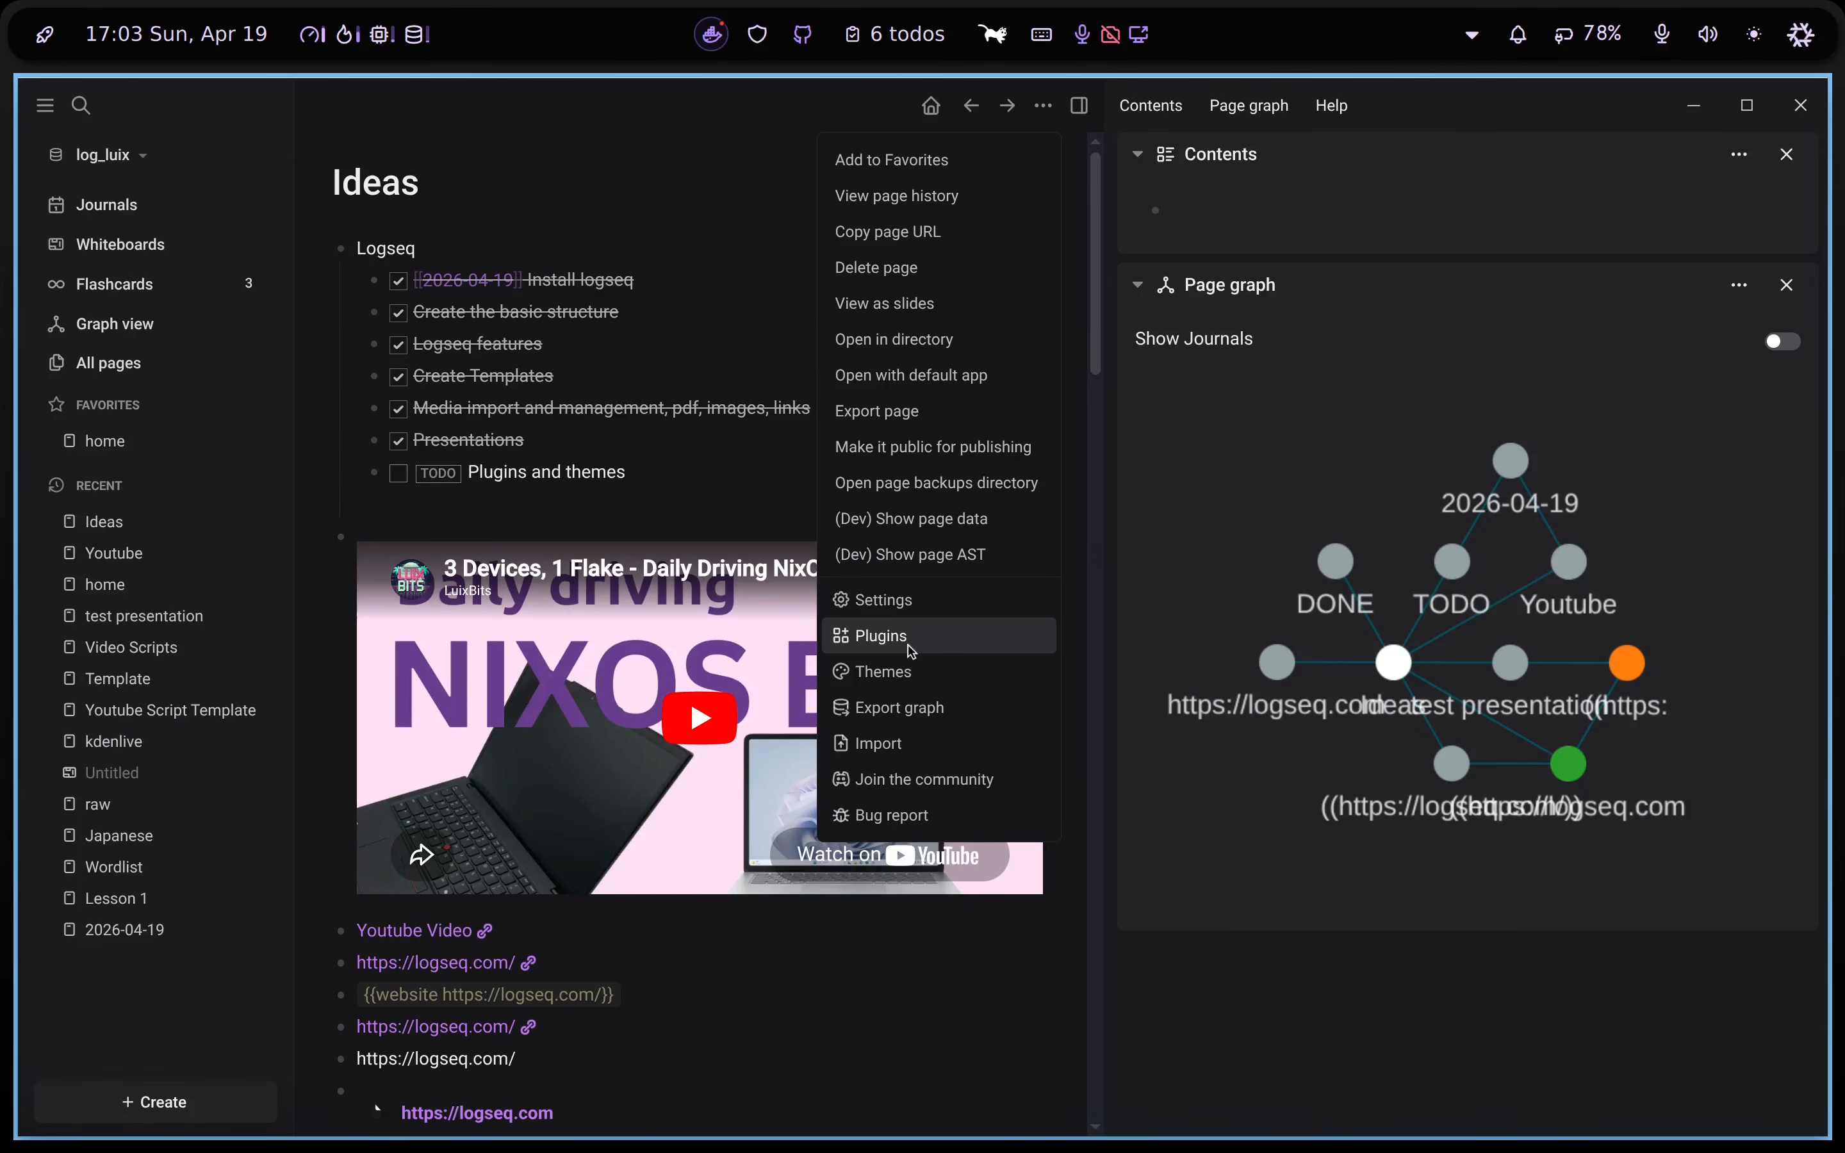
left_click(912, 665)
left_click(916, 461)
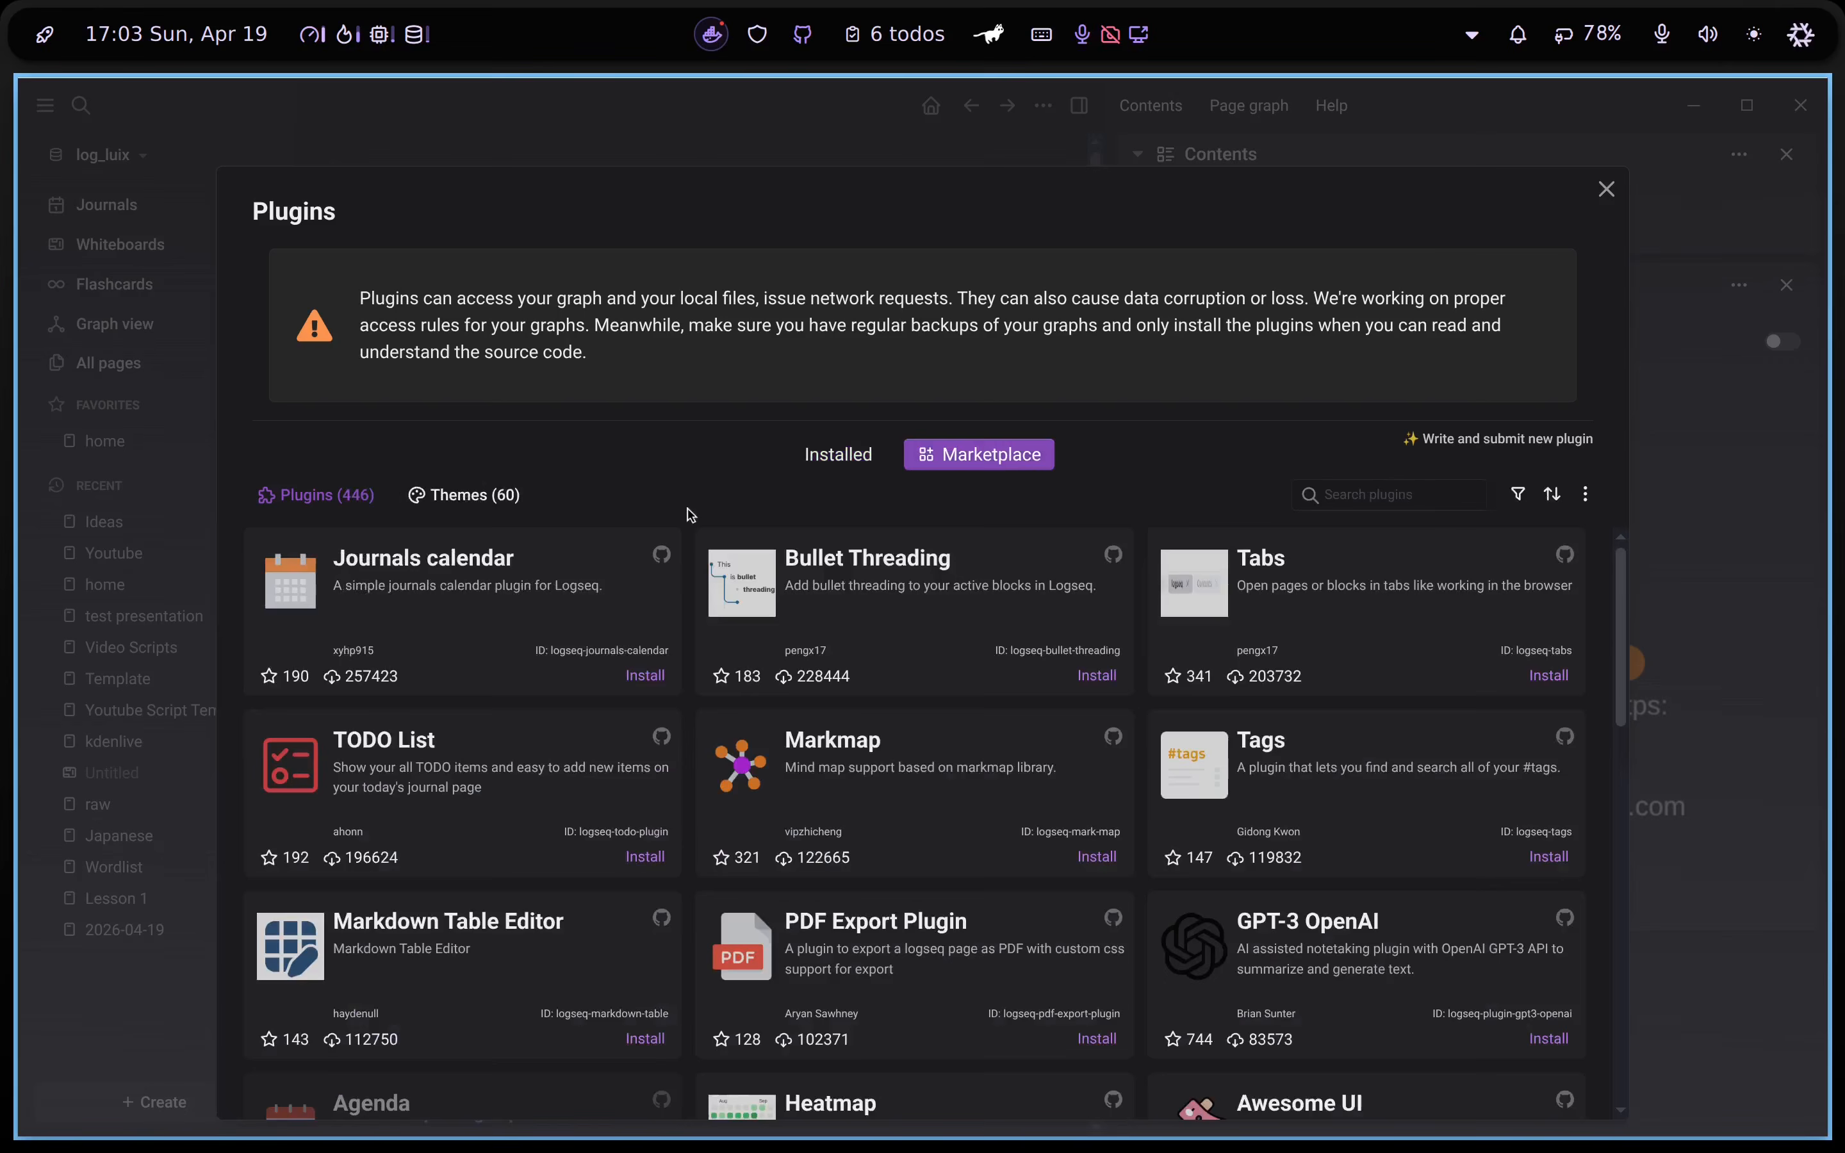
left_click(465, 495)
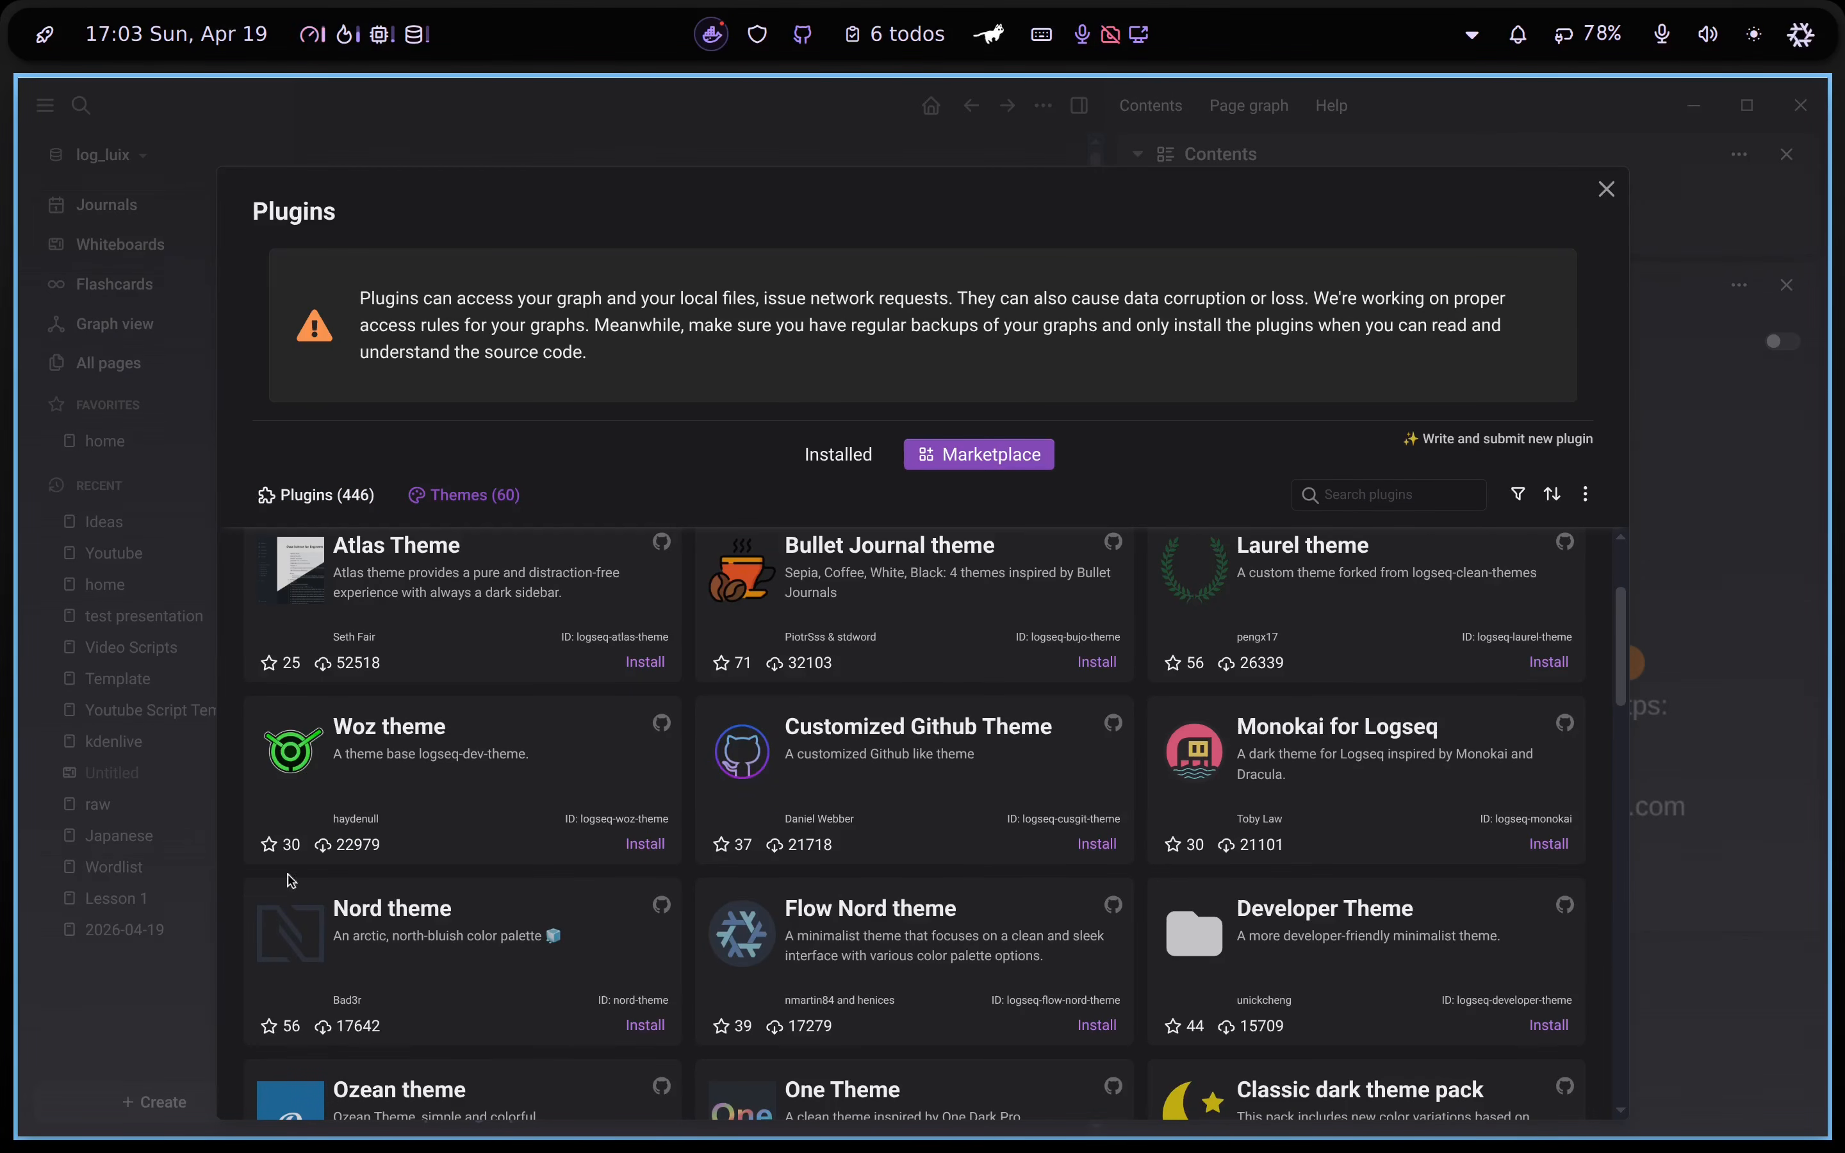
left_click(632, 1027)
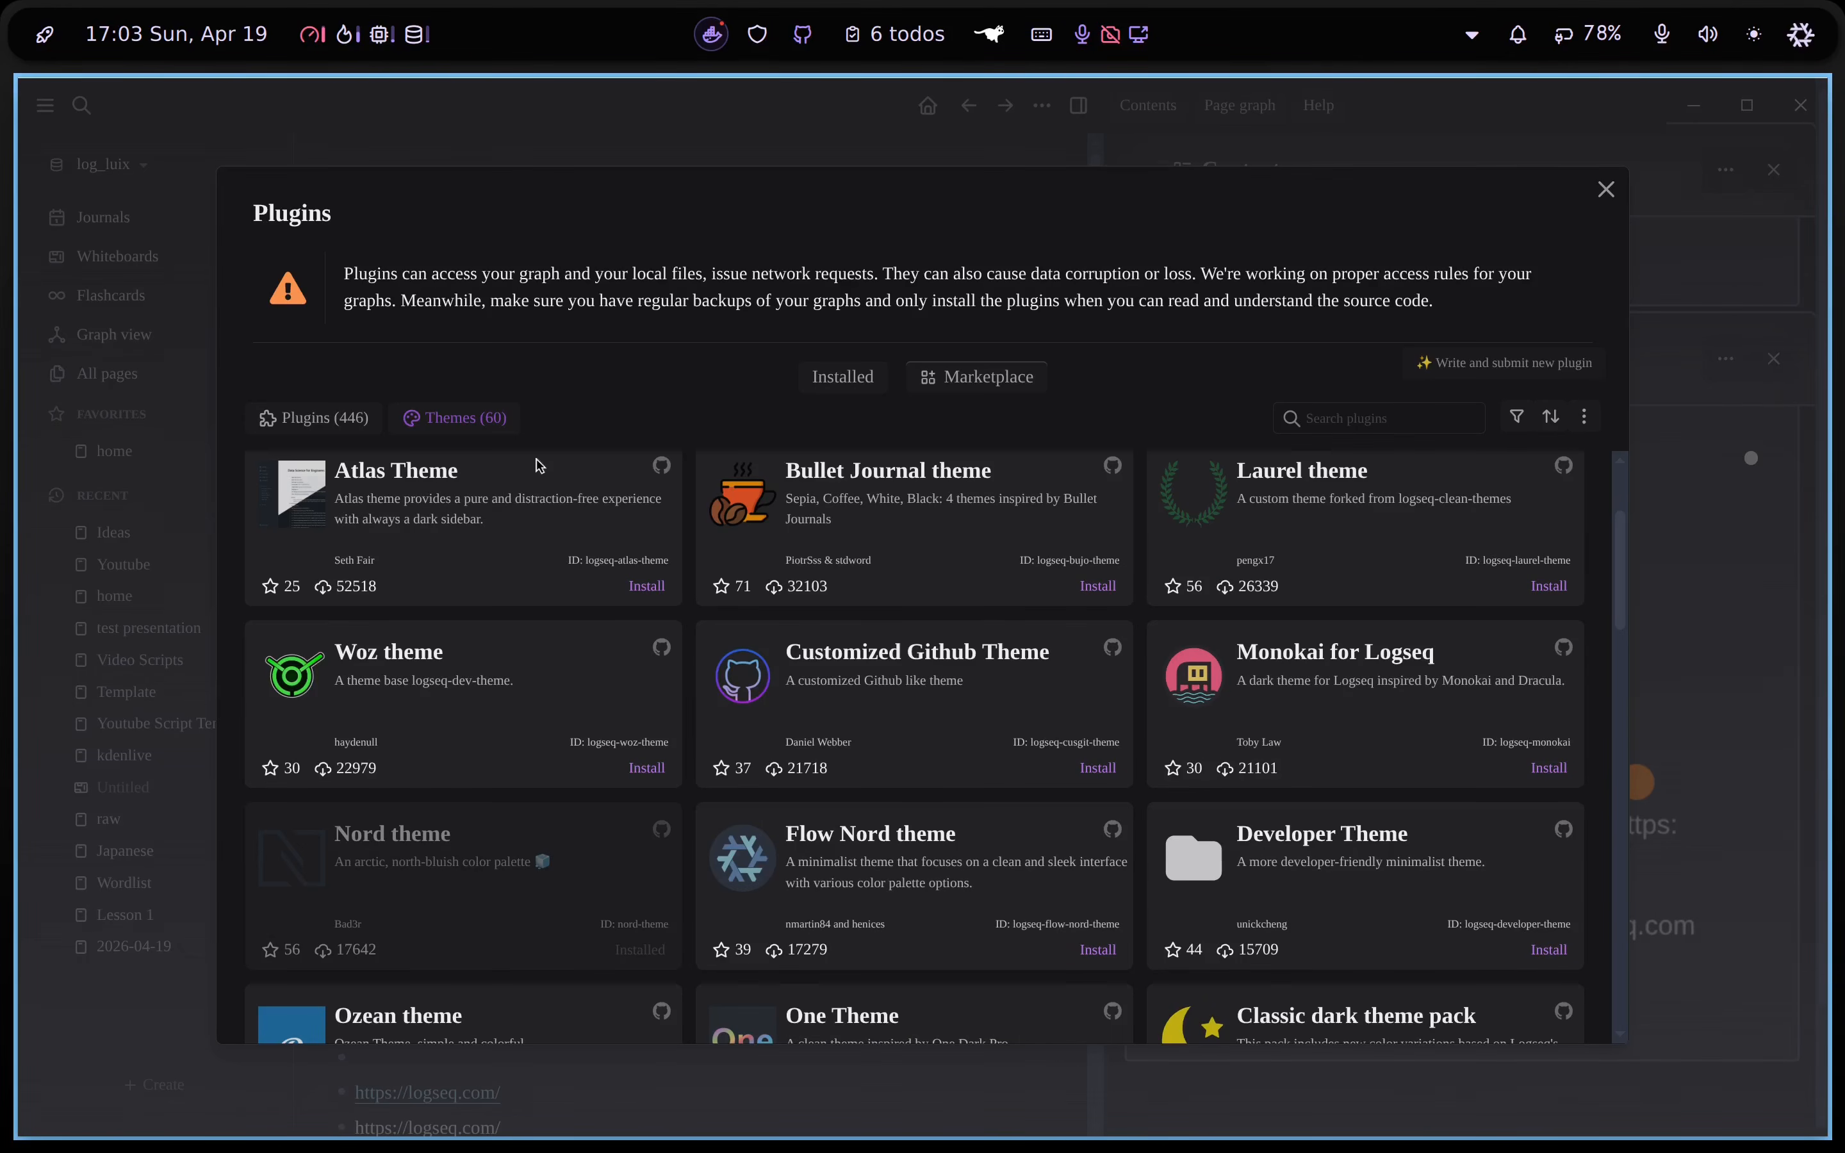
key("Escape")
Review how the Ideas page and the home page look in the newly installed theme
scroll(1626, 409, "down", 2)
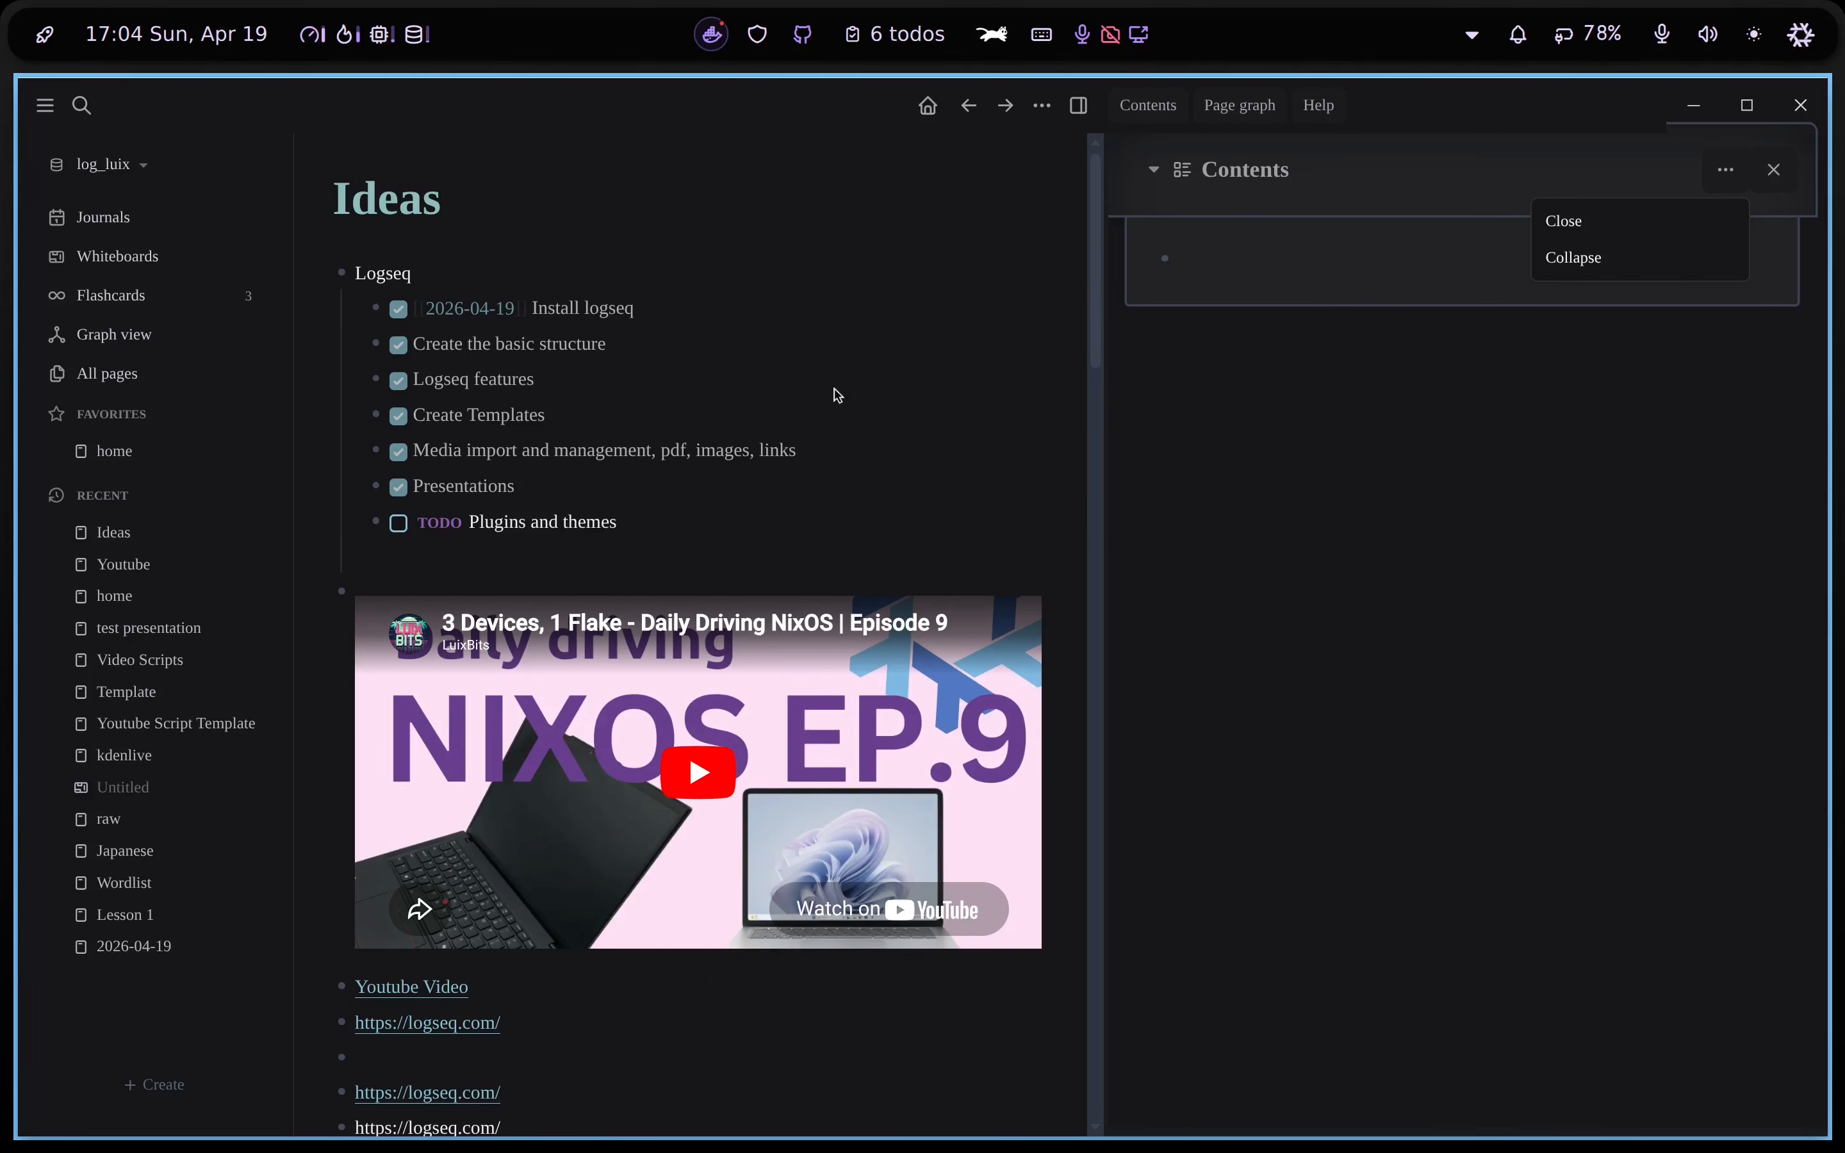
left_click(837, 396)
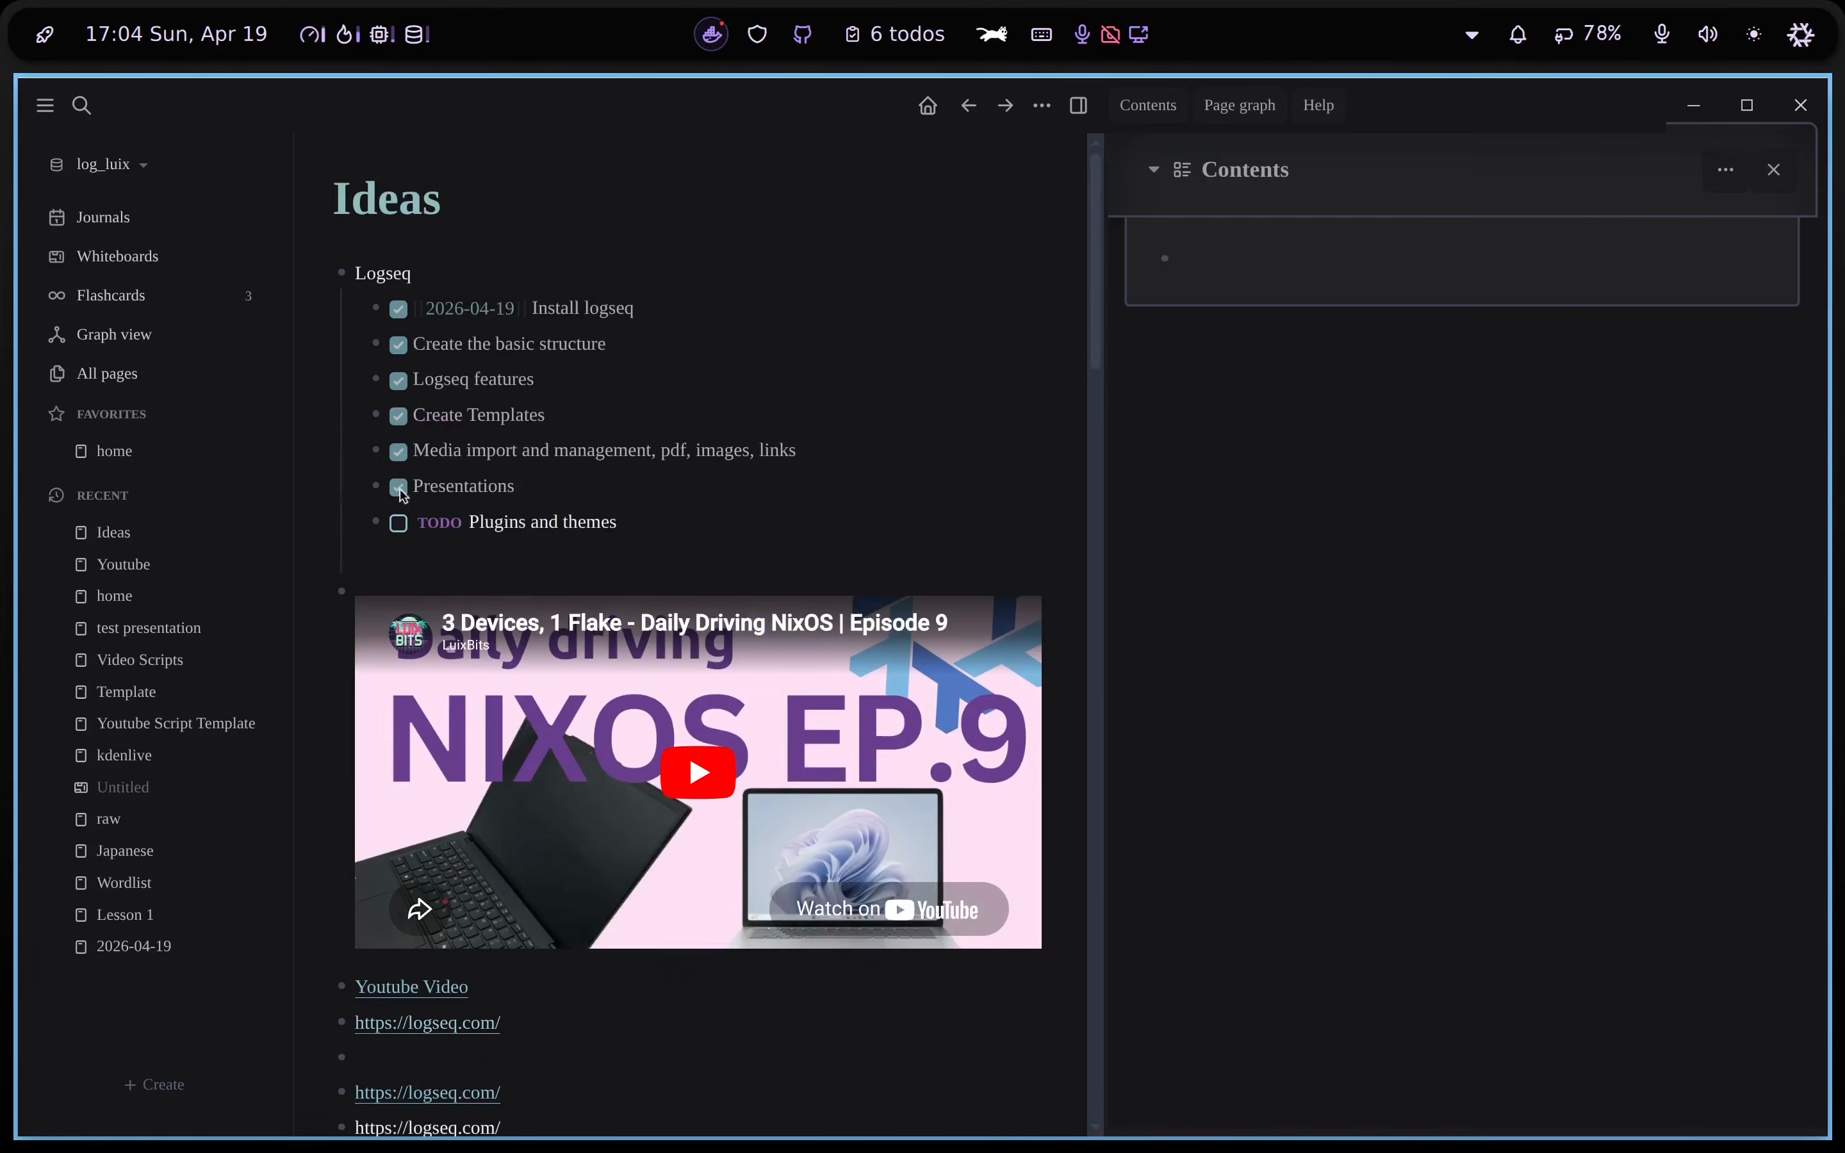
scroll(465, 444, "down", 10)
scroll(567, 588, "down", 10)
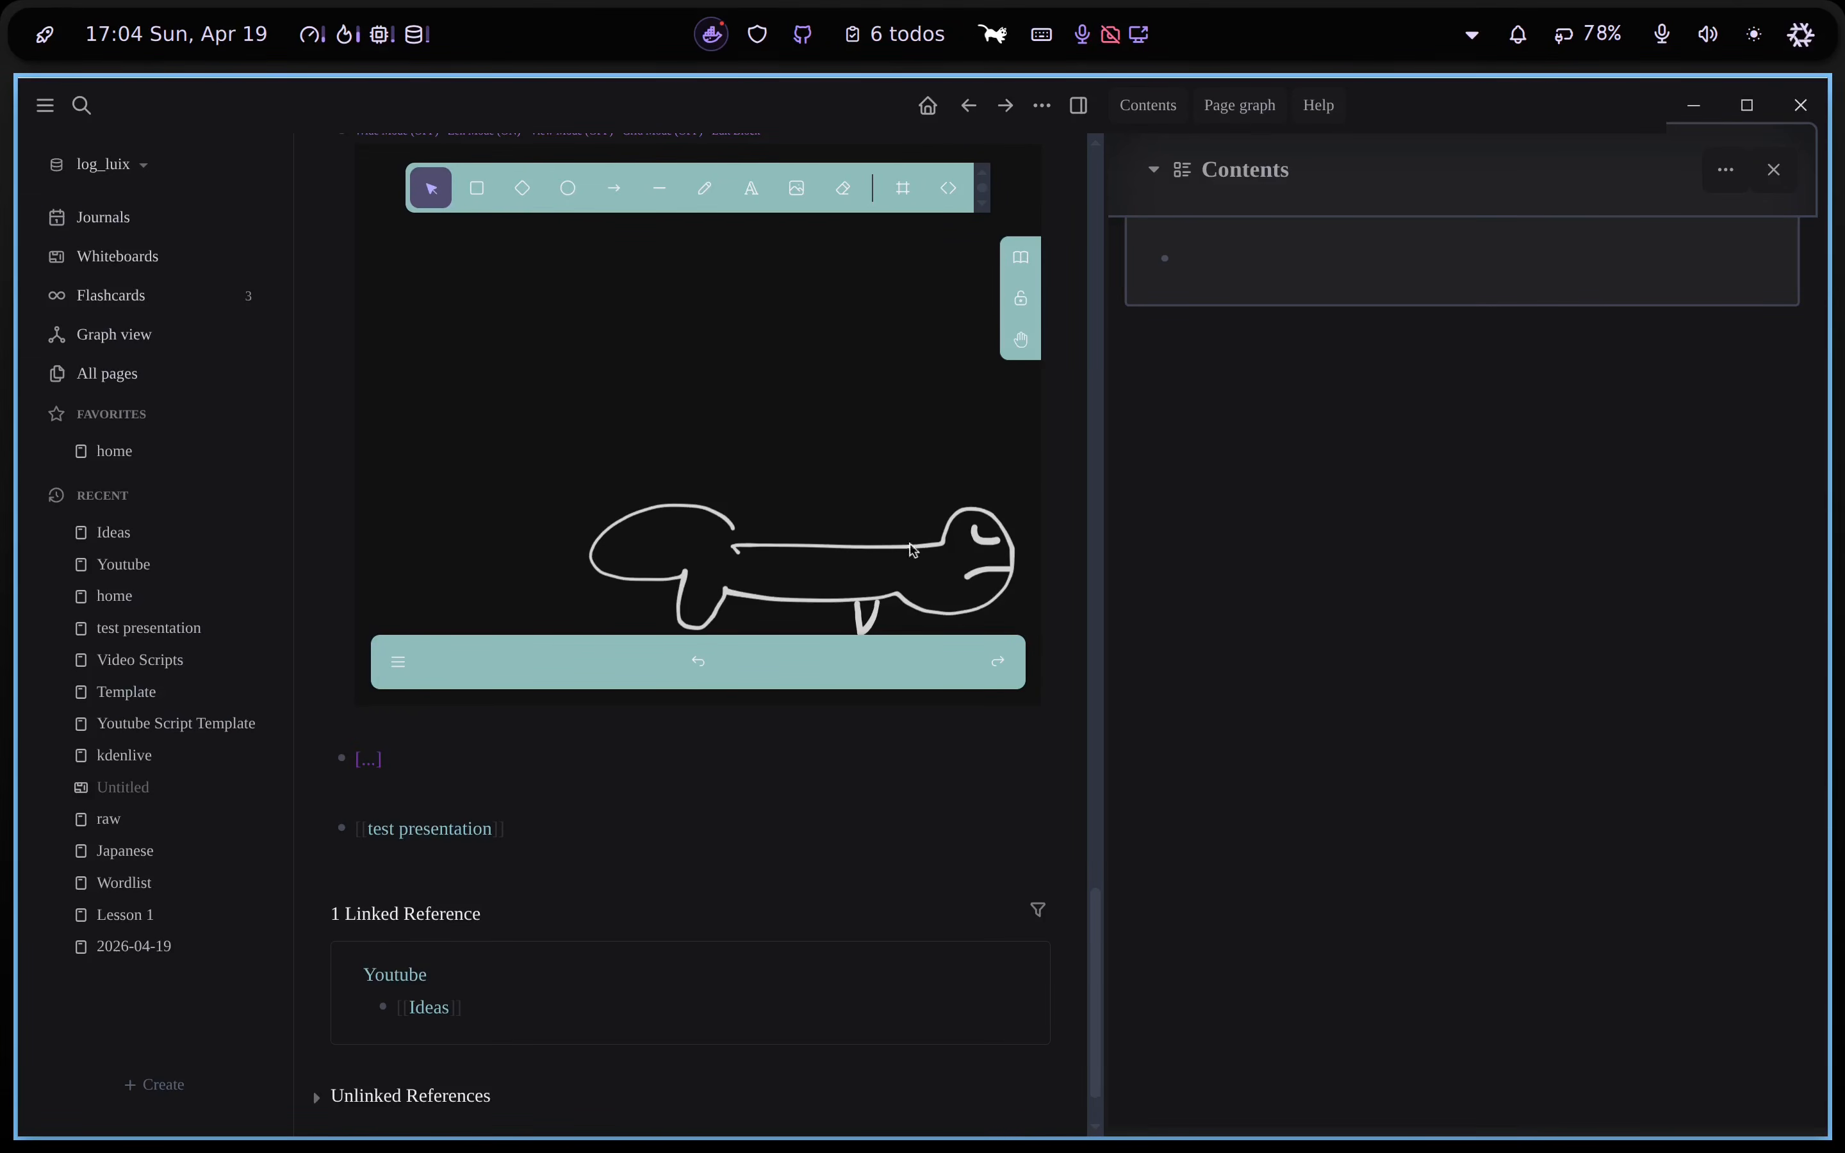
left_click(928, 105)
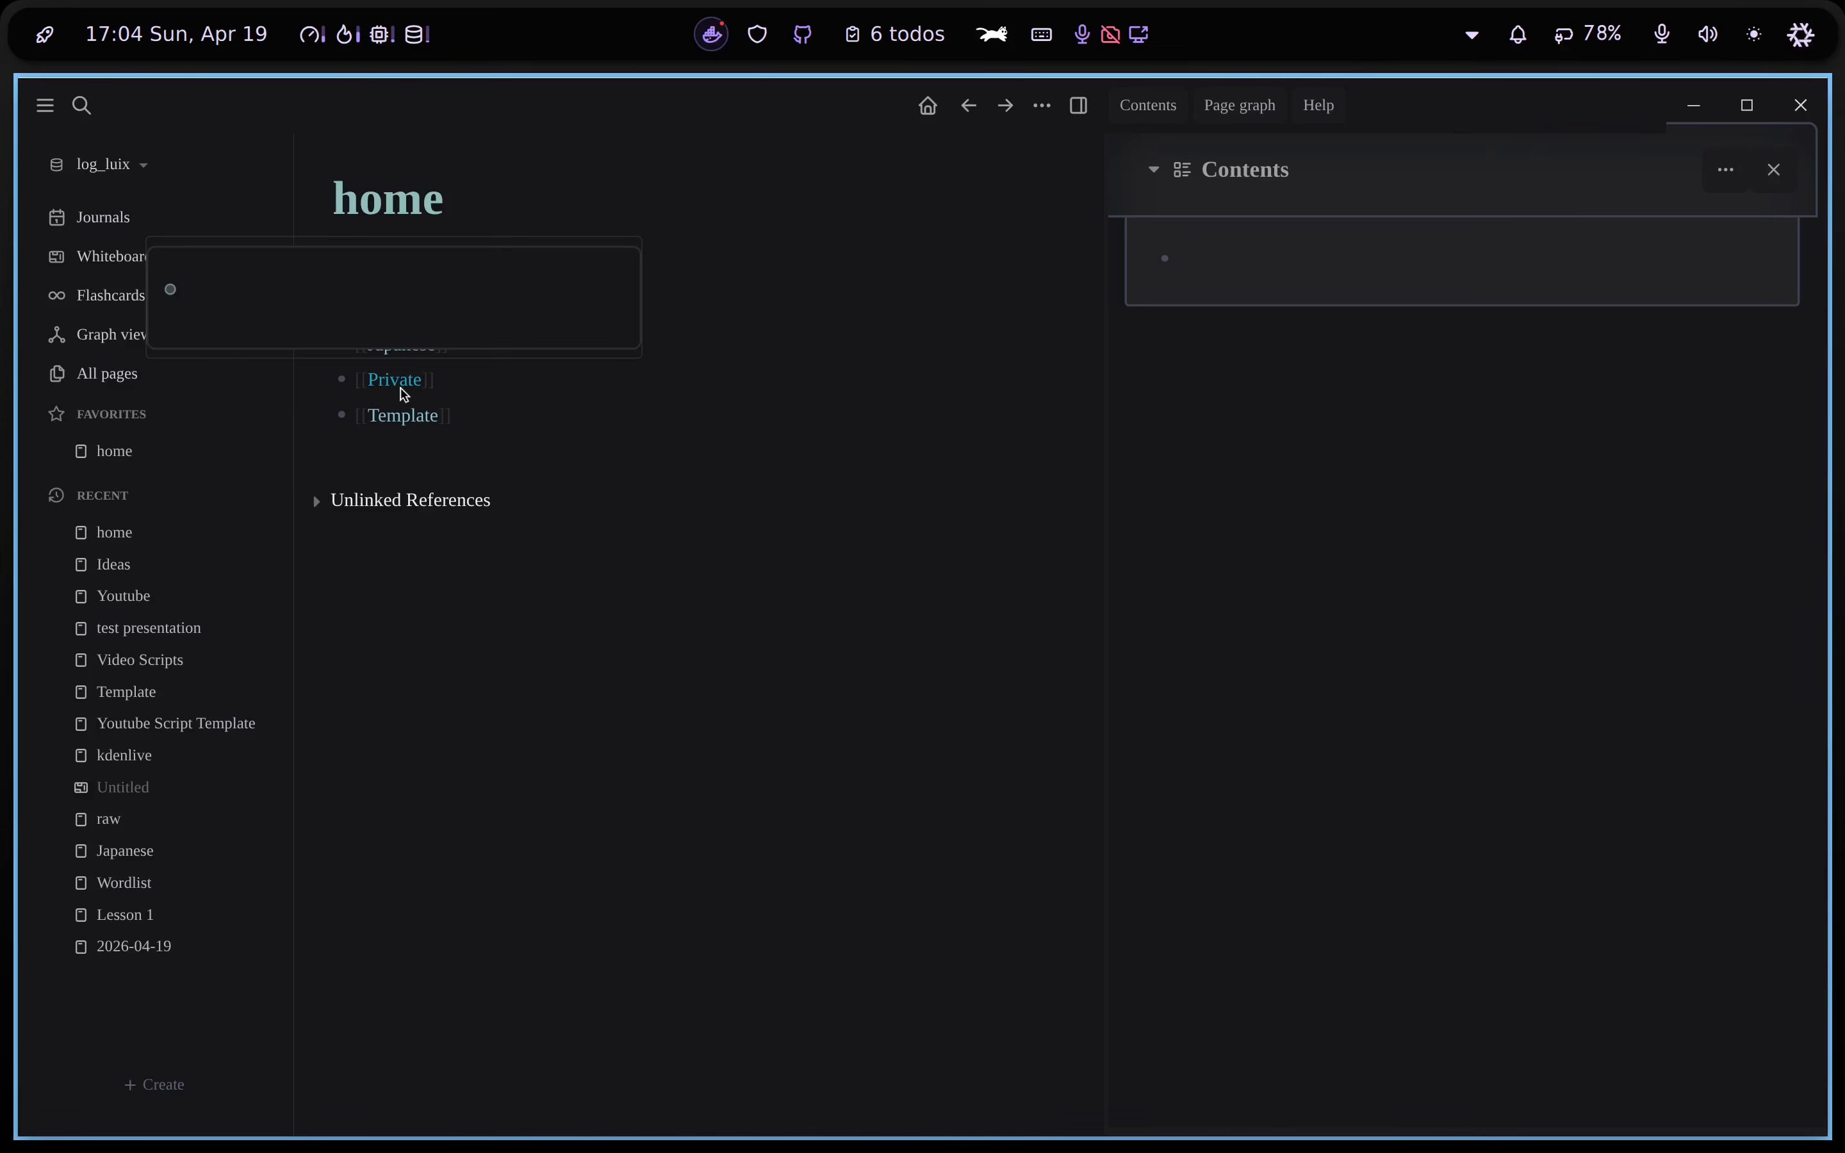
left_click(482, 382)
key("Up")
key("Up")
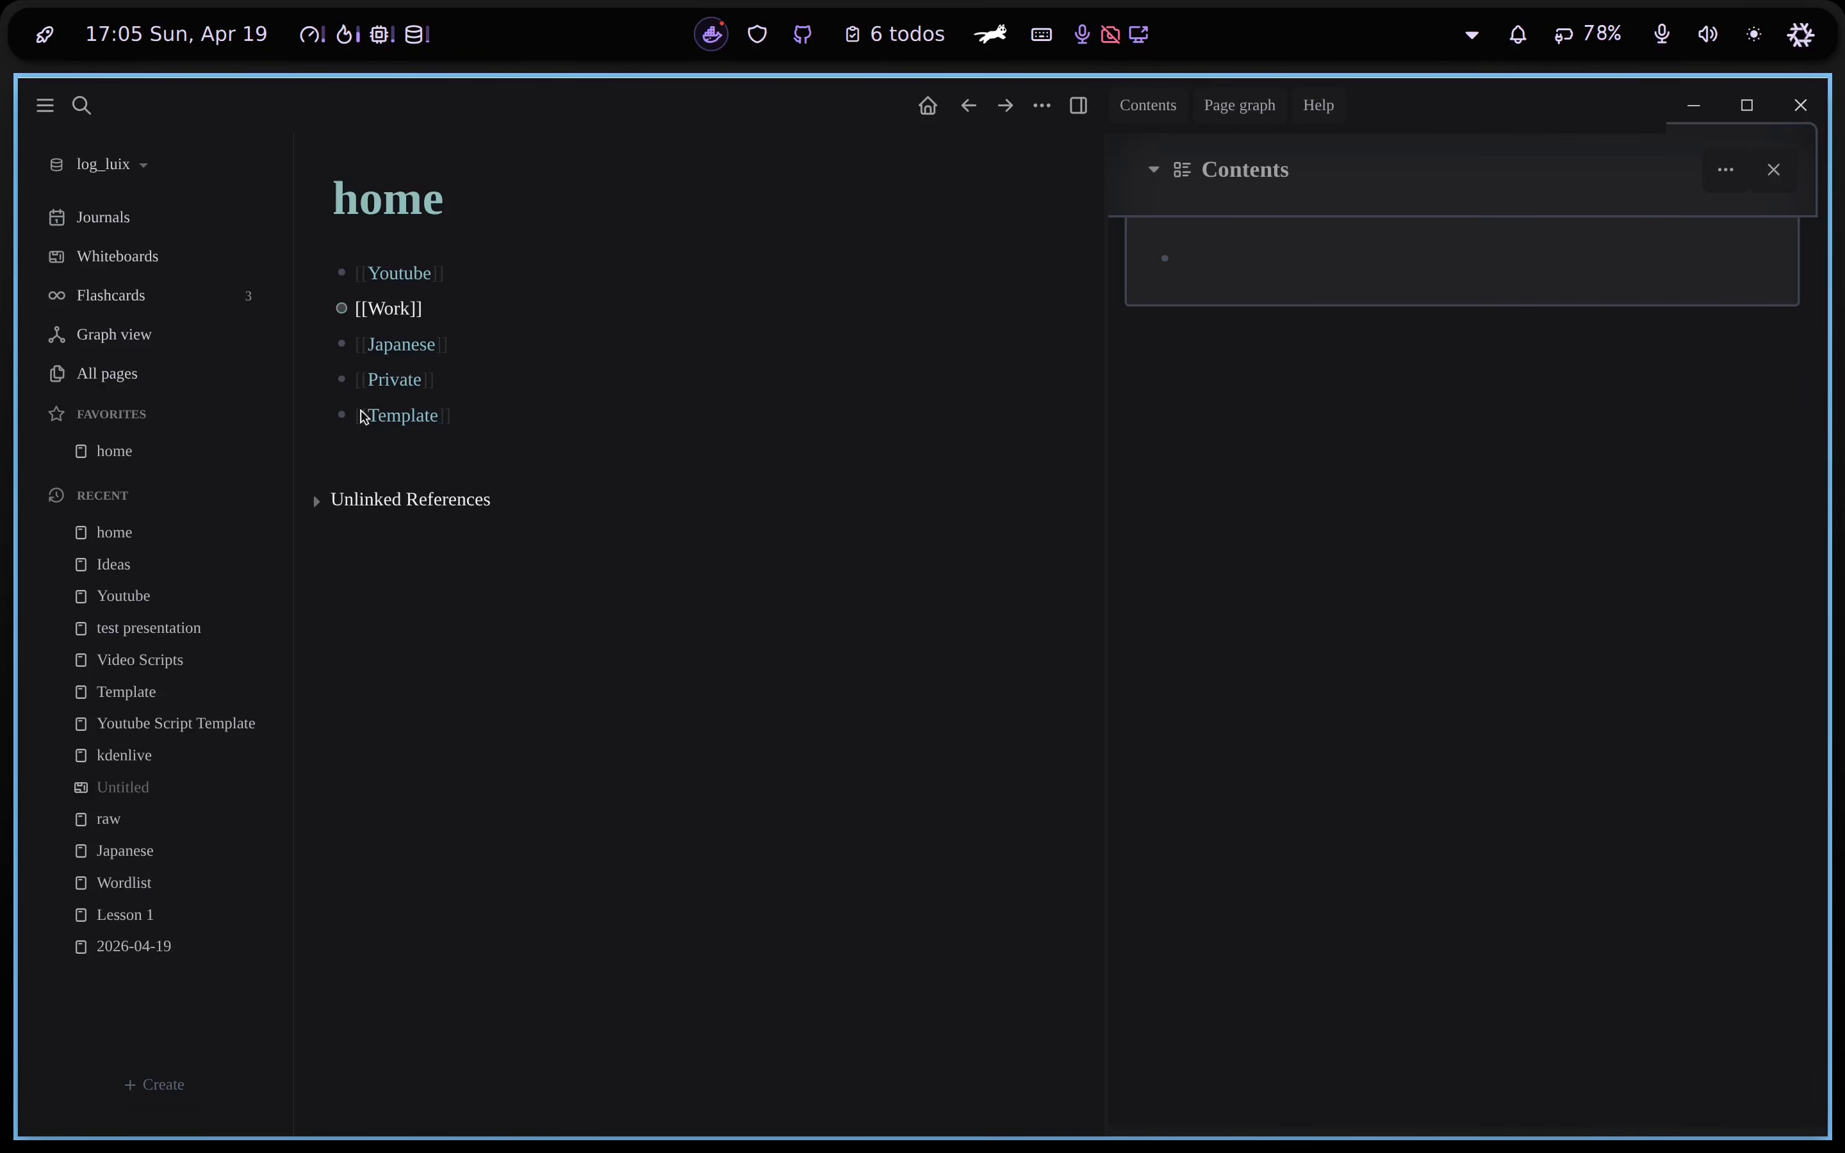
View the graph of all pages up close and the overview of all whiteboards
left_click(120, 348)
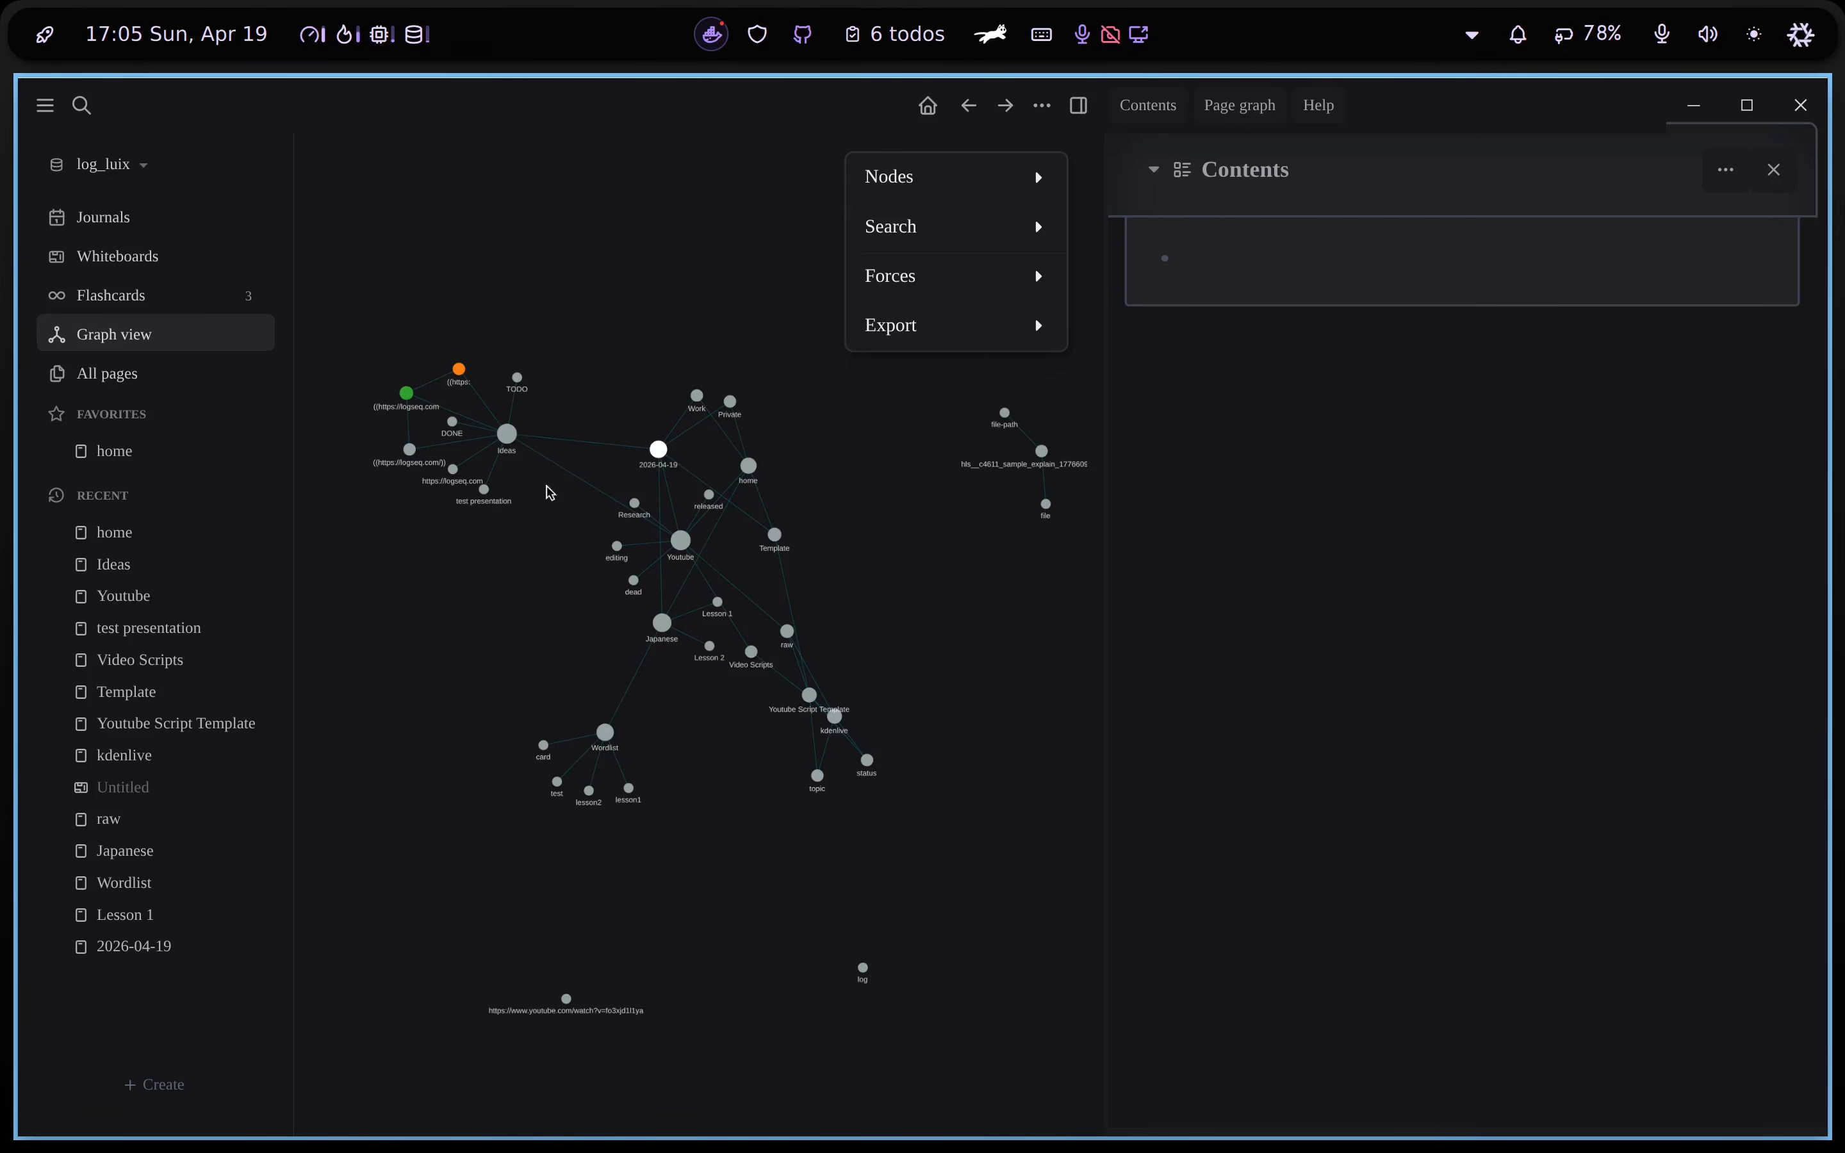
scroll(534, 501, "up", 2)
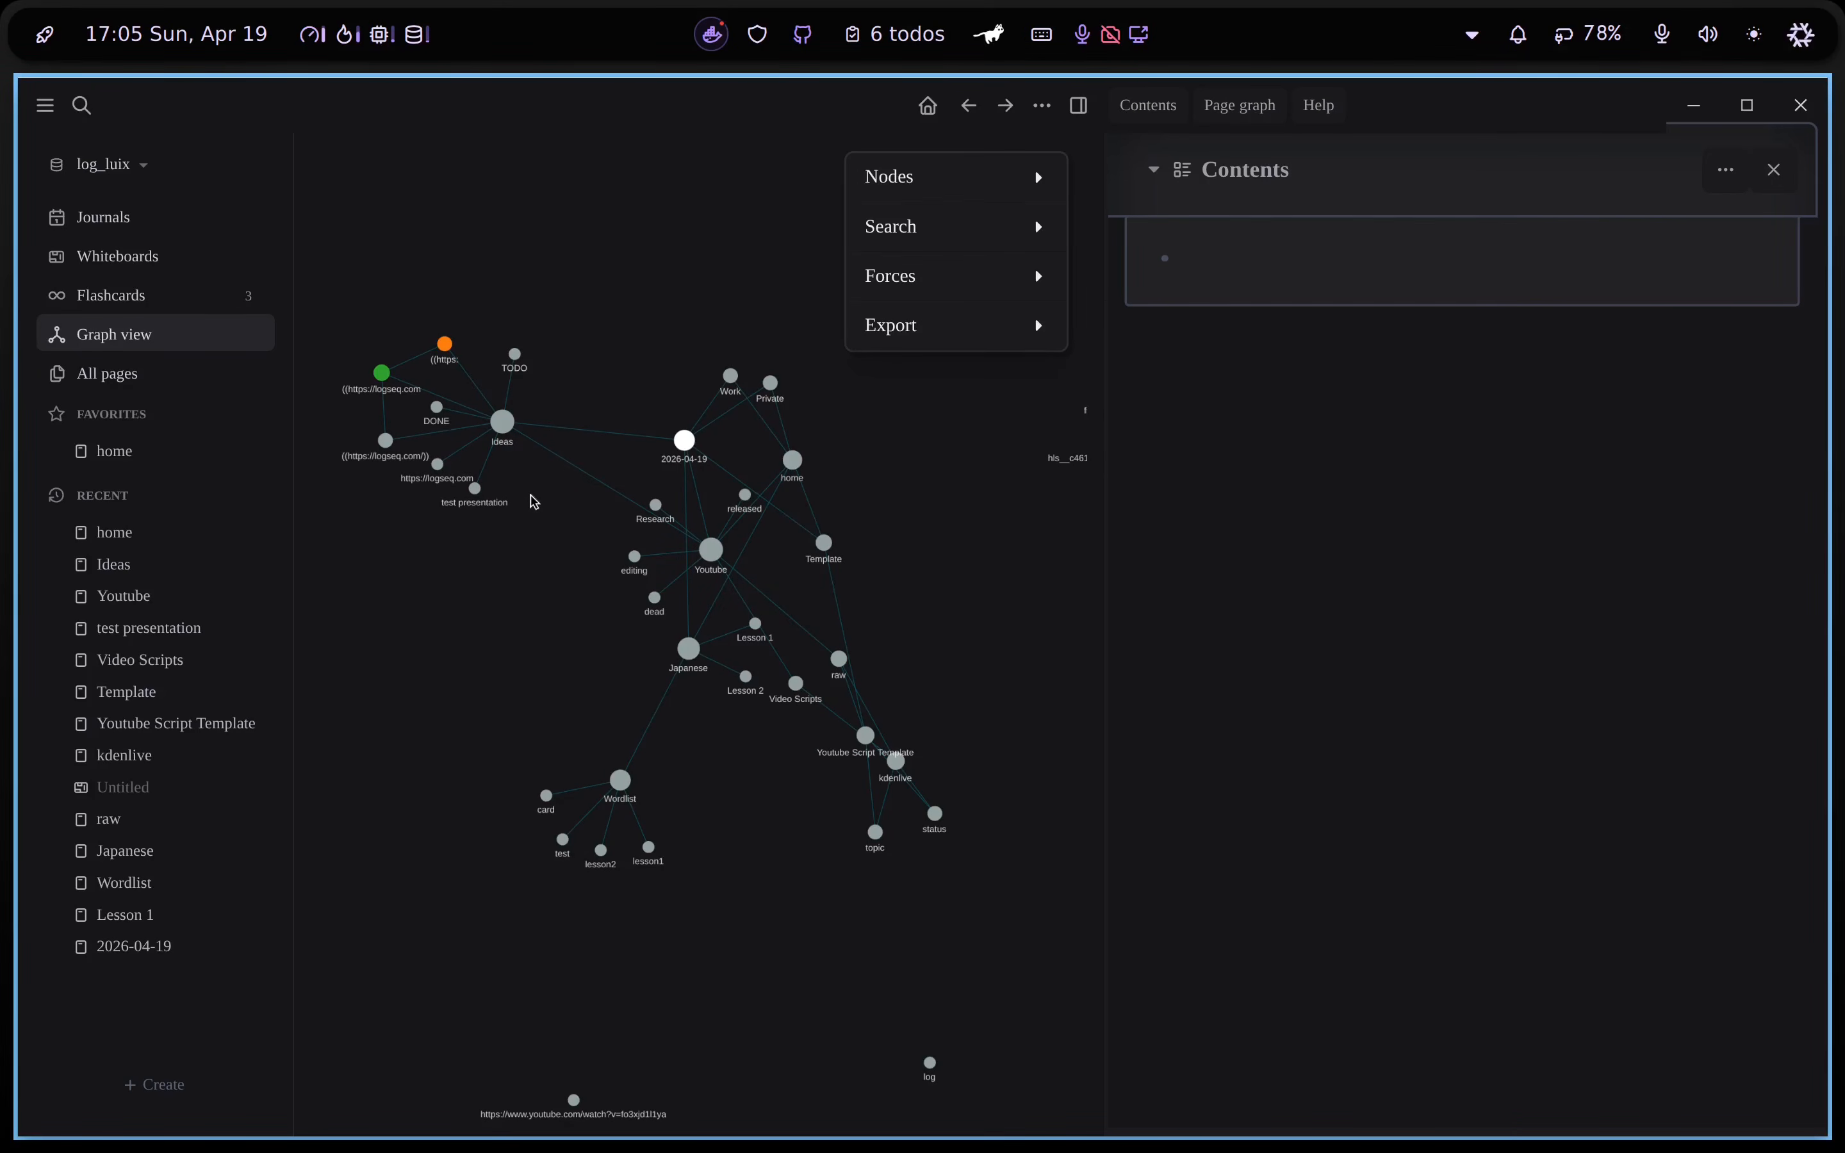
left_click(153, 257)
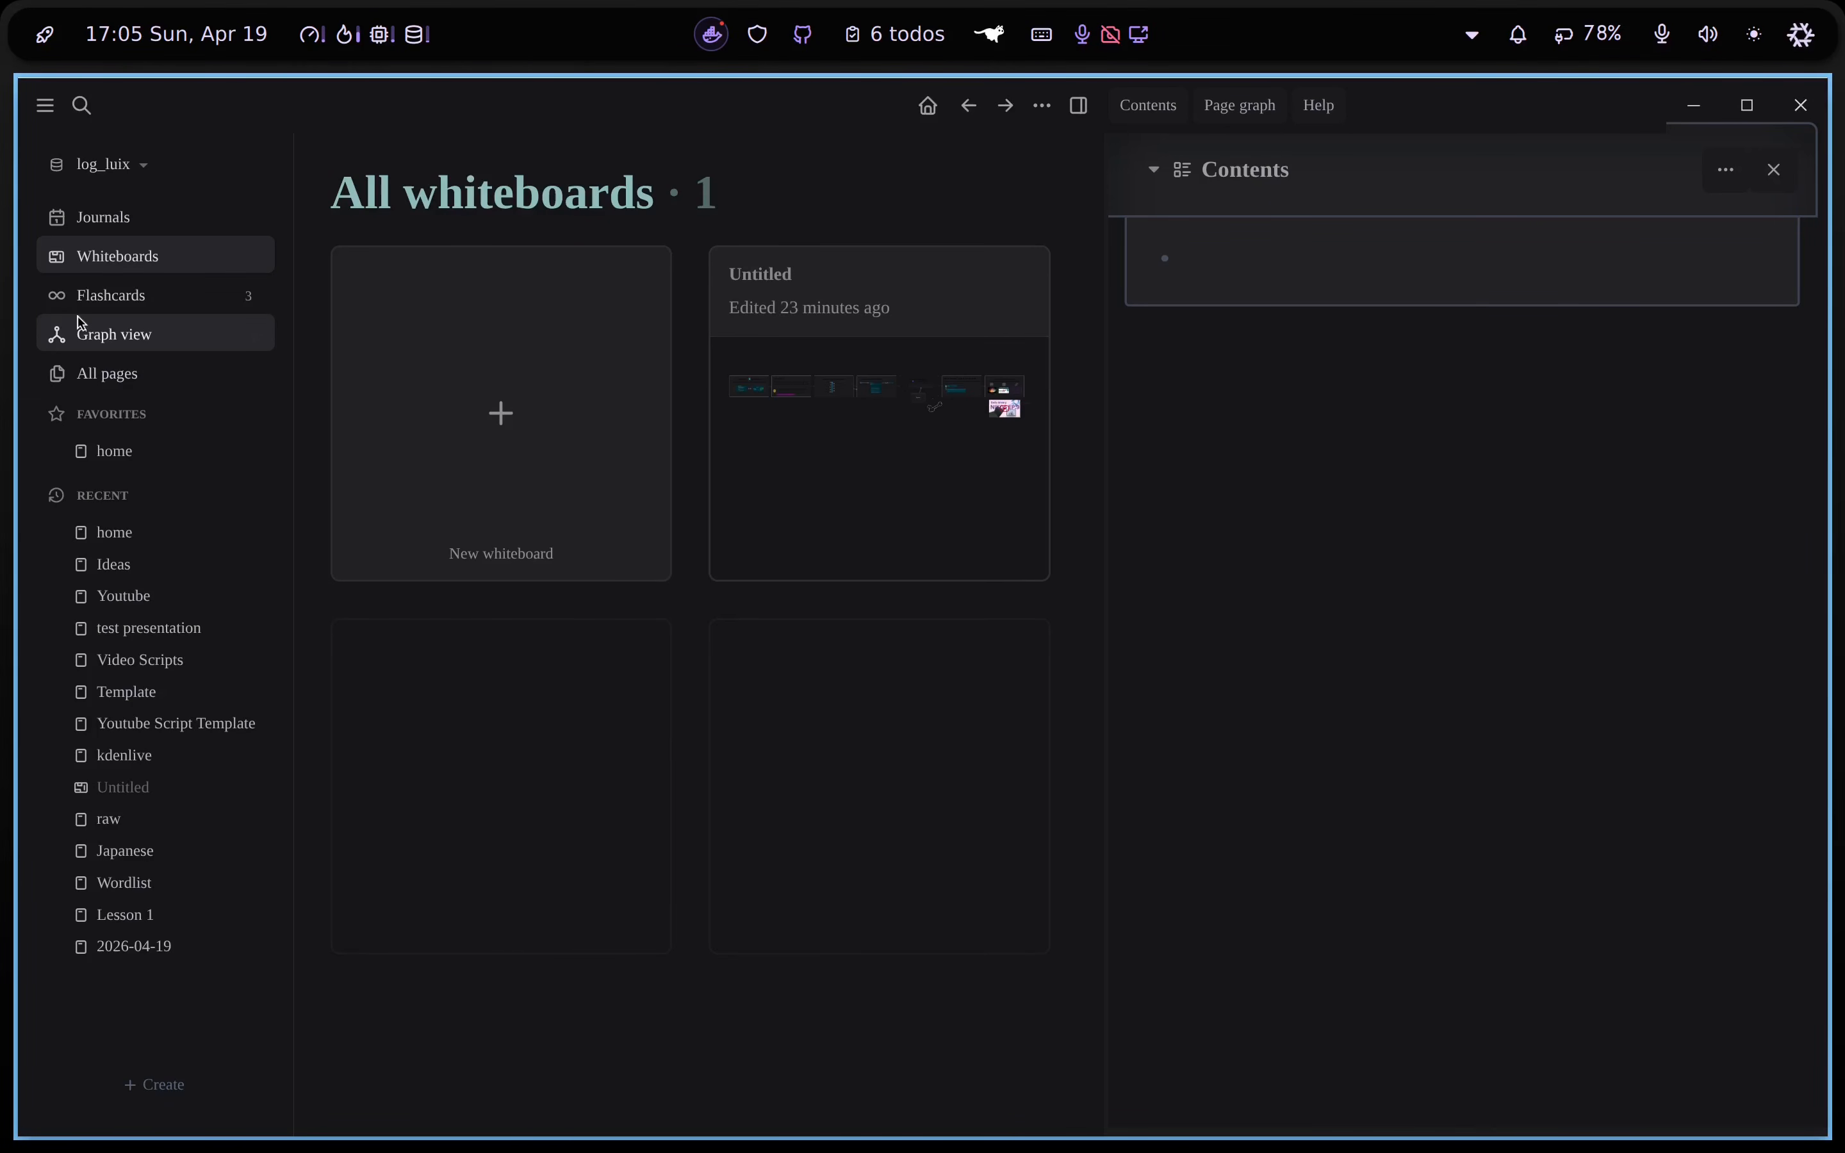
Open the flashcards and switch the deck to lesson1 and after that to Japanese
left_click(153, 297)
left_click(546, 237)
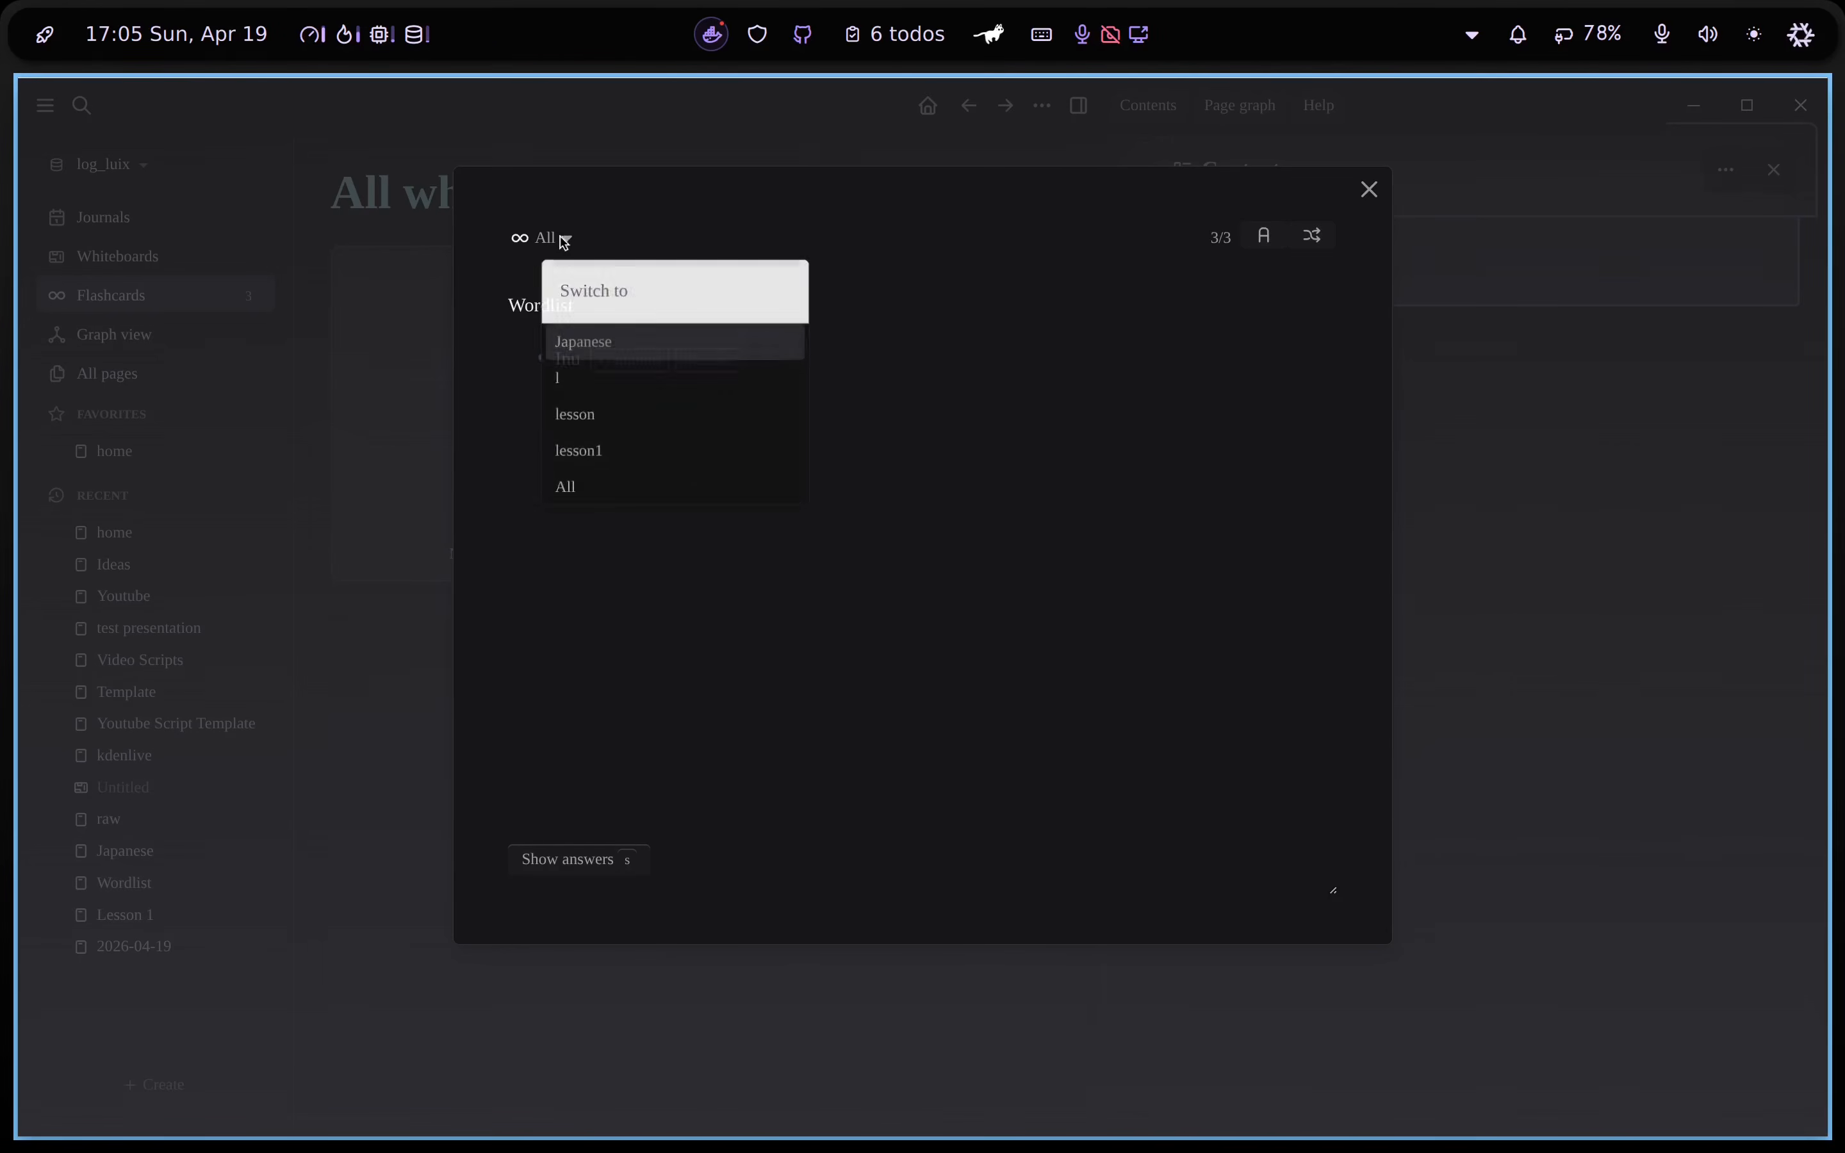
left_click(640, 469)
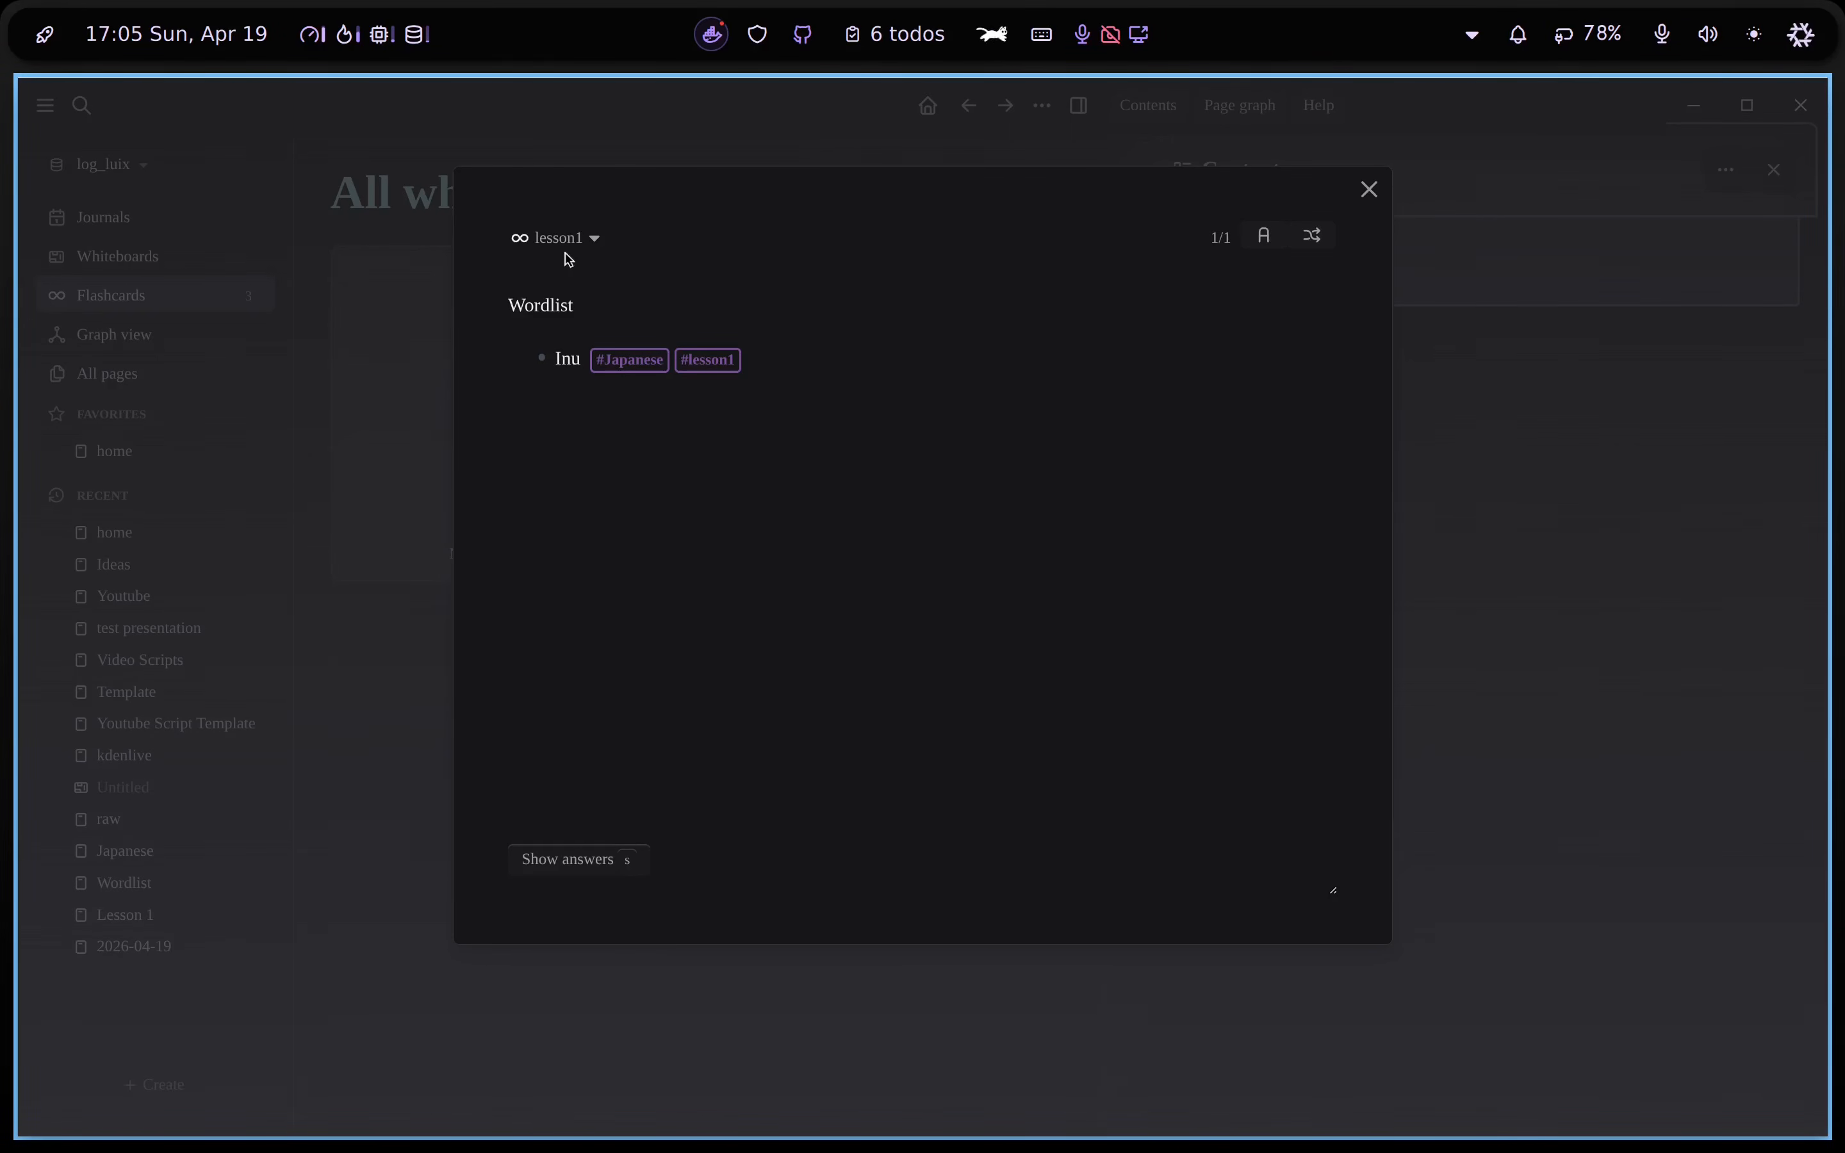
left_click(589, 242)
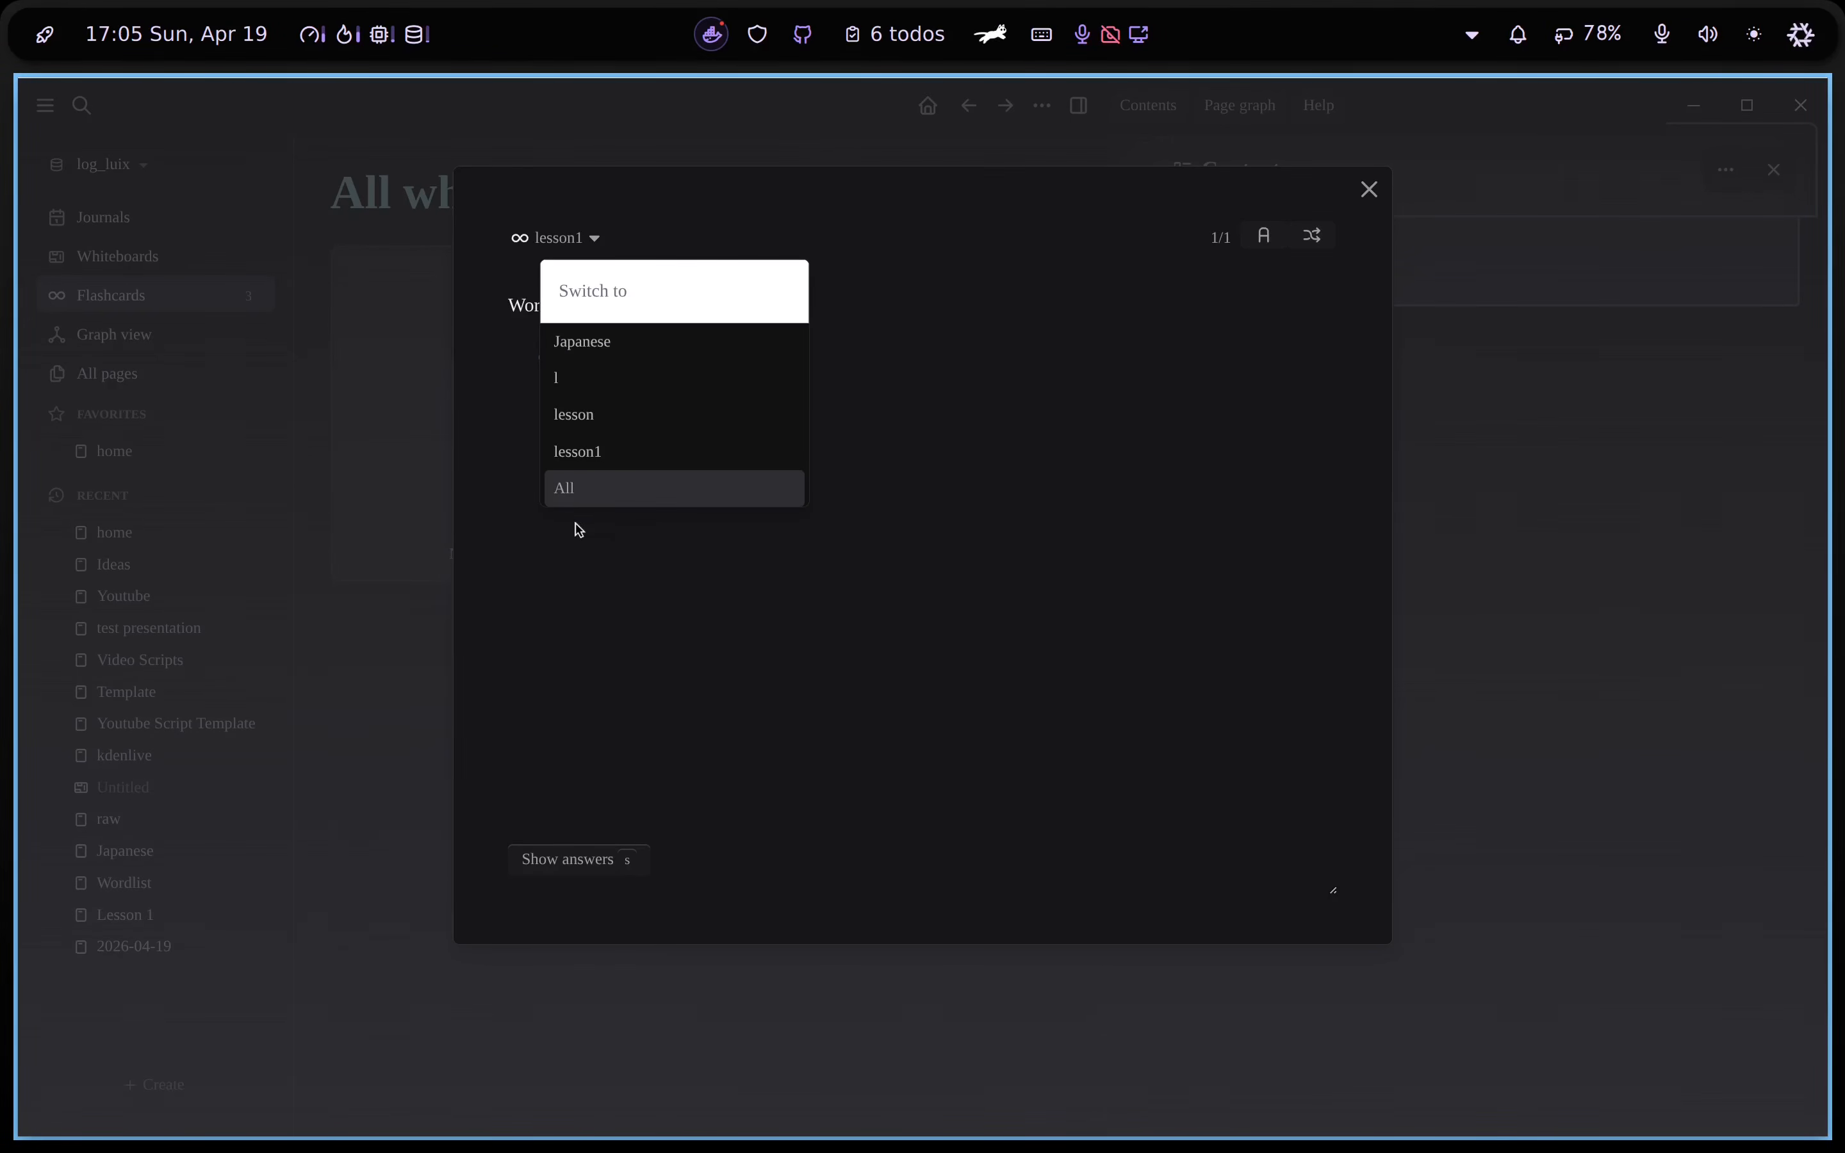
left_click(601, 352)
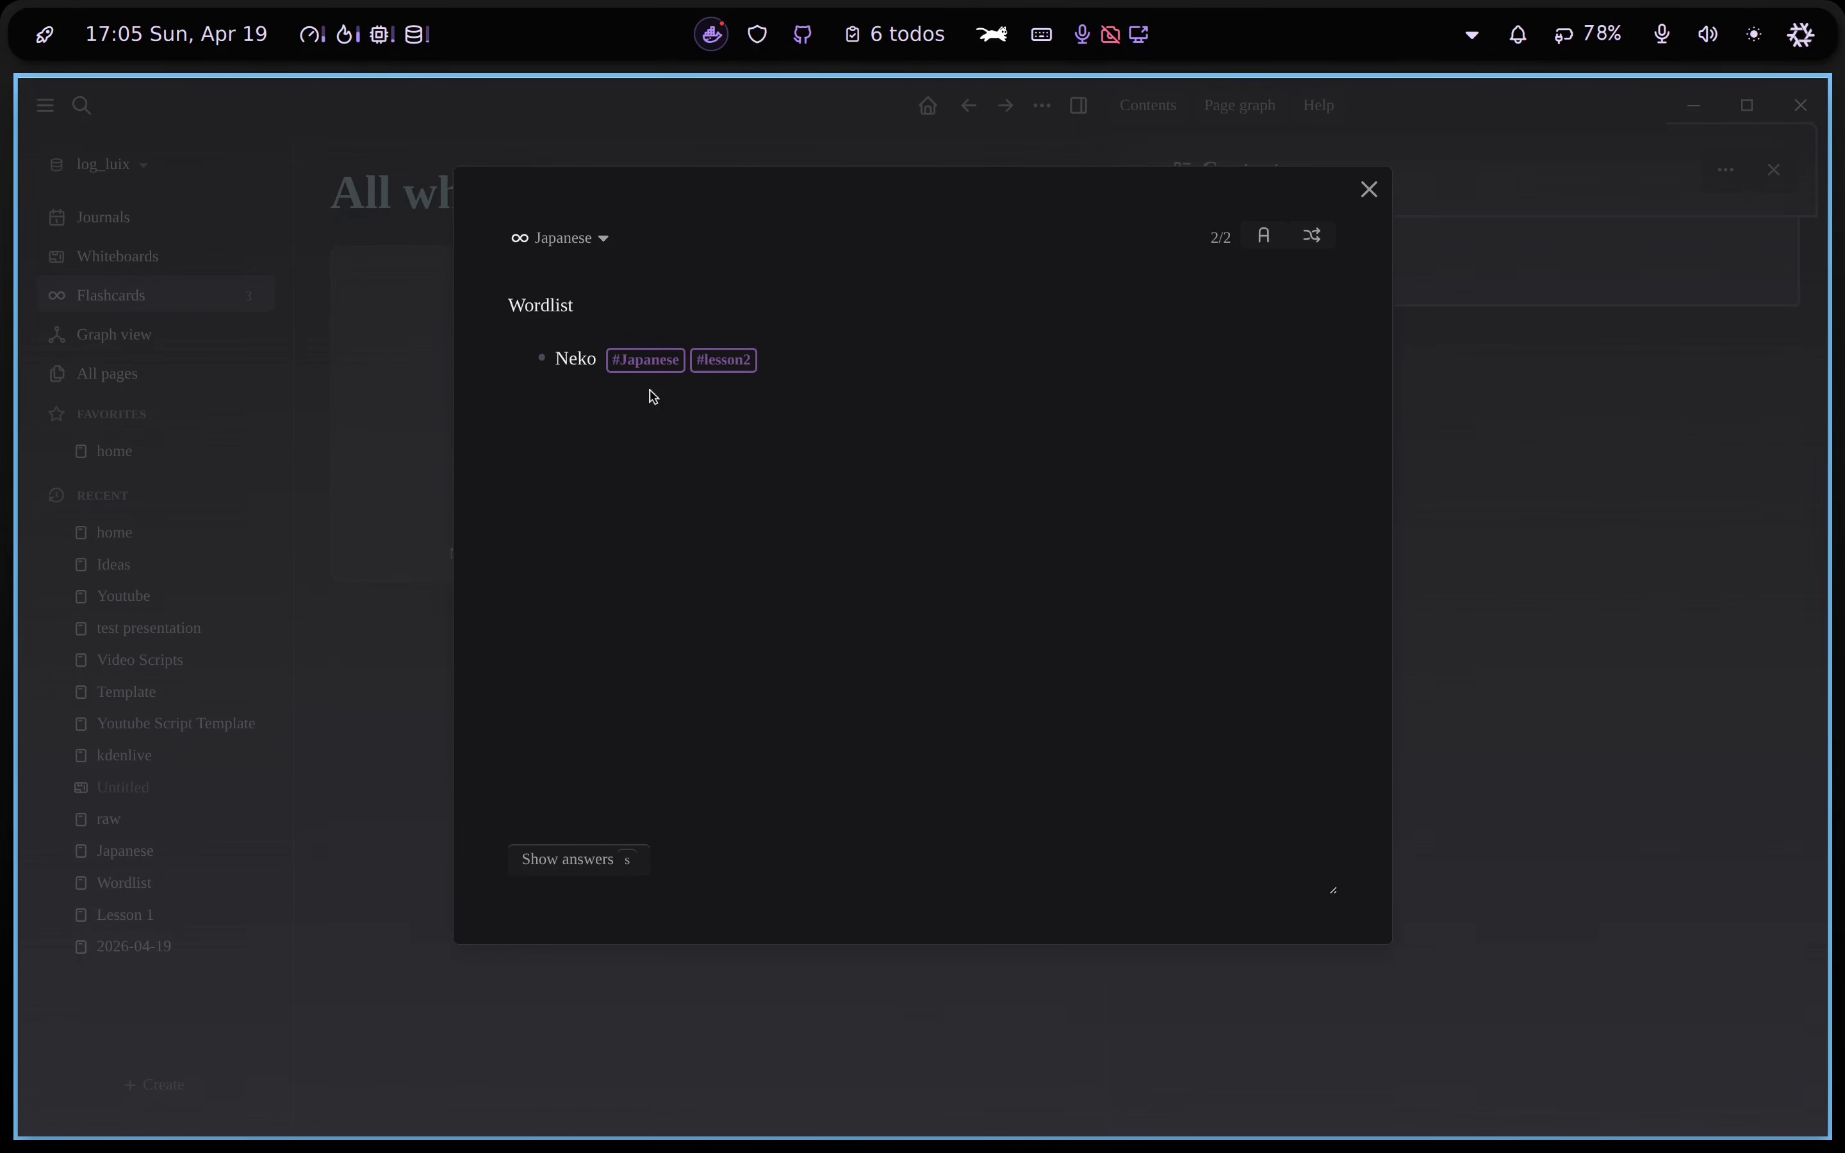
Reveal the answer of the Neko flashcard, close the flashcards and return to the home page
left_click(1266, 236)
left_click(568, 861)
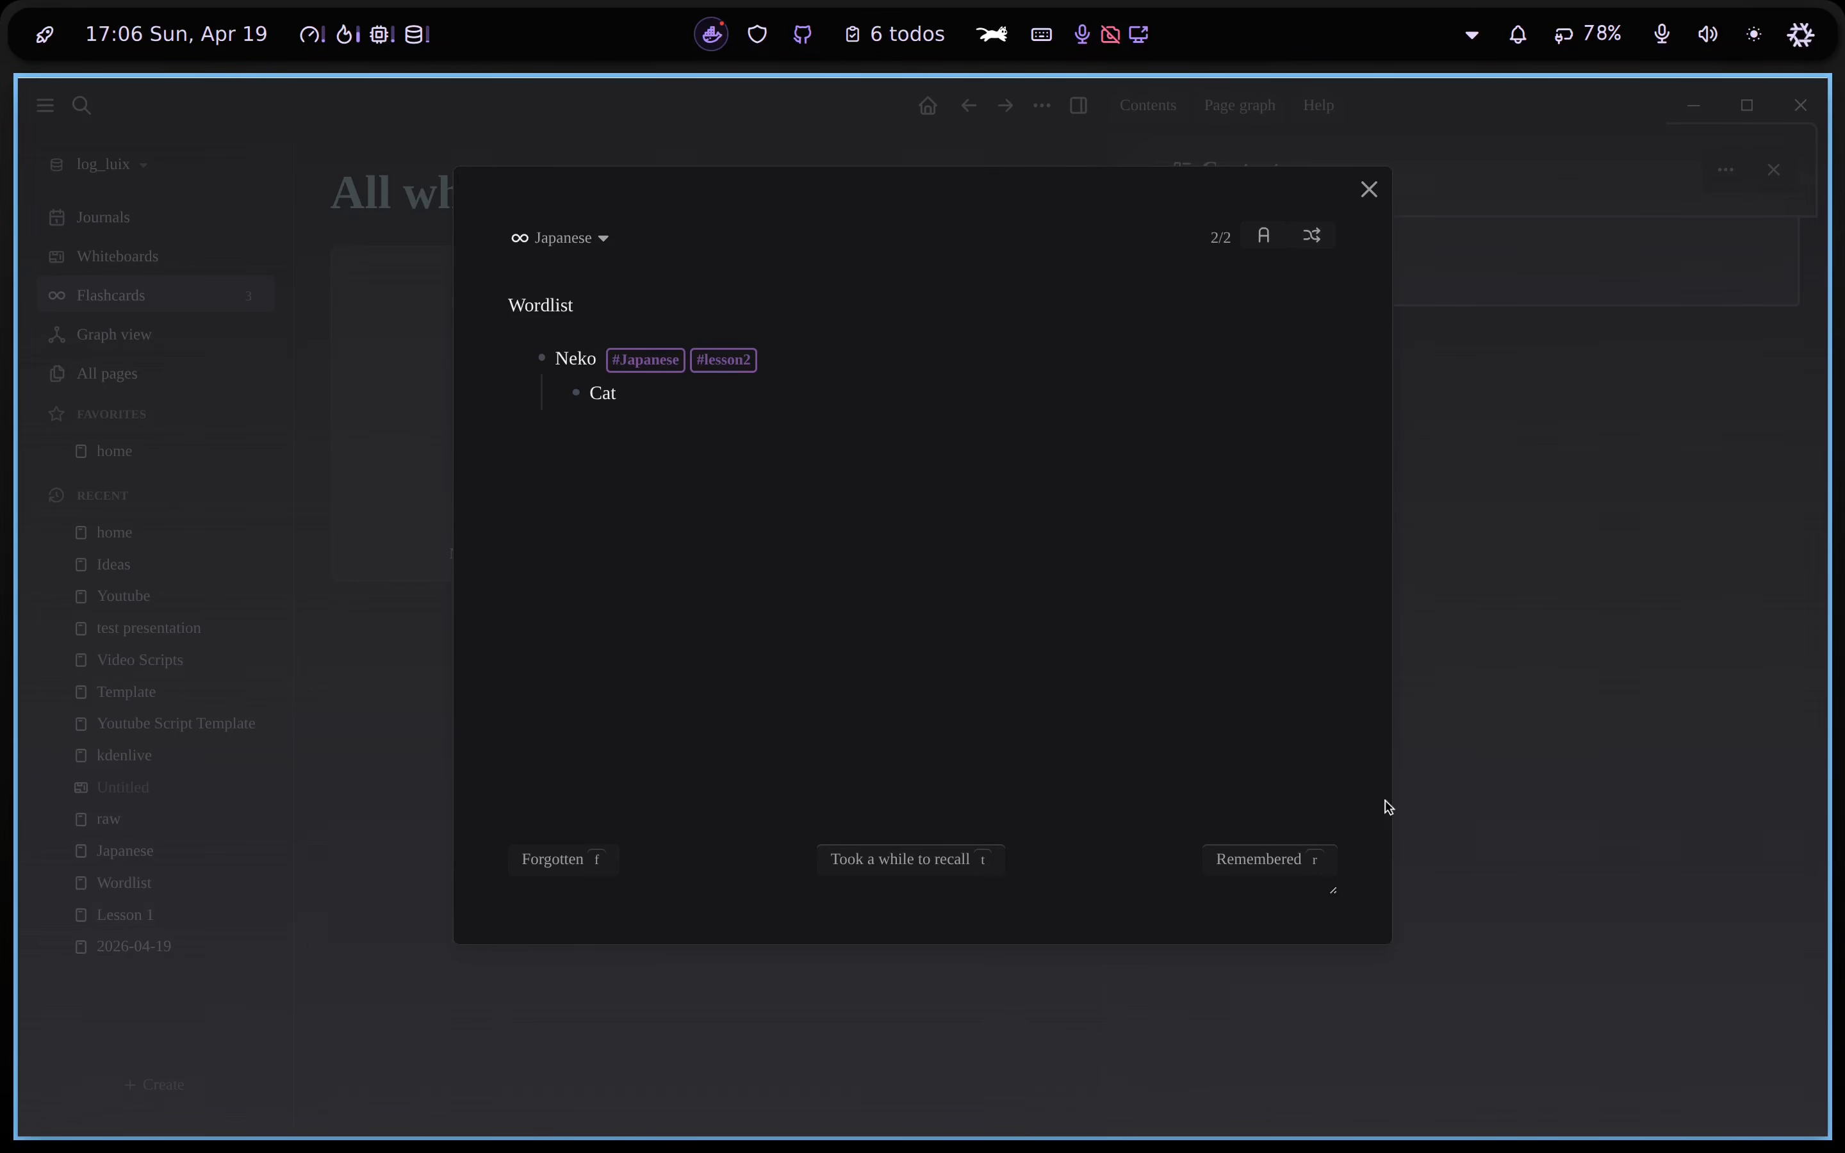
left_click(1369, 189)
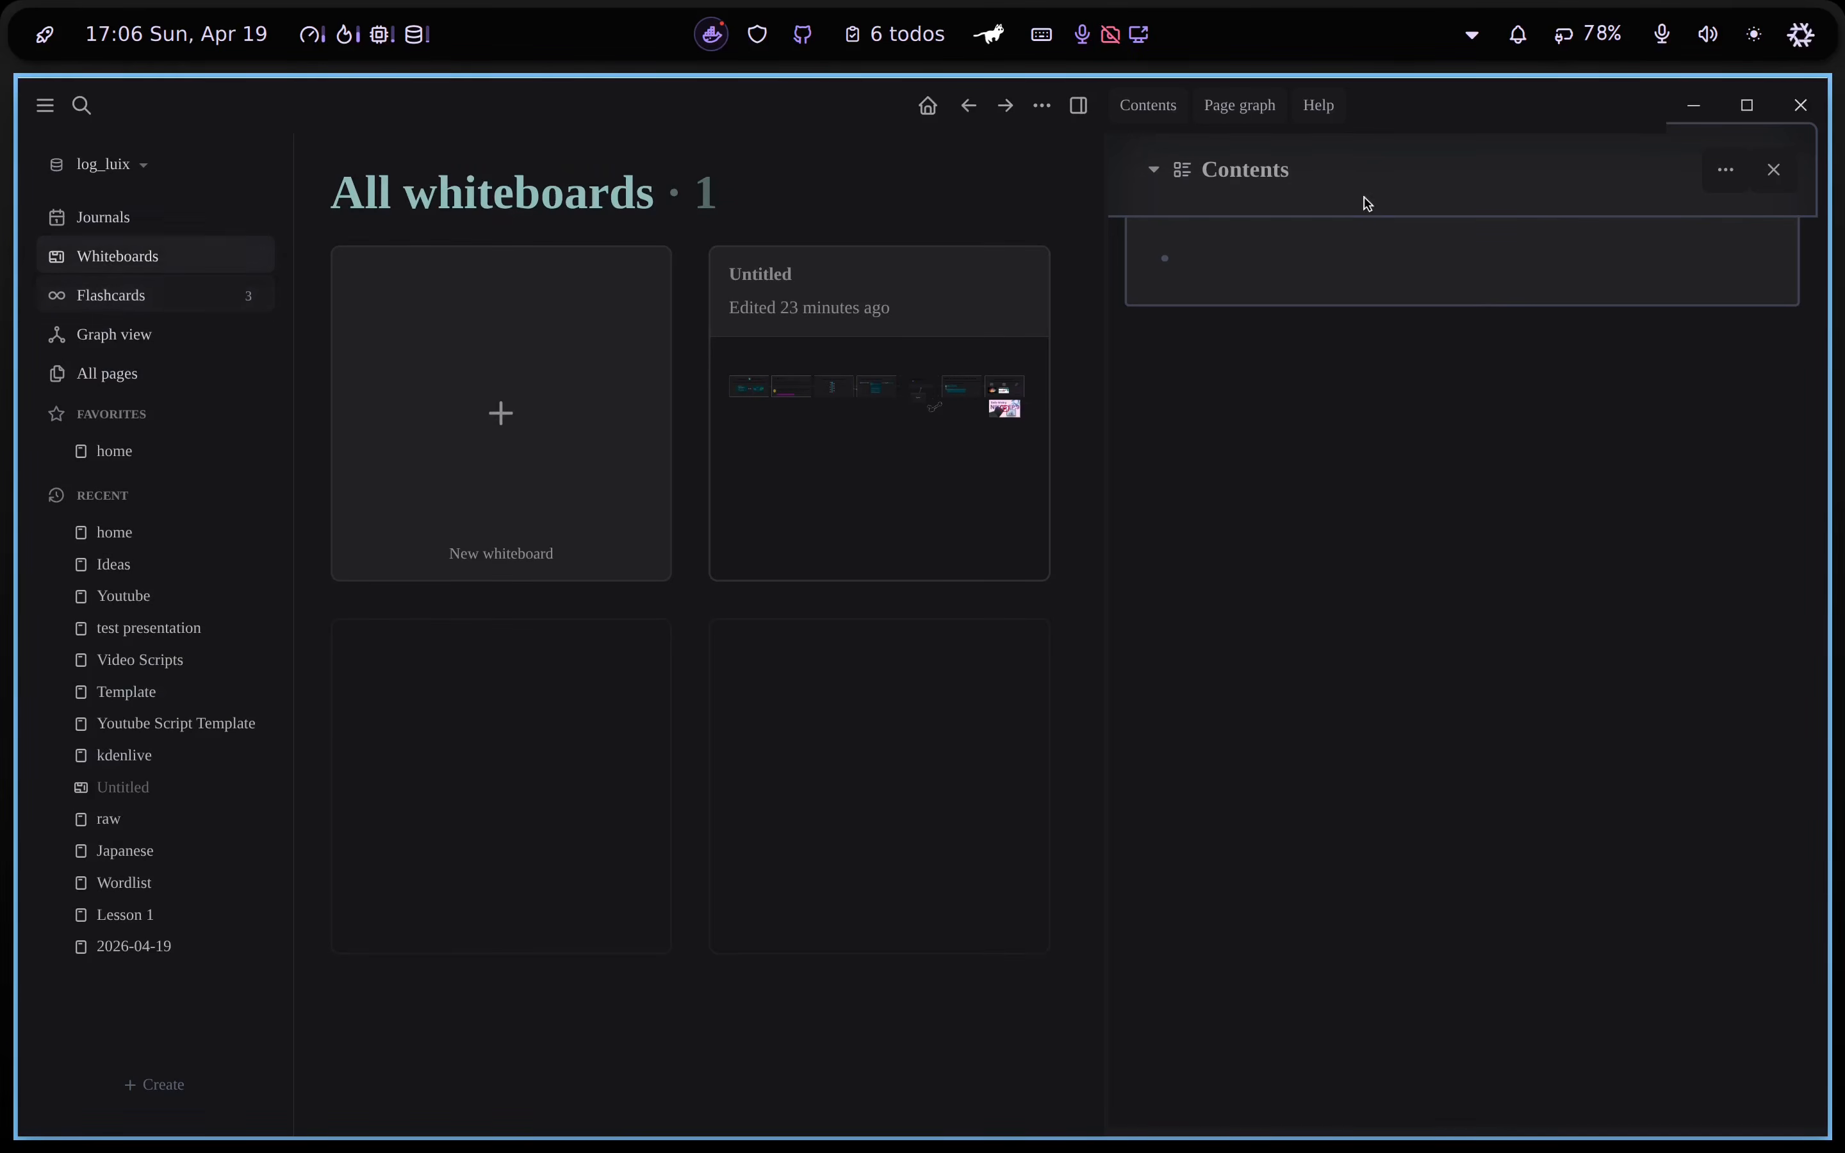
left_click(169, 543)
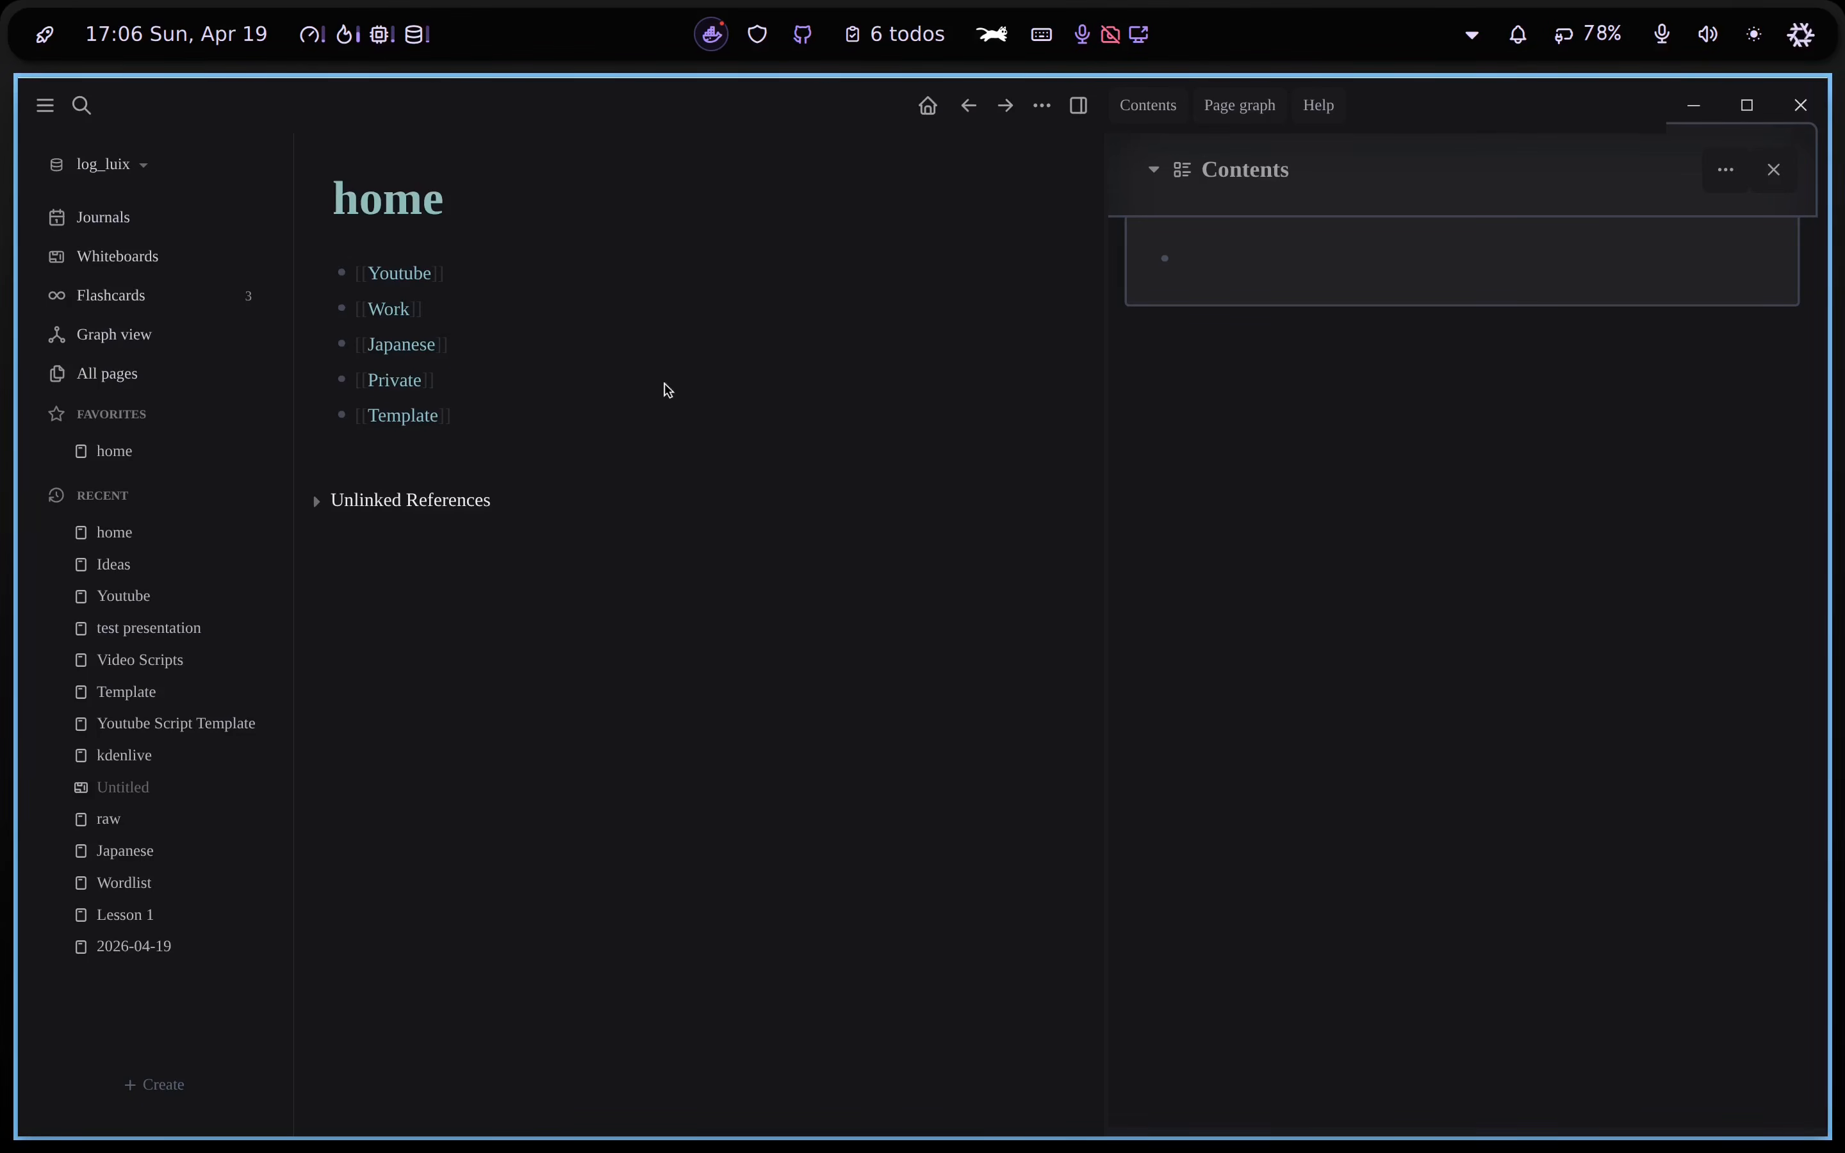
Switch to the terminal workspace and check the CPU, memory and network usage in the System Monitor
key("super+Right")
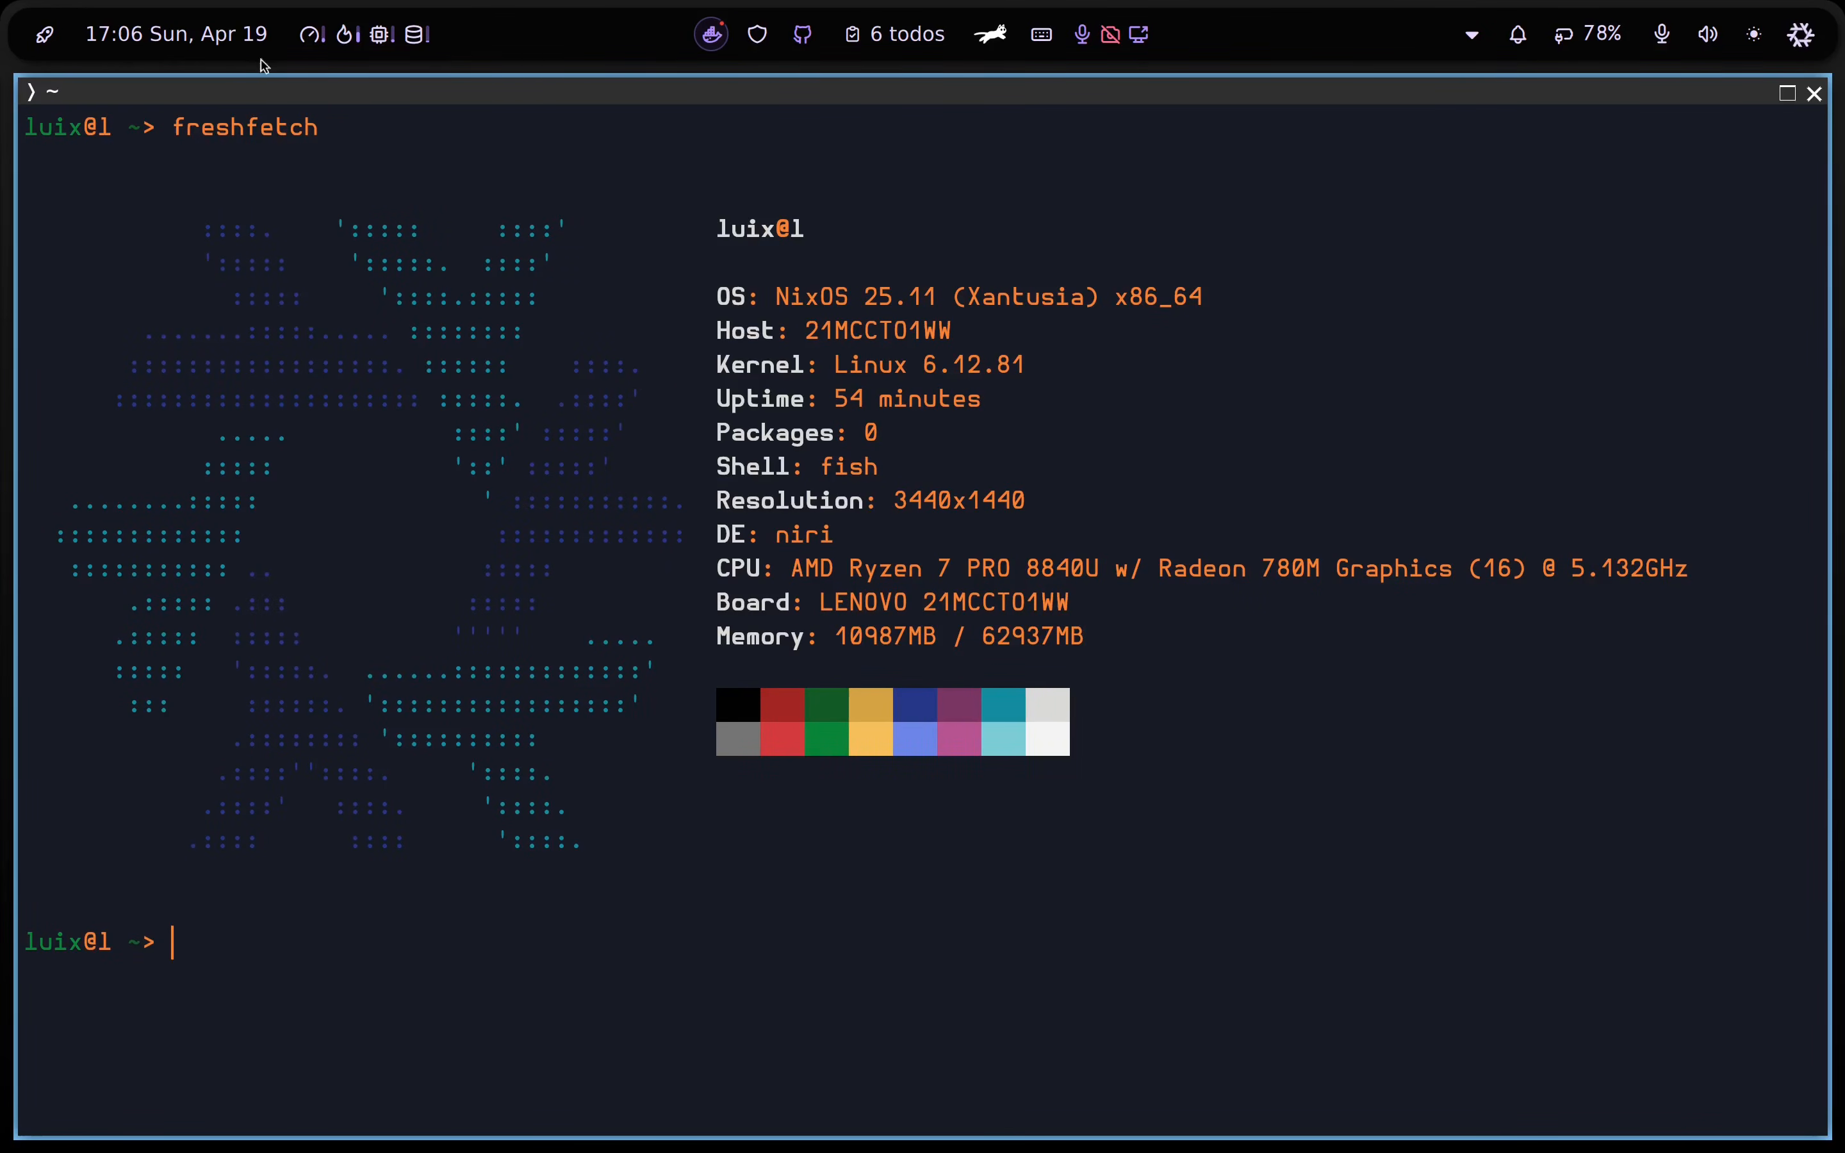
left_click(311, 33)
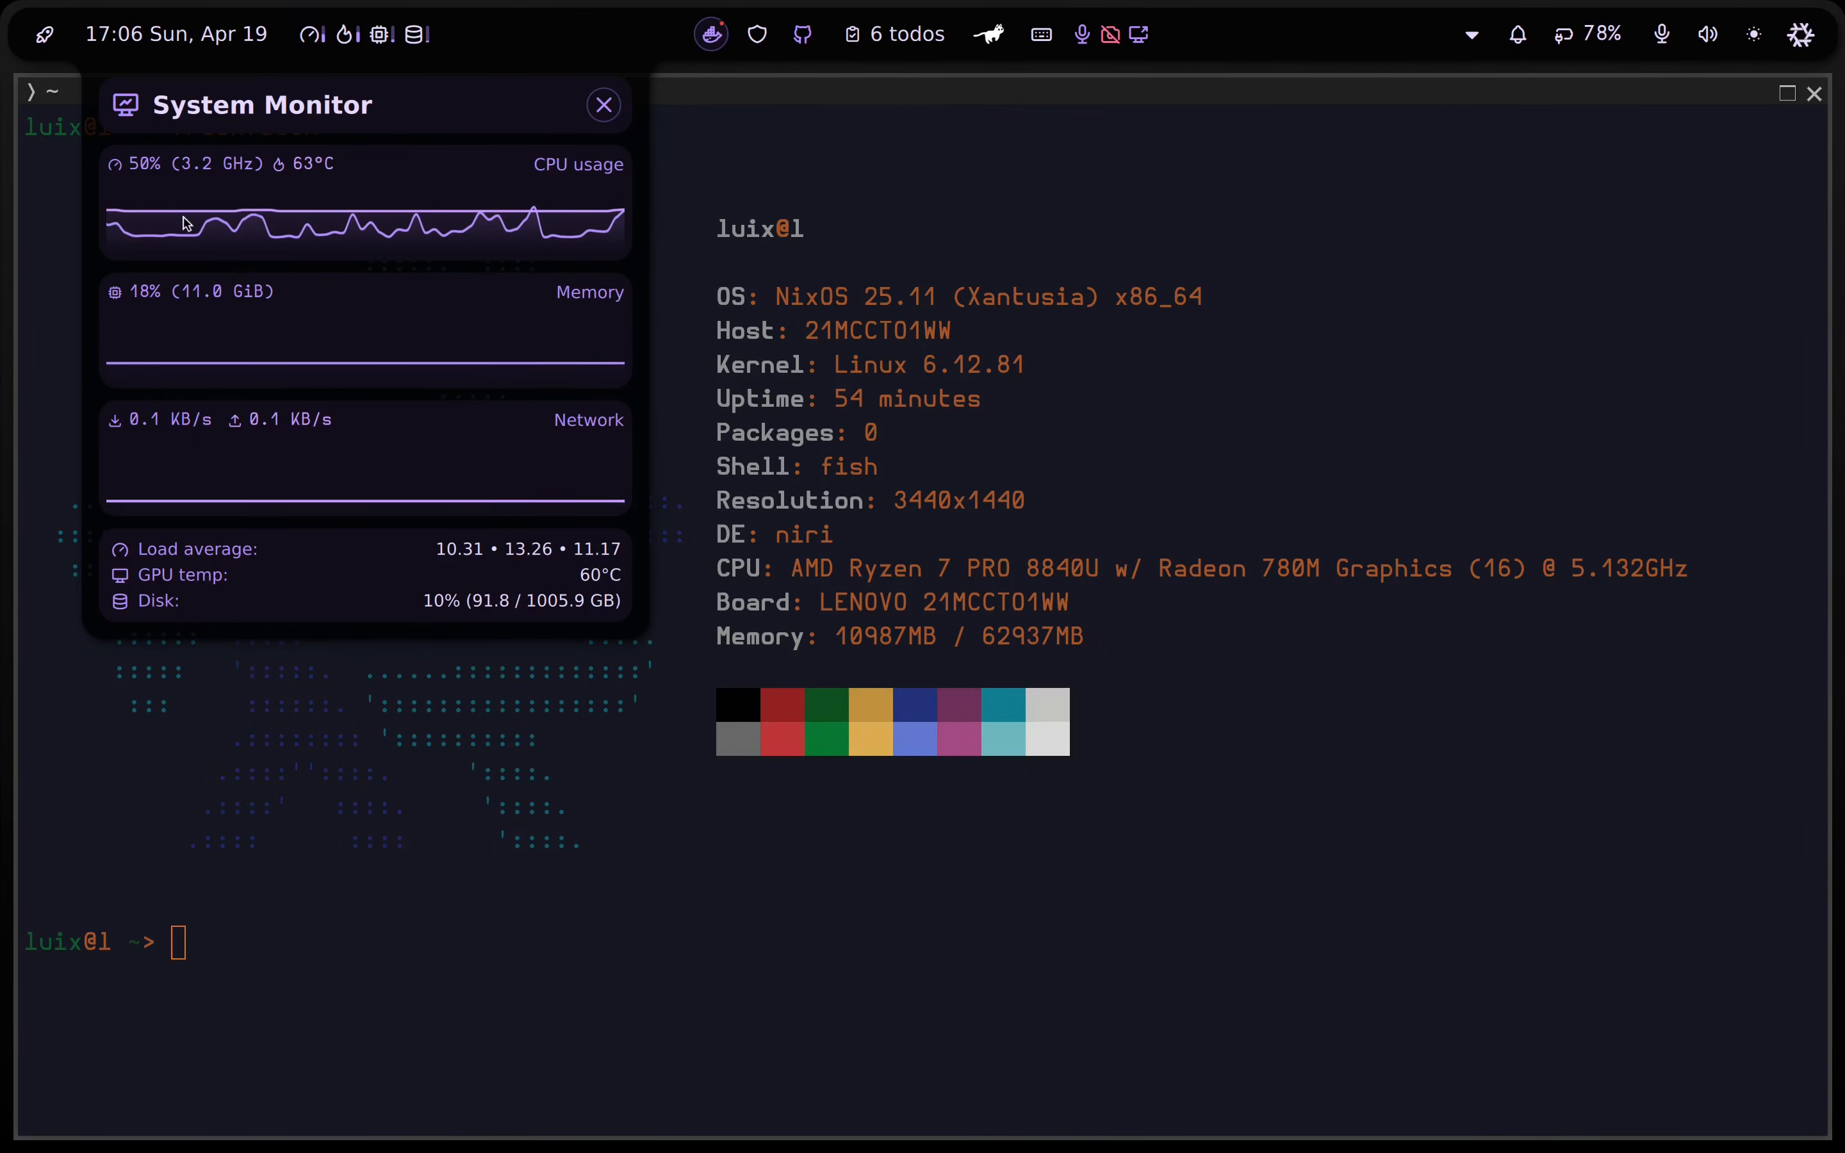
left_click(914, 842)
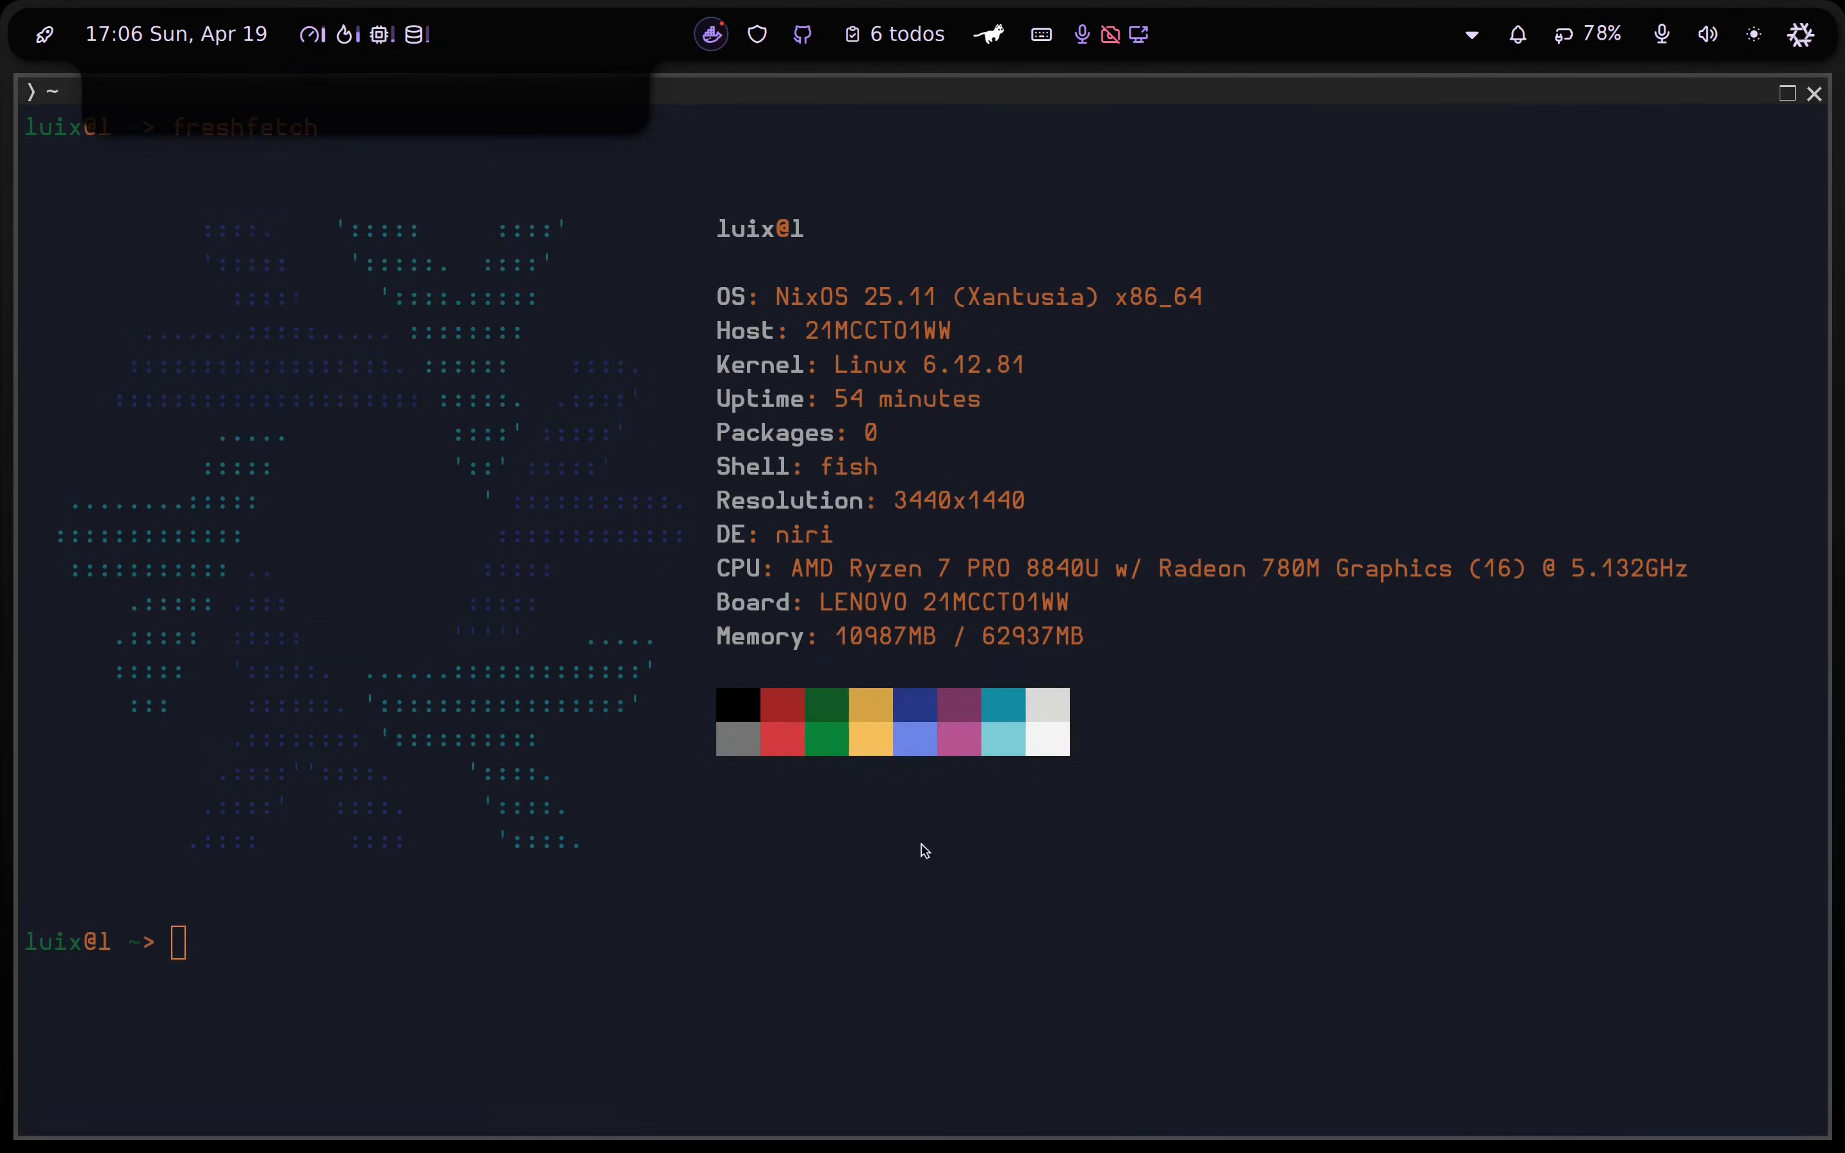
Highlight the total memory and the CPU model in the freshfetch output, and switch back to Logseq
left_click_drag(984, 649, 1098, 658)
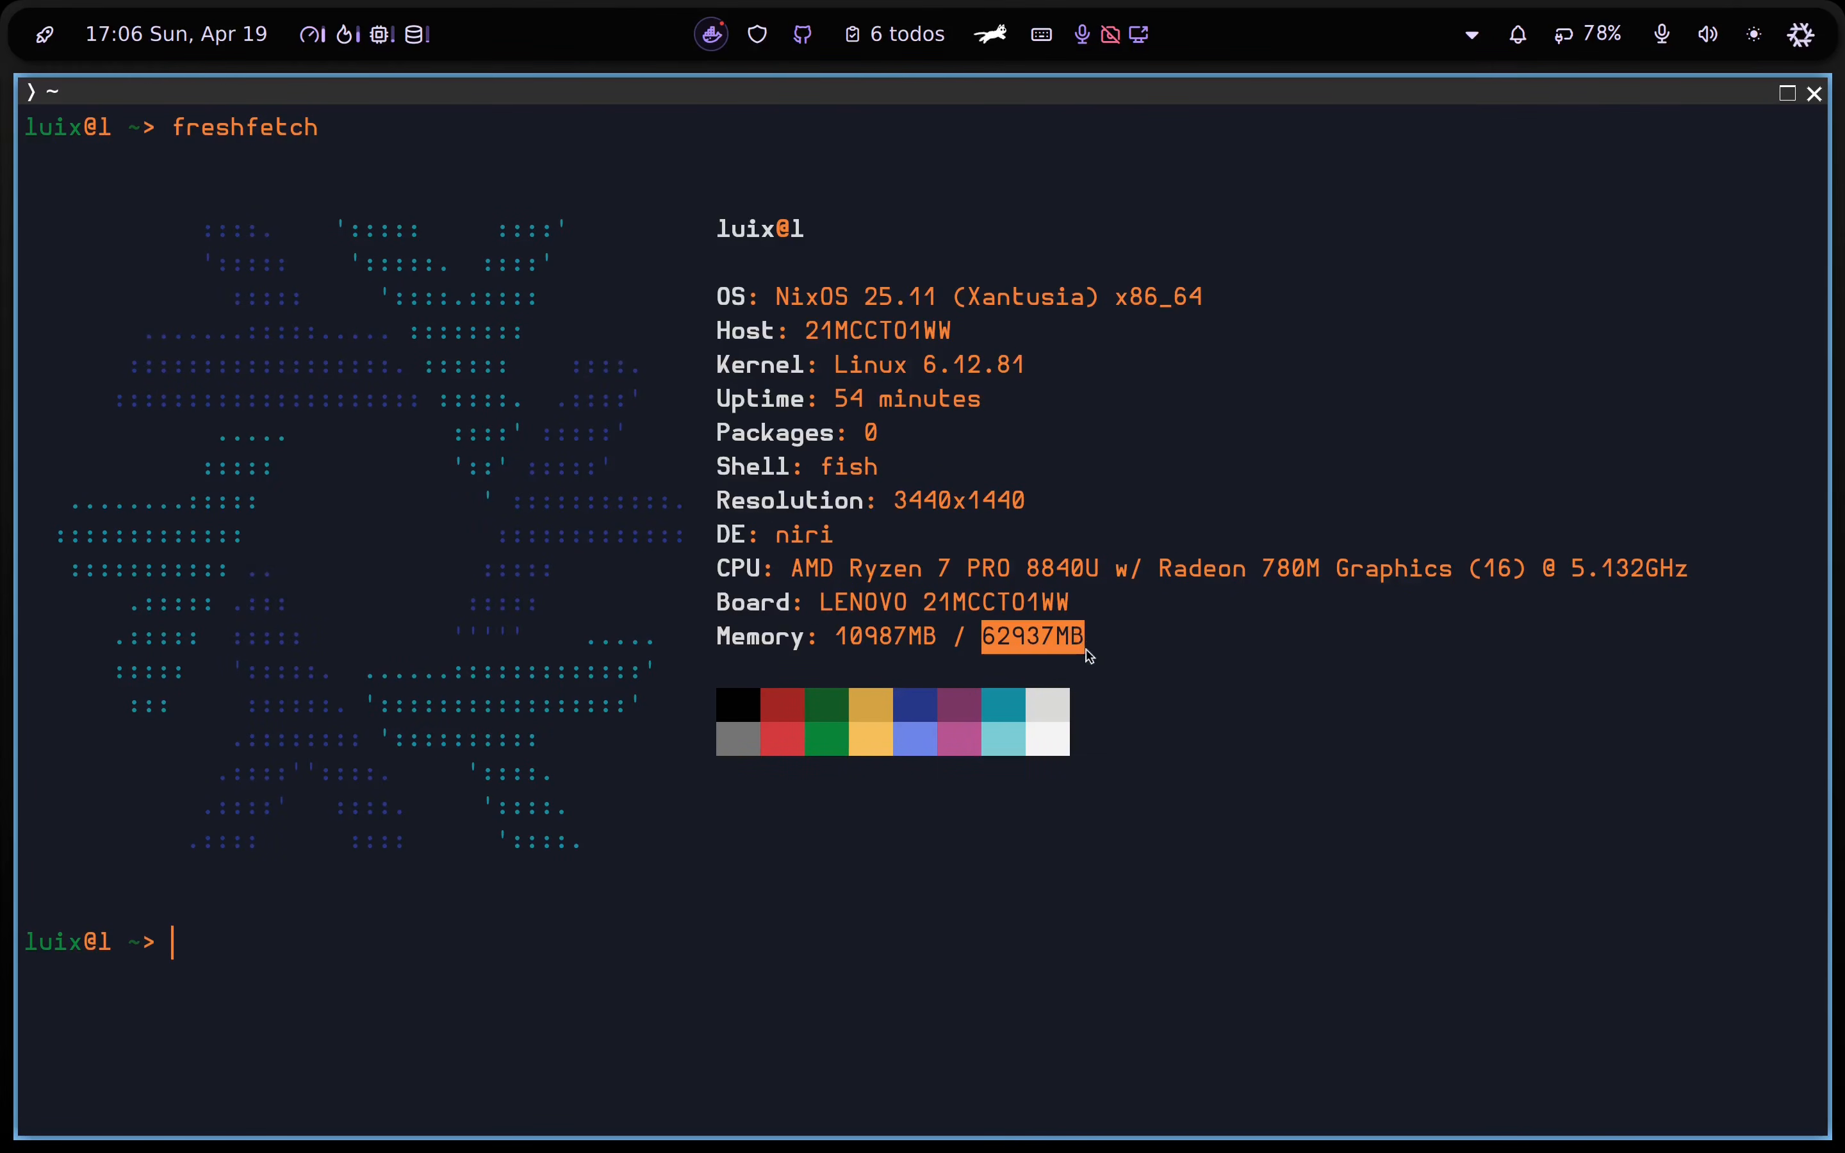
left_click(1118, 657)
left_click_drag(851, 573, 1092, 572)
left_click(1094, 573)
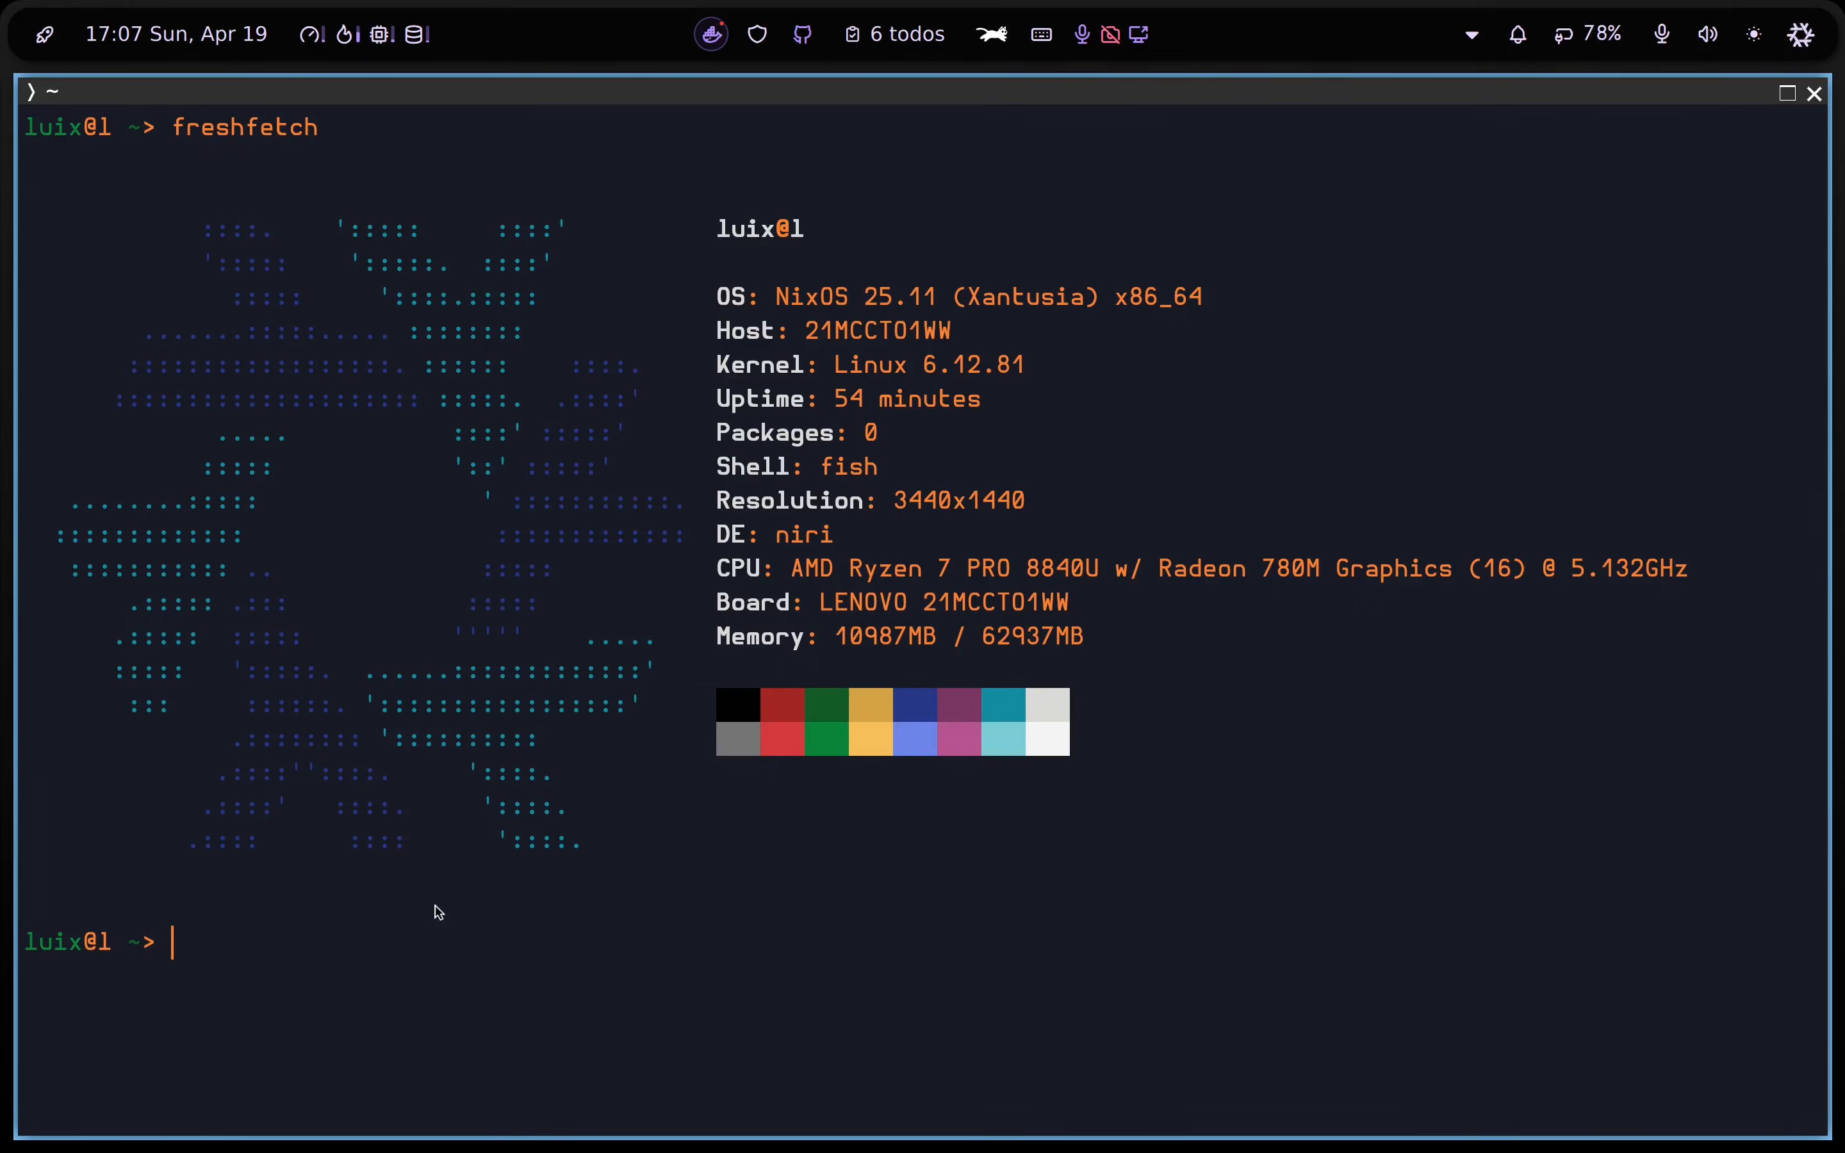
key("super+Left")
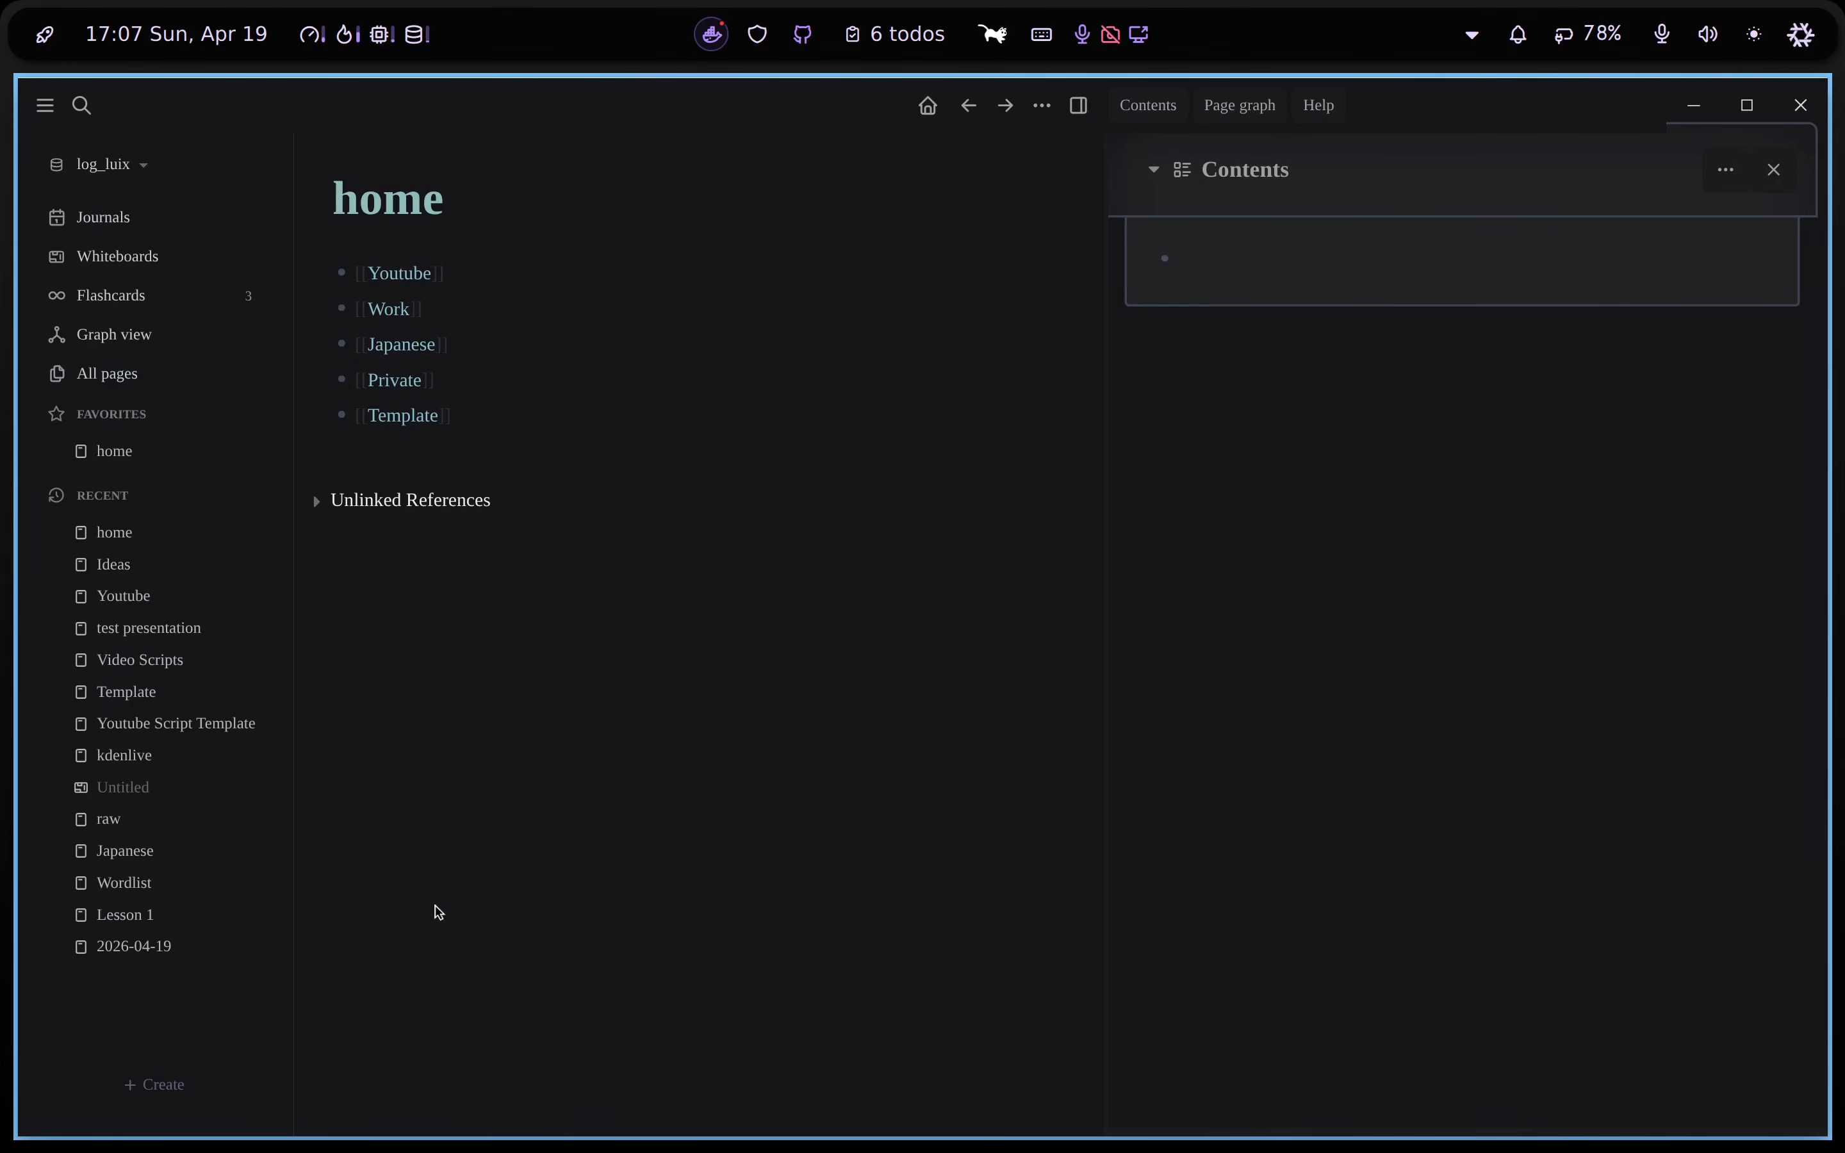